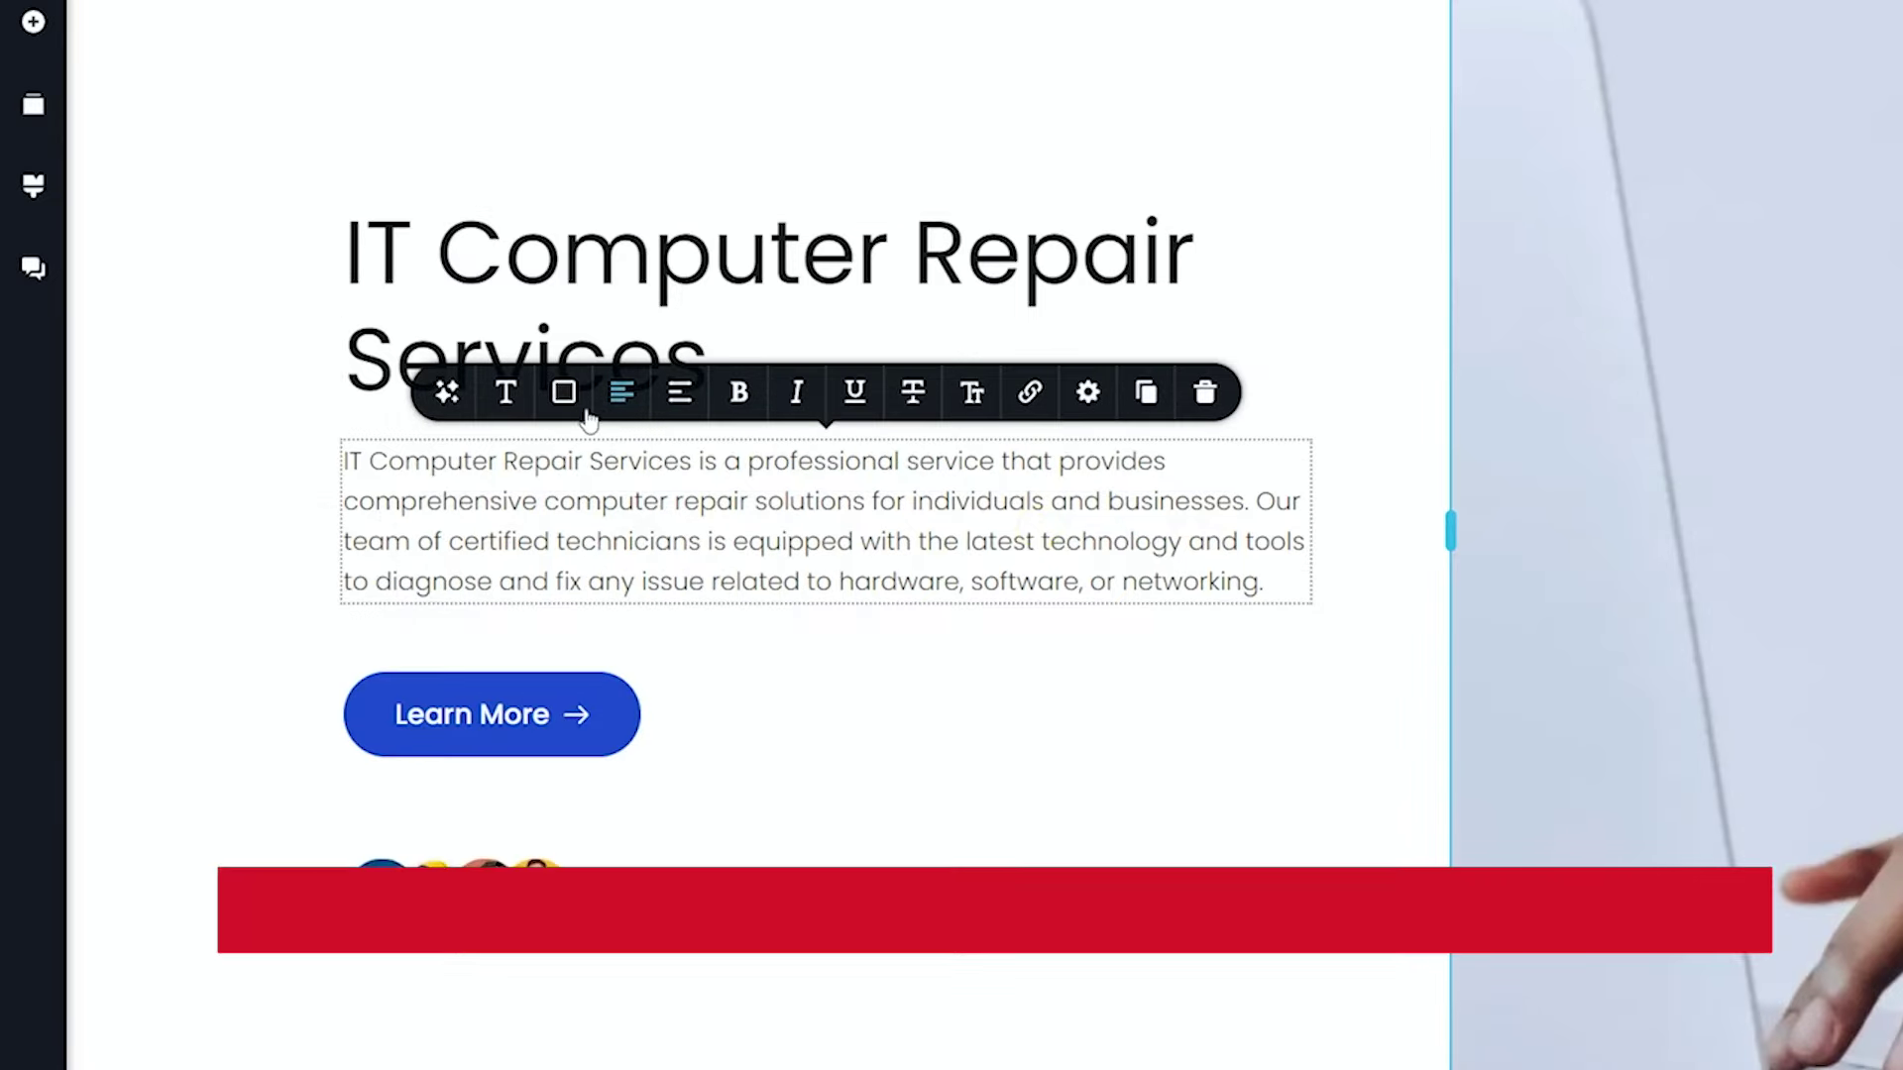
# - Set the hero paragraph font size to 19 and give the Learn More button a pink background
pyautogui.click(505, 392)
pyautogui.click(607, 216)
pyautogui.click(478, 739)
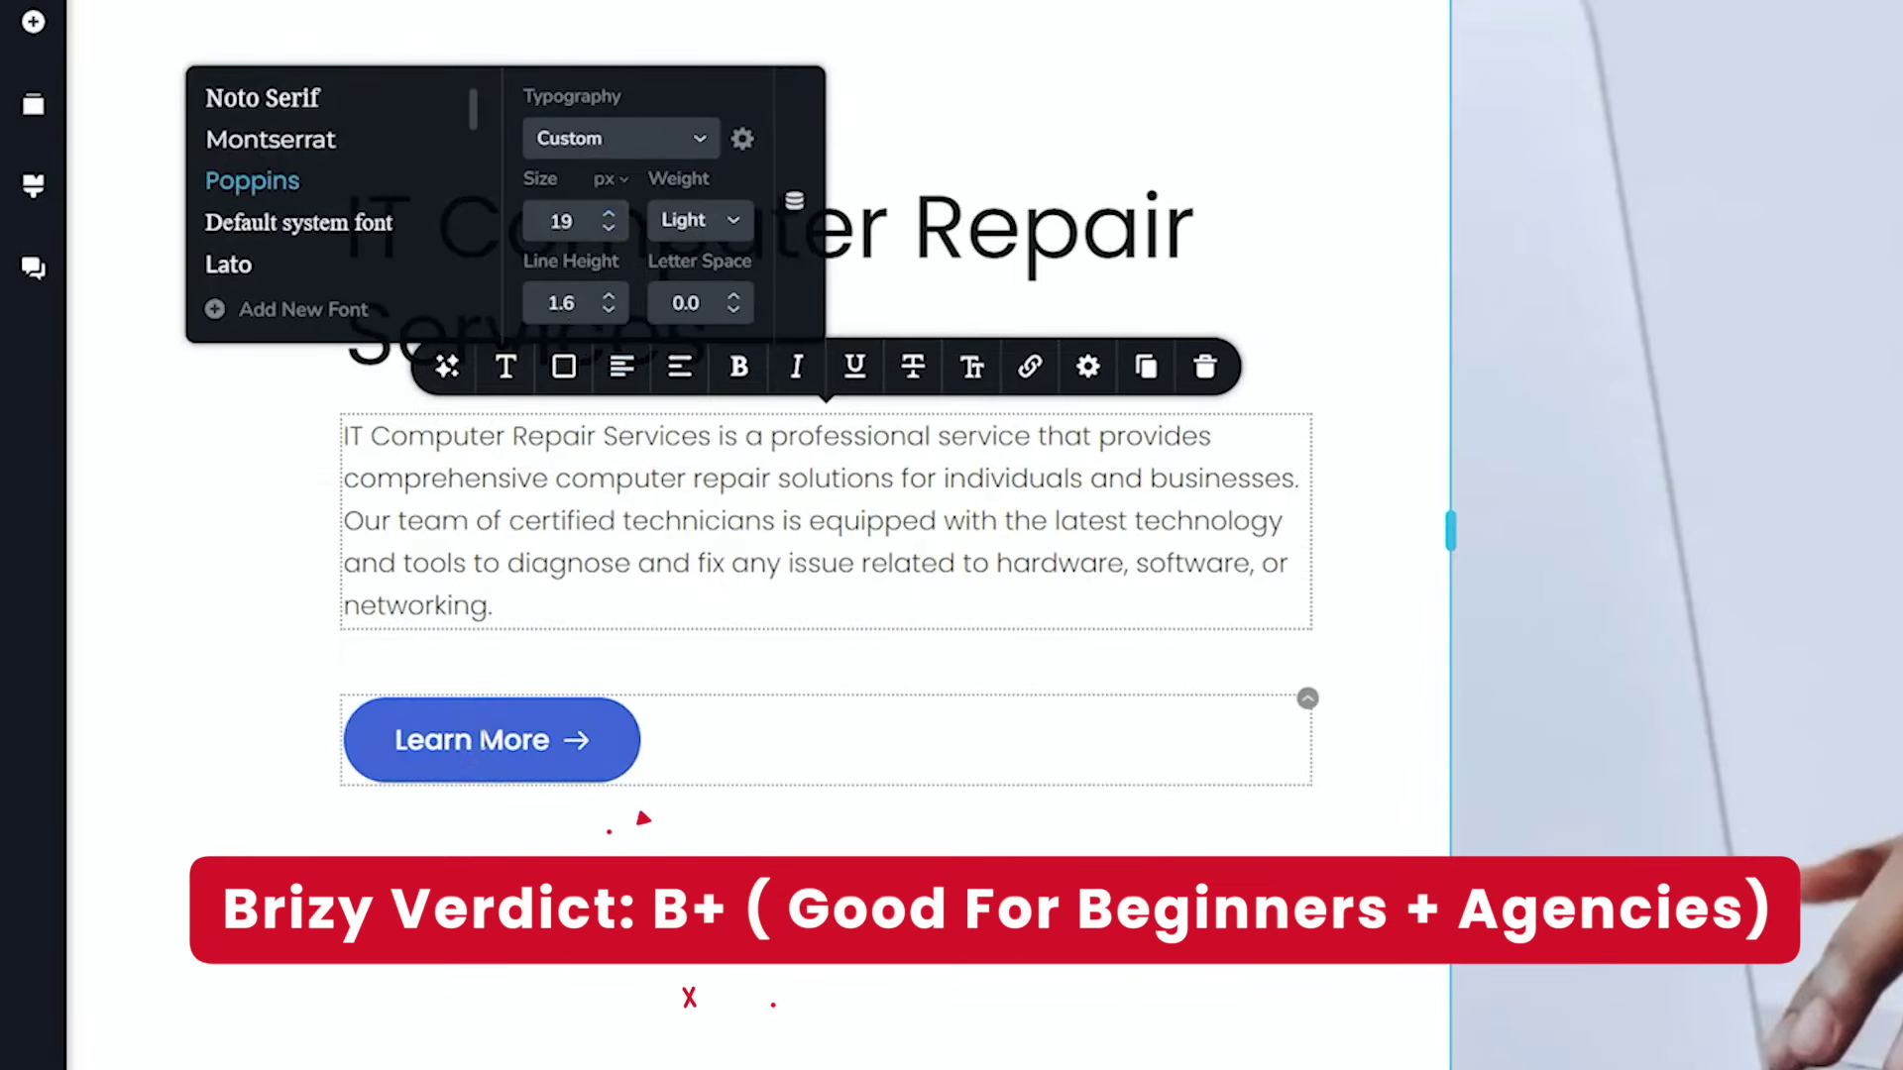
pyautogui.click(403, 650)
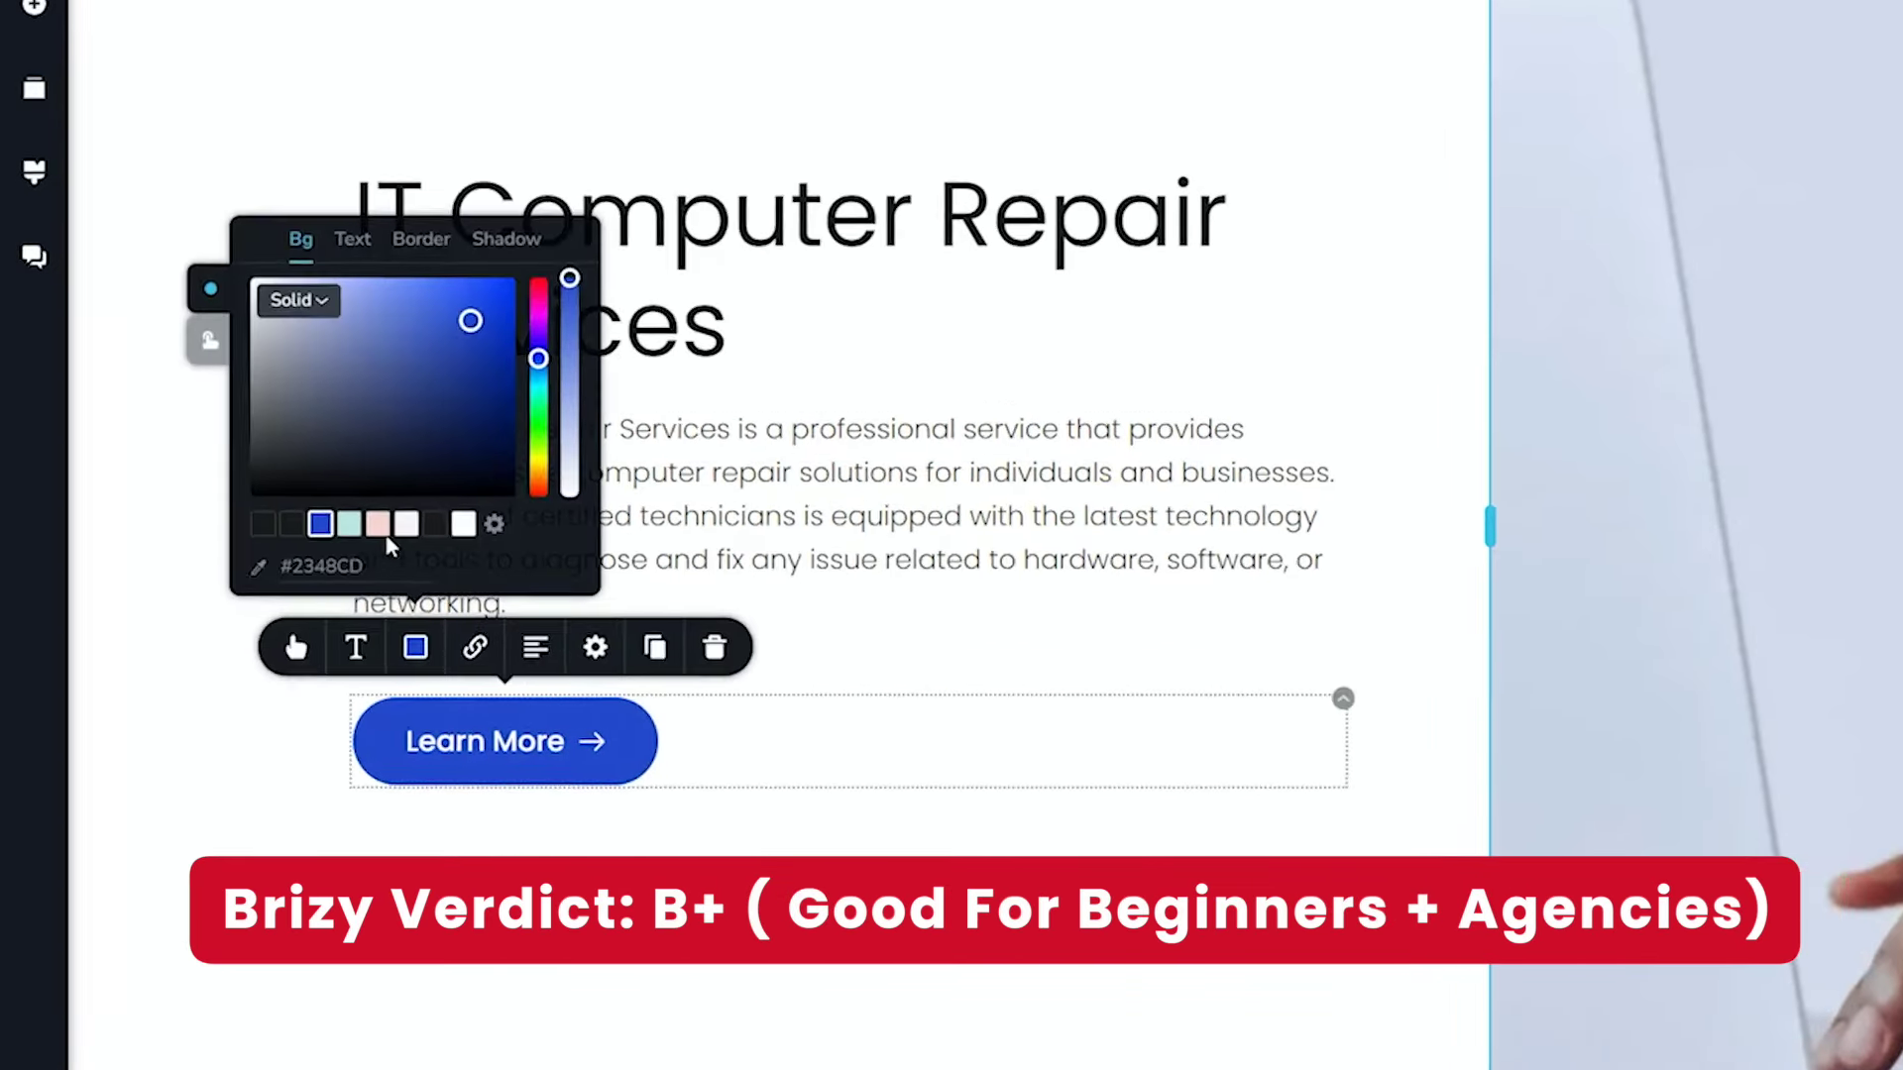
pyautogui.click(377, 521)
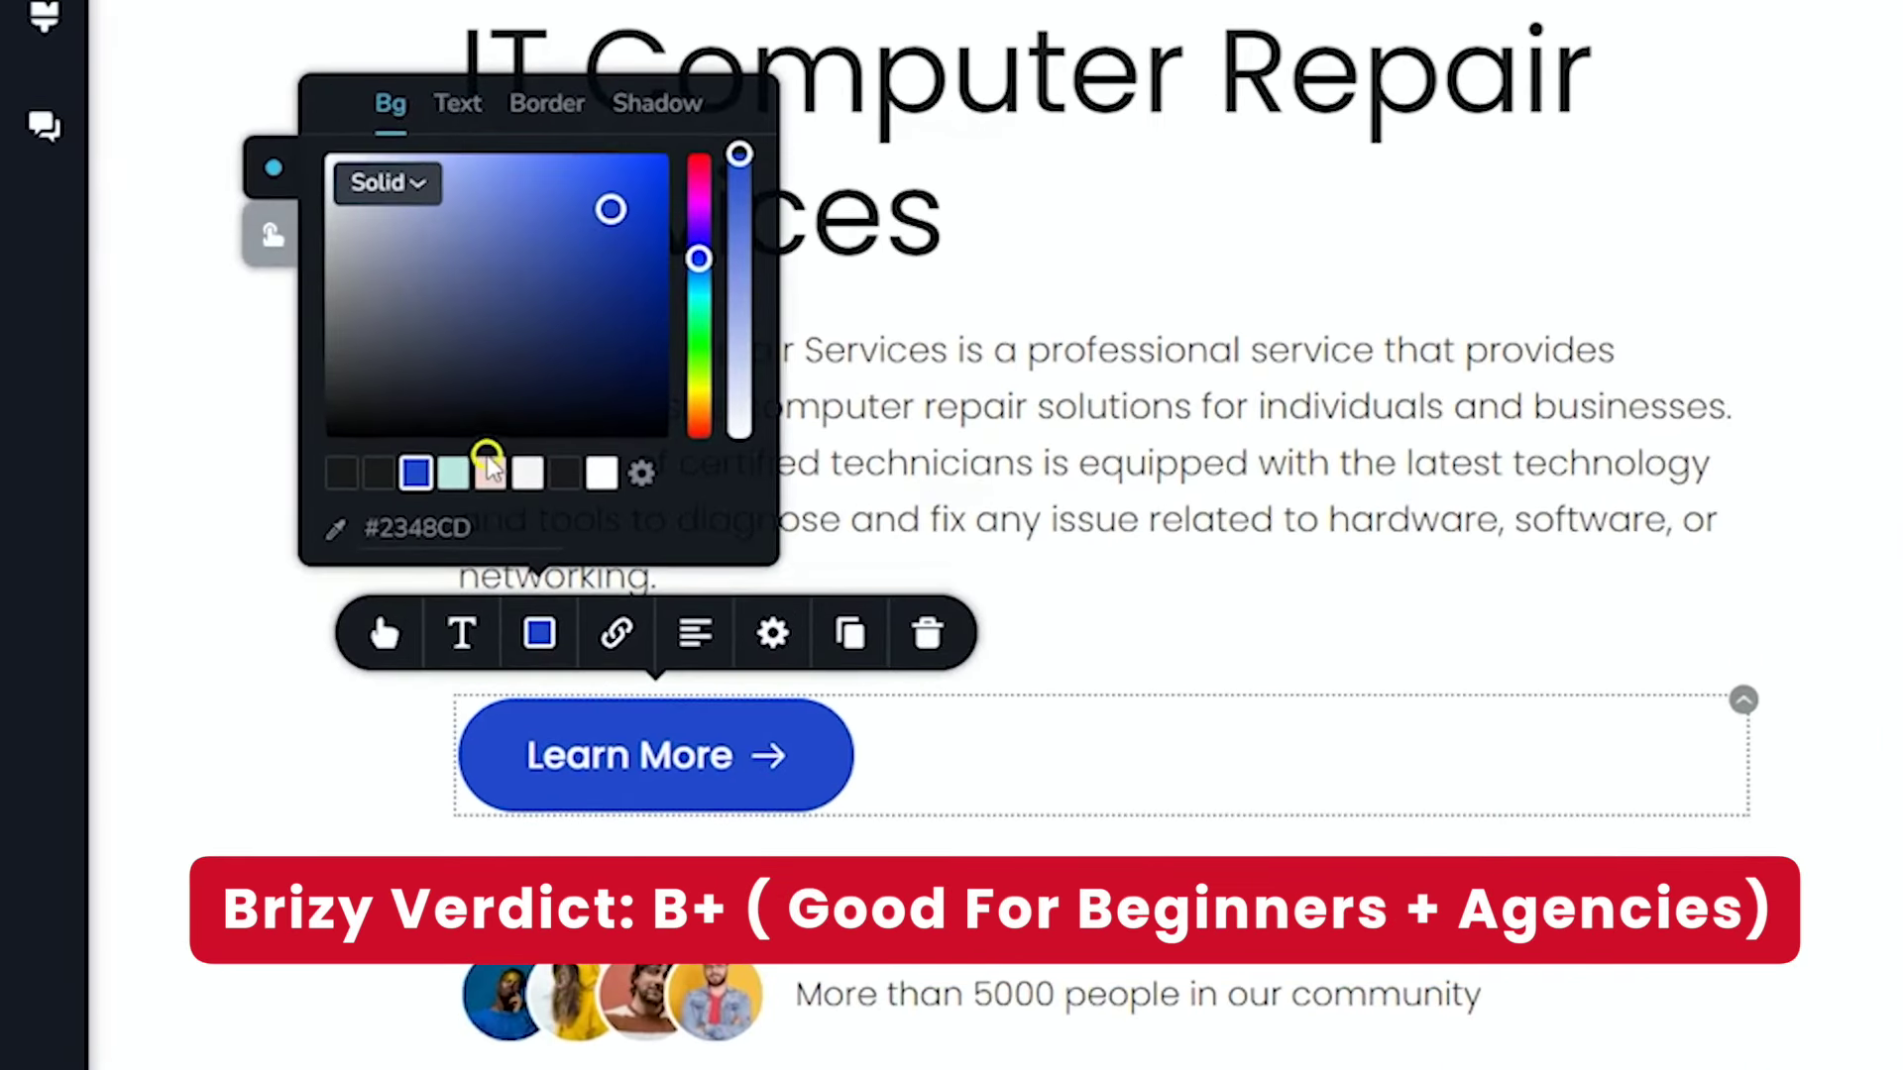
# - Change the Learn More button's text colour and switch section padding to per-side values
pyautogui.click(457, 103)
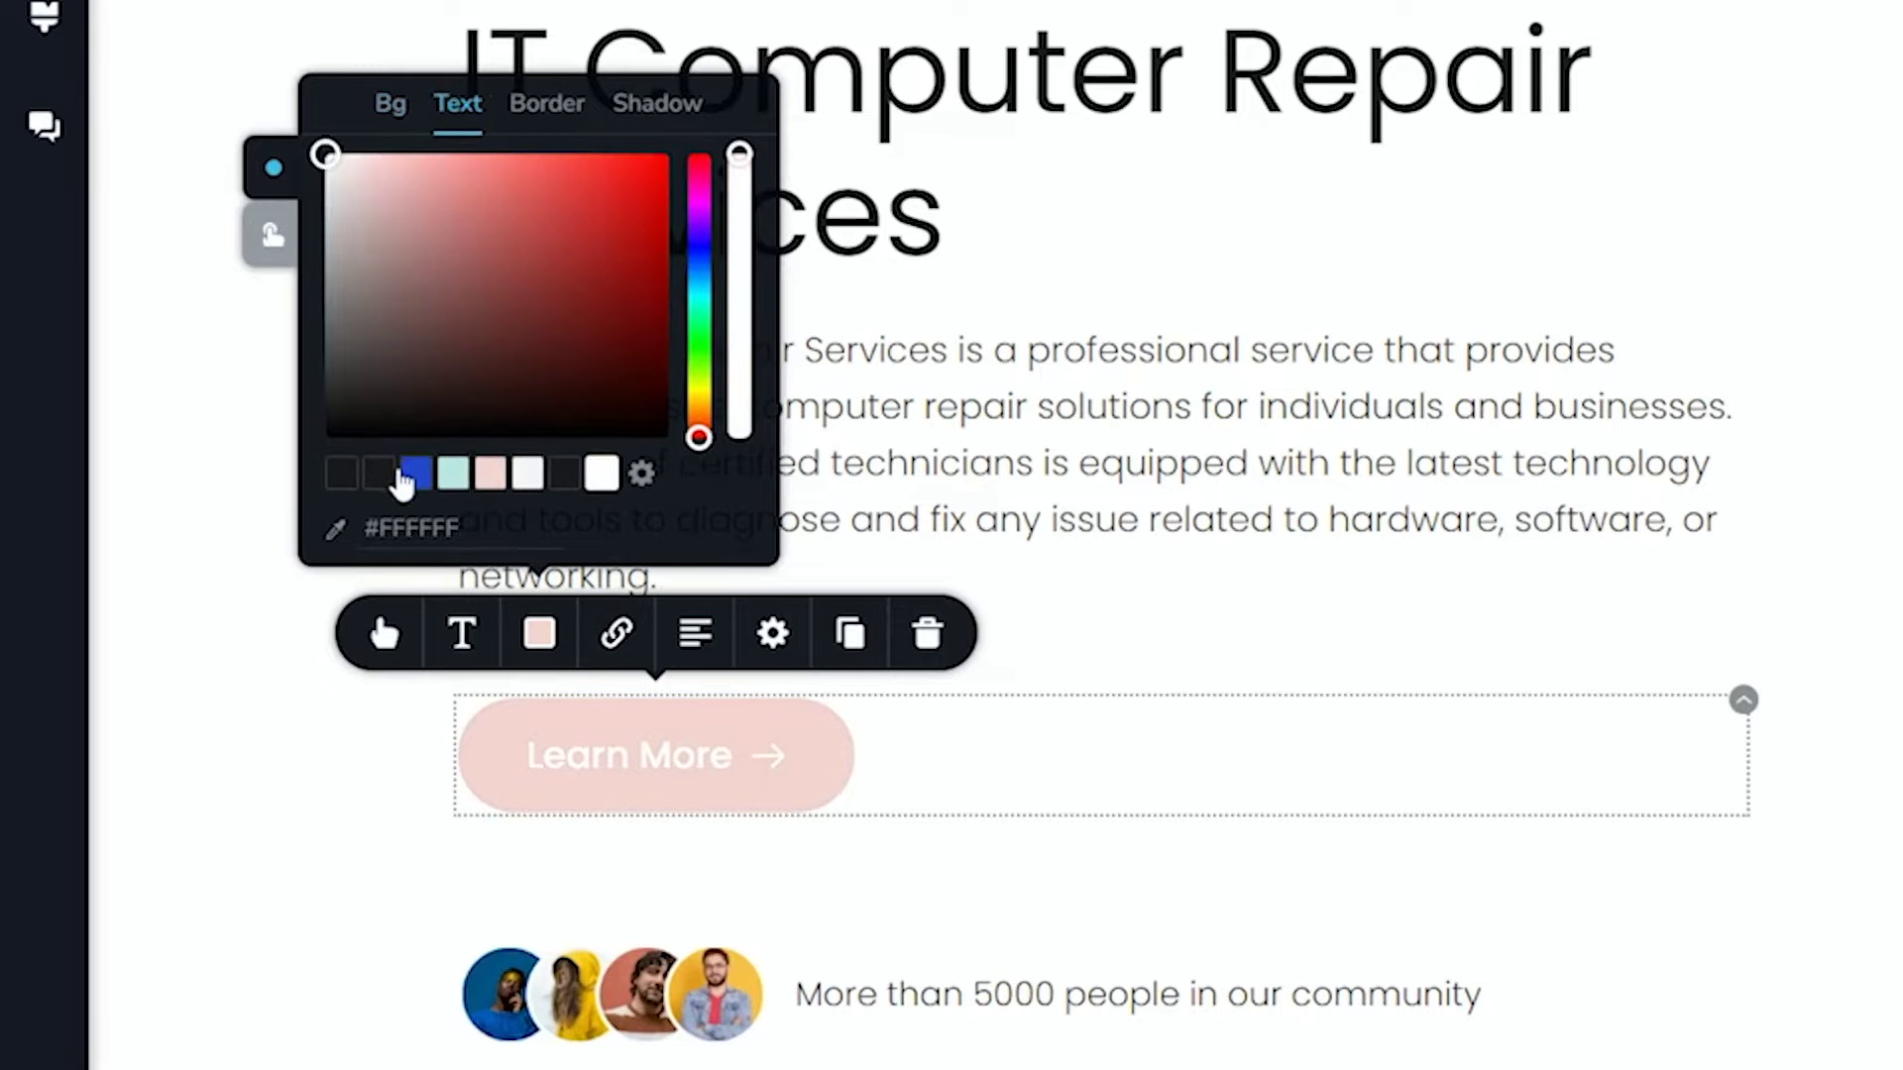
pyautogui.click(376, 474)
pyautogui.click(594, 991)
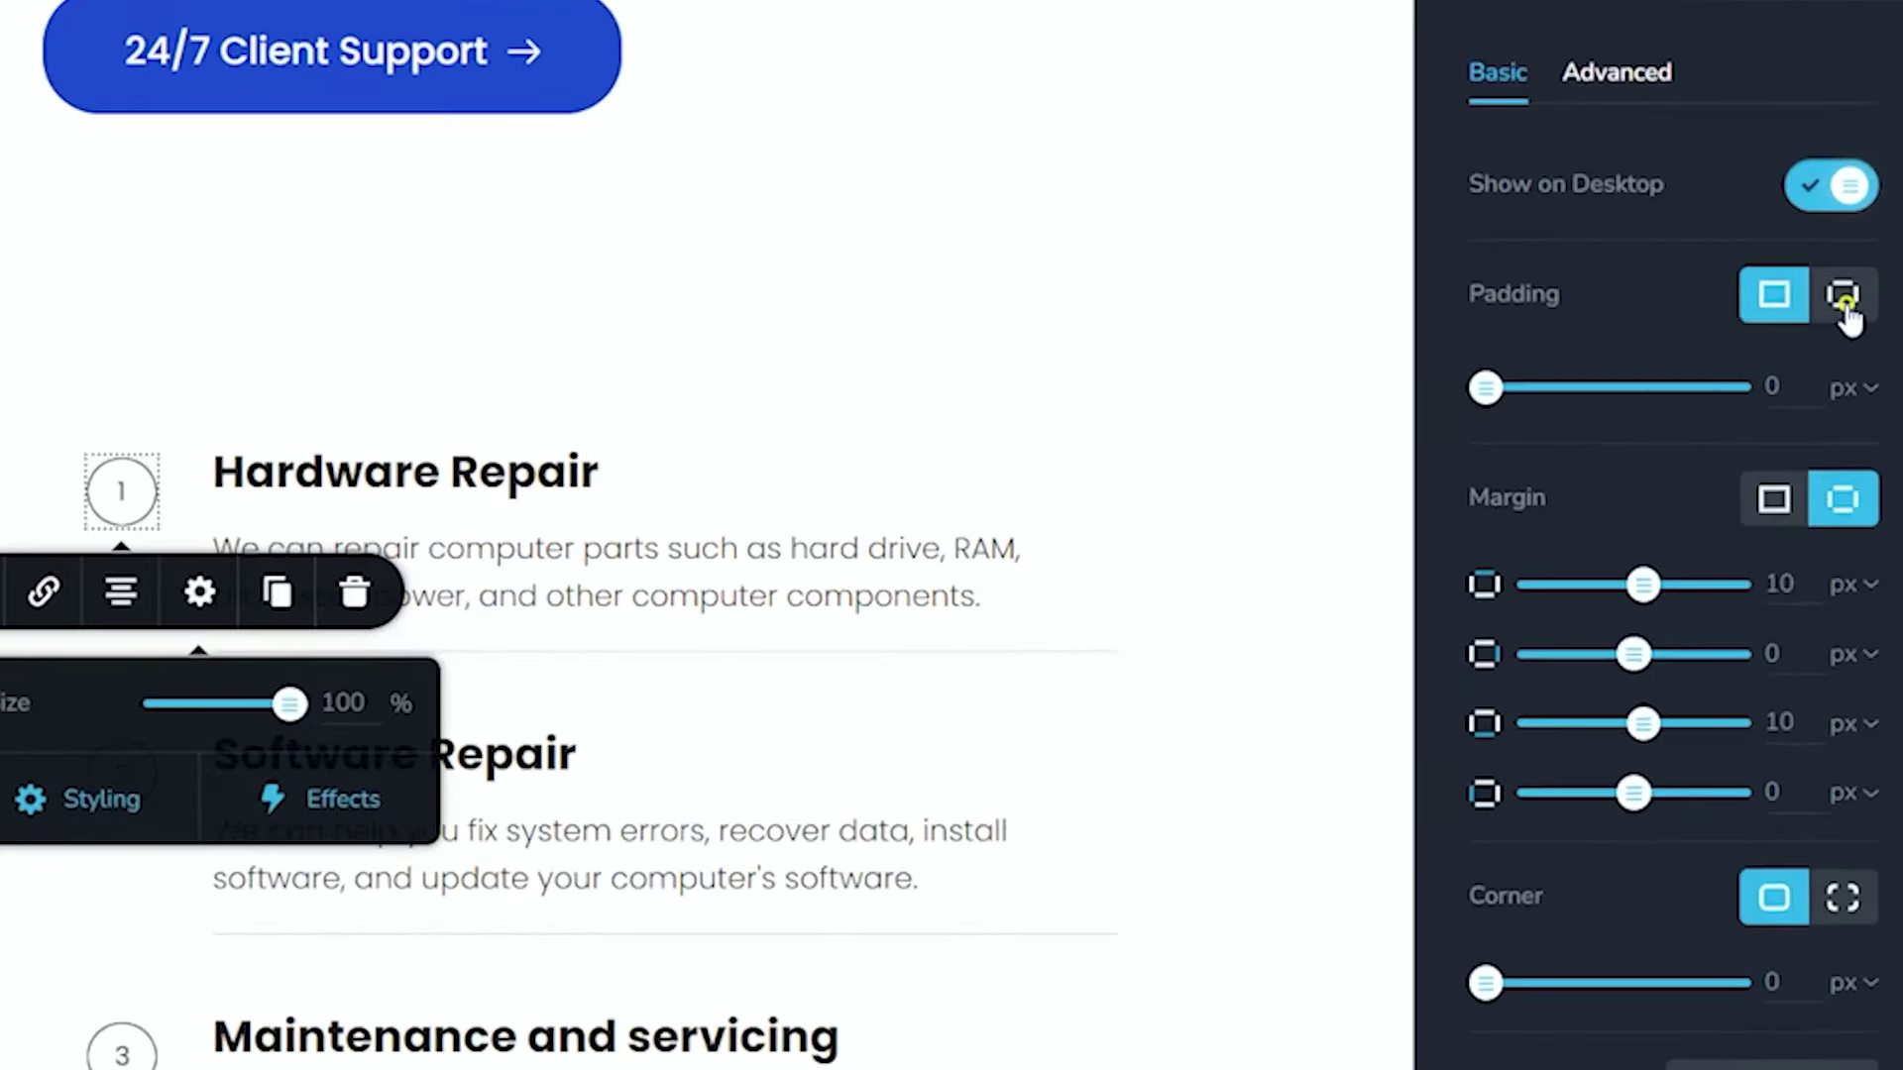
pyautogui.click(1843, 297)
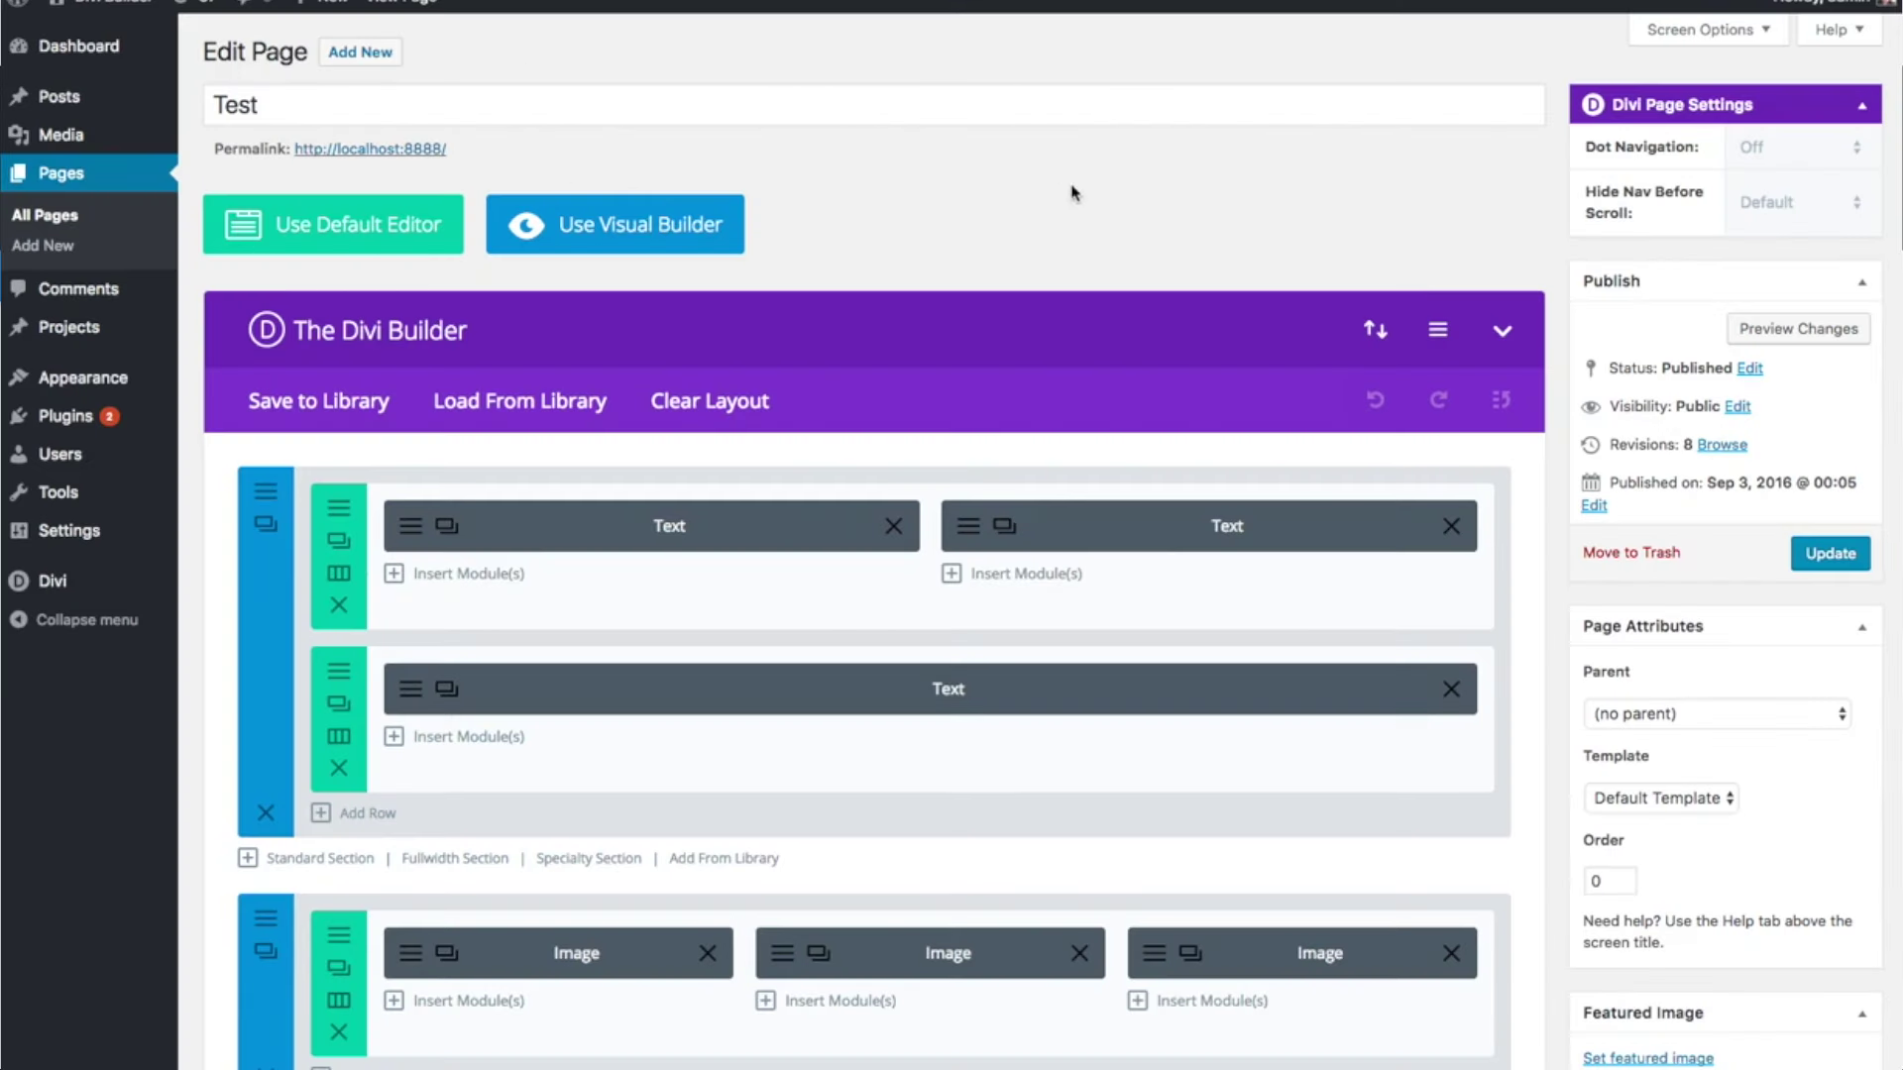
# - Paste the image address into the image module and widen its row's custom width
pyautogui.scroll(-1, 1061, 179)
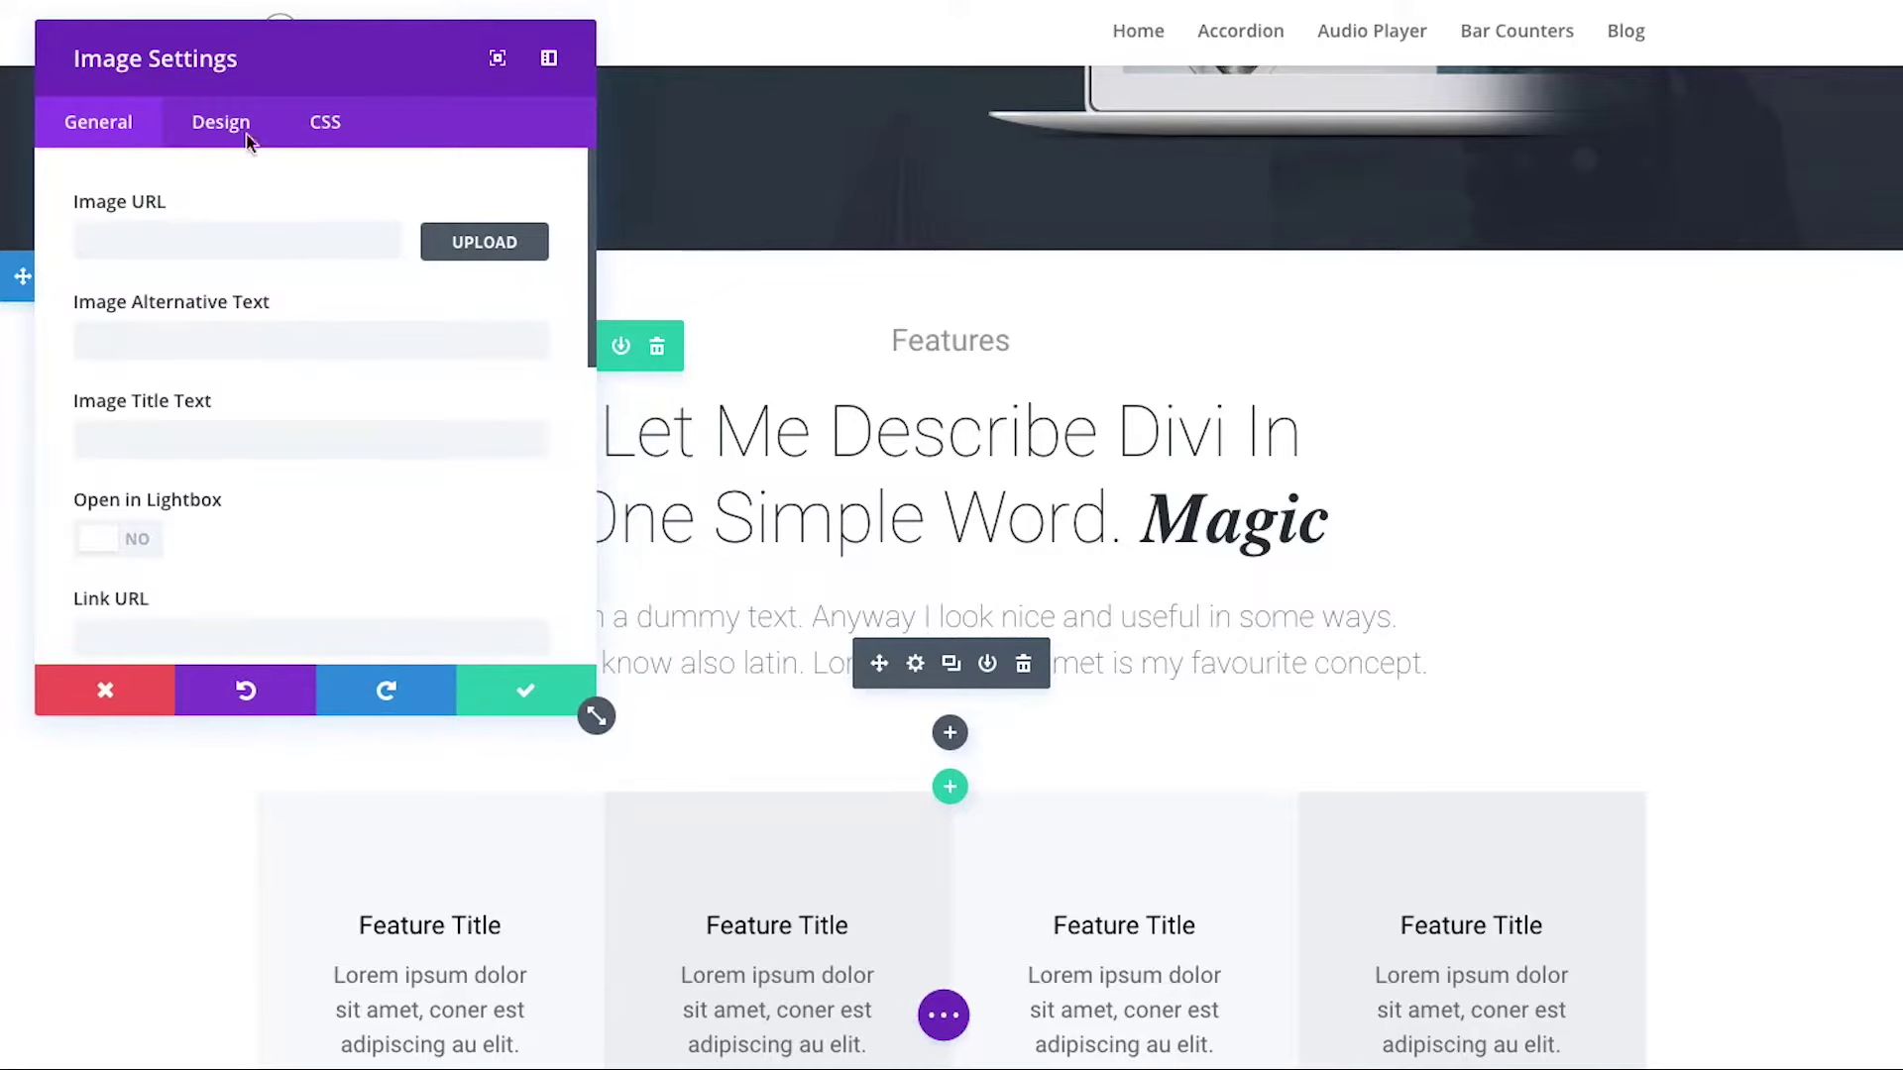
pyautogui.moveTo(228, 80); pyautogui.dragTo(1384, 161)
pyautogui.write('http://localhost:8888/wp-content/uploads/2016/07/4-1.jpg')
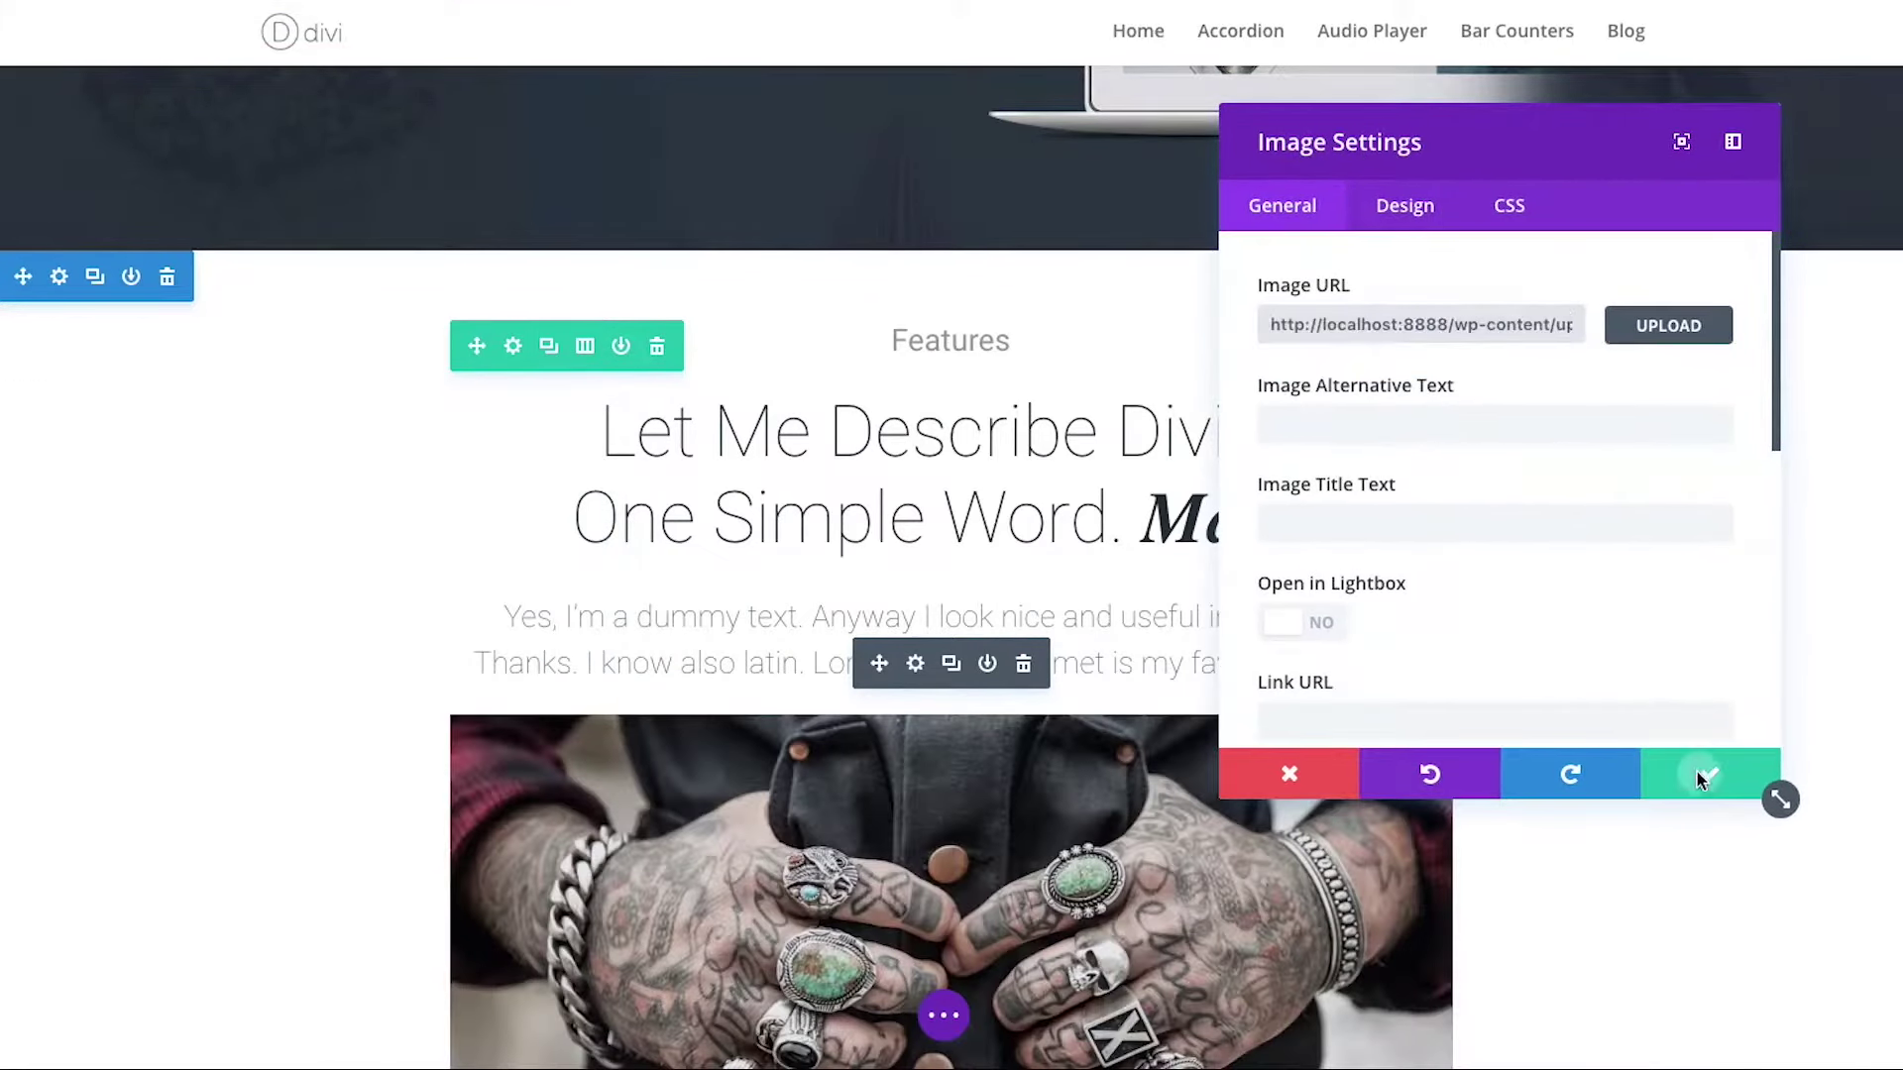
pyautogui.click(1697, 769)
pyautogui.click(513, 347)
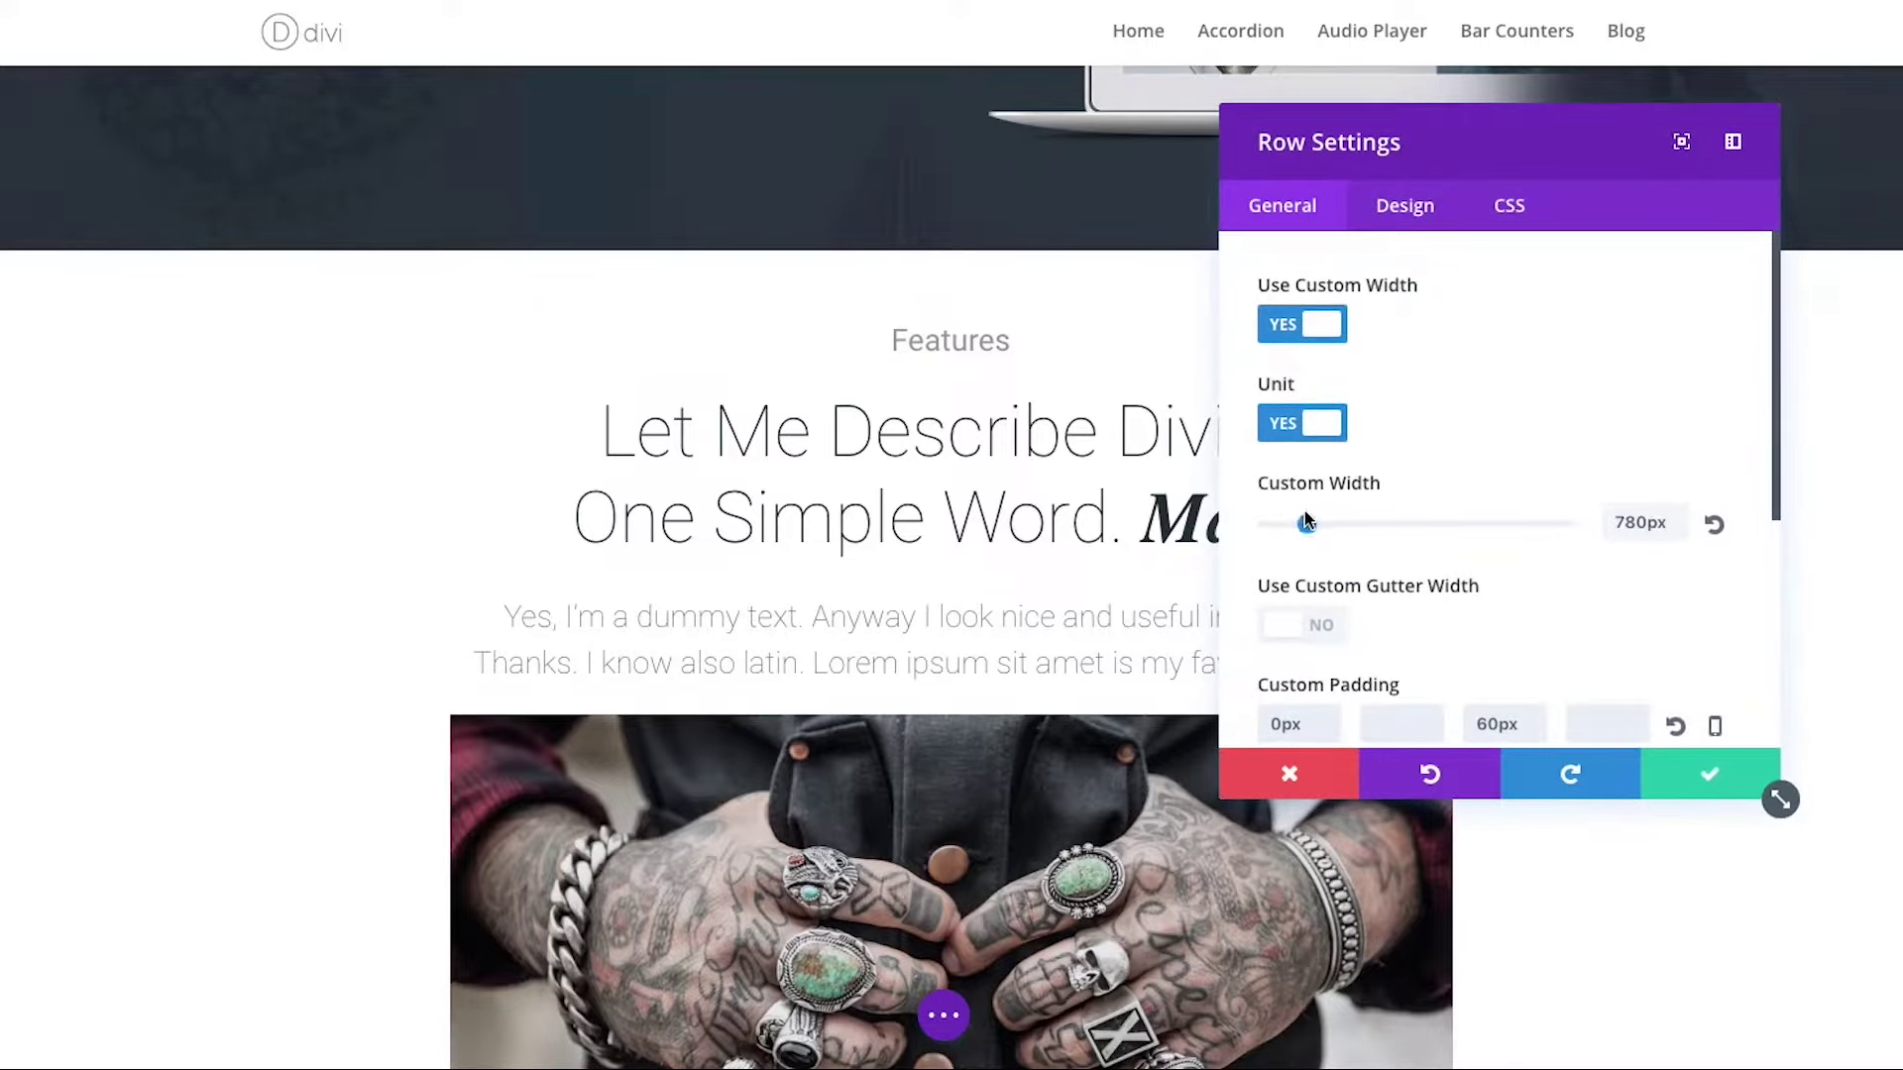
pyautogui.moveTo(1306, 522); pyautogui.dragTo(1348, 522)
pyautogui.press('Escape')
# - Make the feature row full width and delete the fourth and third column feature modules
pyautogui.scroll(-5, 1770, 651)
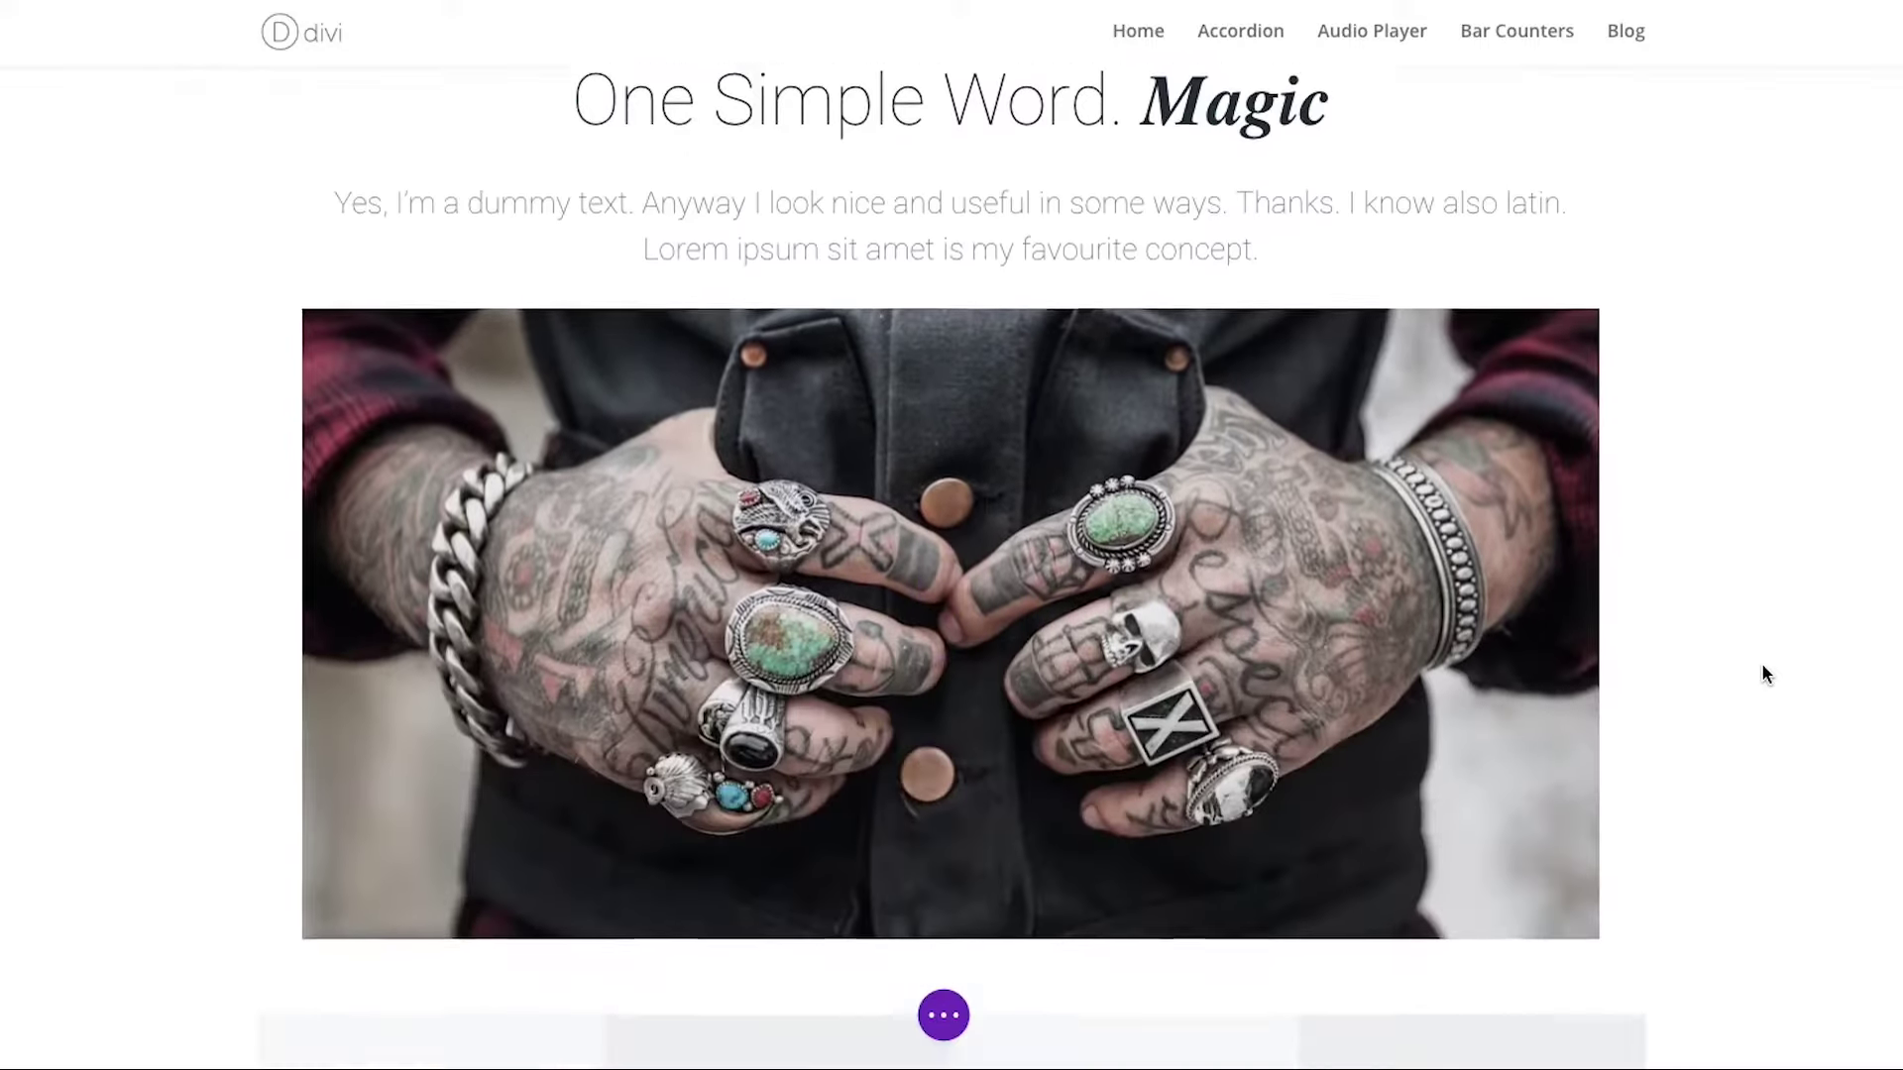
pyautogui.scroll(-5, 1762, 674)
pyautogui.click(318, 544)
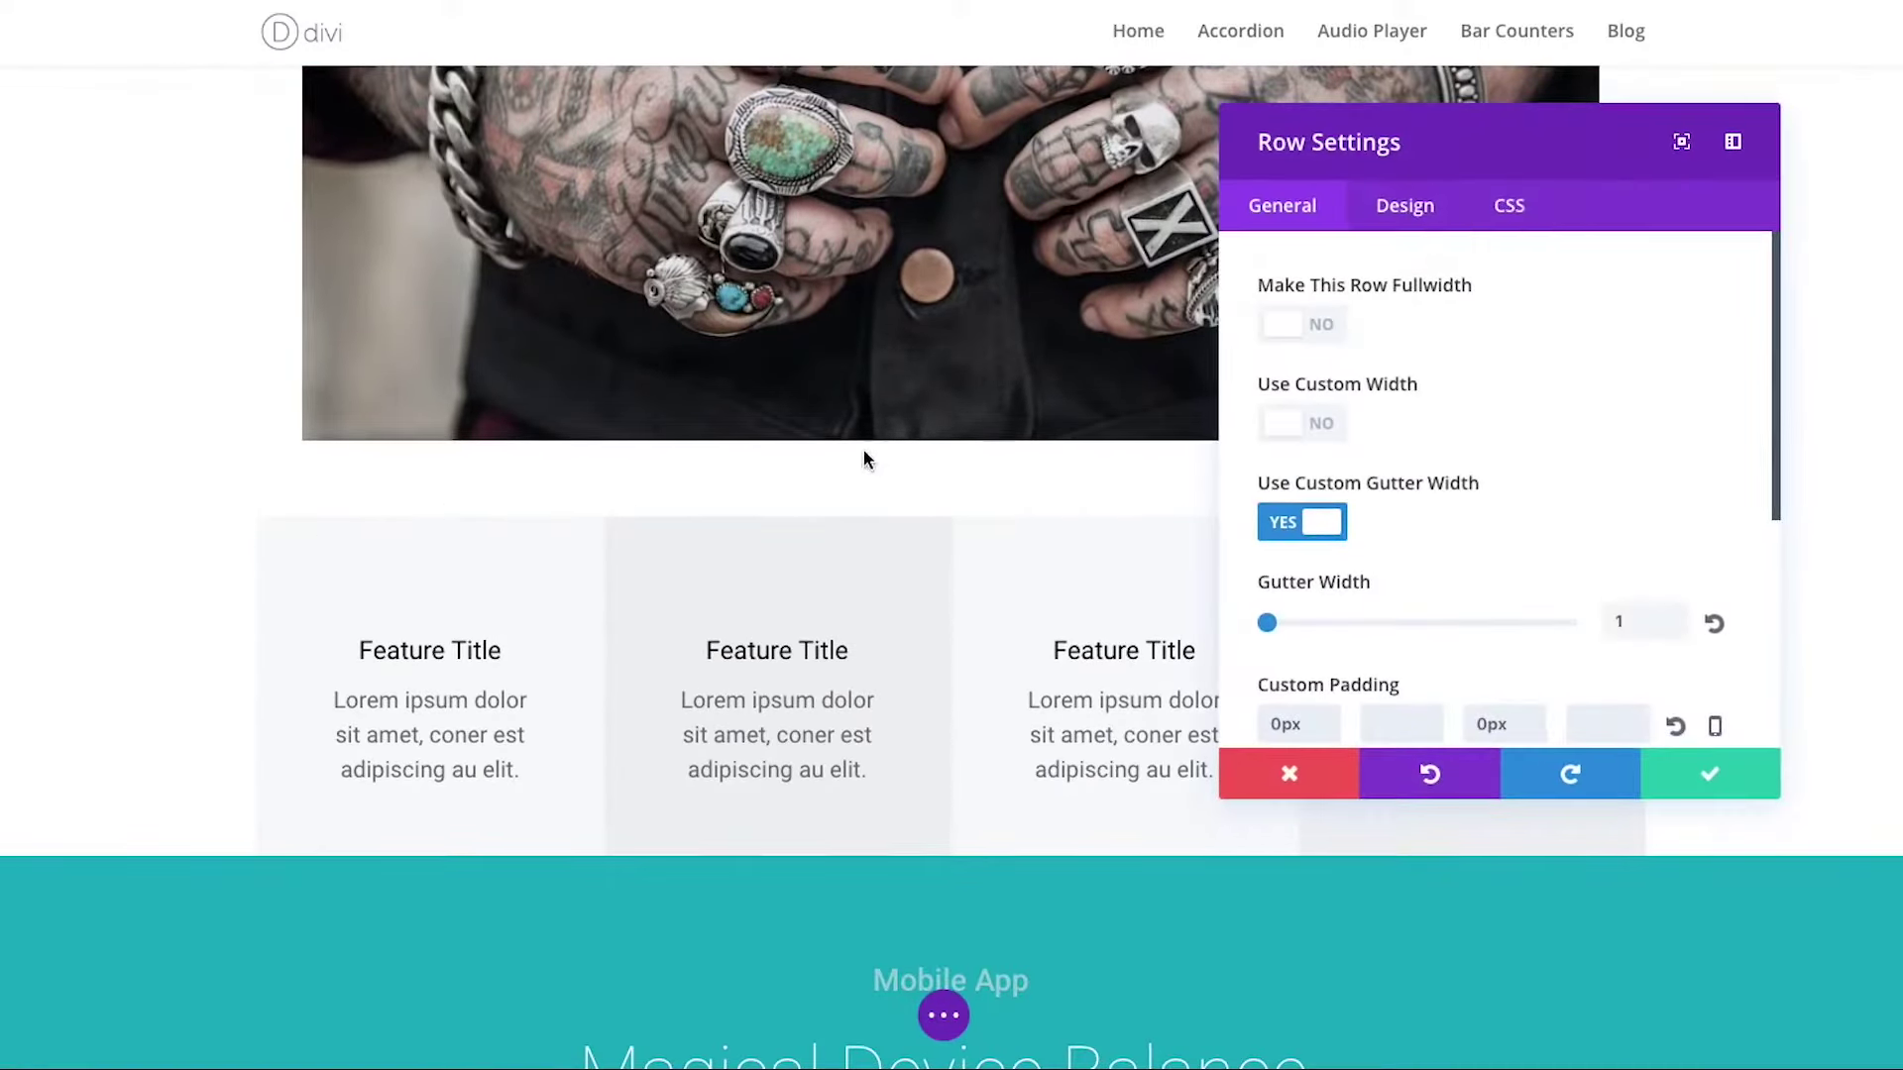
pyautogui.click(1288, 327)
pyautogui.click(1688, 769)
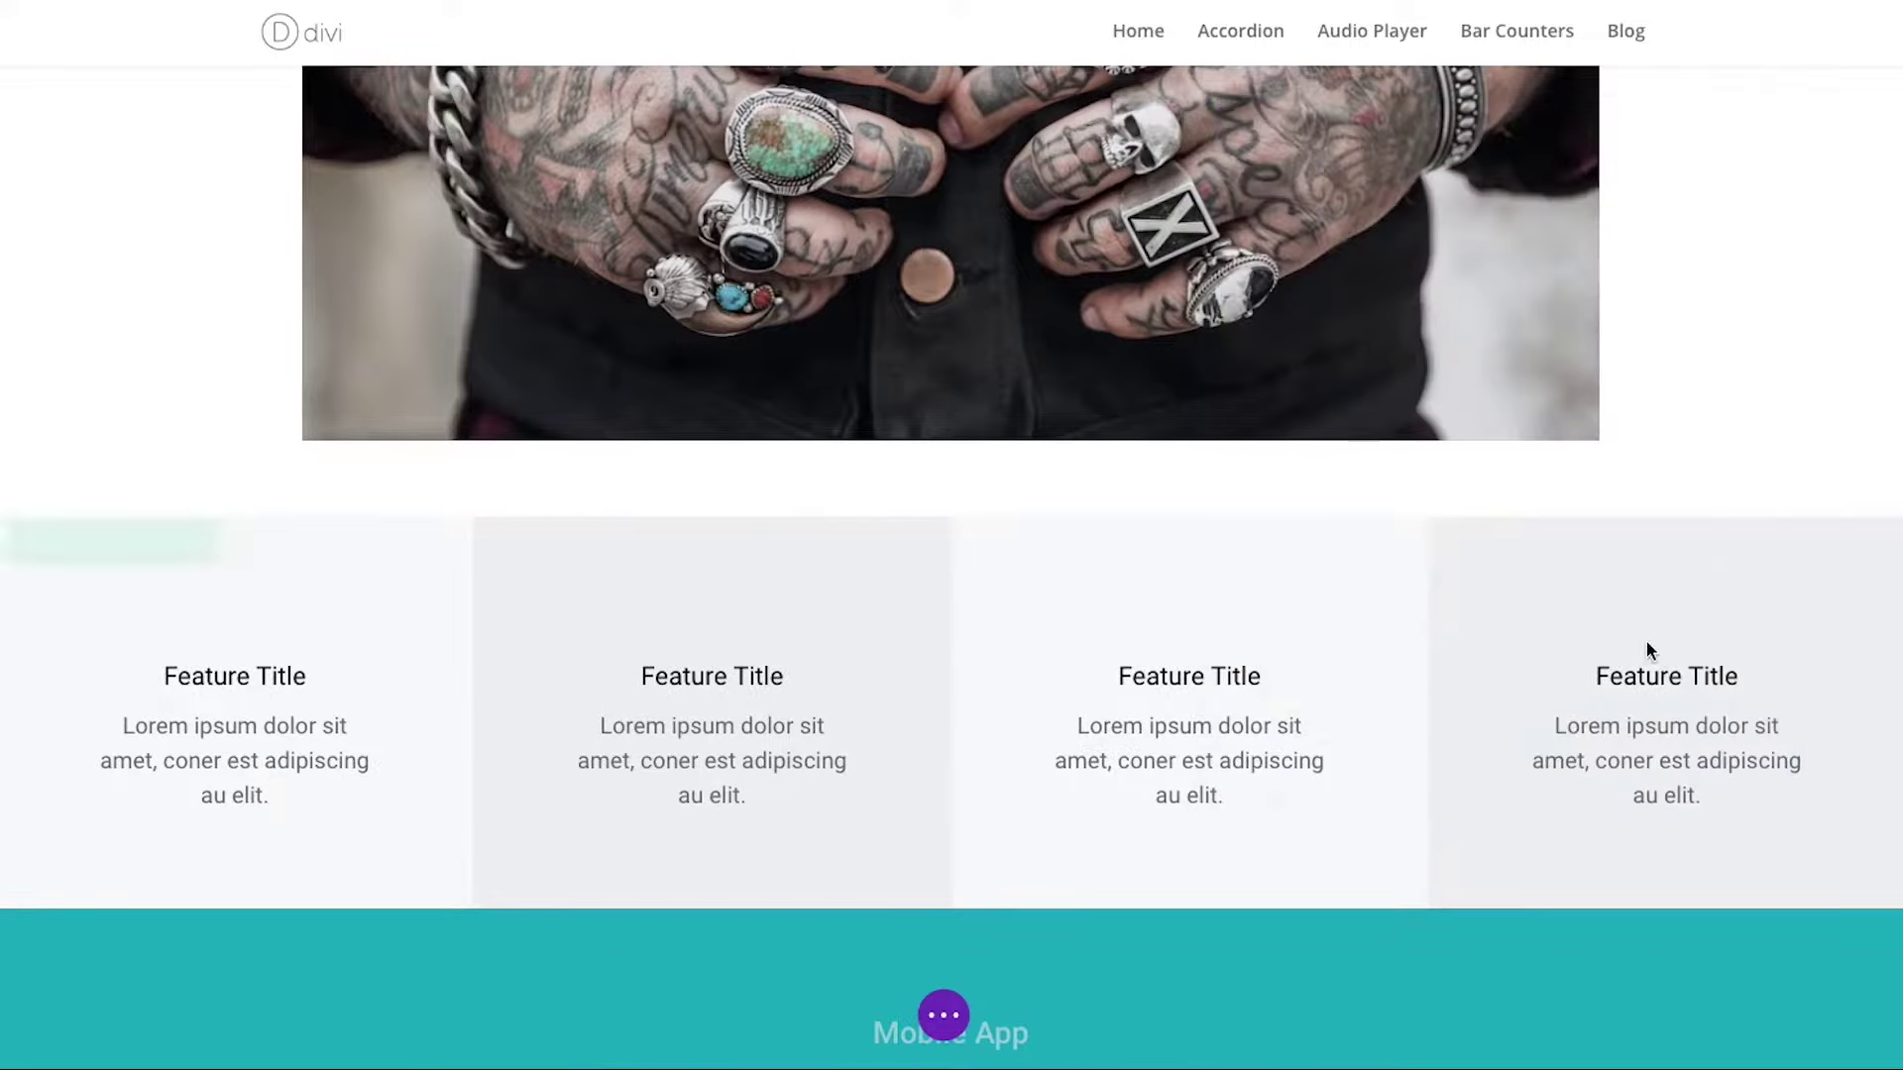
pyautogui.click(1738, 715)
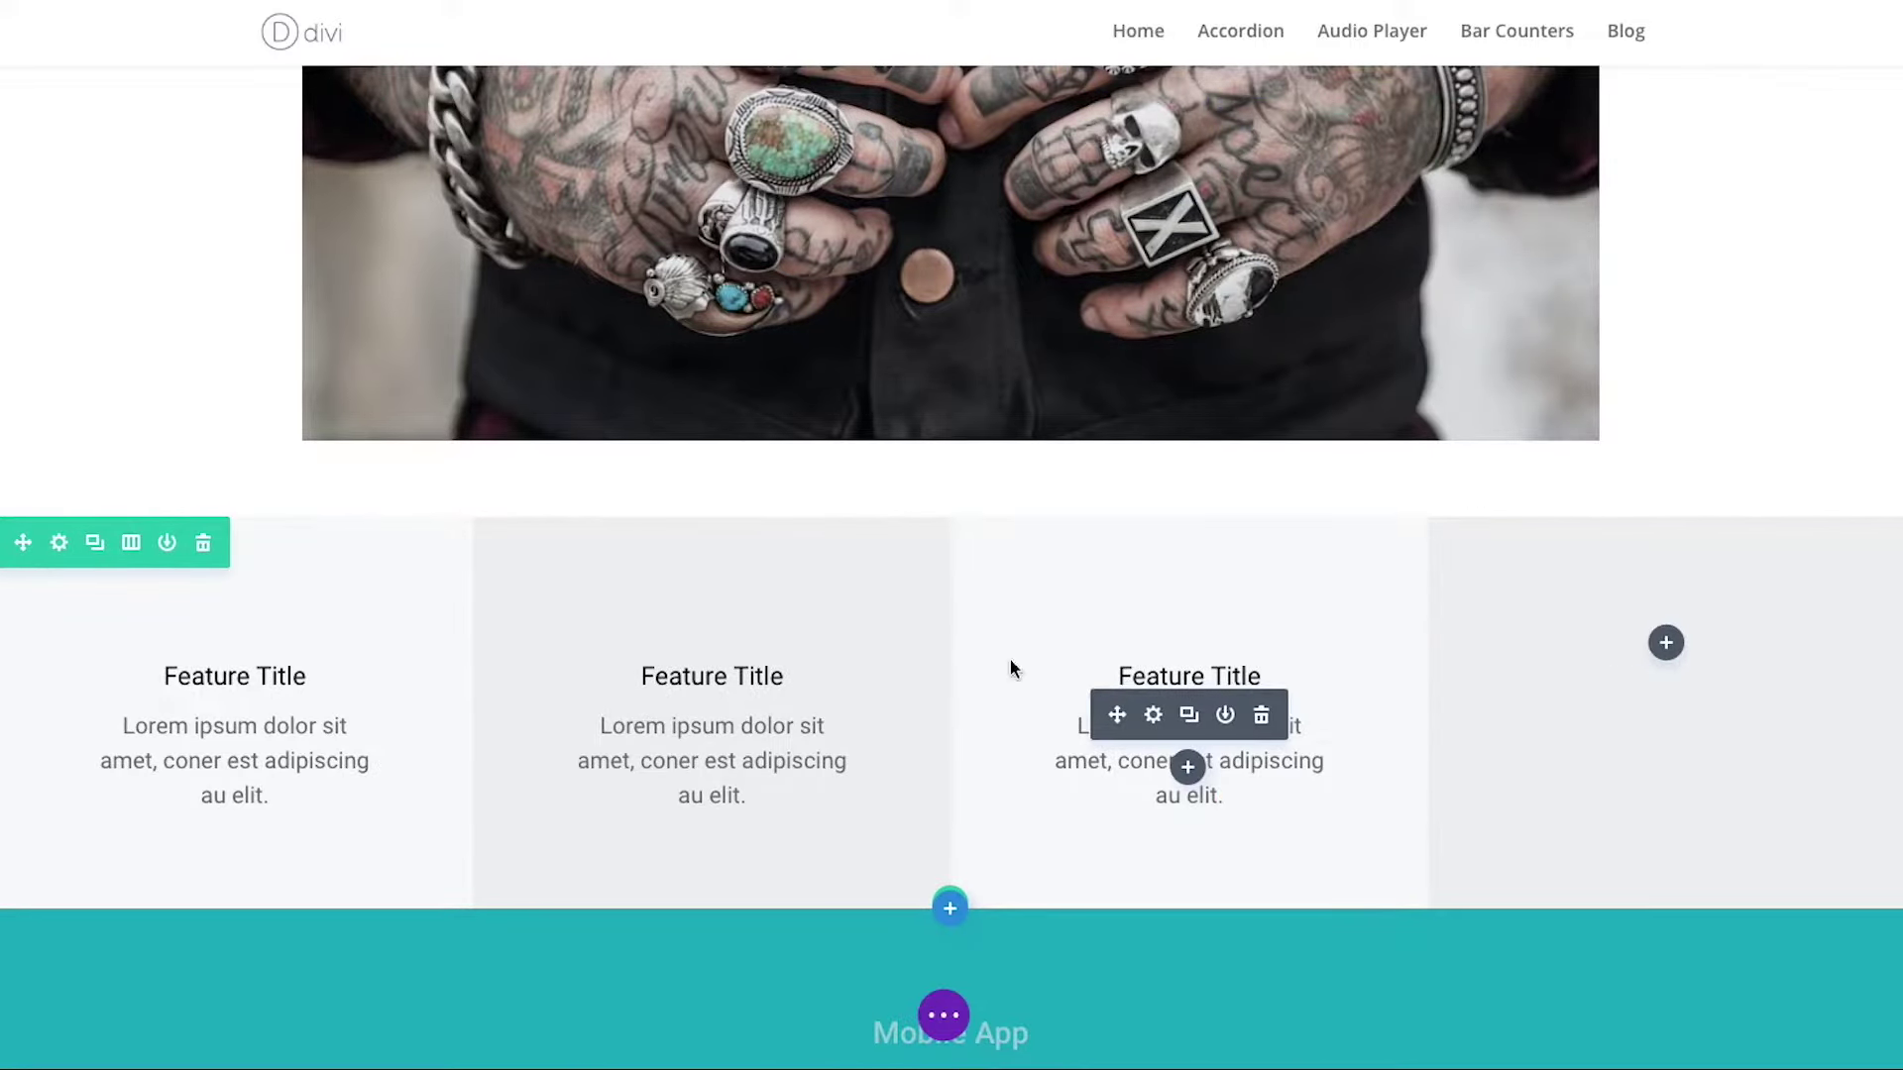
pyautogui.click(1261, 715)
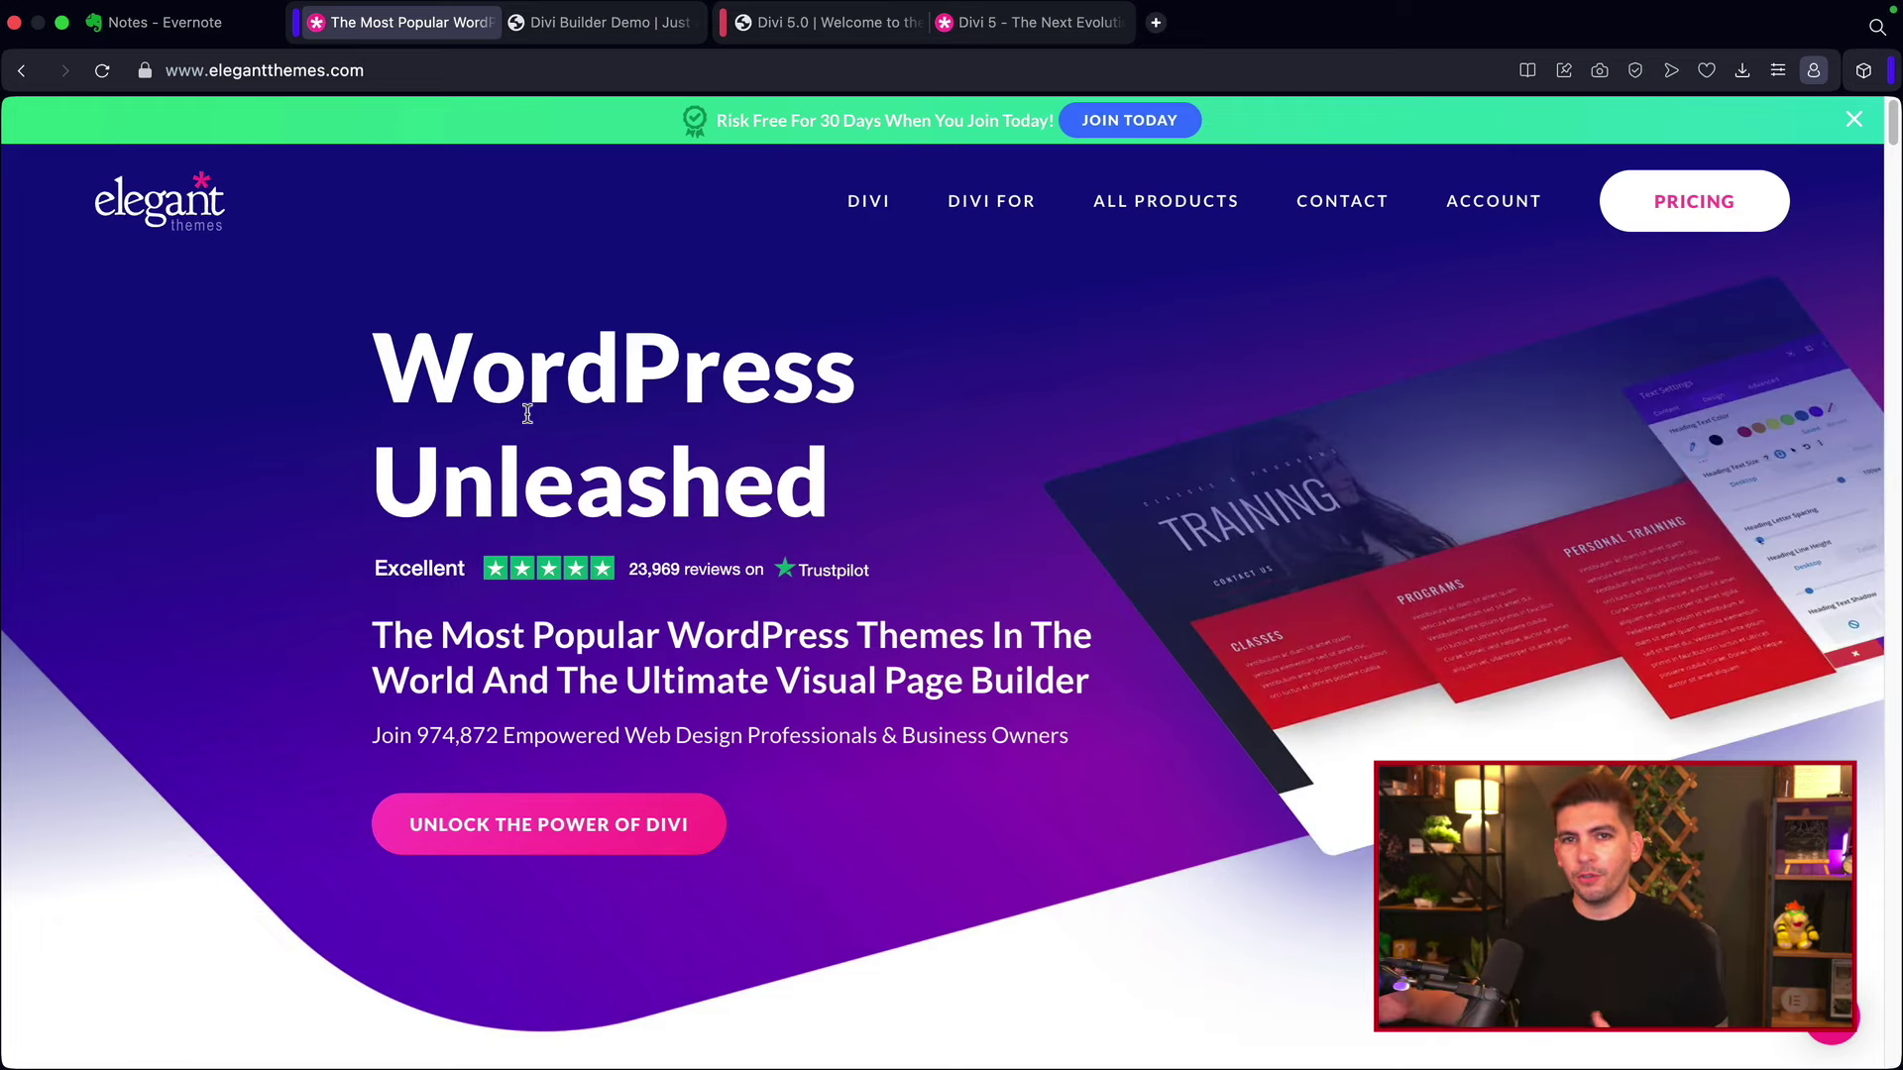
# - Switch to the Divi Builder Demo page tab and open the module inserter in the hero section
pyautogui.hotkey('ctrl', 'Tab')
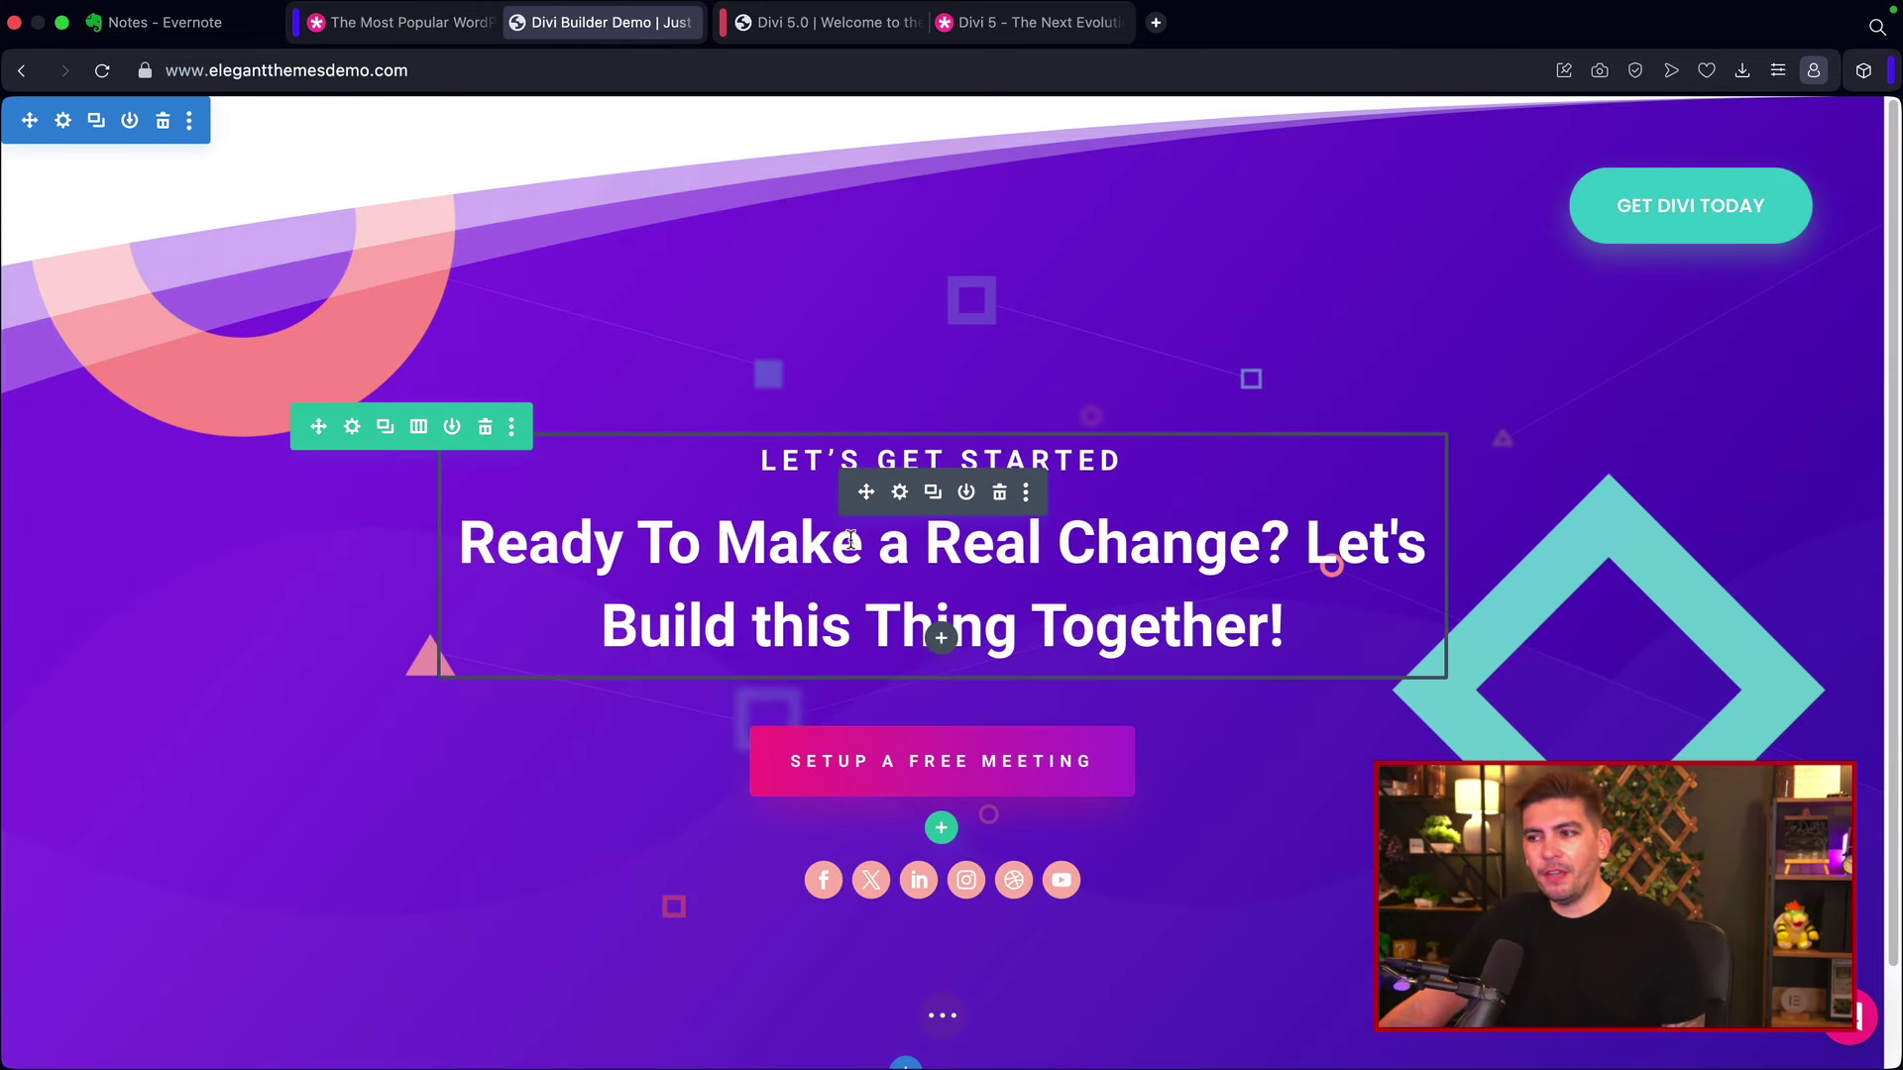
pyautogui.click(942, 643)
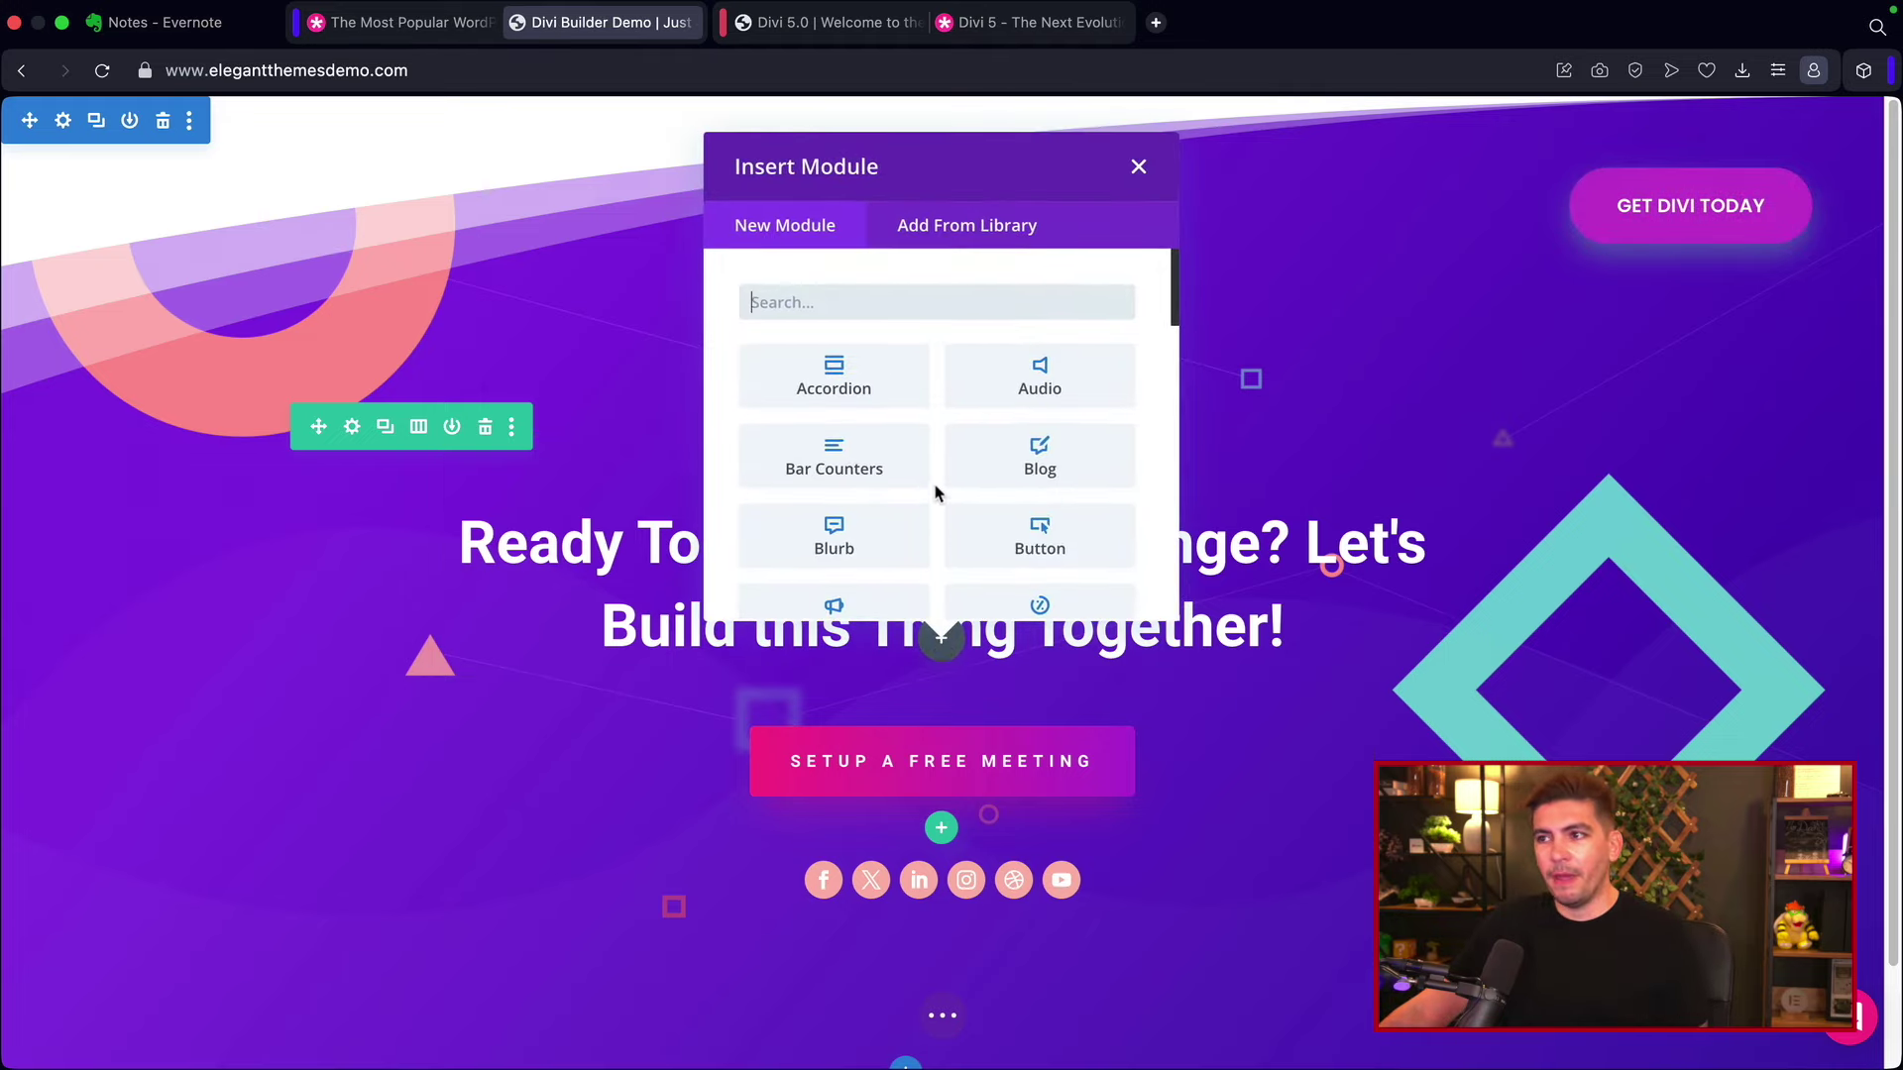
# - Add a Button module to the hero with its link URL set to #
pyautogui.click(1039, 536)
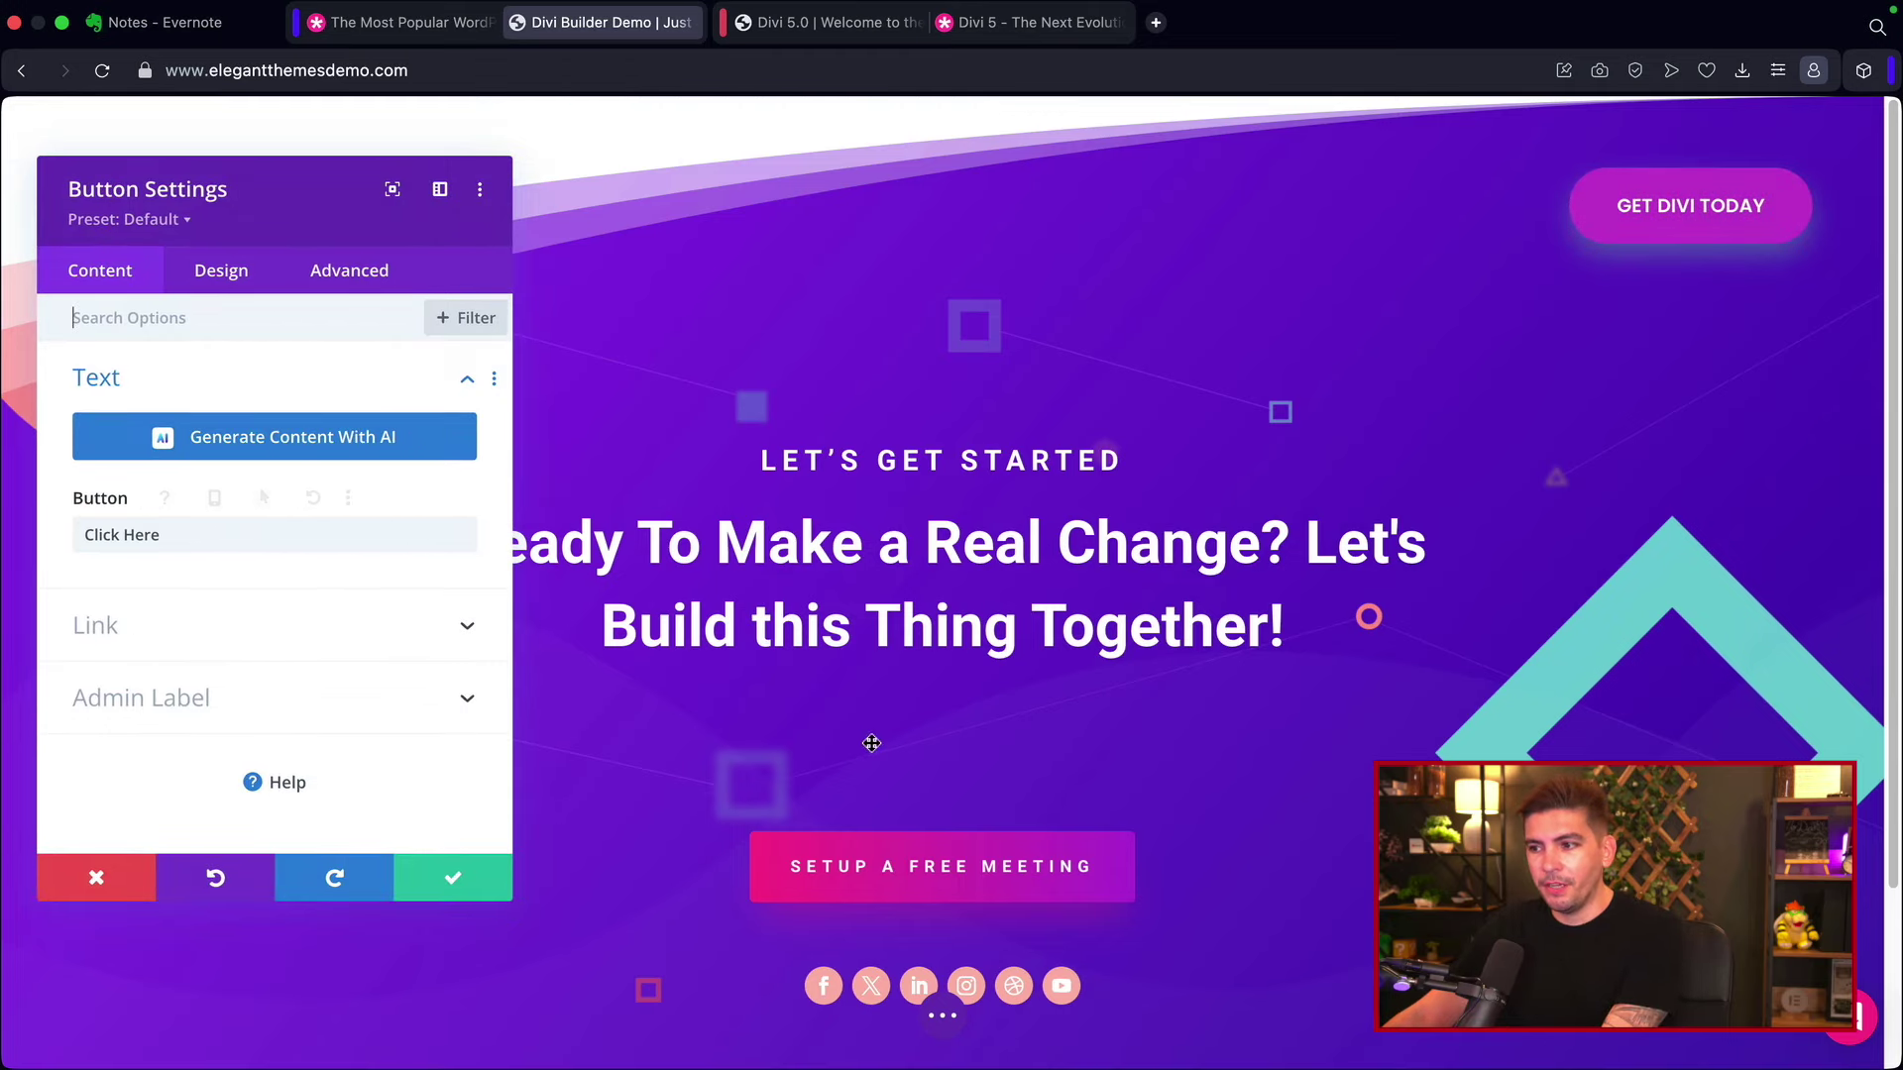
pyautogui.click(292, 625)
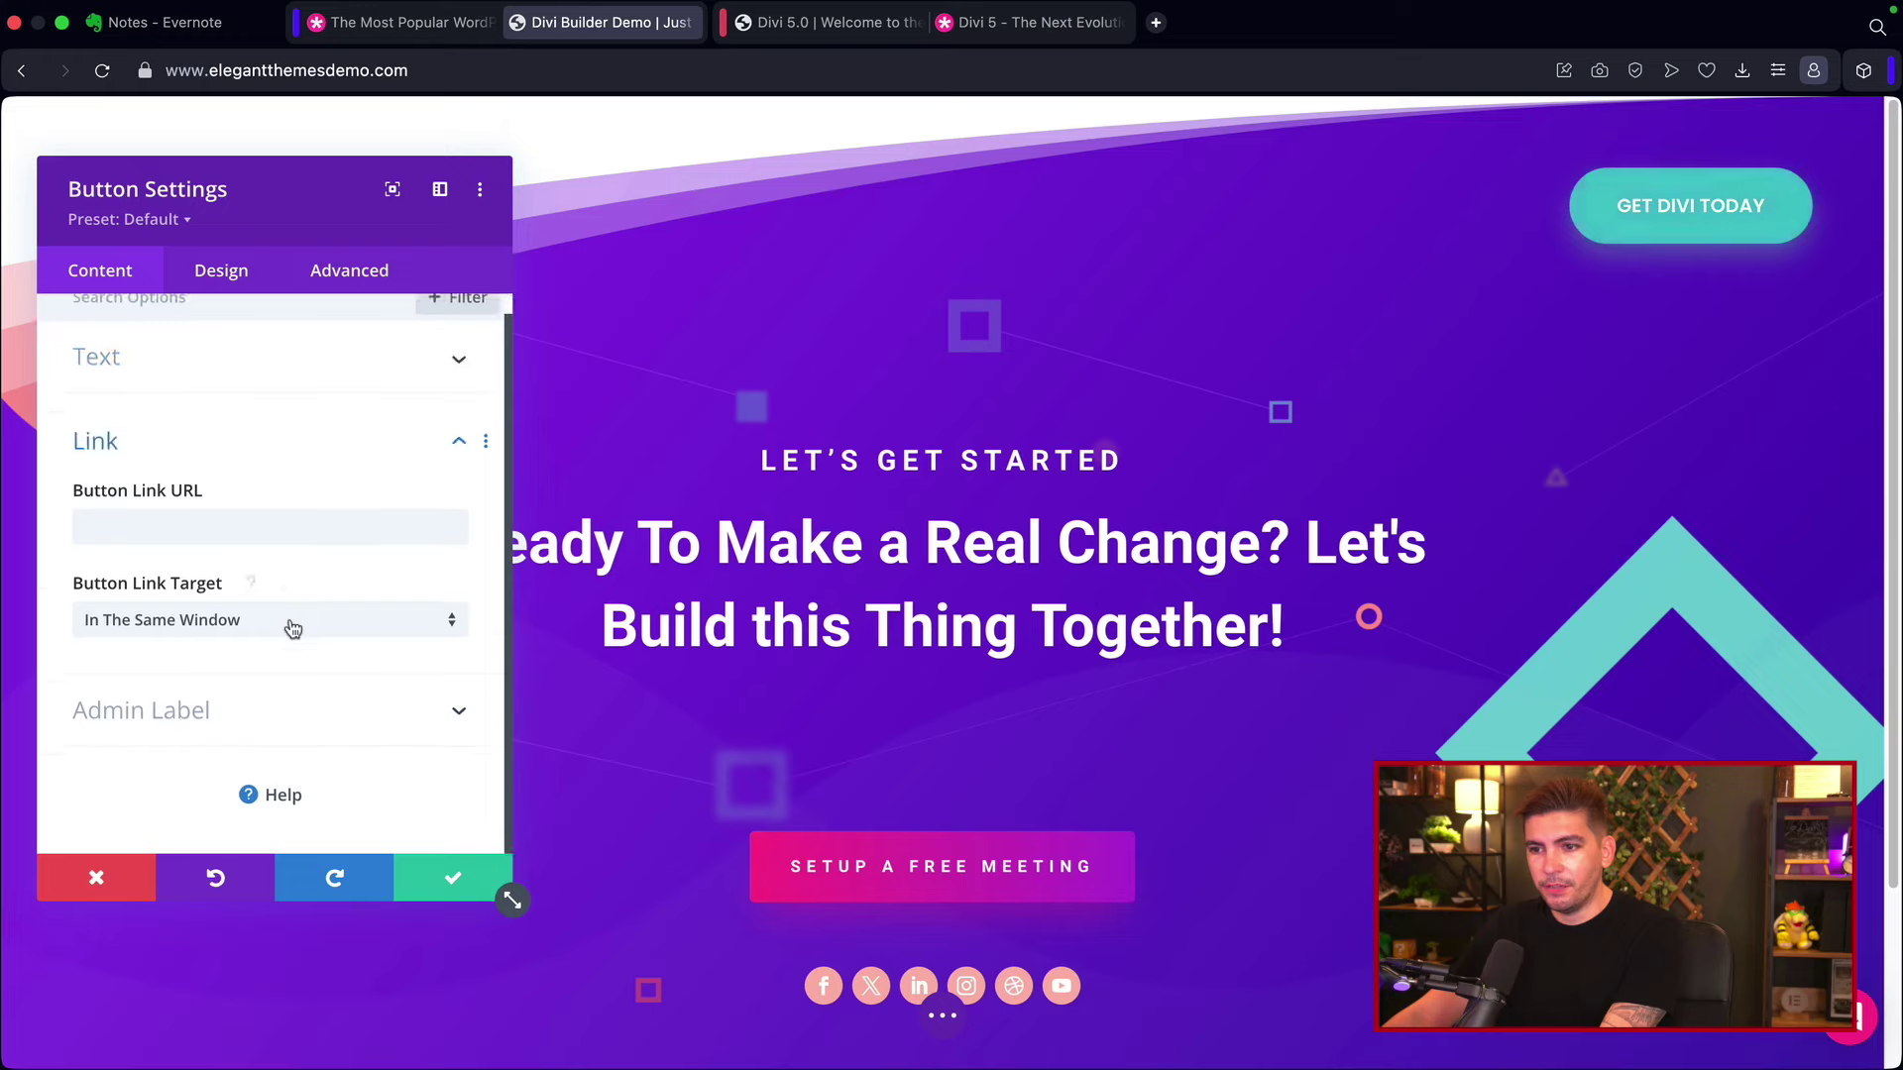
pyautogui.click(300, 531)
pyautogui.write('#')
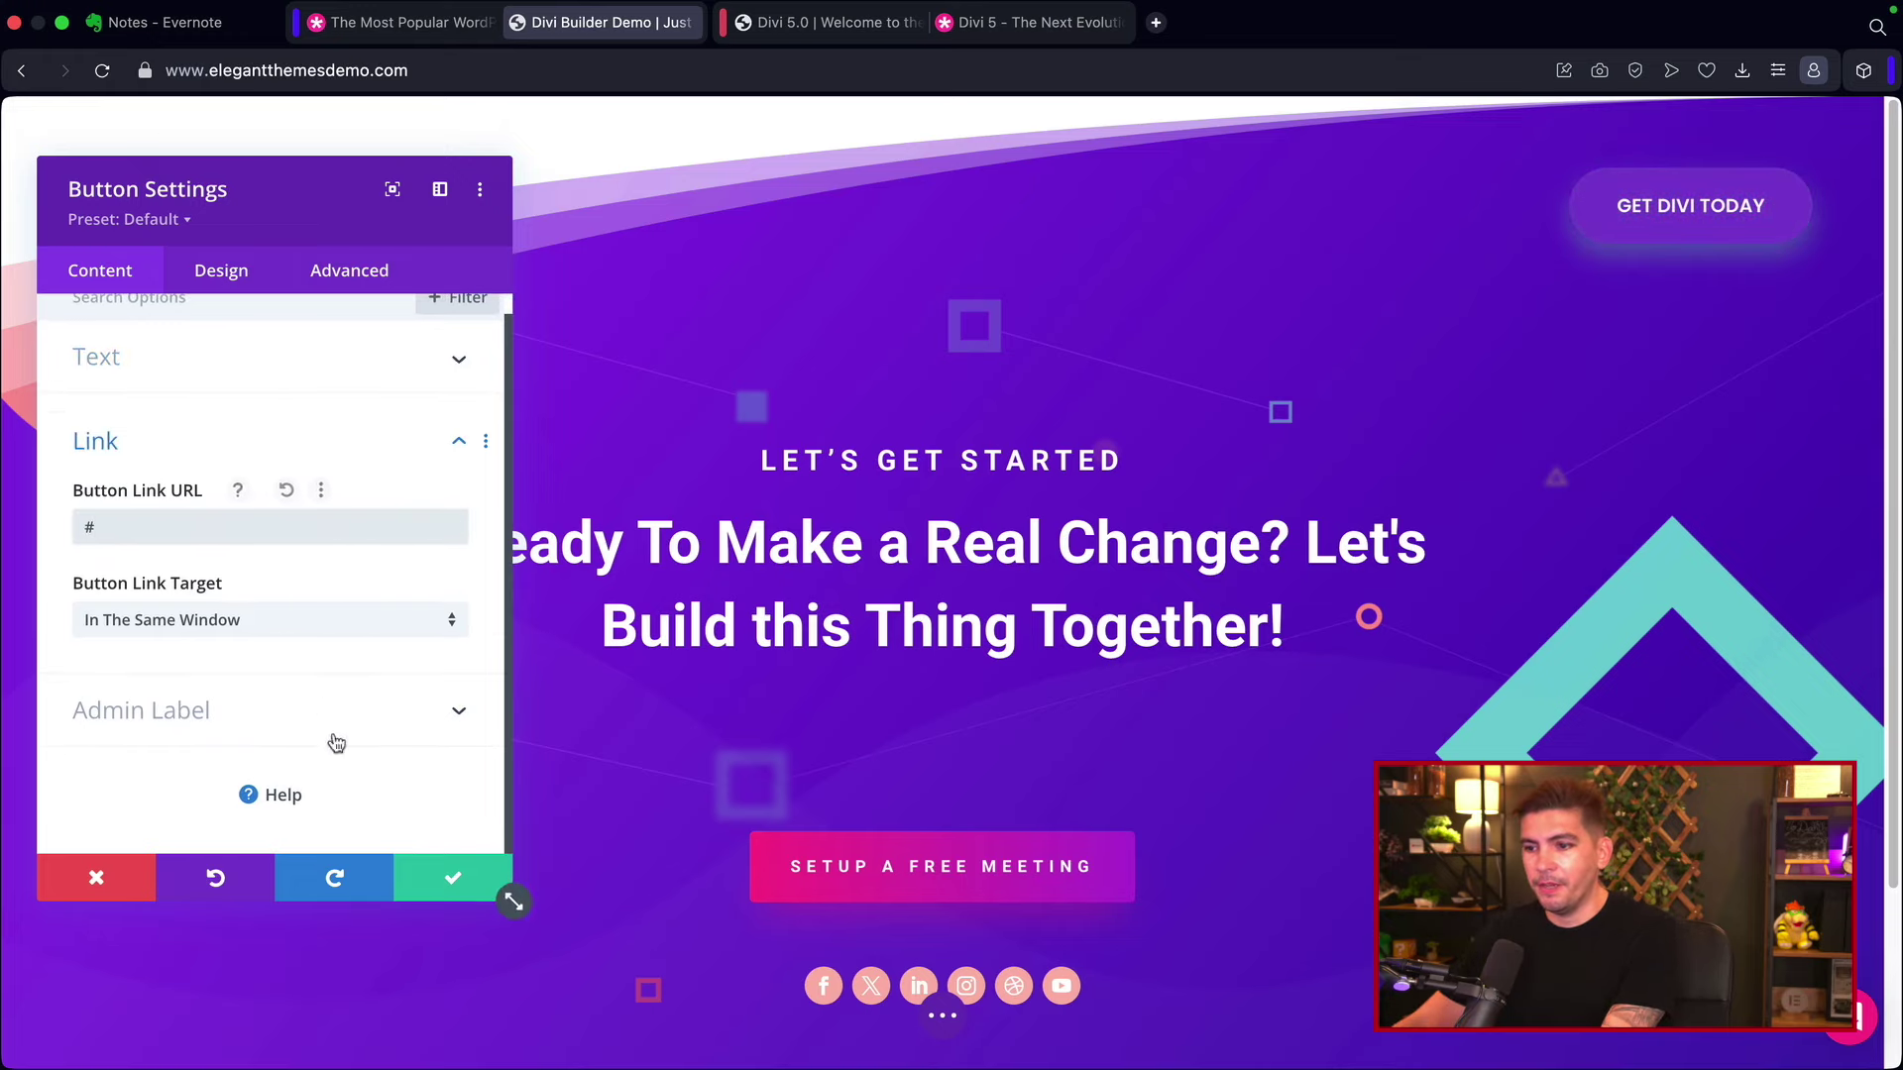
pyautogui.click(449, 881)
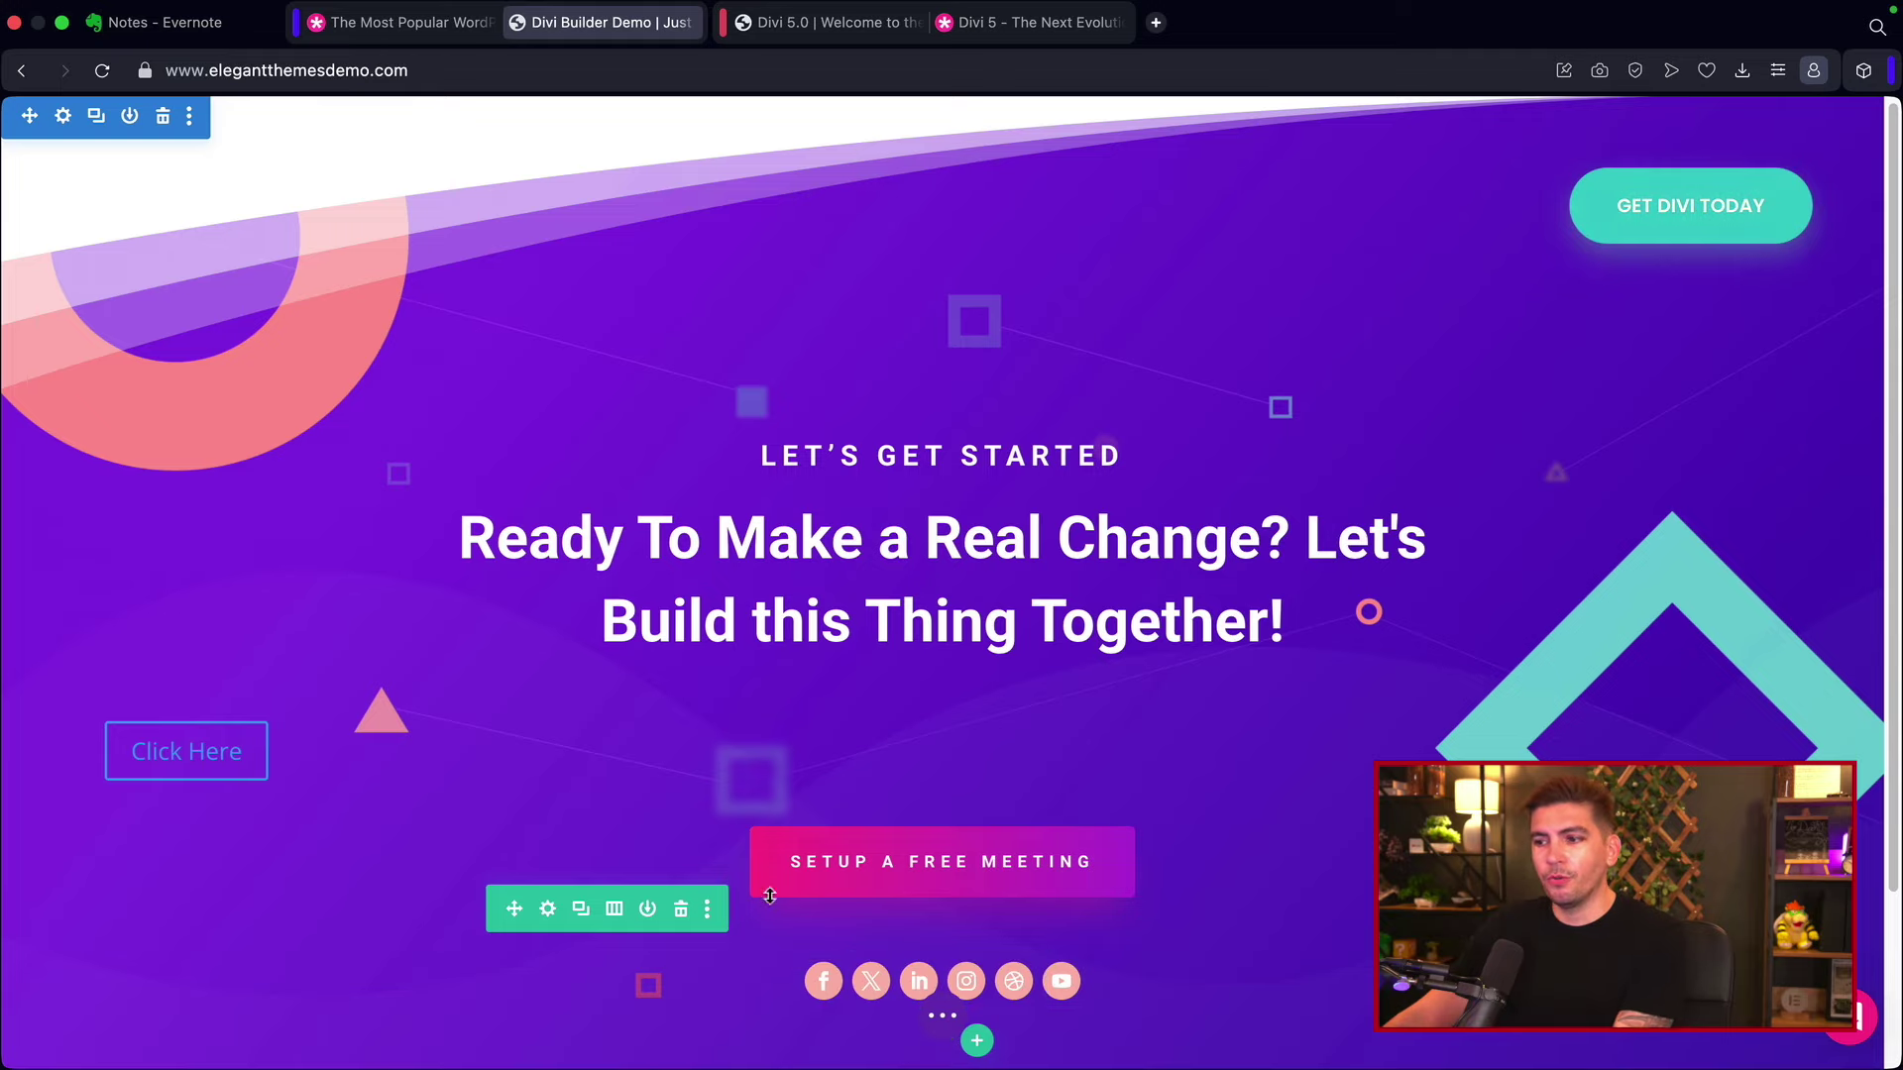
# - Copy the Setup A Free Meeting button's styles and paste them onto the Click Here button
pyautogui.rightClick(685, 804)
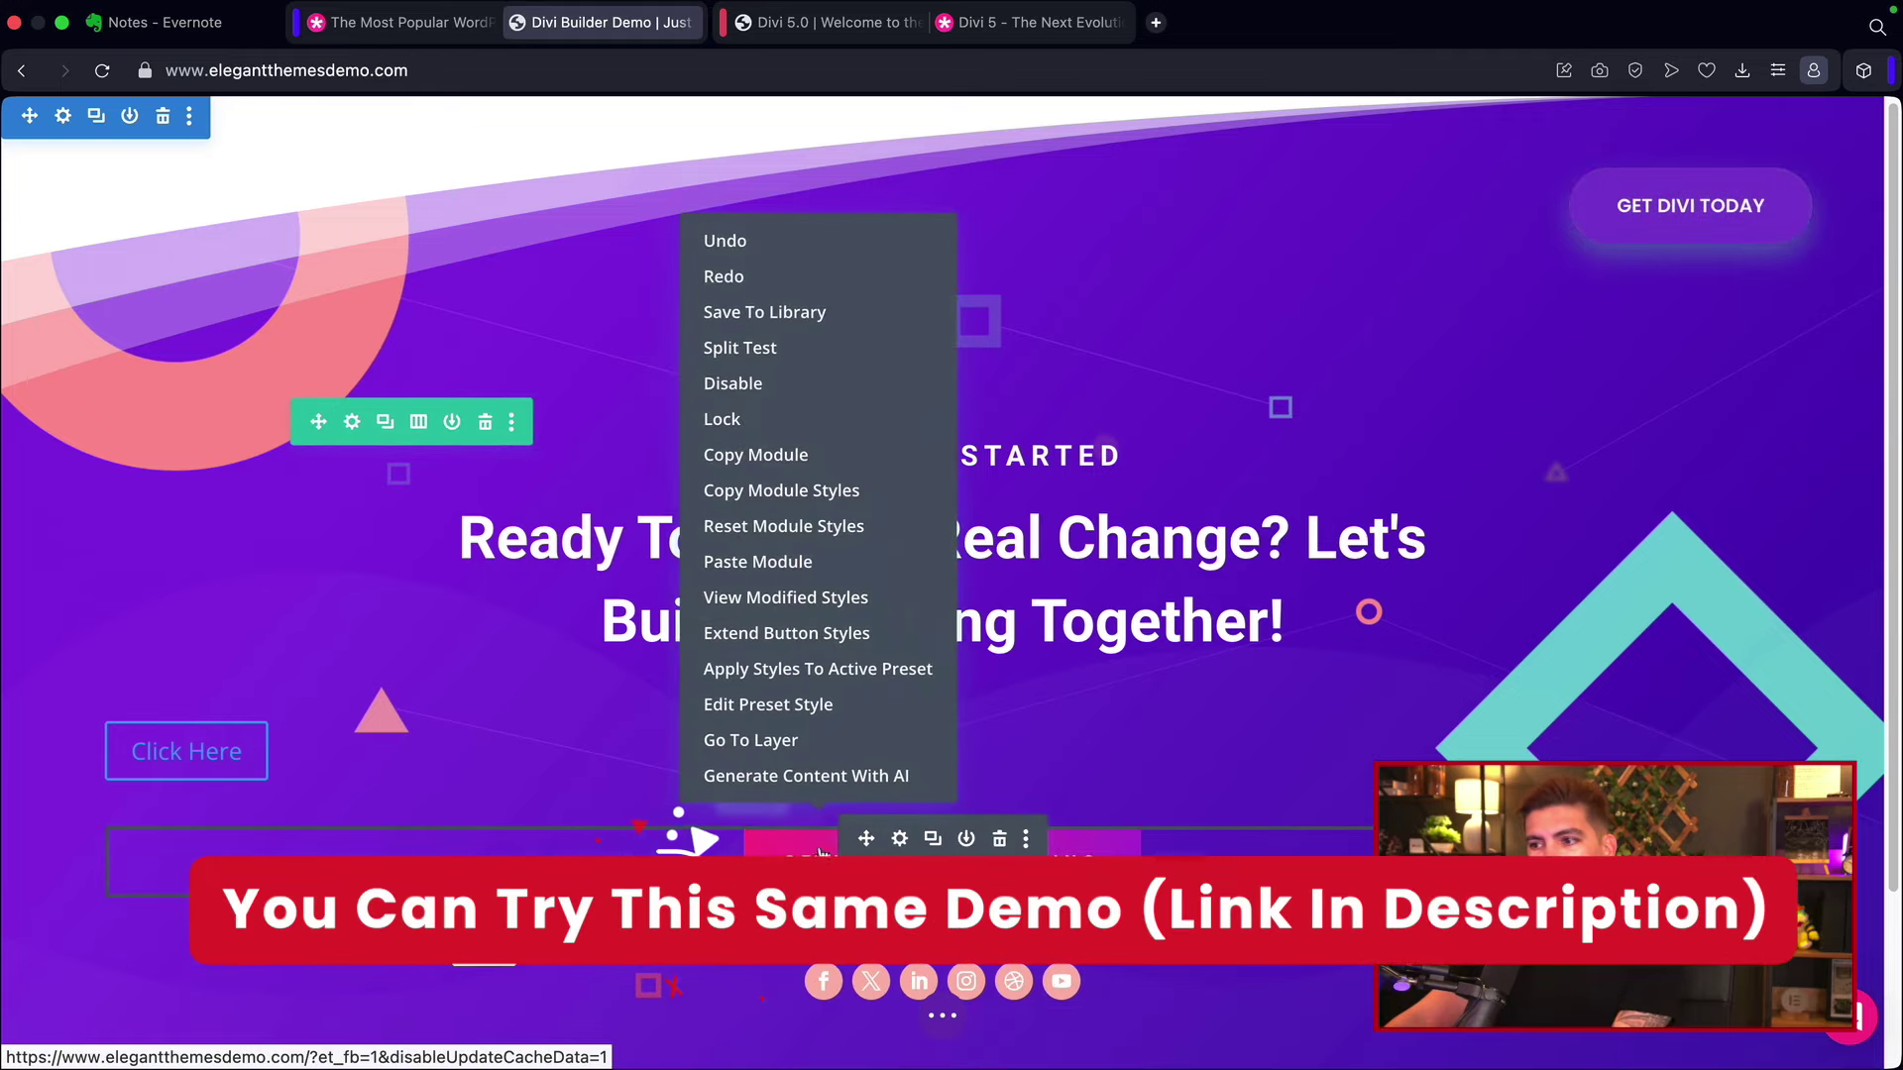
pyautogui.click(788, 492)
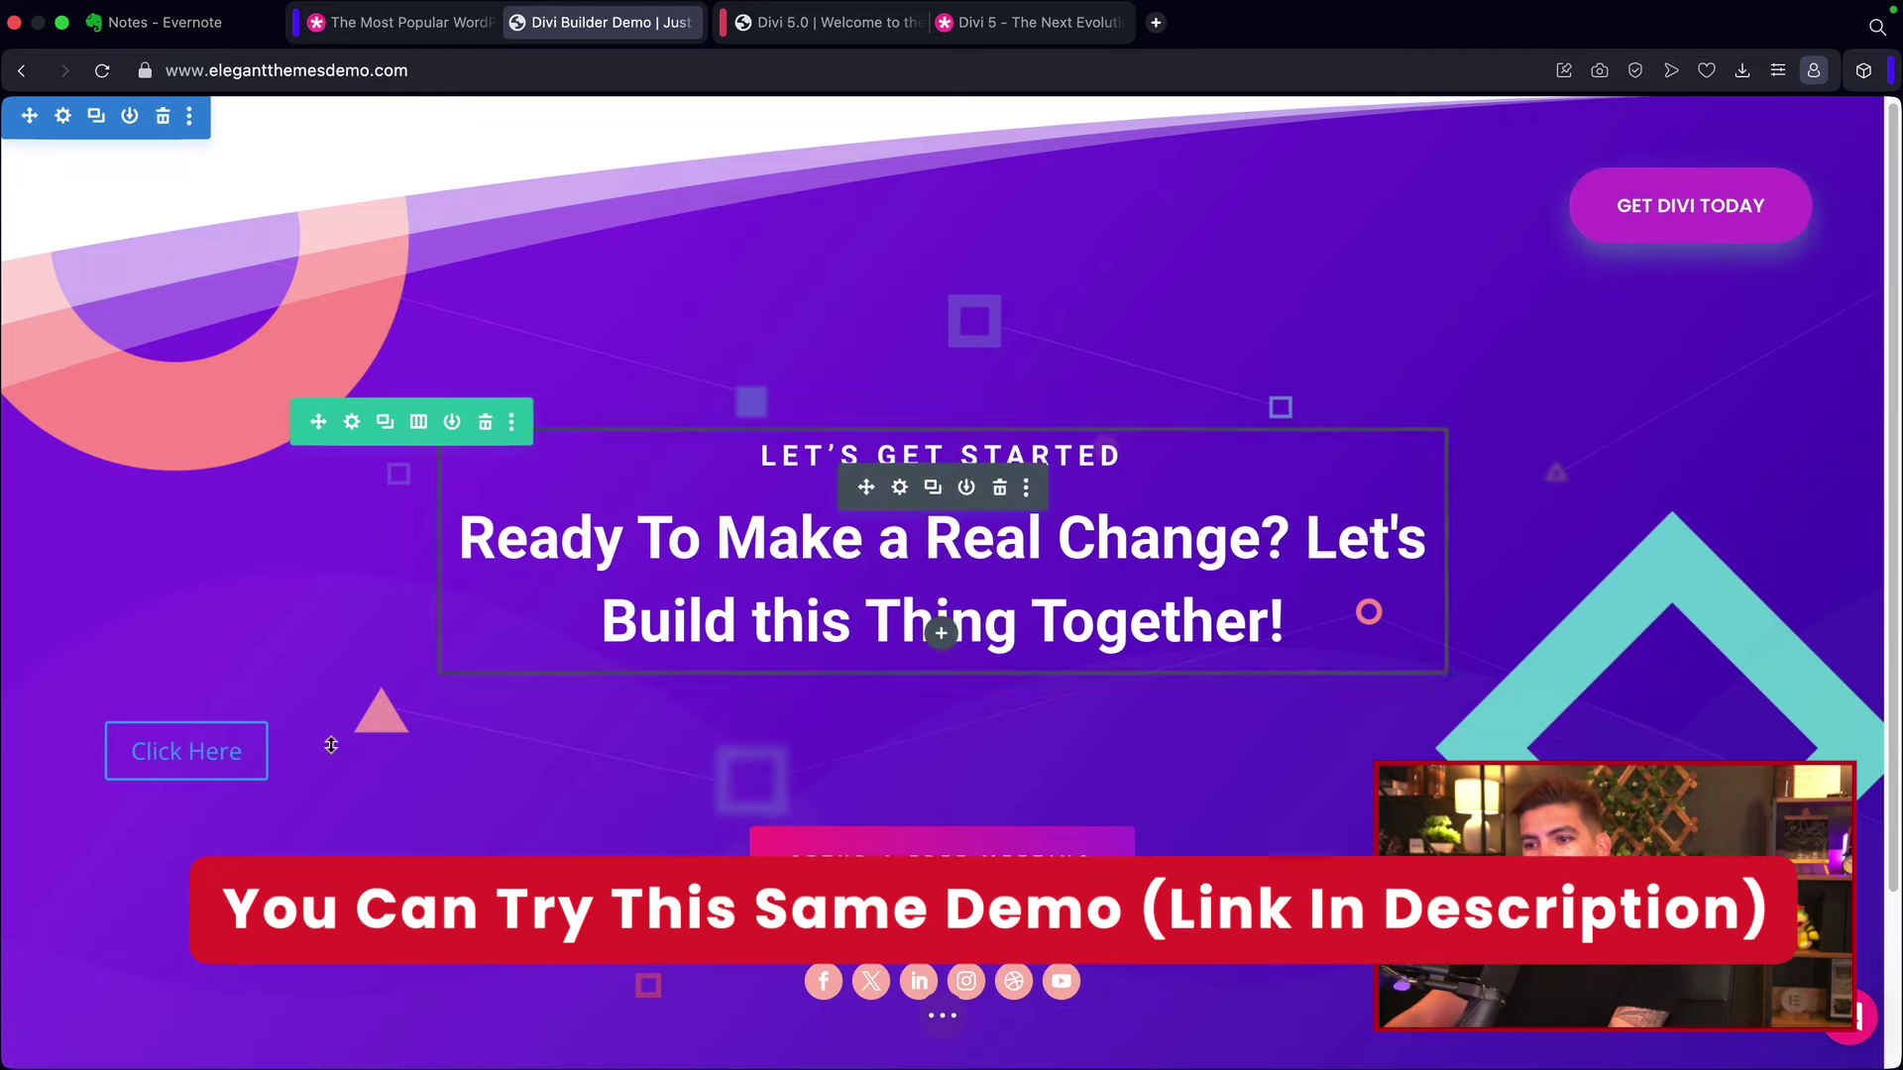
pyautogui.rightClick(201, 753)
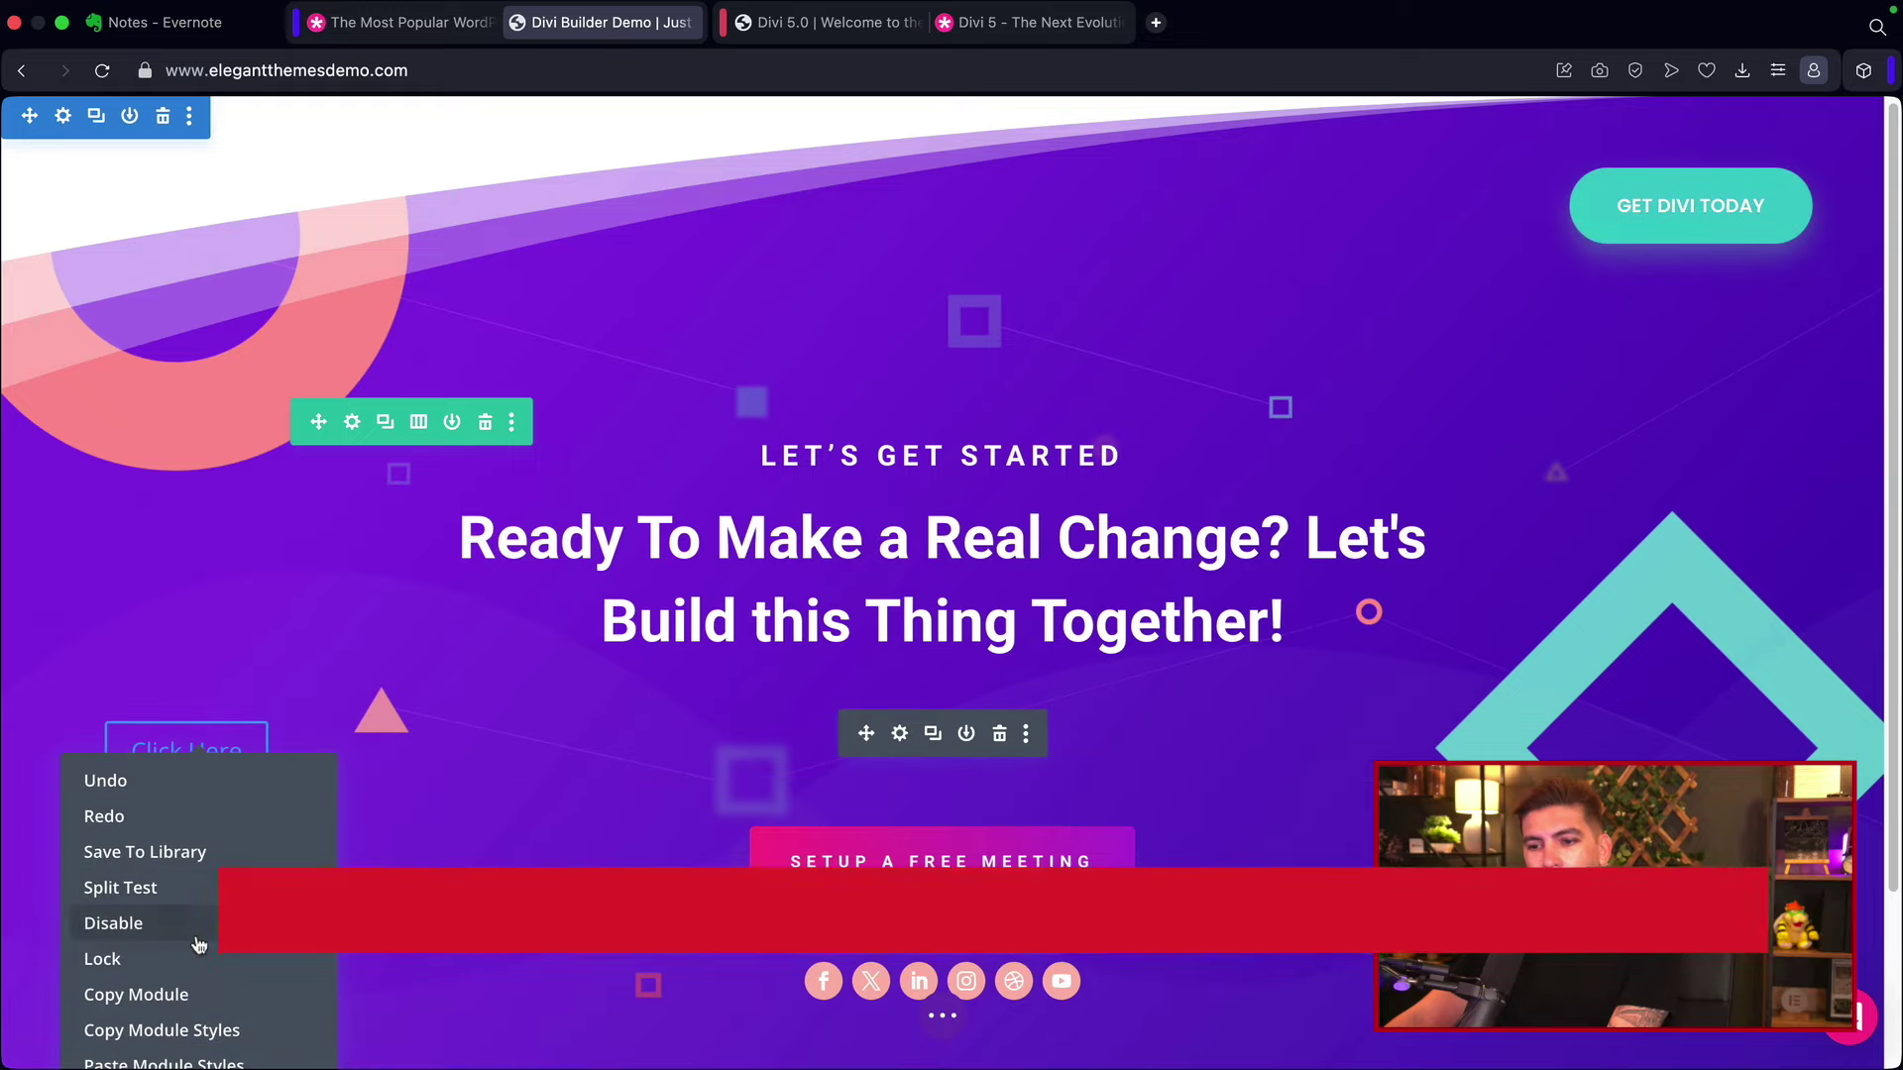
pyautogui.click(198, 1063)
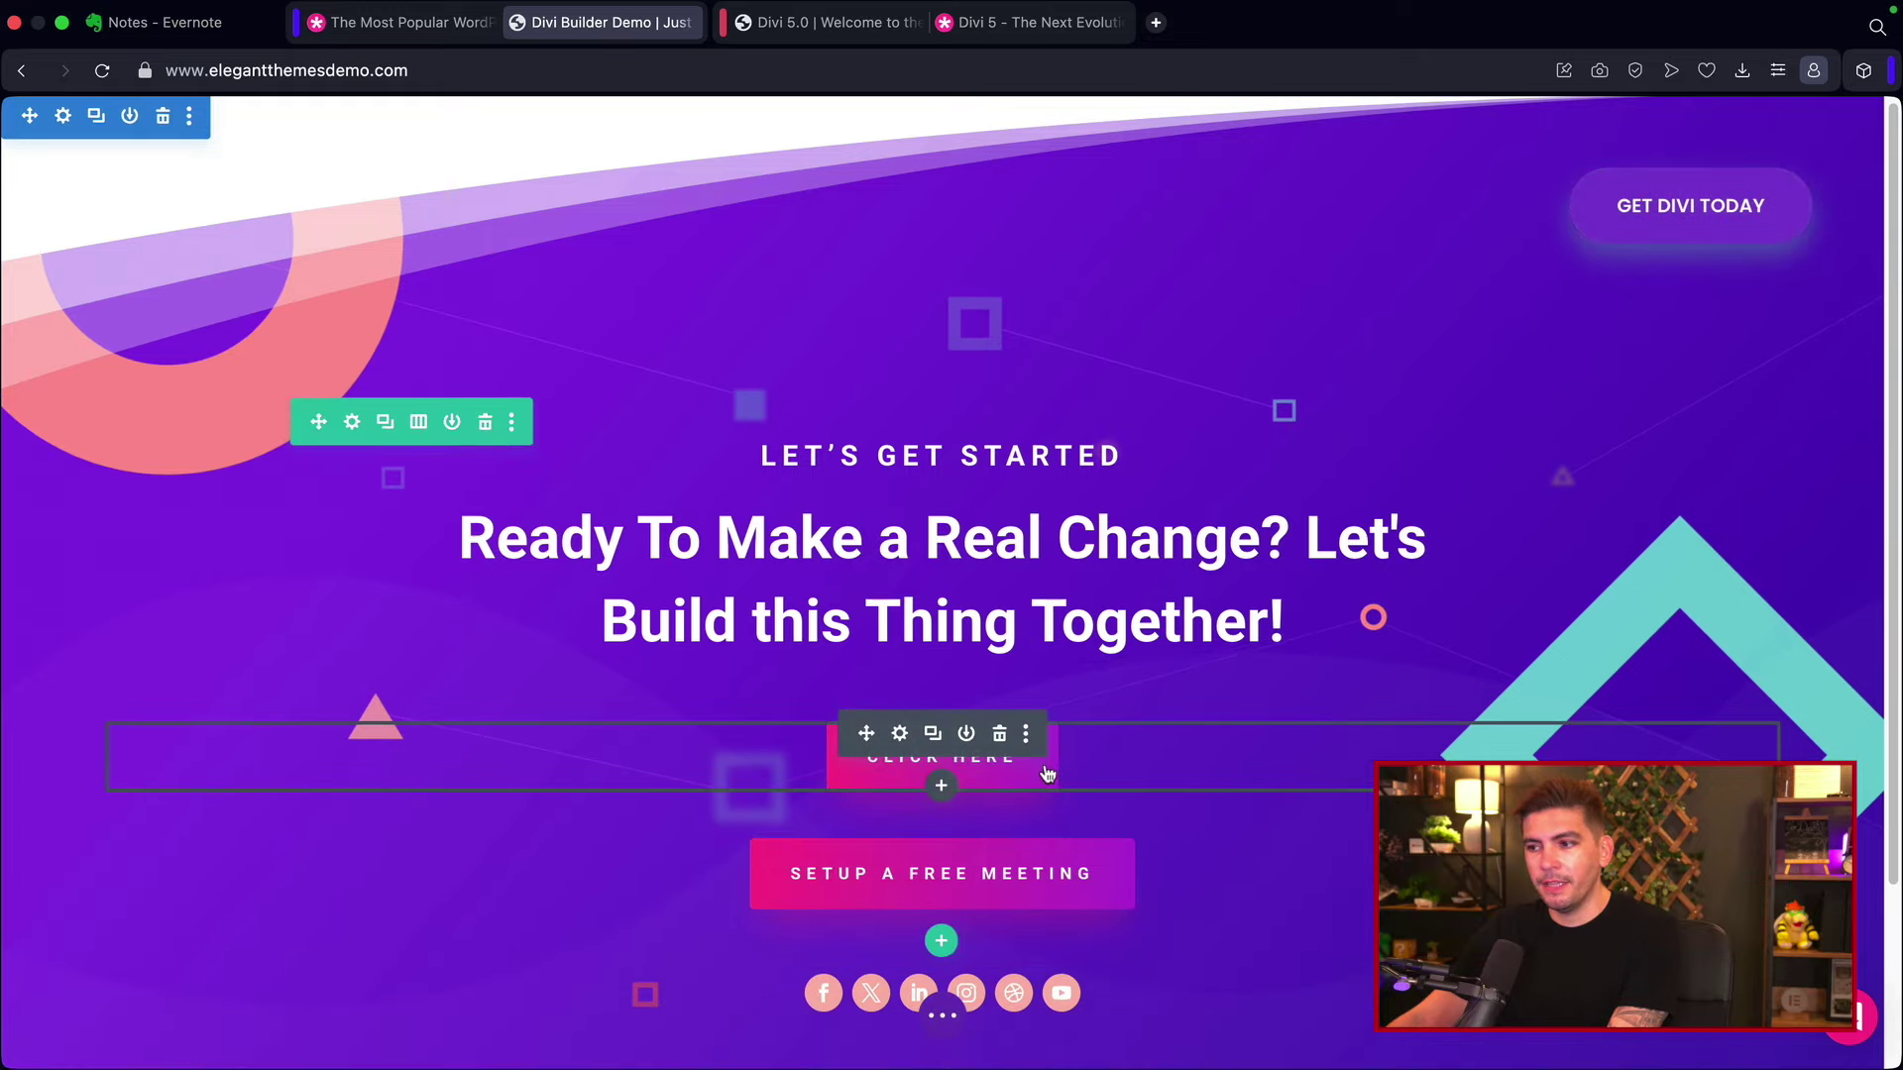
# - Move the heading below Setup A Free Meeting and the Click Here button below the social icons
pyautogui.scroll(-1, 1019, 783)
pyautogui.scroll(-3, 1019, 784)
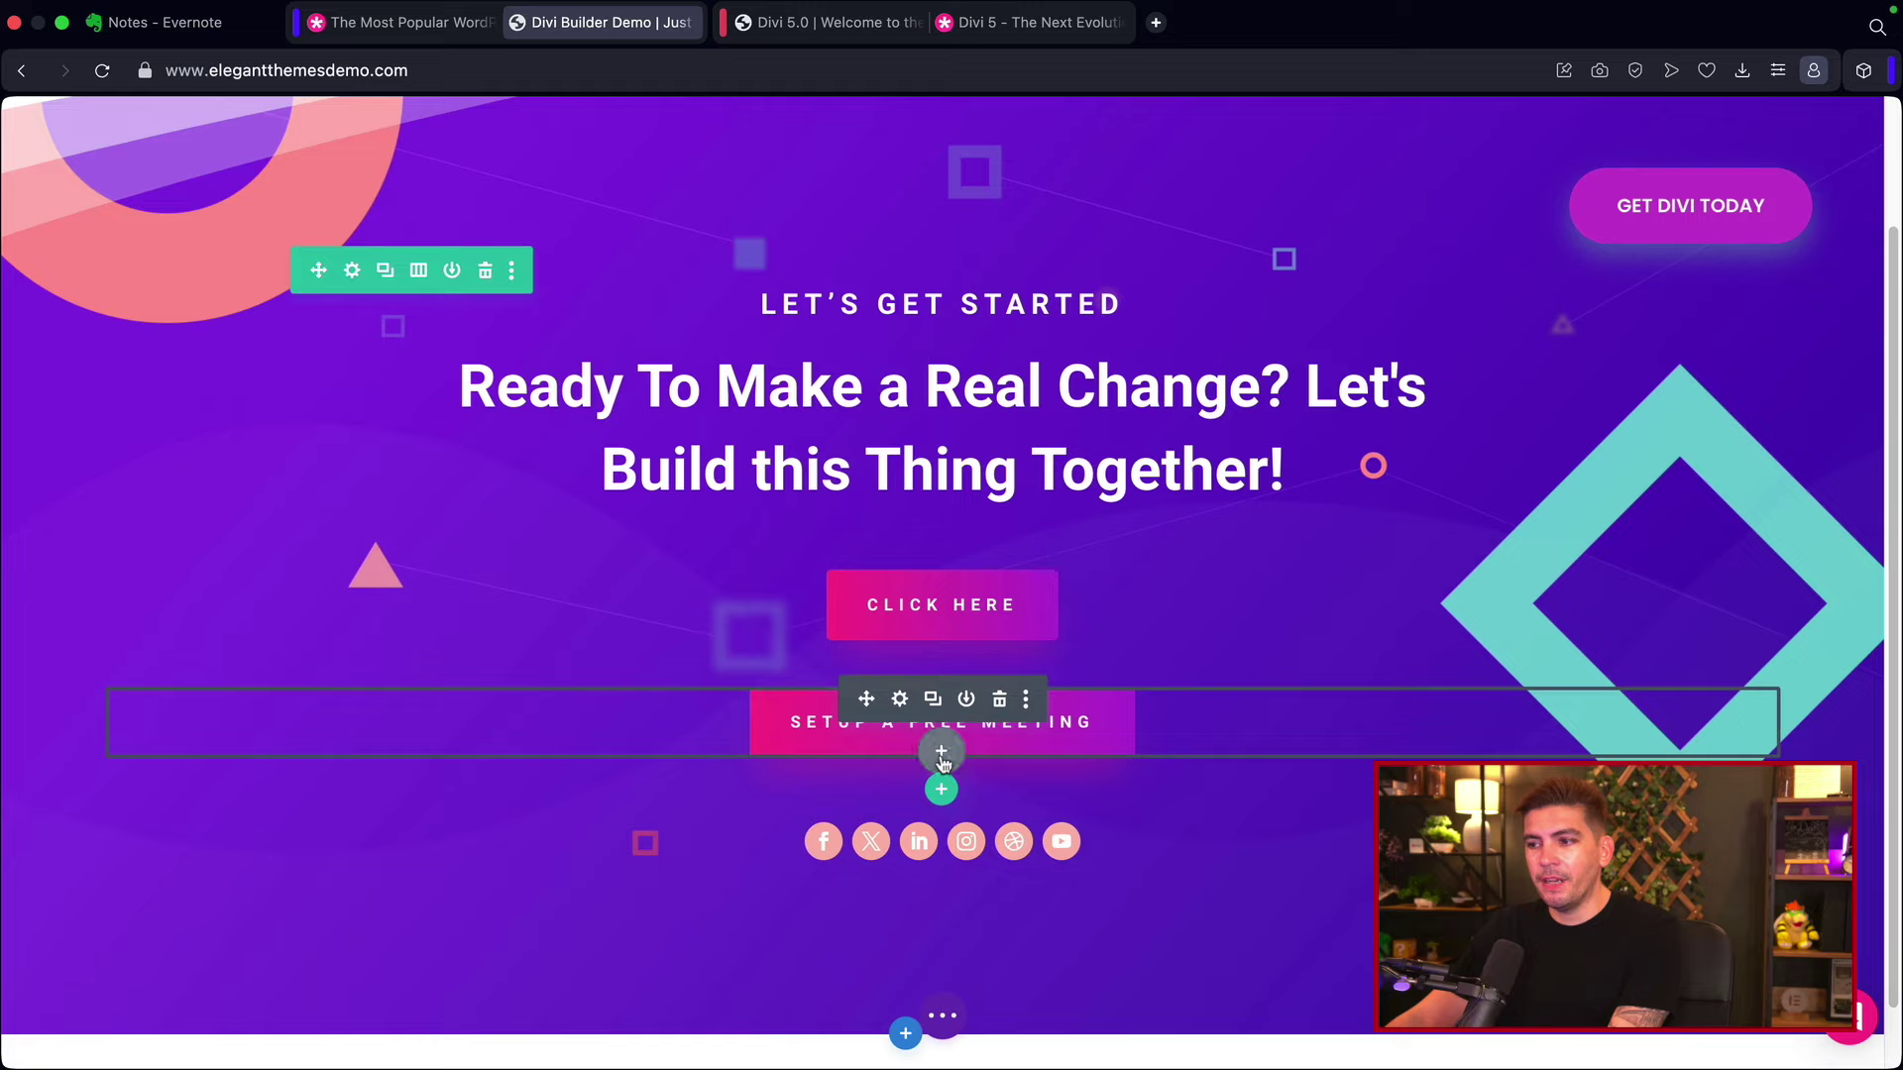
pyautogui.click(941, 754)
pyautogui.scroll(-5, 941, 654)
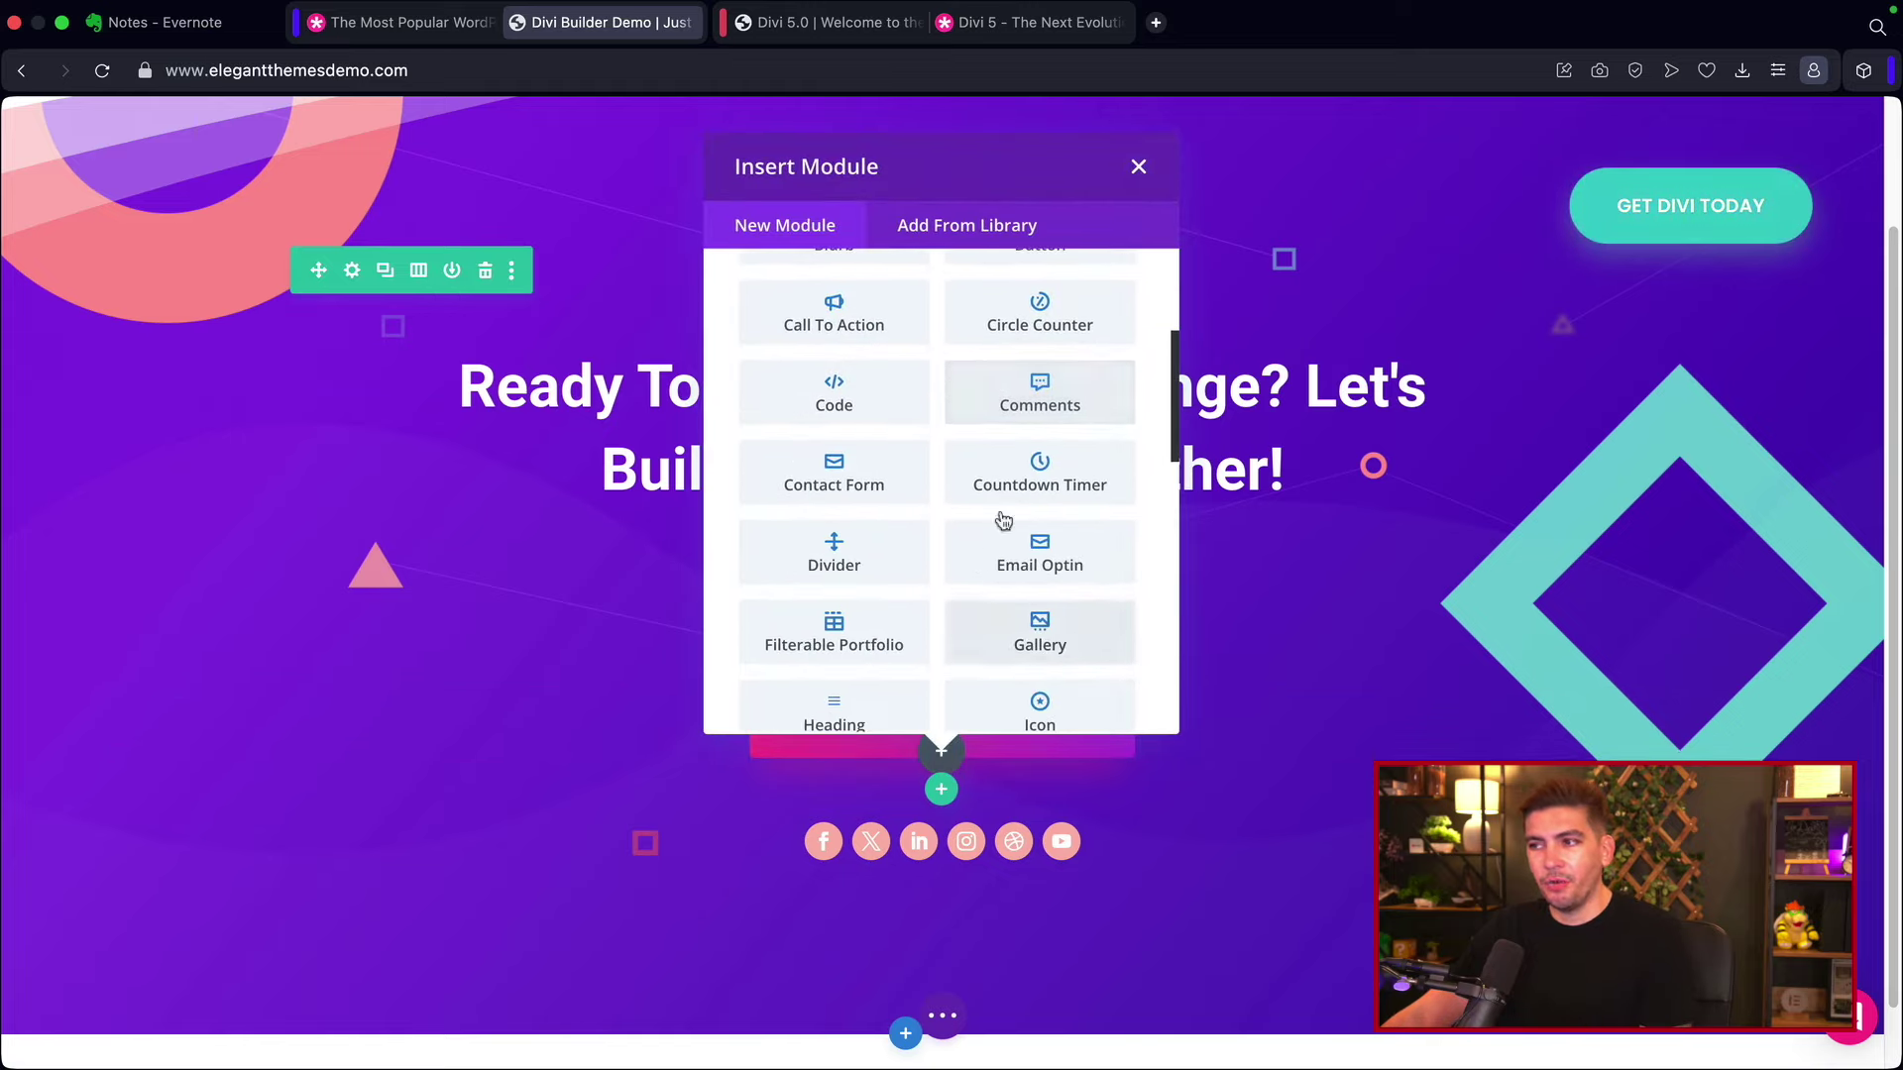
pyautogui.click(1136, 169)
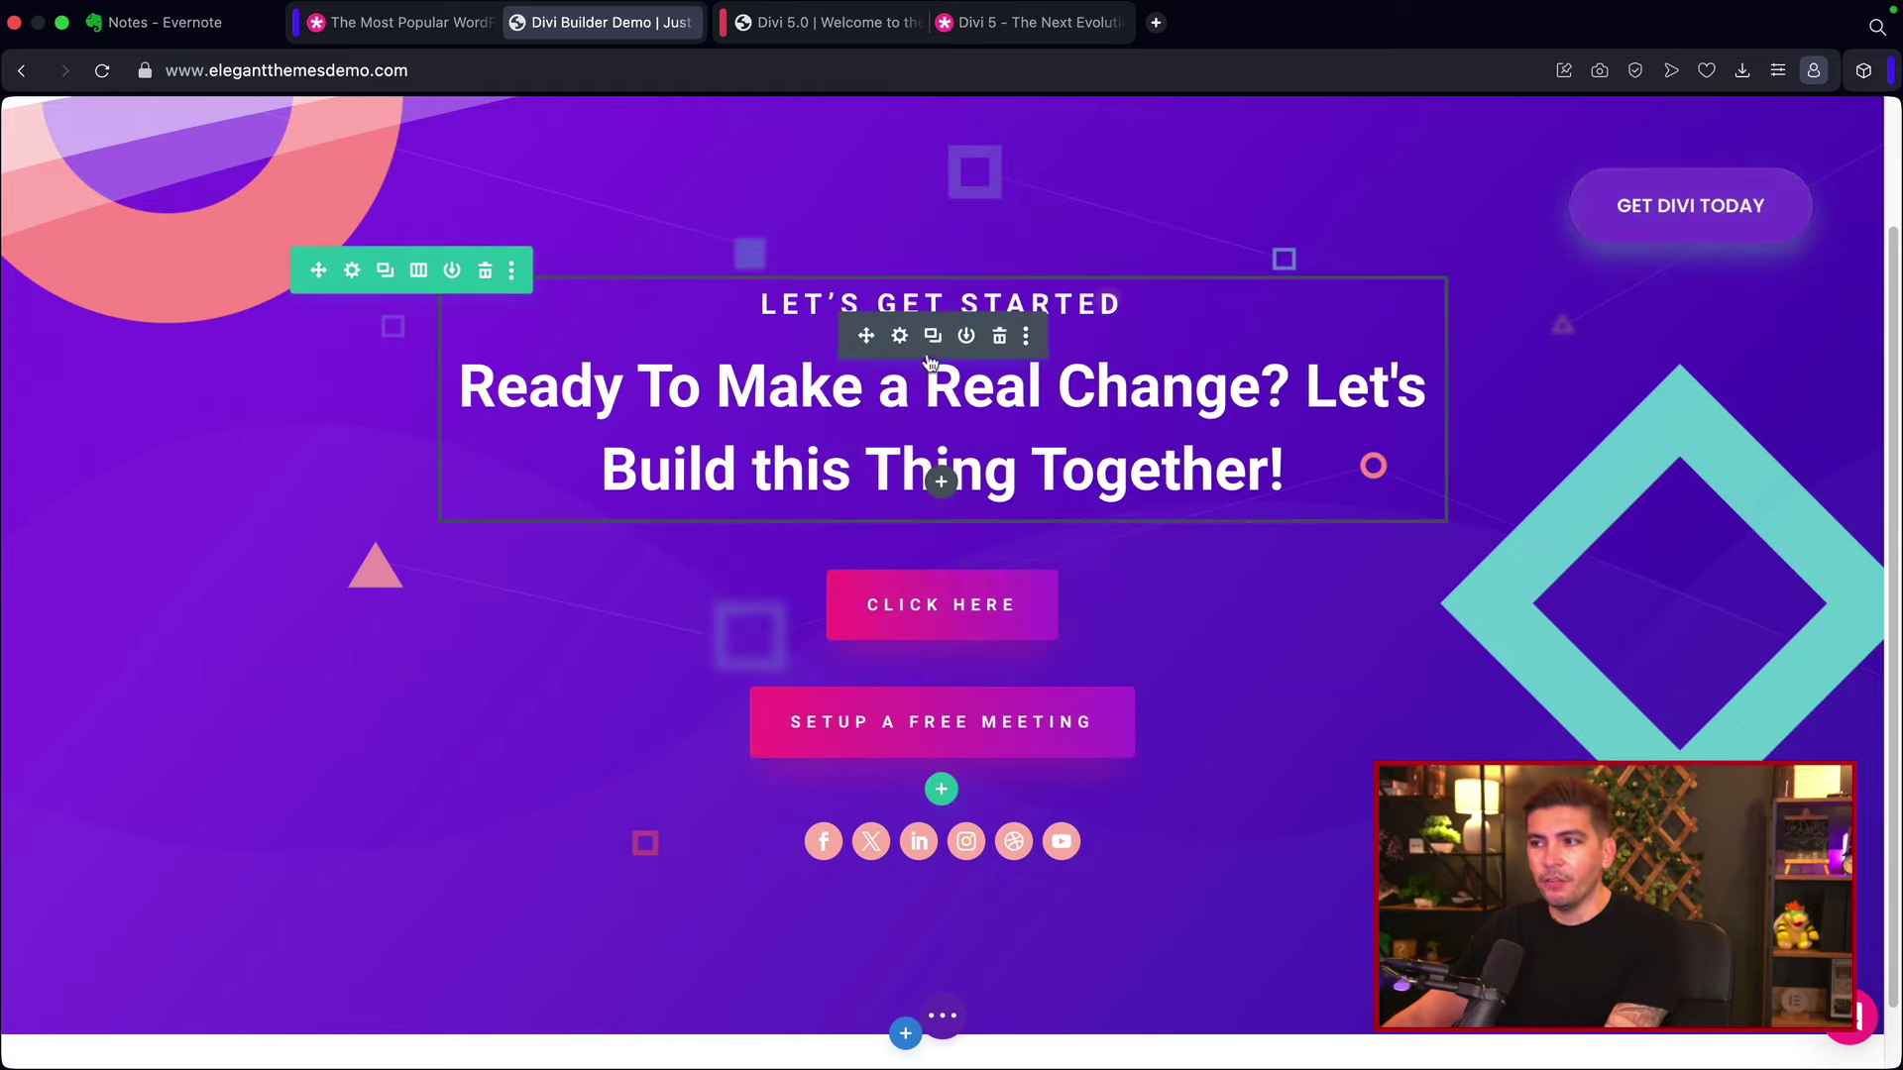
pyautogui.moveTo(865, 333); pyautogui.dragTo(922, 631)
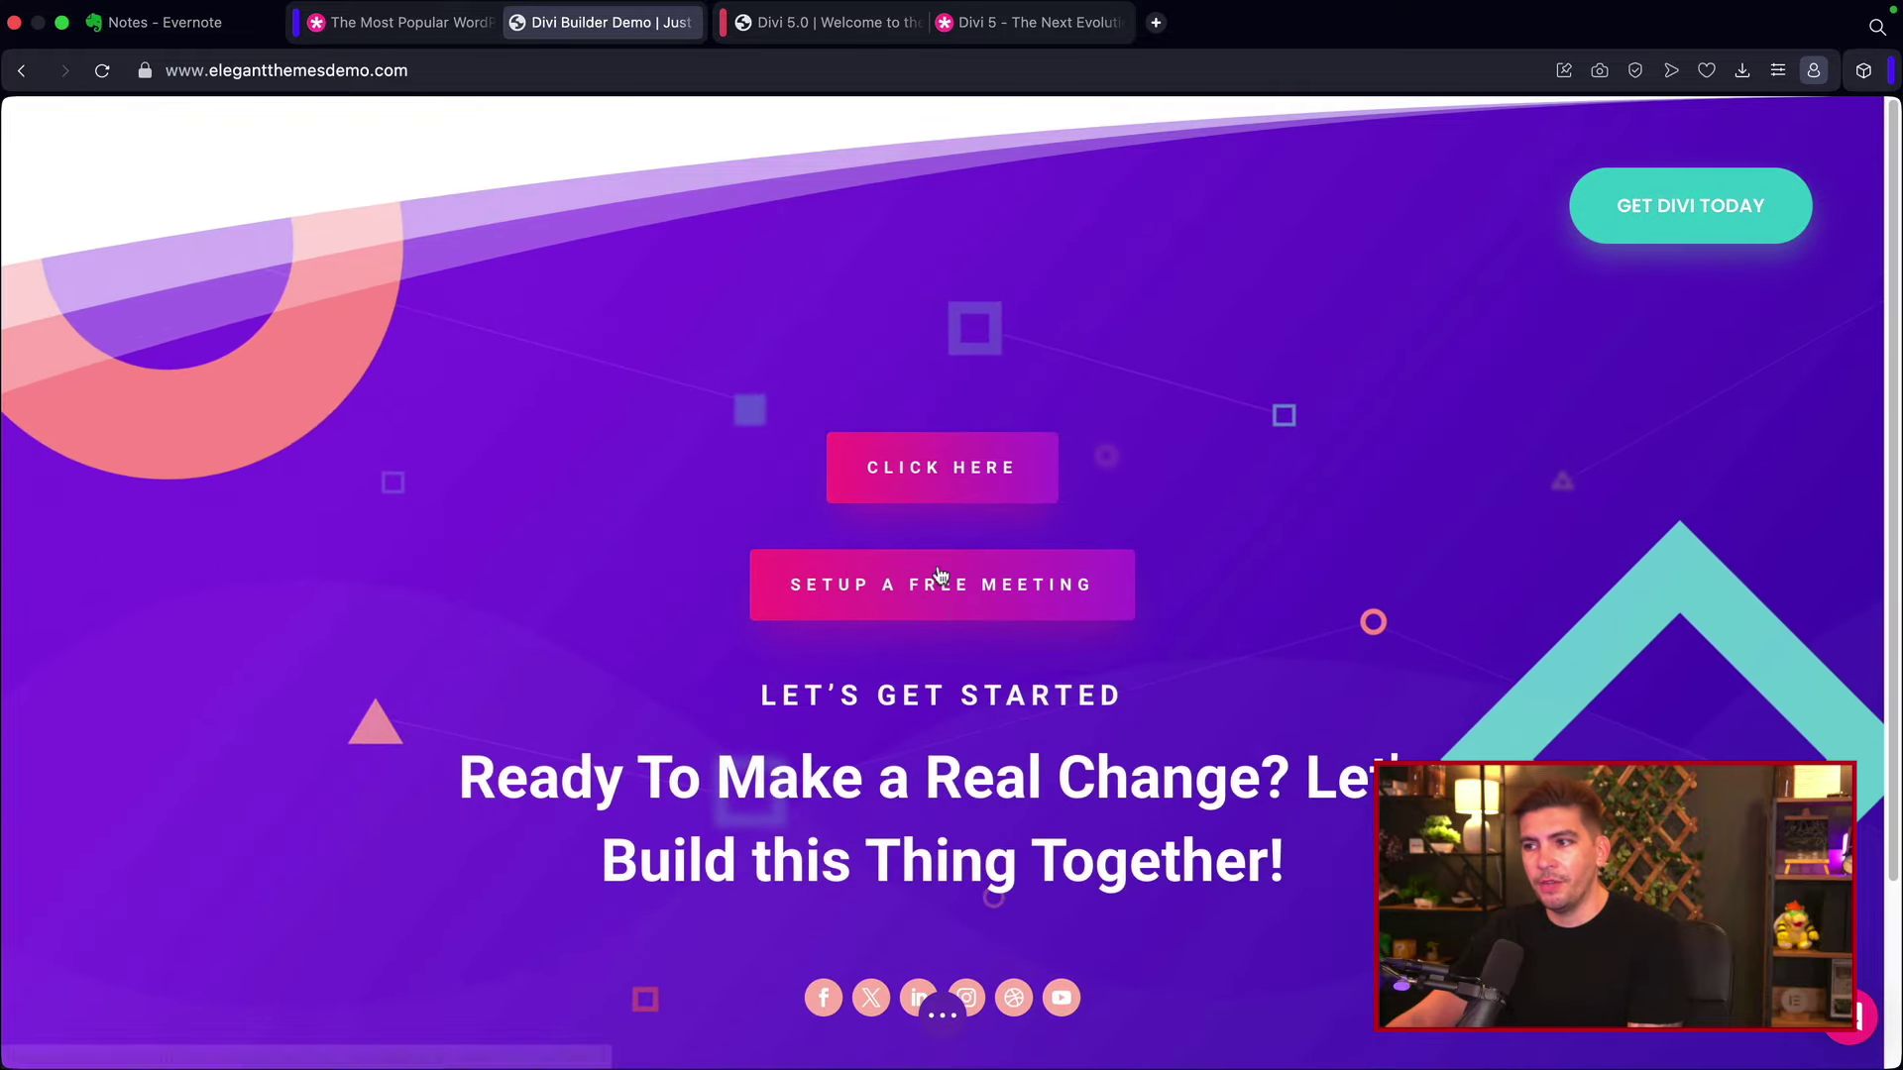
pyautogui.scroll(-1, 1025, 451)
pyautogui.moveTo(865, 399); pyautogui.dragTo(930, 872)
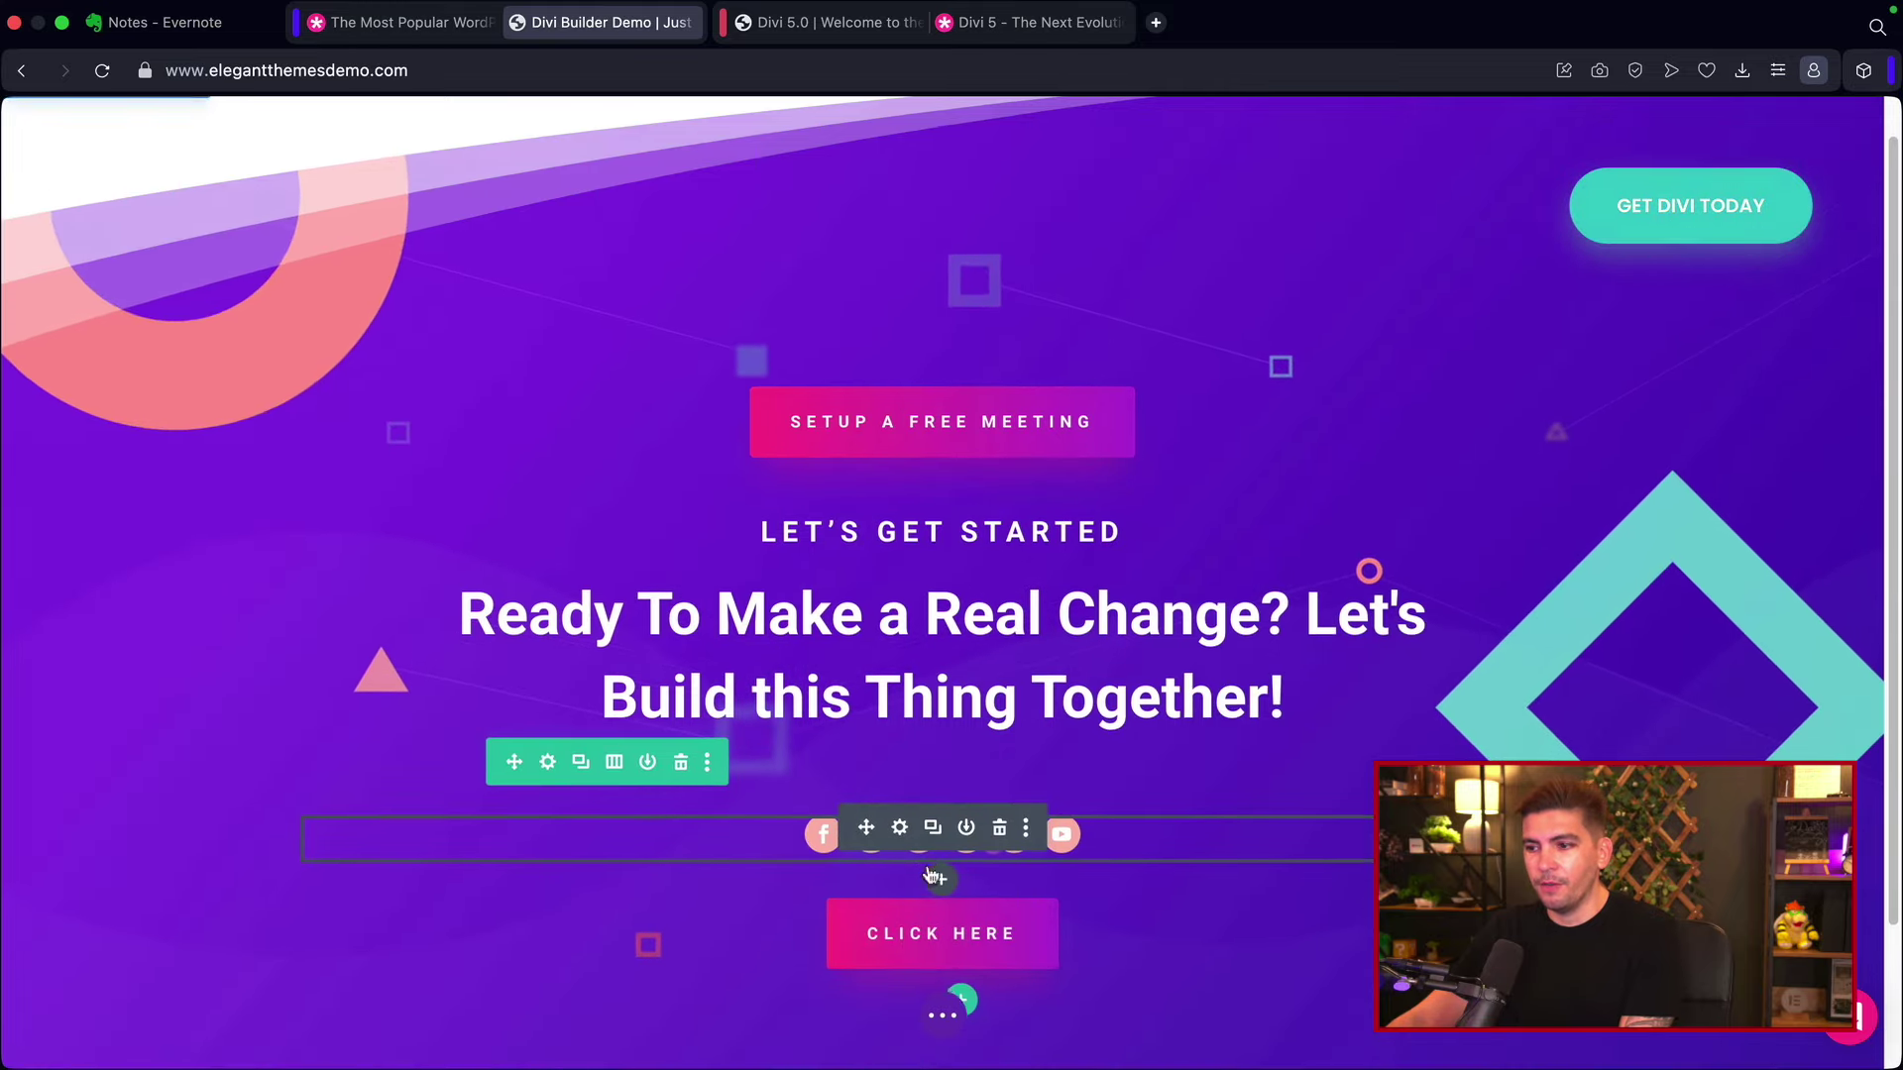
pyautogui.scroll(-2, 923, 852)
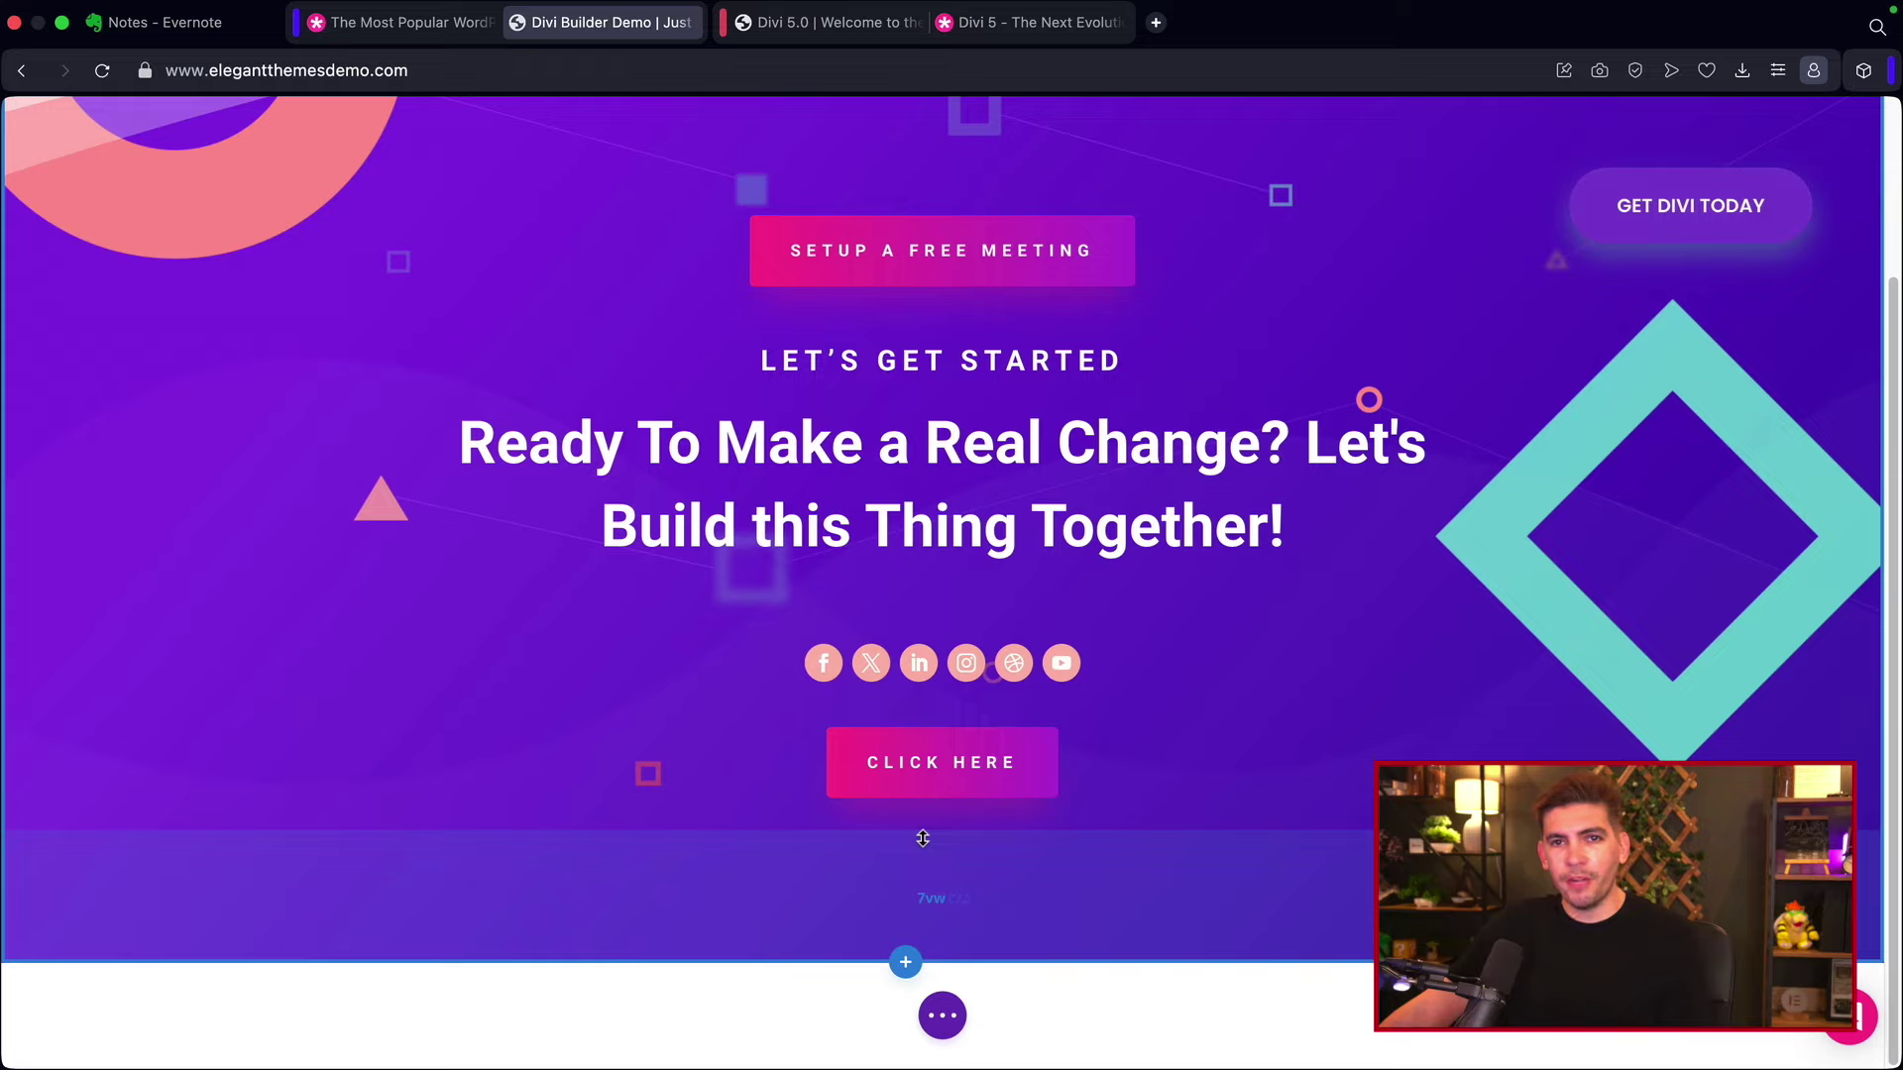
# - Add a regular section below the hero with a three-column row
pyautogui.click(905, 962)
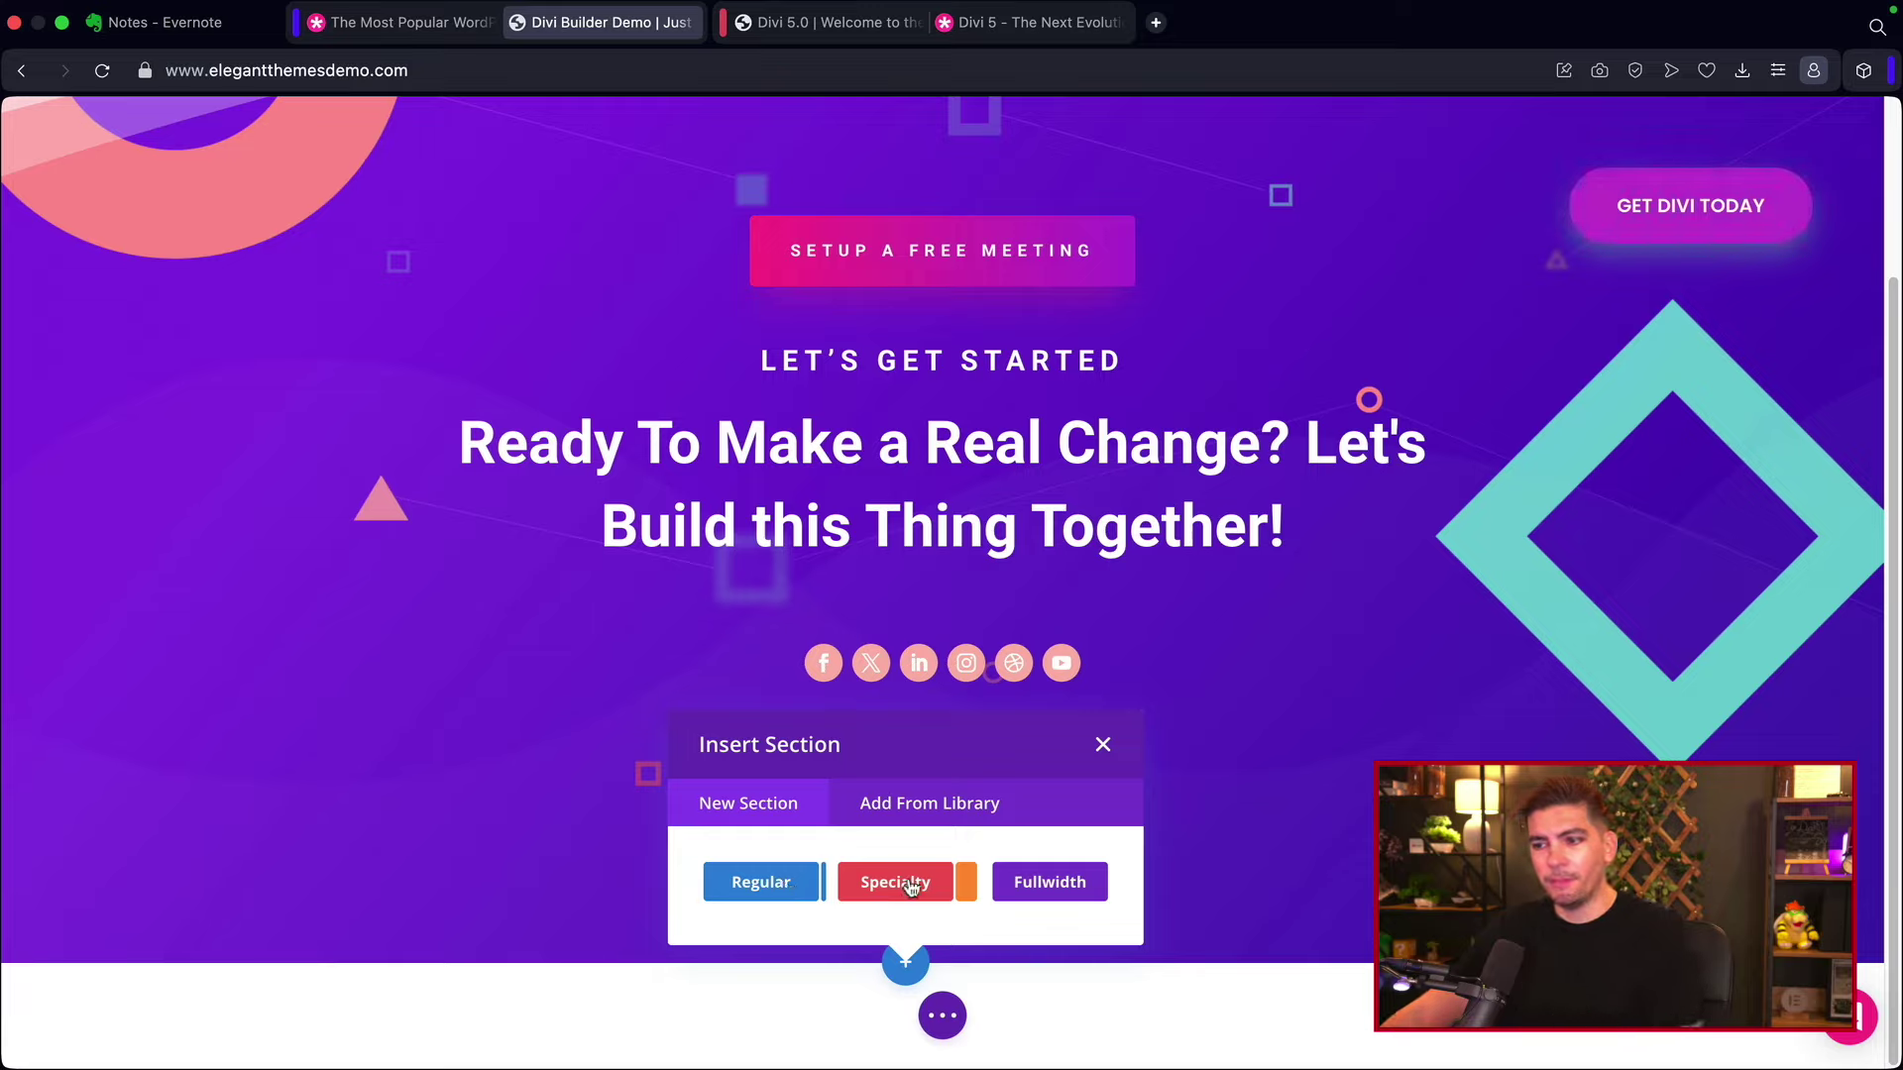
pyautogui.click(788, 890)
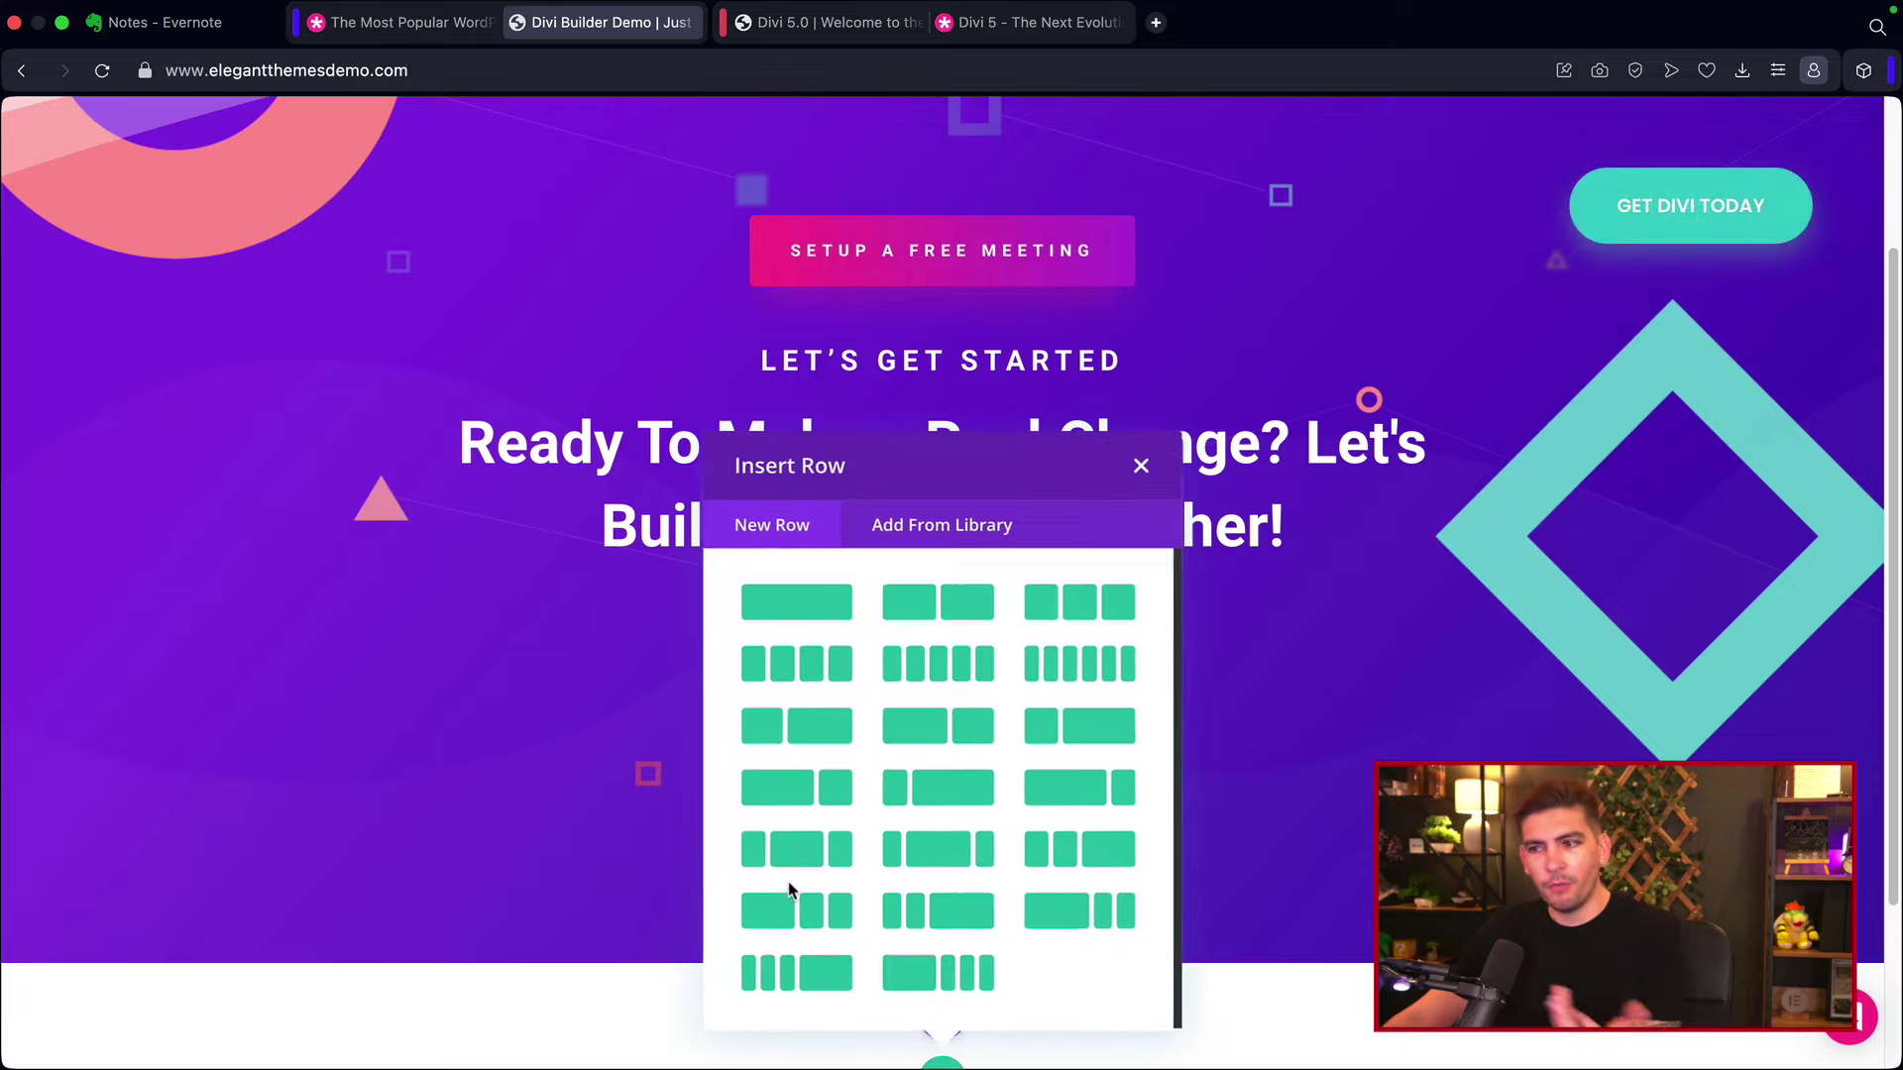
pyautogui.click(1060, 600)
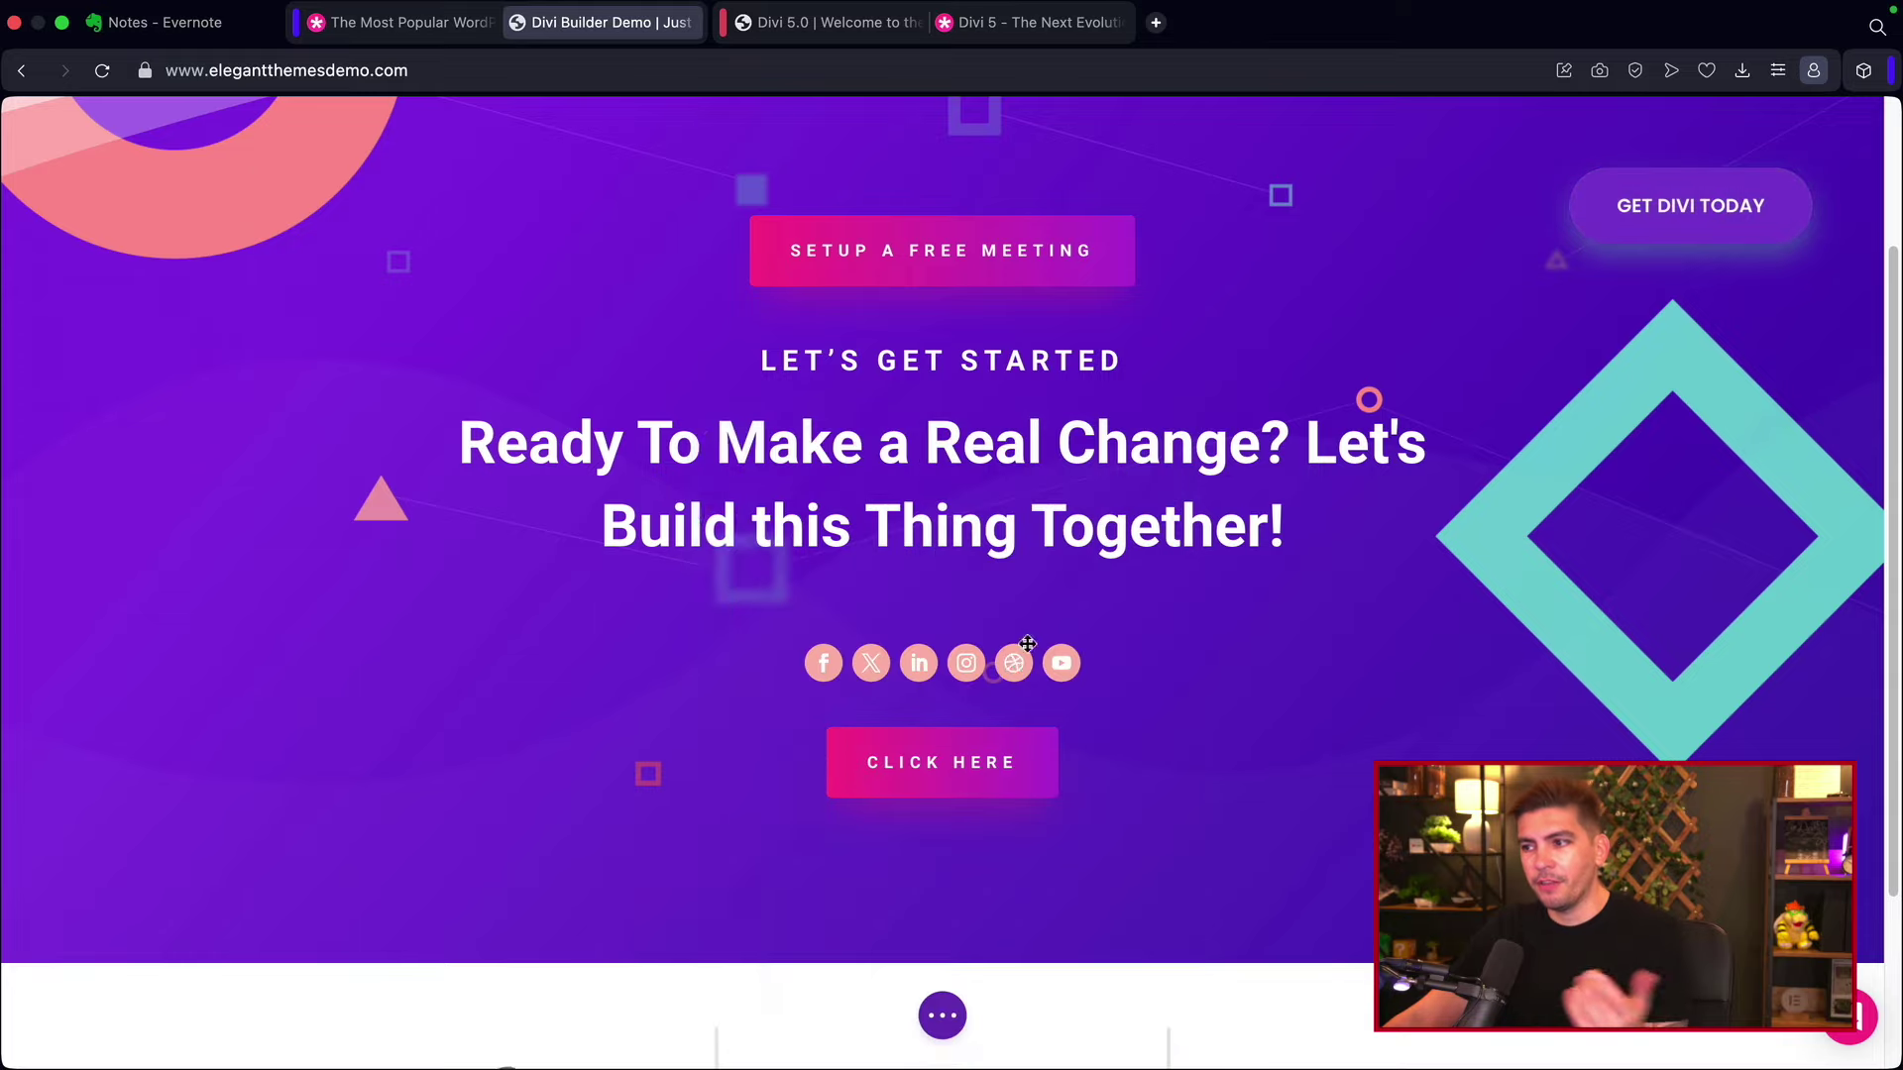
pyautogui.scroll(-3, 991, 768)
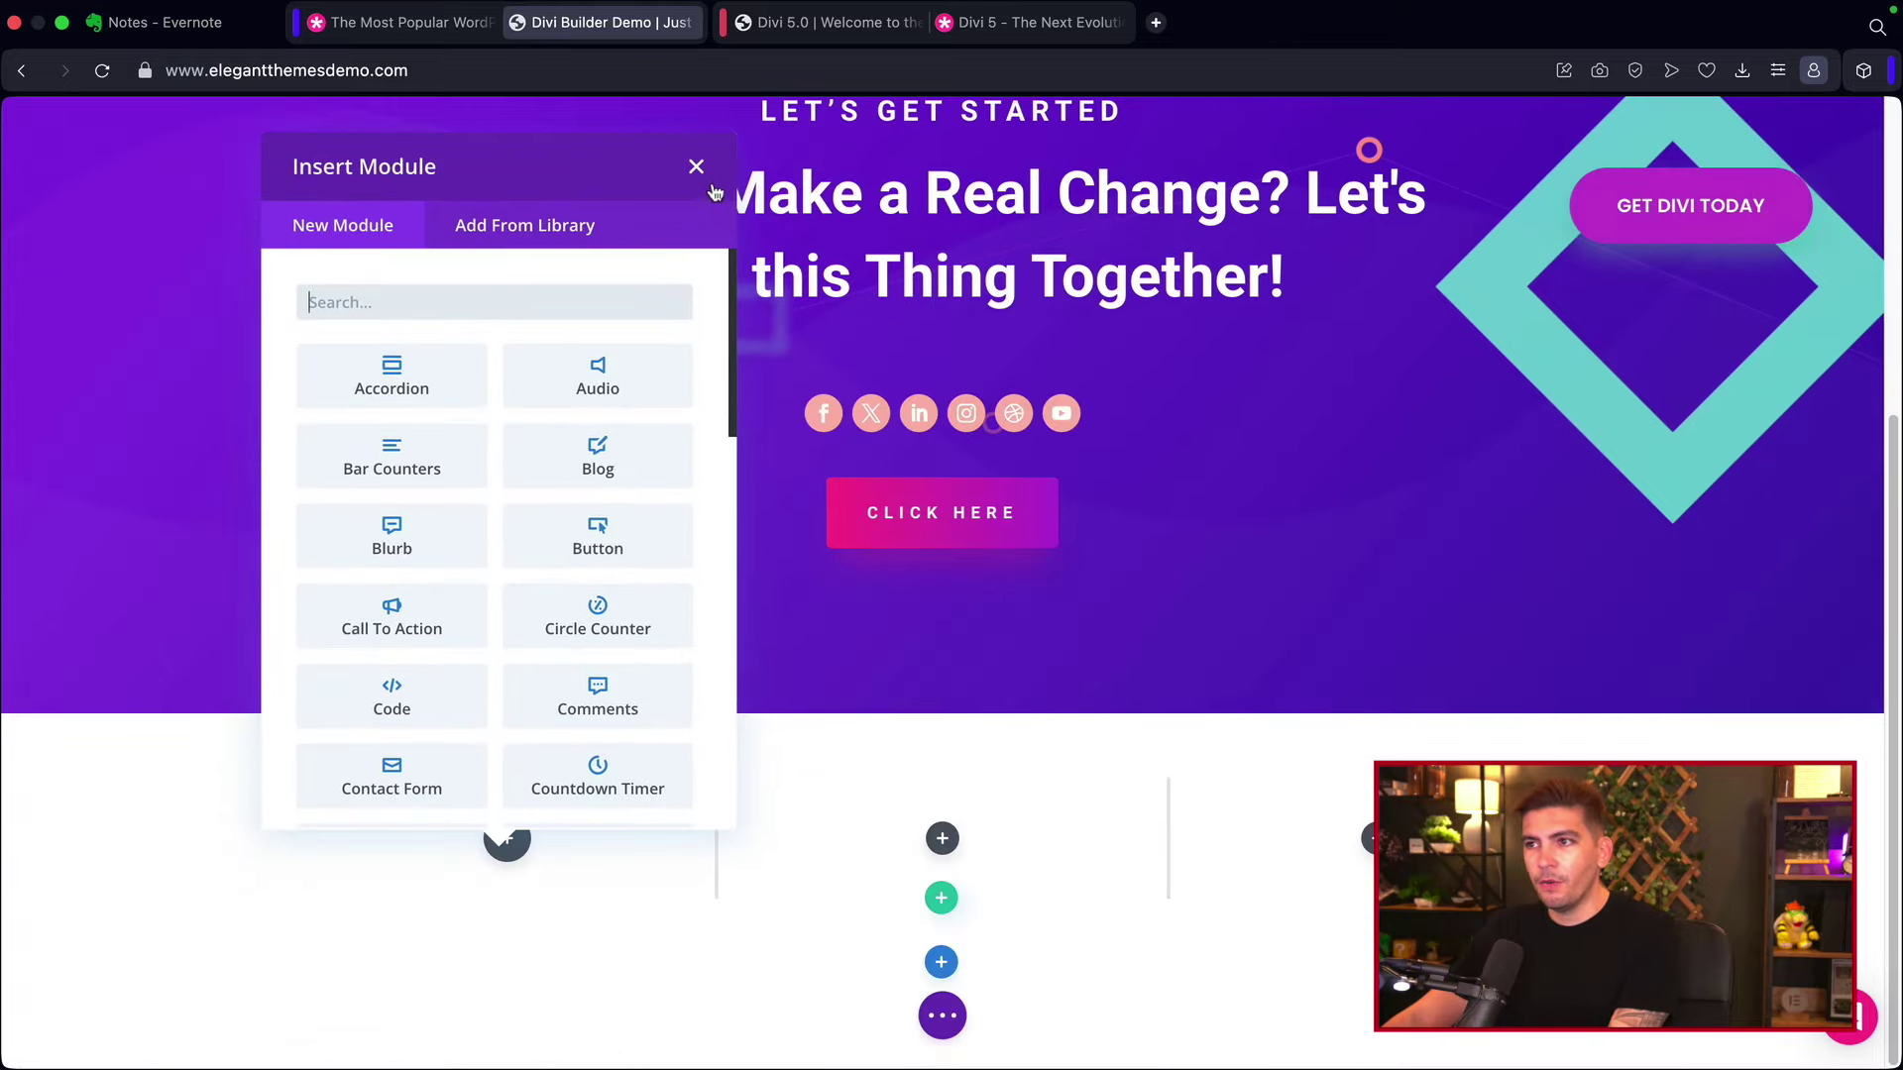
pyautogui.click(697, 168)
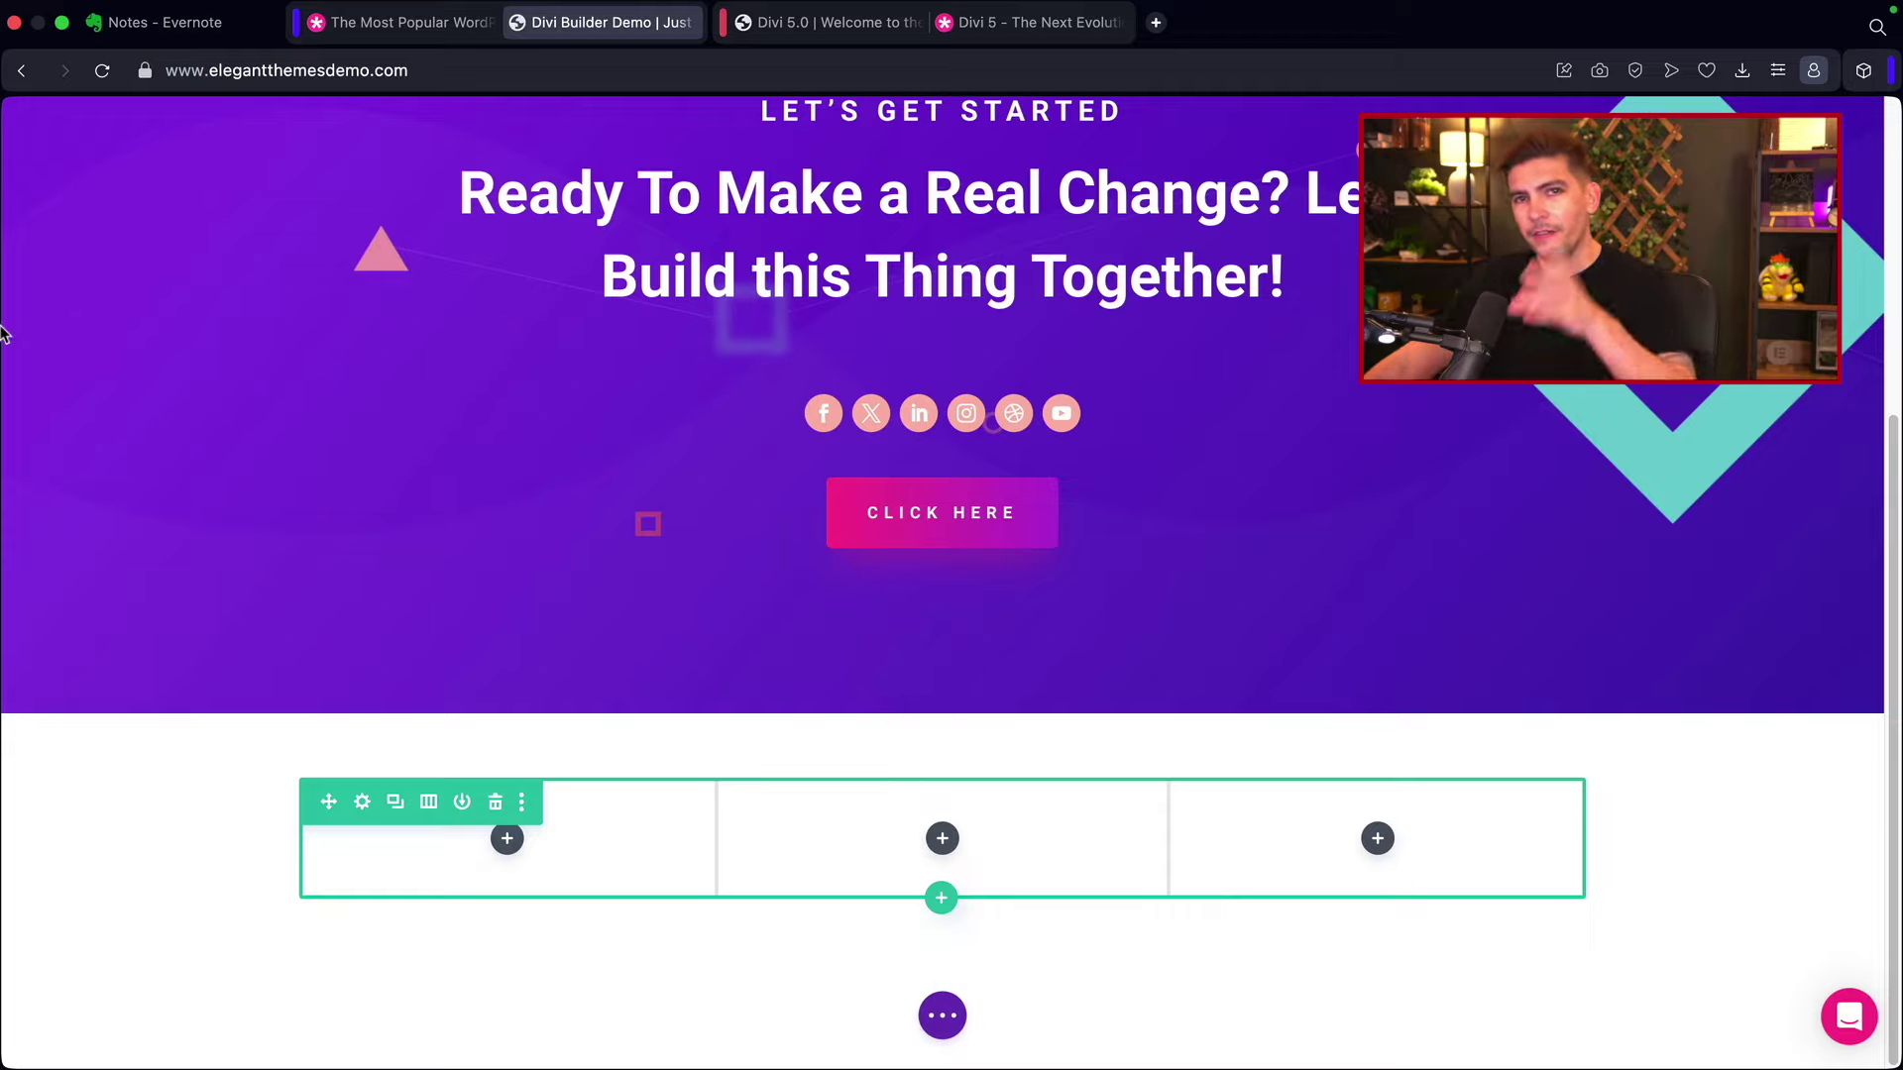
# - Put a Text module with default placeholder text in the row's first column
pyautogui.click(506, 838)
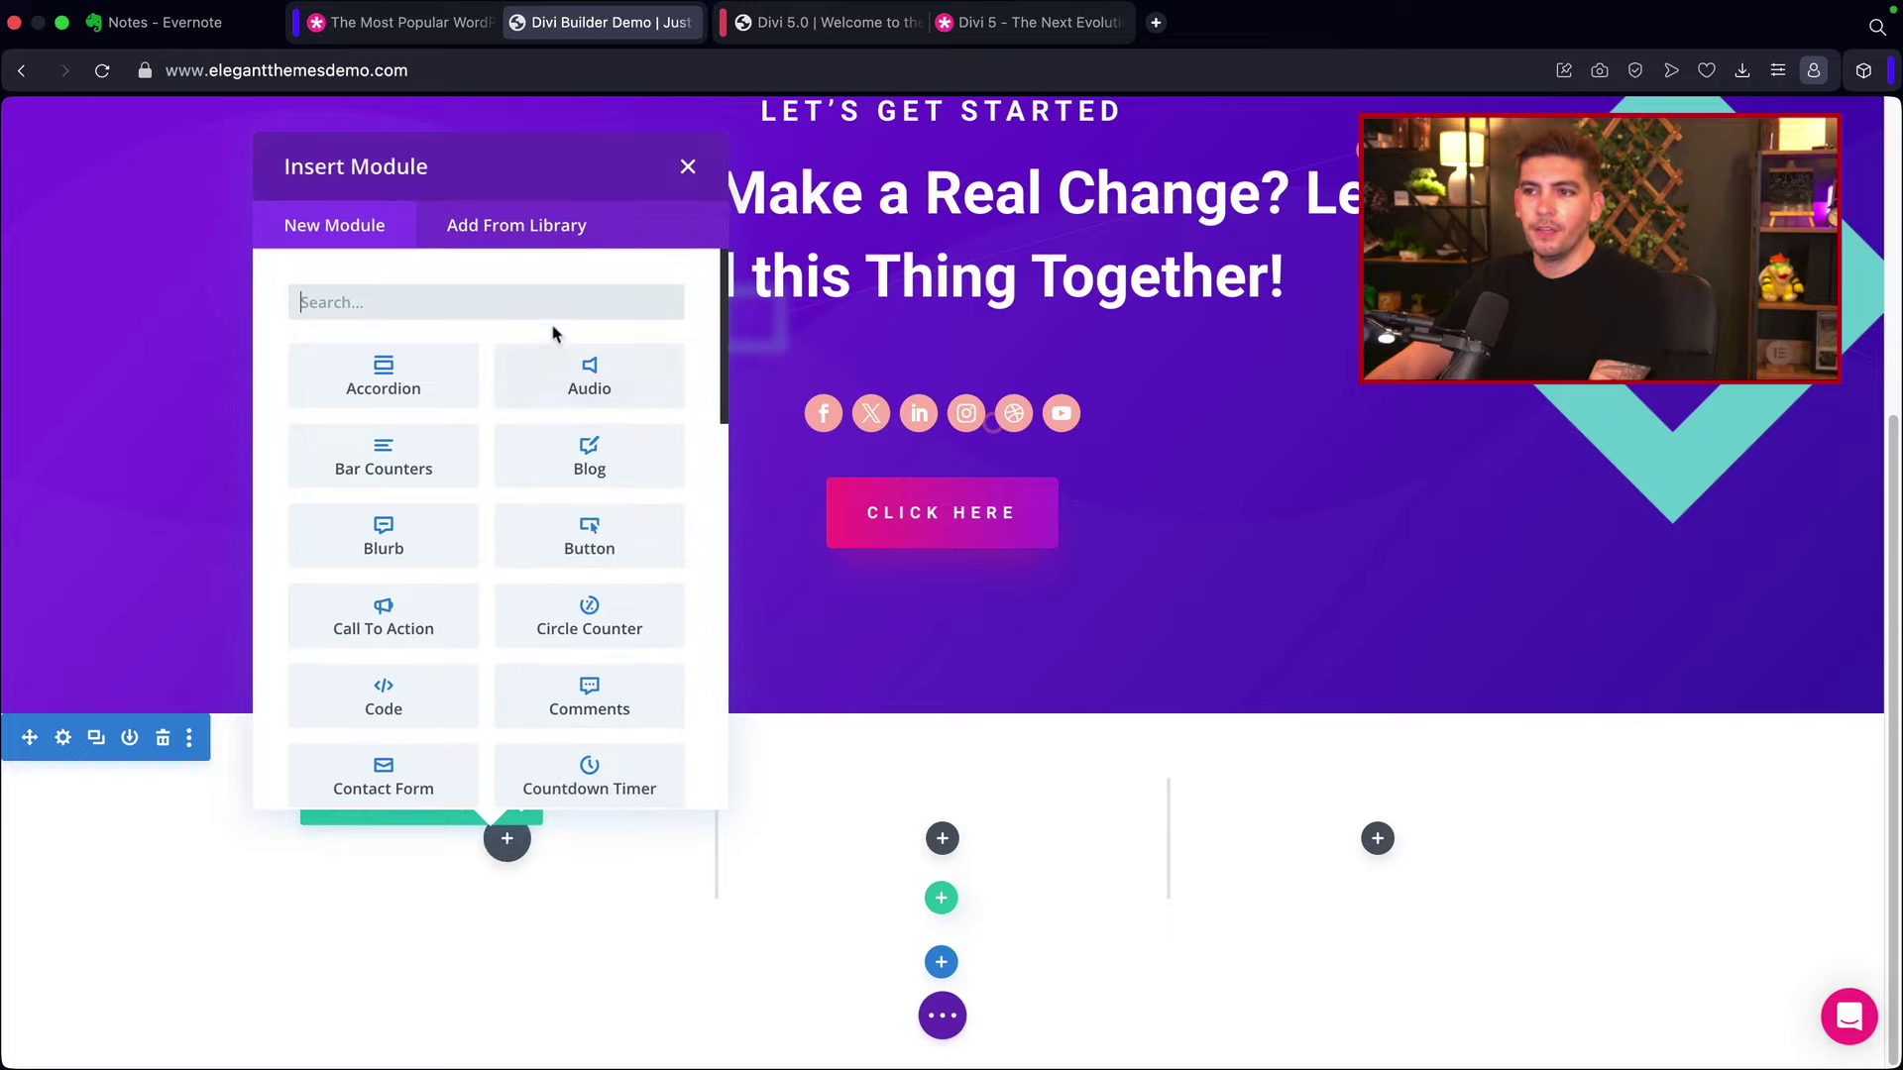
pyautogui.write('text')
pyautogui.click(429, 394)
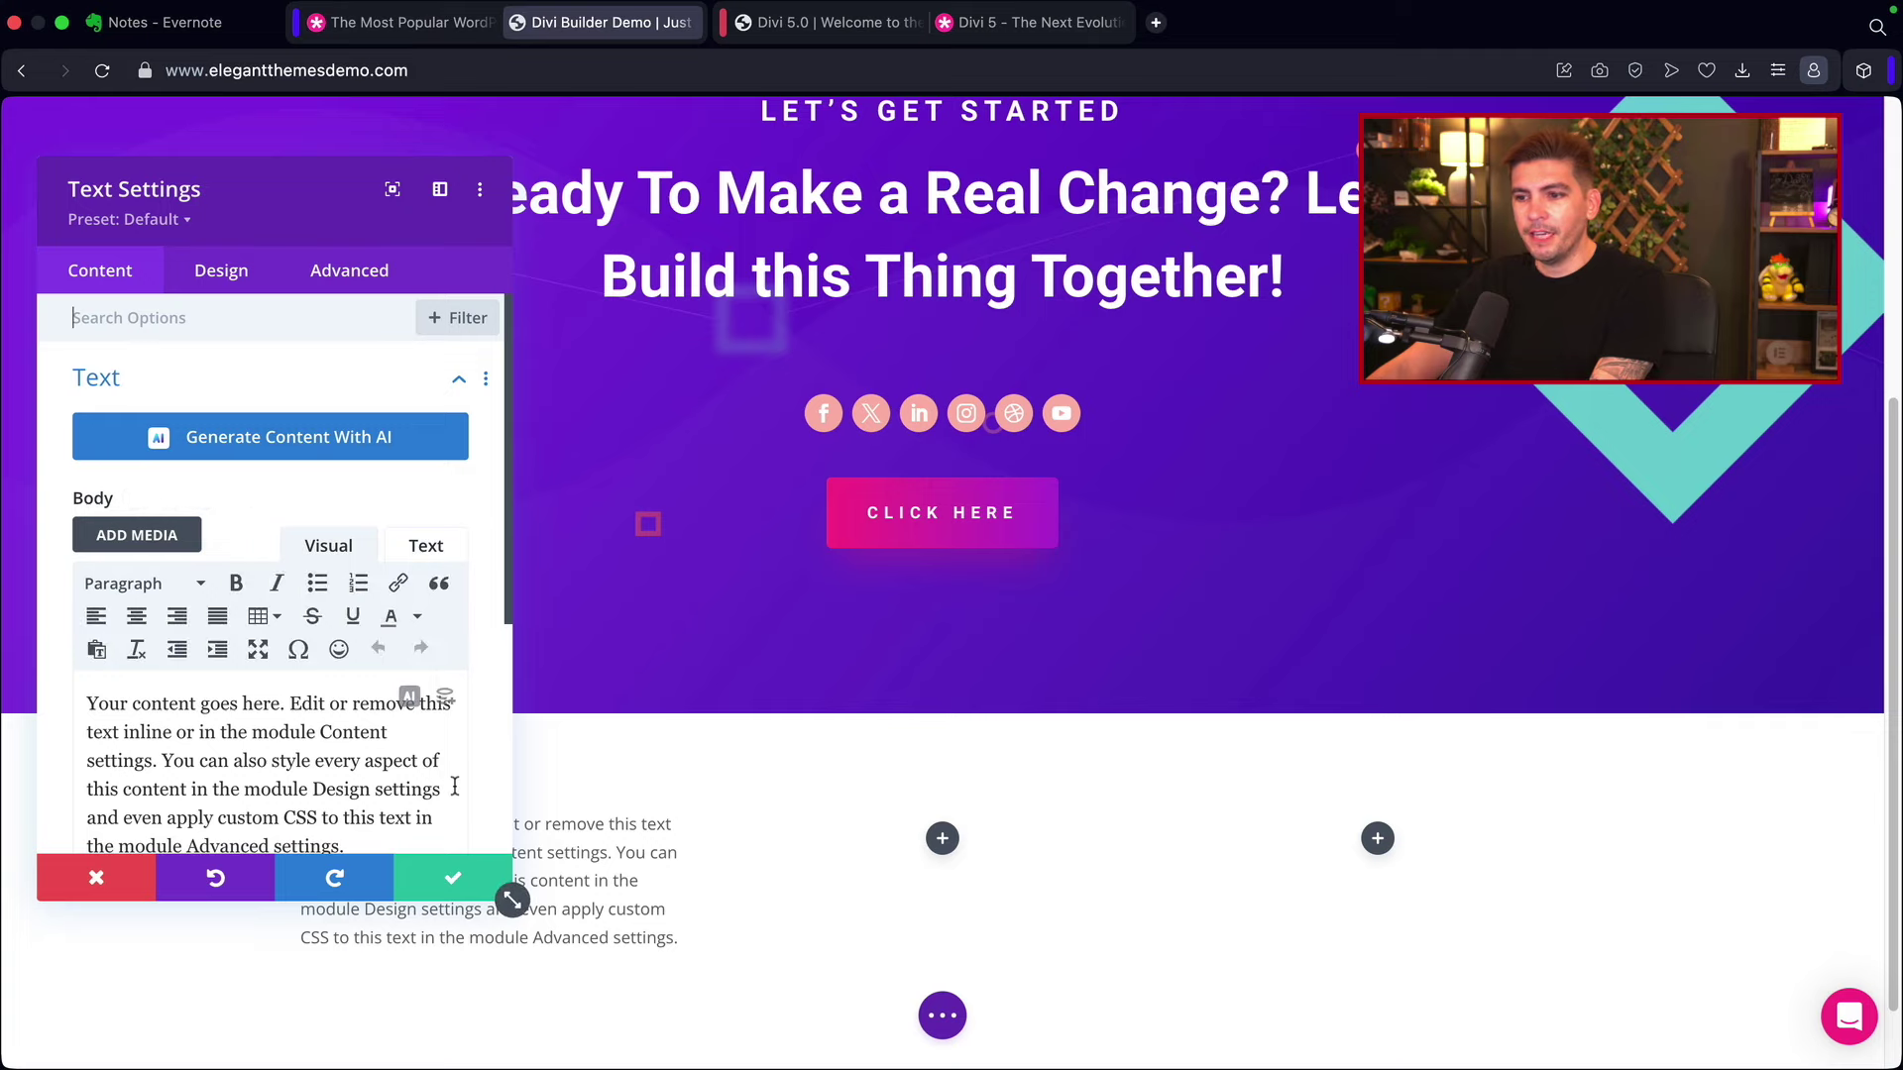
pyautogui.click(439, 889)
pyautogui.scroll(-1, 476, 833)
pyautogui.click(489, 790)
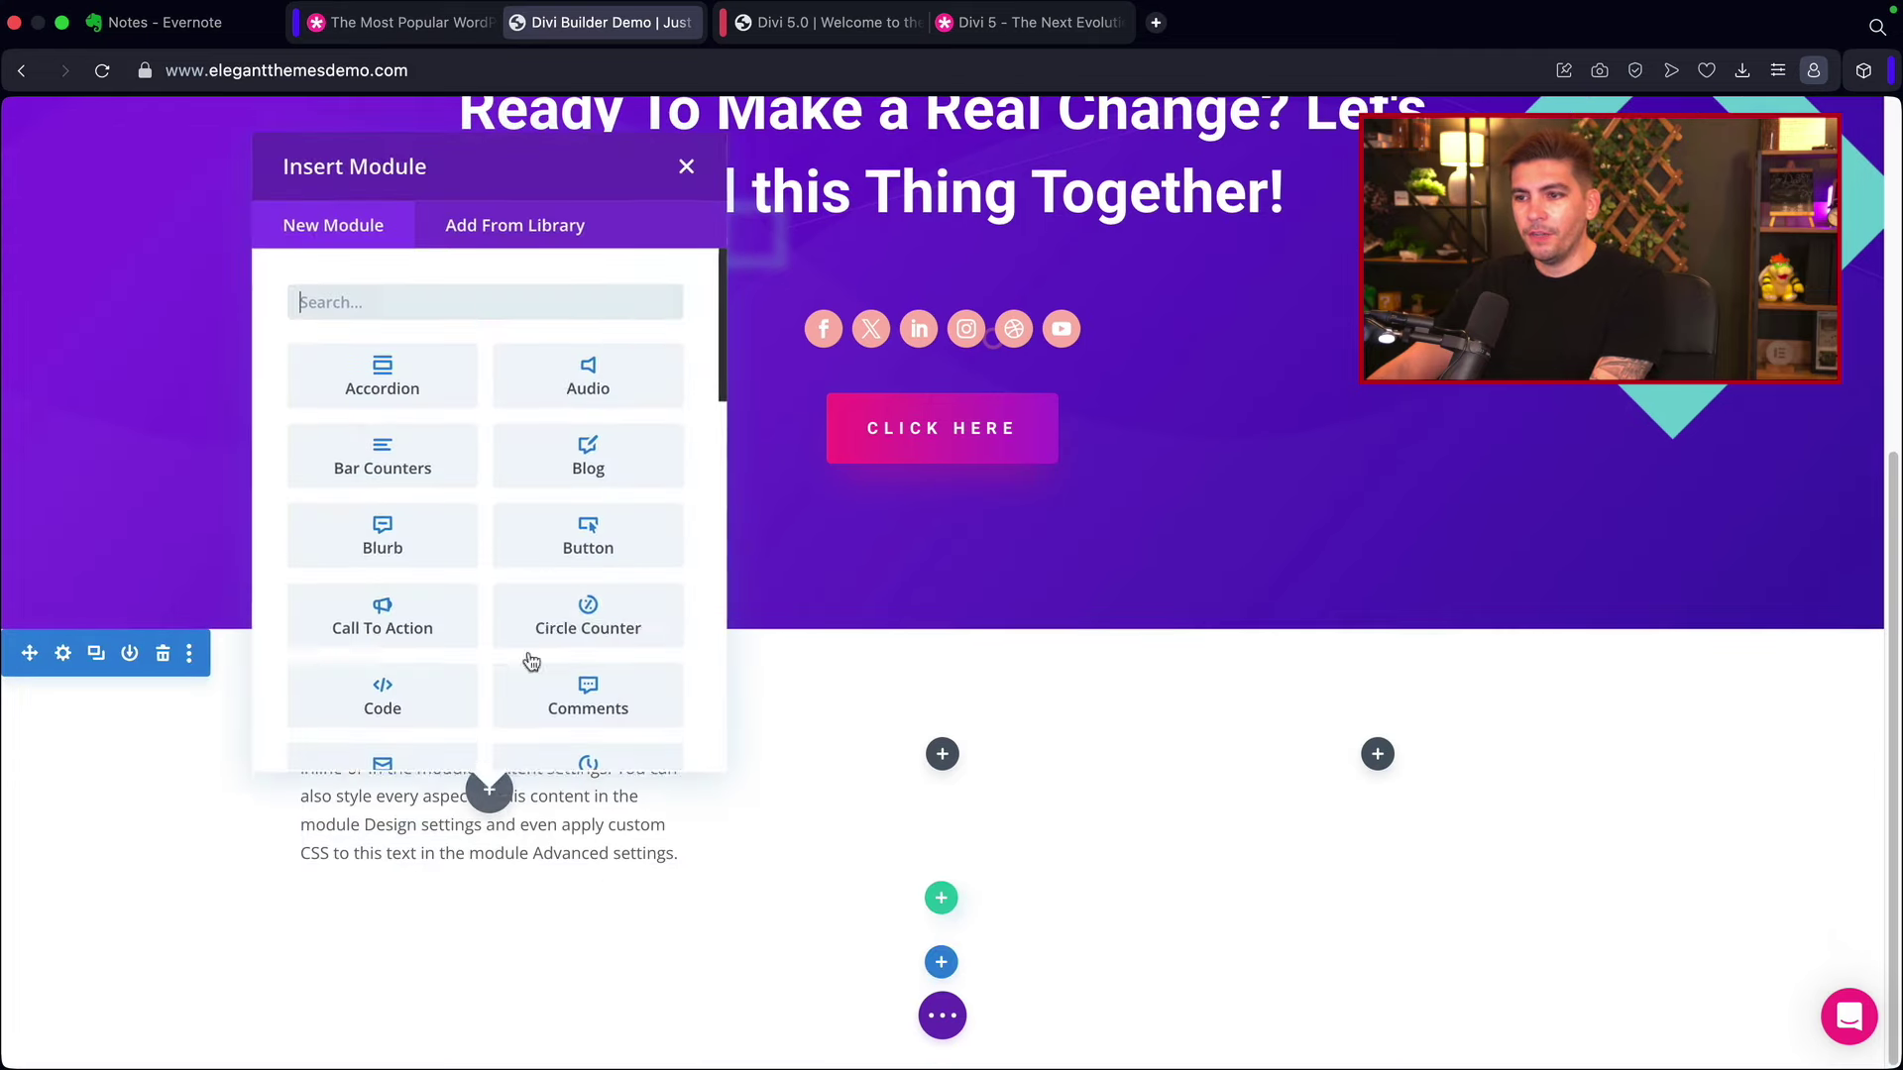
# - Add an Image module below the text, abandoning the failed AI image generation, and save it
pyautogui.write('imag')
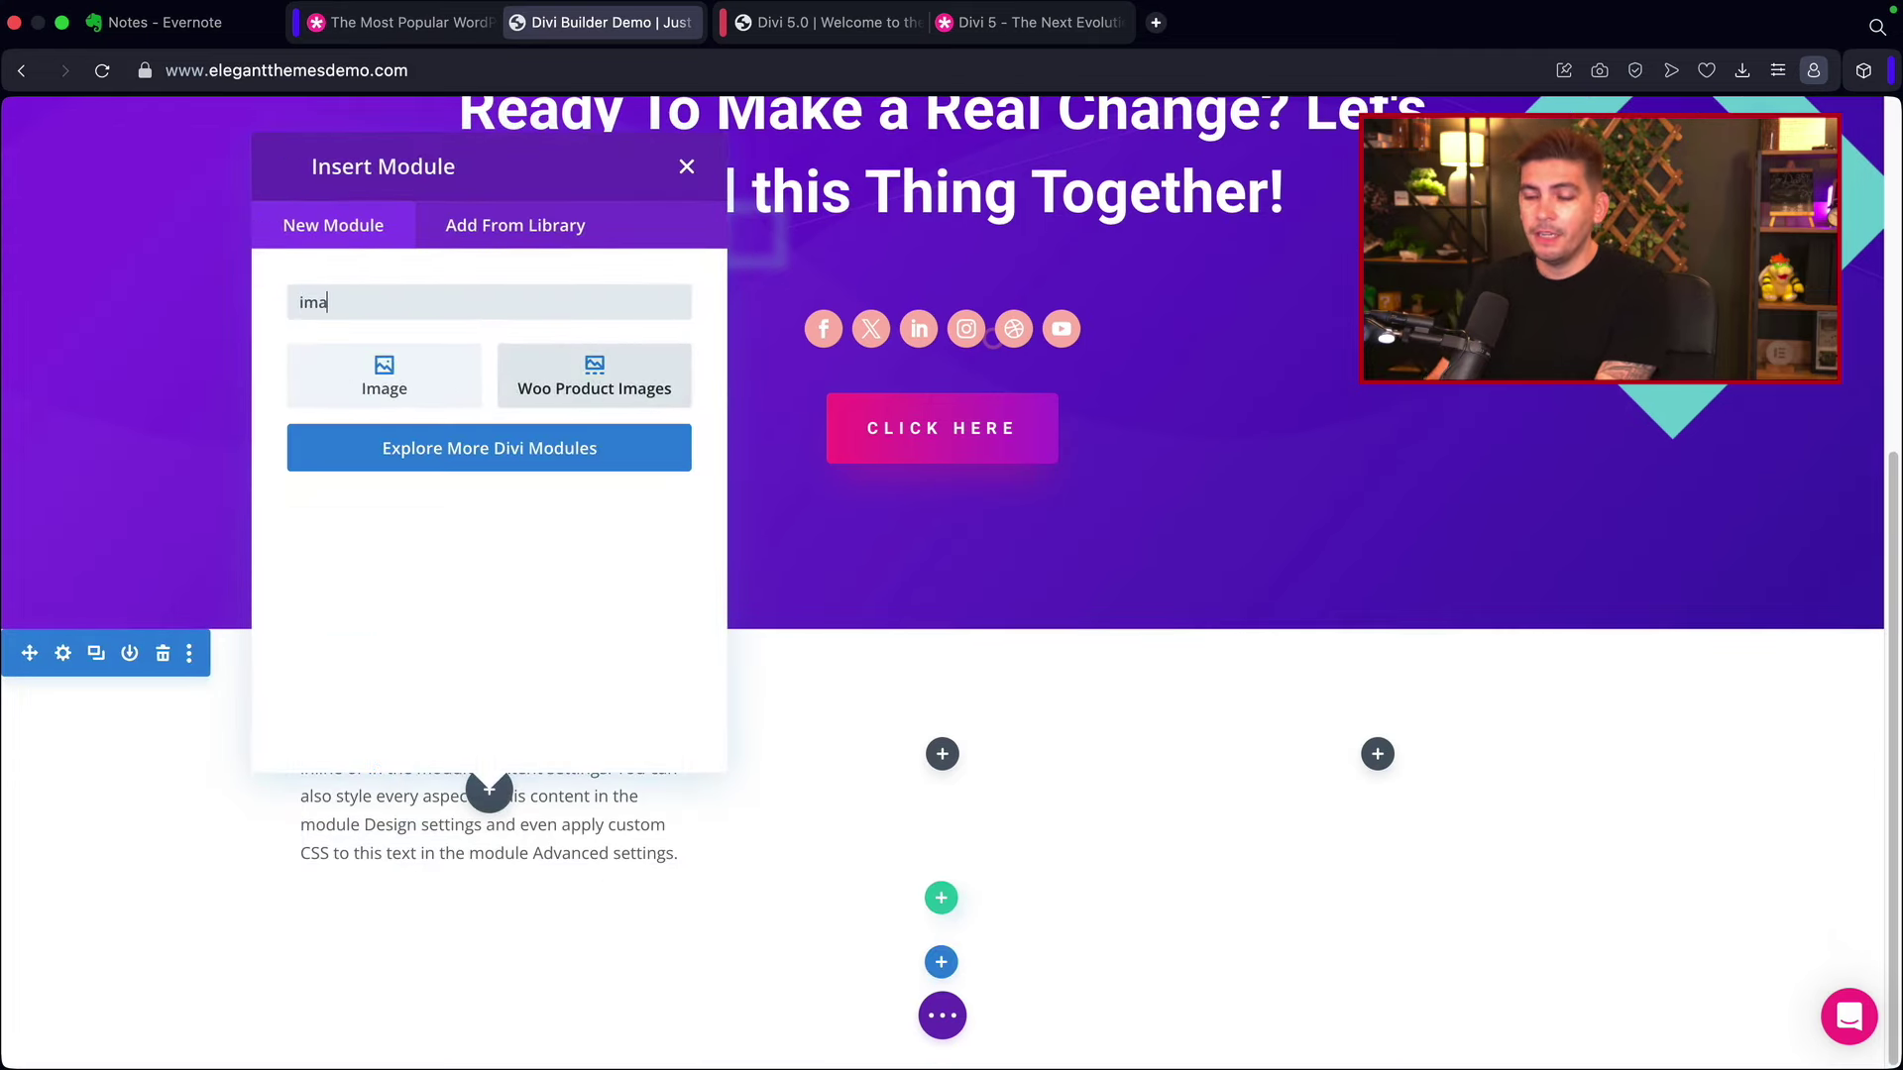
pyautogui.click(417, 386)
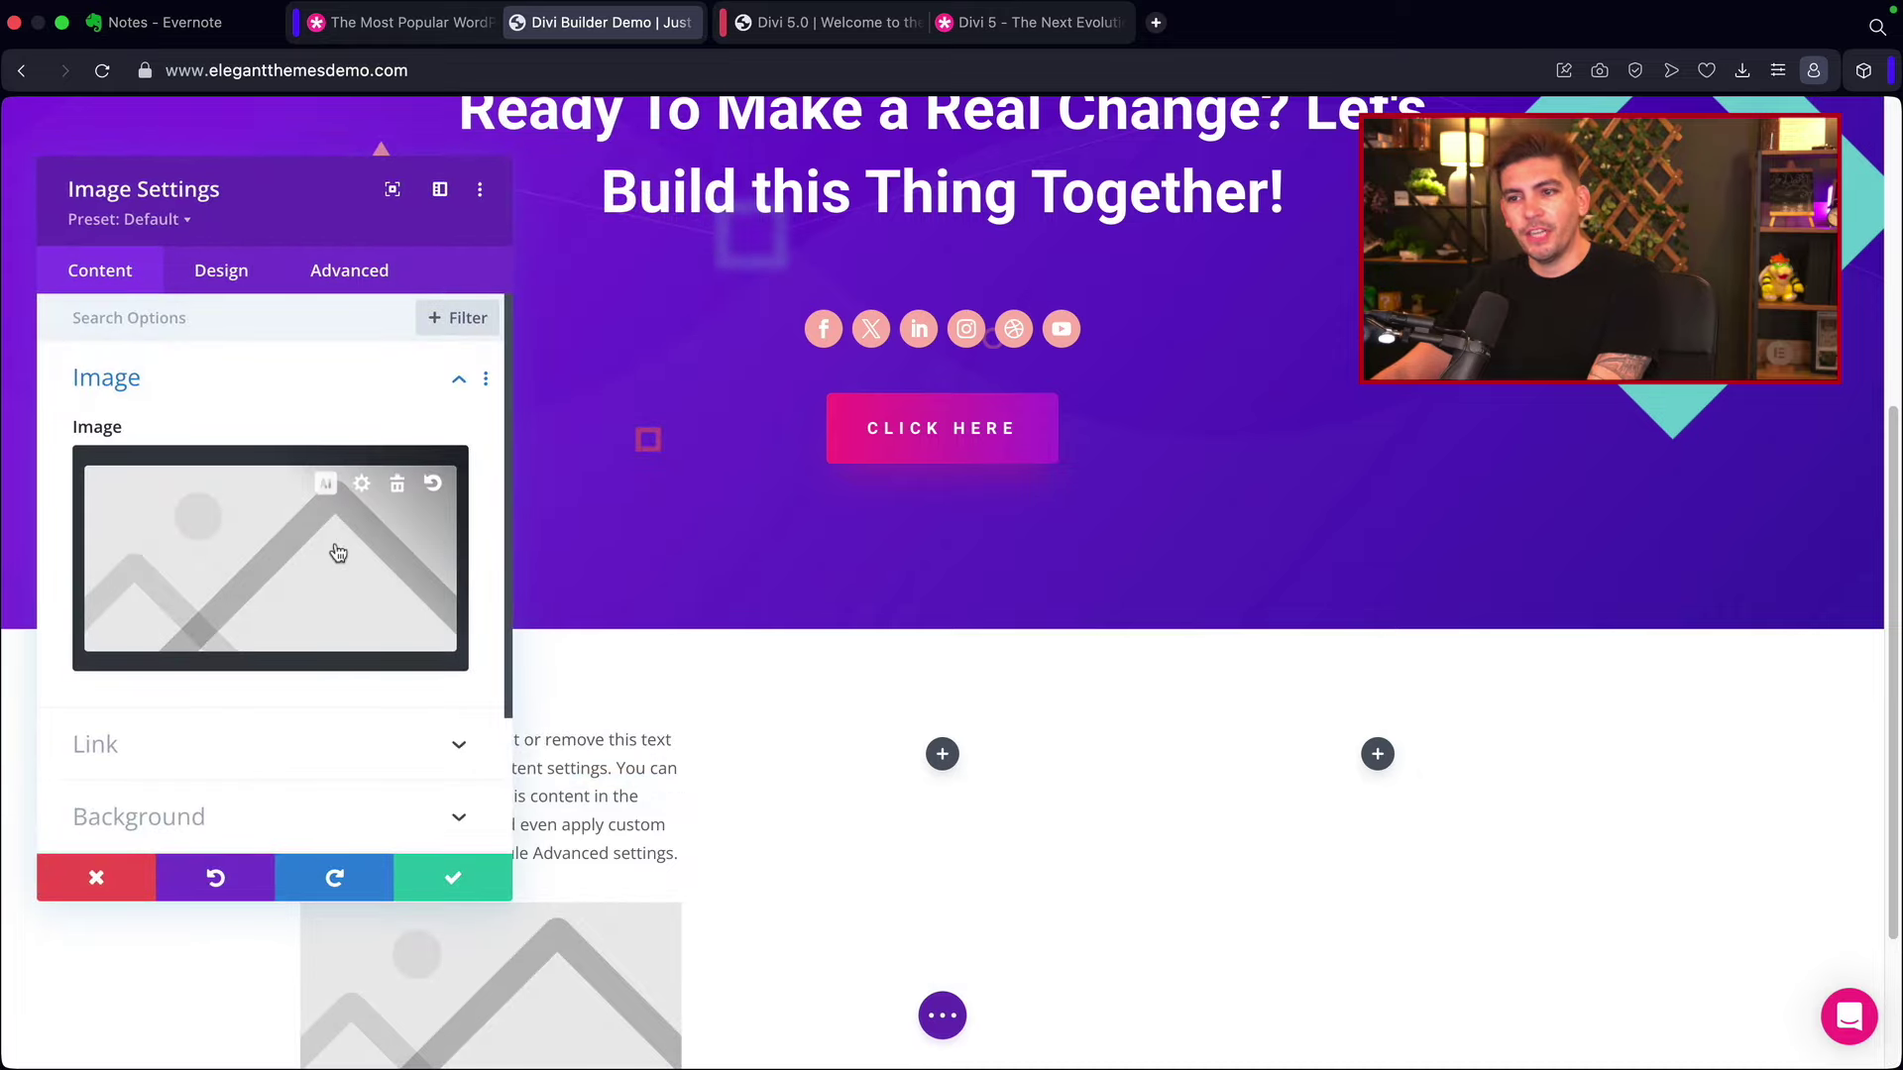
pyautogui.click(335, 494)
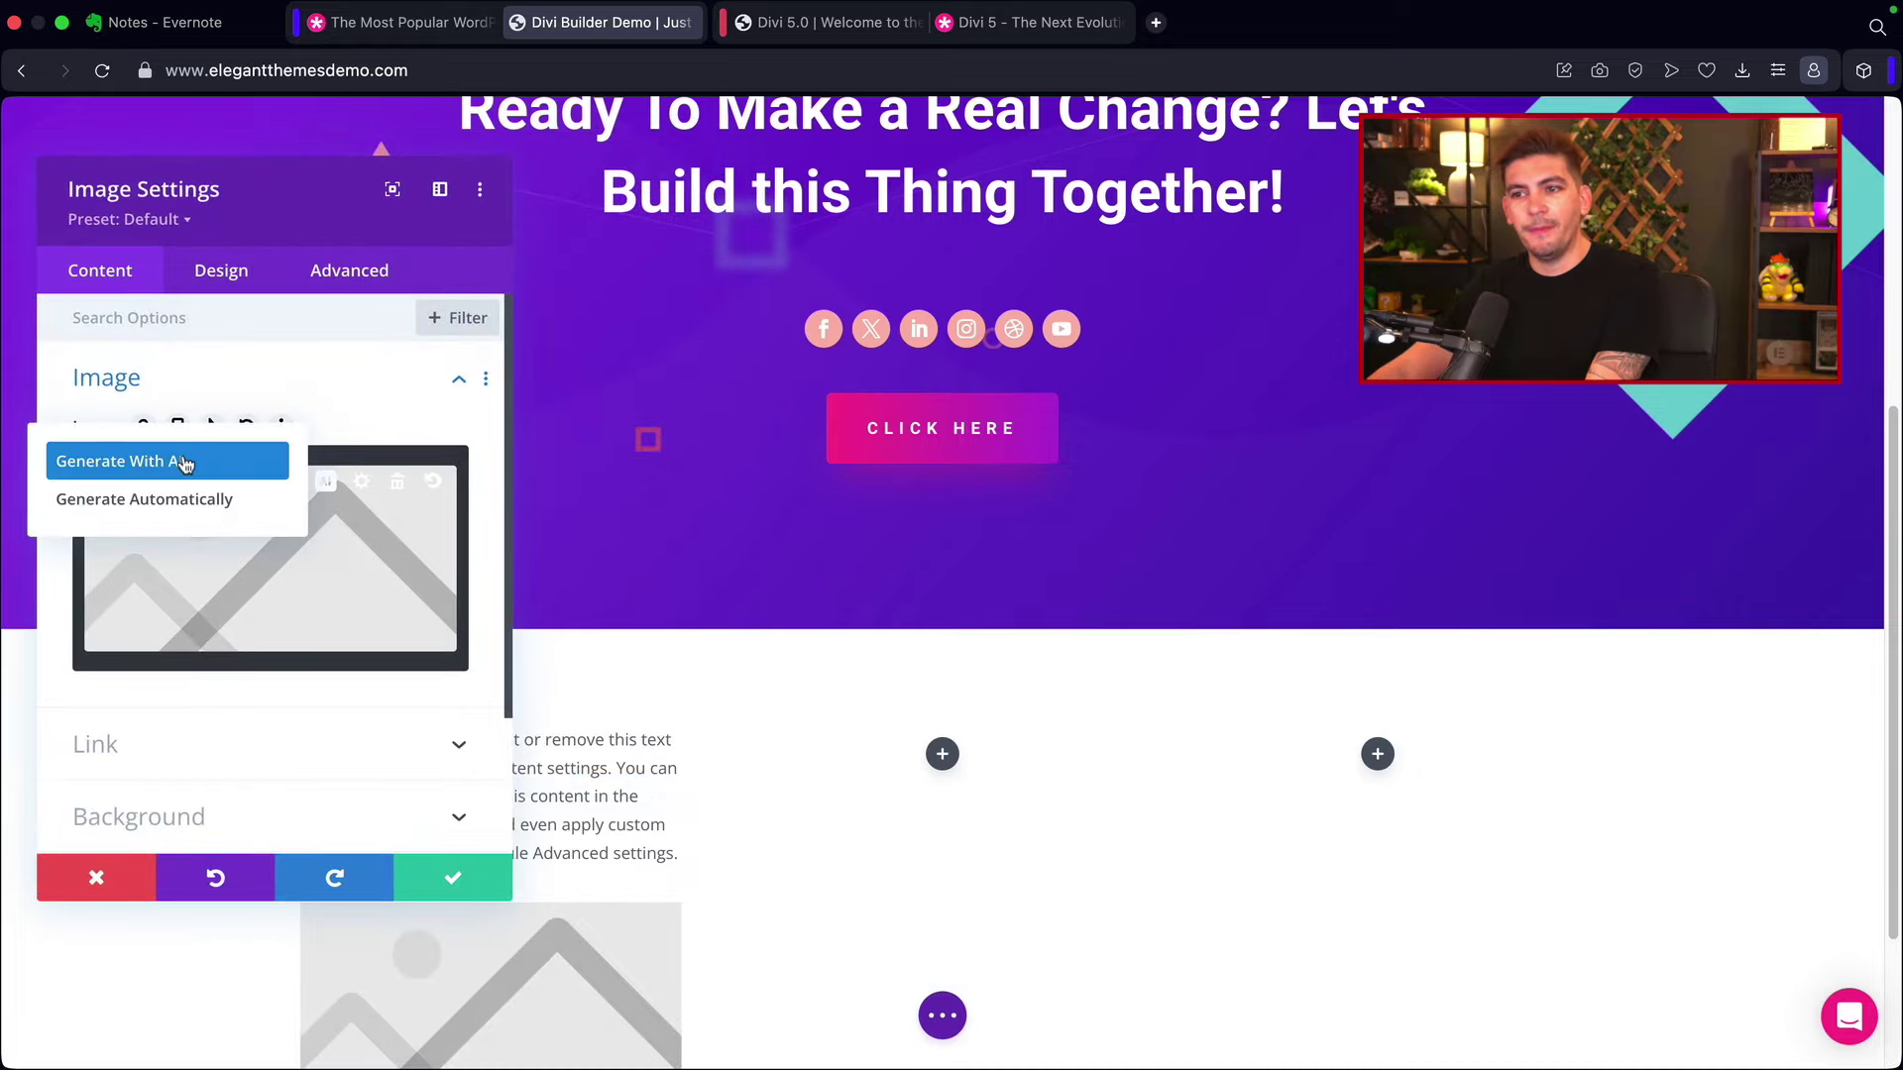
pyautogui.click(238, 459)
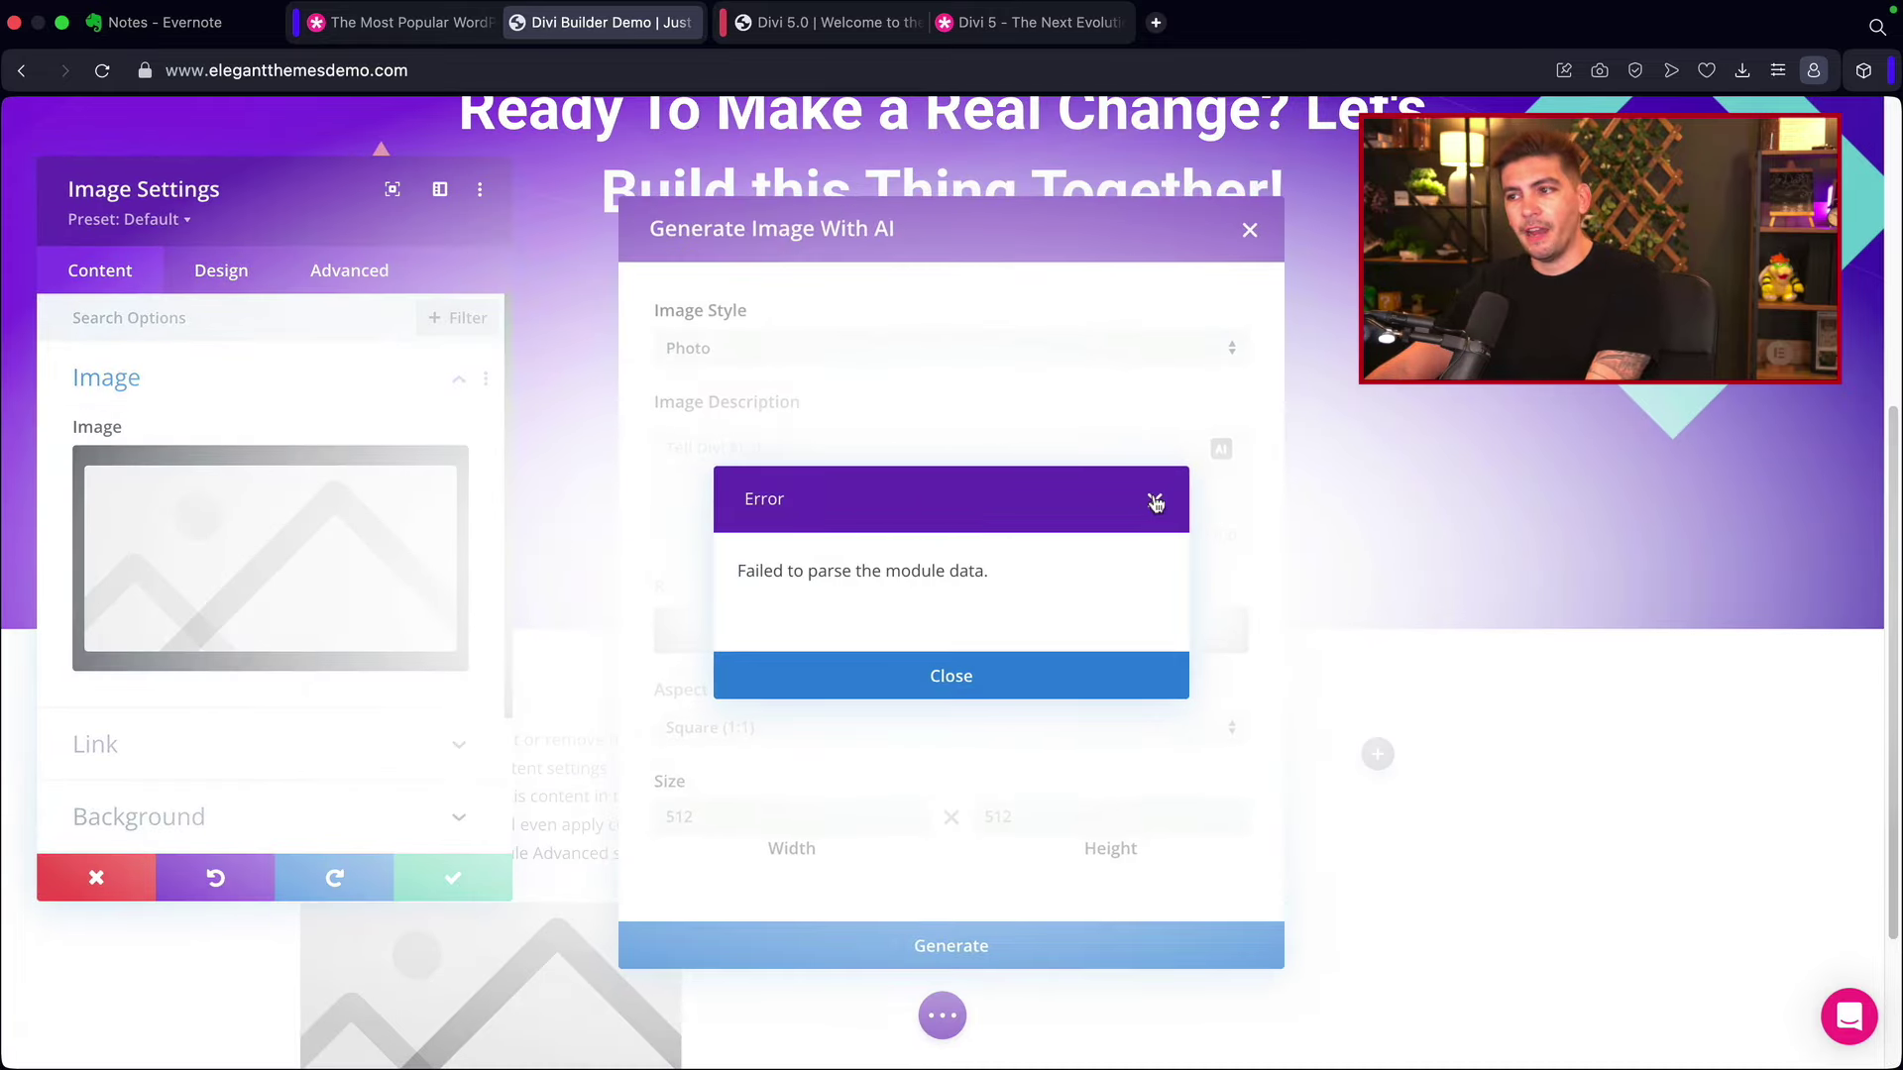
pyautogui.click(1156, 504)
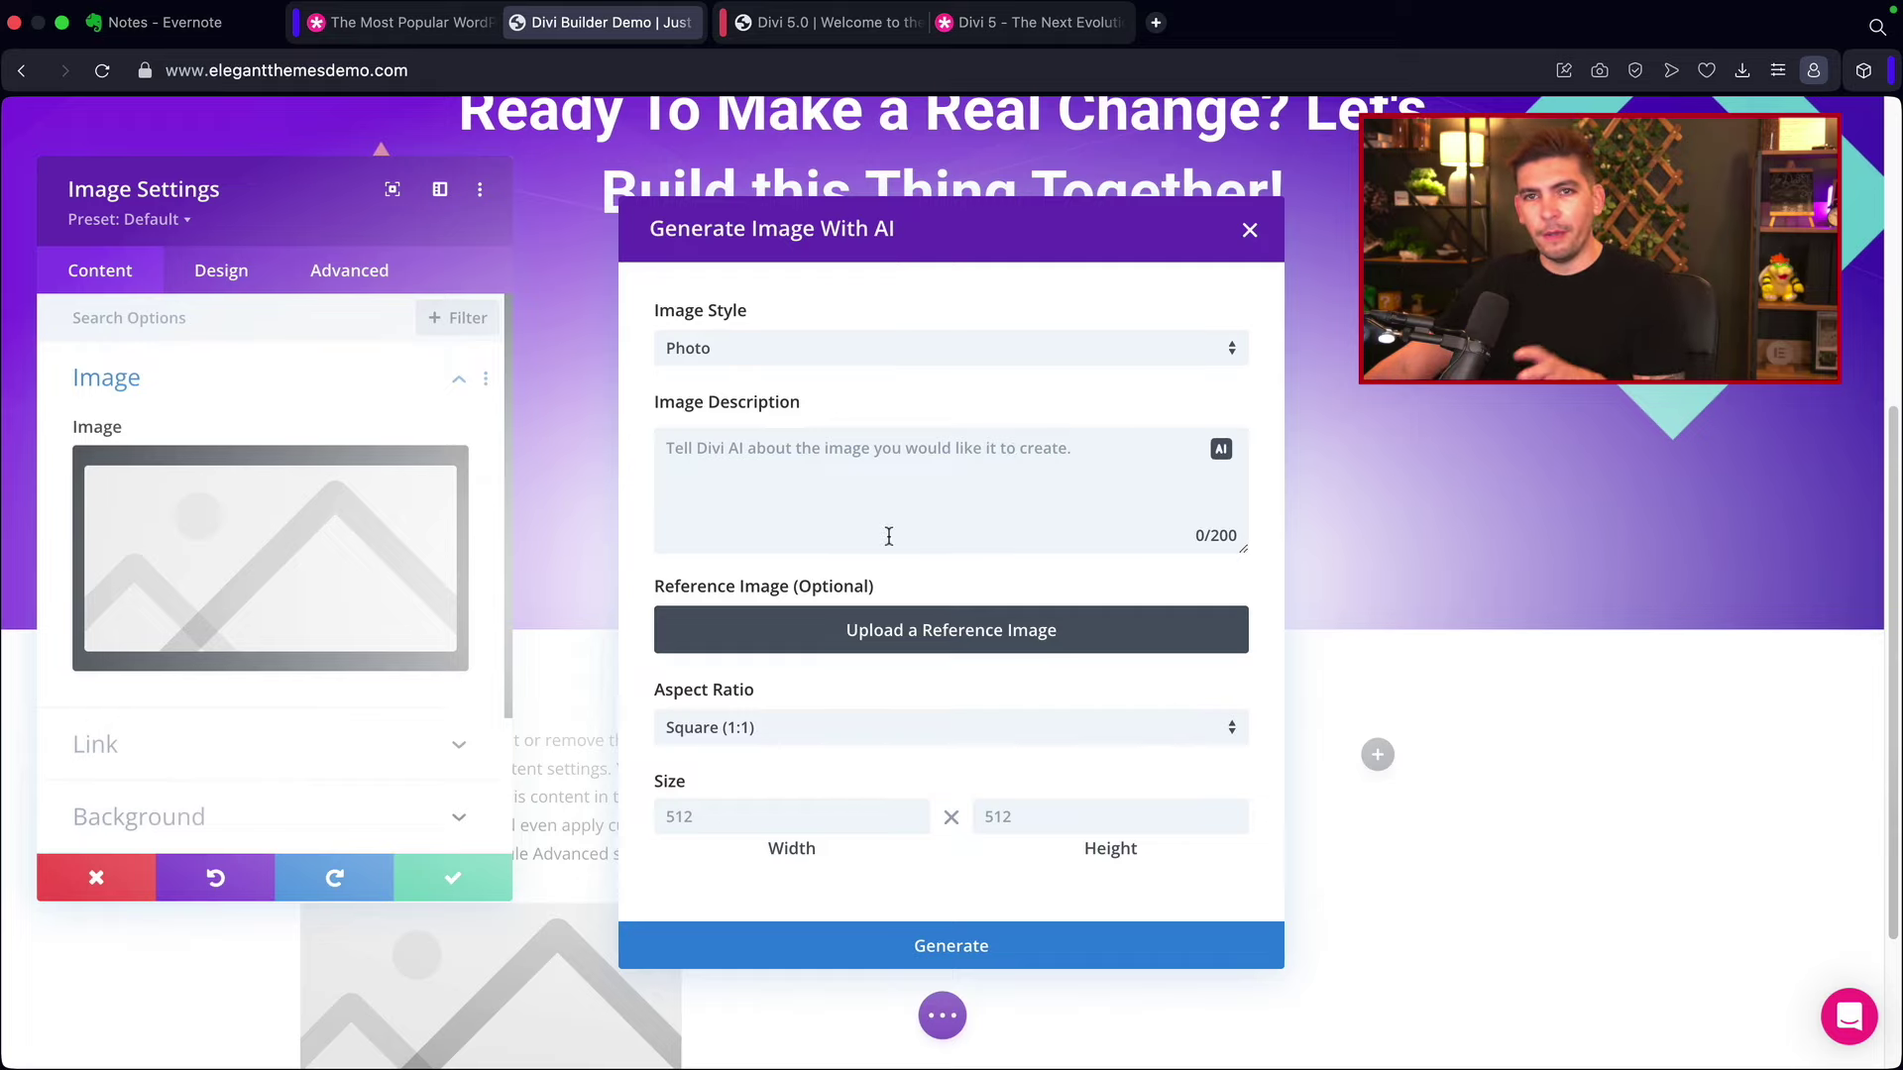
pyautogui.click(1249, 232)
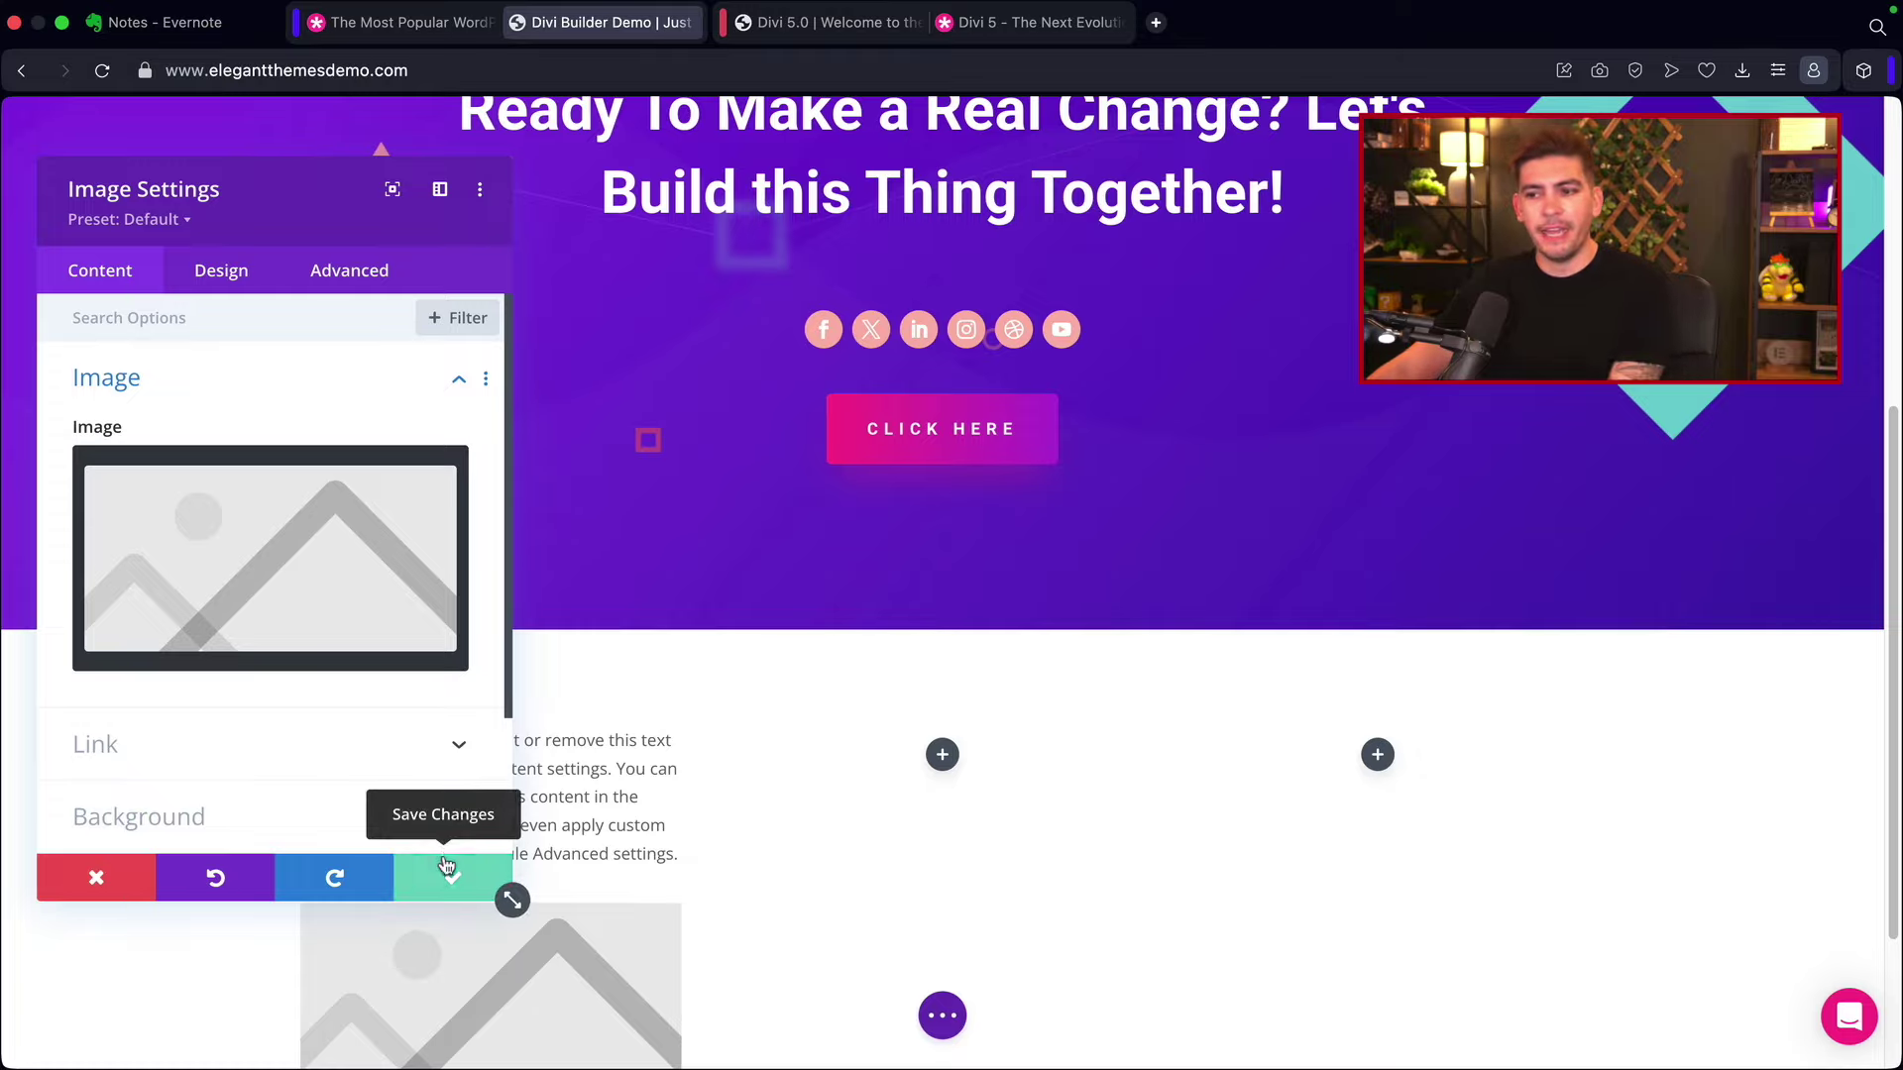
pyautogui.click(447, 870)
pyautogui.scroll(-3, 475, 872)
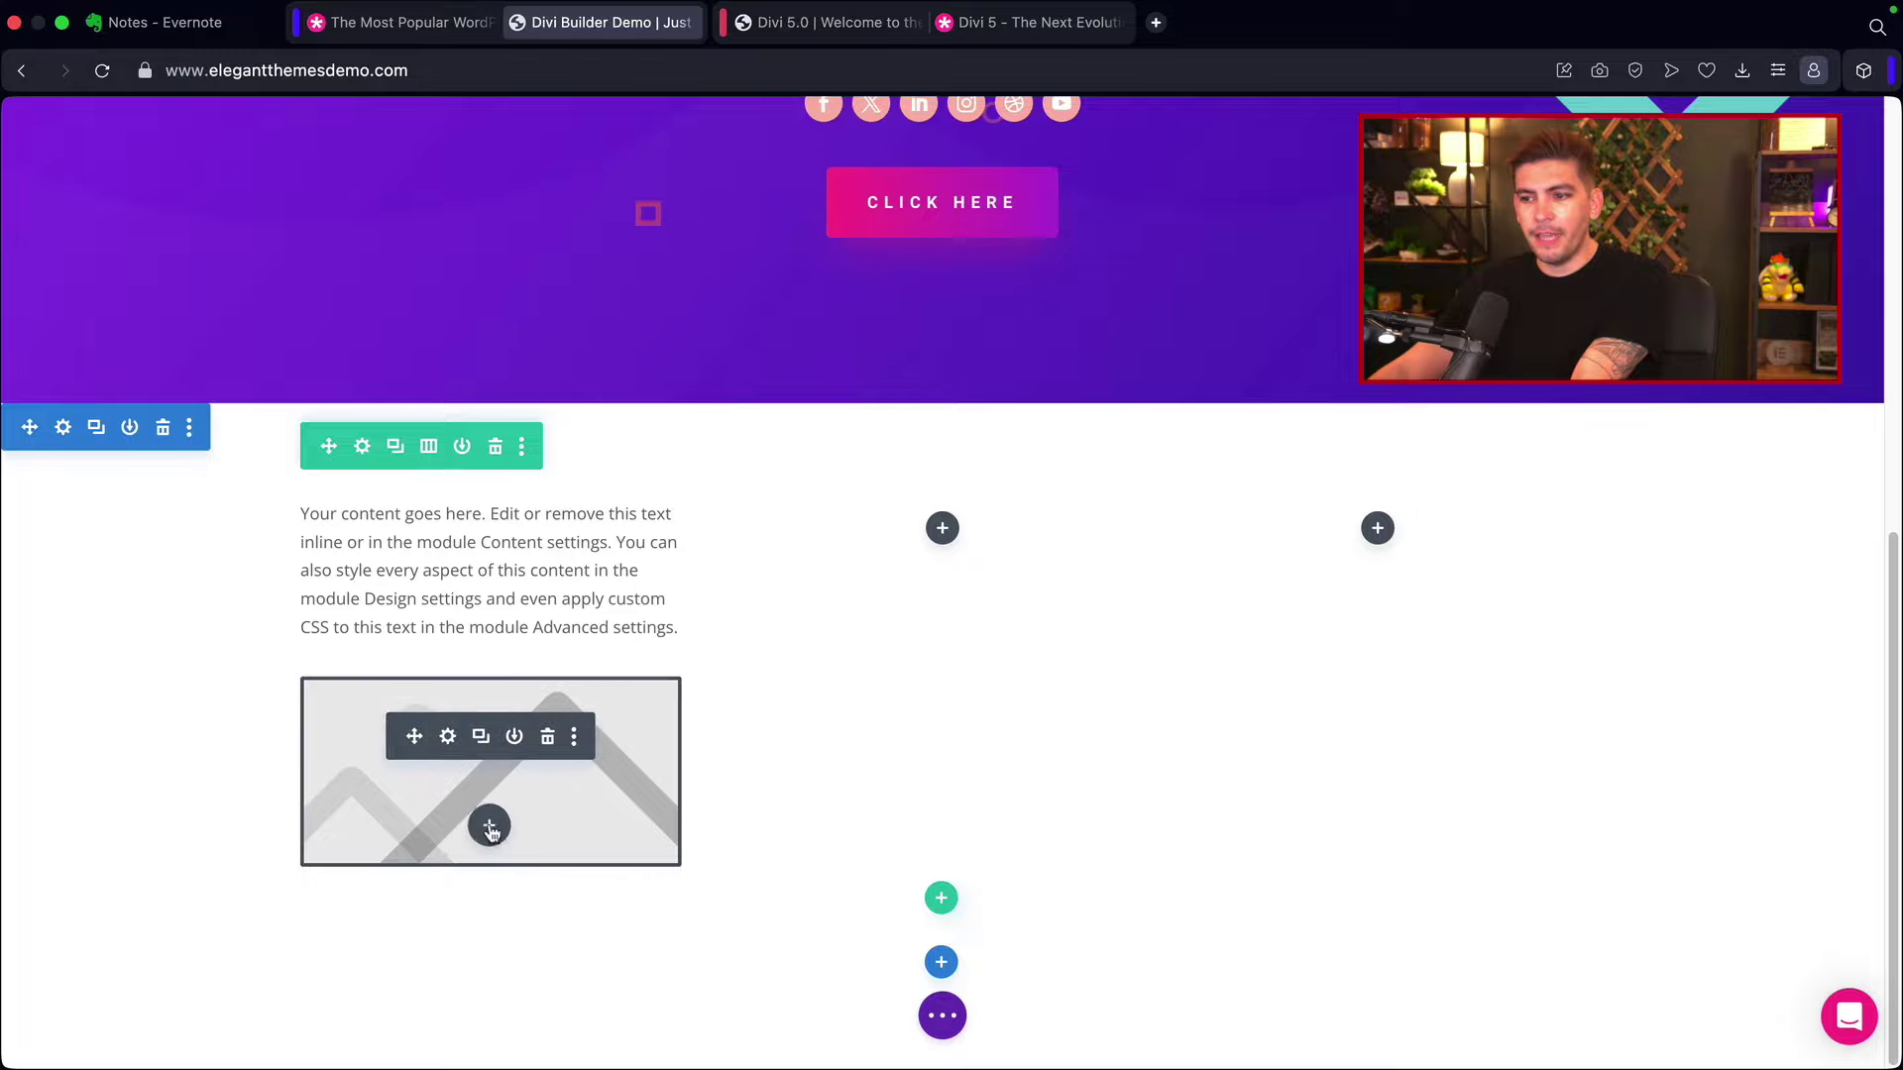
# - Add a plain Button module below the image placeholder
pyautogui.click(489, 827)
pyautogui.write('button')
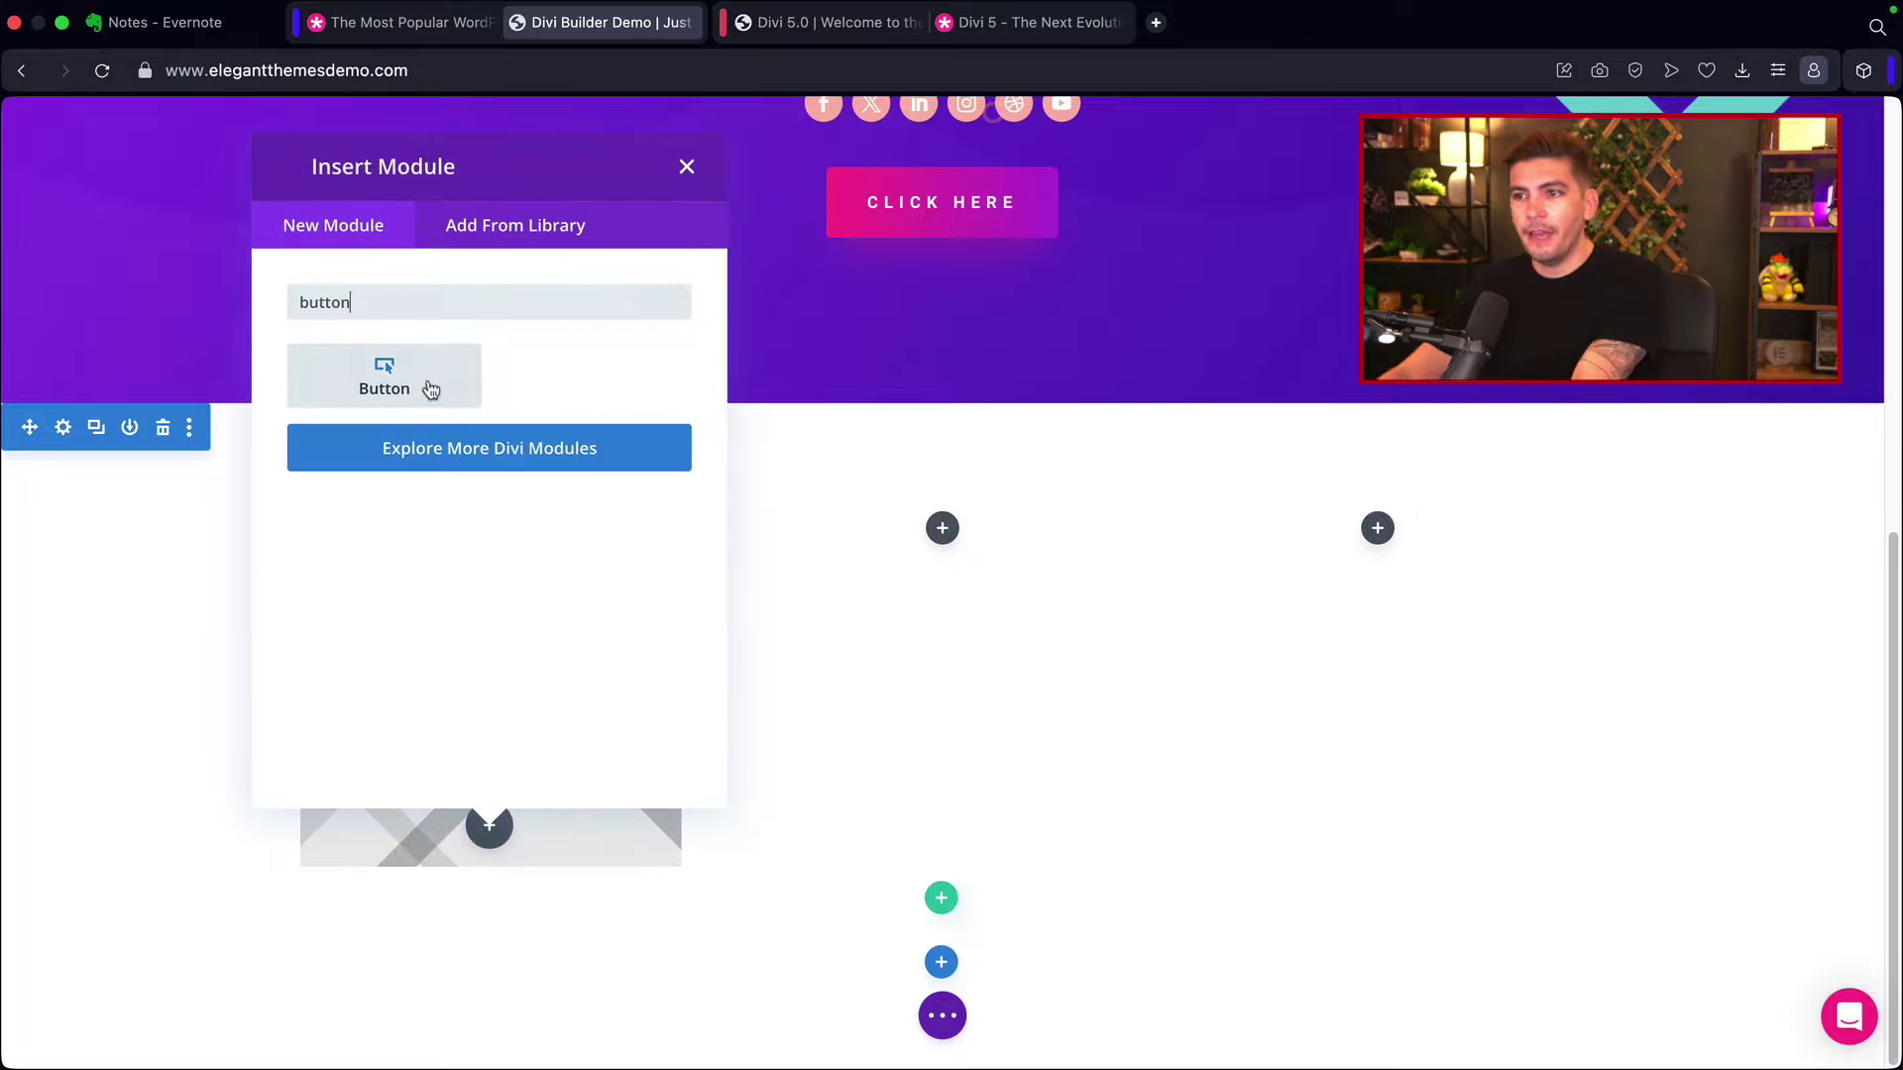
pyautogui.click(430, 389)
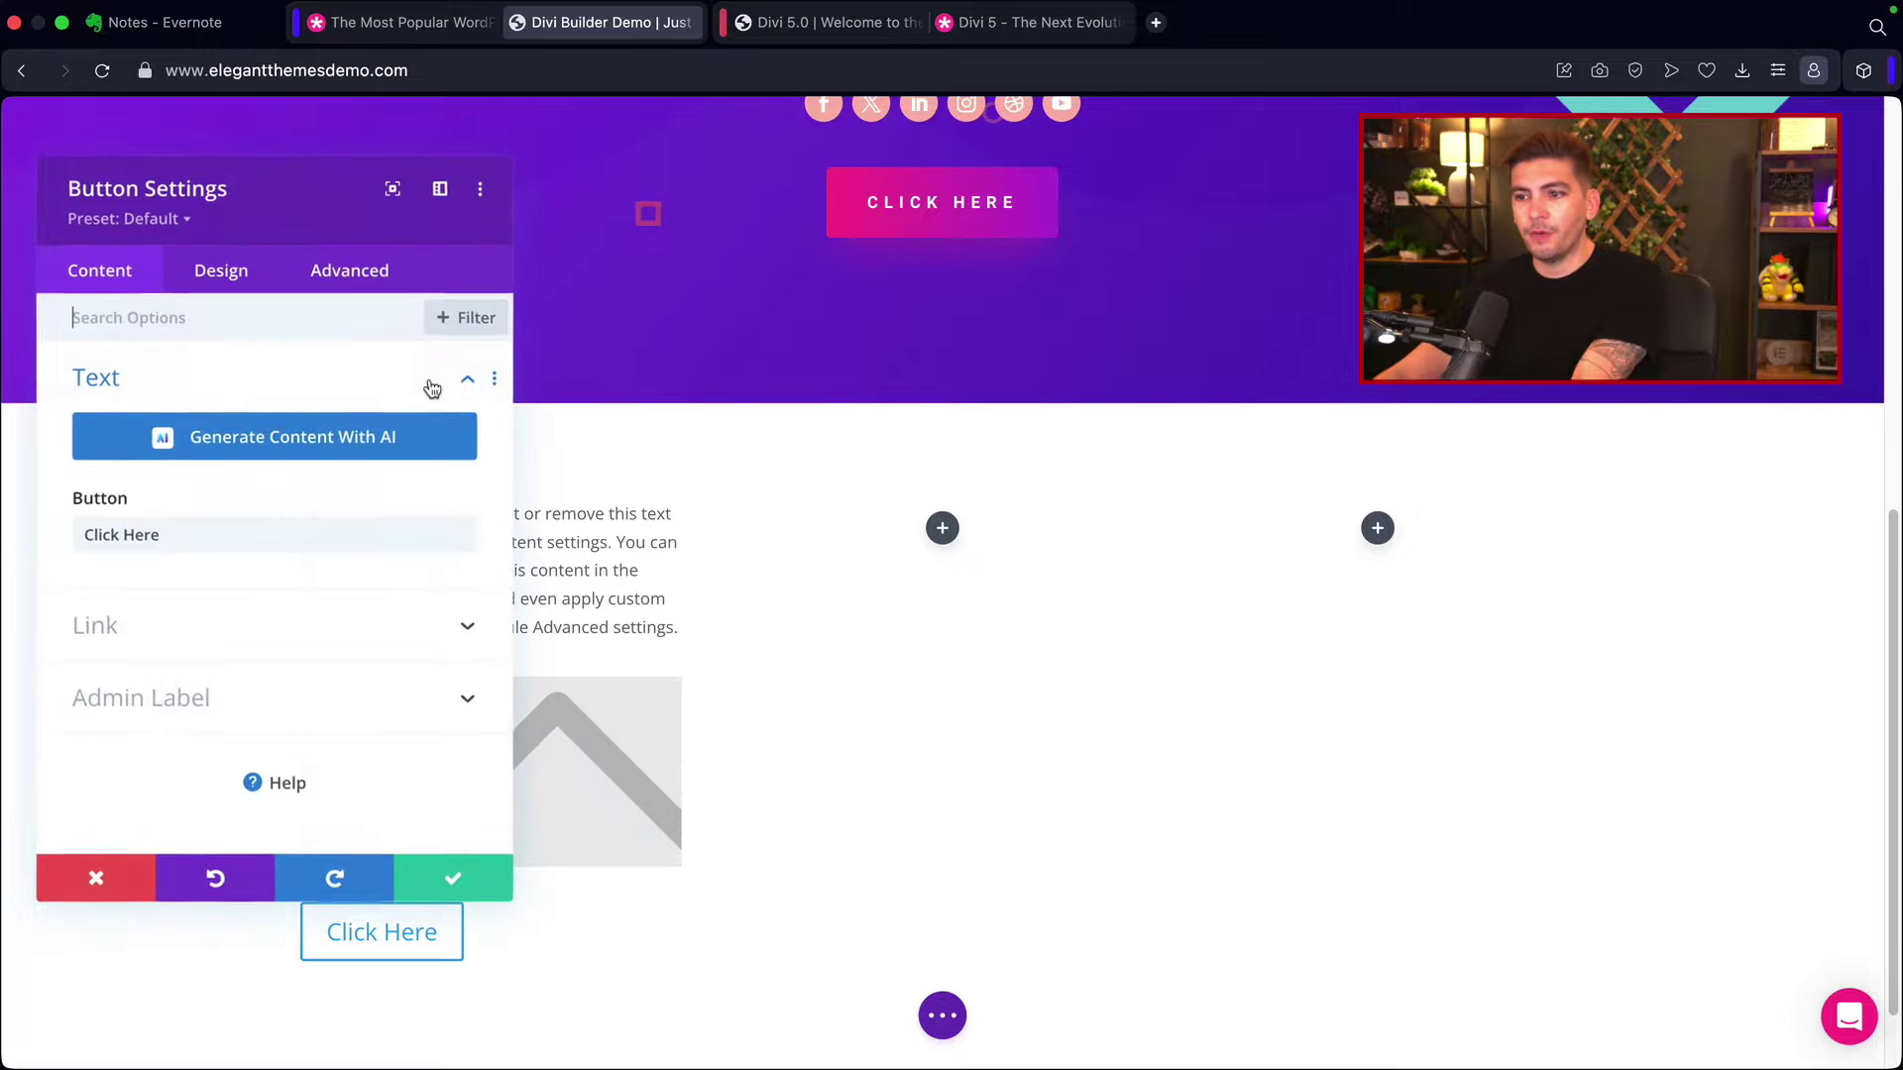
pyautogui.click(451, 876)
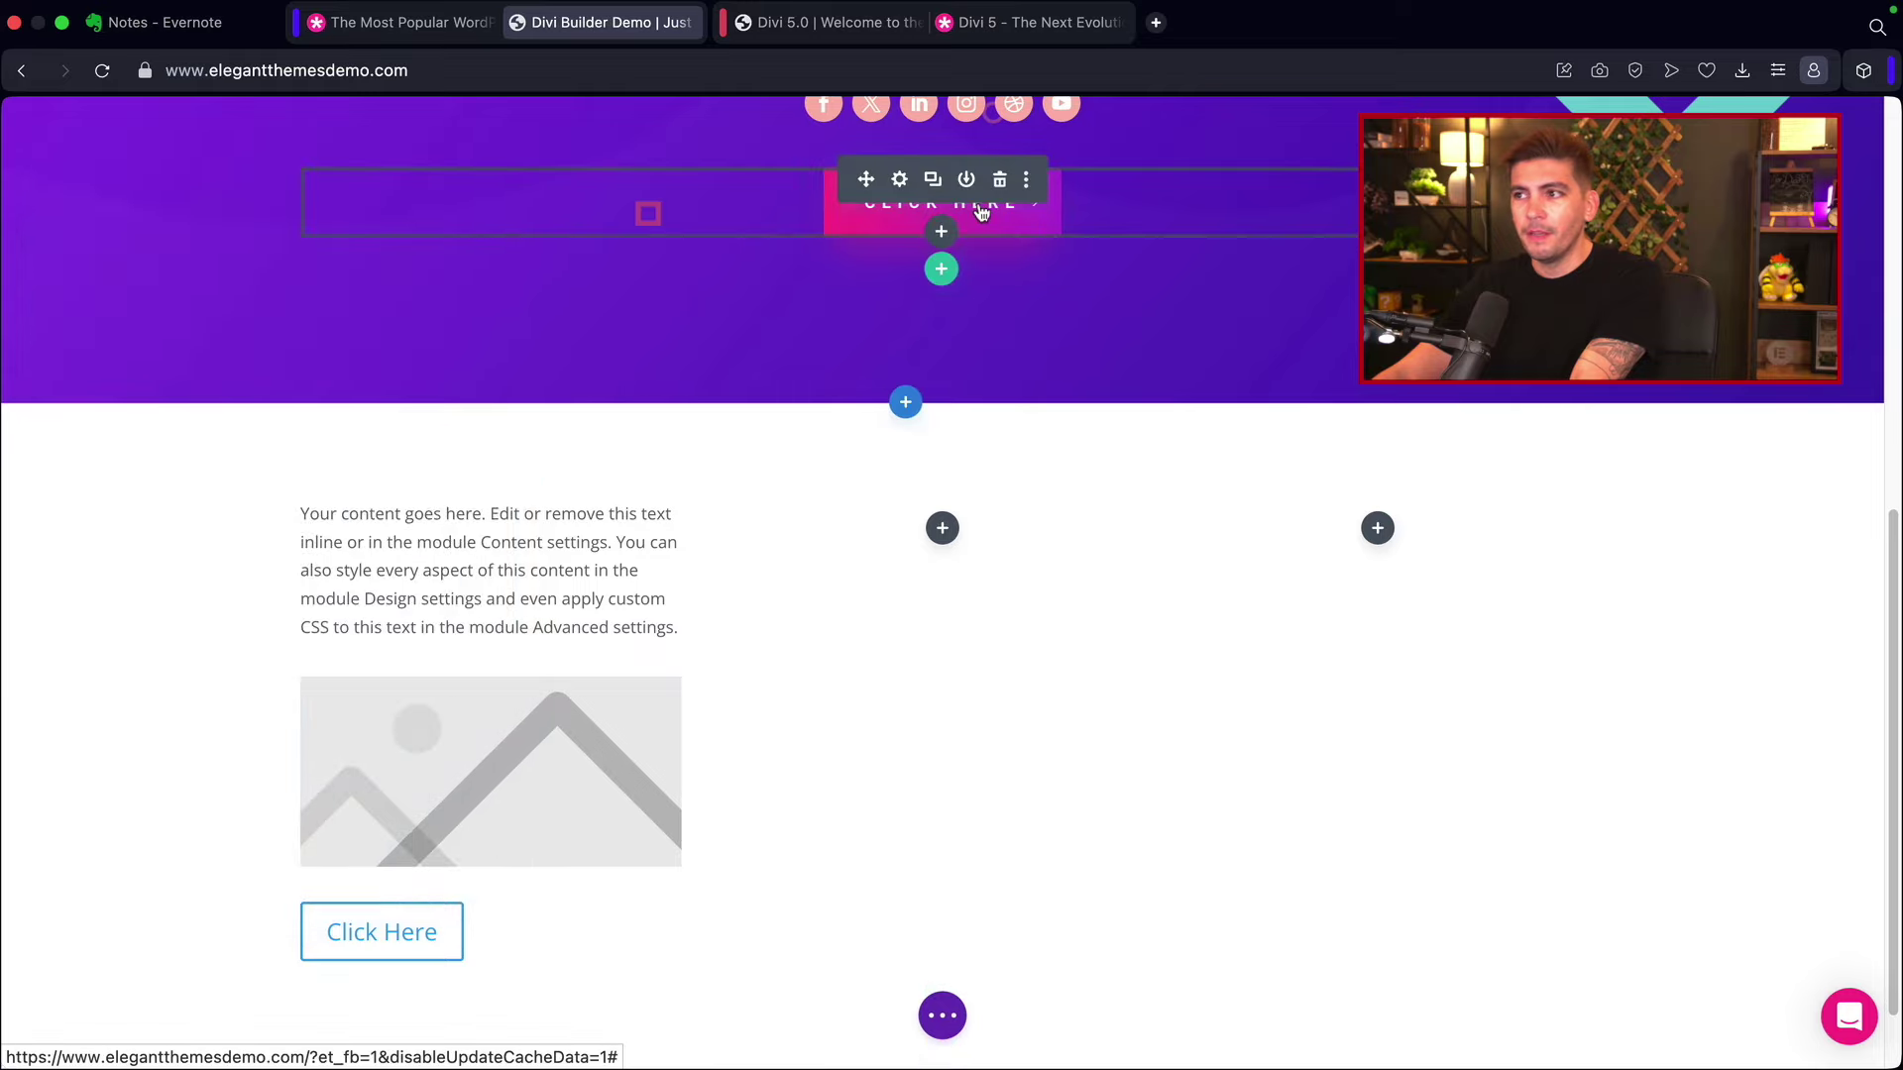
# - Duplicate the pink hero CLICK HERE button, move the copy below the image, and delete the plain button
pyautogui.rightClick(980, 212)
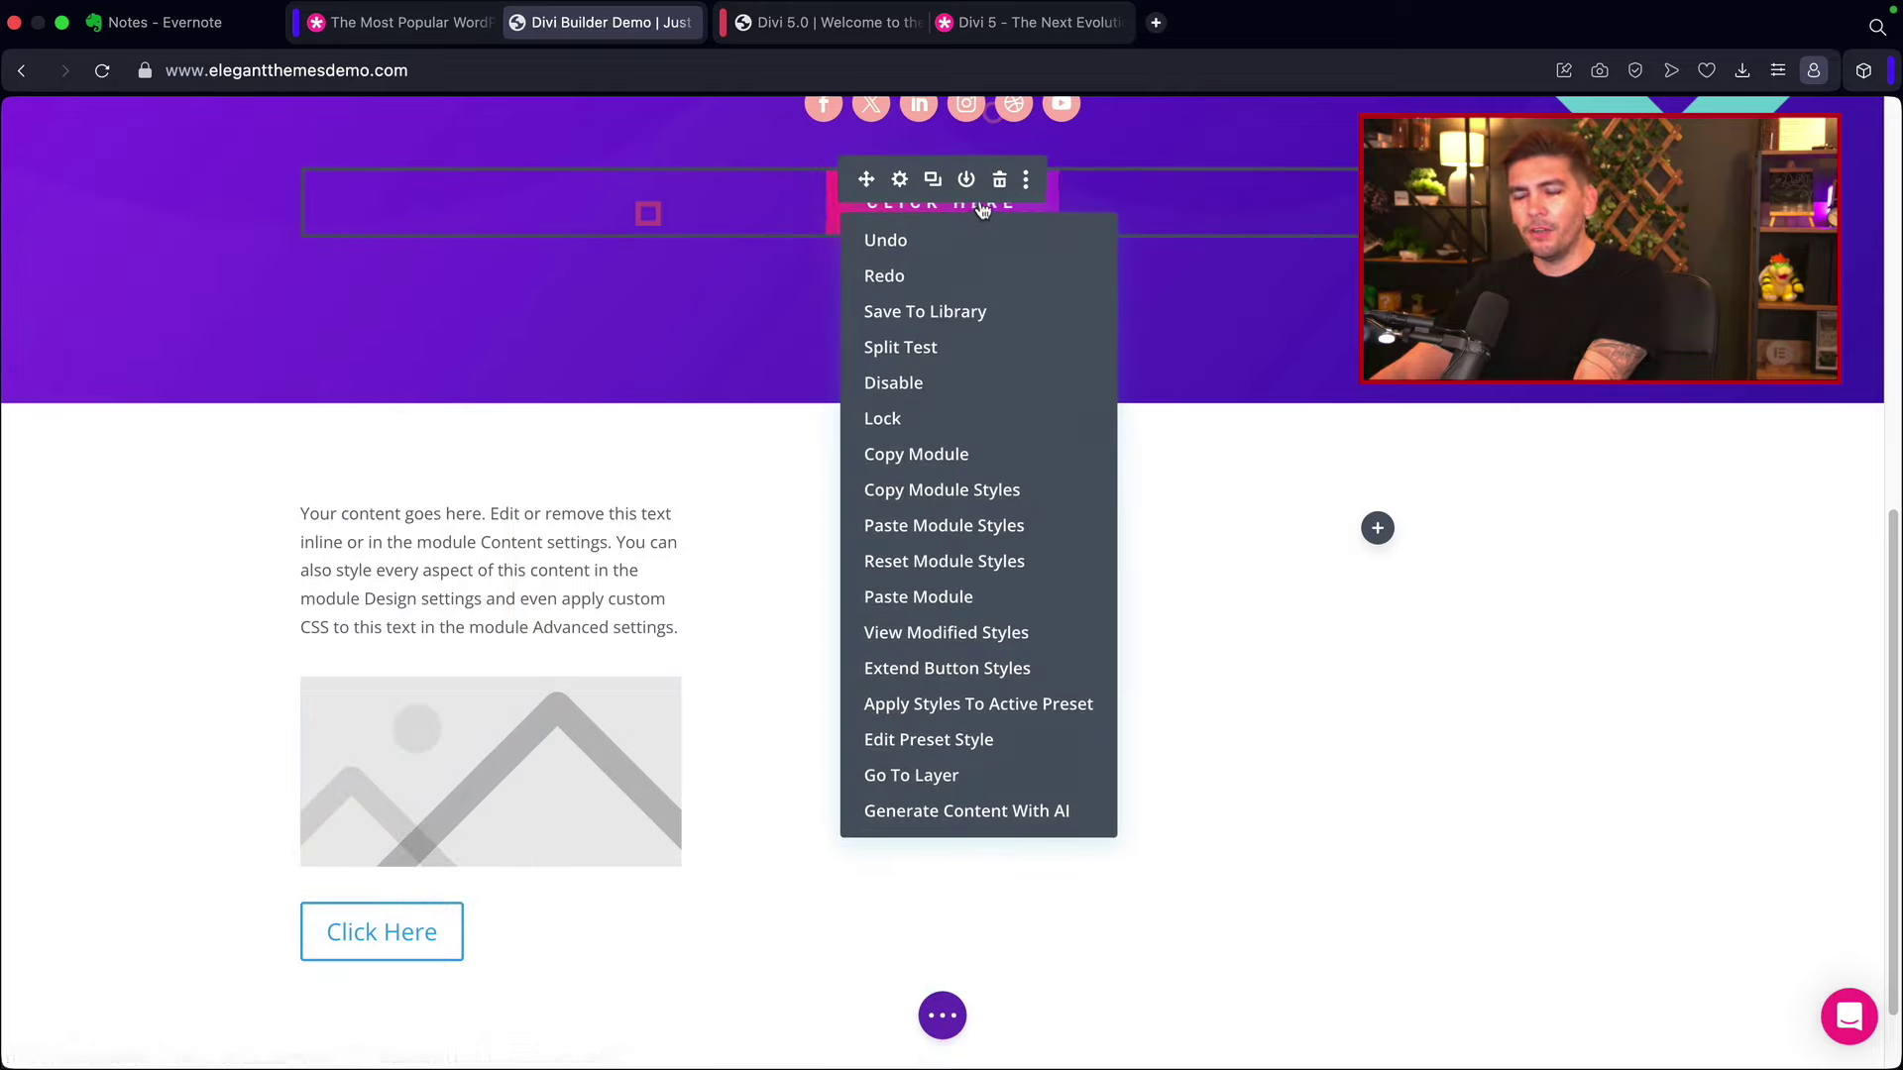
pyautogui.click(931, 188)
pyautogui.click(998, 284)
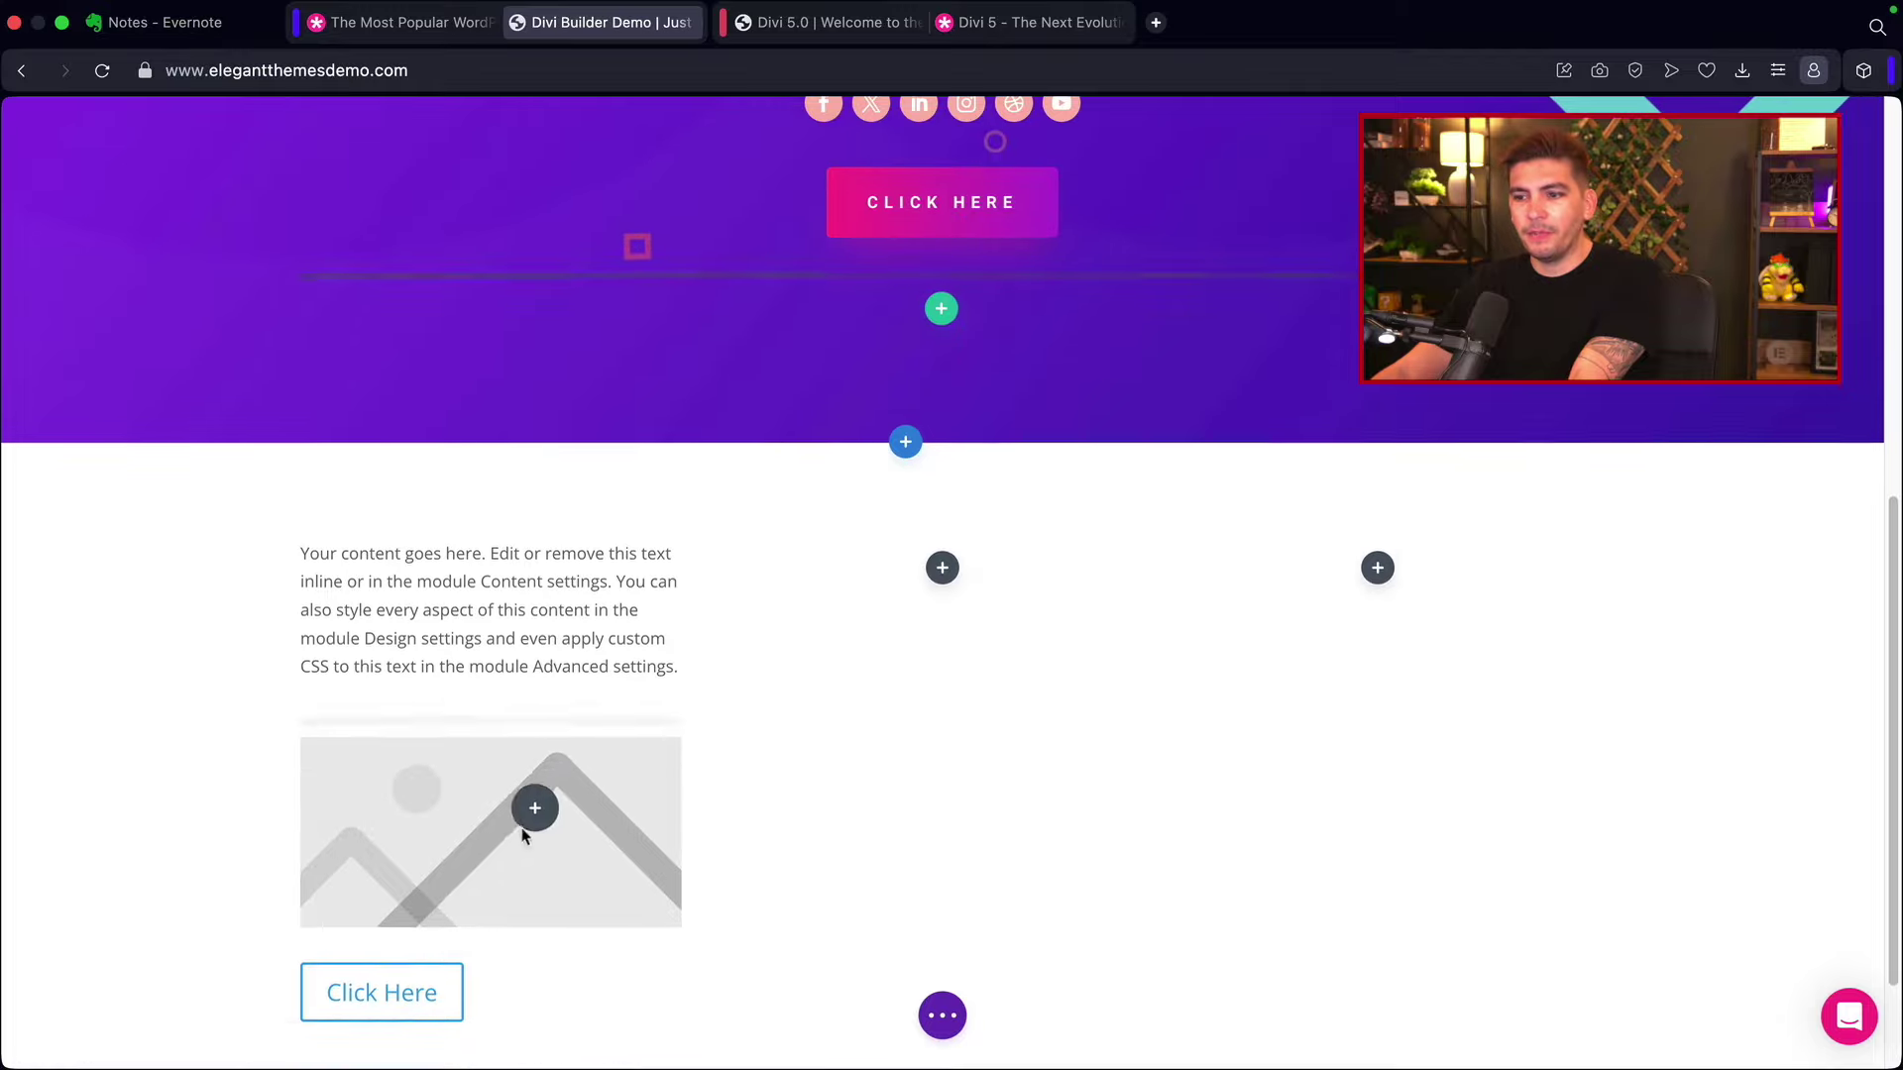
pyautogui.moveTo(523, 836); pyautogui.dragTo(436, 862)
pyautogui.scroll(-2, 436, 872)
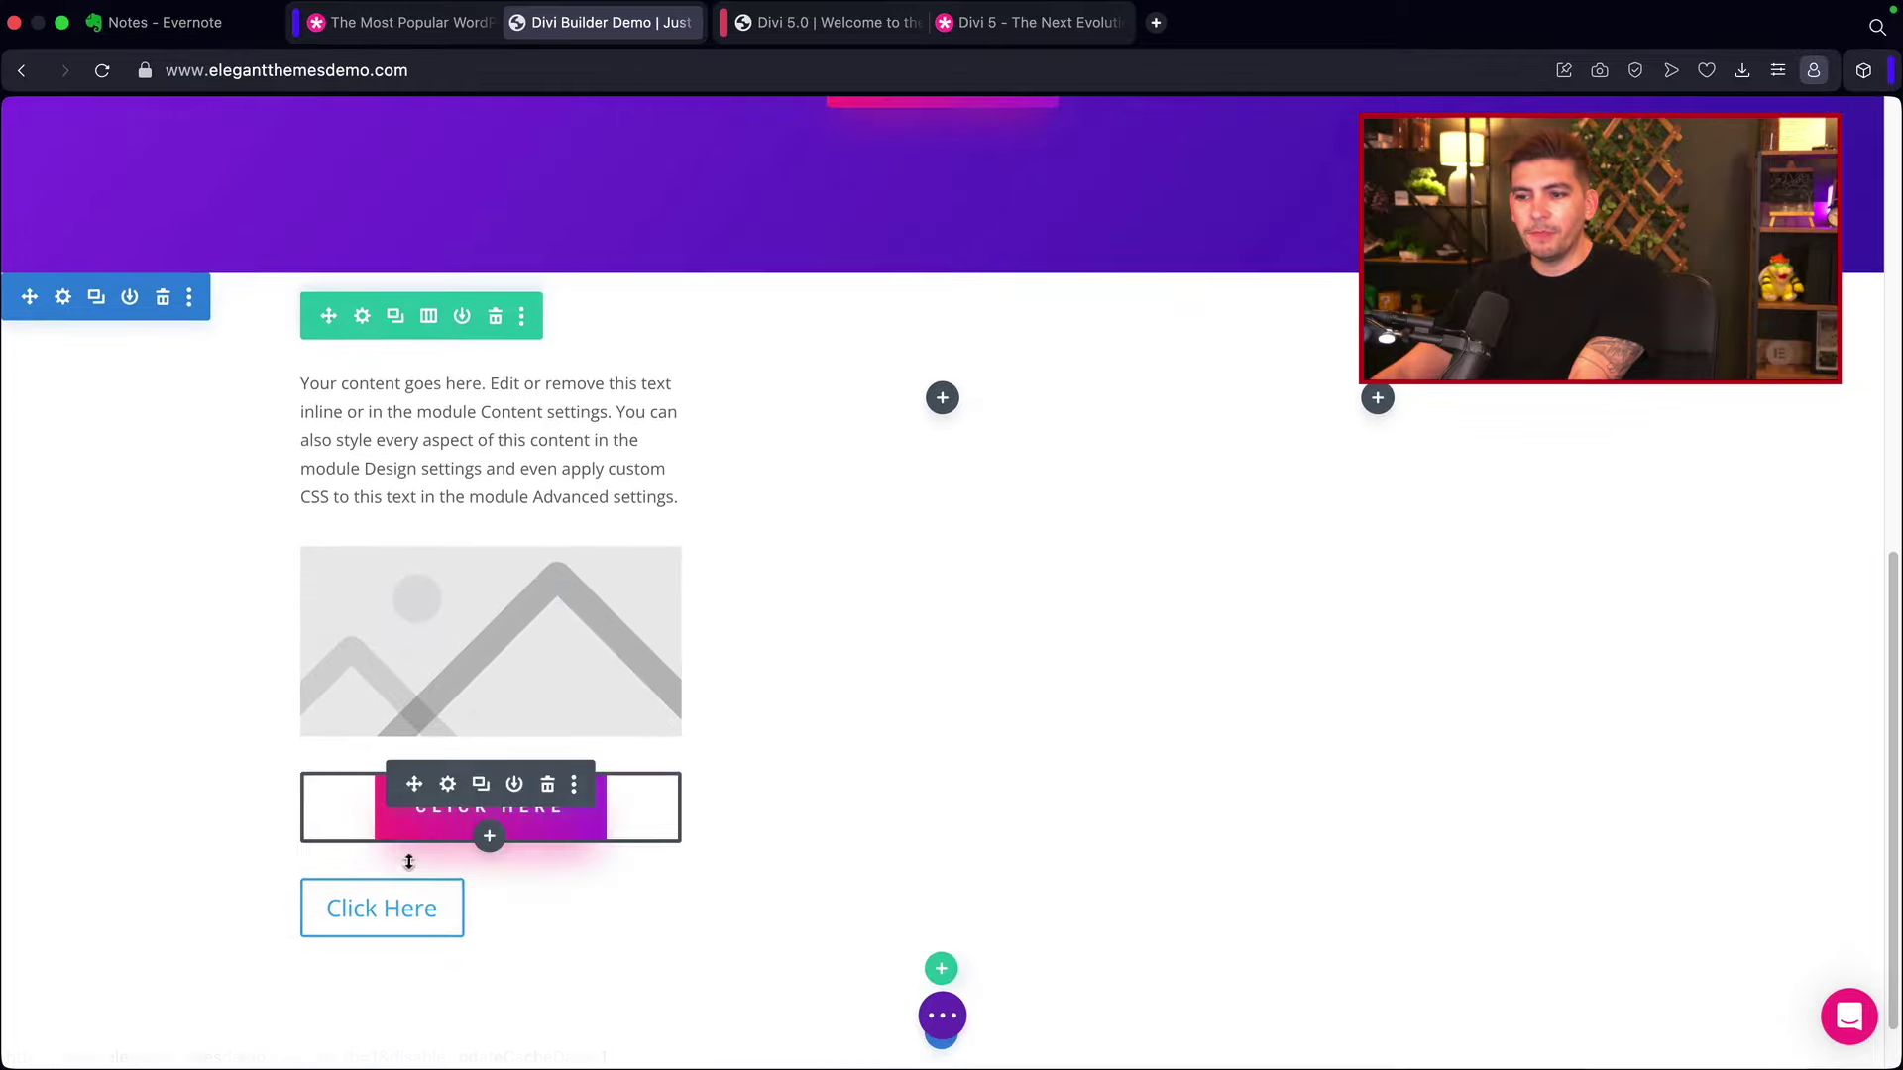
pyautogui.rightClick(407, 858)
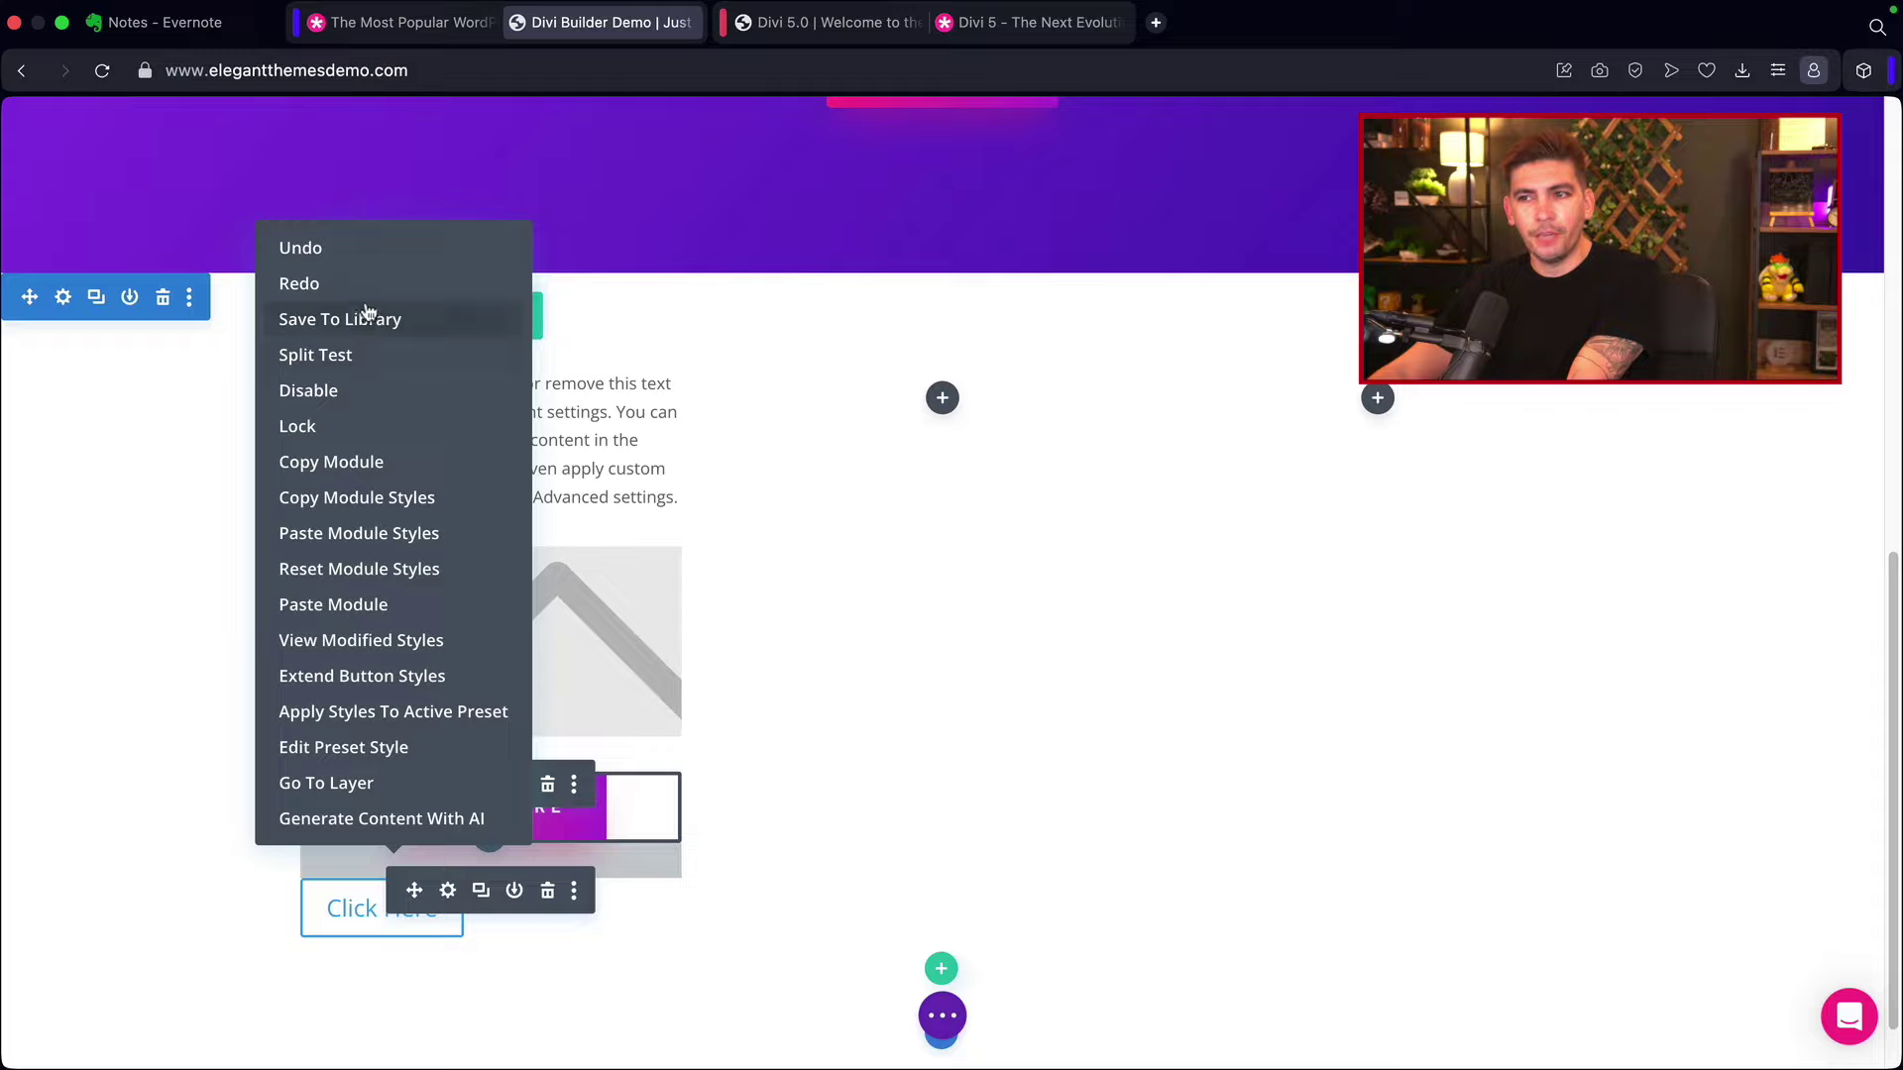
pyautogui.click(547, 895)
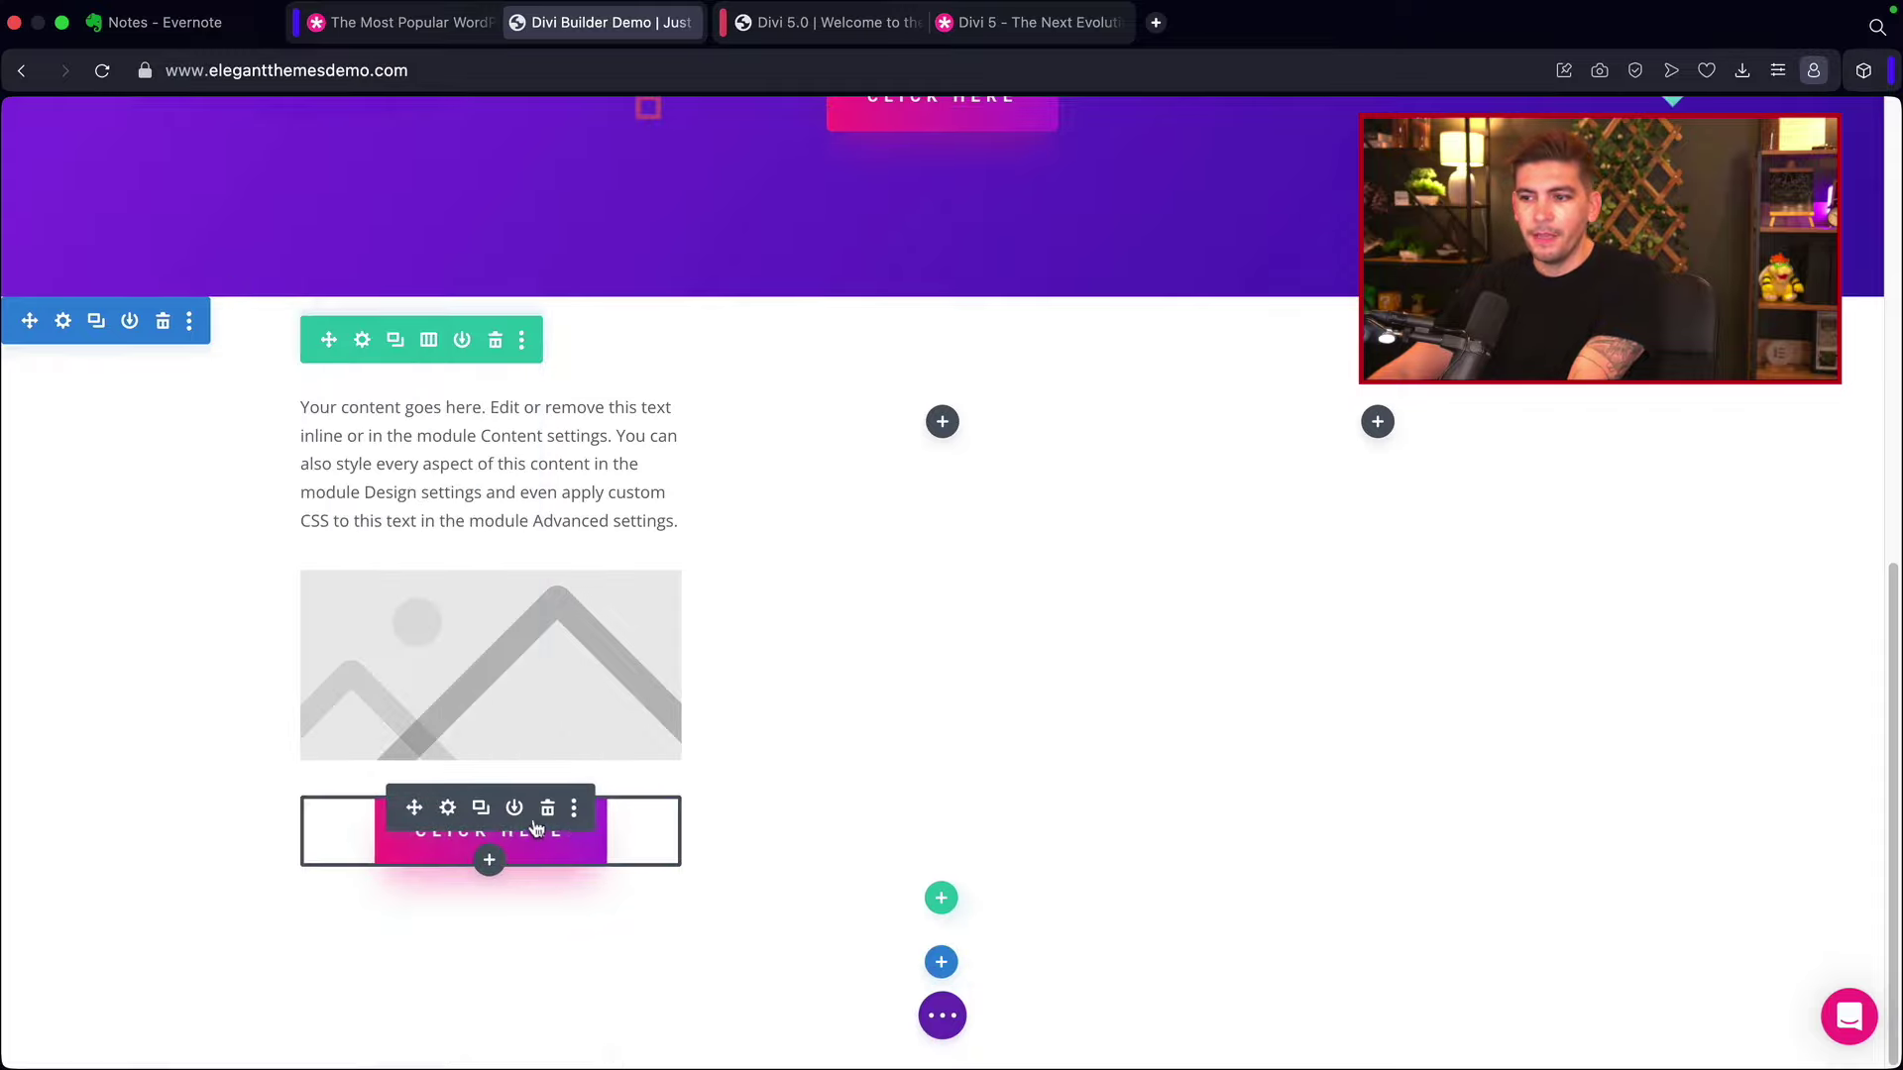
pyautogui.click(448, 809)
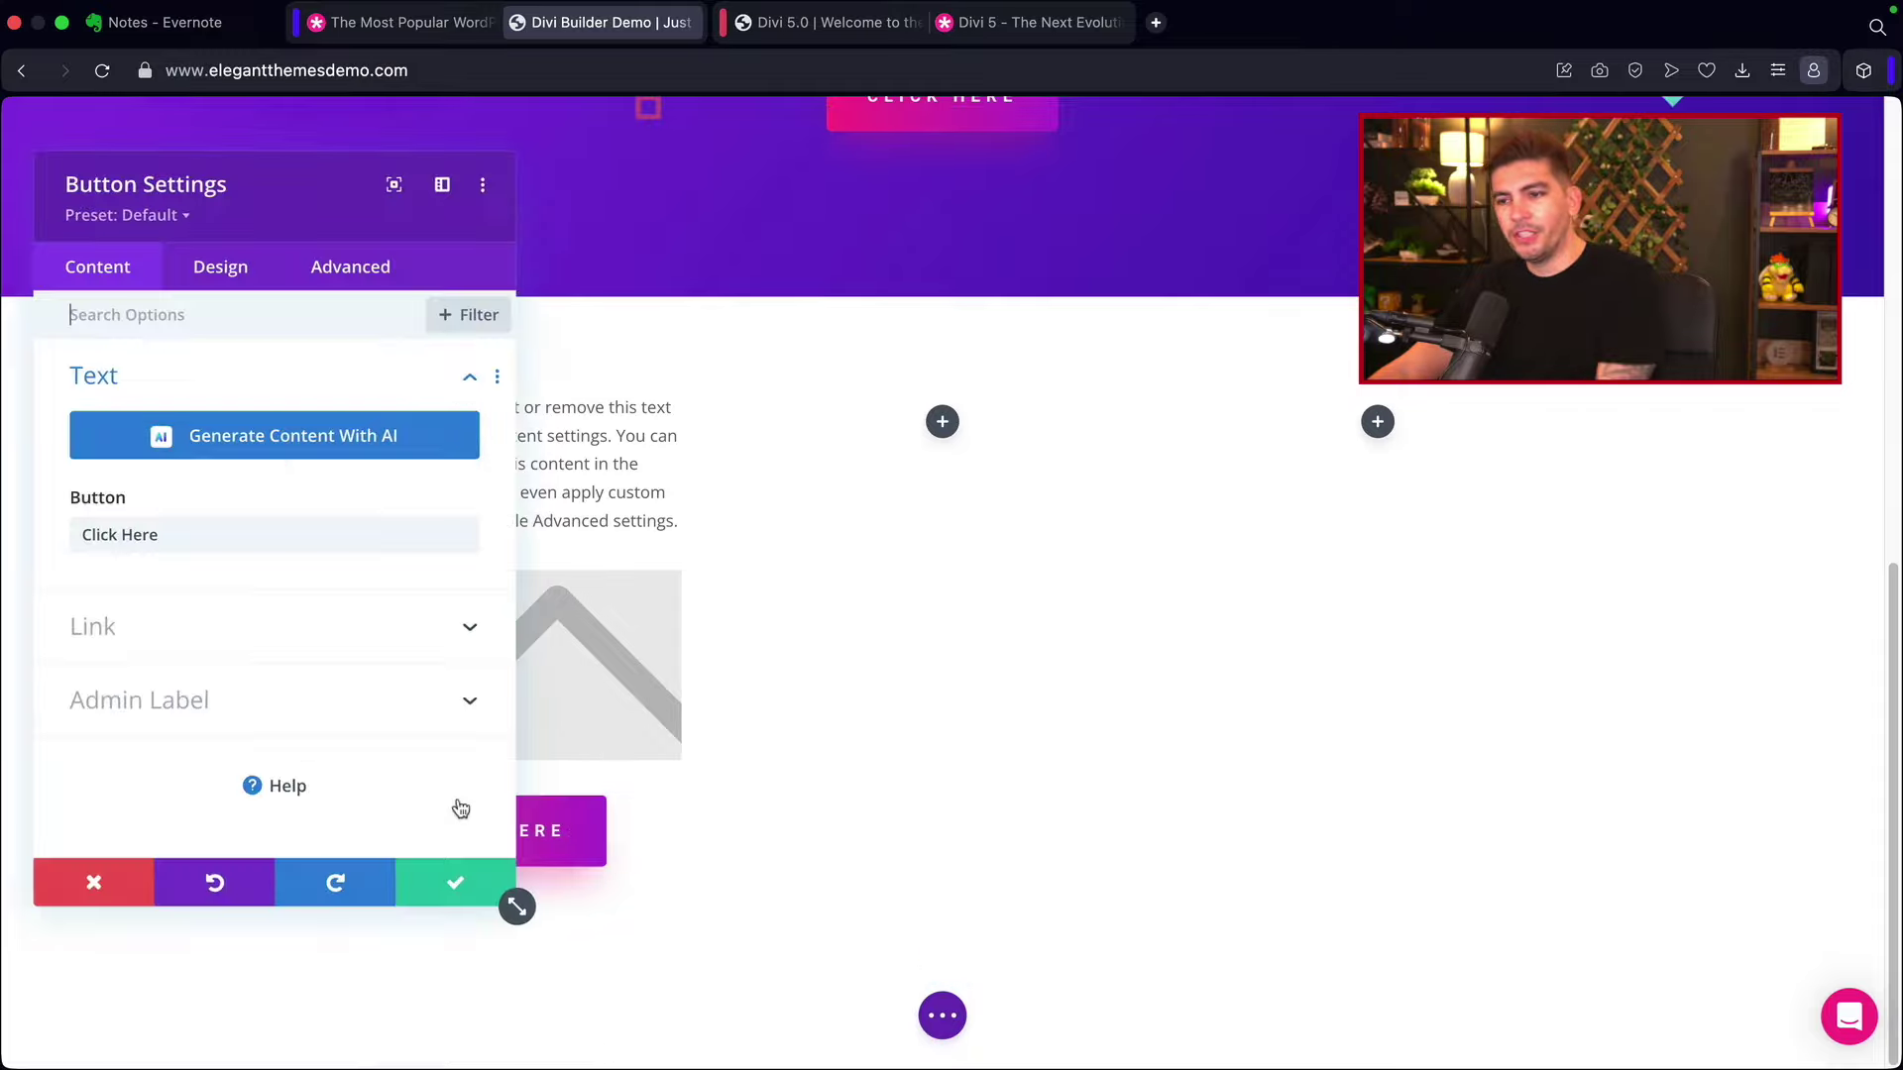
# - Set the pink button's Button Alignment to left after previewing centre and right
pyautogui.click(227, 280)
pyautogui.click(226, 395)
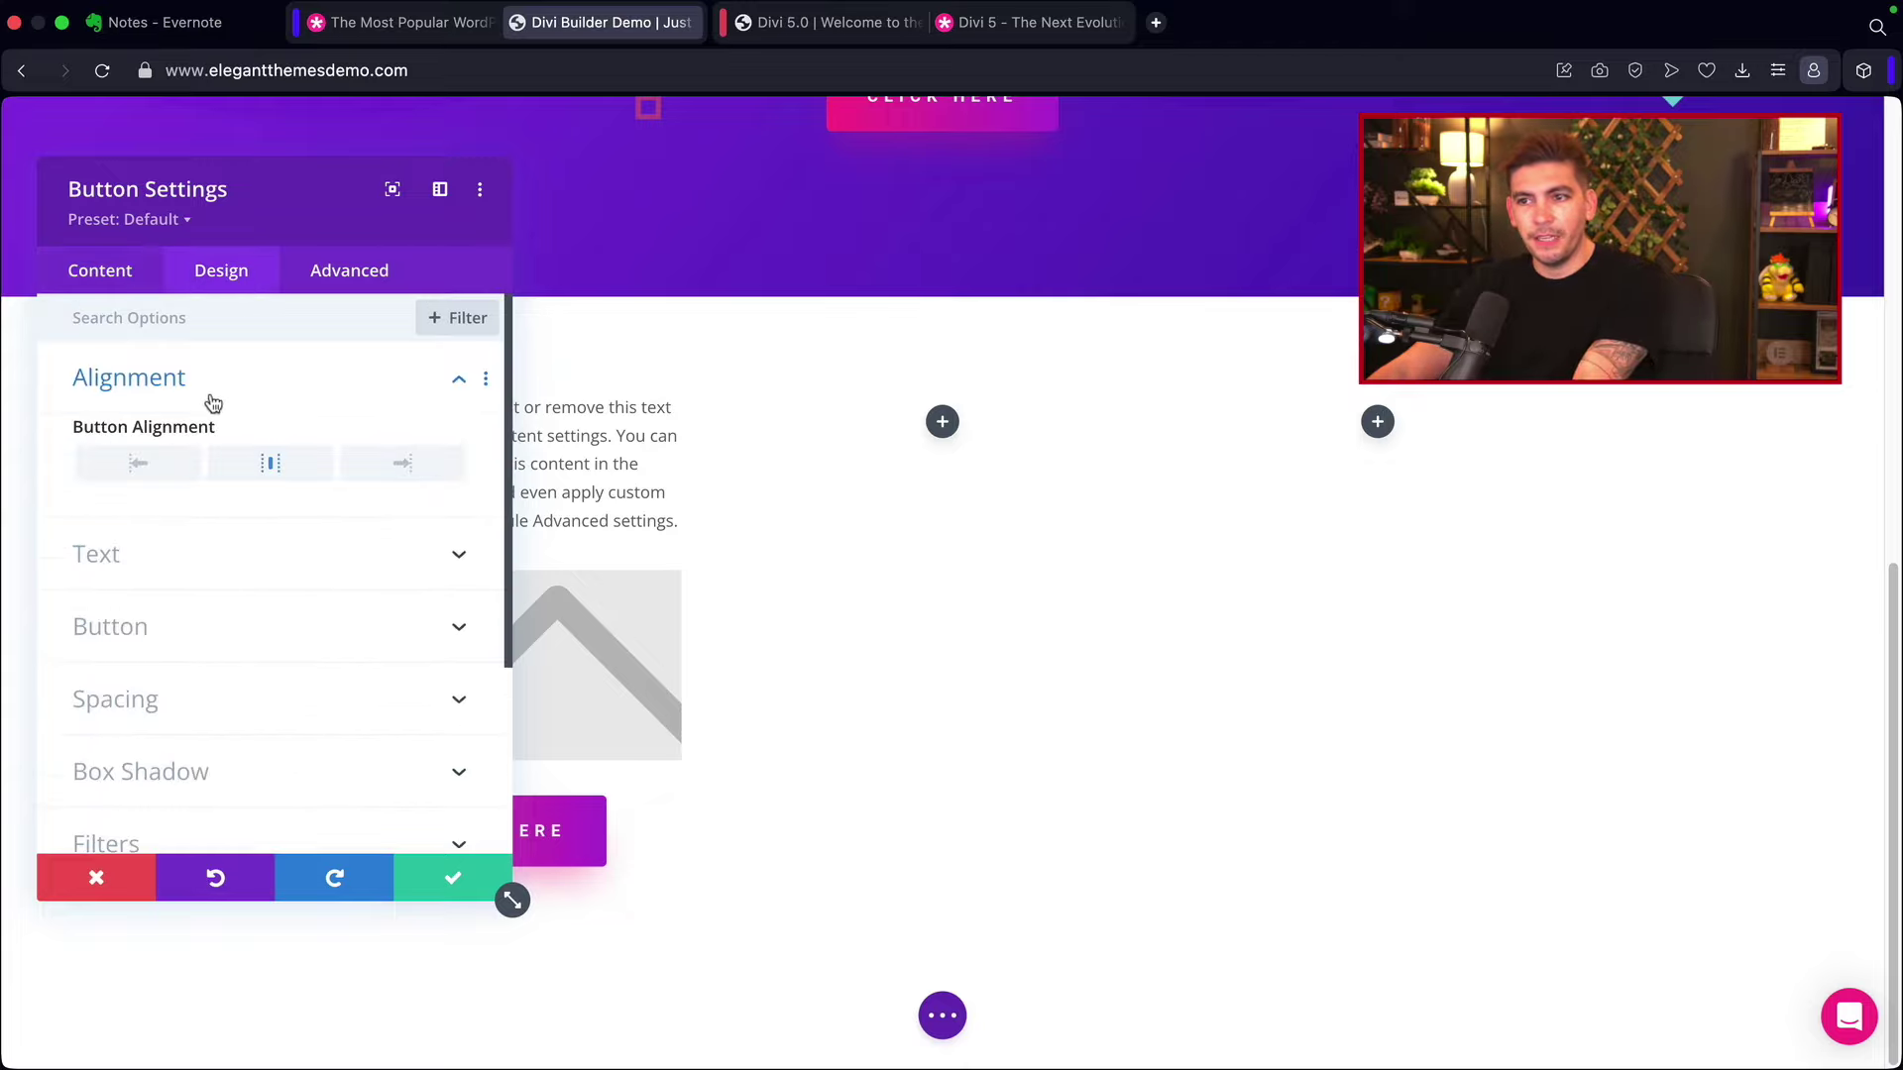
pyautogui.click(150, 484)
pyautogui.moveTo(242, 203); pyautogui.dragTo(1117, 180)
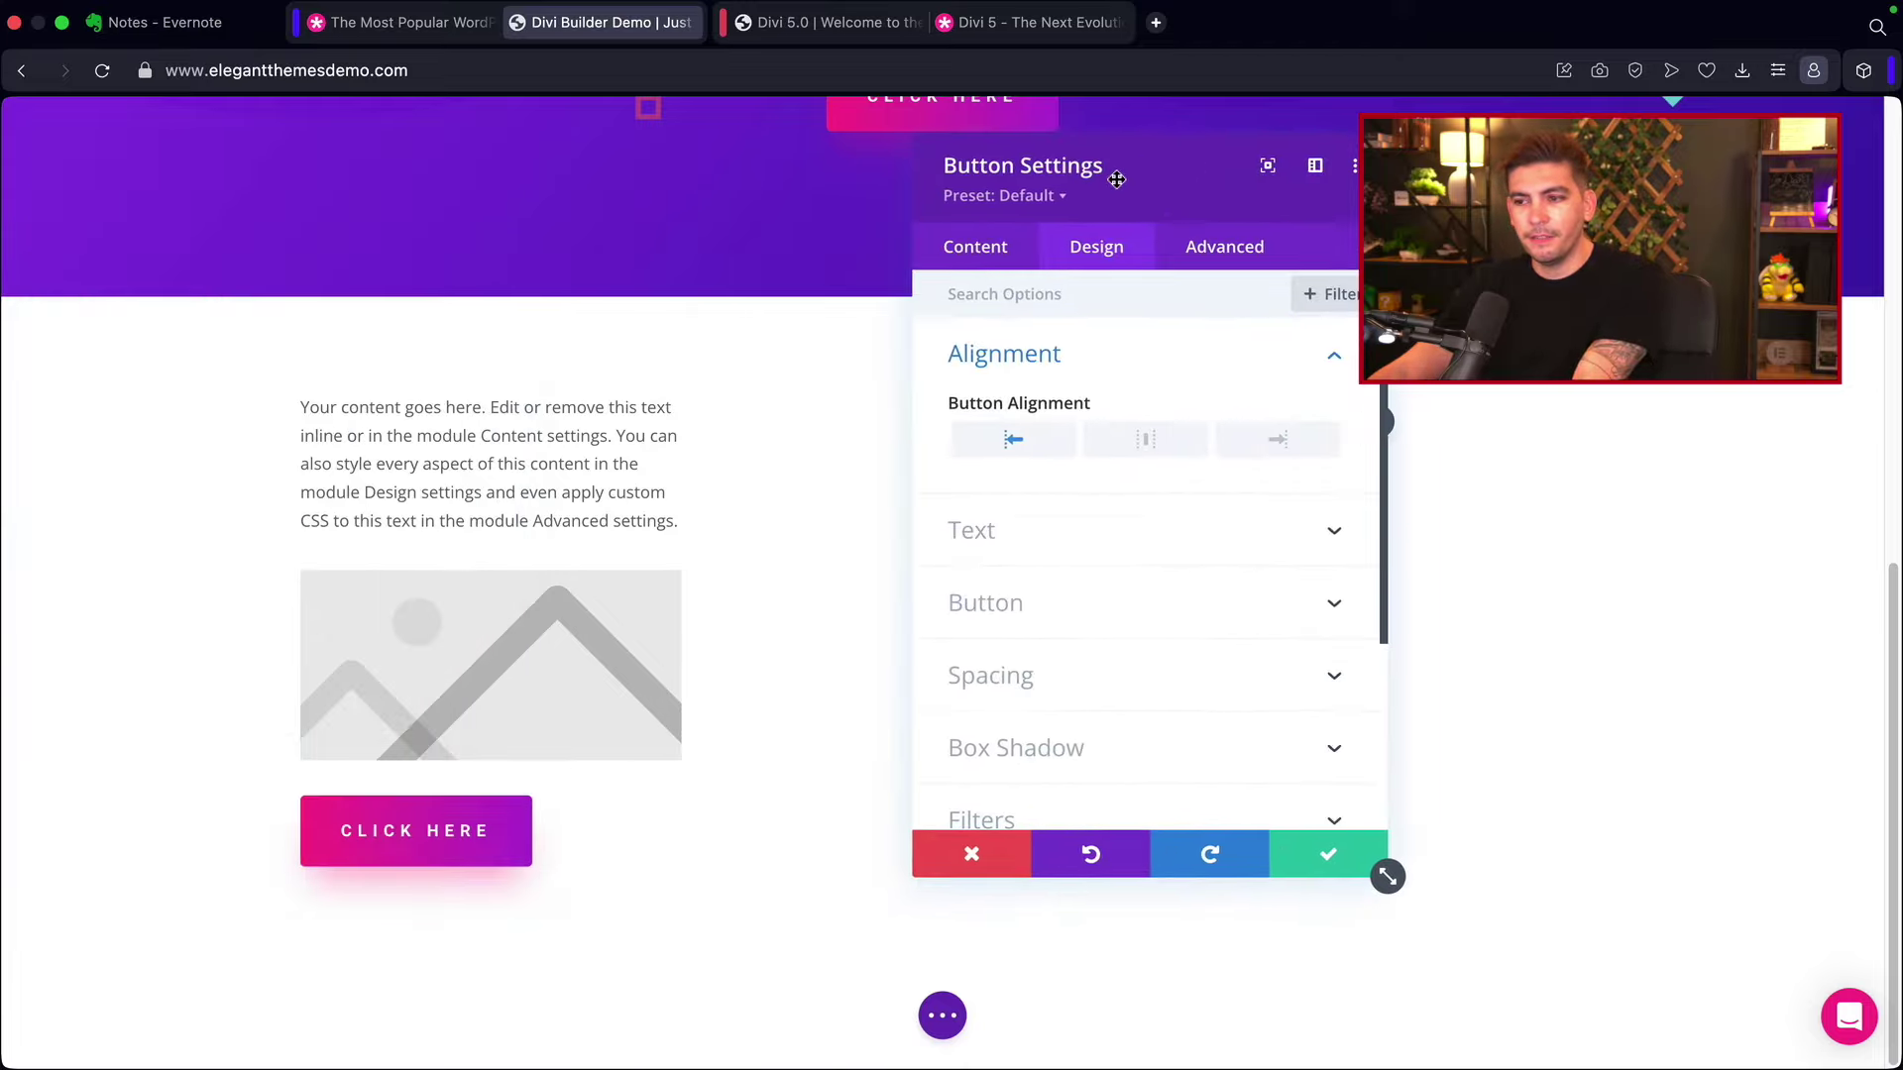
pyautogui.click(1149, 443)
pyautogui.click(1280, 439)
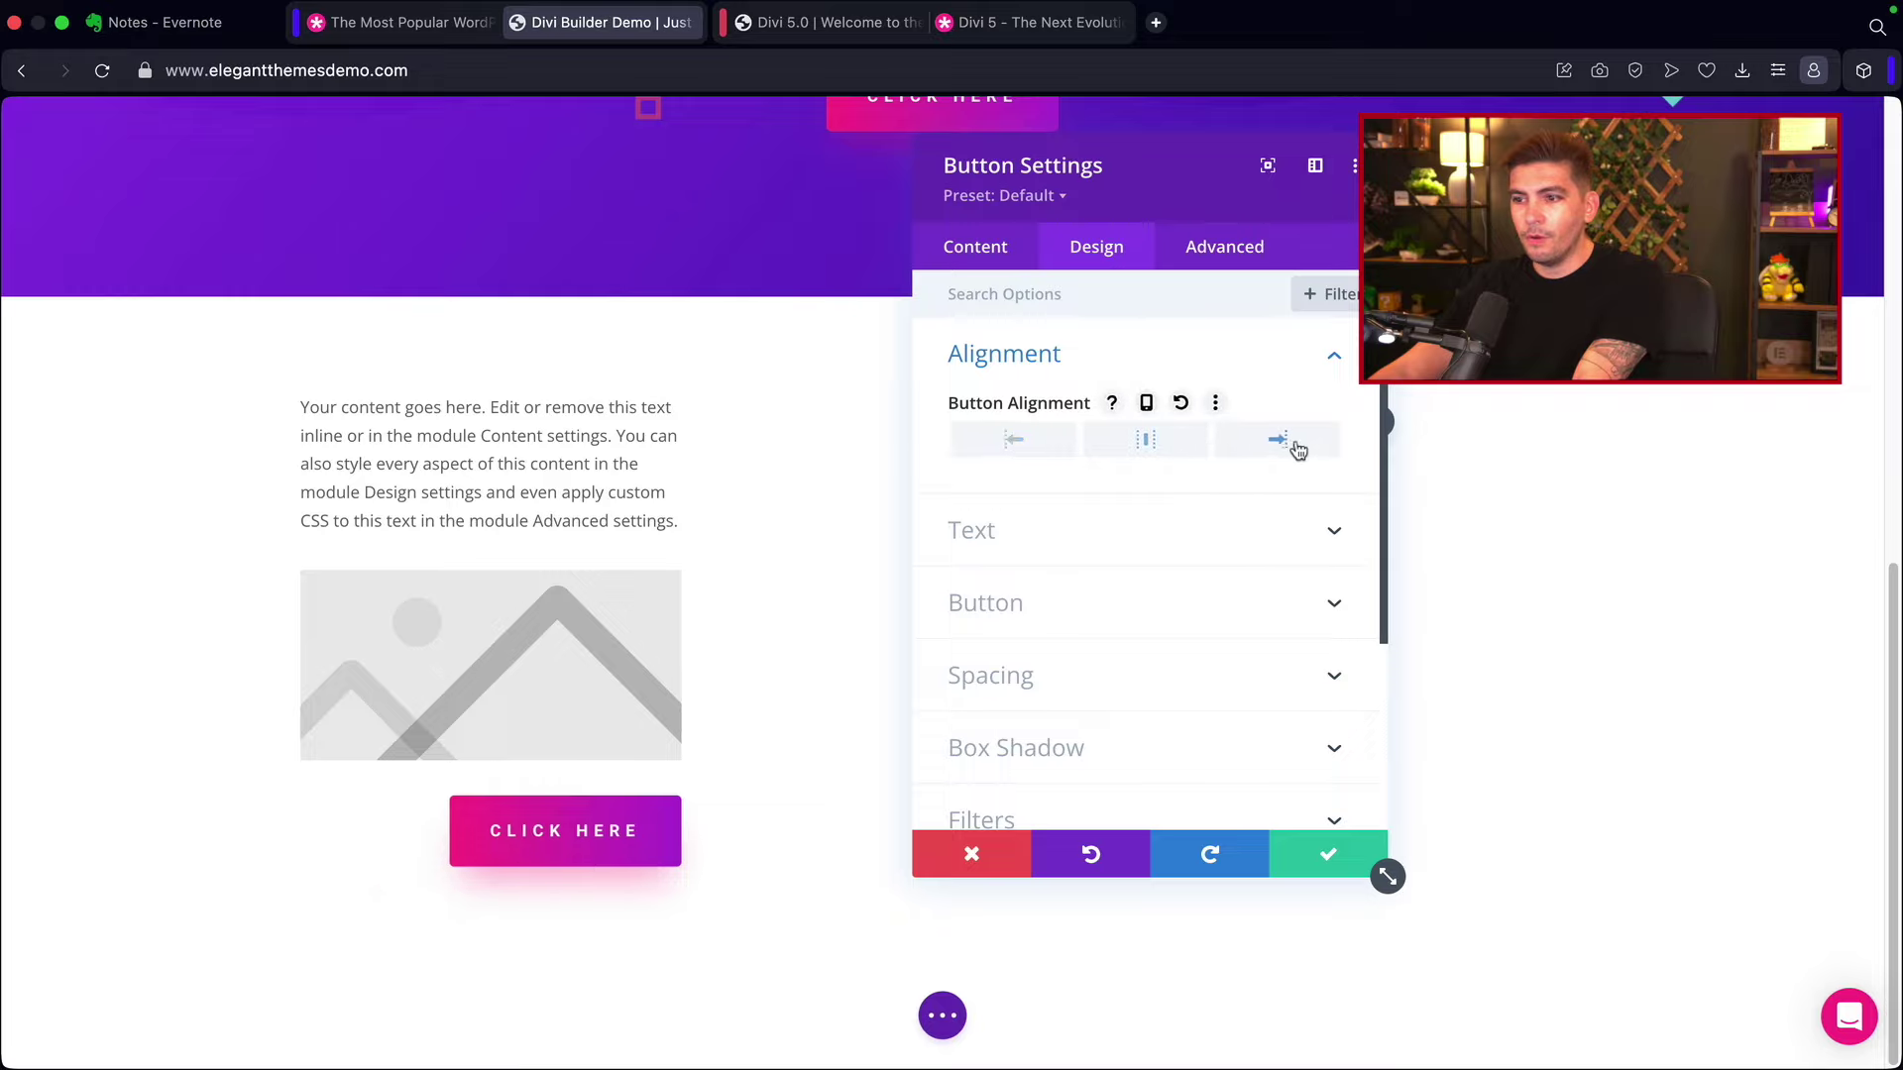
pyautogui.click(1147, 444)
pyautogui.click(1042, 451)
pyautogui.click(1145, 442)
pyautogui.click(1055, 439)
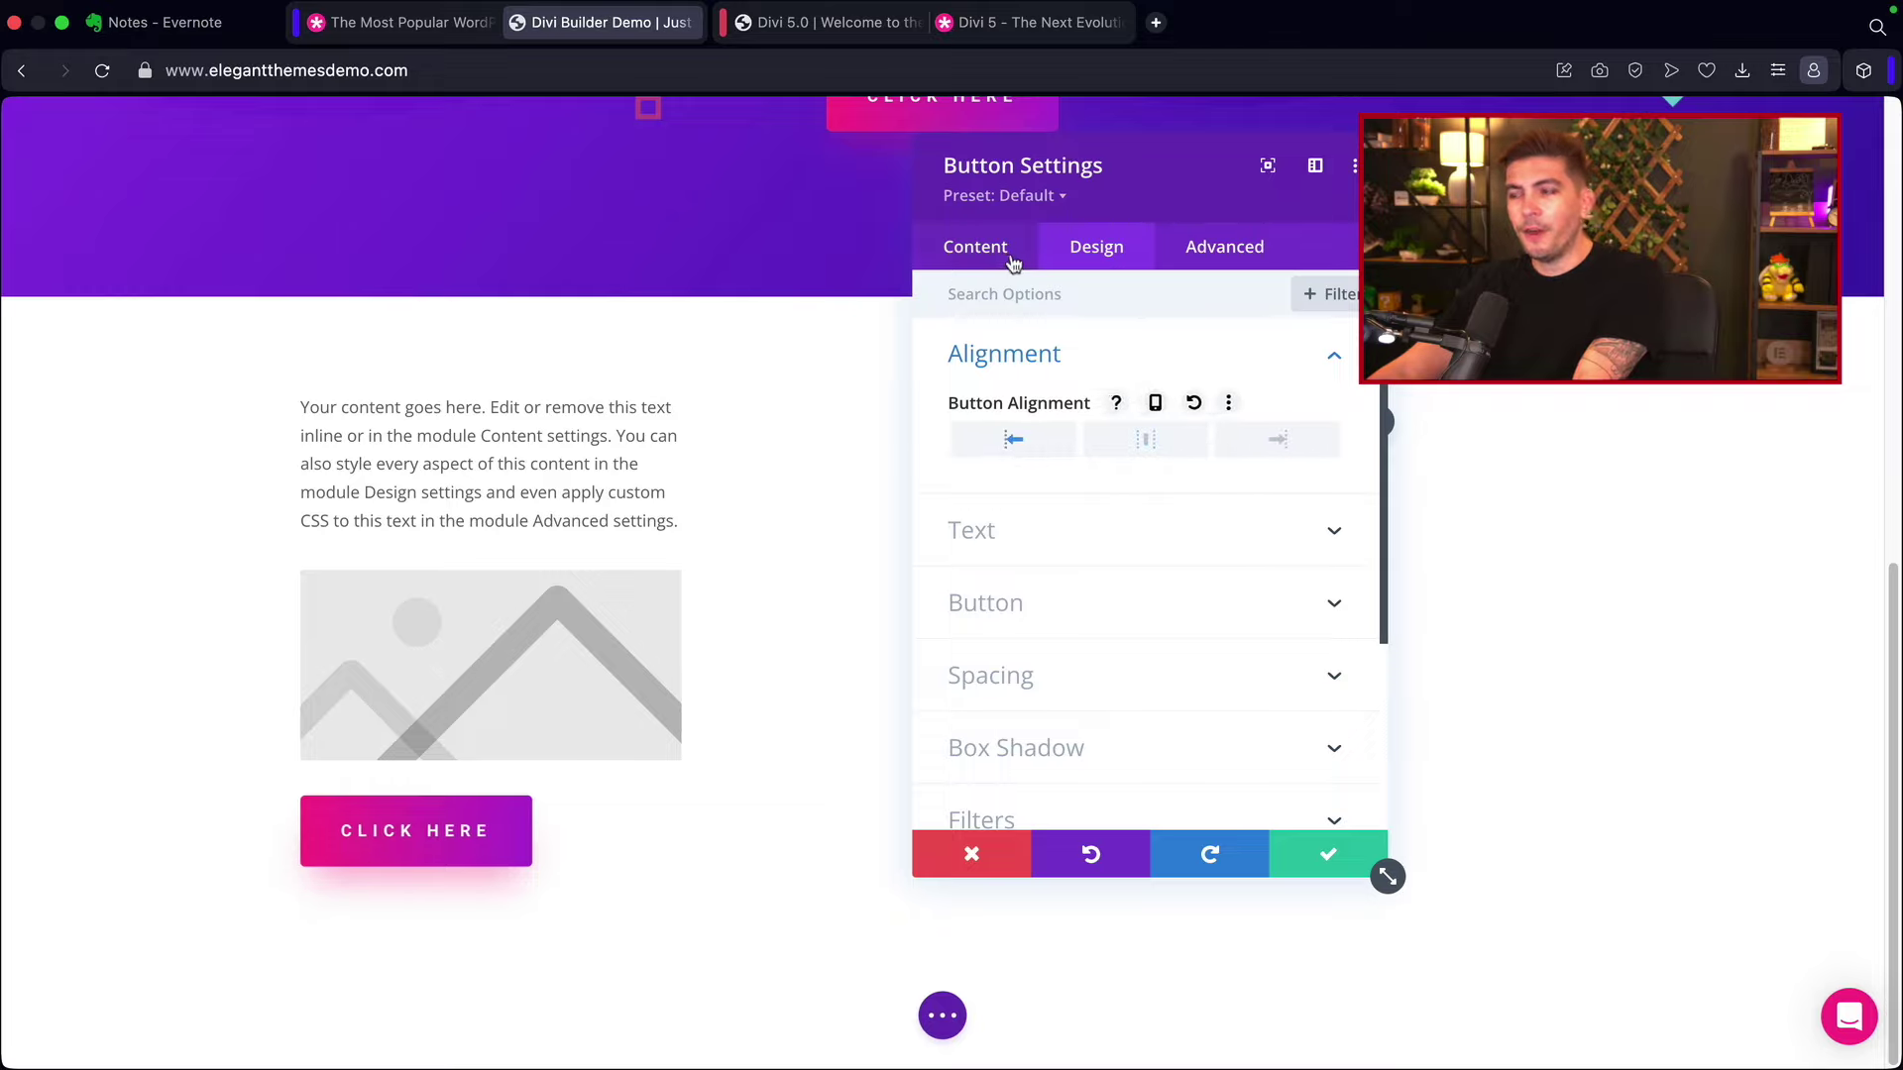
pyautogui.click(1011, 255)
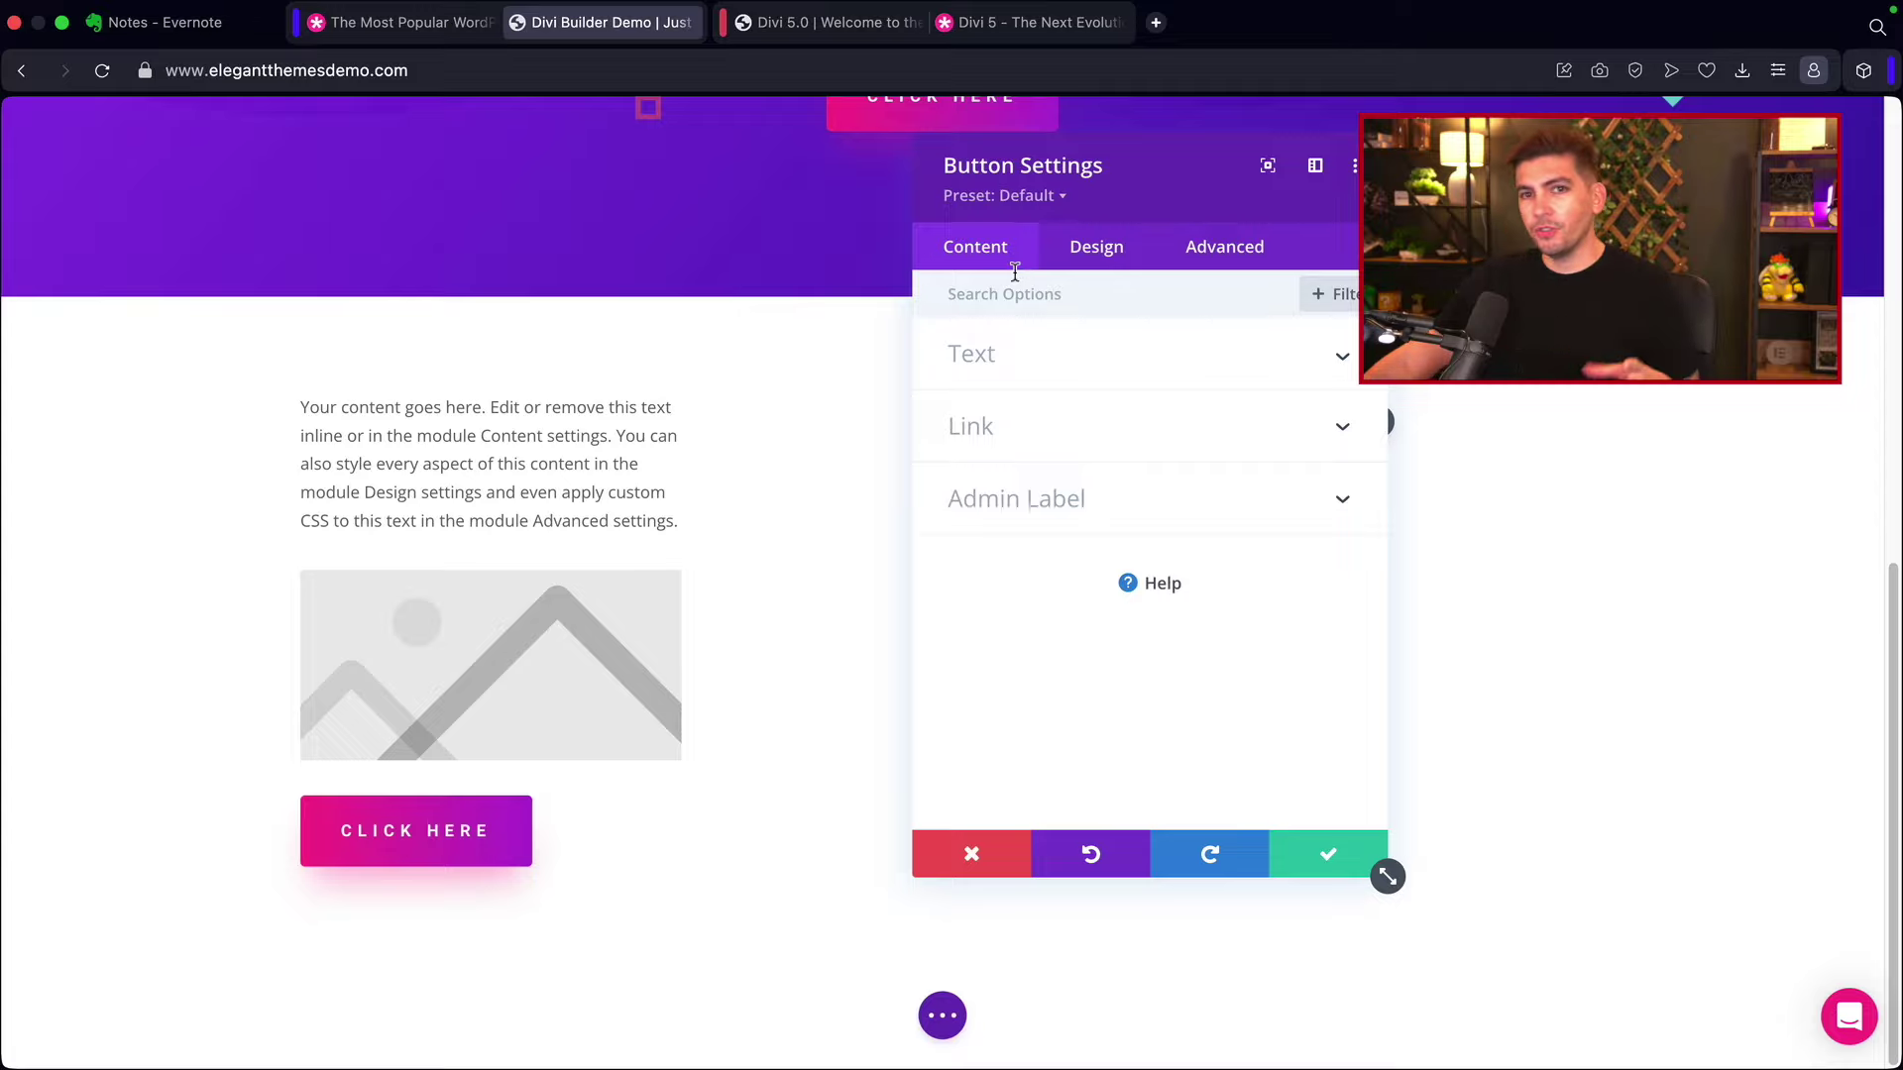
pyautogui.click(1090, 252)
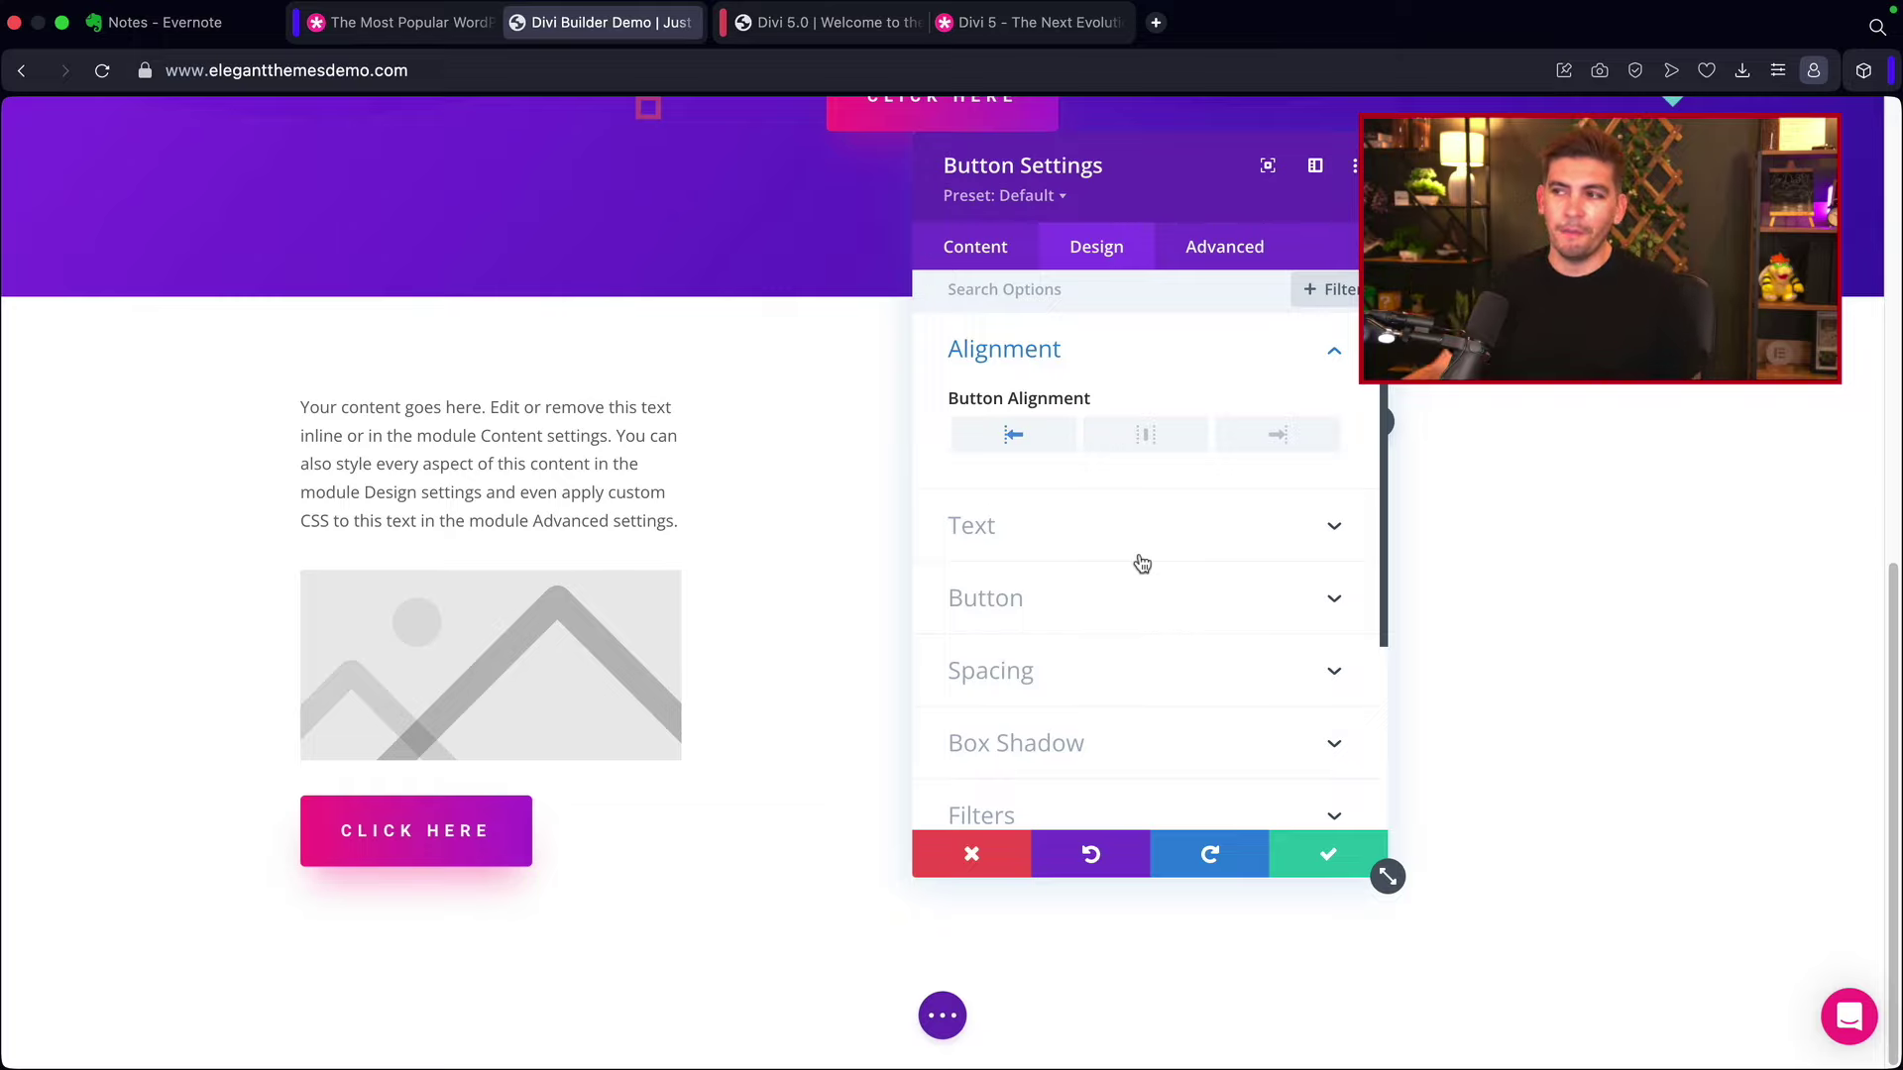
# - Enable the Fading In and Out scroll effect on the button under Advanced > Scroll Effects
pyautogui.click(1219, 265)
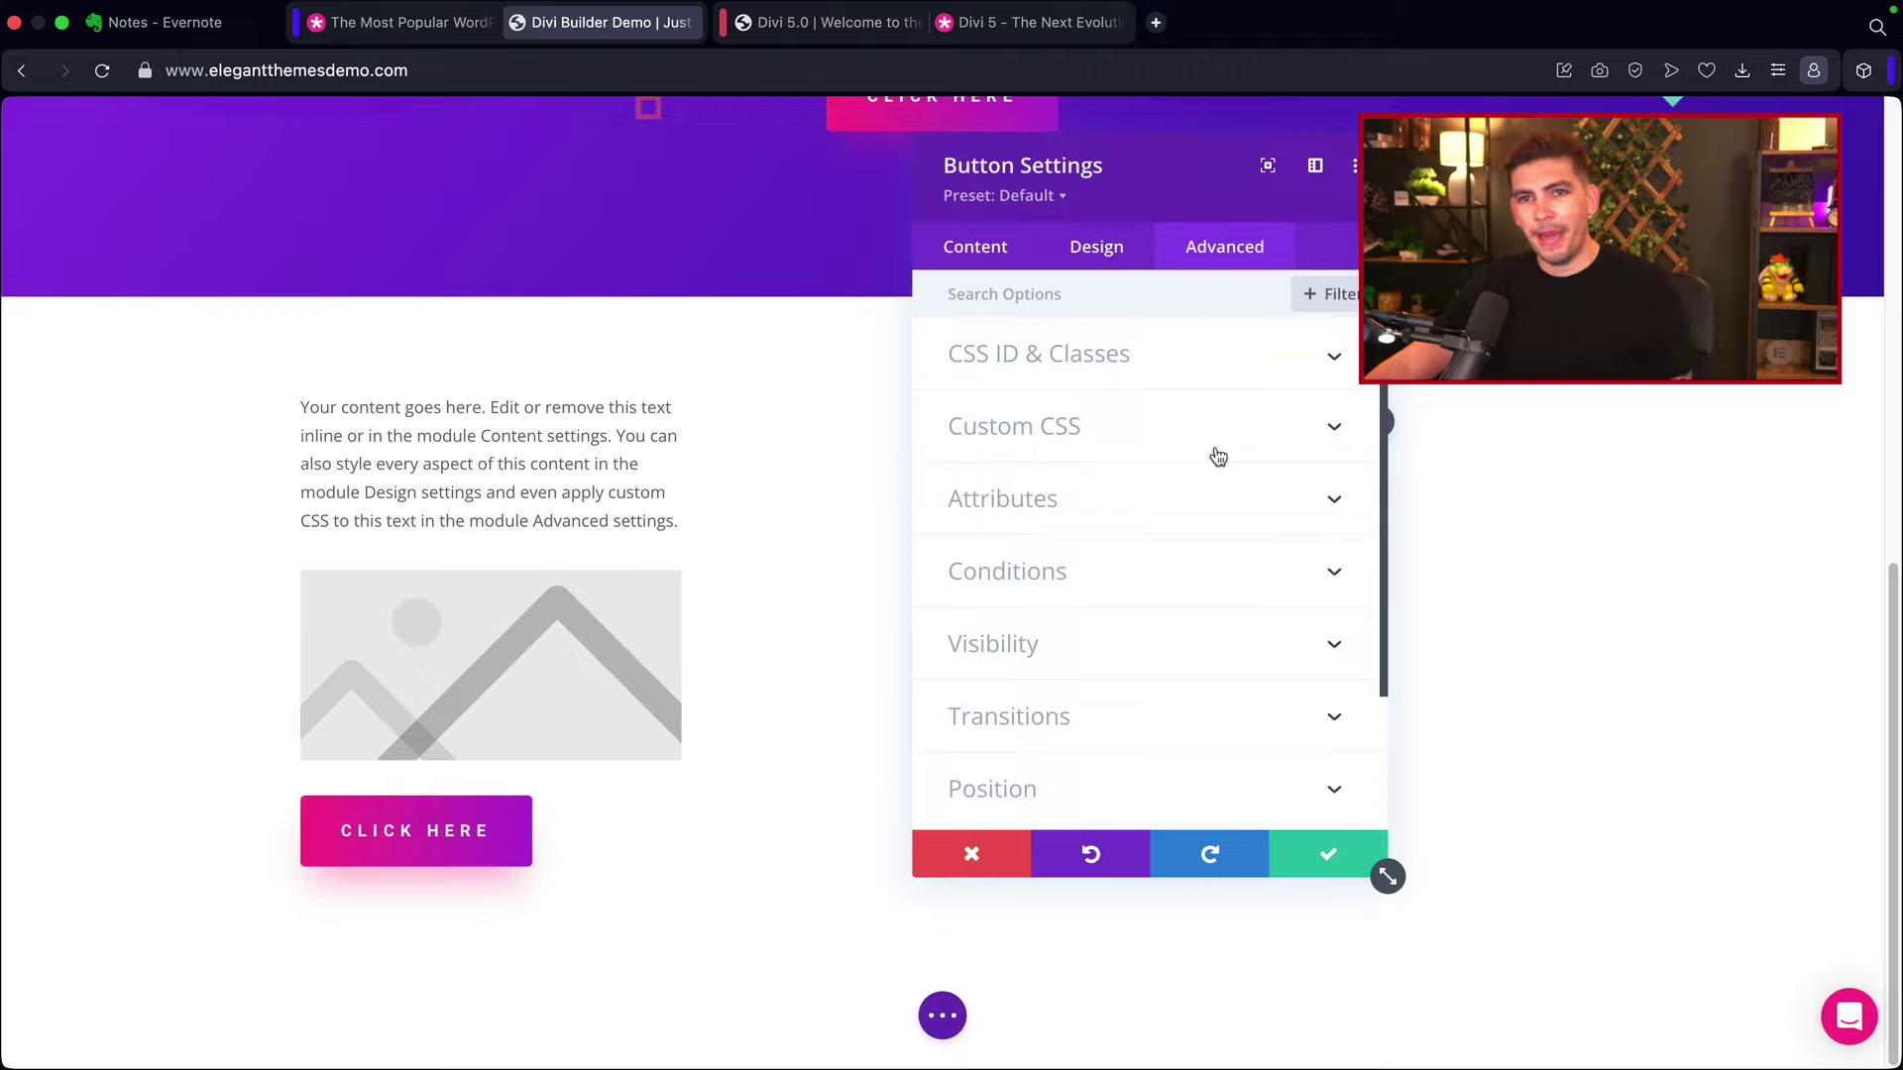
pyautogui.click(1177, 551)
pyautogui.click(1170, 546)
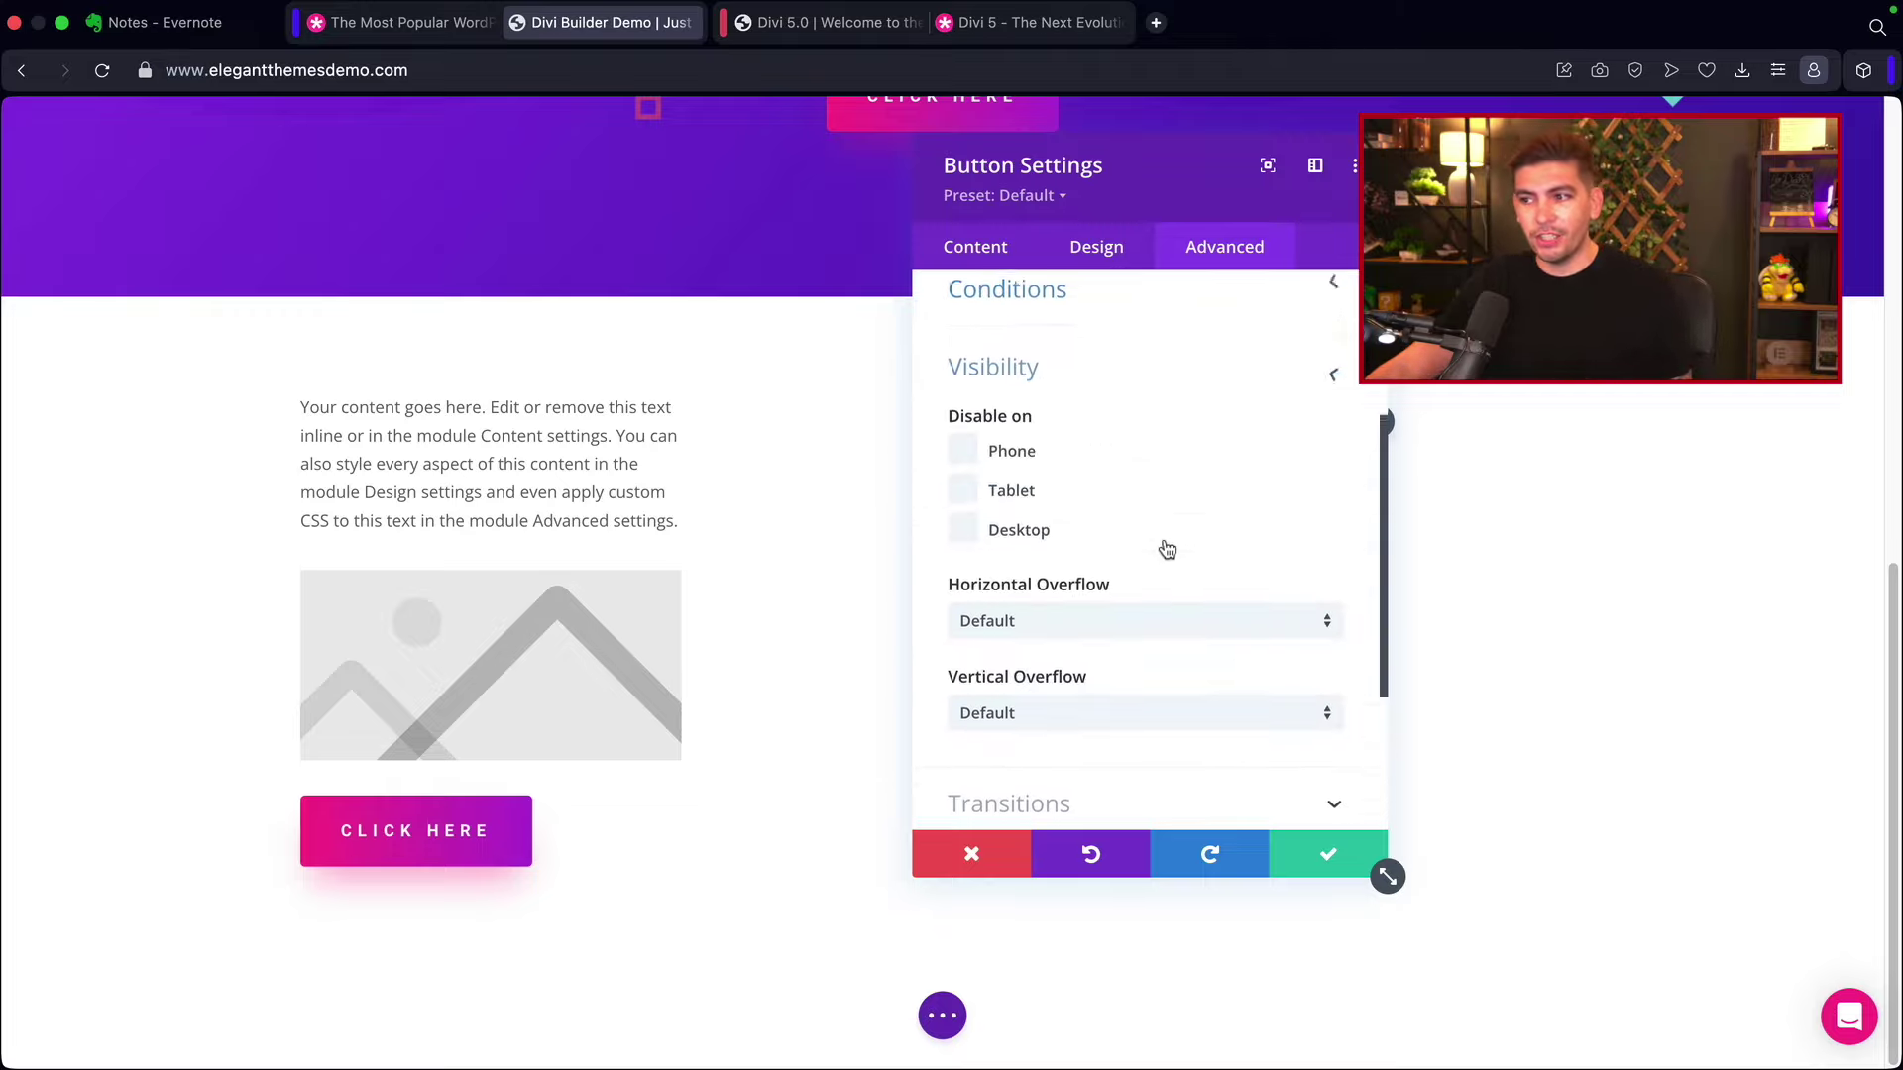
pyautogui.scroll(-2, 1149, 584)
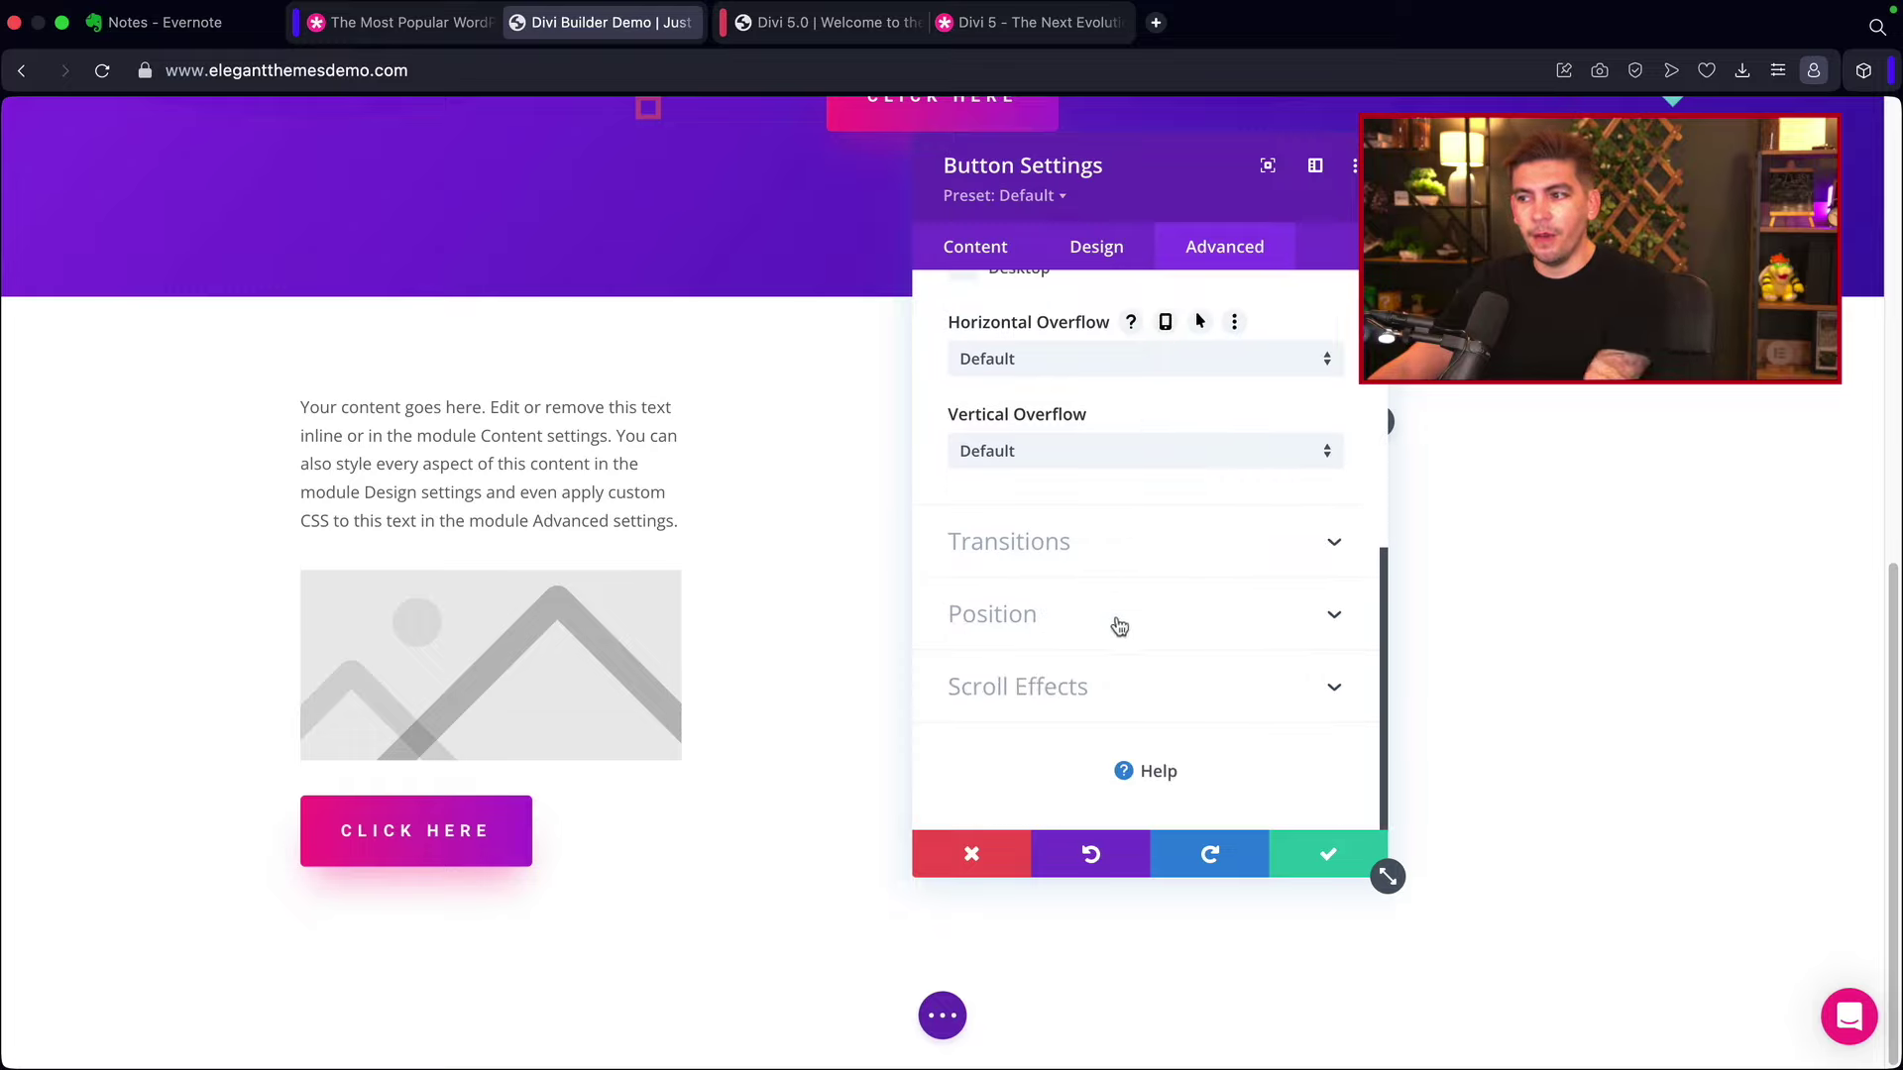
pyautogui.click(1118, 619)
pyautogui.click(1096, 680)
pyautogui.click(1116, 508)
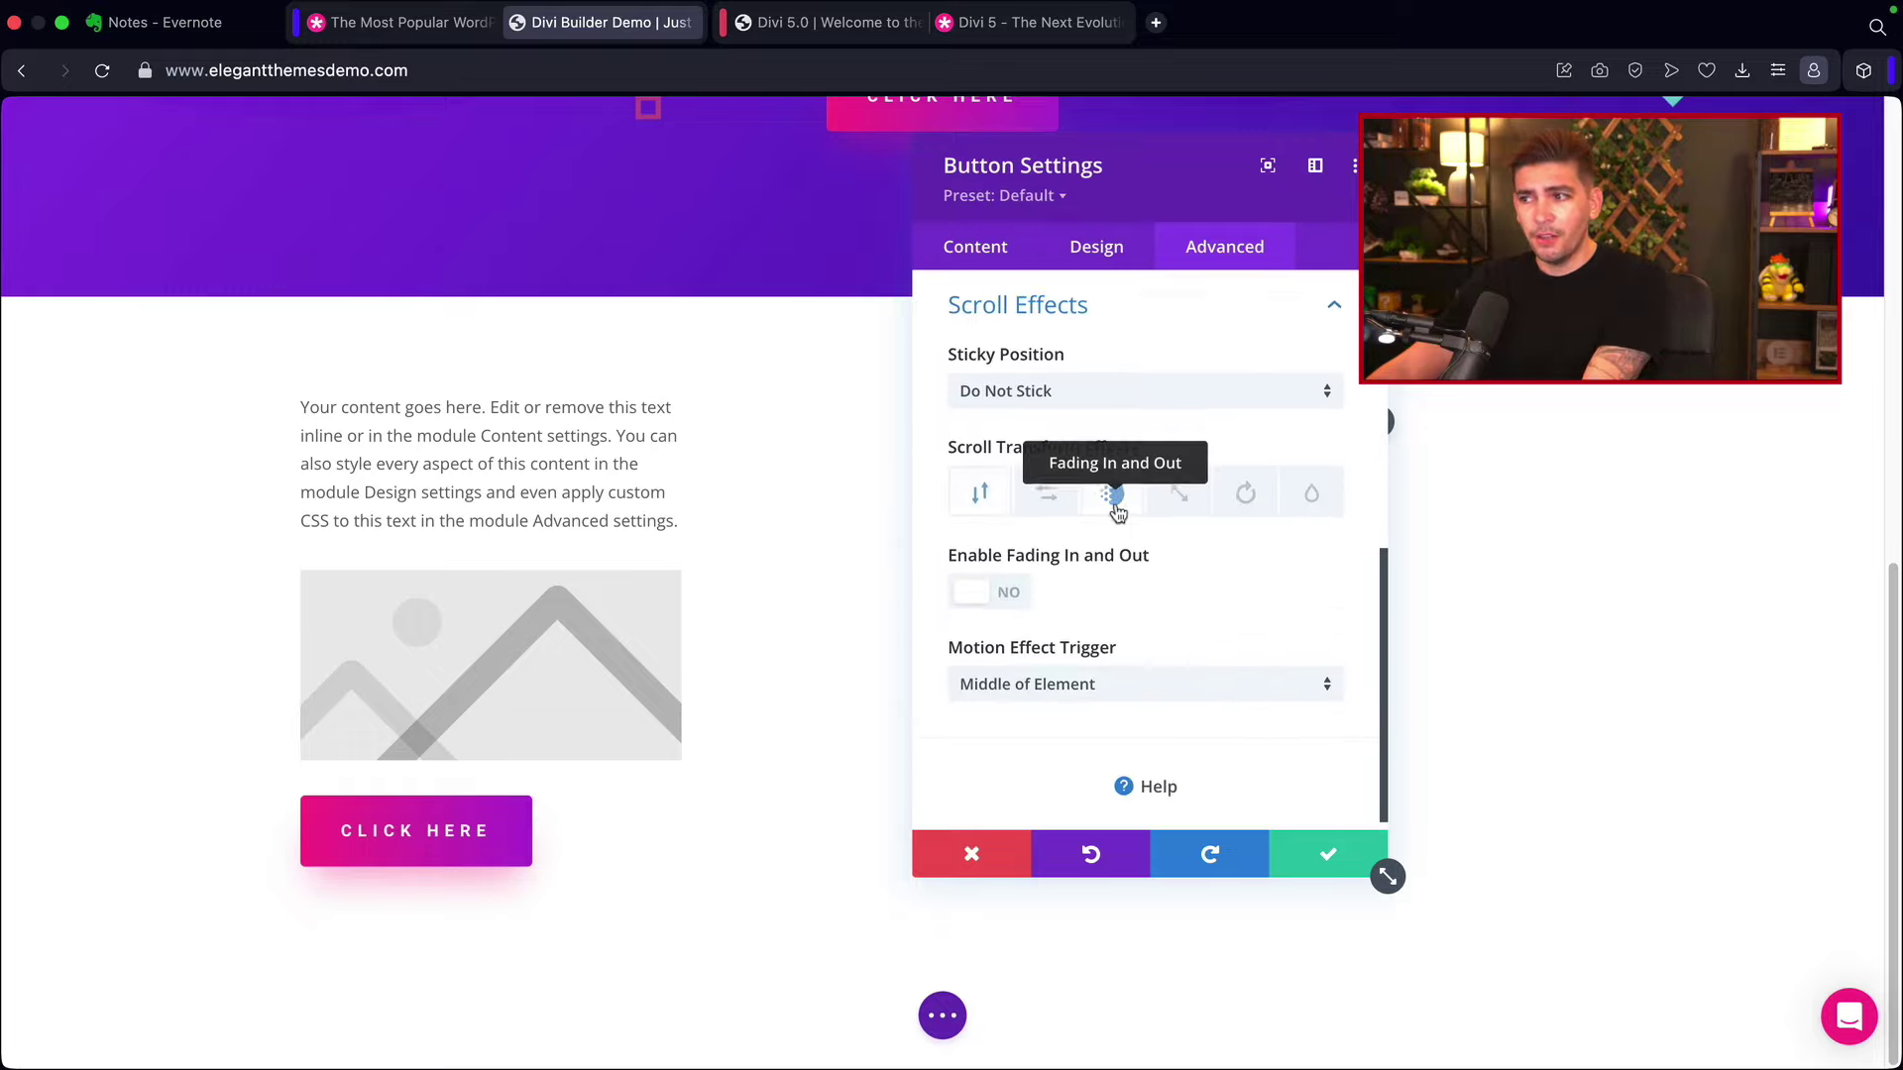
pyautogui.click(1013, 590)
pyautogui.scroll(3, 1098, 495)
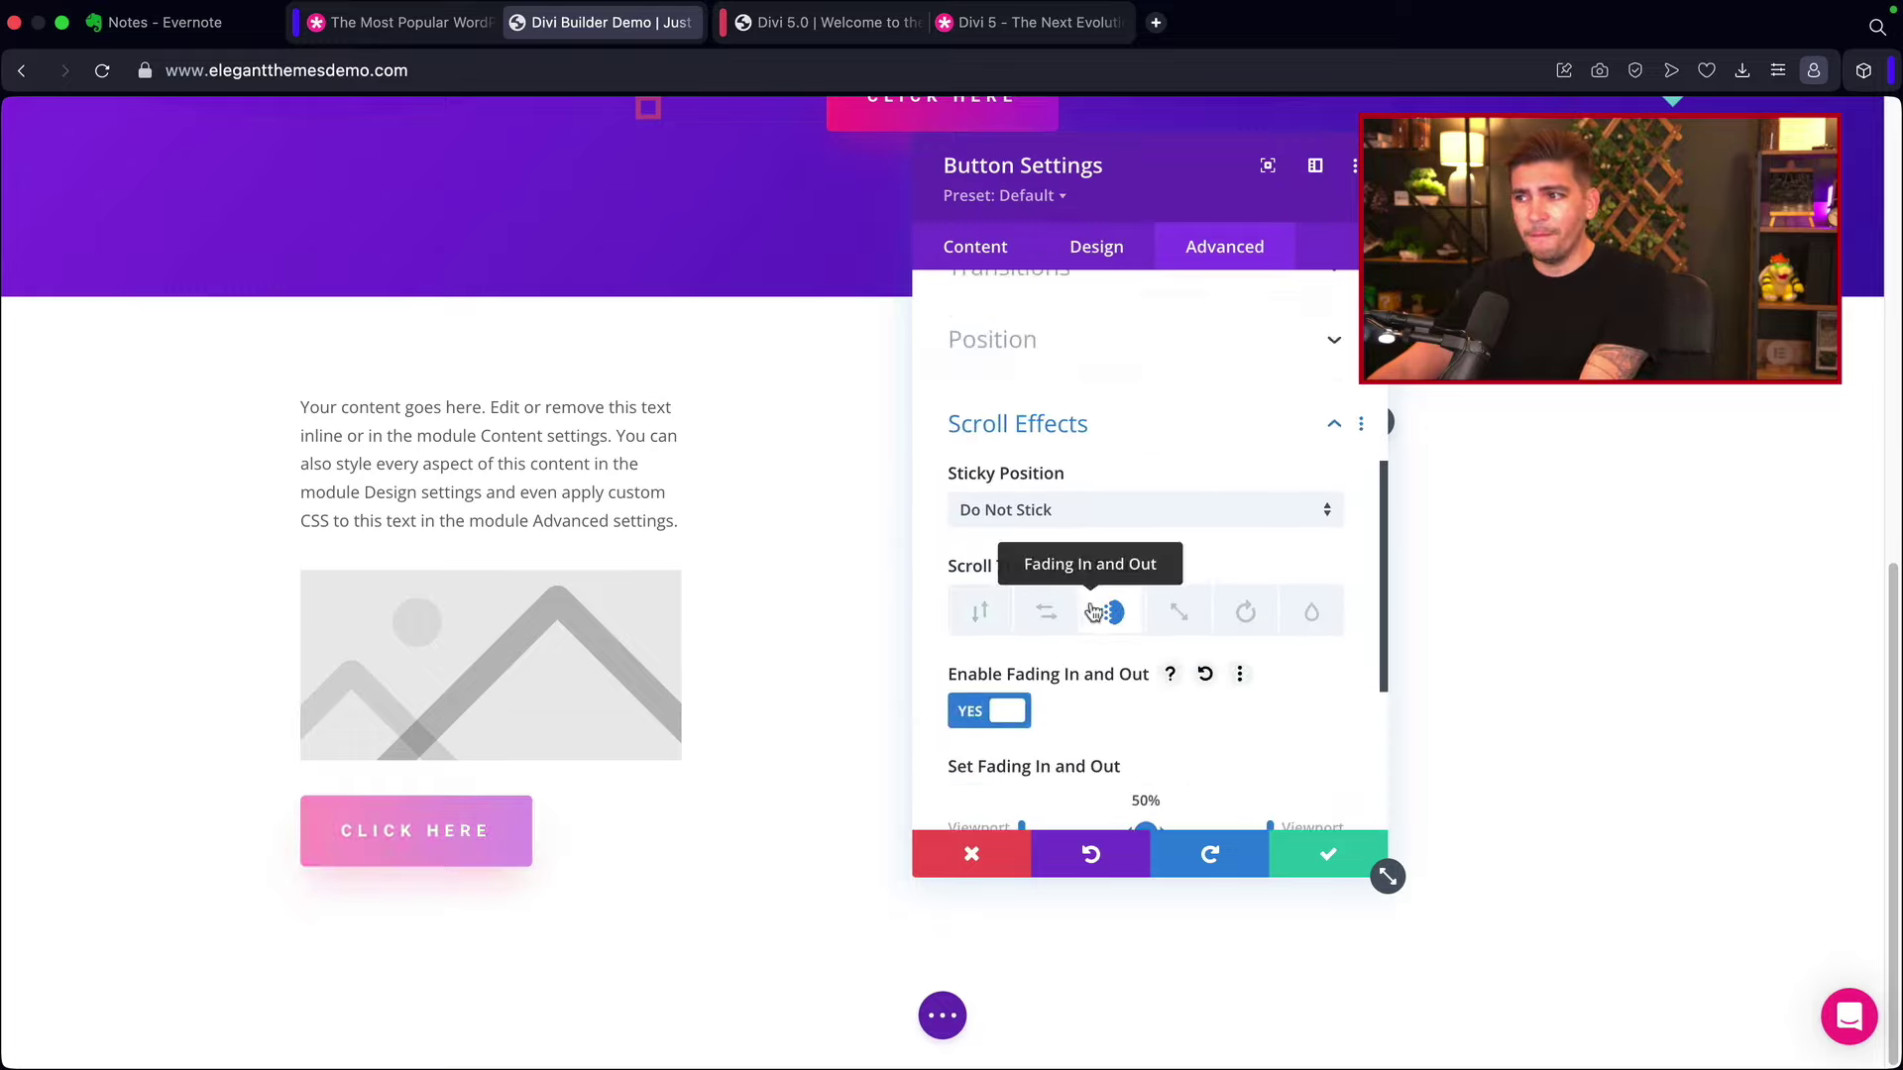
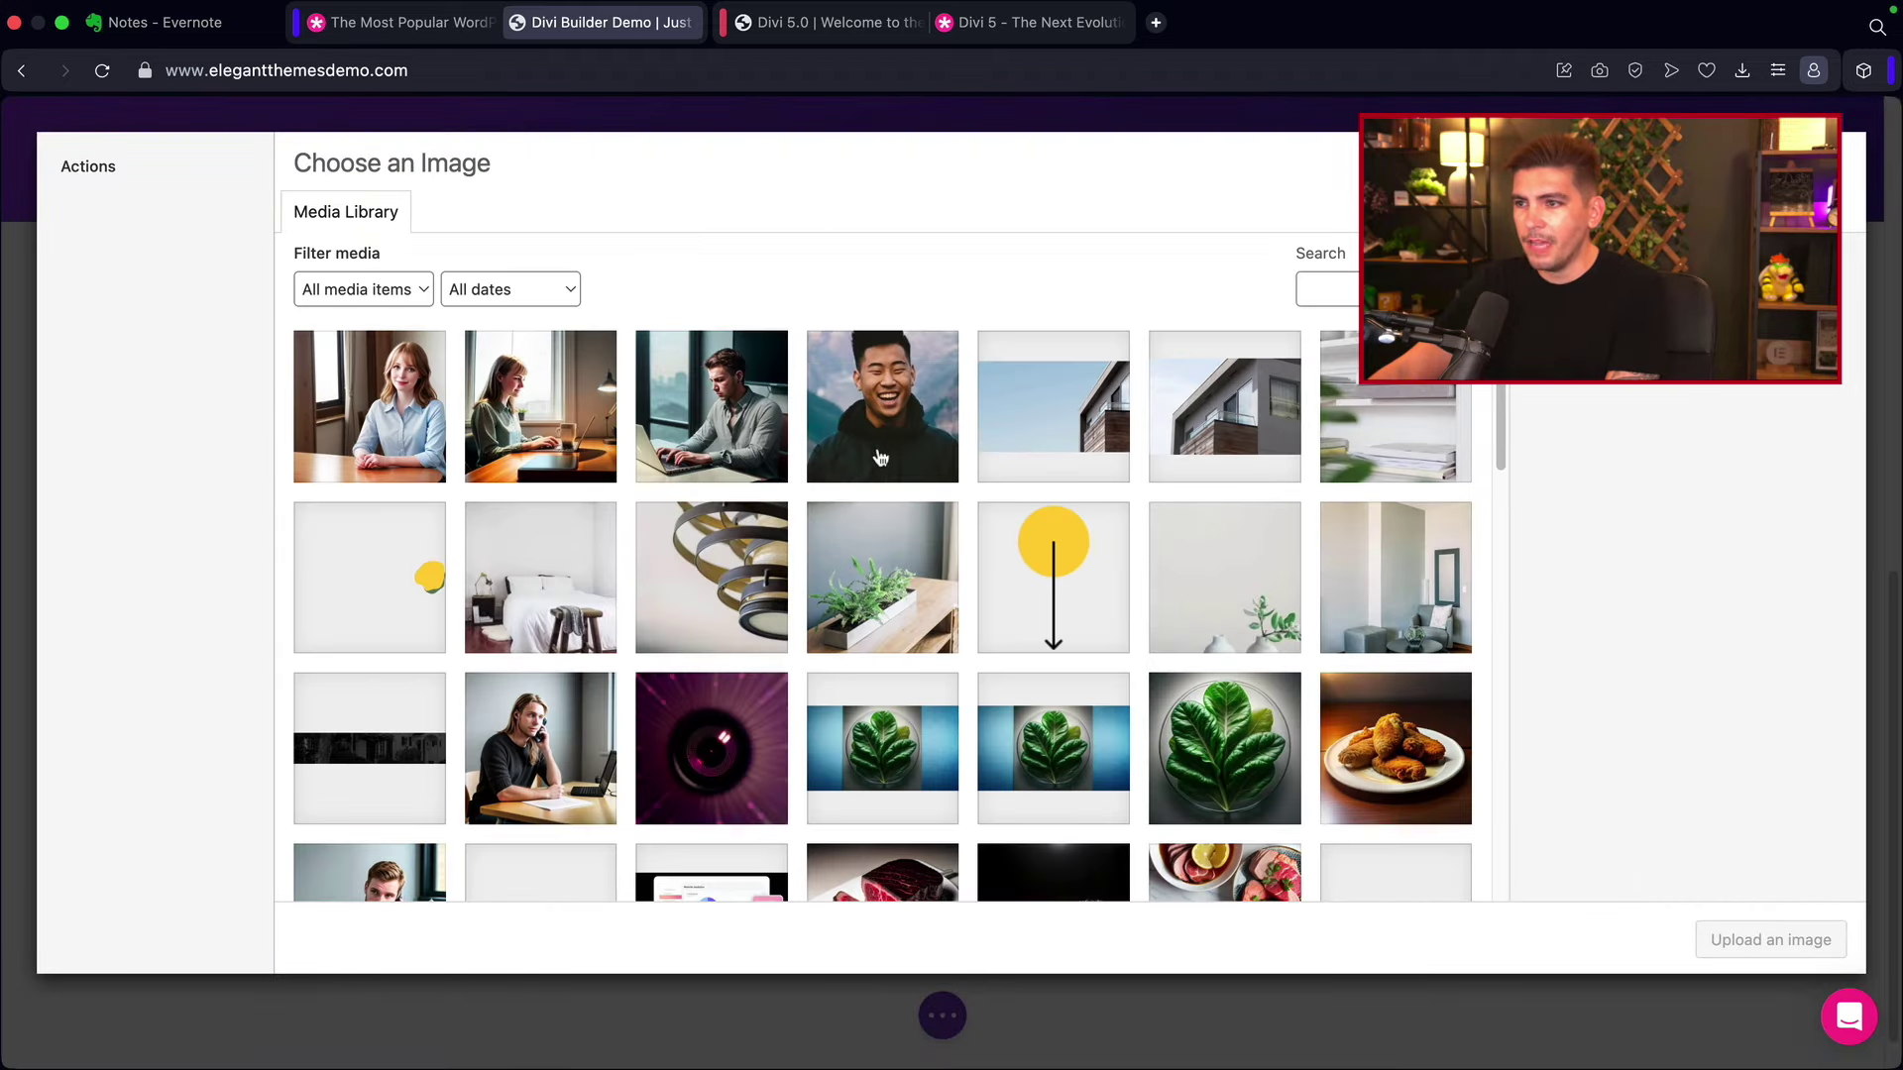
# - Insert the desk photo into the left image module, save it, and open the premade layout library
pyautogui.click(1700, 928)
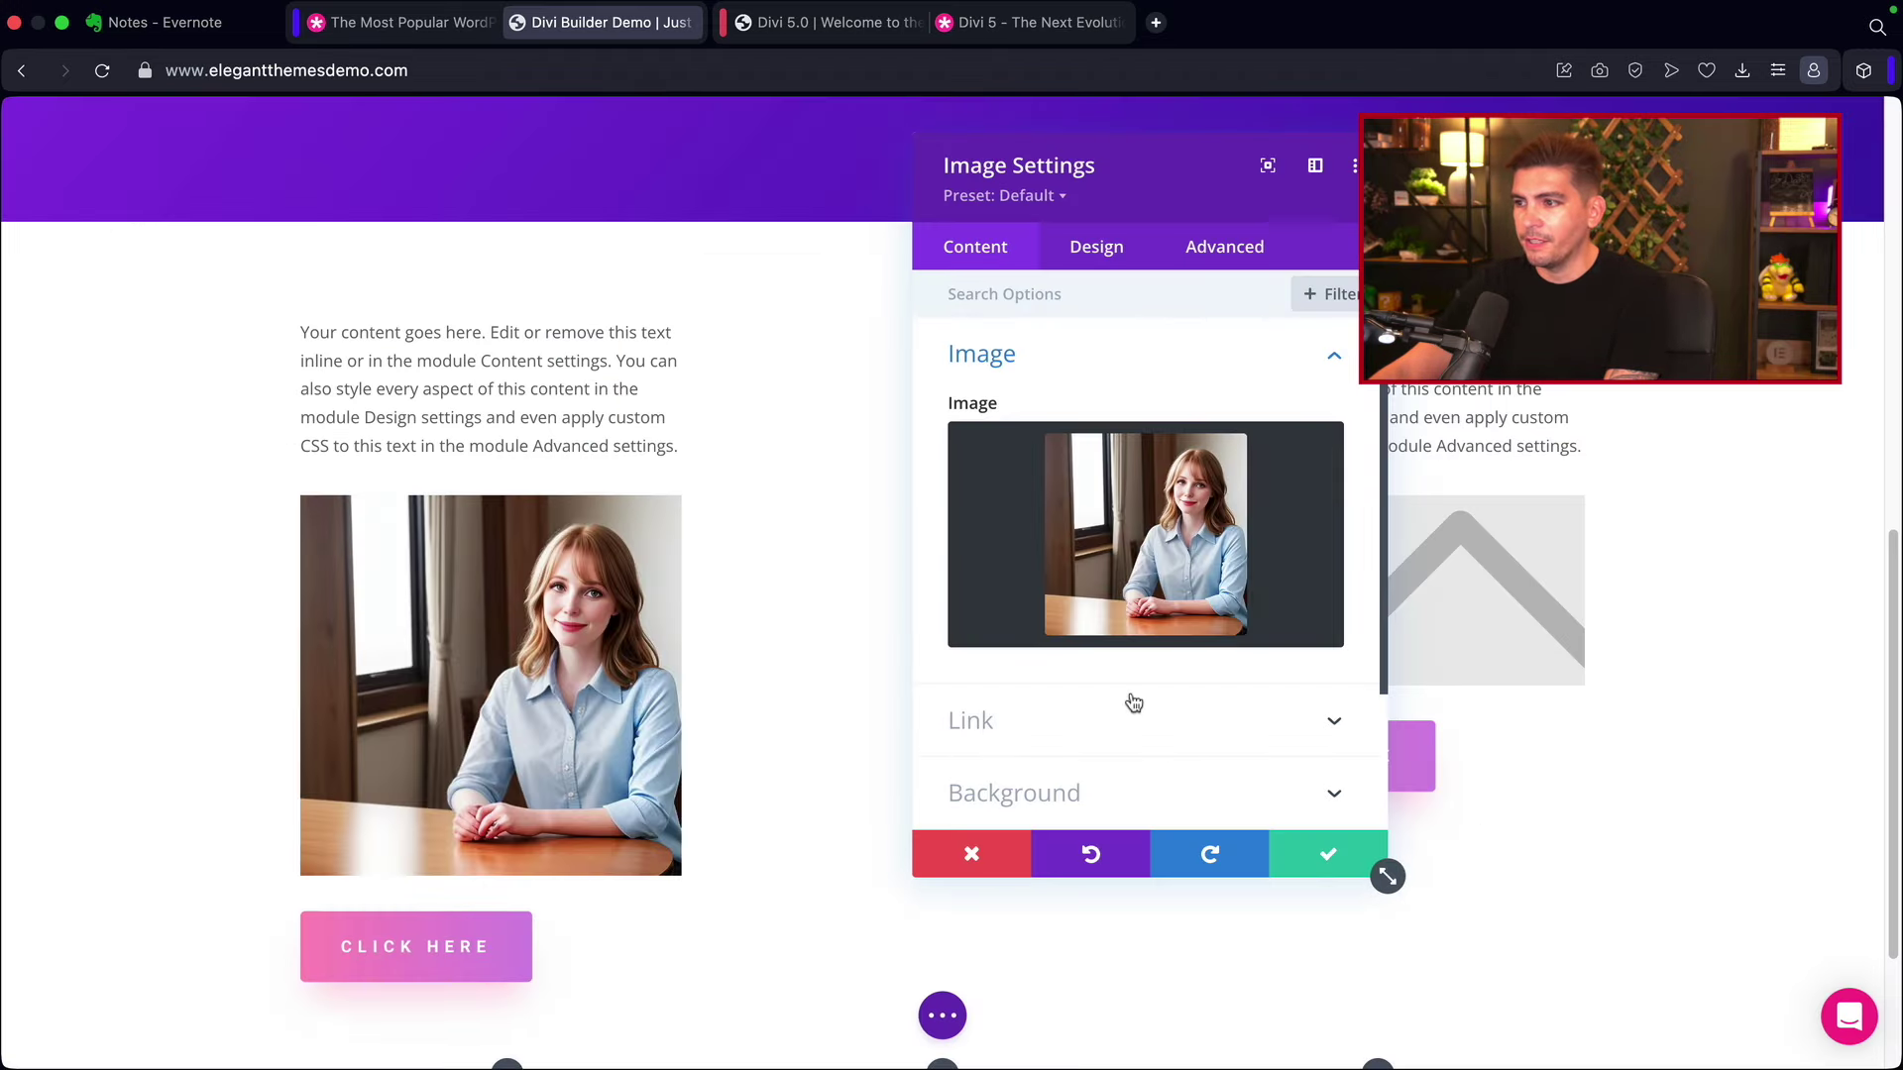
pyautogui.click(1327, 854)
pyautogui.scroll(-3, 1040, 782)
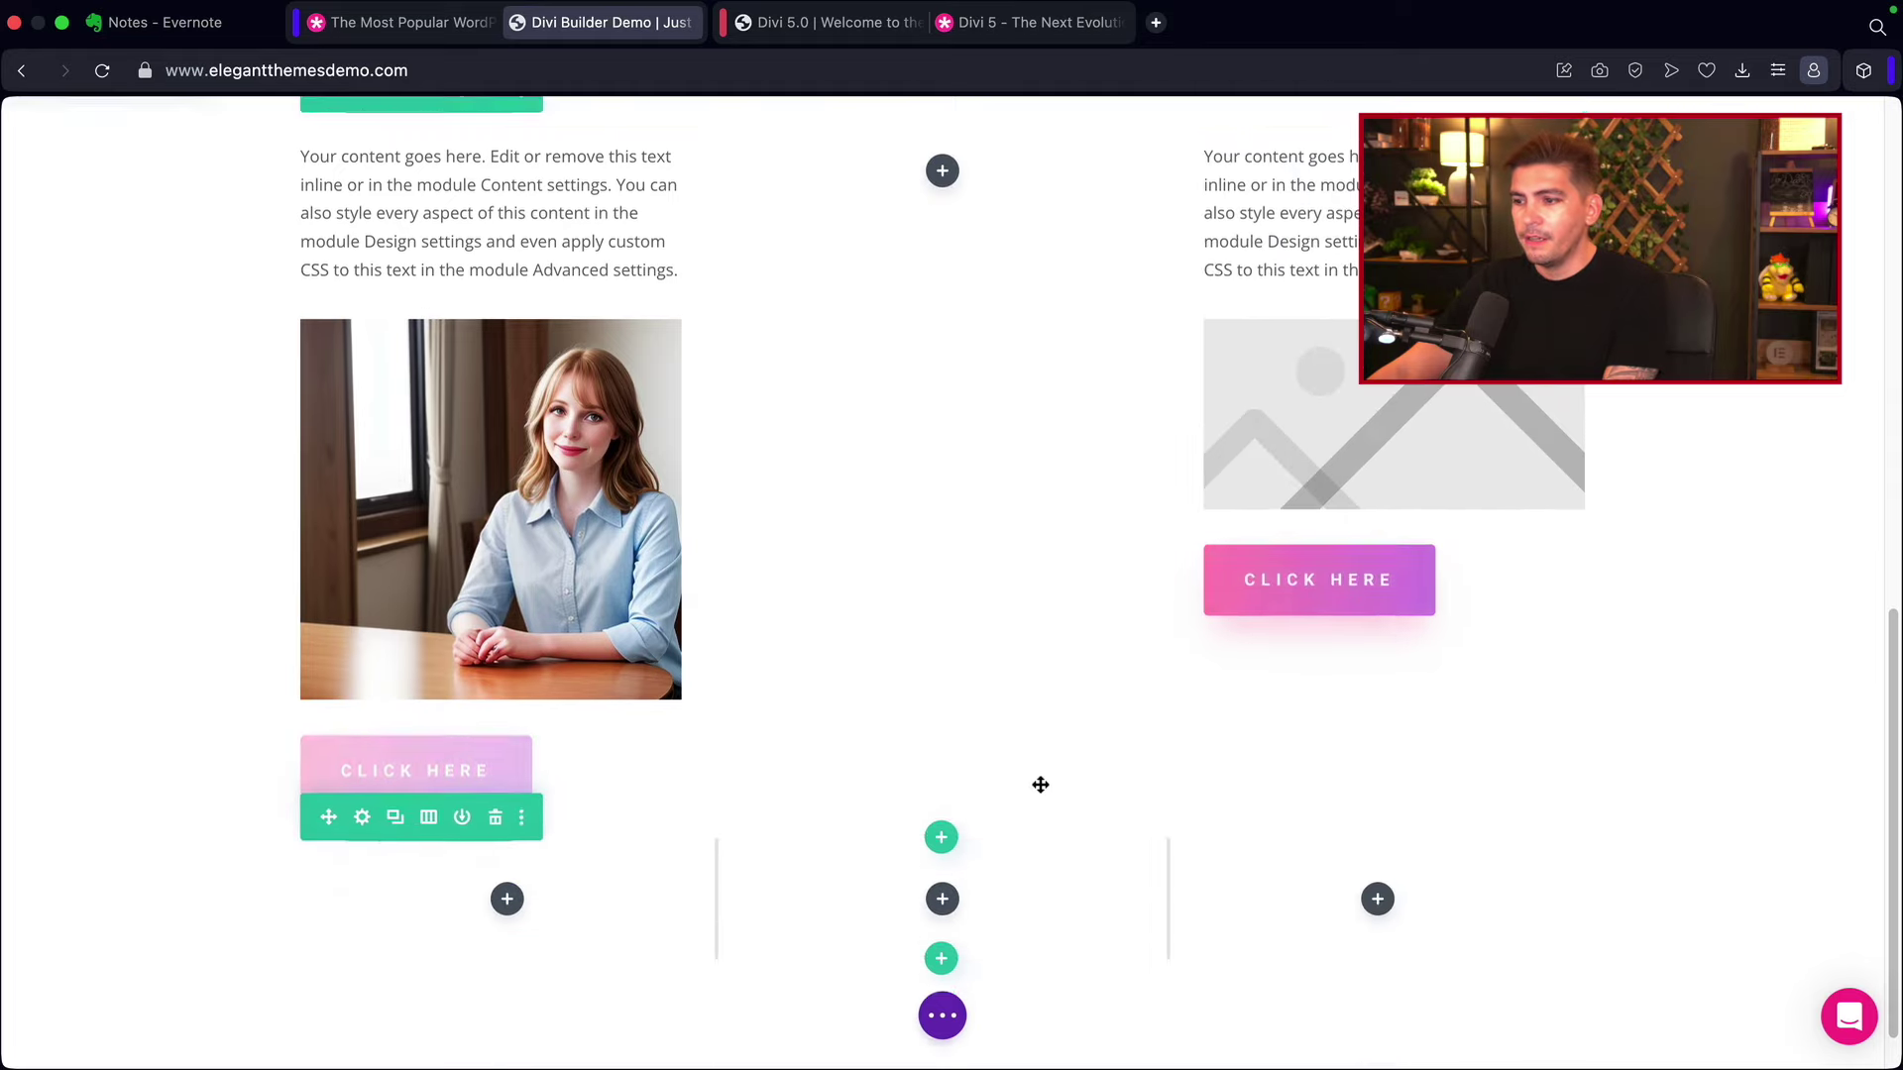
pyautogui.click(942, 1021)
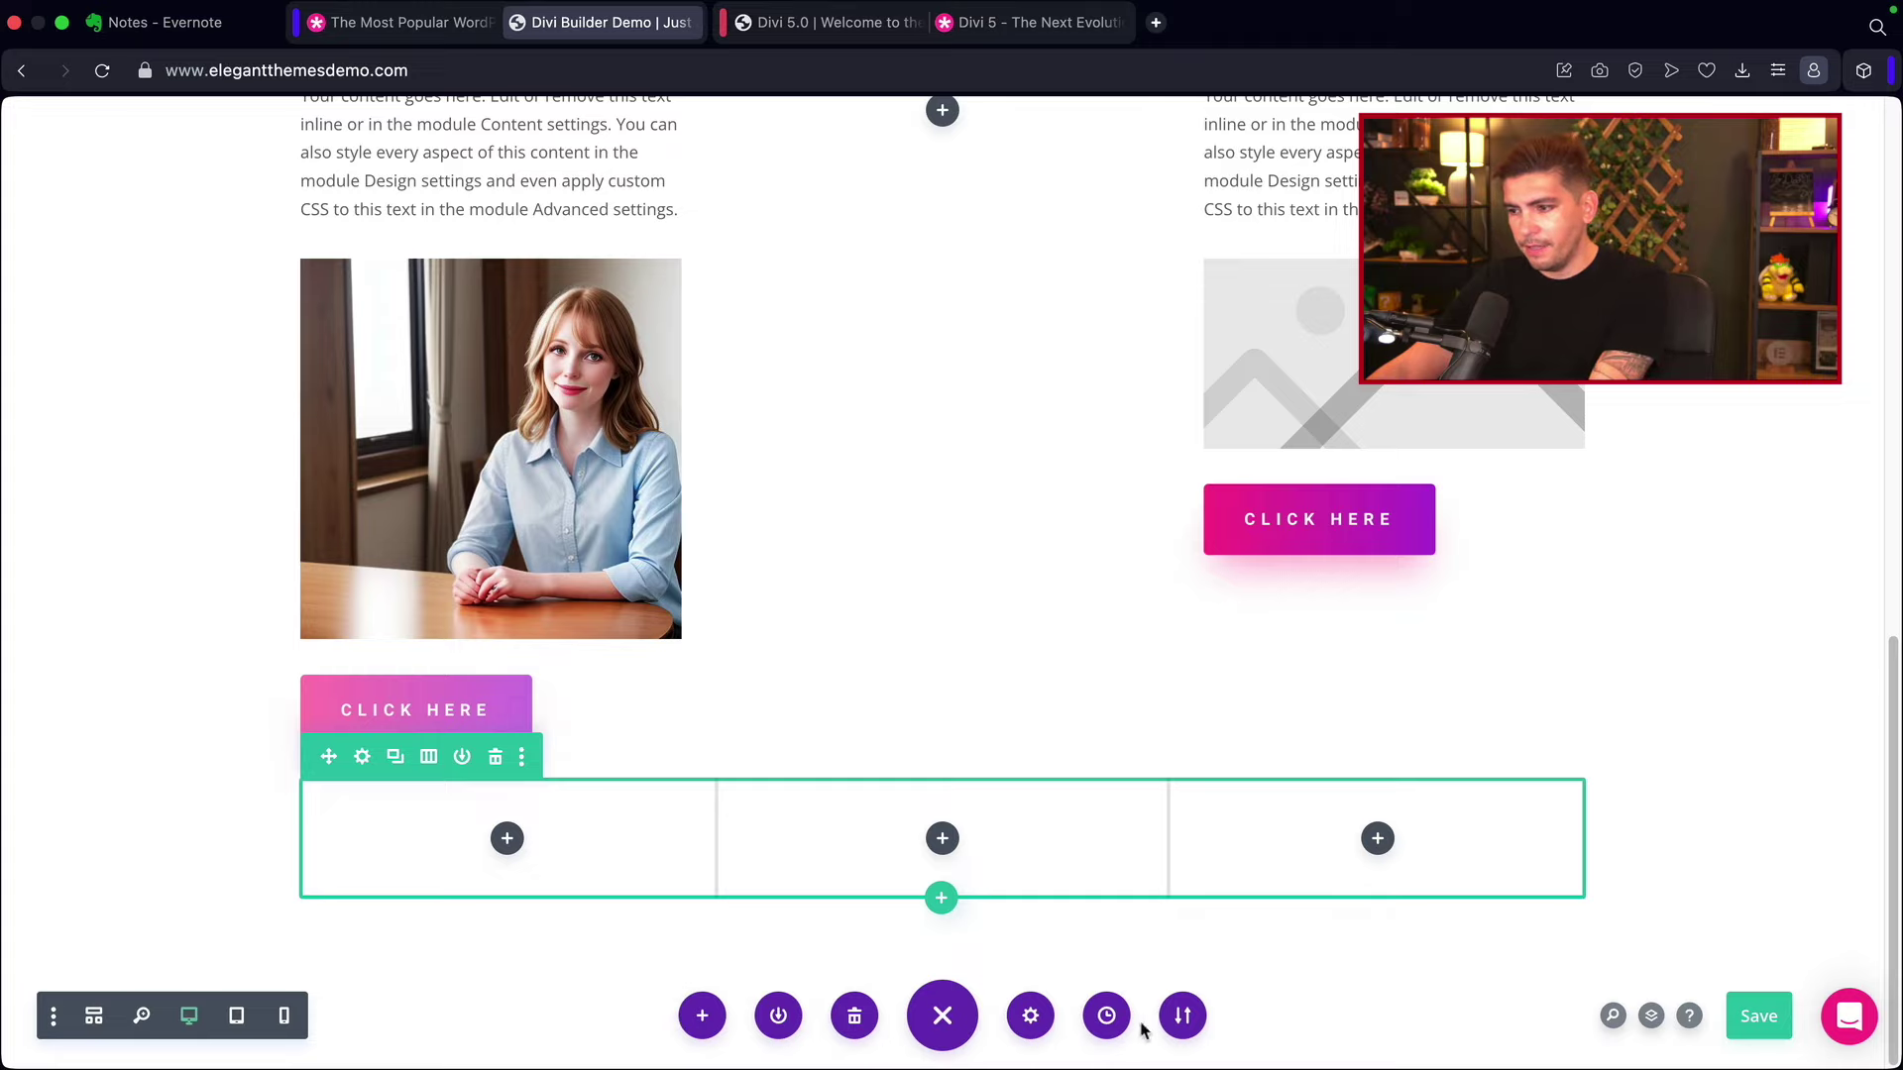
pyautogui.click(702, 1015)
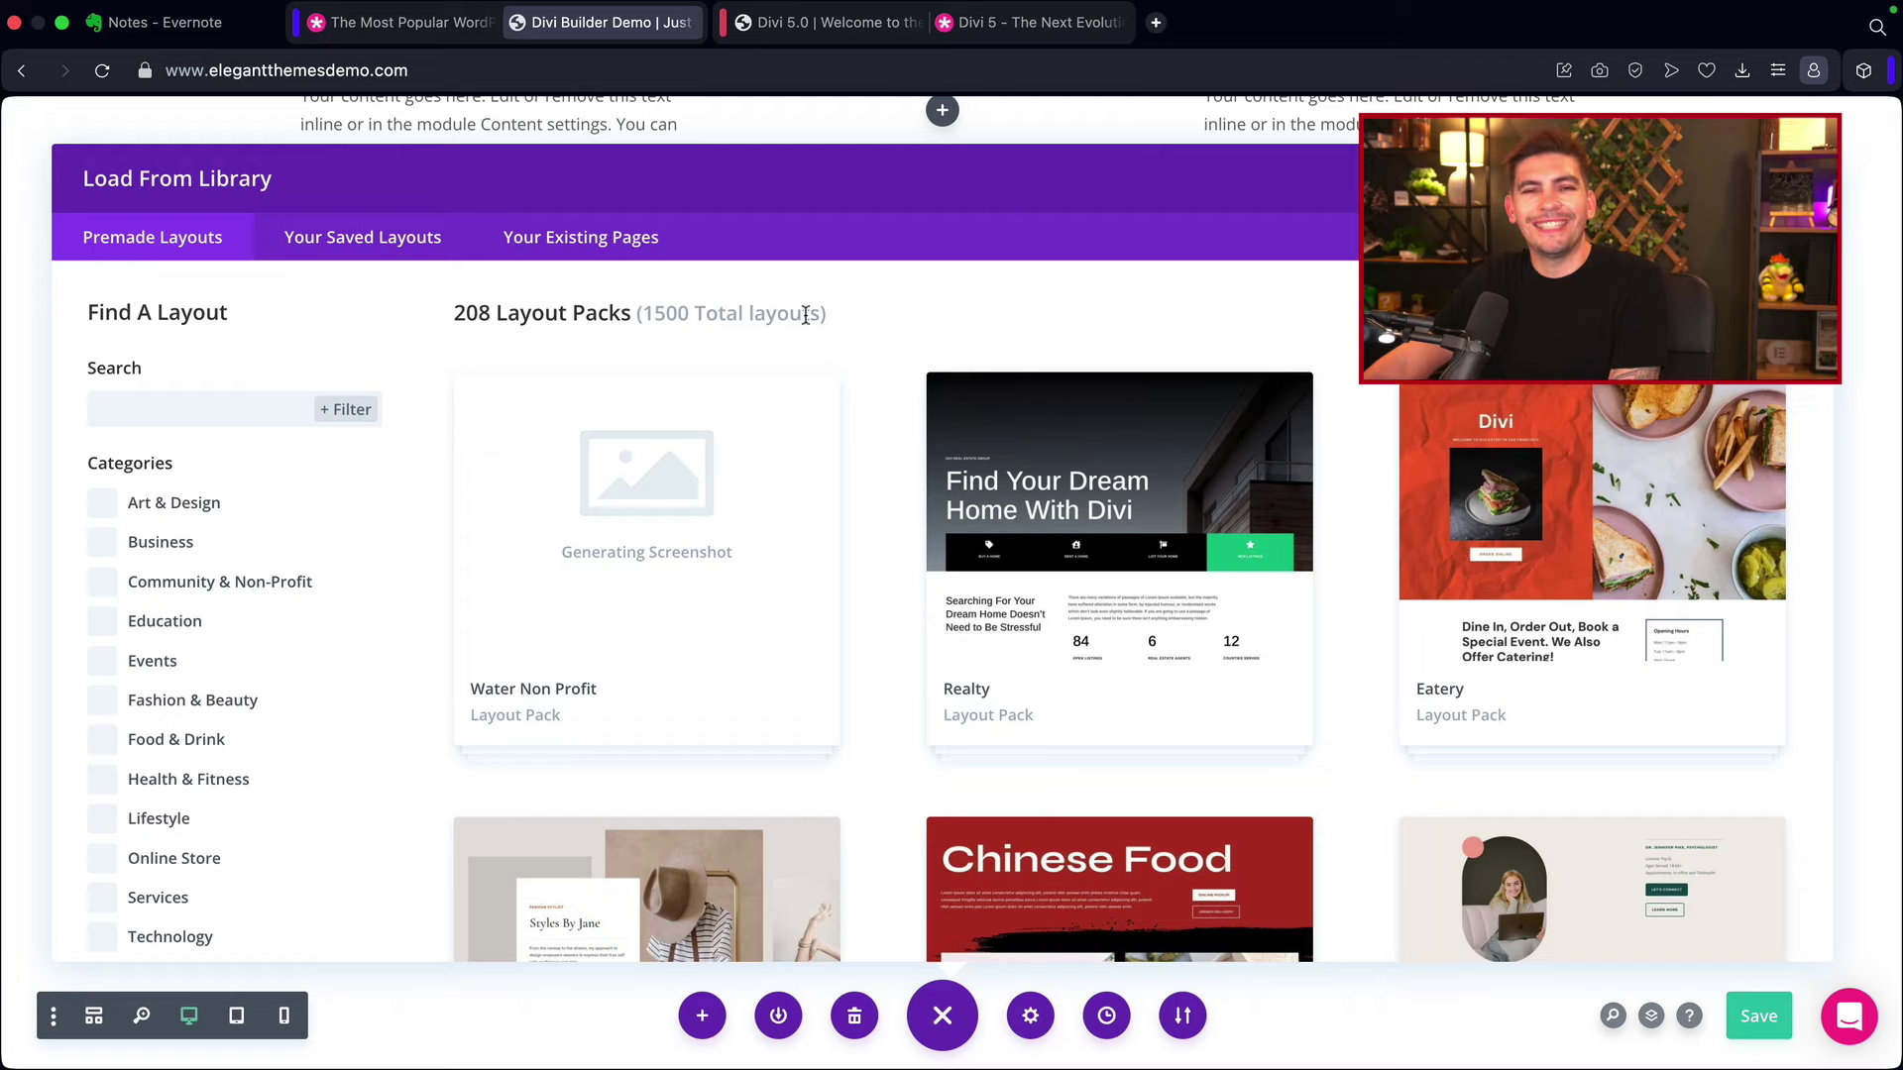
# - Browse the SEO Specialist layout pack's details, then return to the grid of layout packs
pyautogui.scroll(-15, 830, 659)
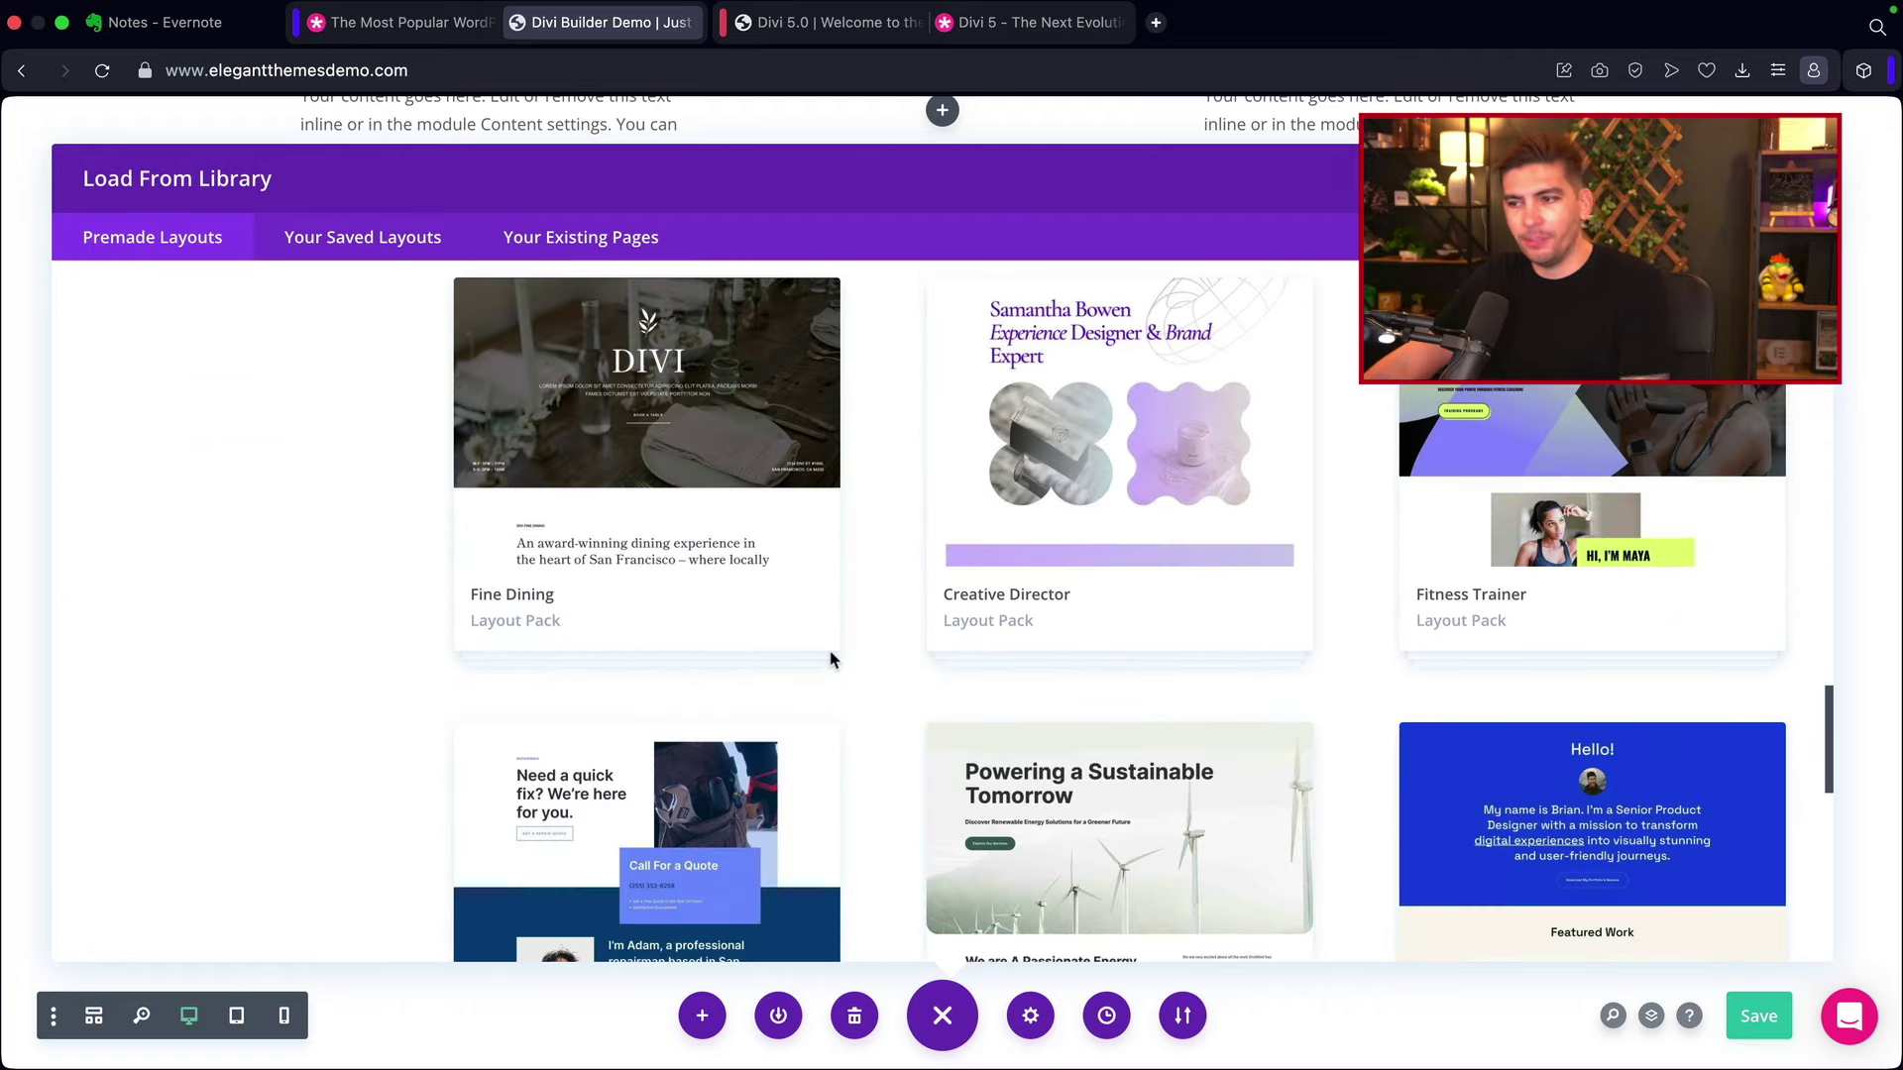
pyautogui.scroll(-5, 830, 659)
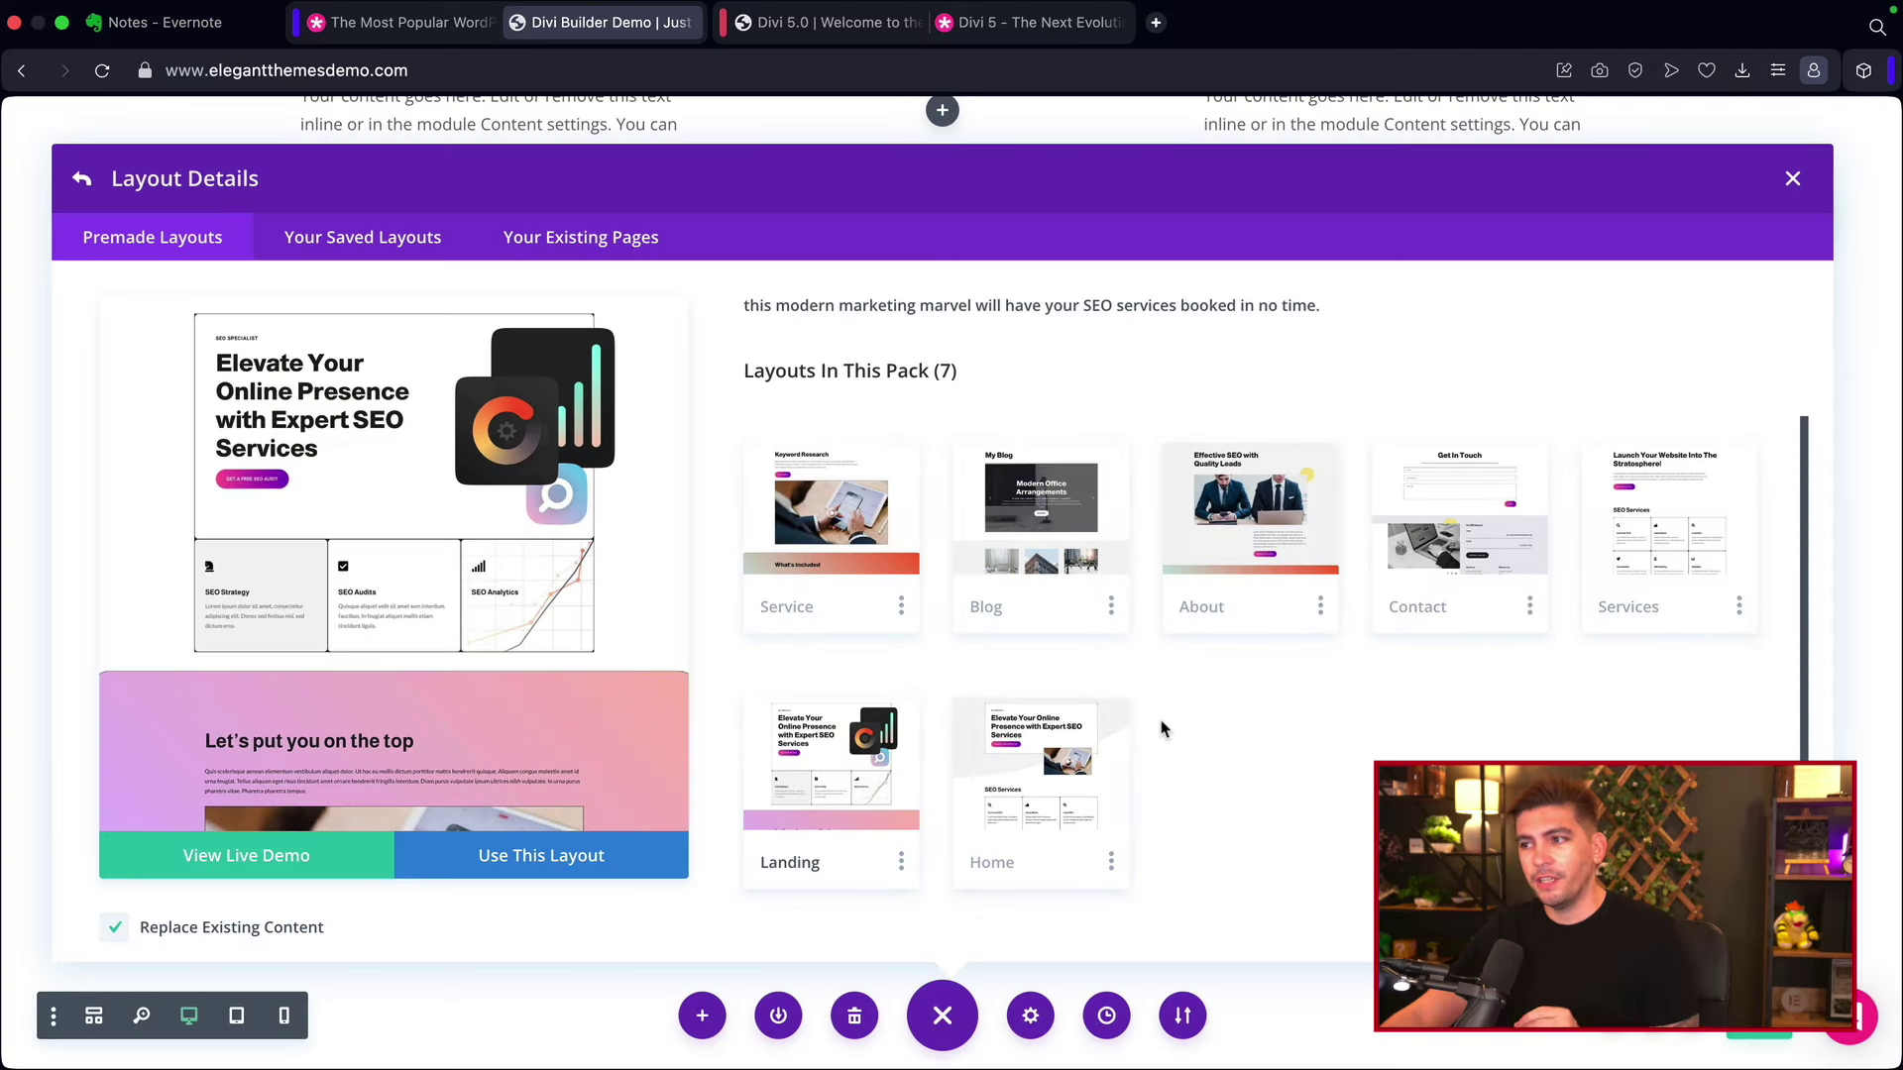
pyautogui.scroll(1, 1163, 728)
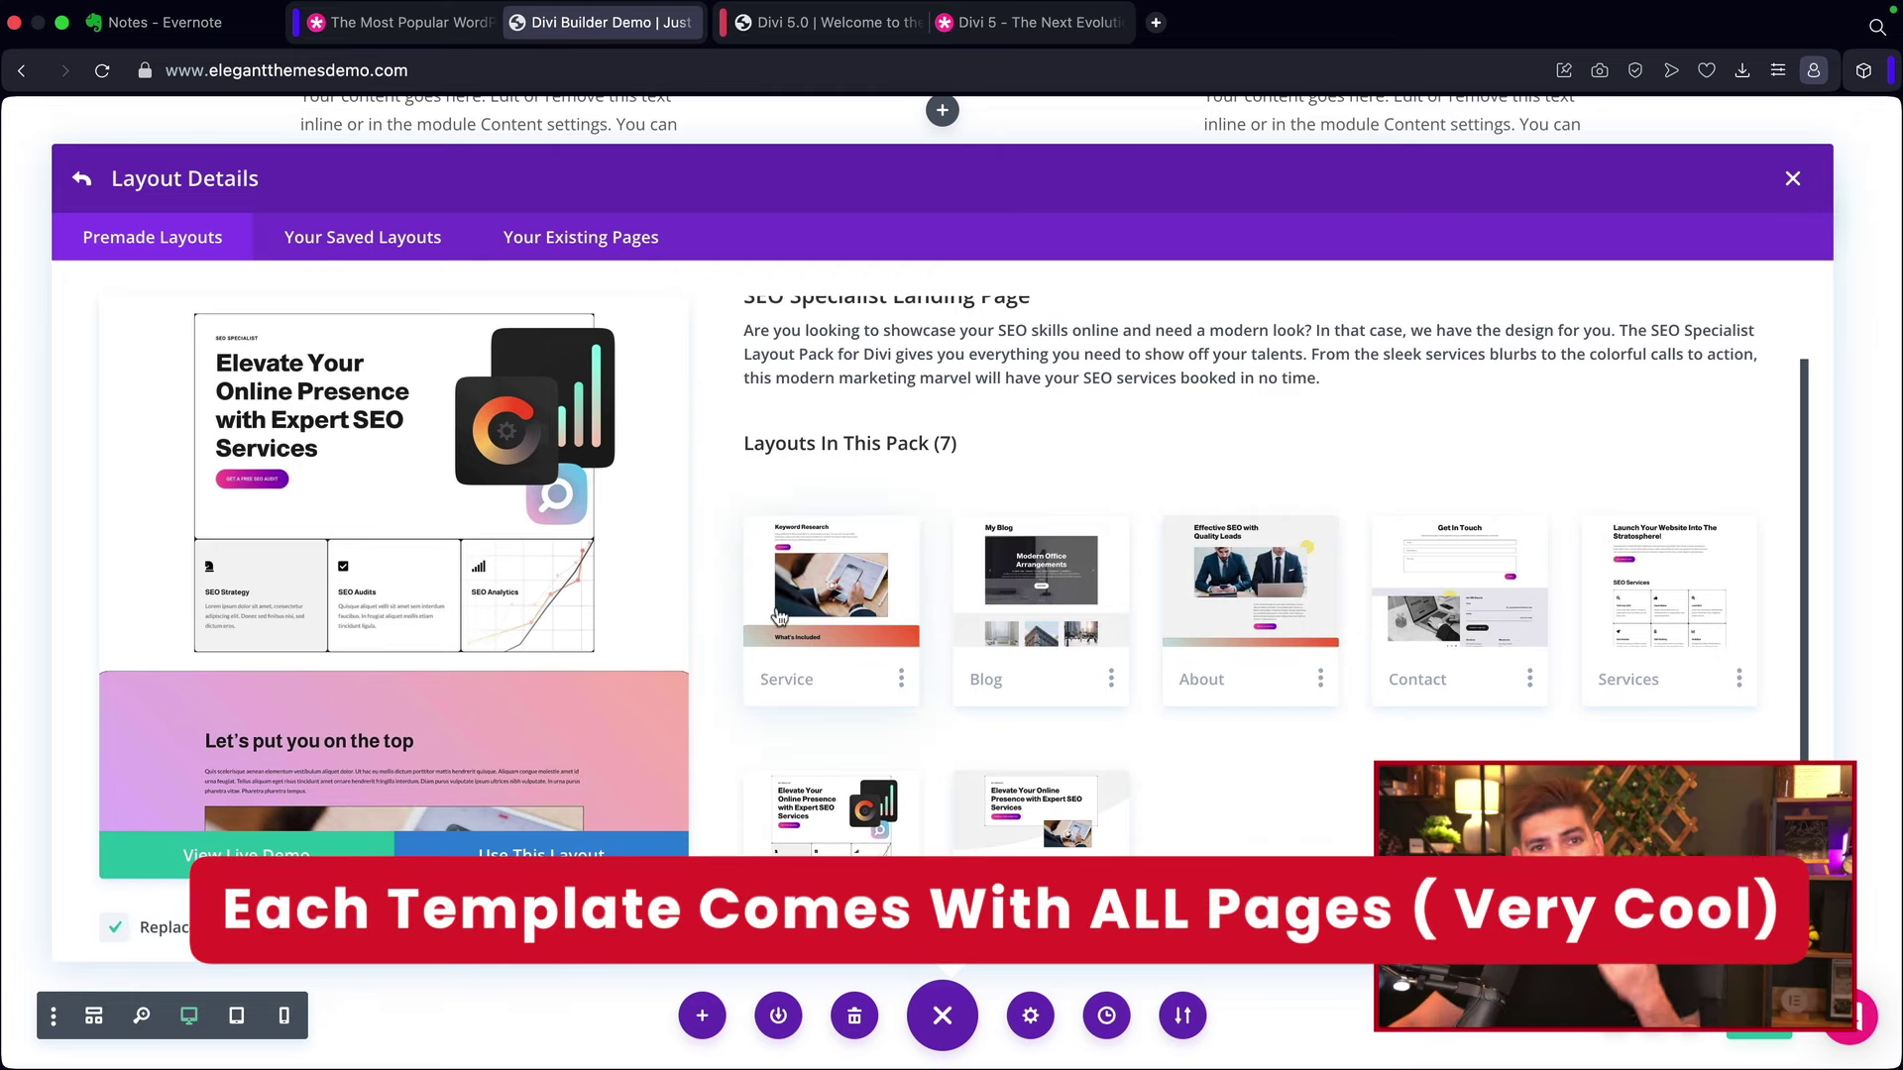
pyautogui.scroll(-1, 1308, 649)
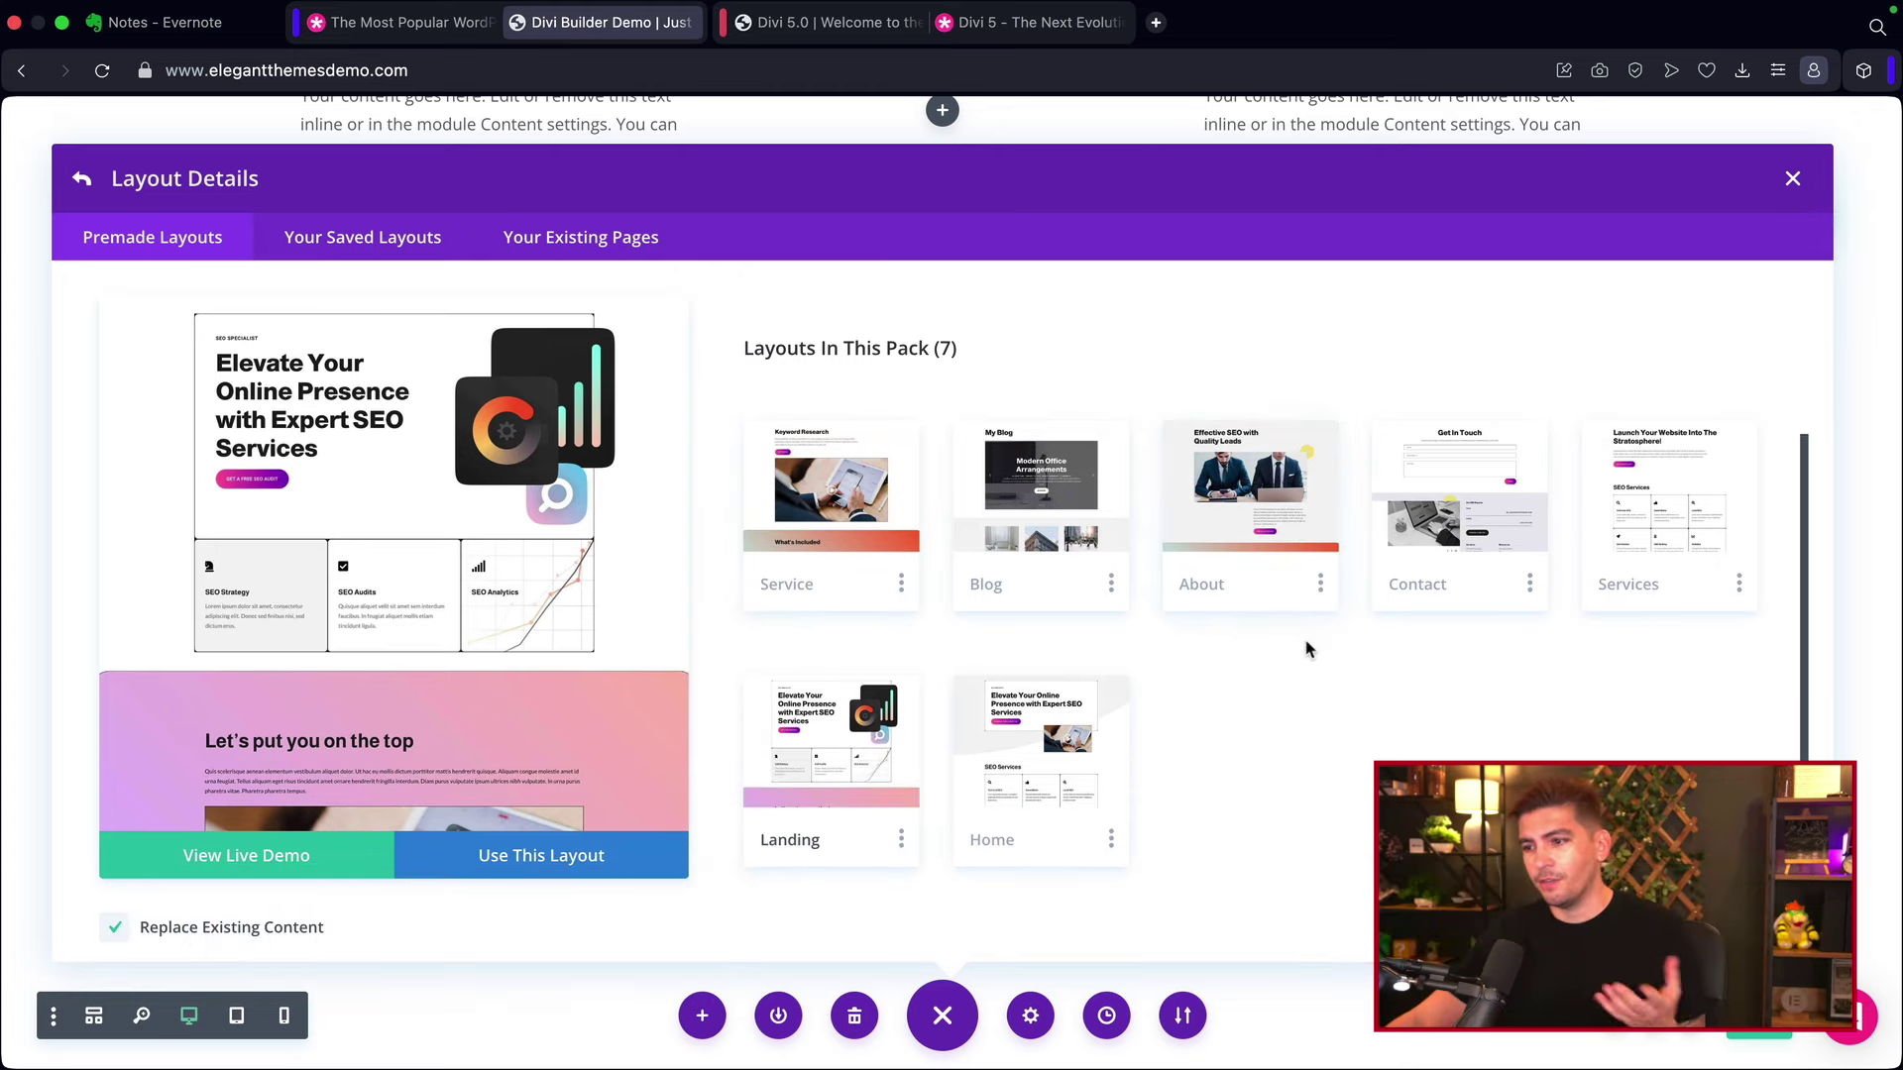
pyautogui.scroll(2, 925, 763)
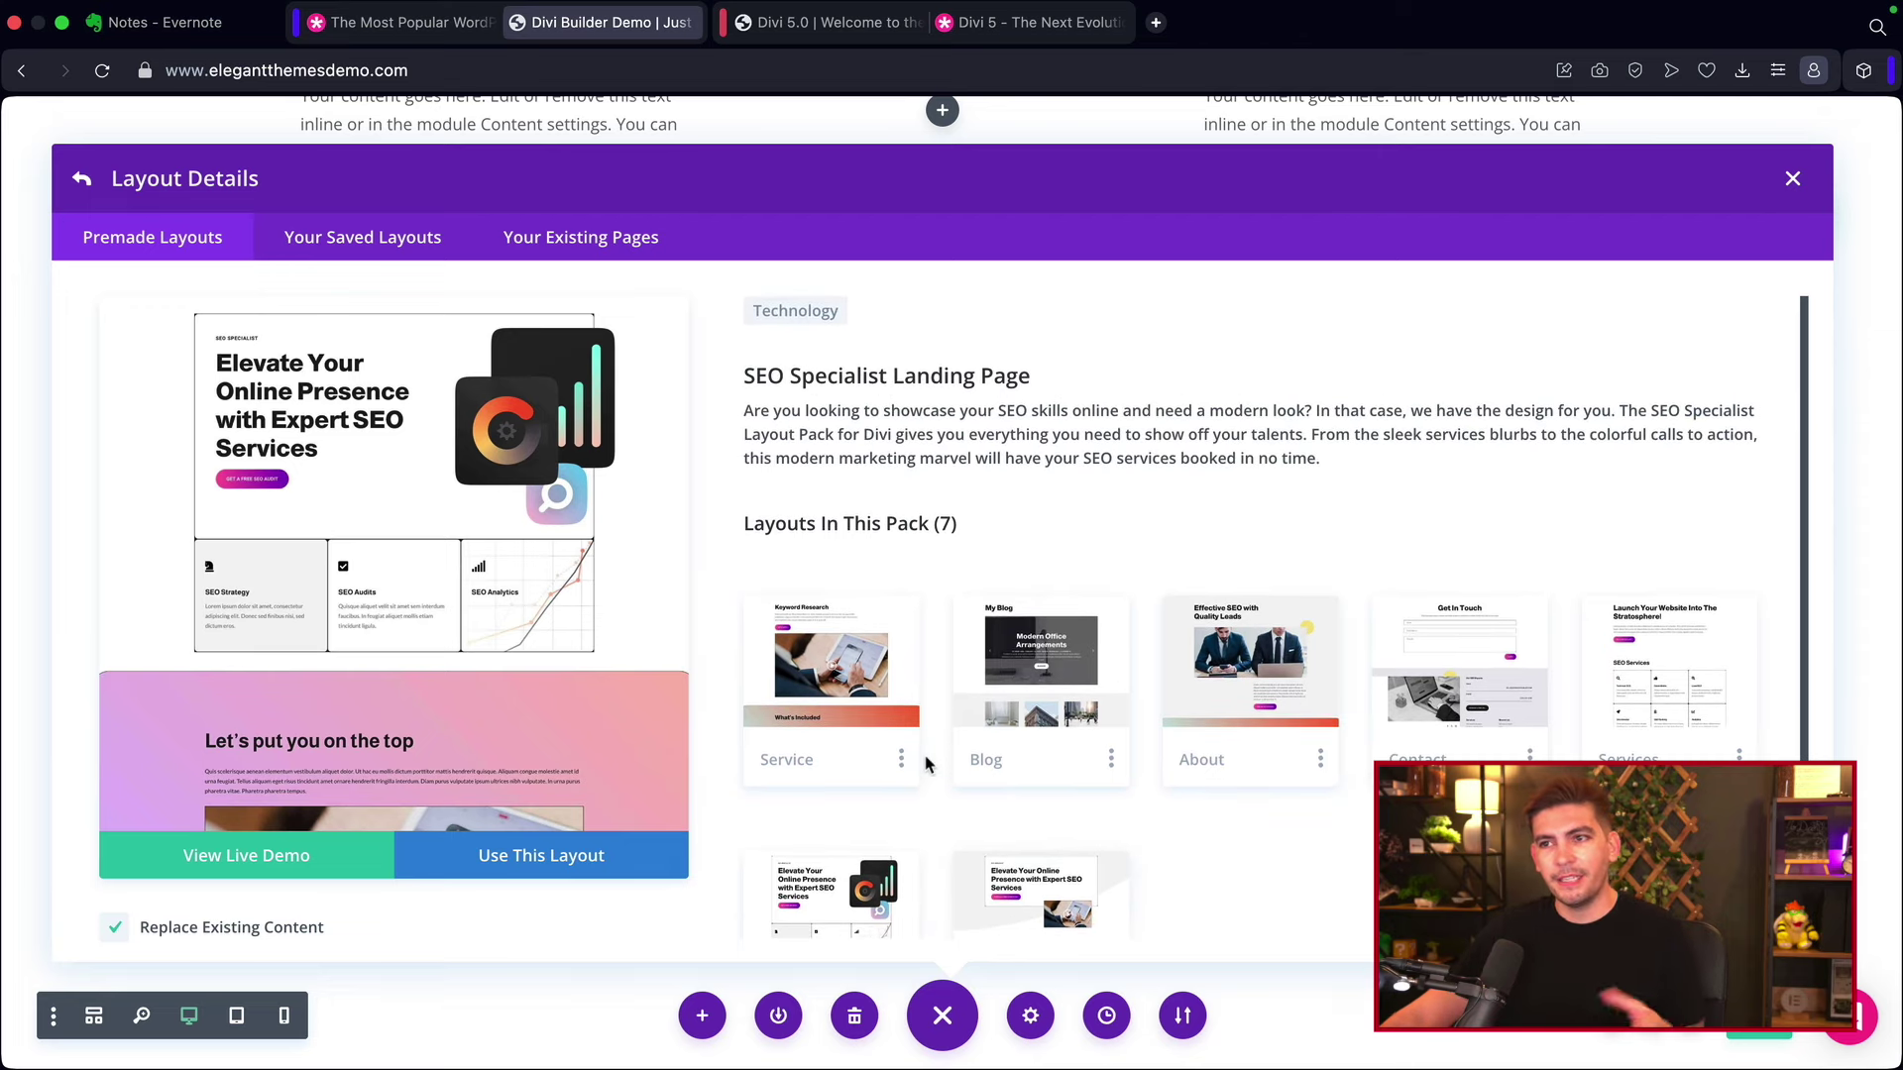
pyautogui.click(1790, 181)
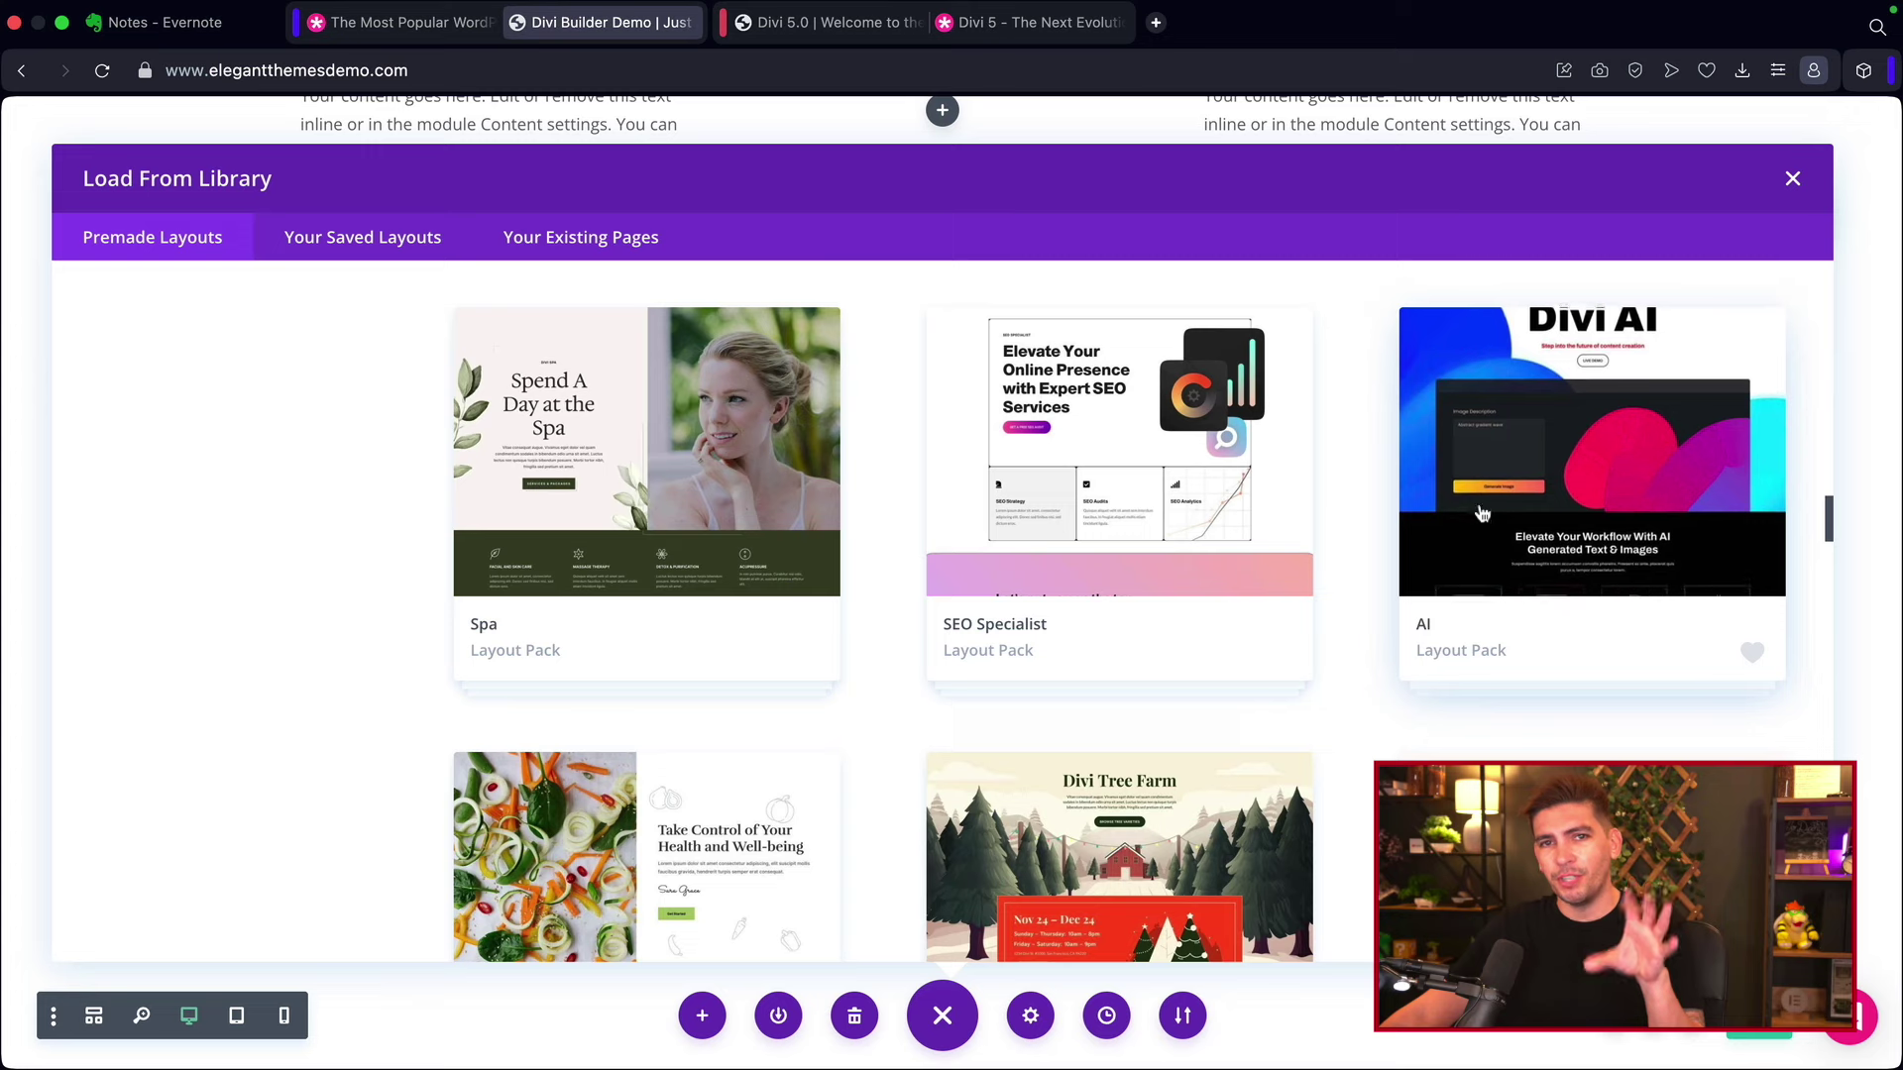
# - Open the Divi AI layout pack and choose its Landing layout for the page
pyautogui.scroll(-2, 1483, 510)
pyautogui.scroll(1, 1483, 511)
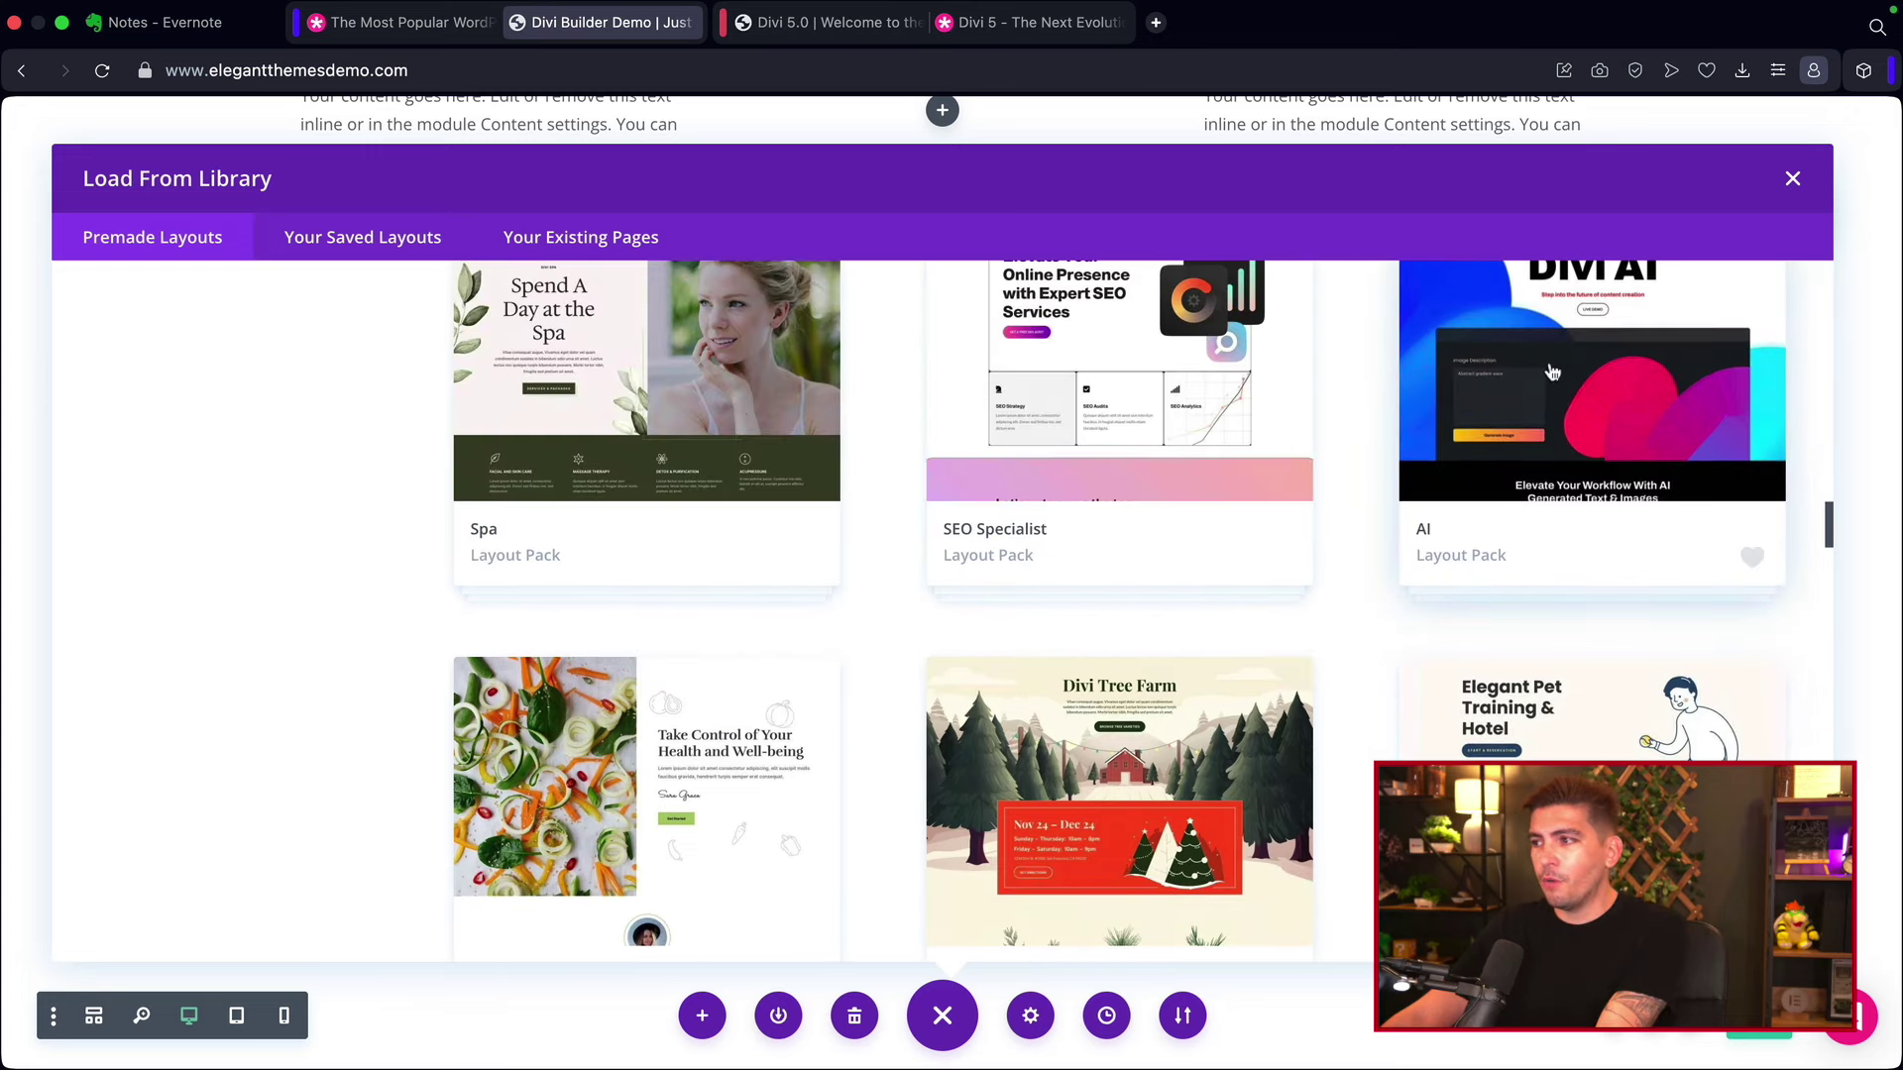
pyautogui.click(1484, 515)
pyautogui.scroll(-3, 922, 713)
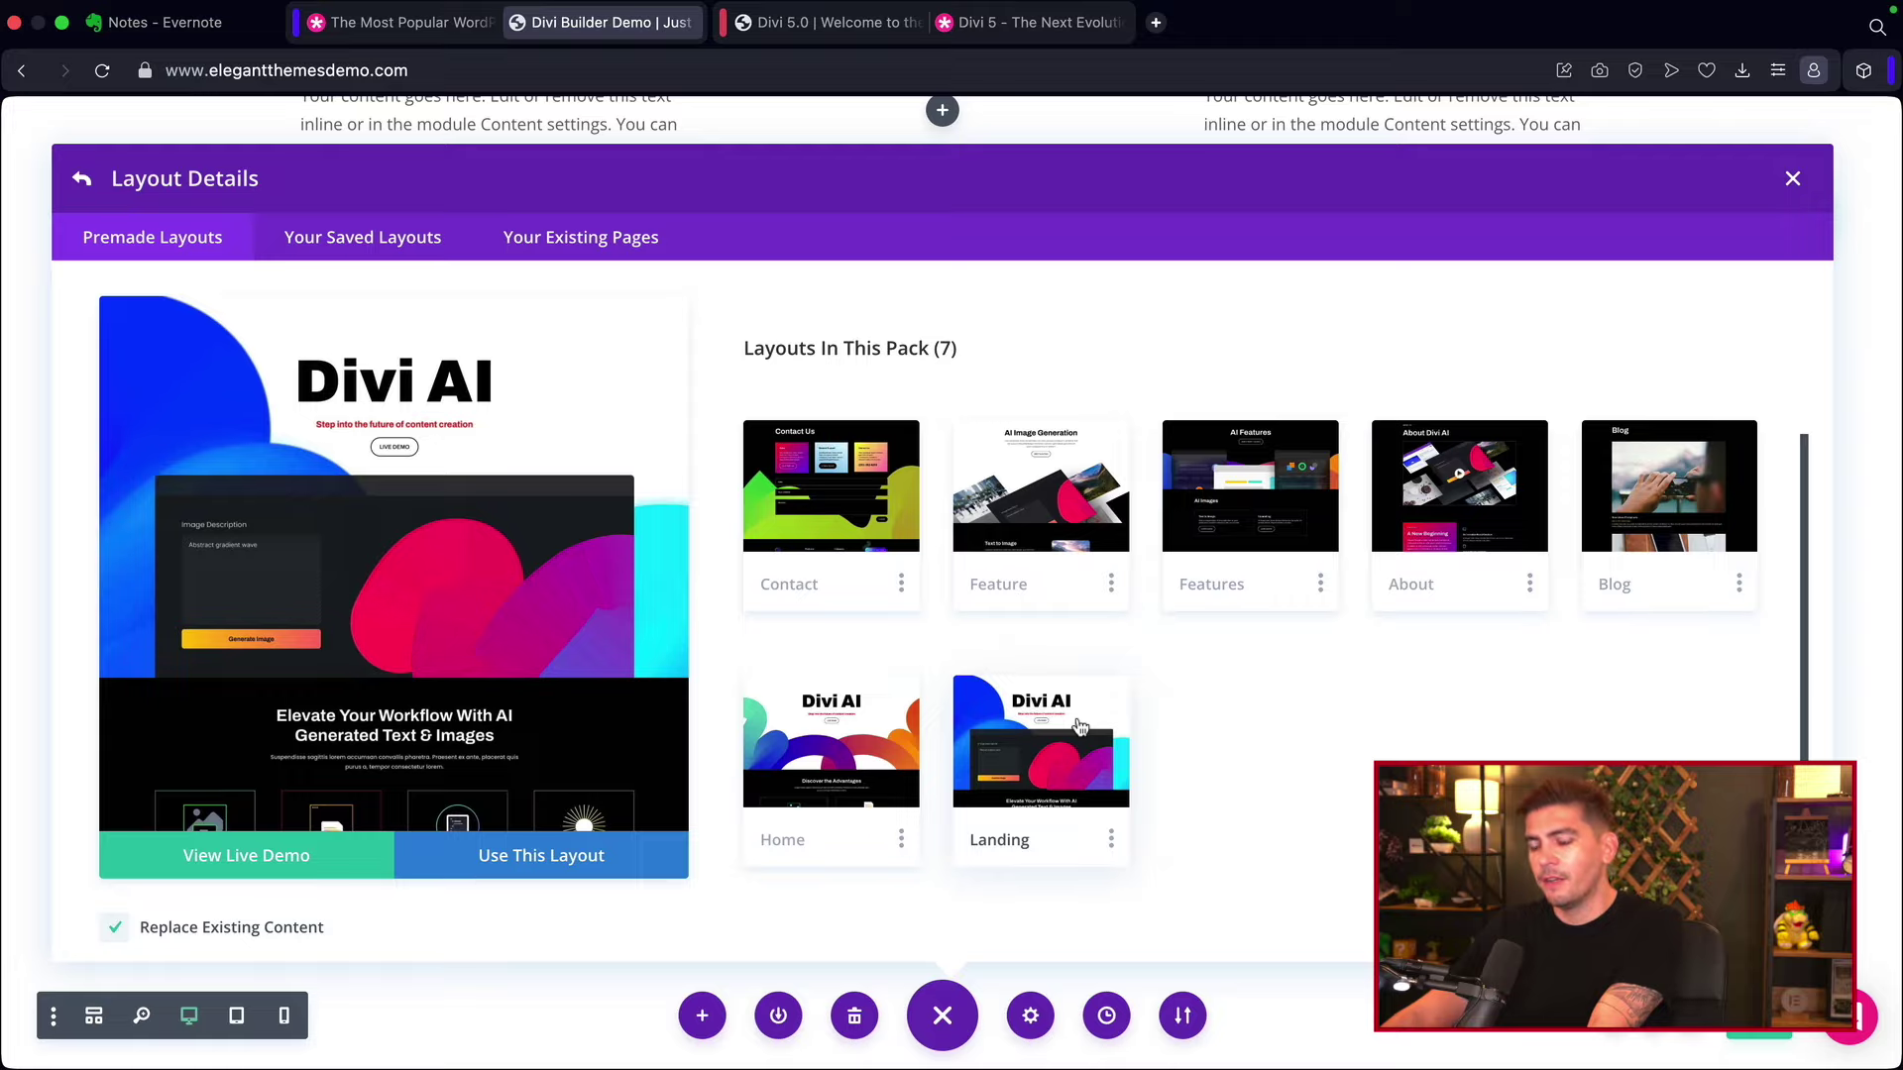
pyautogui.click(600, 860)
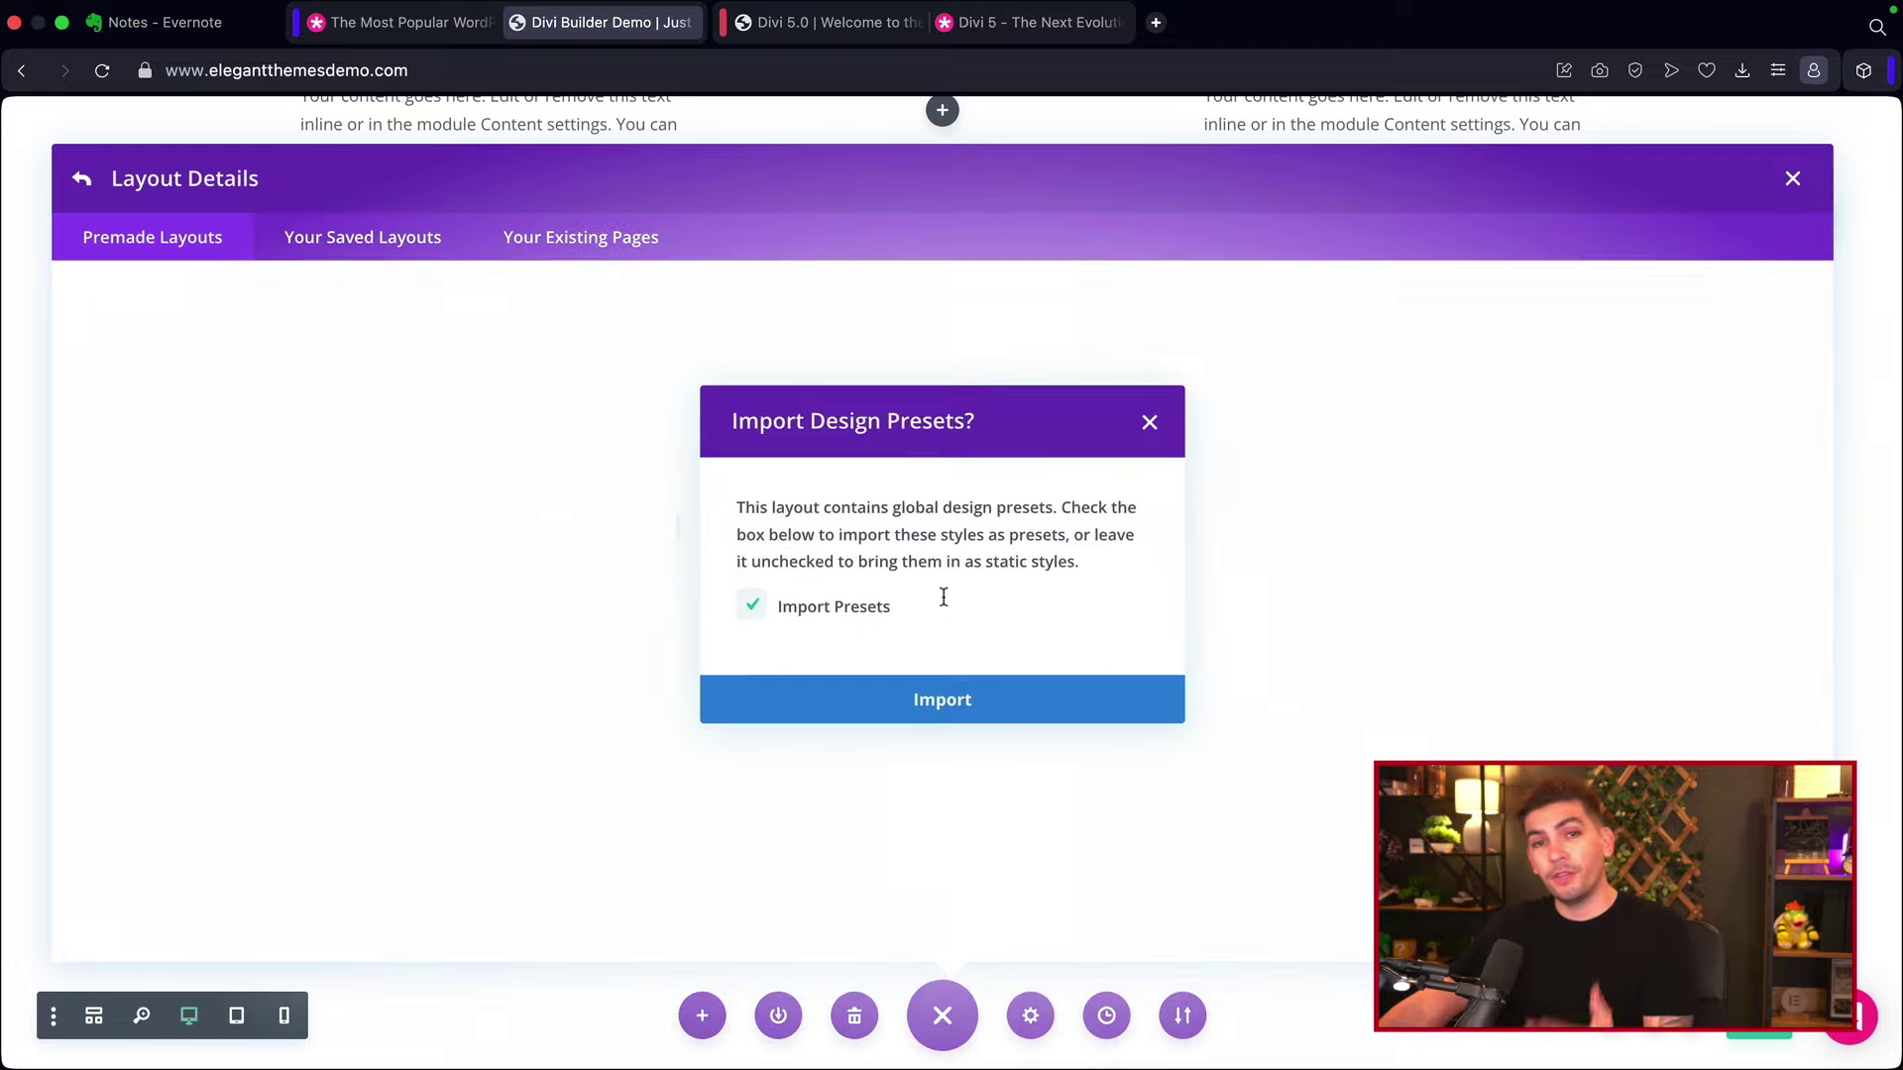
# - Import the Divi AI Landing layout together with its design presets
pyautogui.click(943, 700)
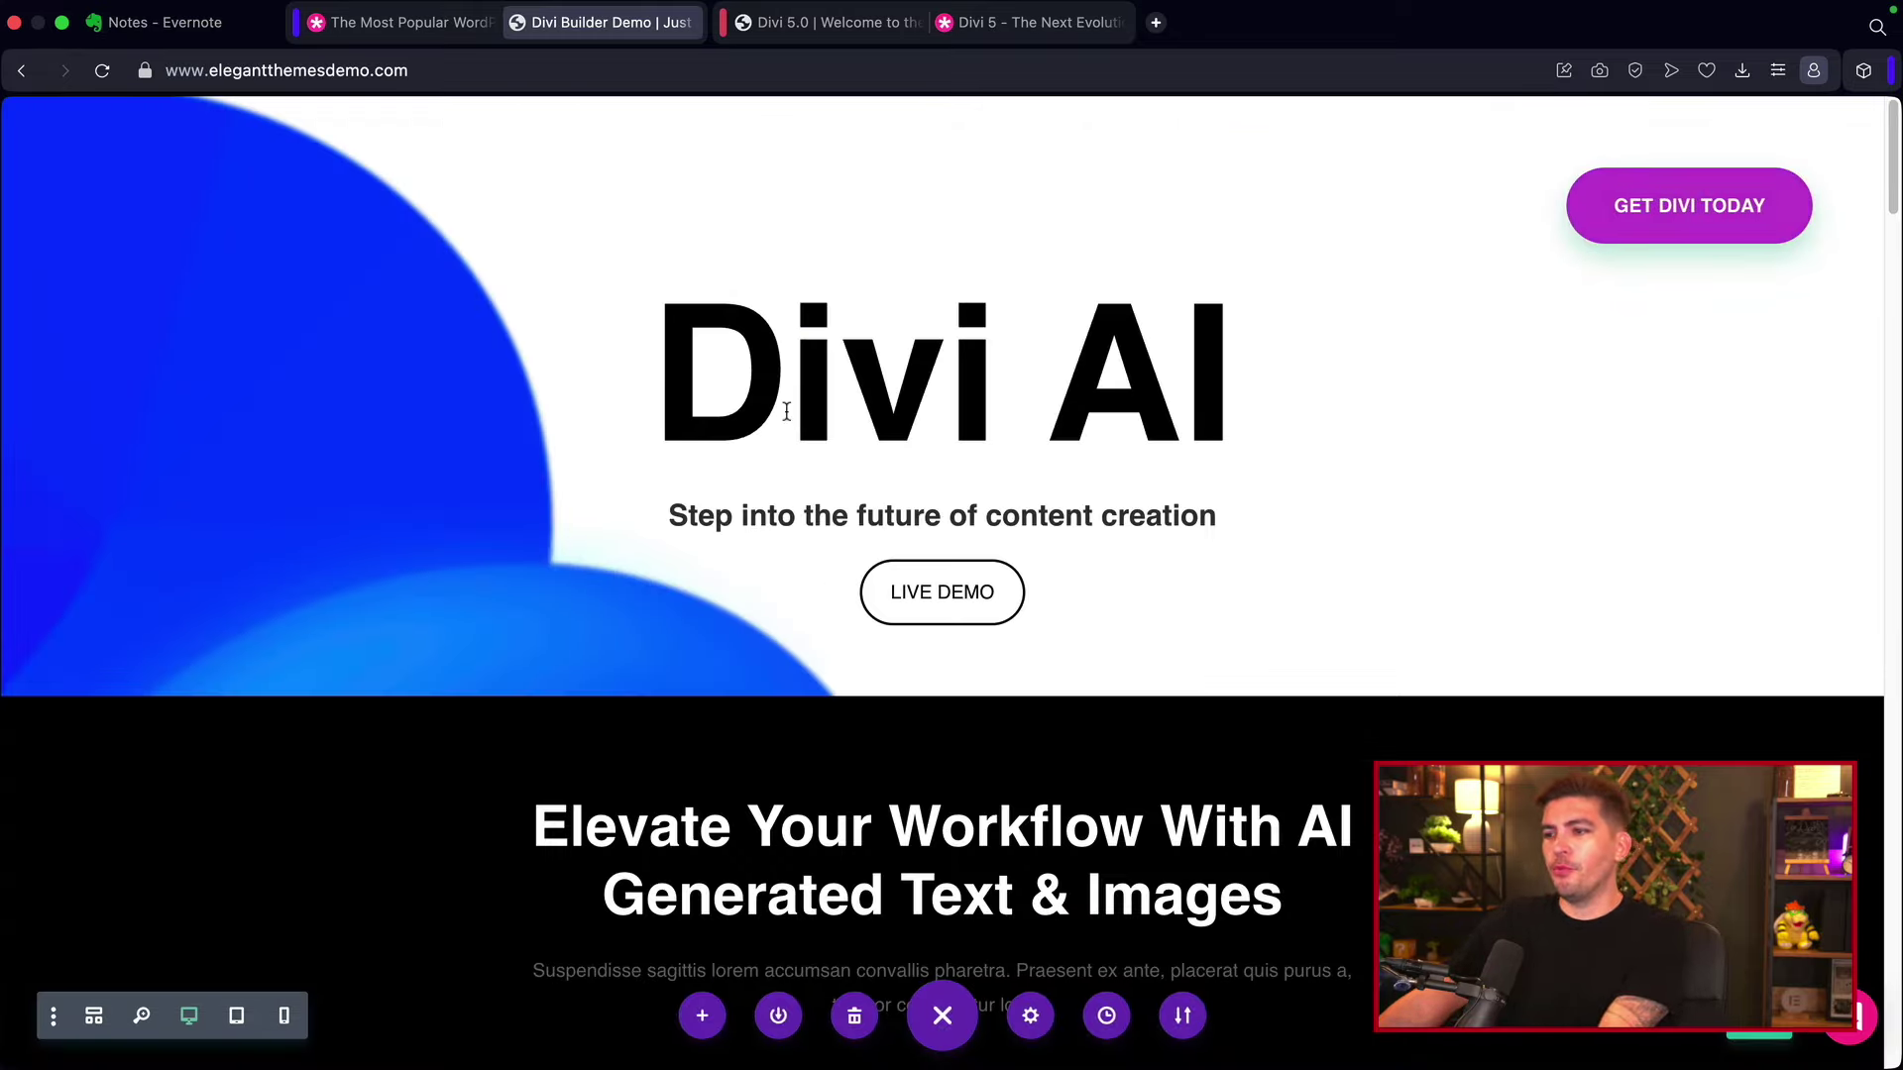
pyautogui.scroll(-4, 826, 456)
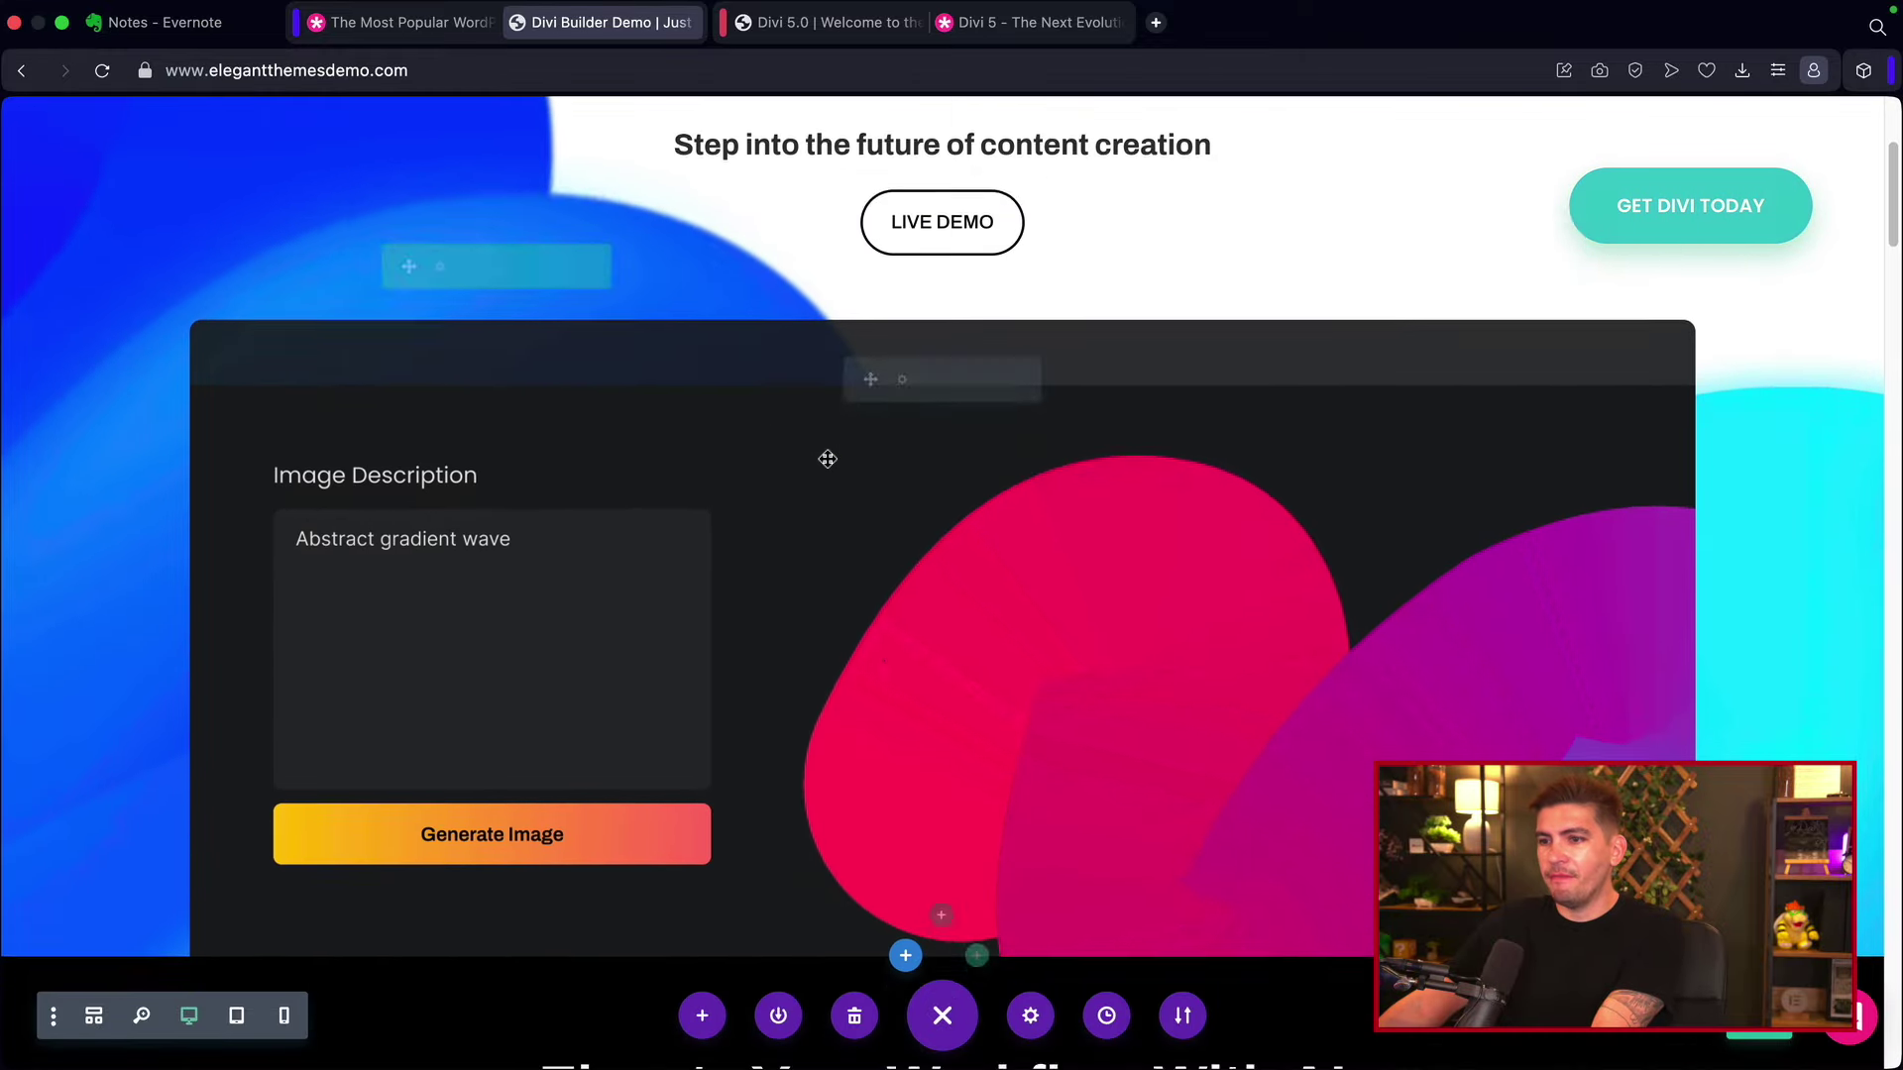
pyautogui.scroll(-7, 827, 459)
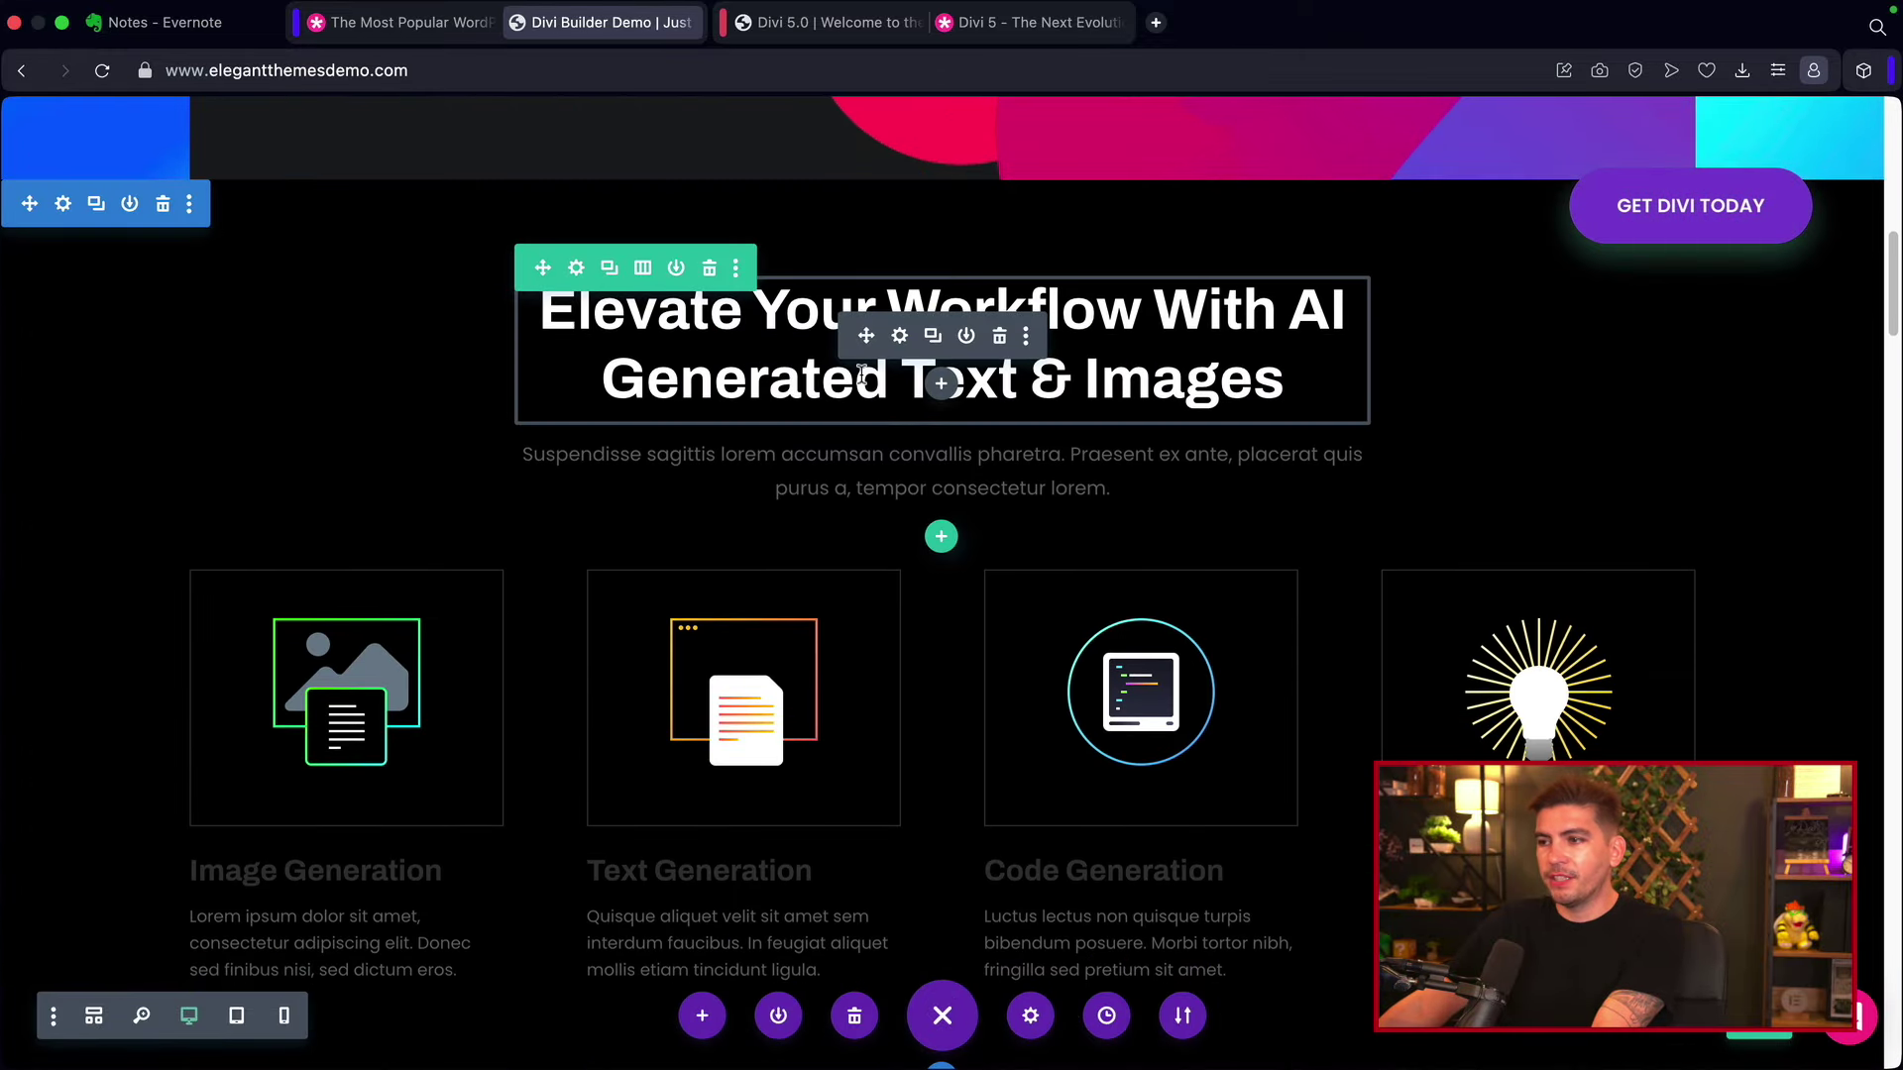
# - Replace the Elevate Your Workflow heading with a person's name plus 'is cool', then move to the Divi 5.0 demo page
pyautogui.doubleClick(861, 375)
pyautogui.tripleClick(861, 374)
pyautogui.write('Darrel')
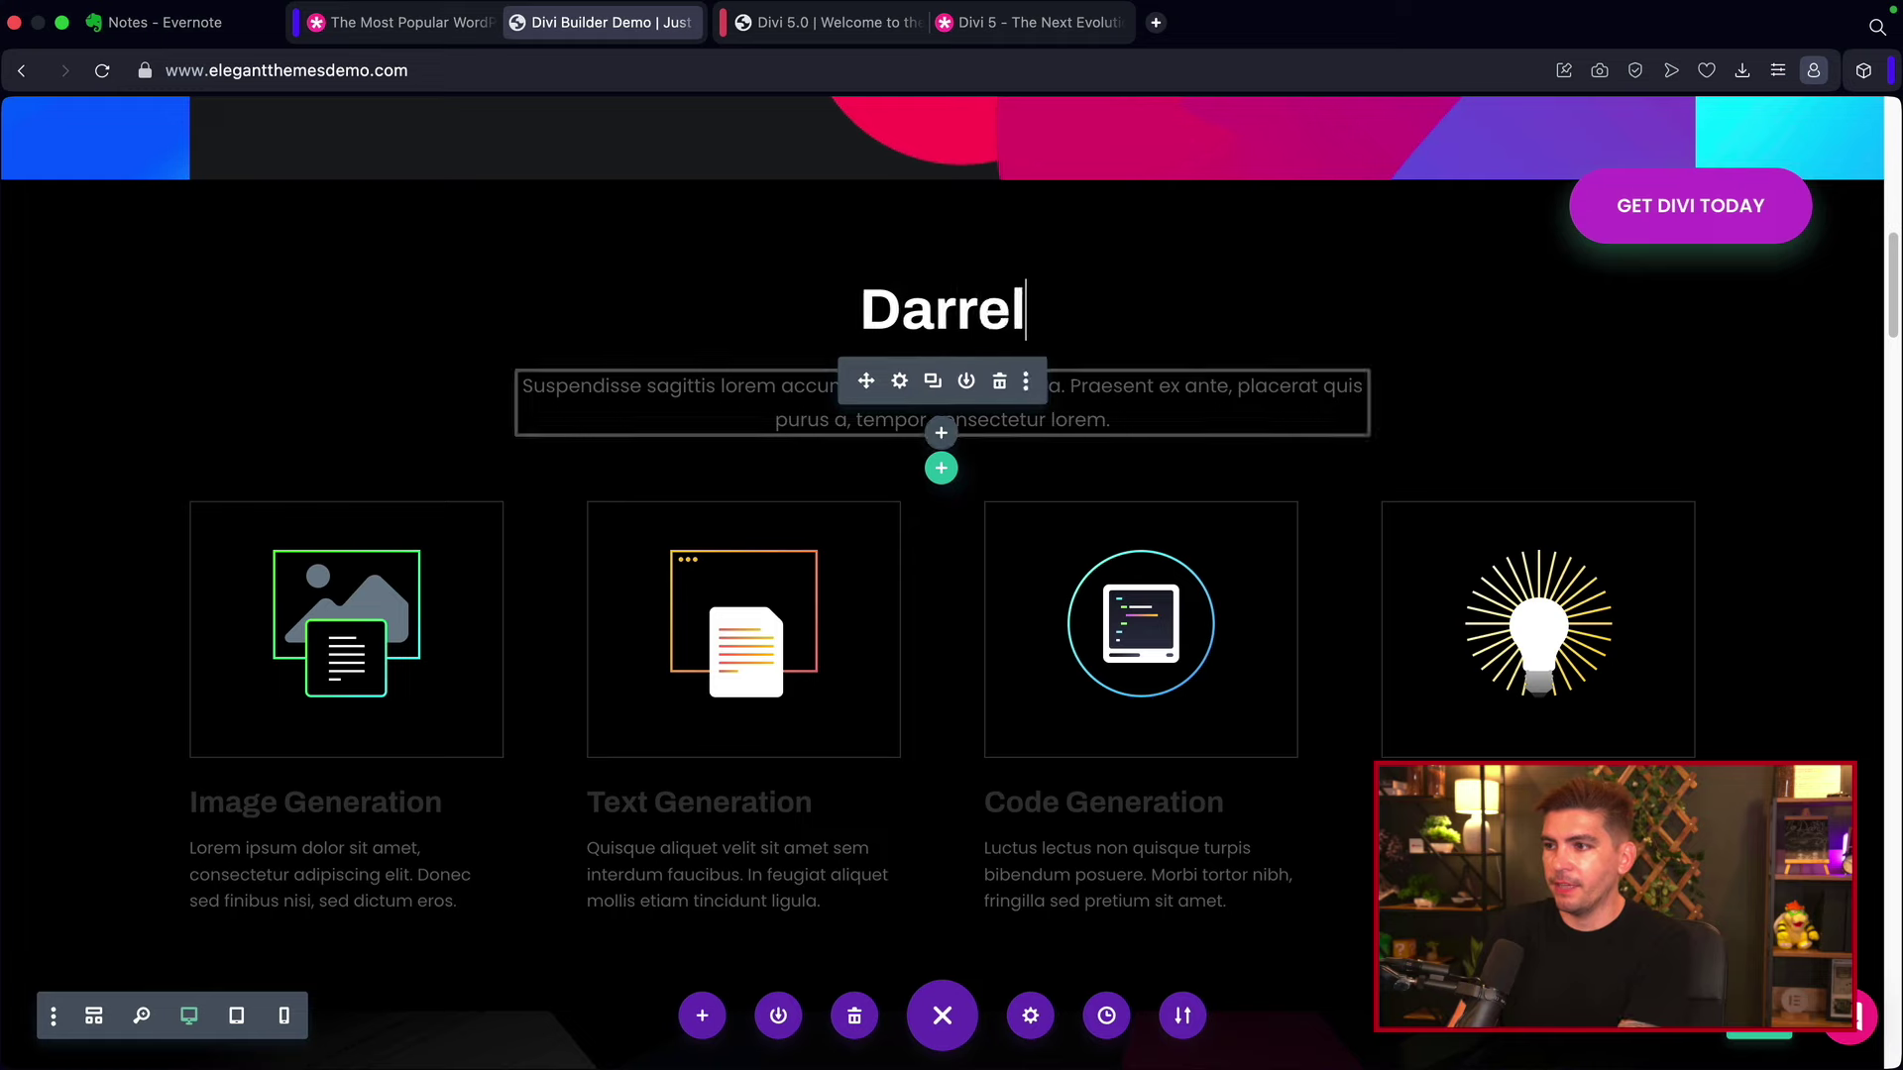
pyautogui.write(' Wilsoin')
pyautogui.press('BackSpace')
pyautogui.press('BackSpace')
pyautogui.write('n i')
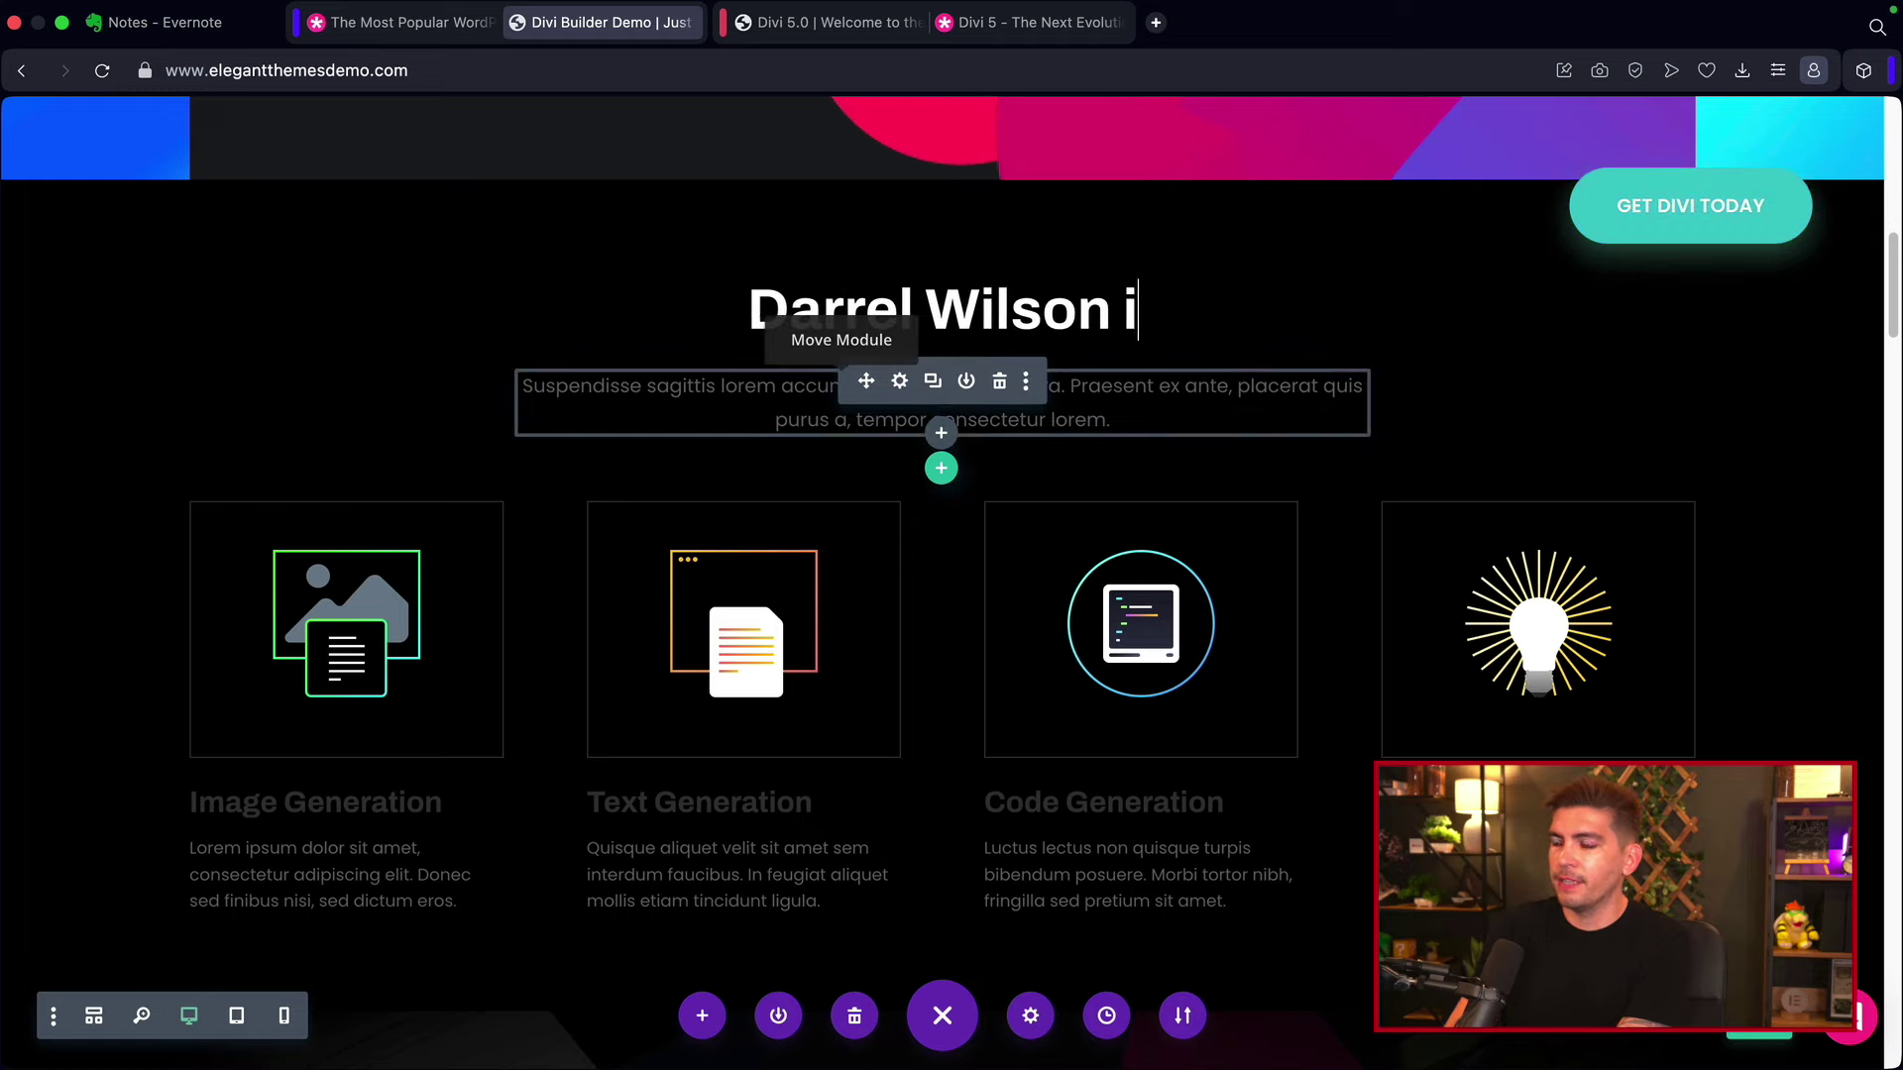
pyautogui.write('s cool')
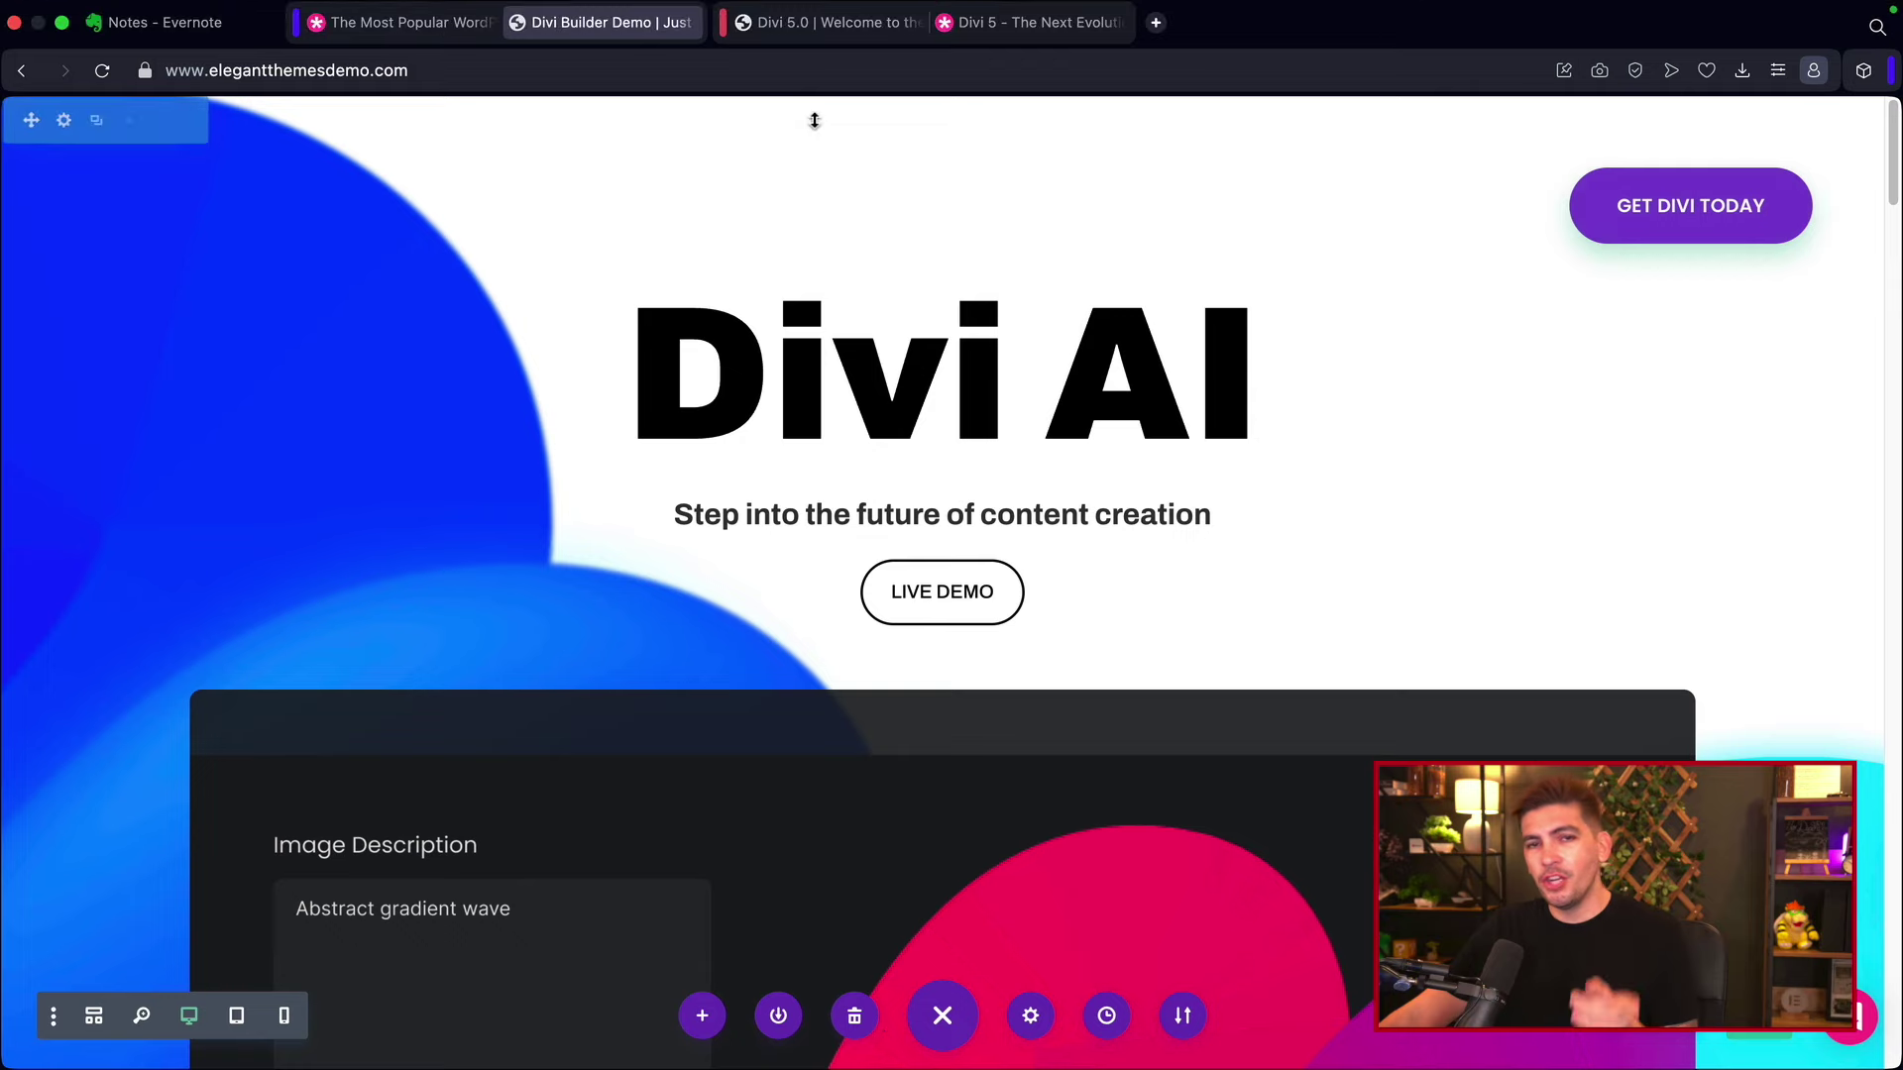
pyautogui.click(823, 26)
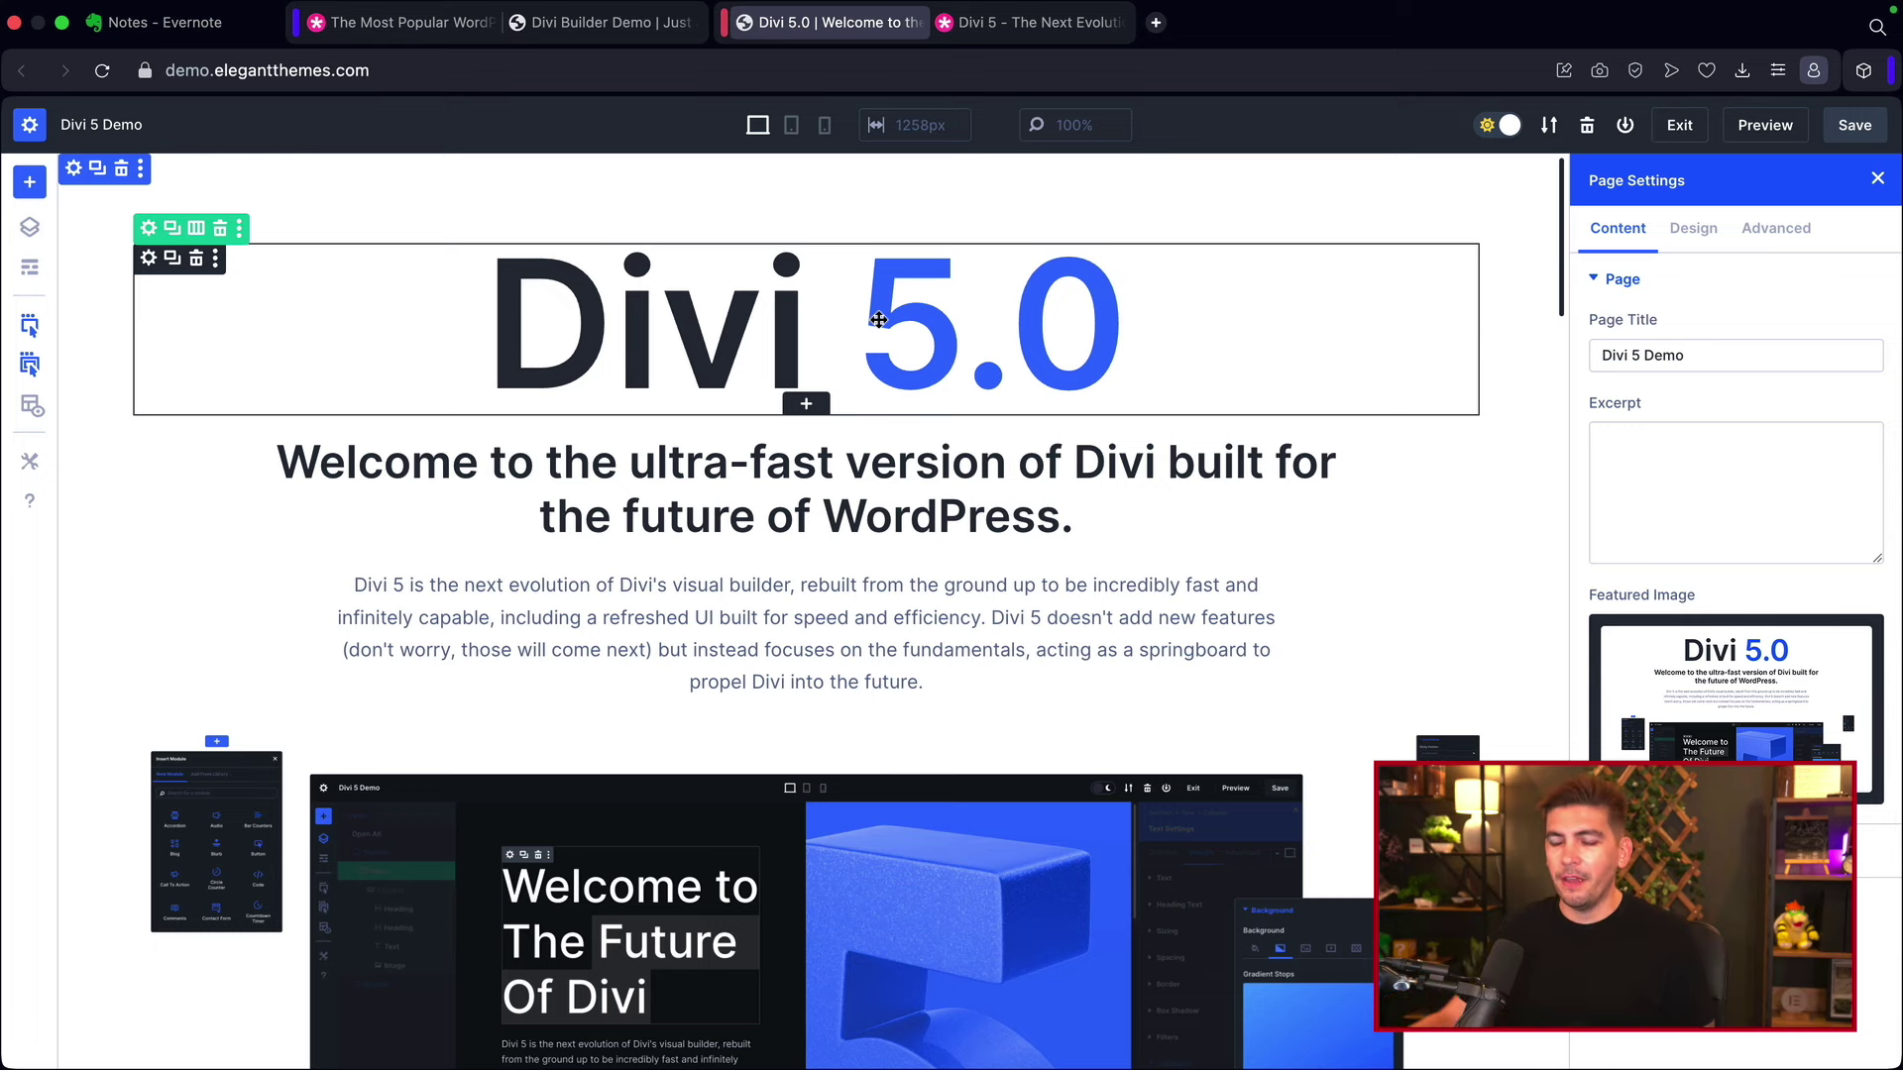
pyautogui.press('Escape')
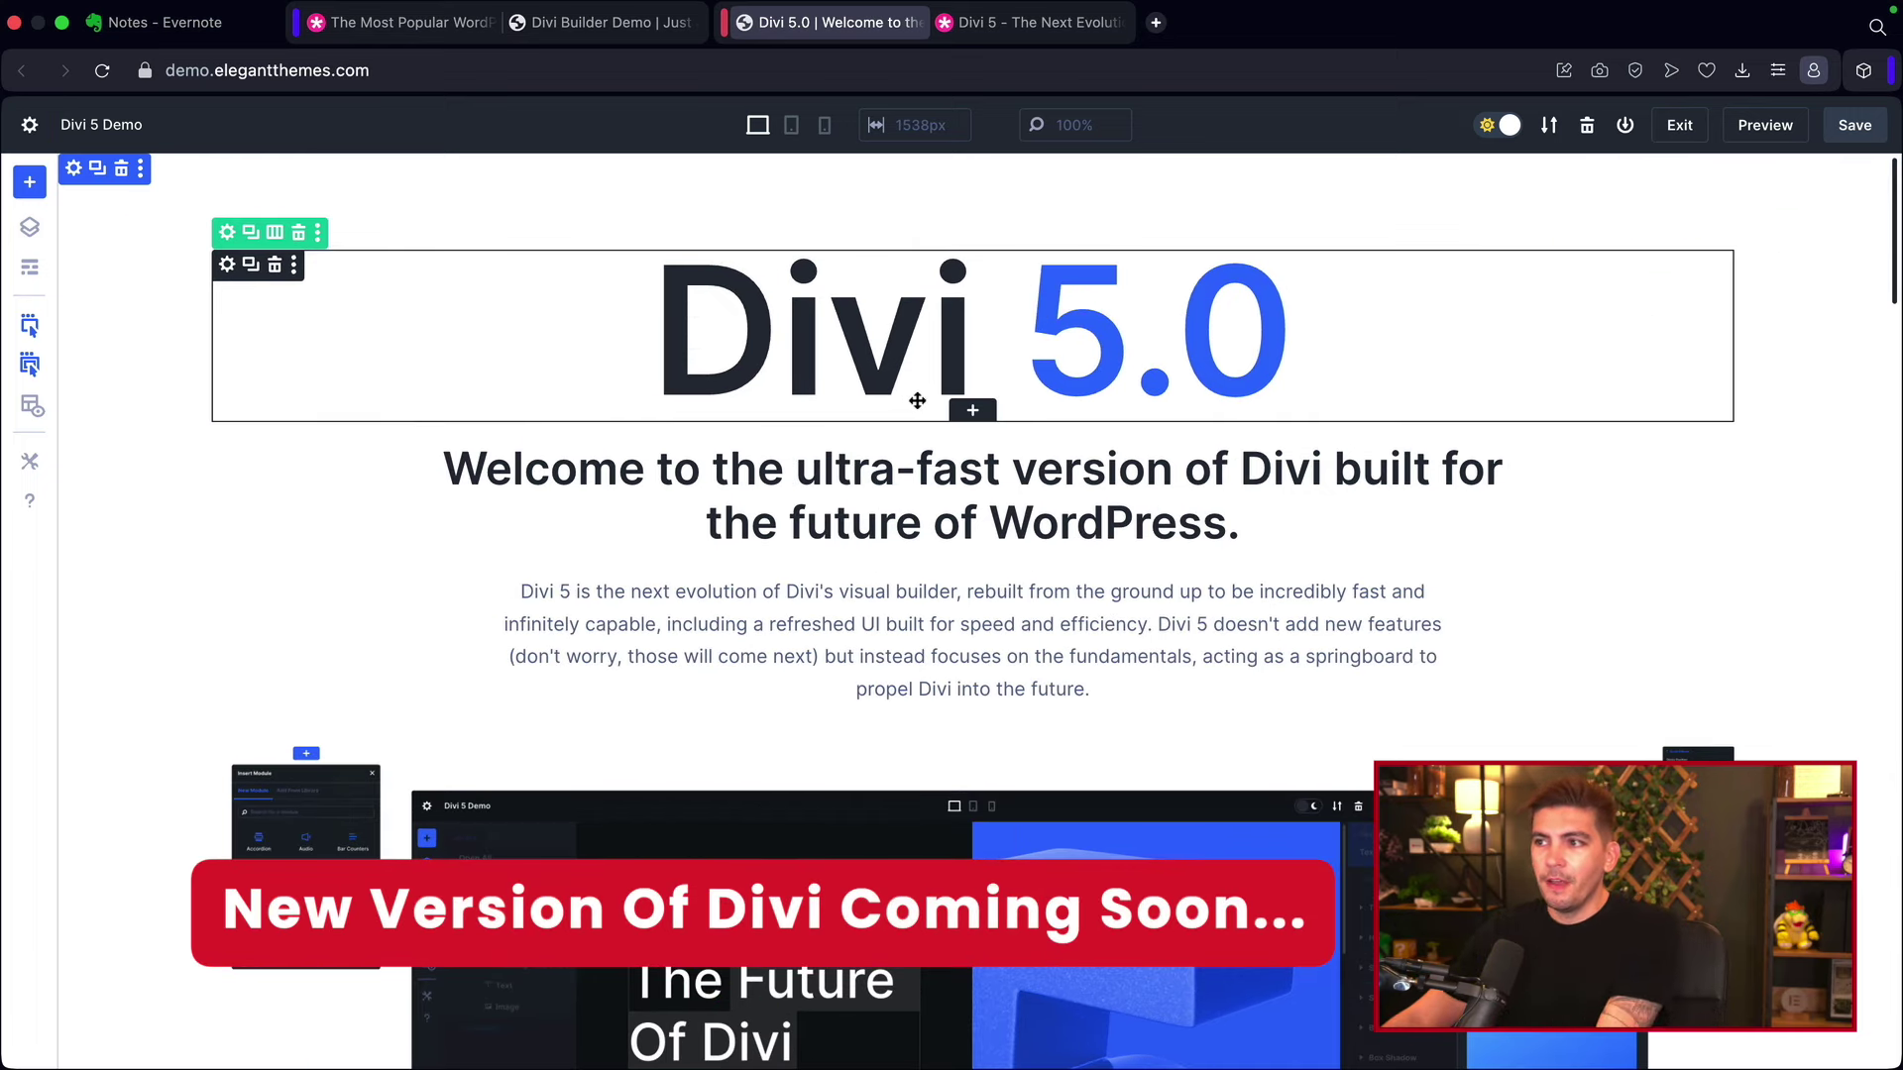
# - Insert a Button module, found by searching 'bu', beneath the Divi 5.0 heading
pyautogui.click(971, 422)
pyautogui.scroll(-5, 949, 684)
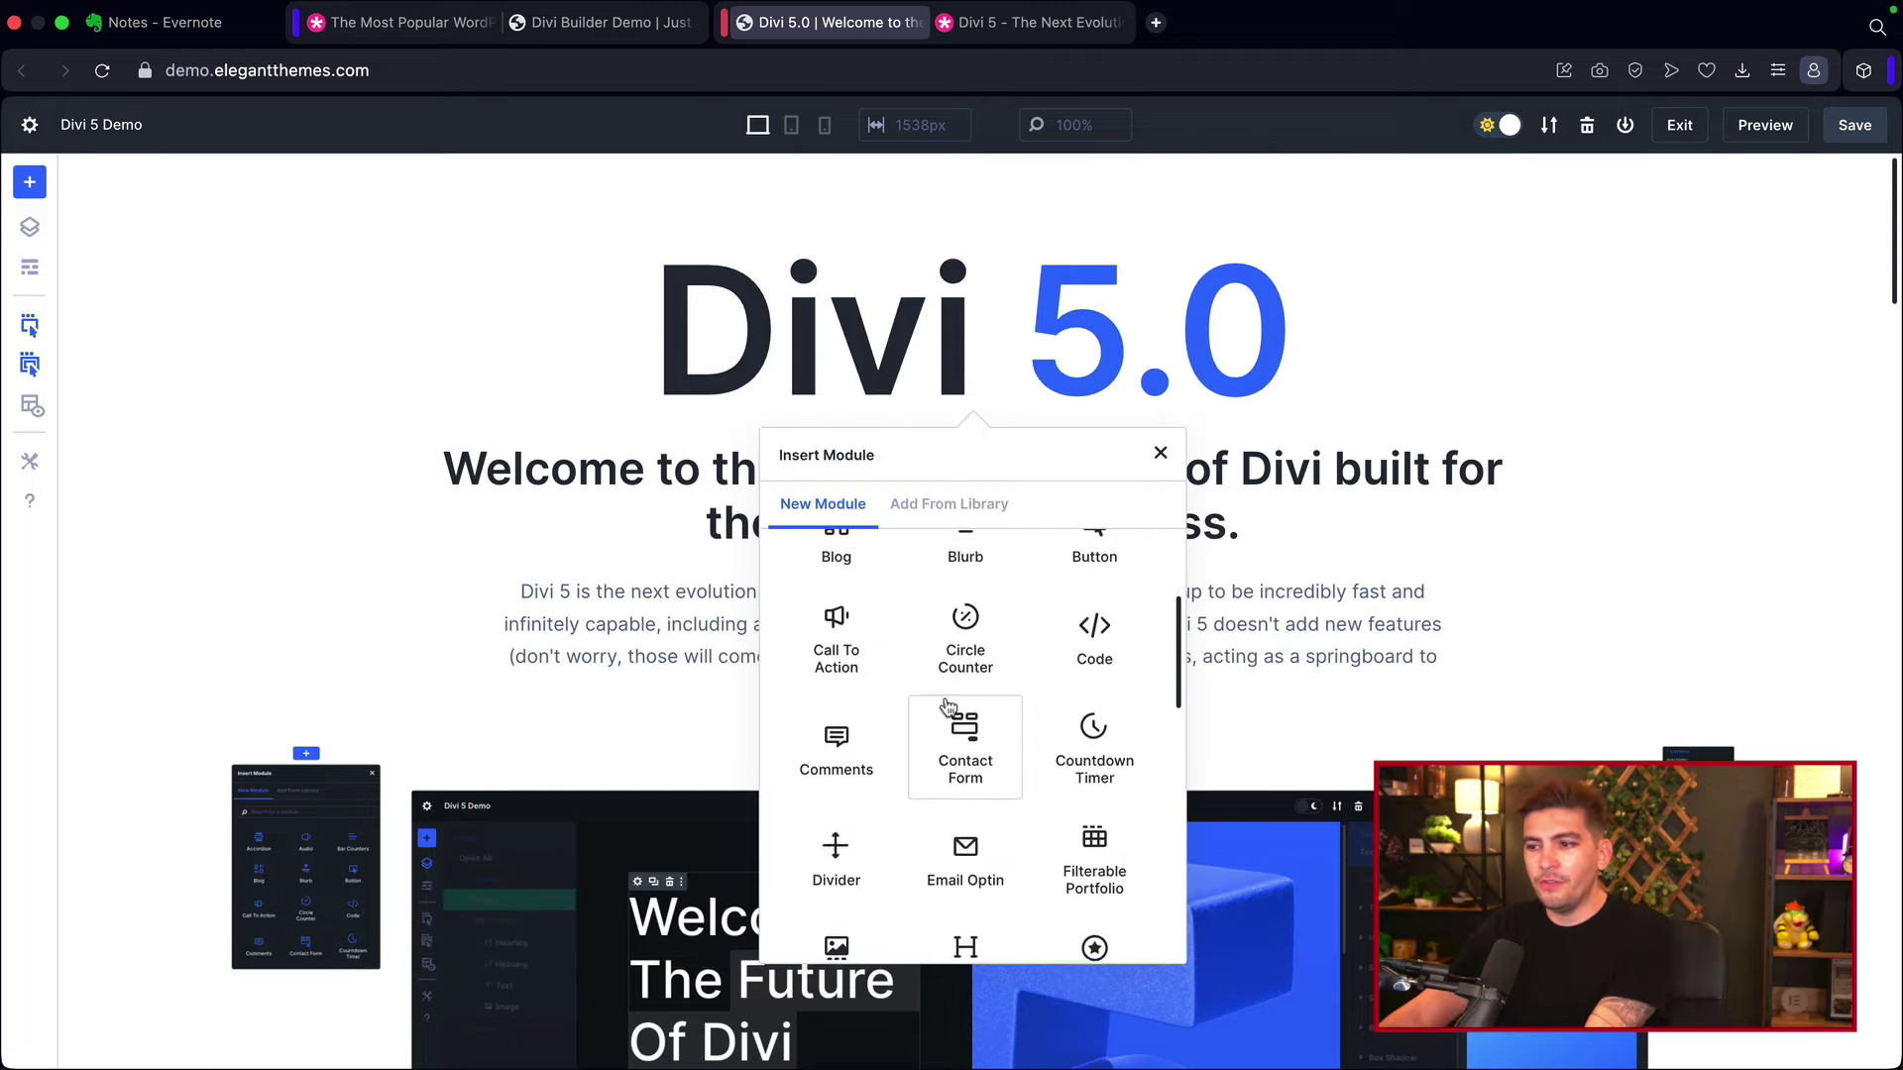
pyautogui.scroll(-3, 946, 705)
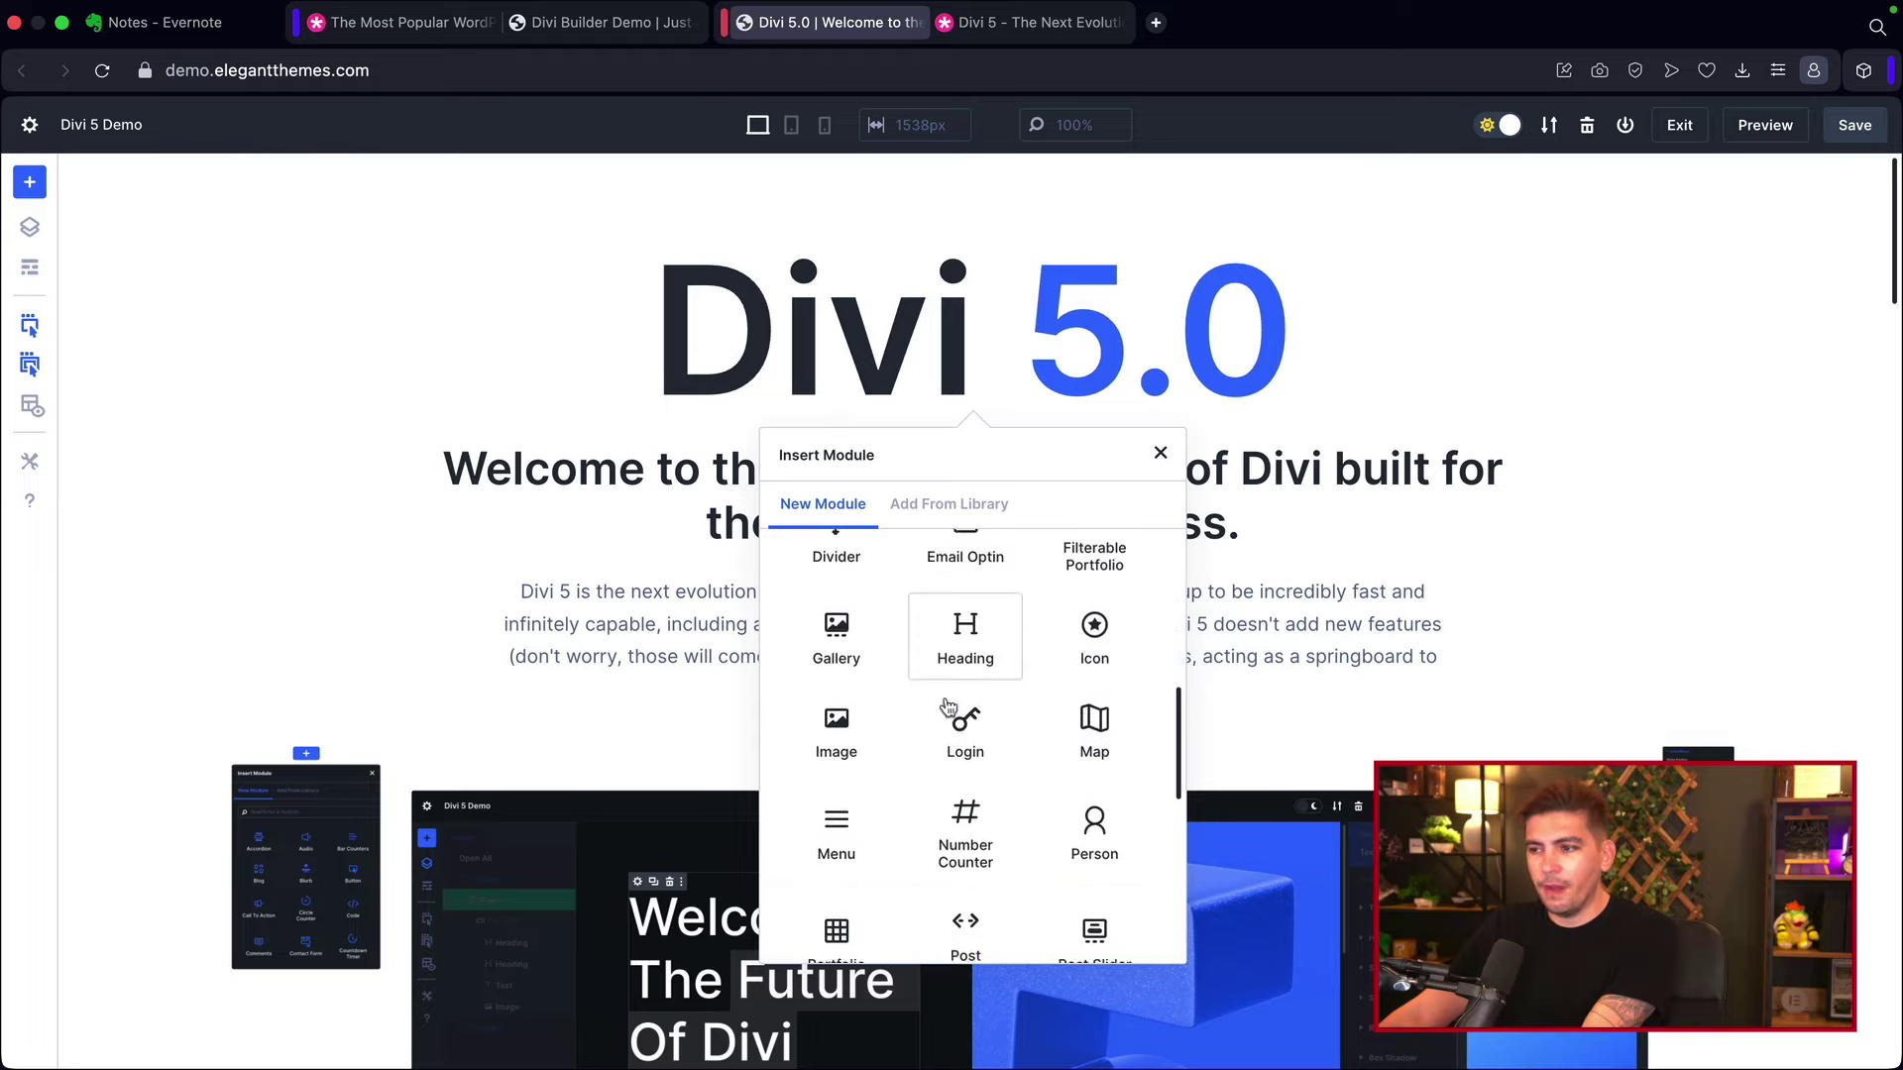
pyautogui.scroll(-4, 987, 691)
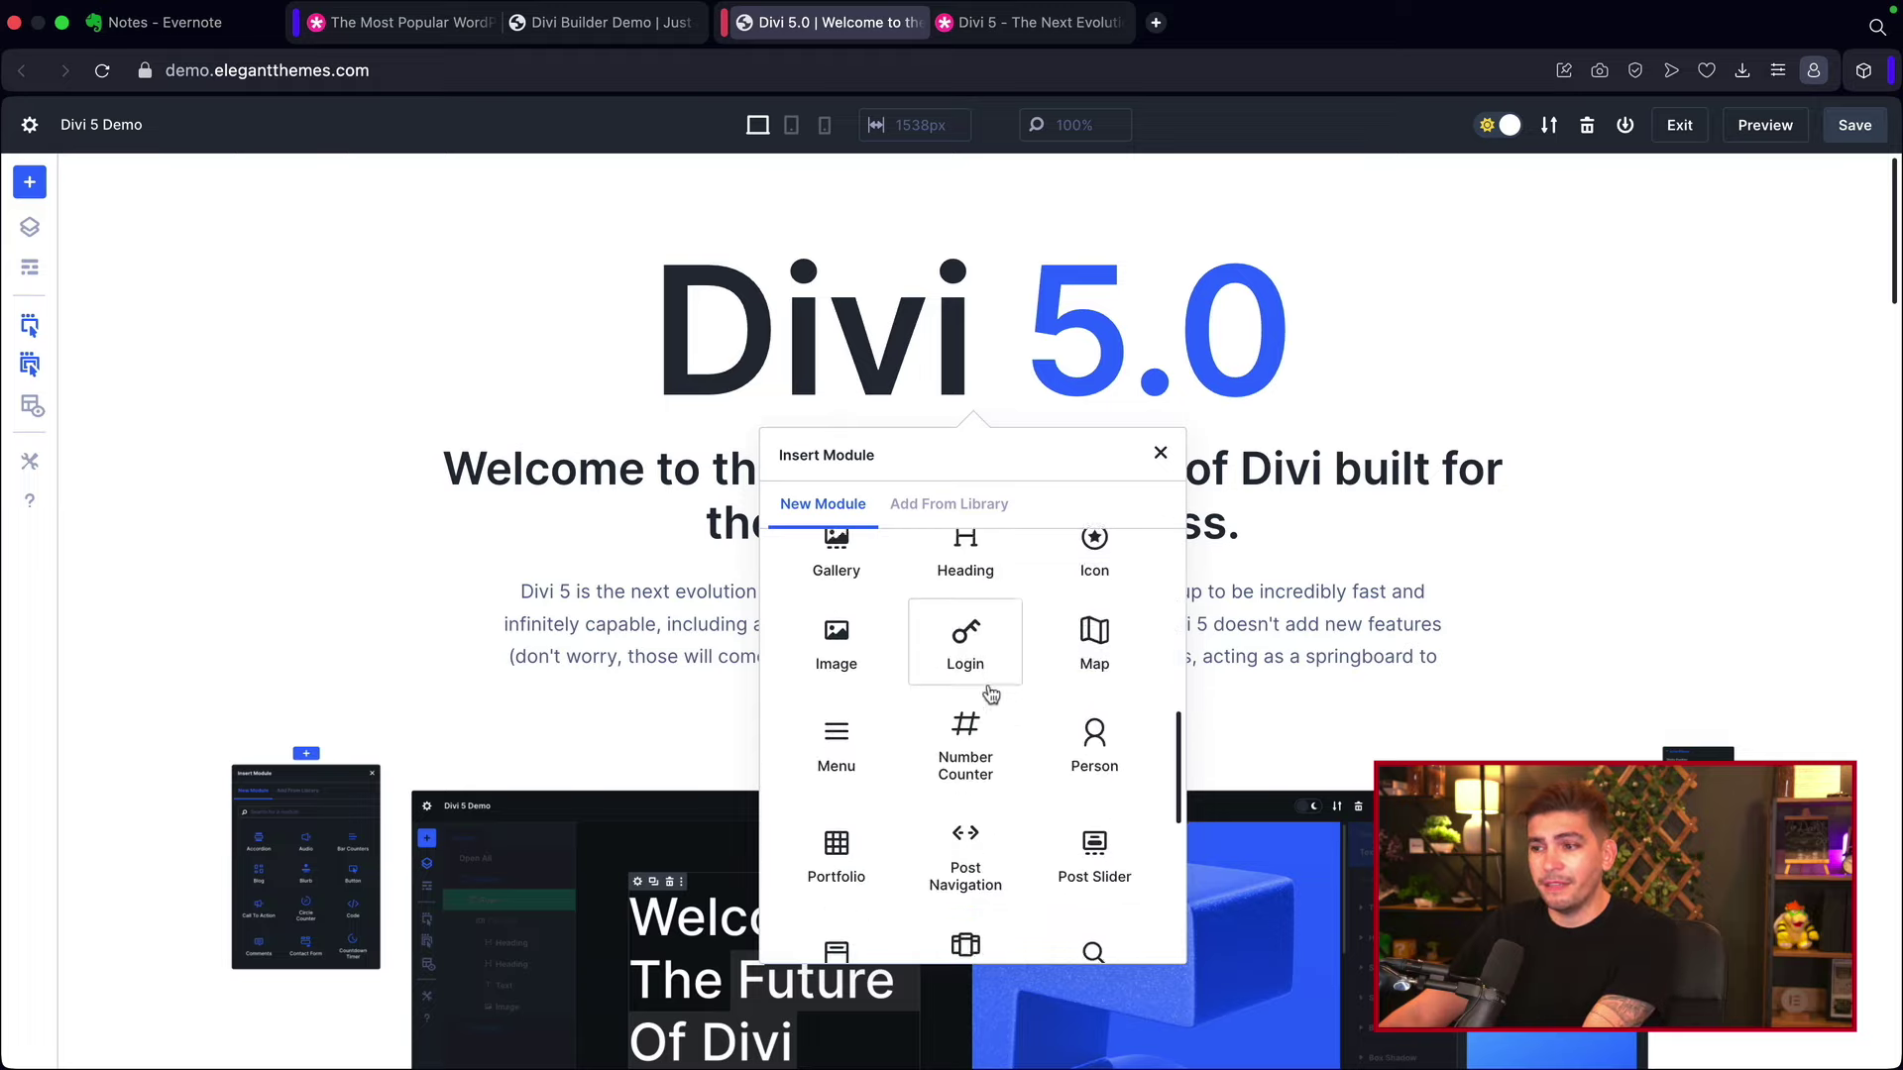
pyautogui.scroll(10, 1027, 675)
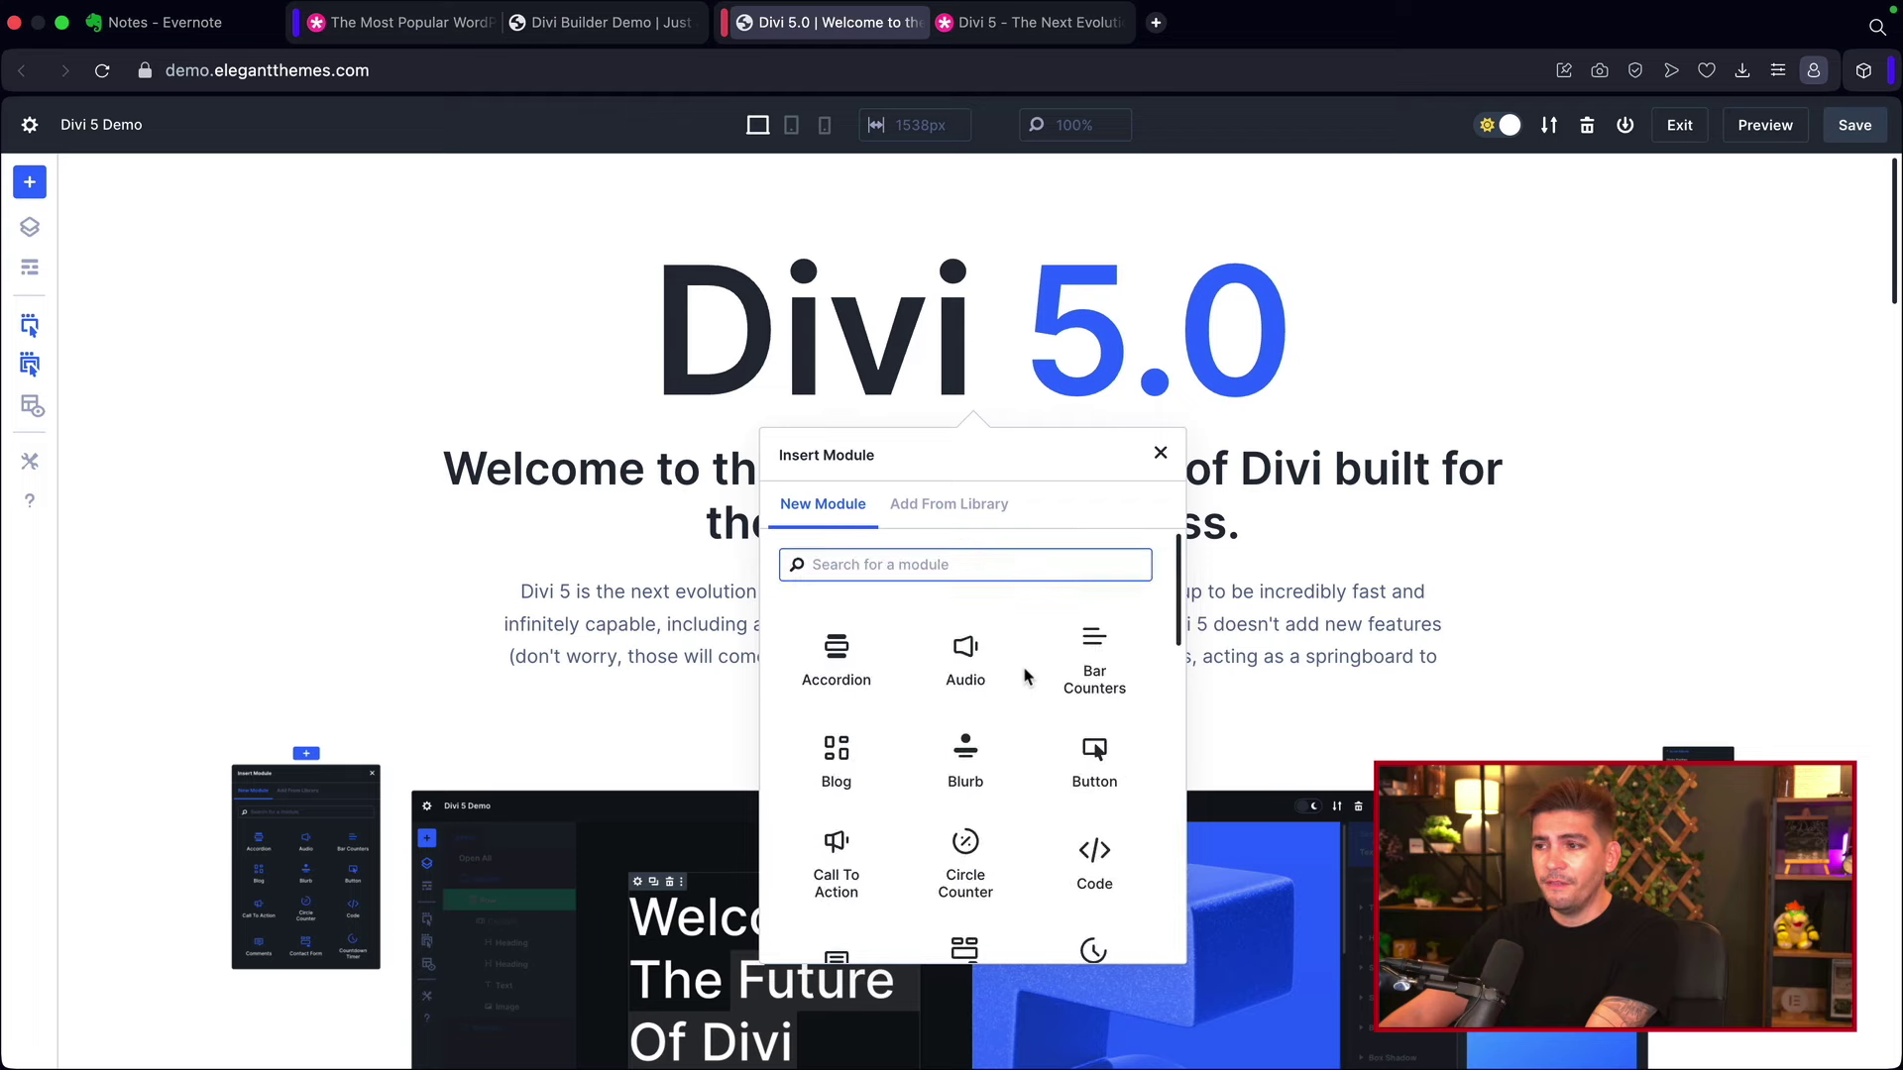
pyautogui.write('button')
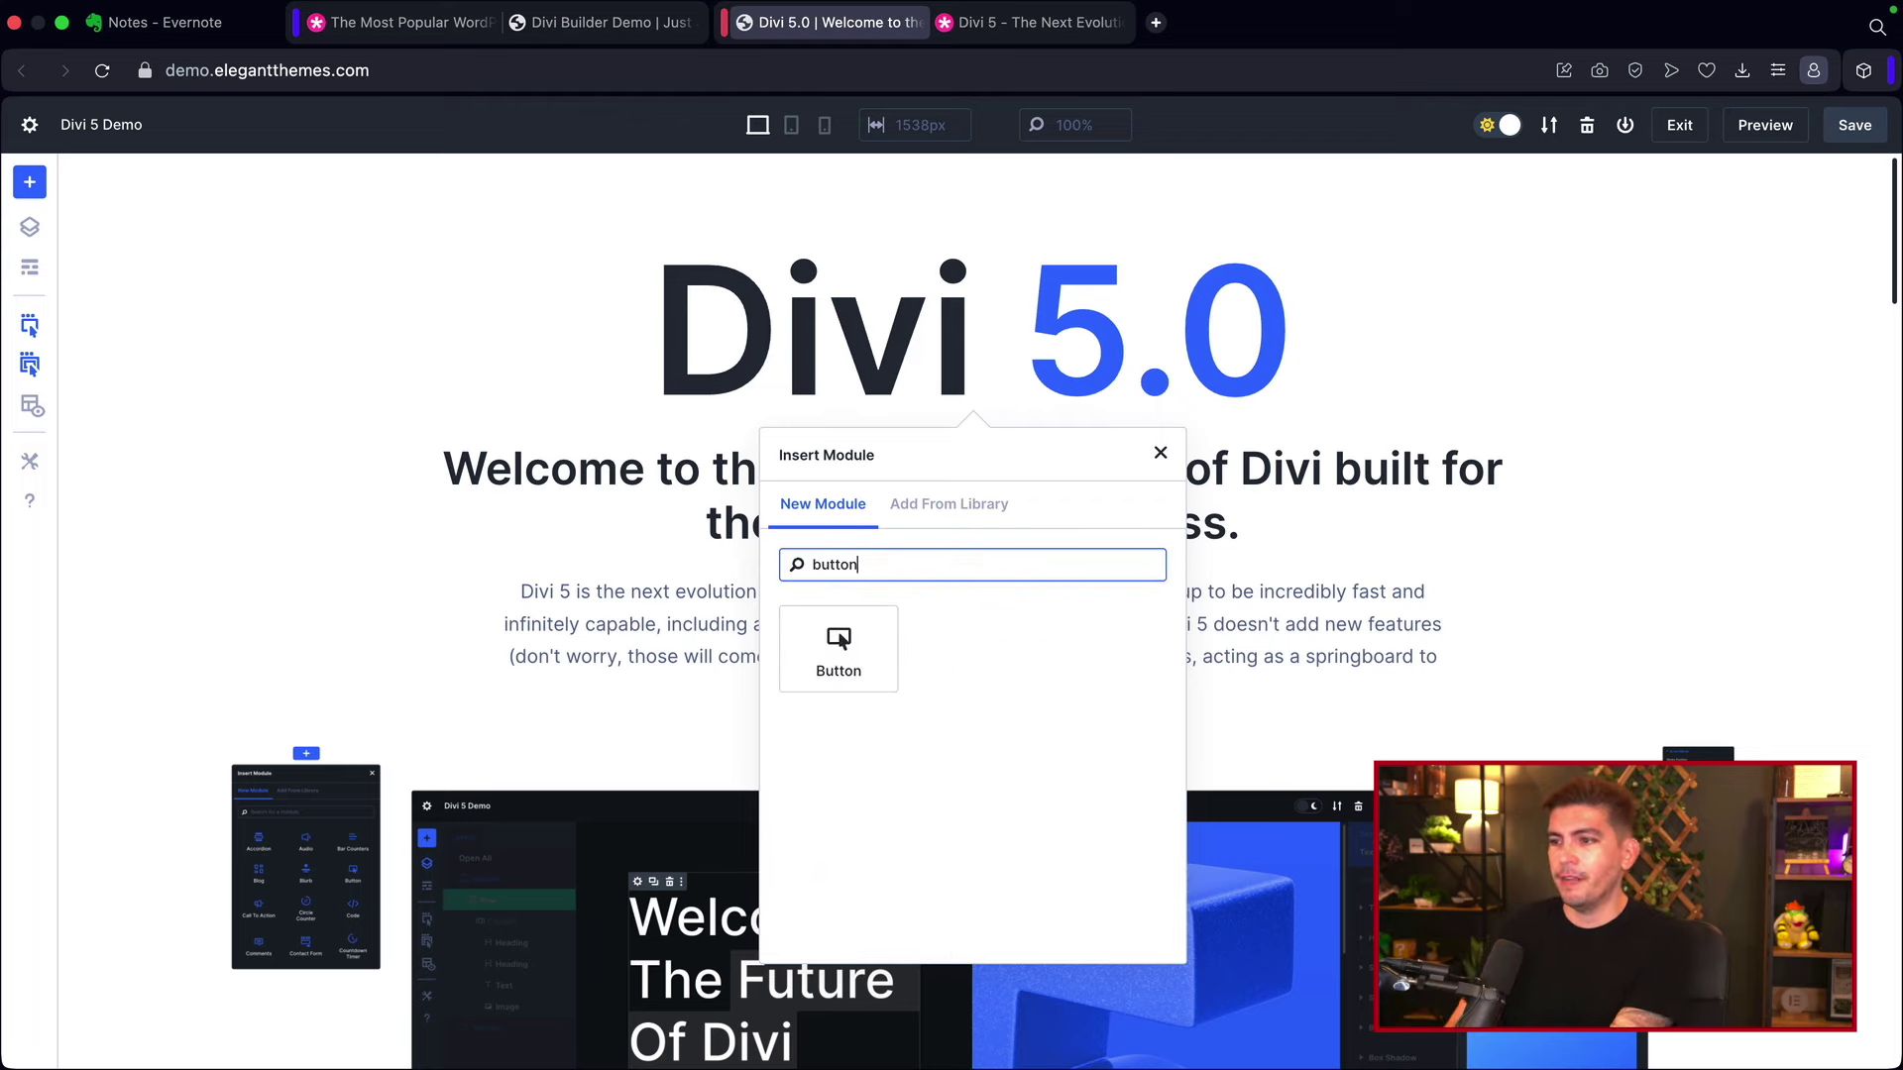
pyautogui.click(838, 649)
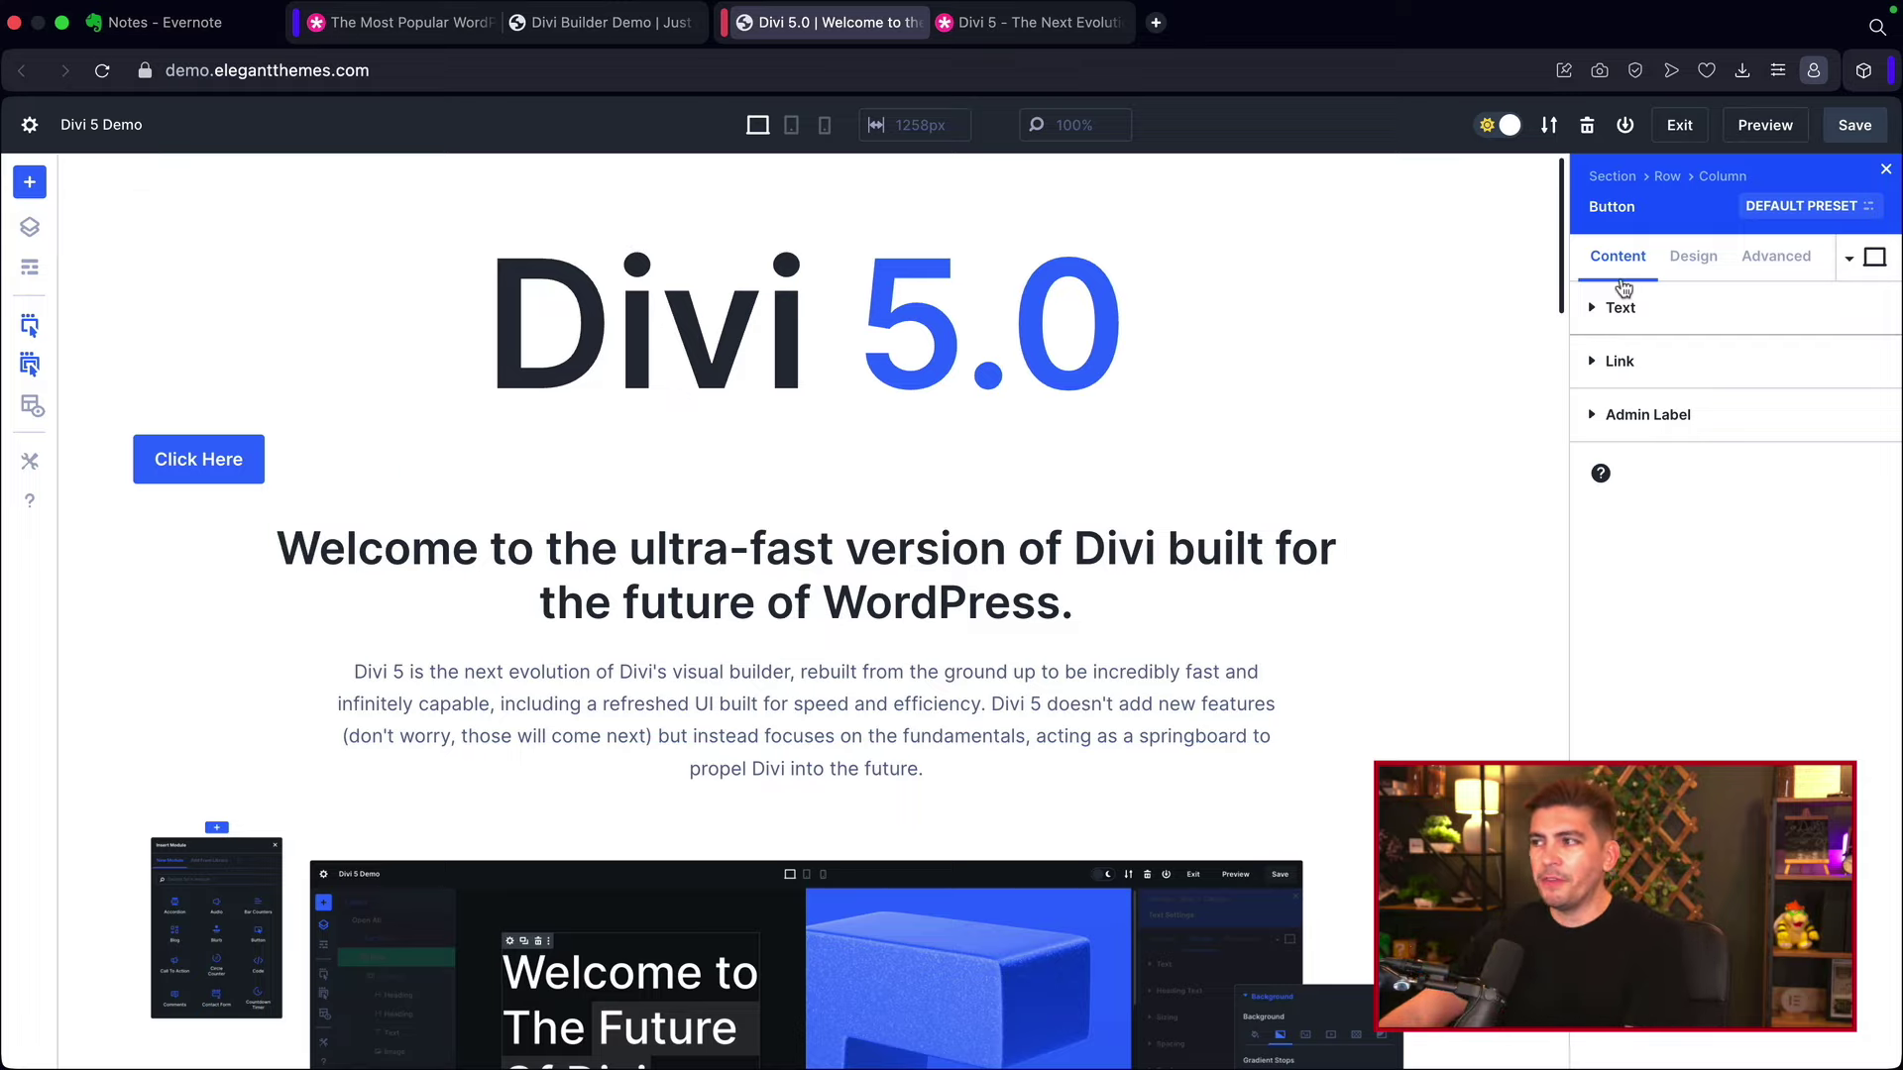
# - Set the Click Here button's alignment to center and drag the Welcome heading above it
pyautogui.click(1686, 258)
pyautogui.click(1778, 258)
pyautogui.click(1617, 257)
pyautogui.click(1692, 257)
pyautogui.click(1674, 310)
pyautogui.click(1721, 384)
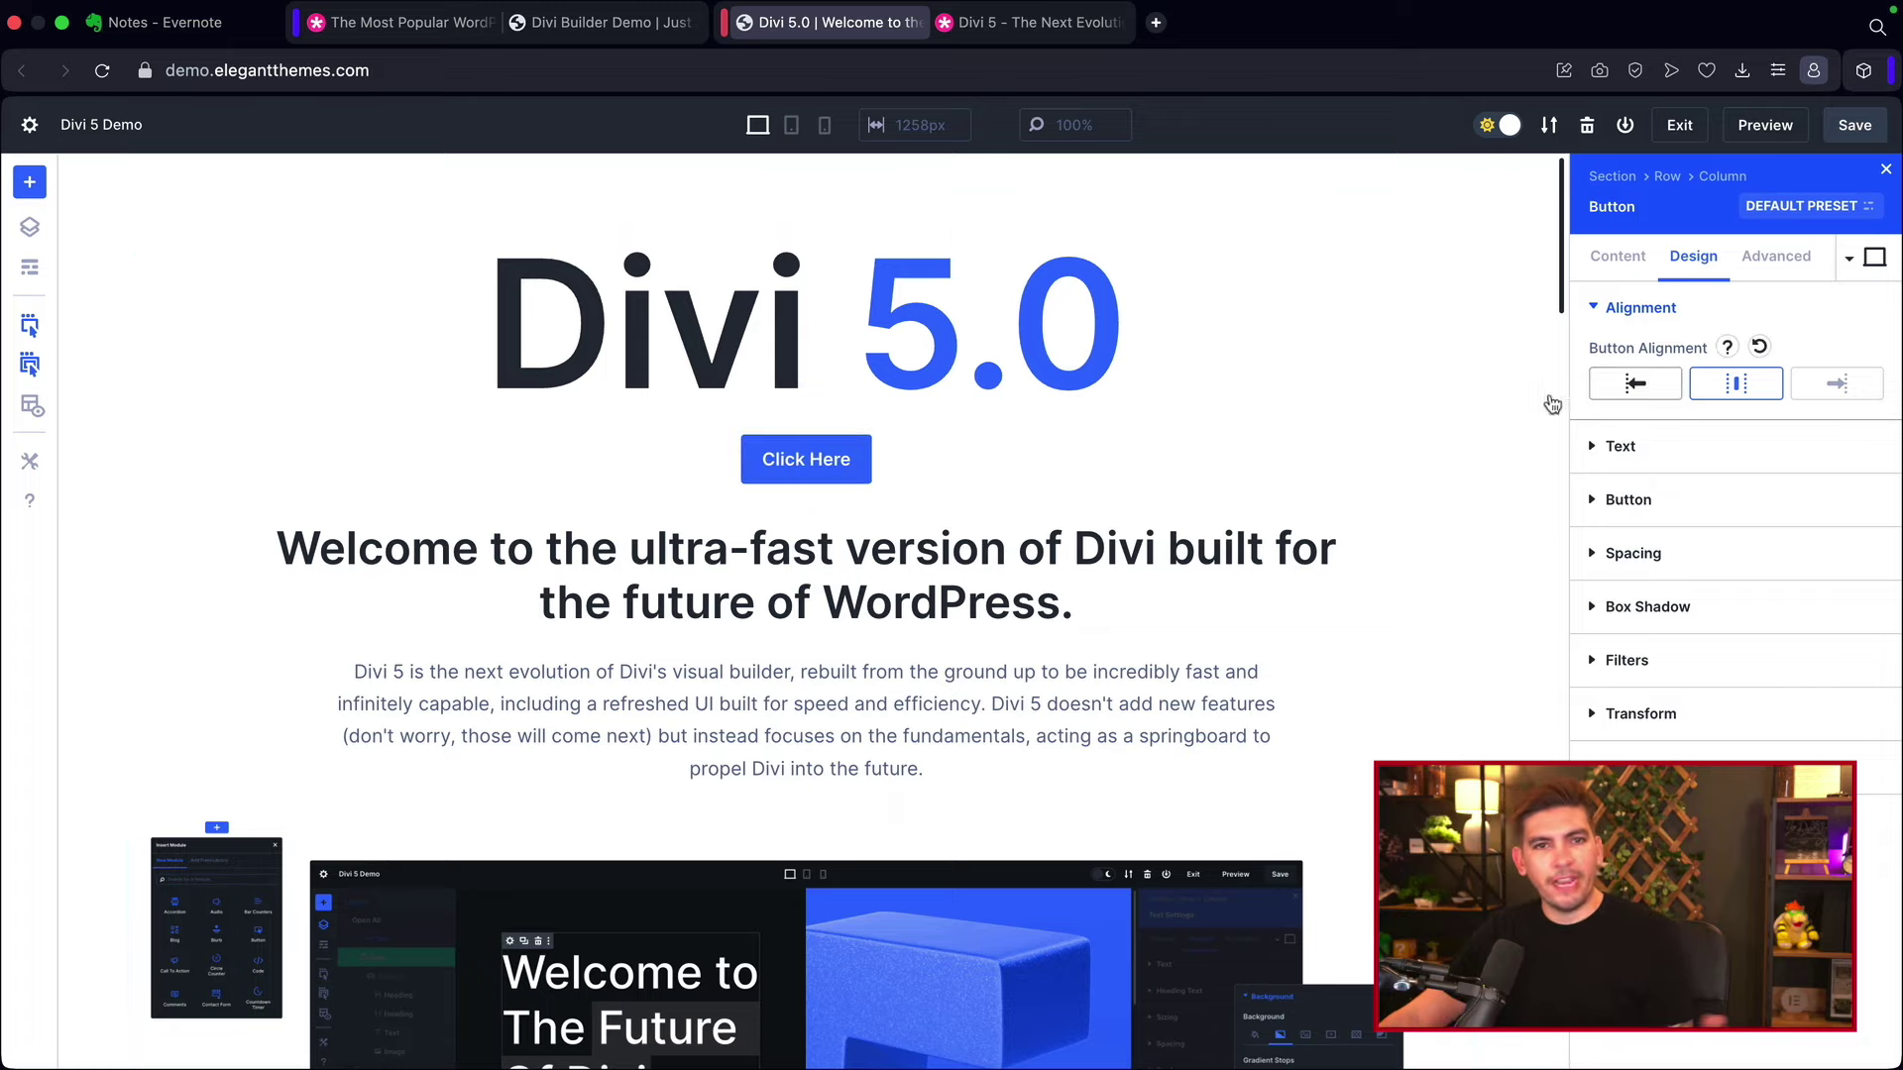
pyautogui.moveTo(920, 572); pyautogui.dragTo(843, 419)
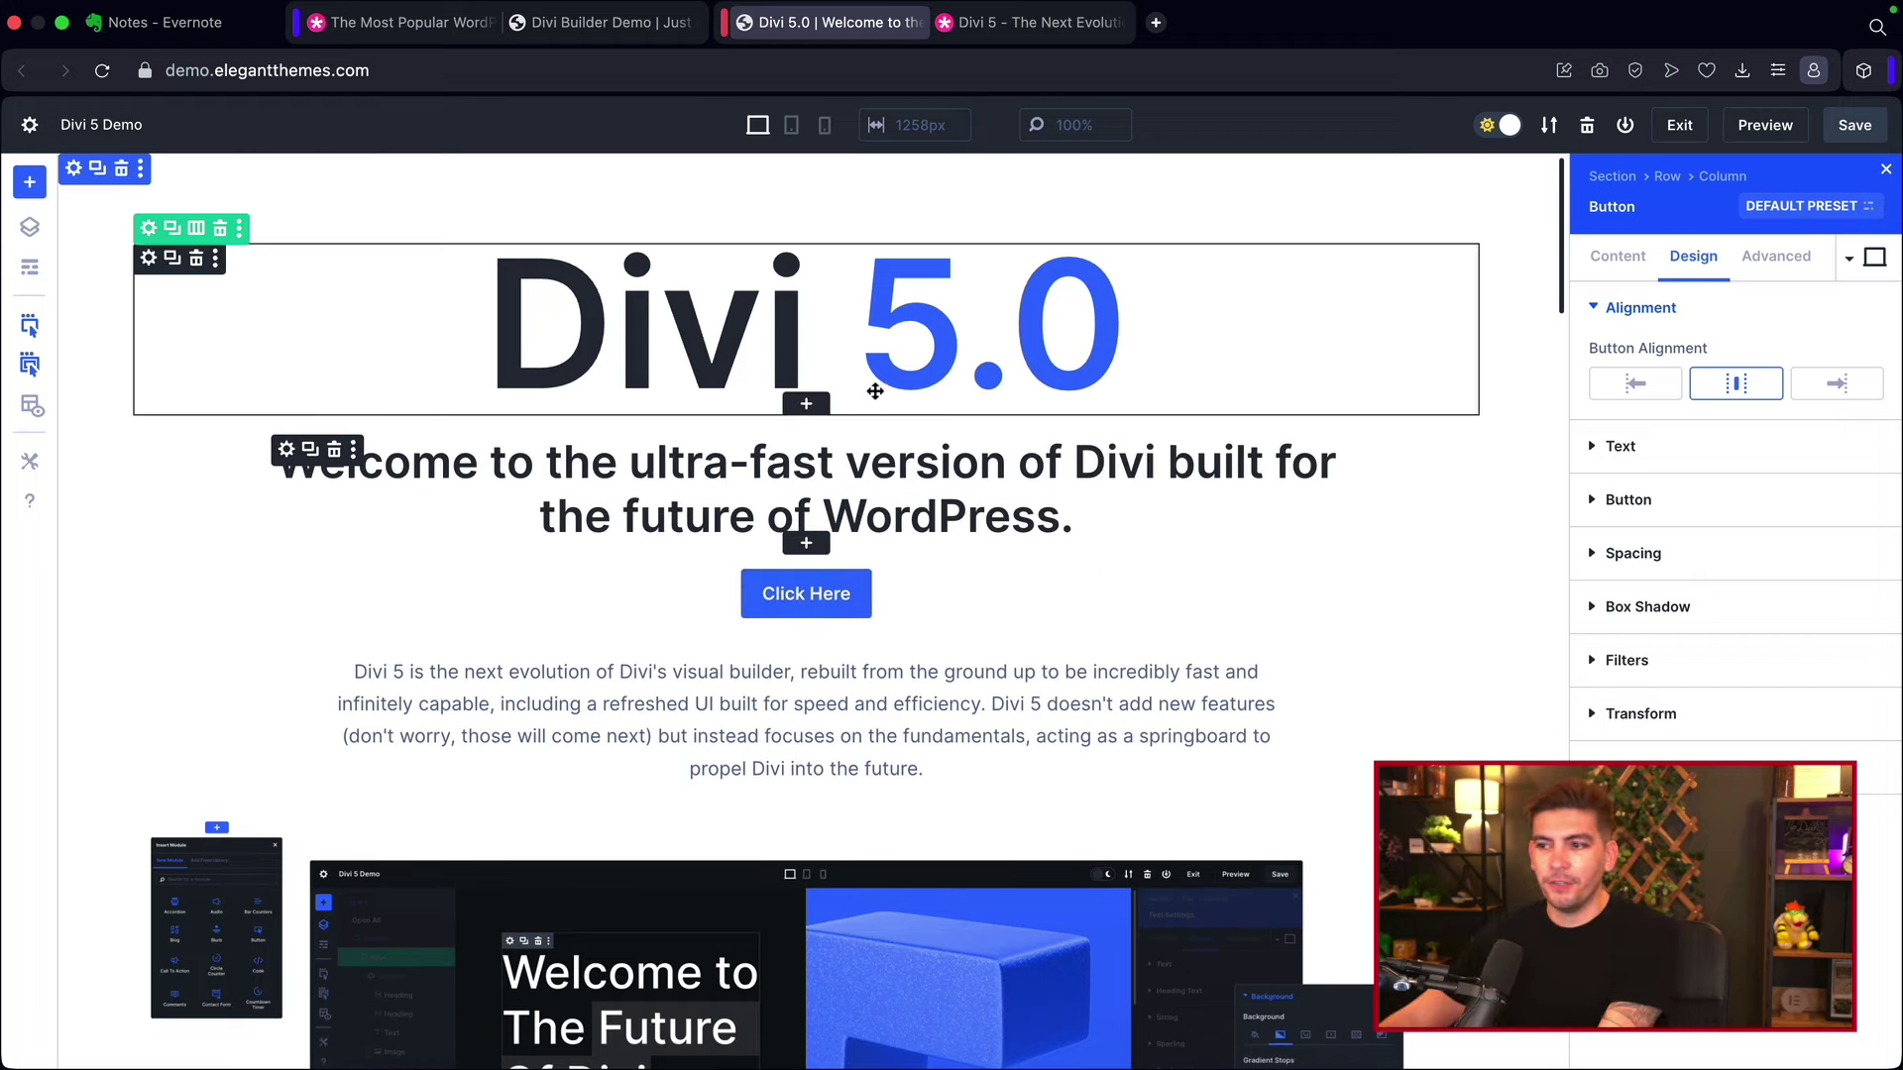
# - Add a regular section below the hero with a three equal-column row
pyautogui.scroll(-10, 818, 682)
pyautogui.scroll(15, 819, 682)
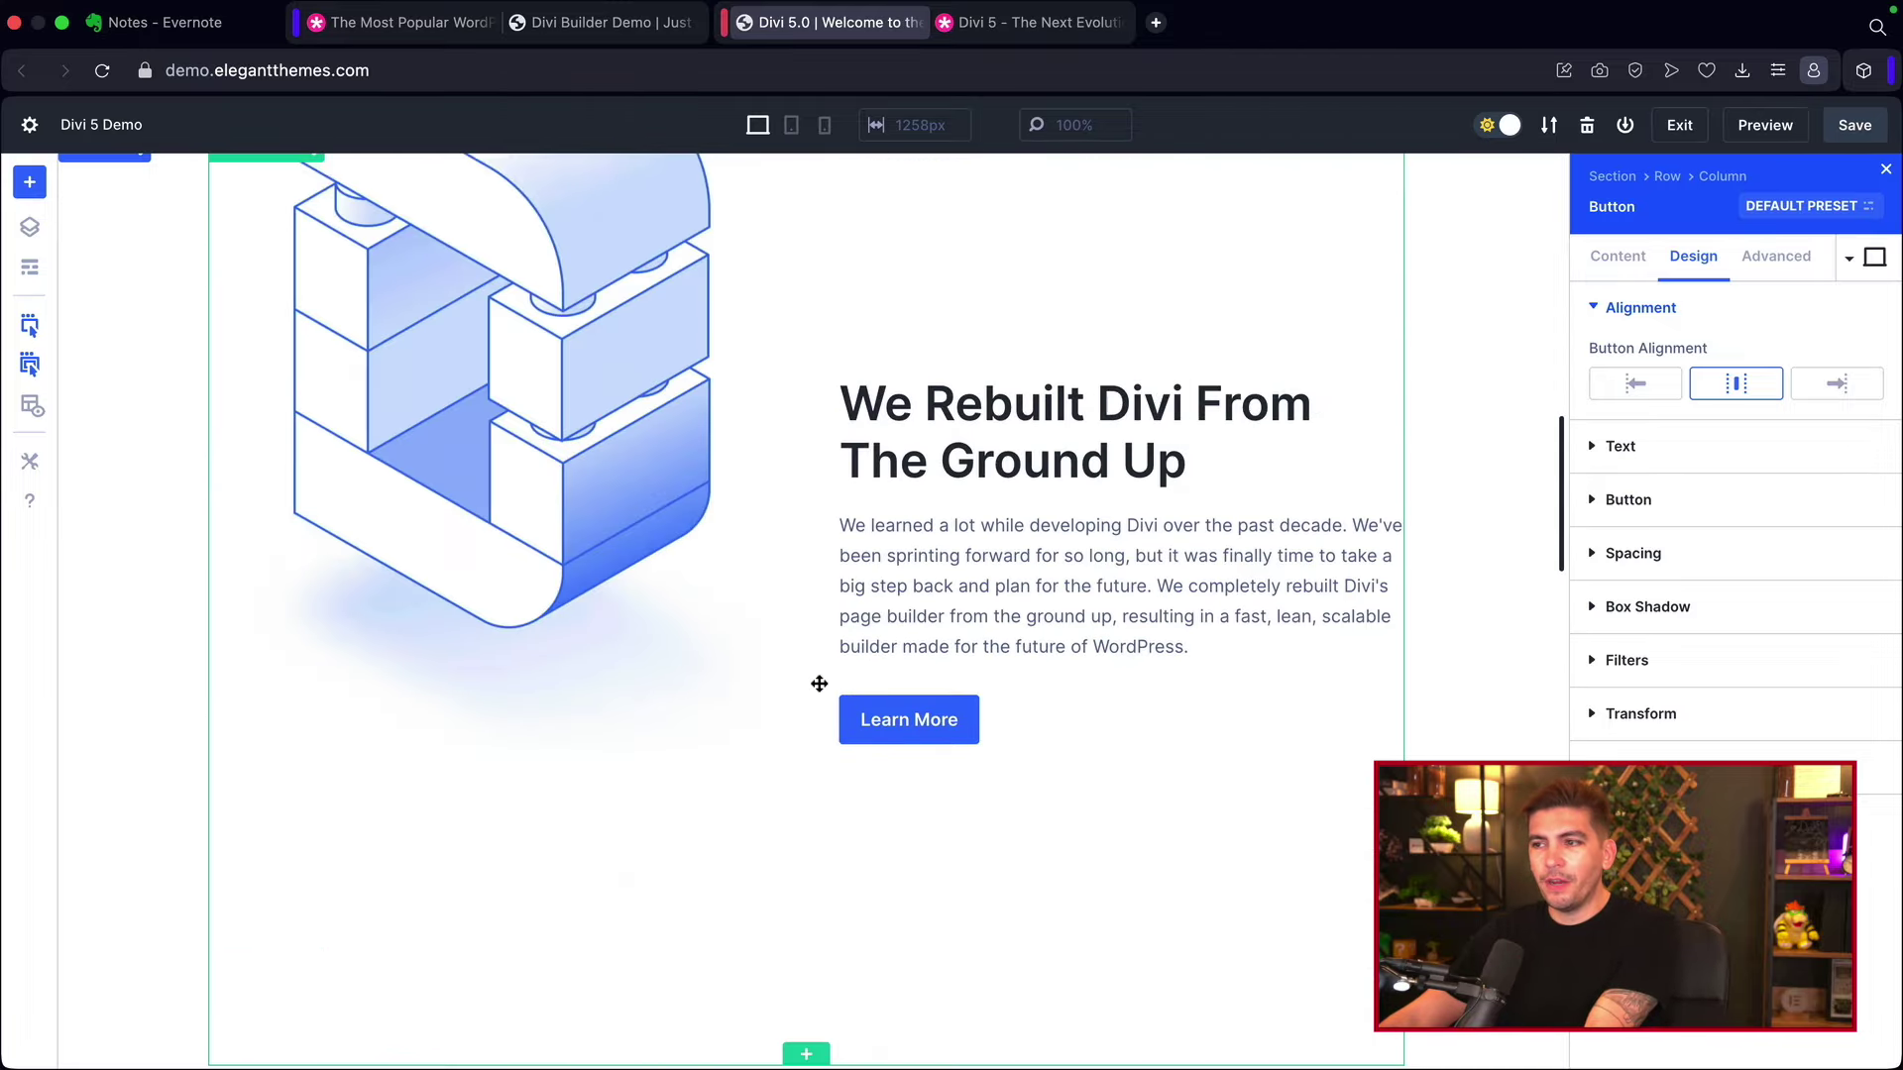
pyautogui.scroll(-10, 818, 681)
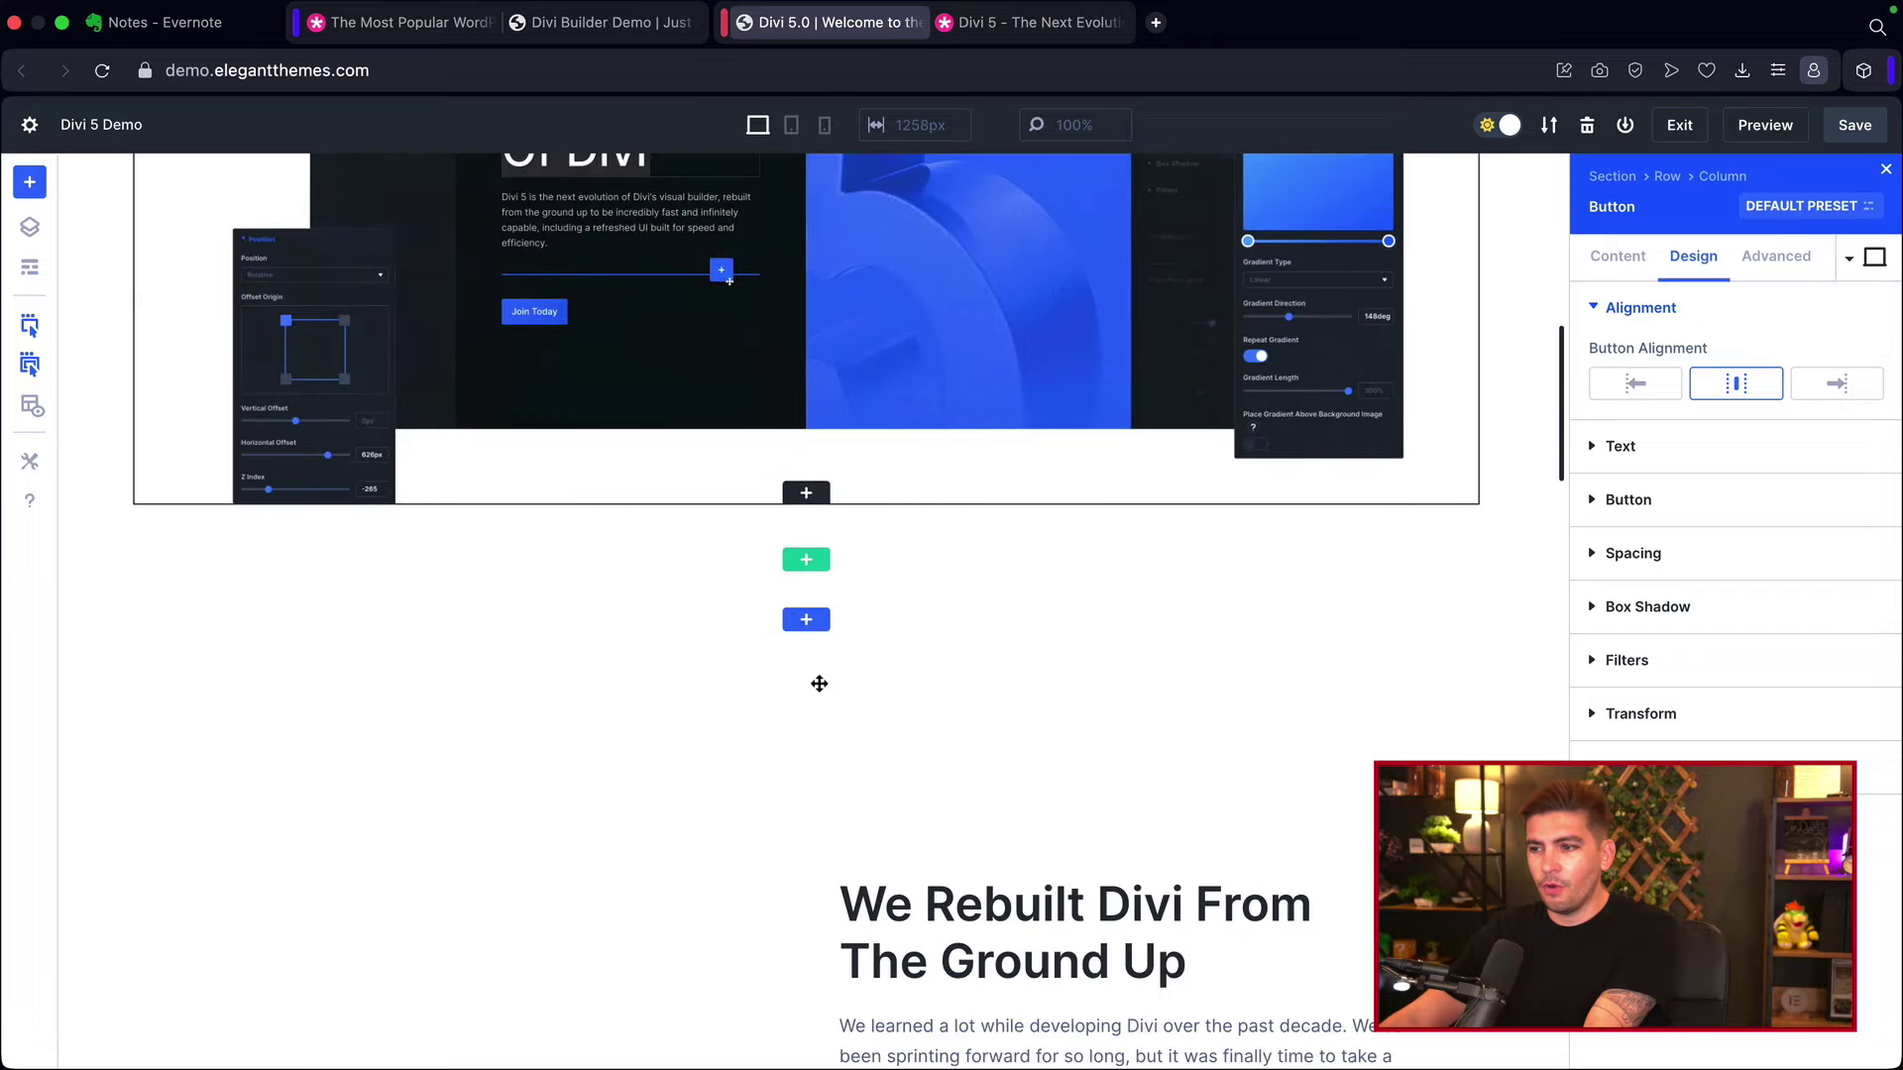
pyautogui.scroll(3, 763, 550)
pyautogui.click(805, 605)
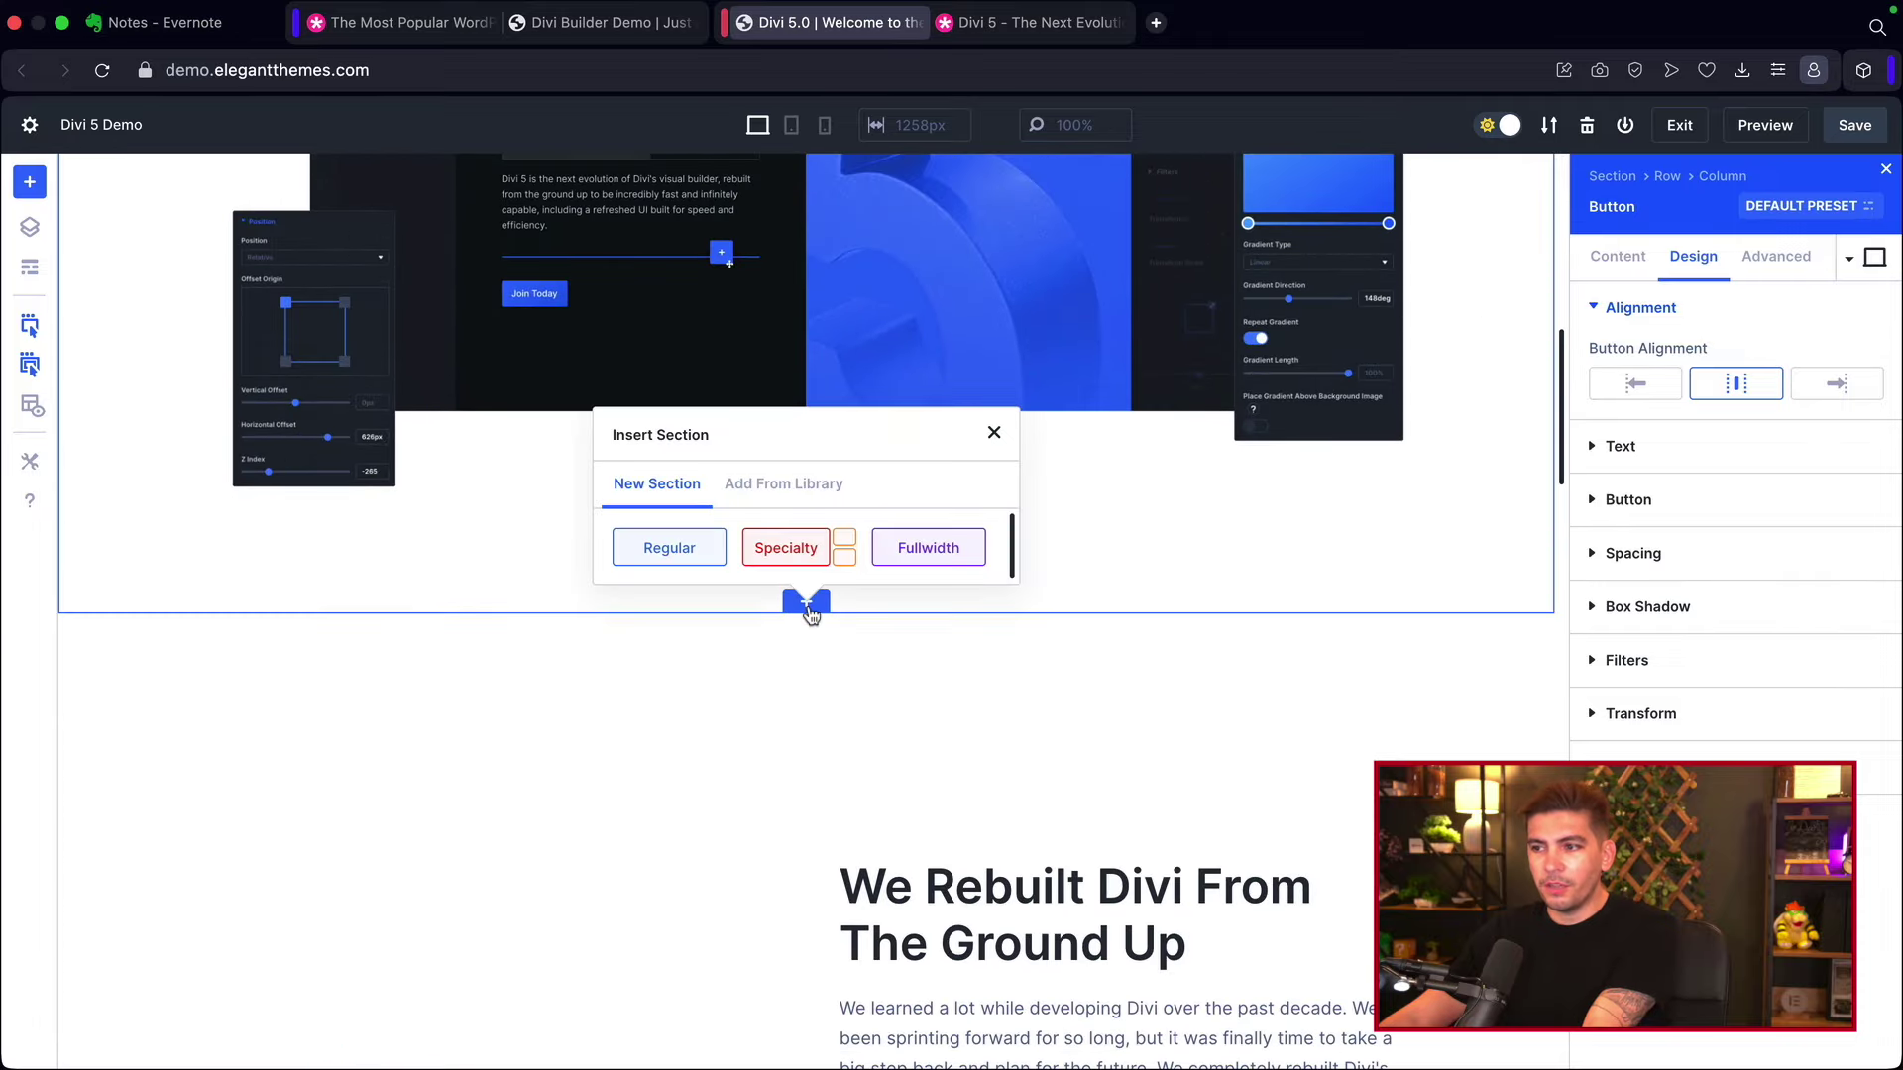
pyautogui.click(661, 543)
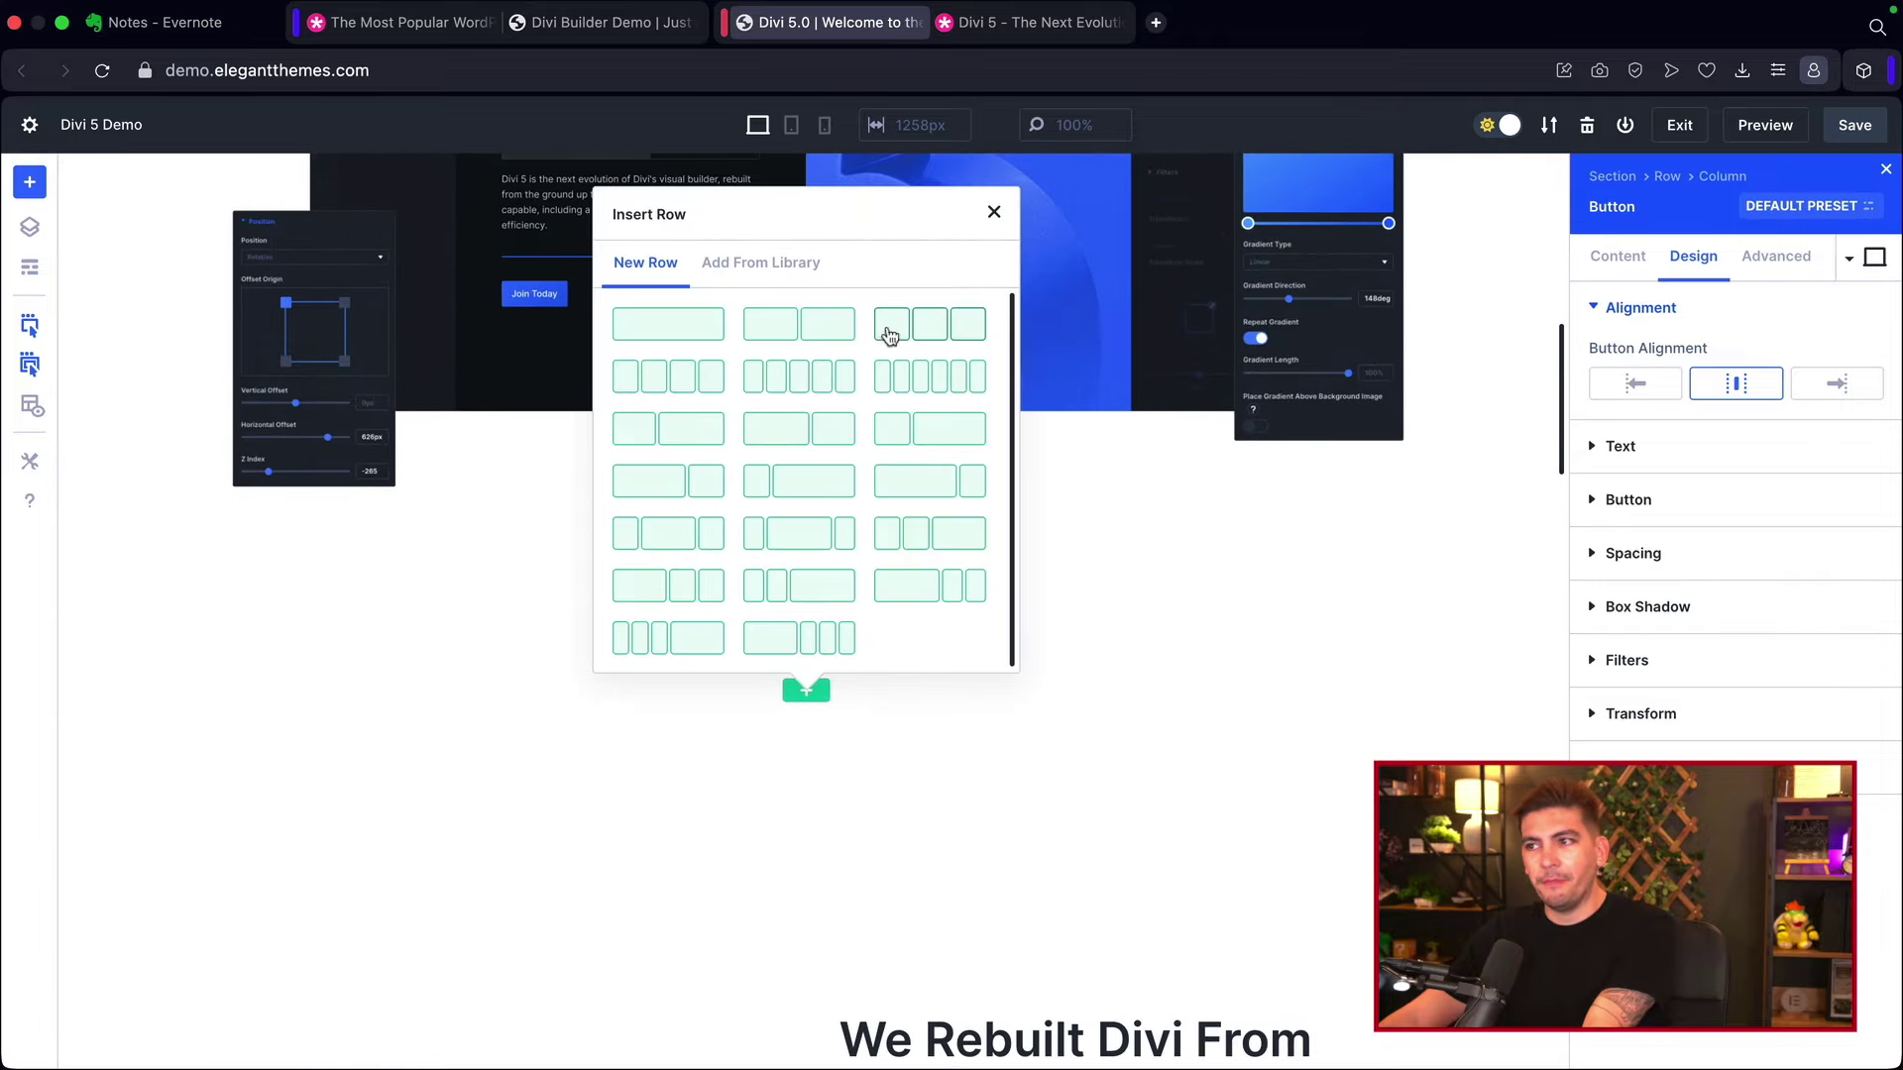
pyautogui.click(887, 337)
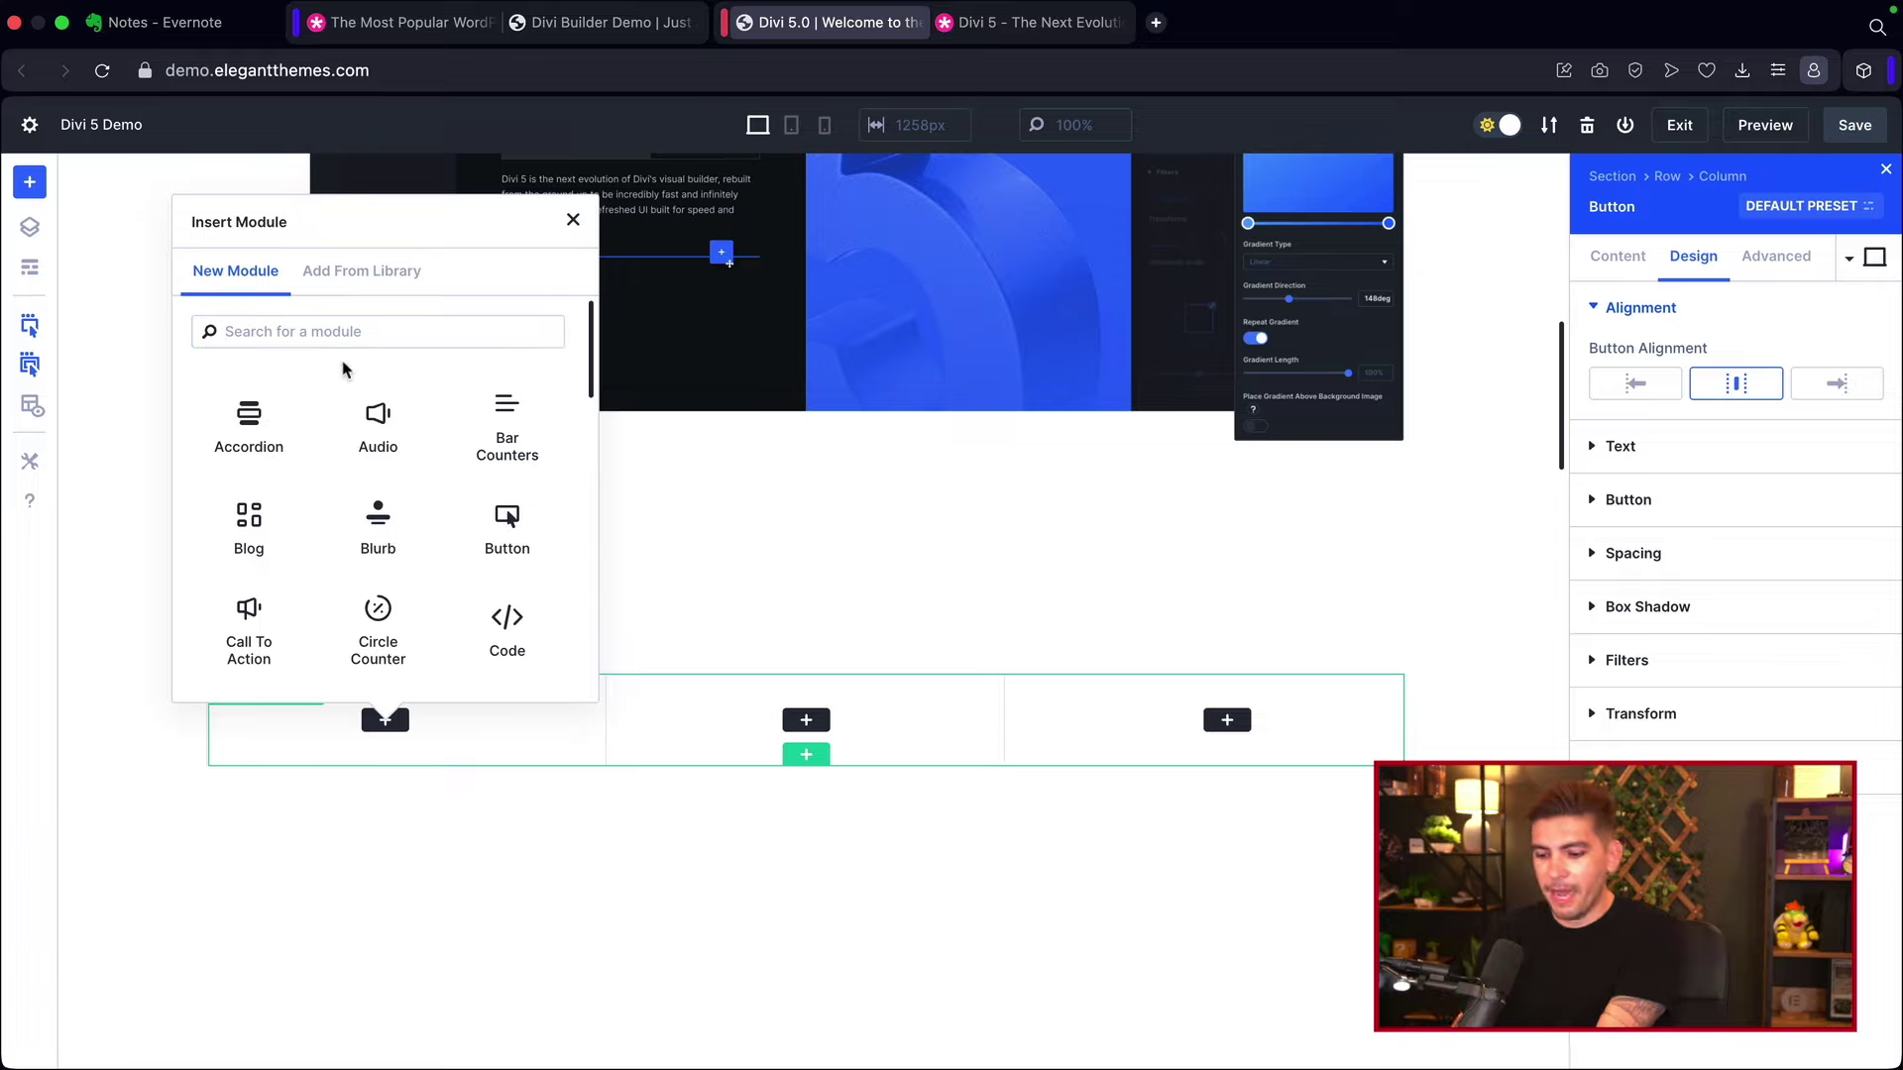
# - Insert a Text module, searched as 'text', into the first column
pyautogui.click(347, 331)
pyautogui.write('text')
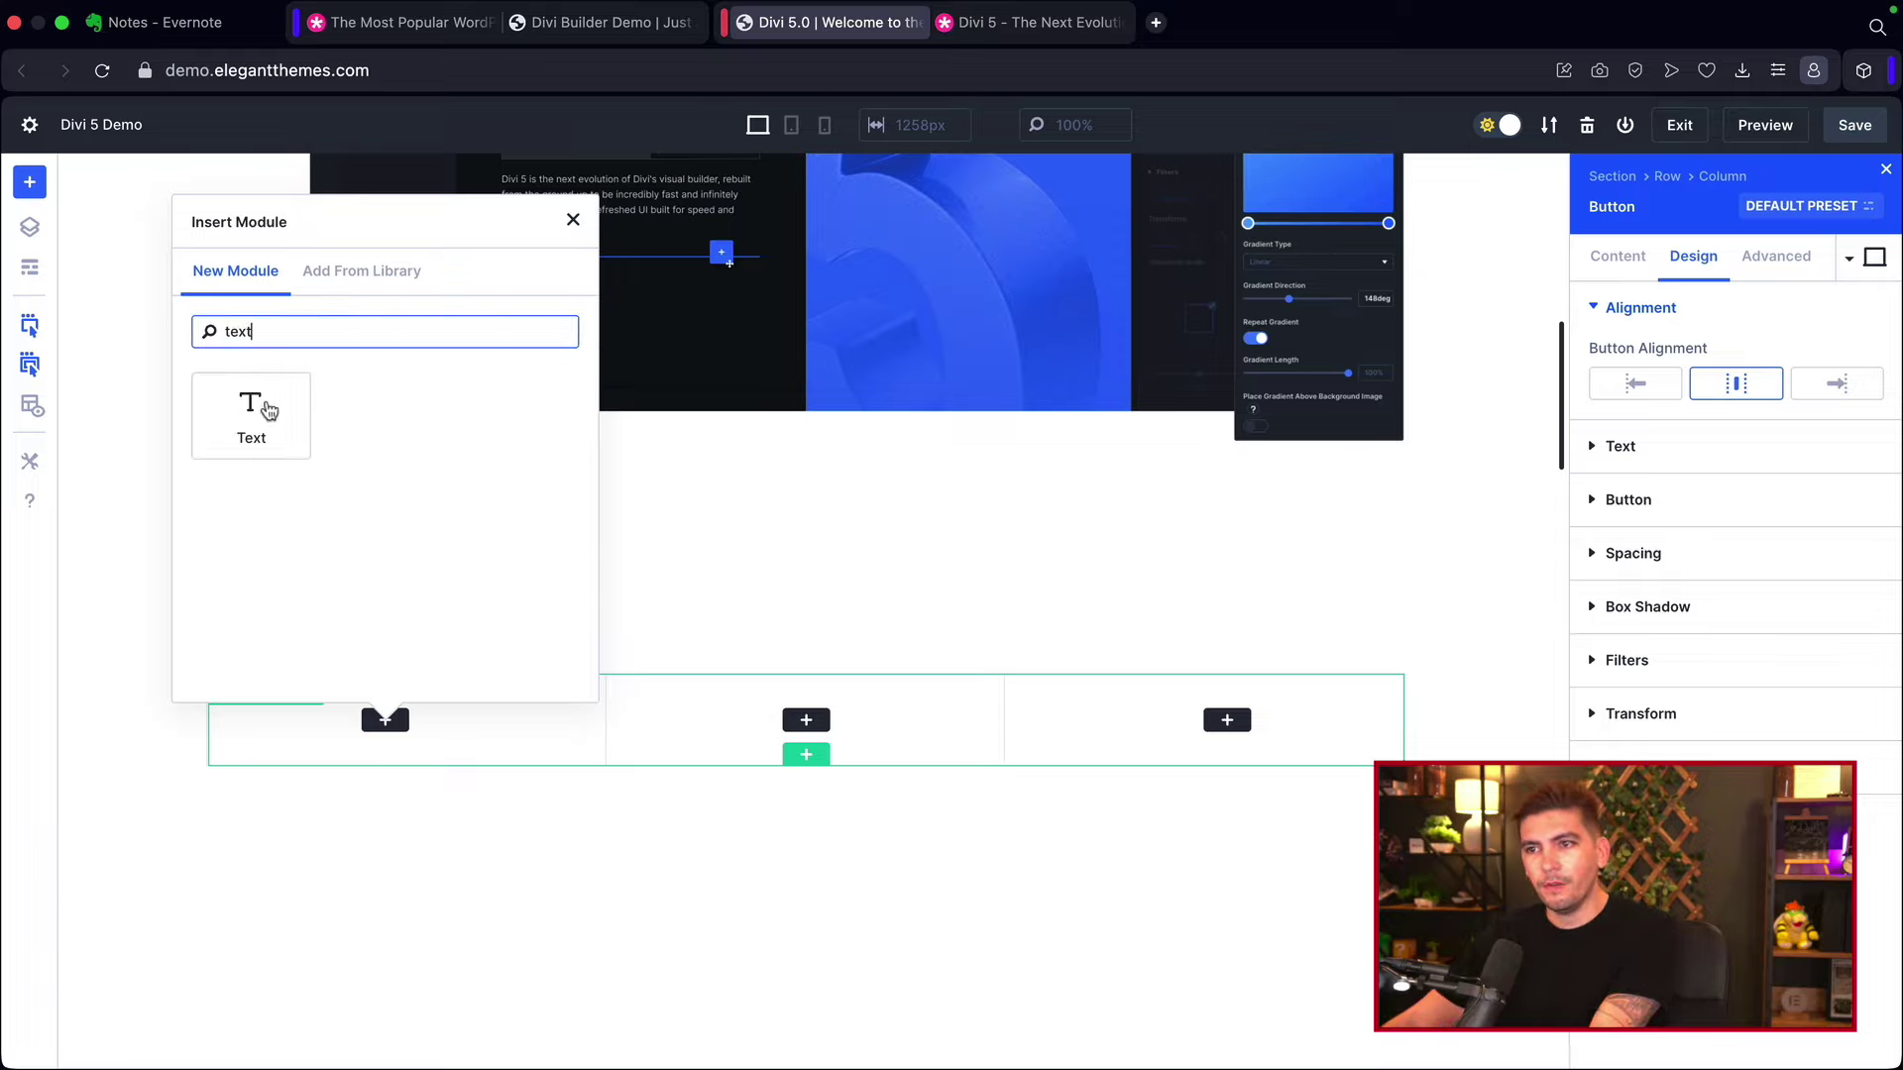
pyautogui.click(266, 404)
# - Add an Image module below the Text module in the first column
pyautogui.click(385, 932)
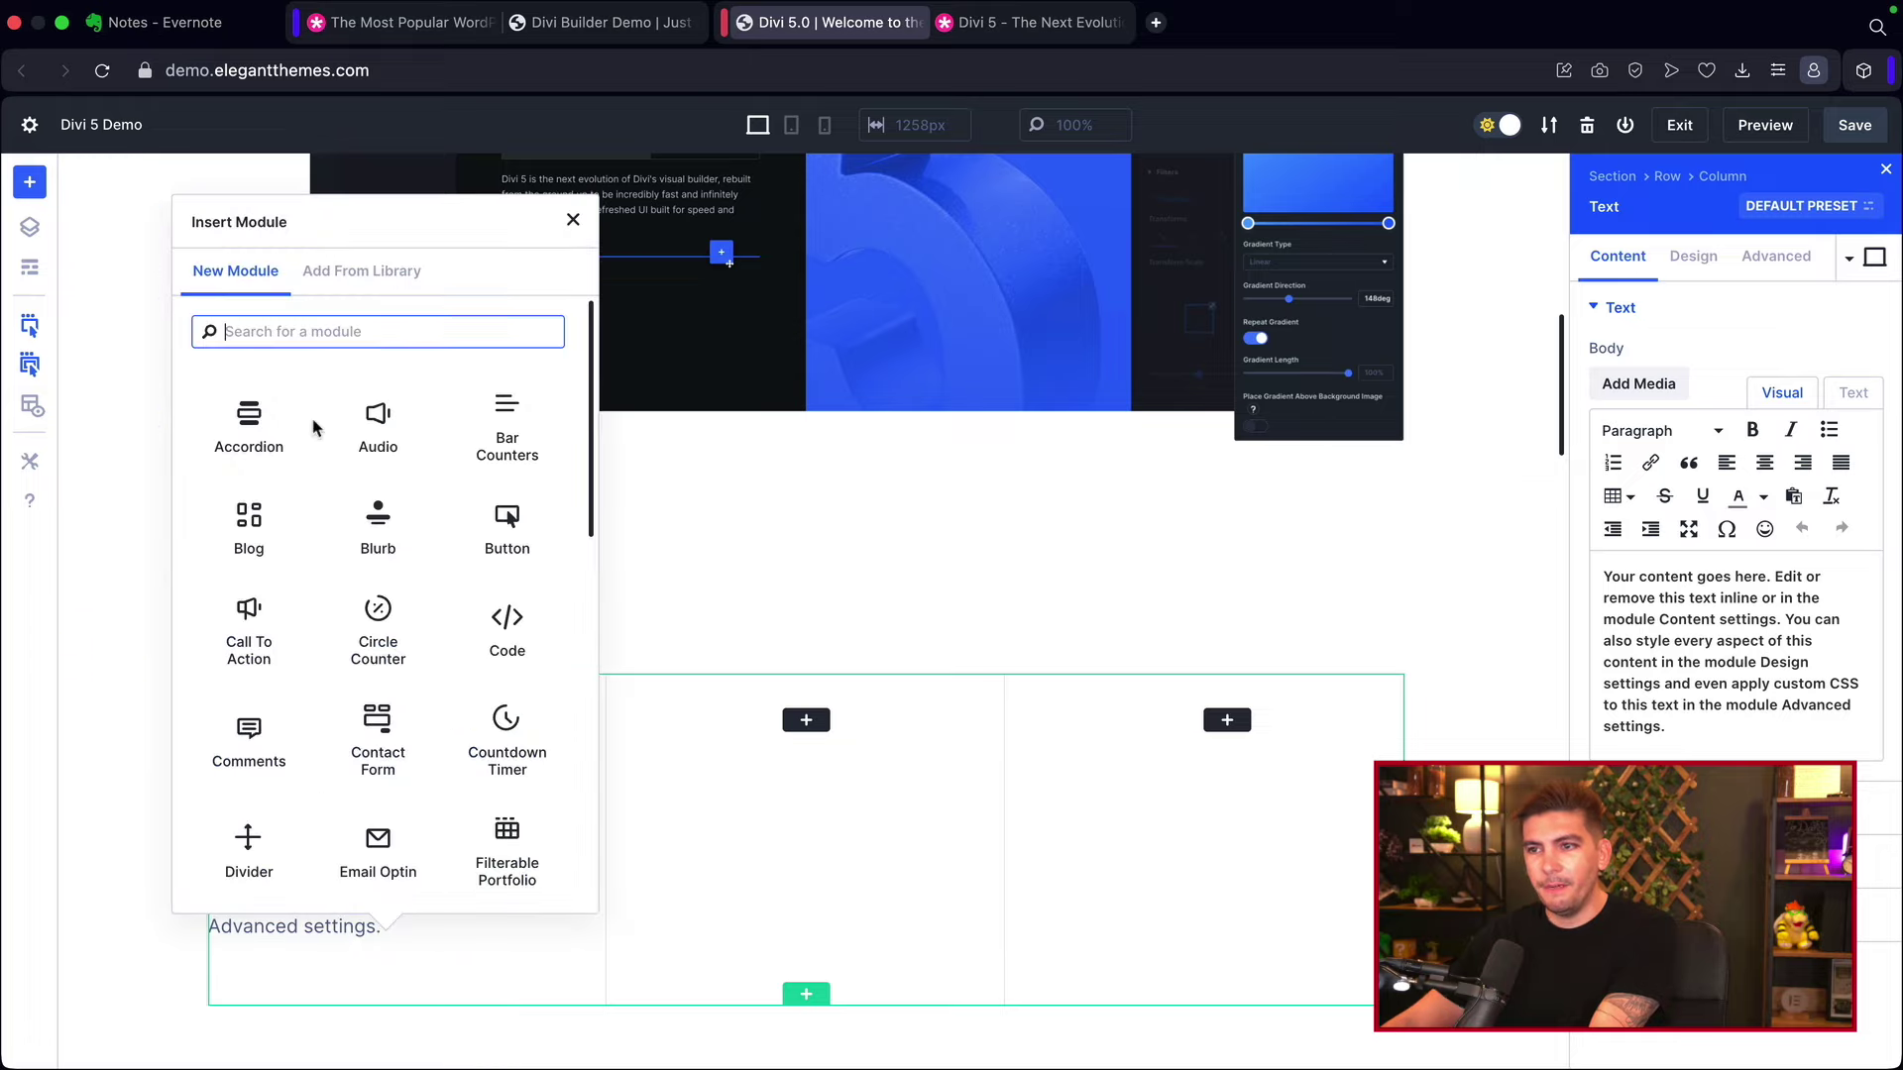
pyautogui.write('imag')
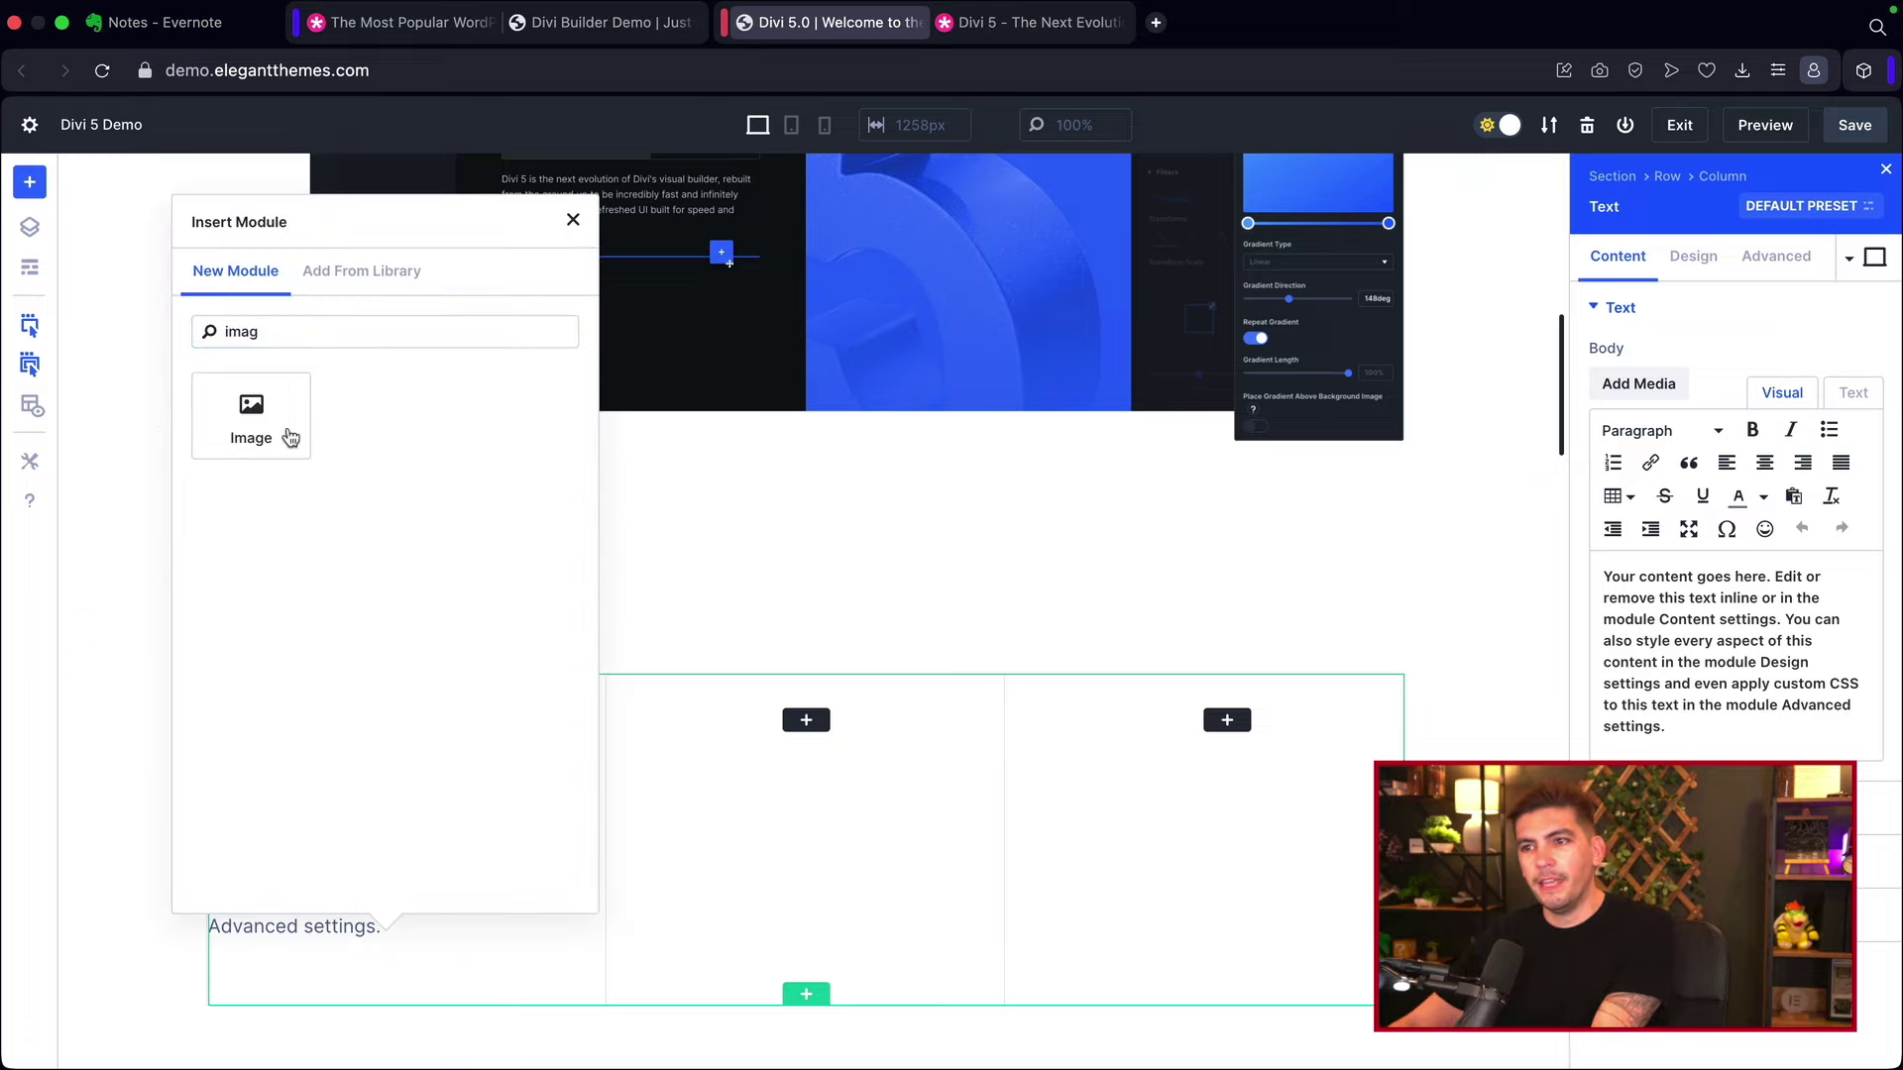
pyautogui.click(289, 437)
pyautogui.scroll(-8, 535, 743)
pyautogui.scroll(4, 406, 545)
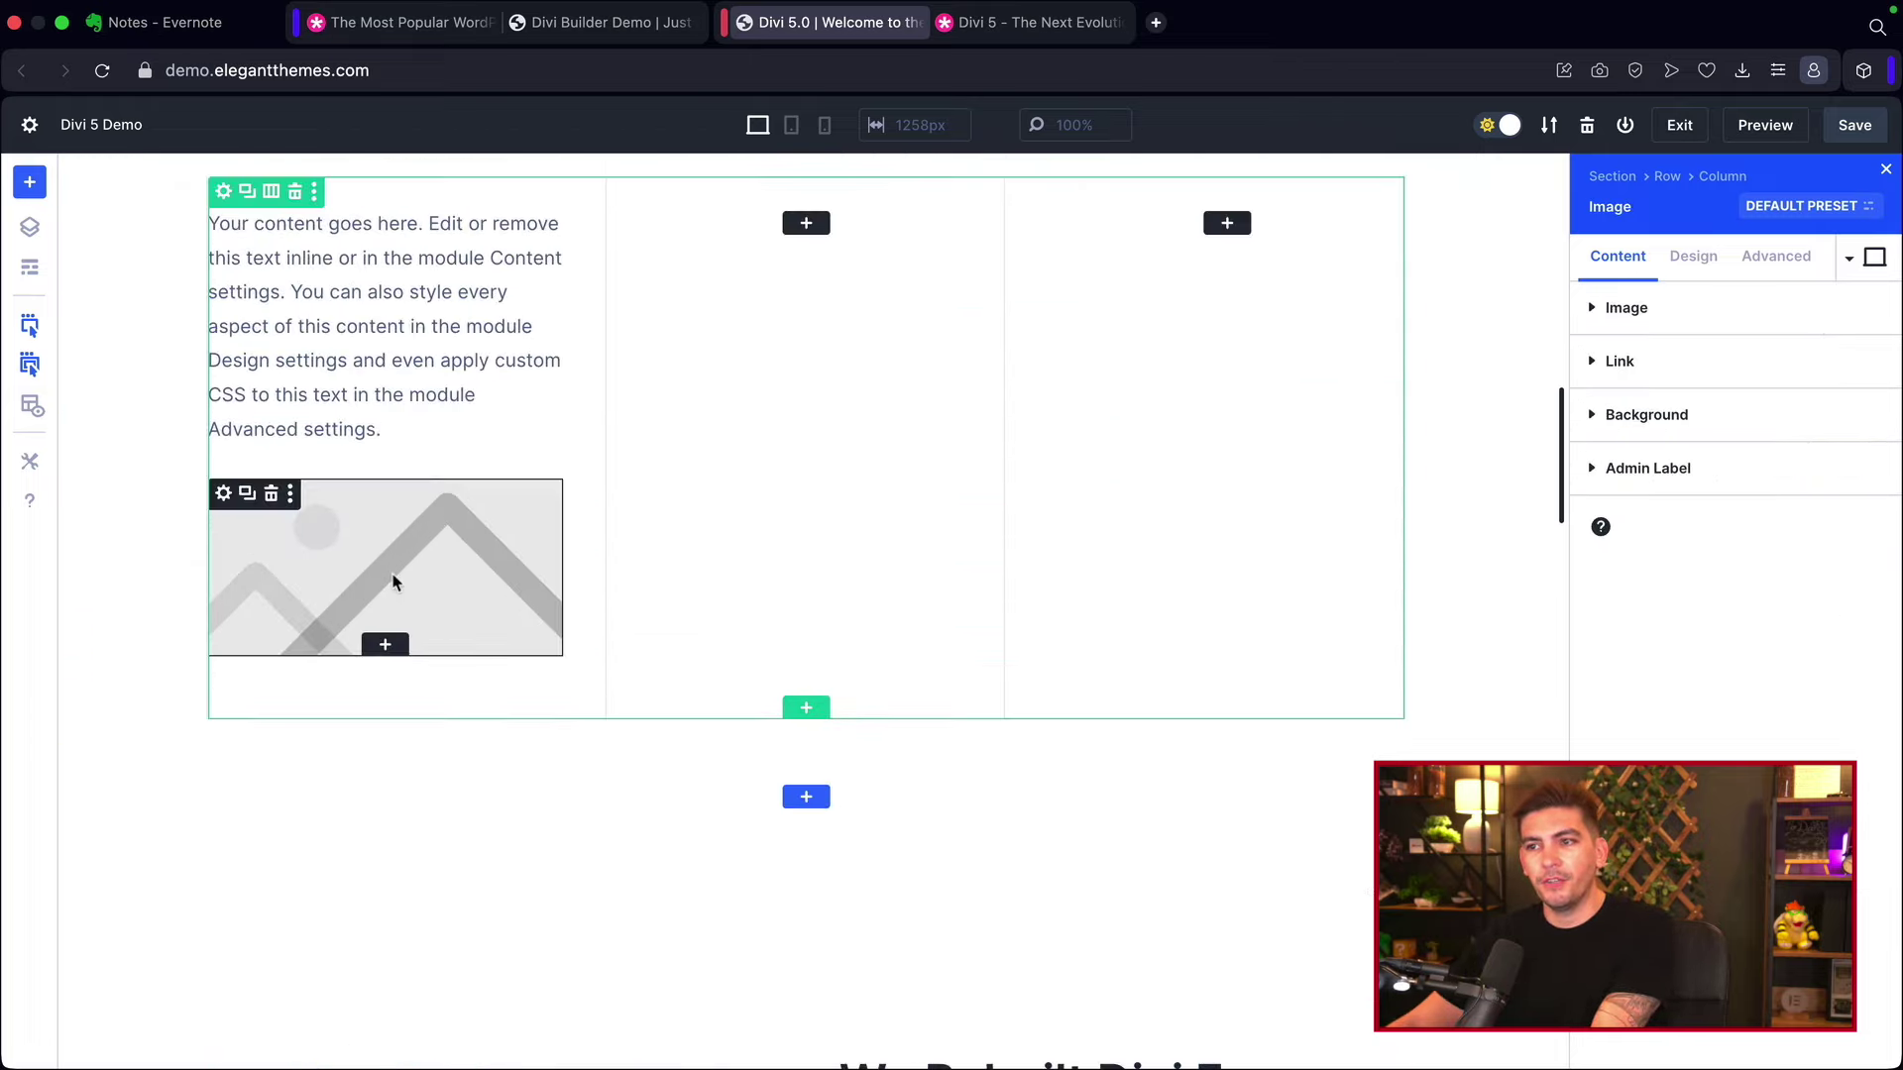
# - Add a Click Here Button module below the image
pyautogui.click(386, 714)
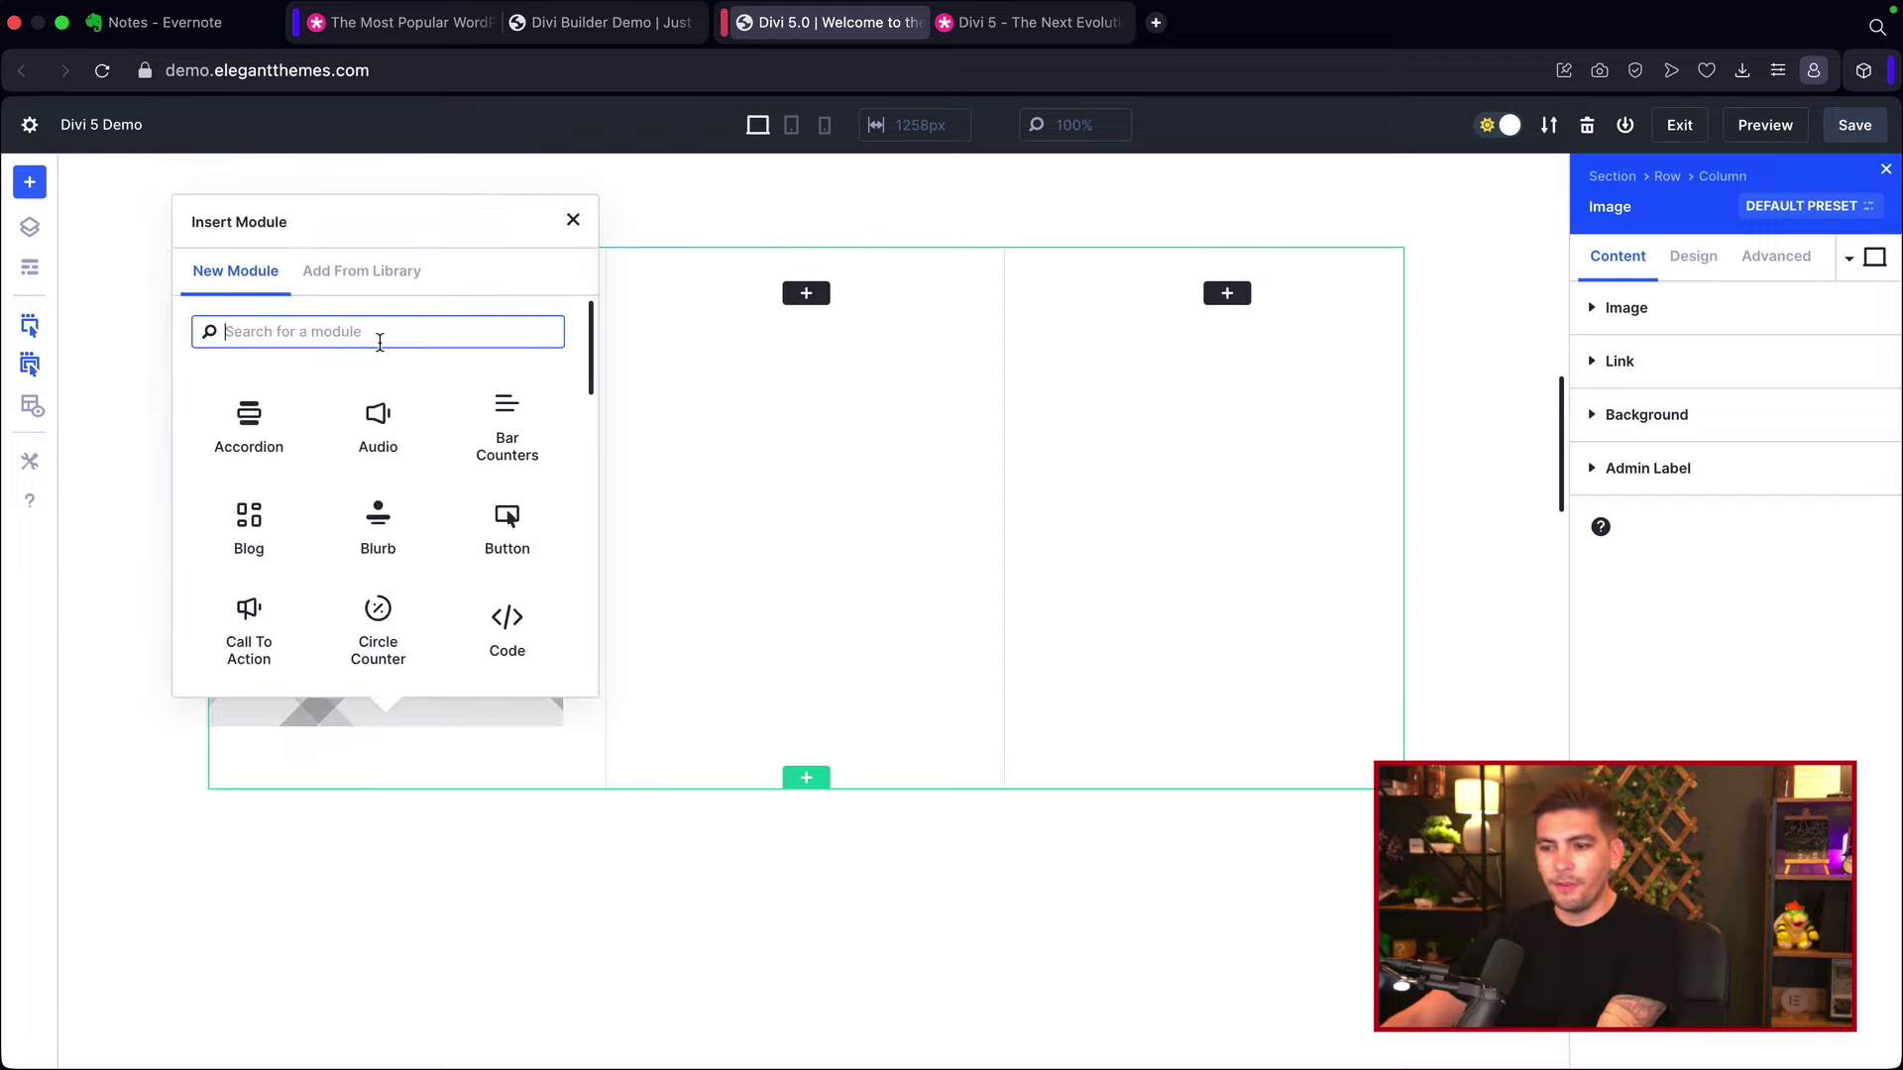
pyautogui.write('button')
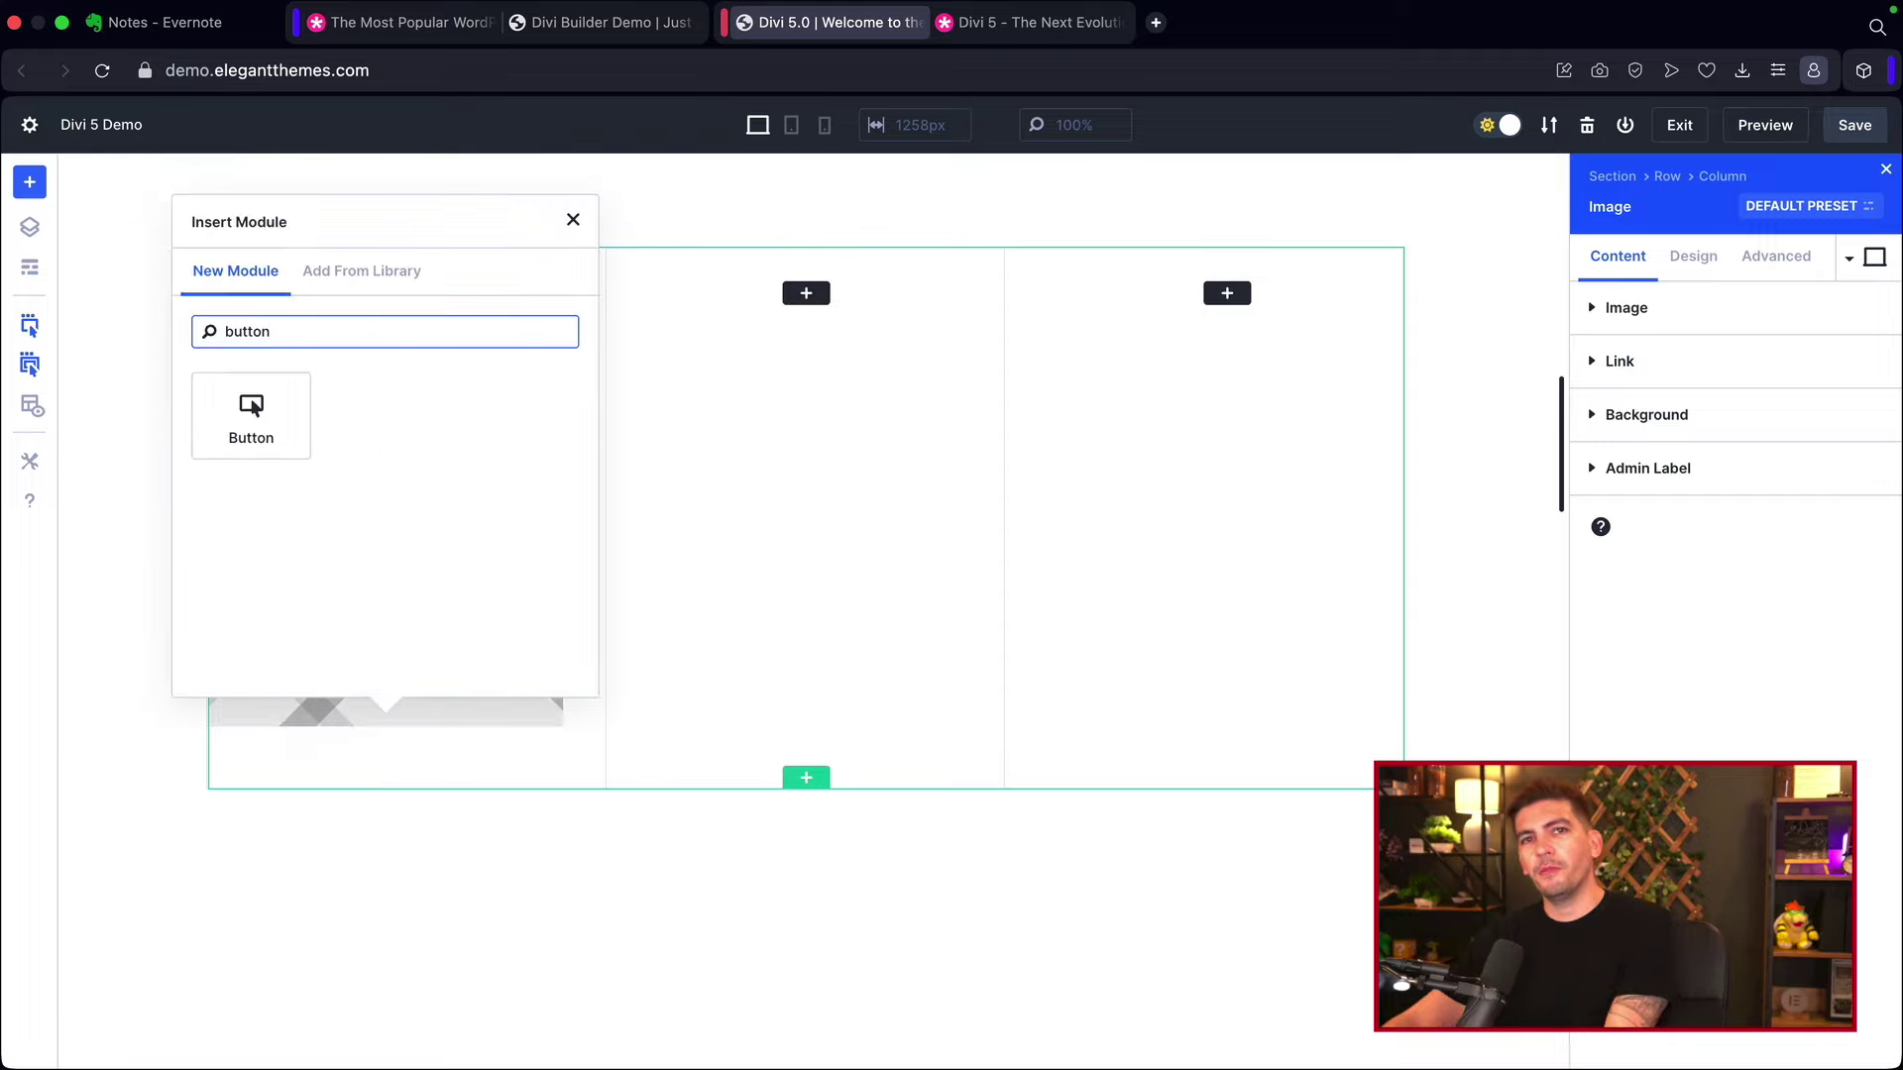
pyautogui.click(260, 412)
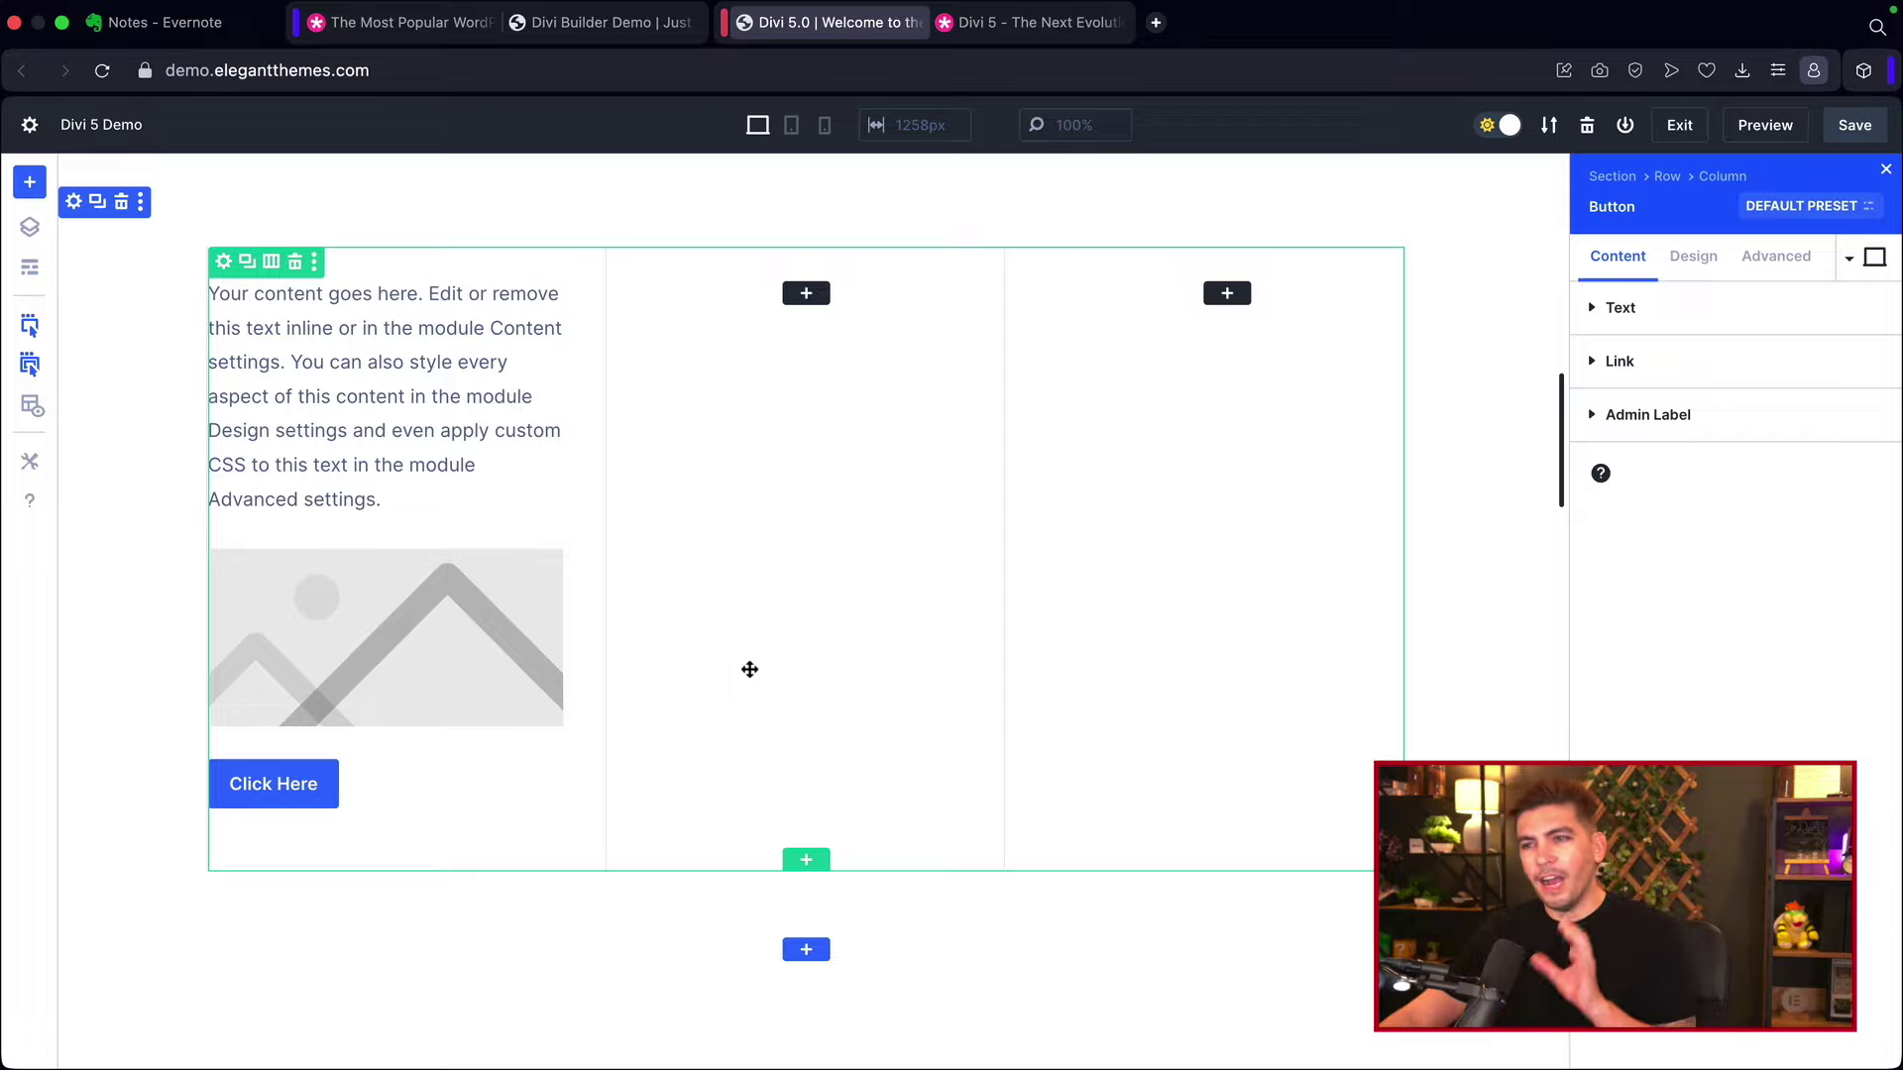
pyautogui.scroll(3, 626, 637)
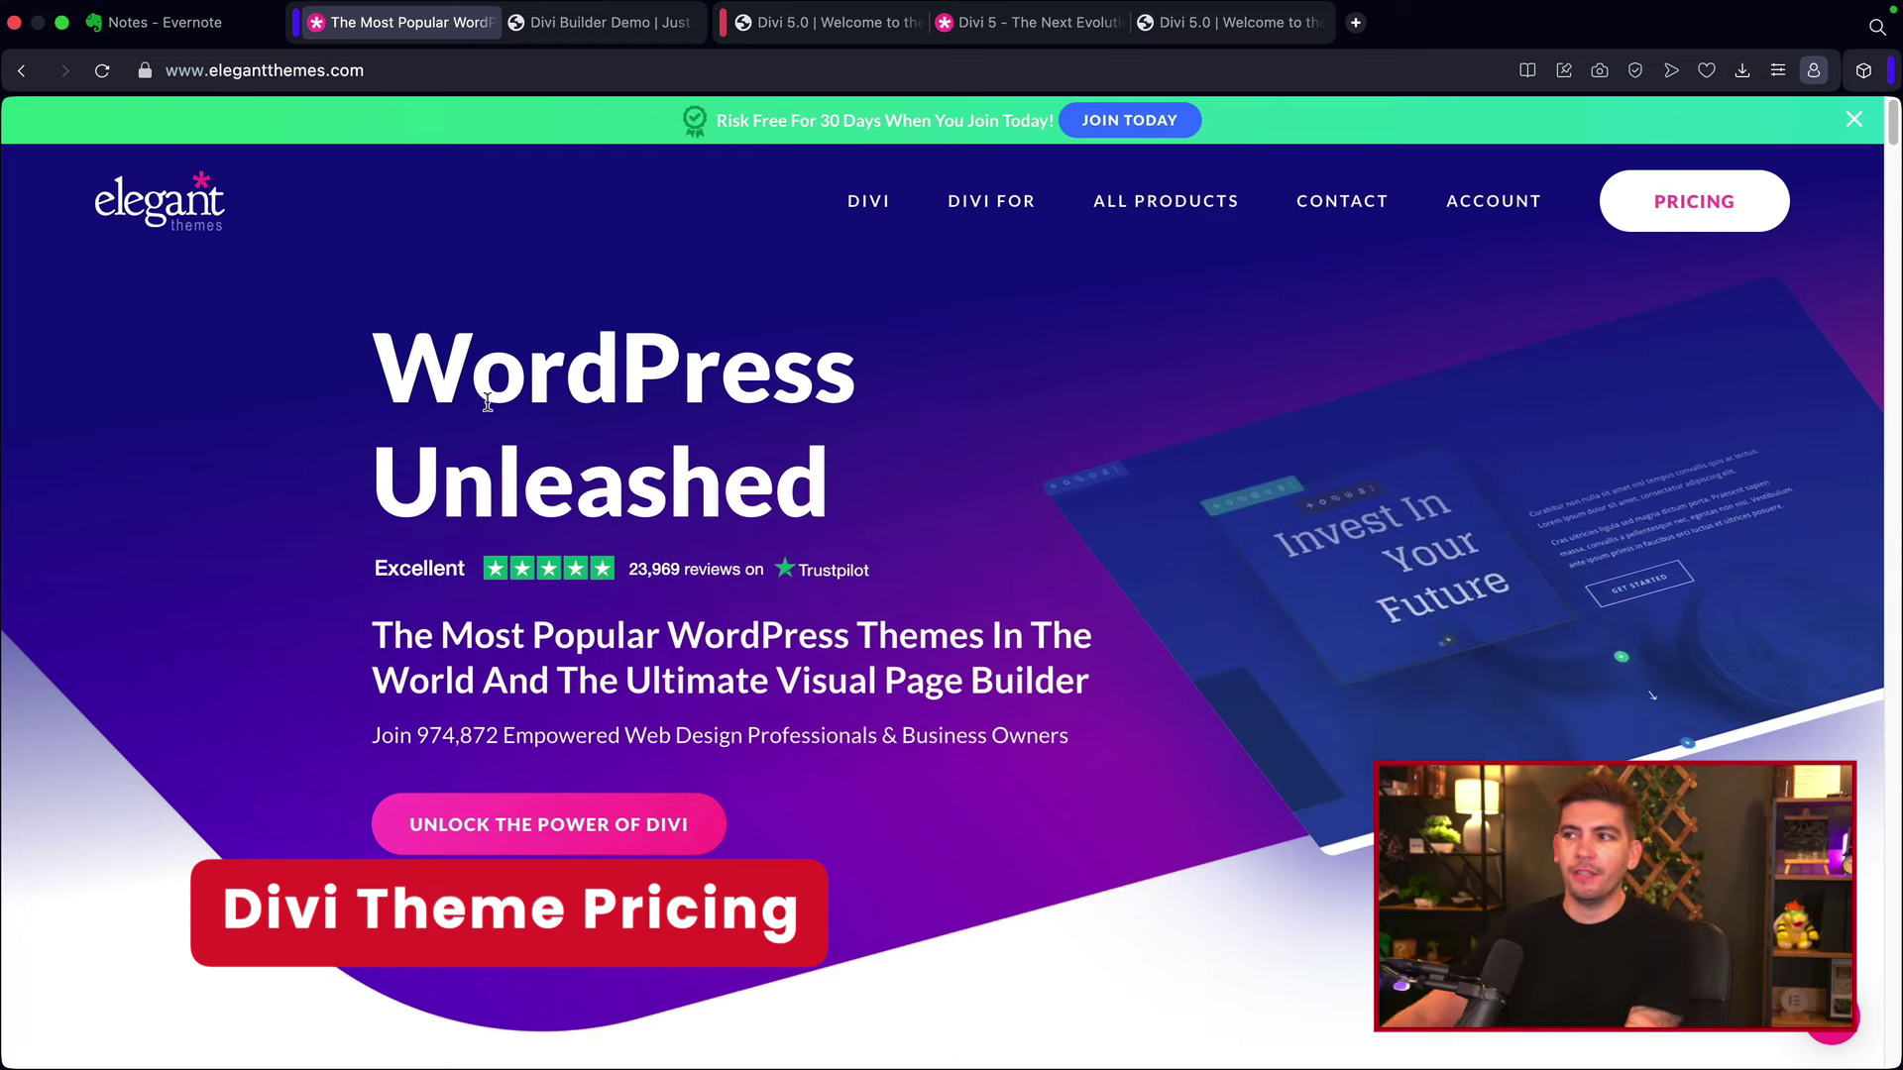
# - Open the Elegant Themes pricing page and scroll through the Divi plans
pyautogui.click(1680, 208)
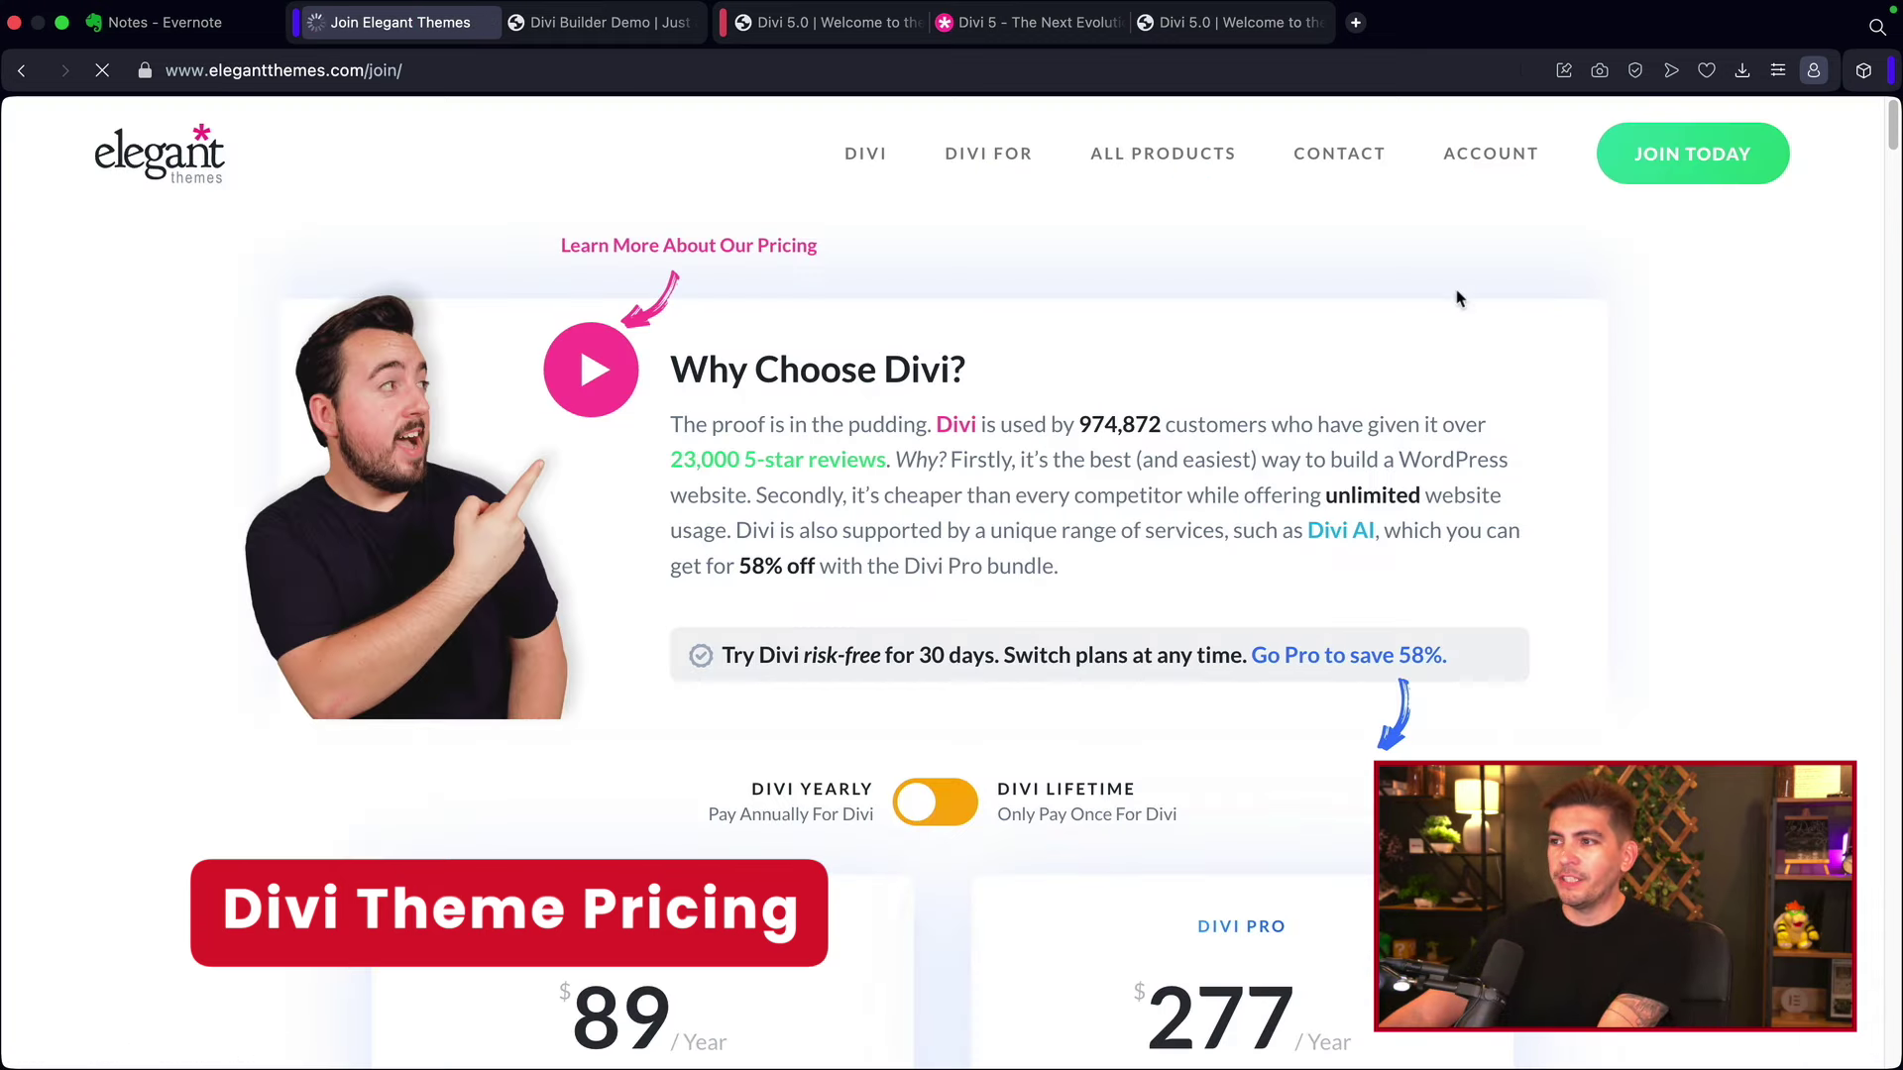
pyautogui.scroll(-3, 1236, 561)
pyautogui.scroll(-2, 1230, 562)
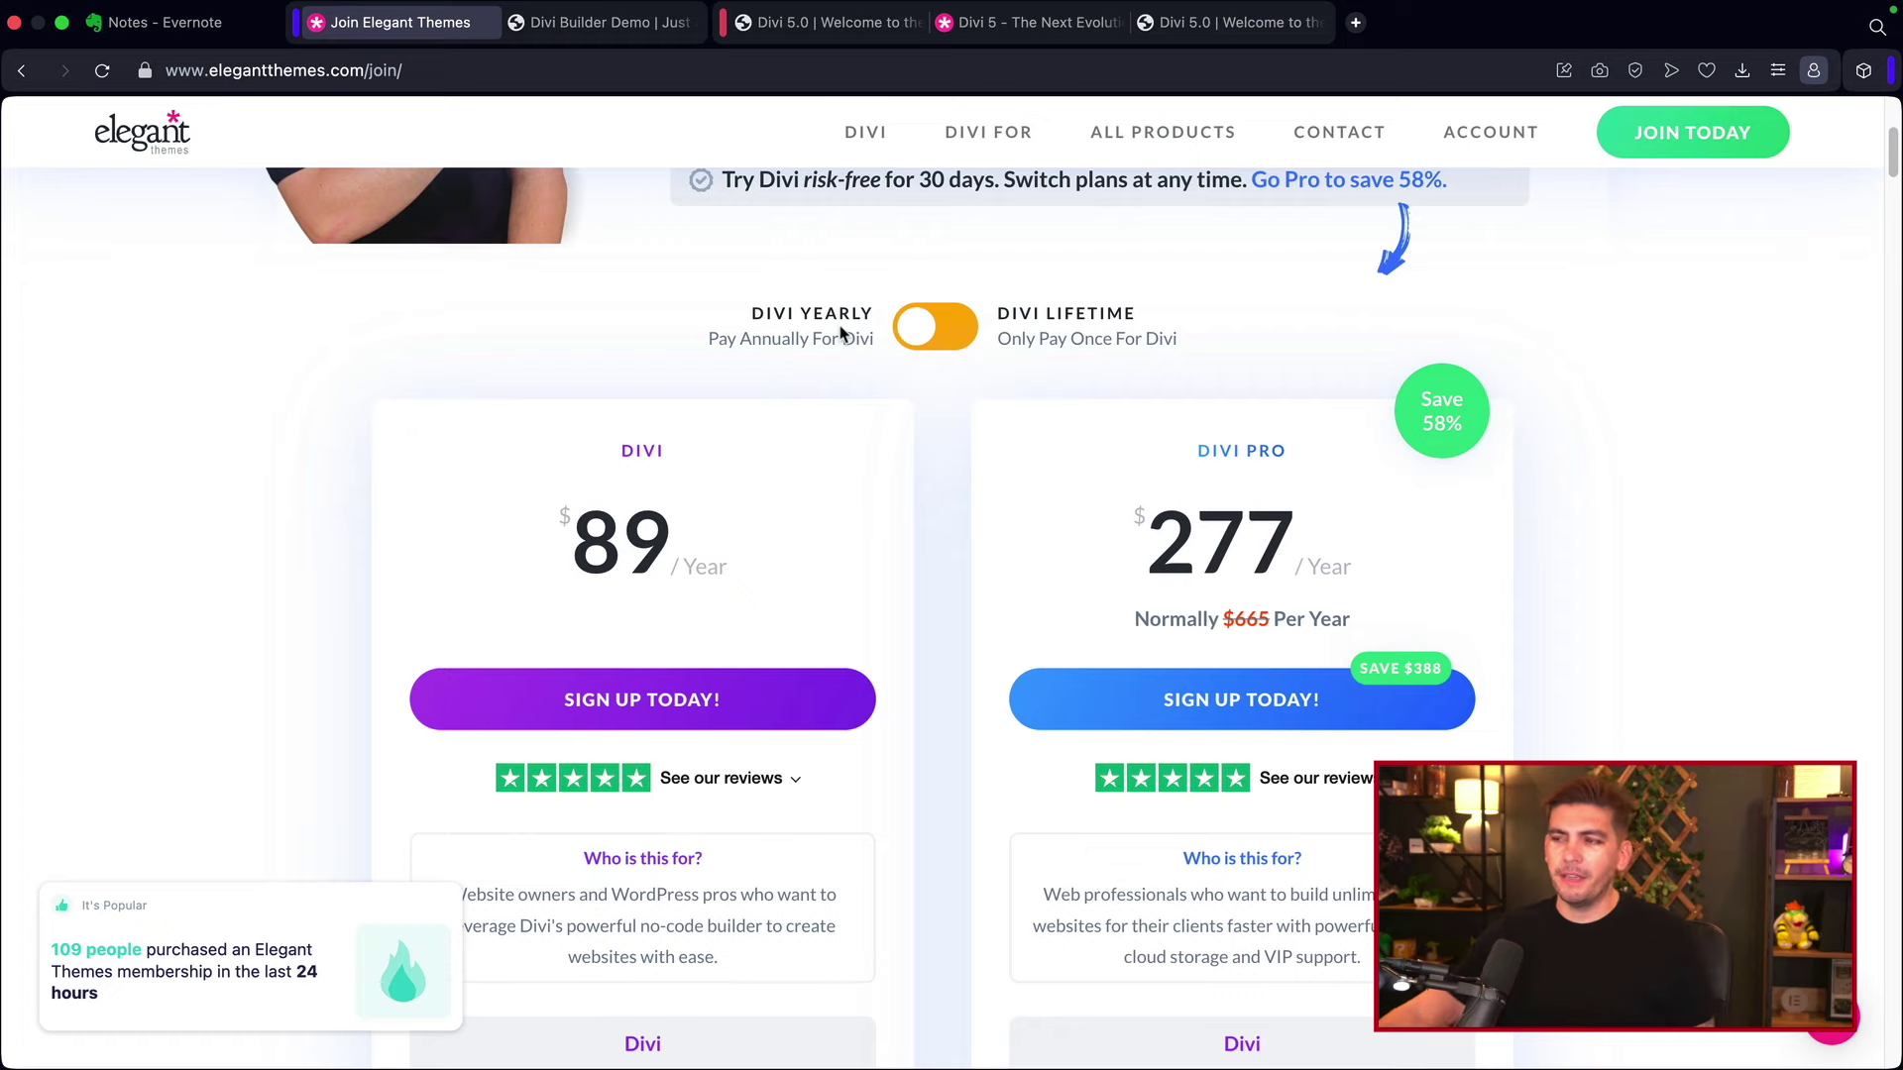
pyautogui.scroll(-4, 689, 483)
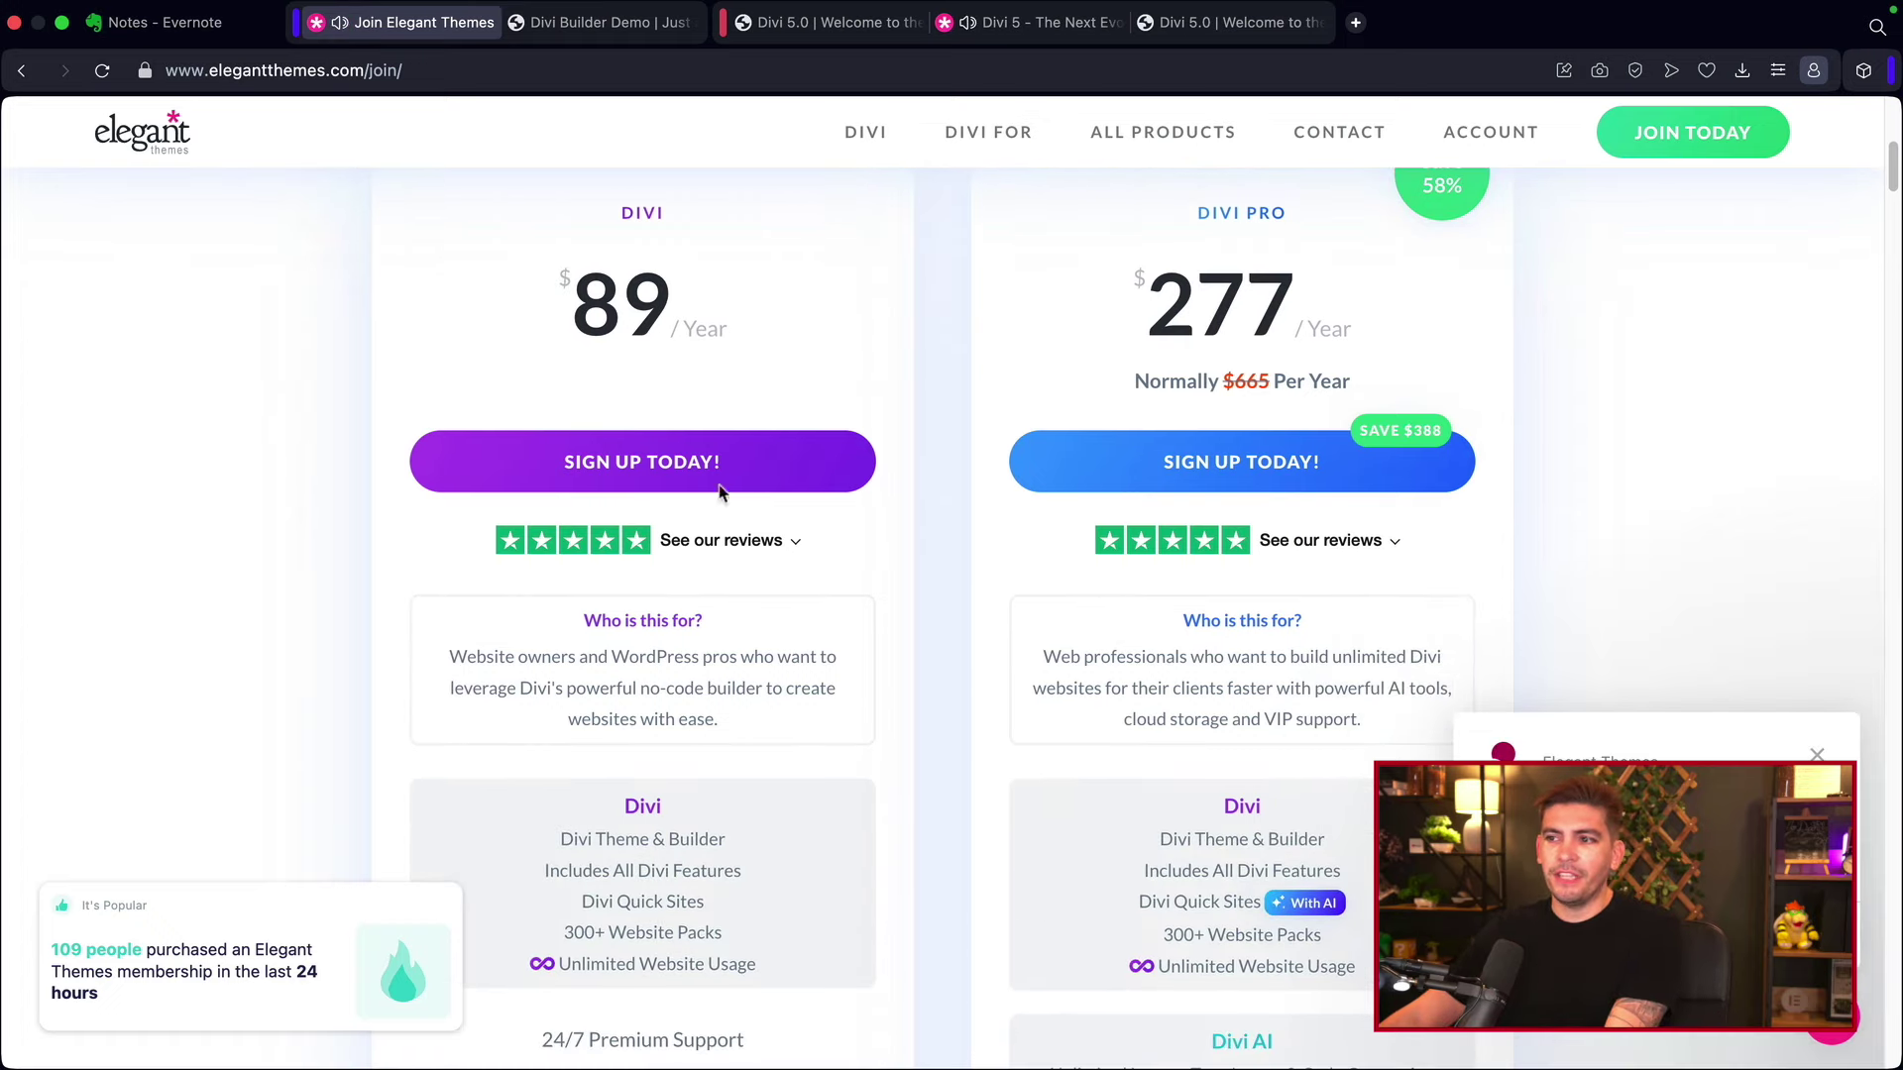
pyautogui.click(1817, 755)
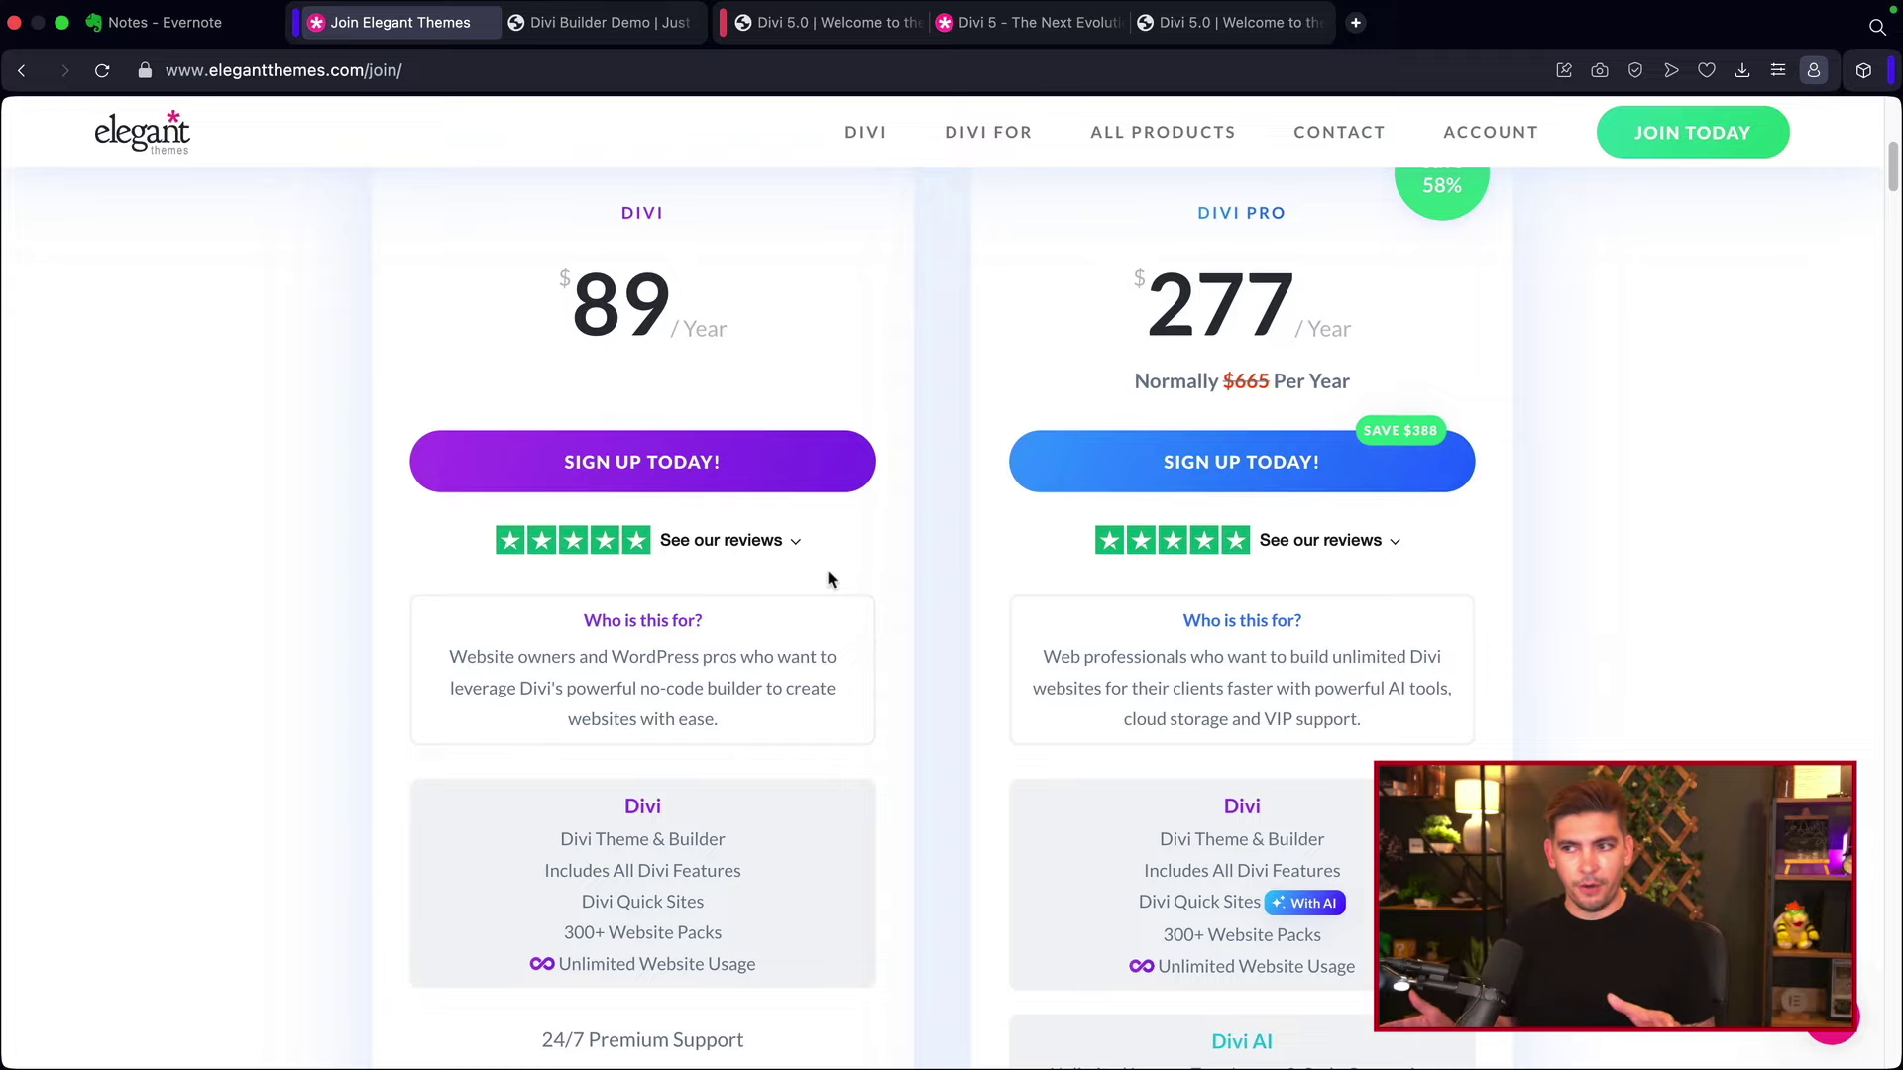
pyautogui.scroll(-4, 1227, 759)
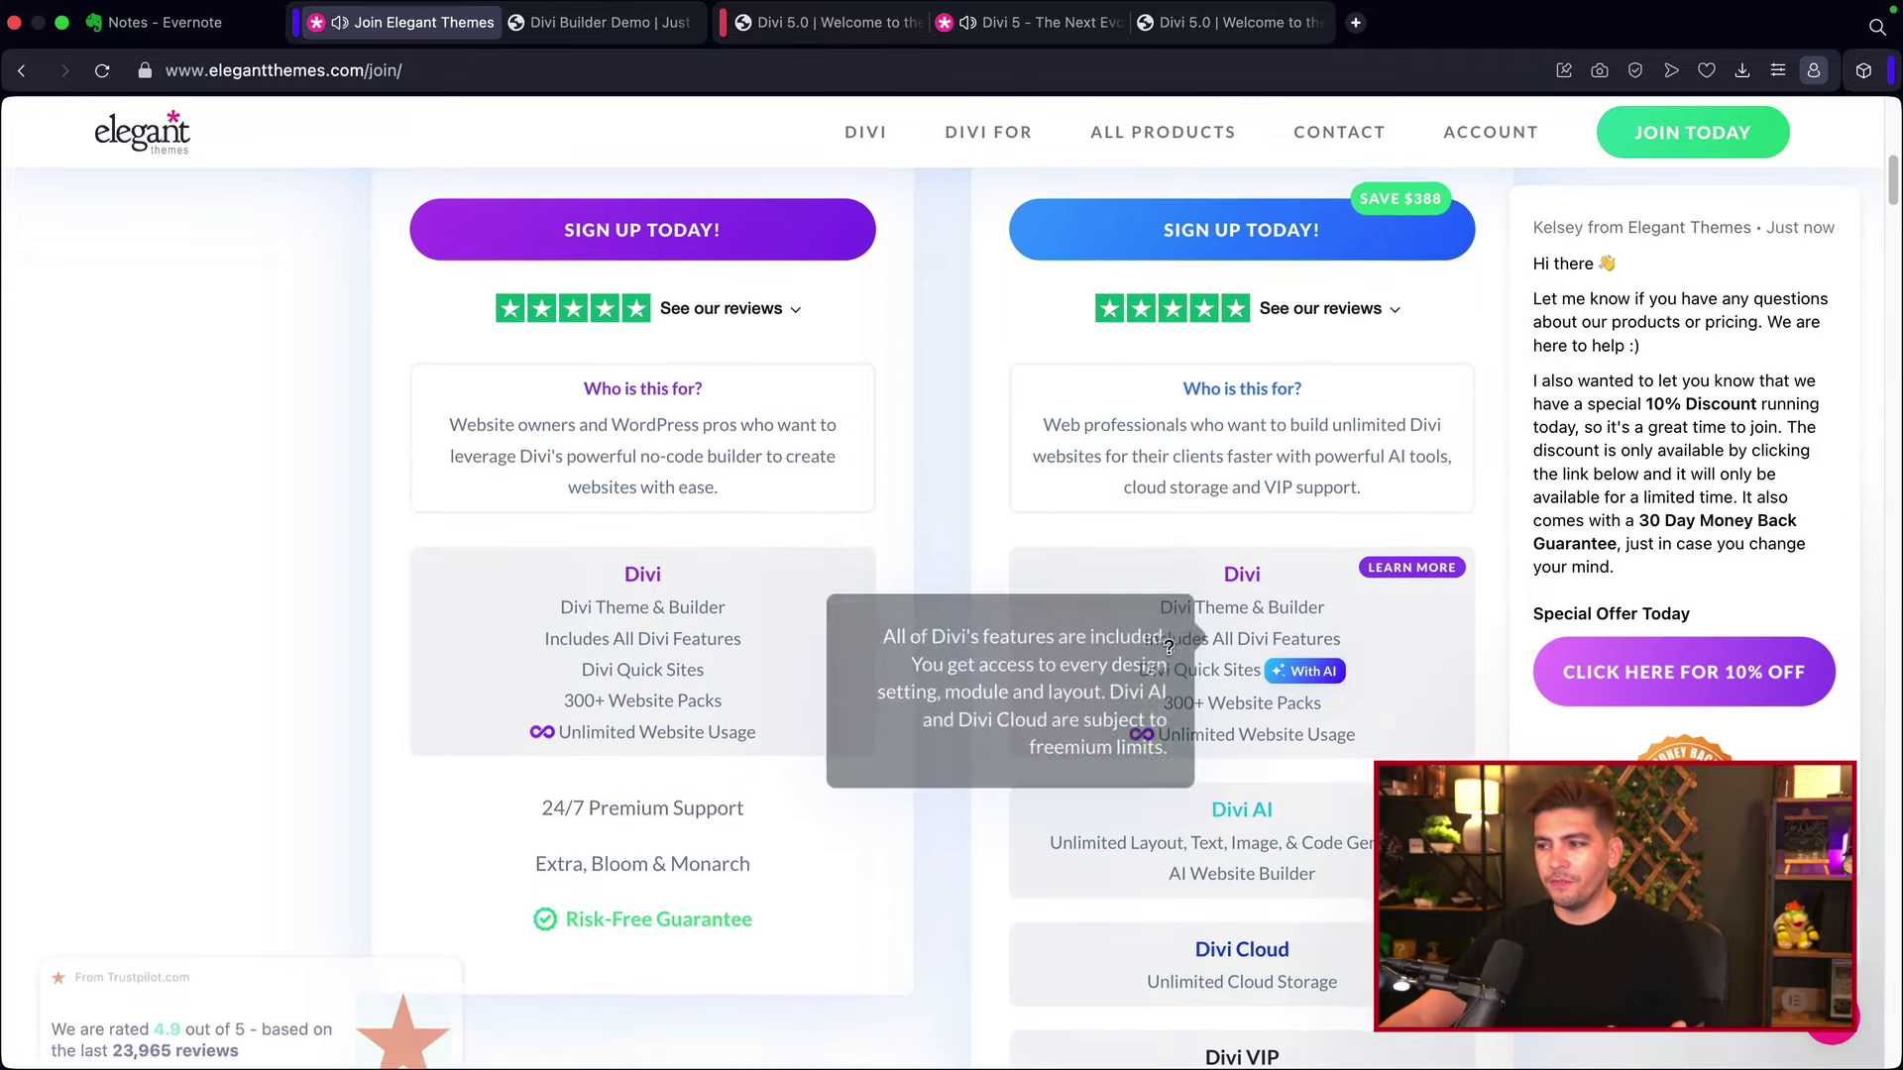
pyautogui.scroll(-4, 1258, 694)
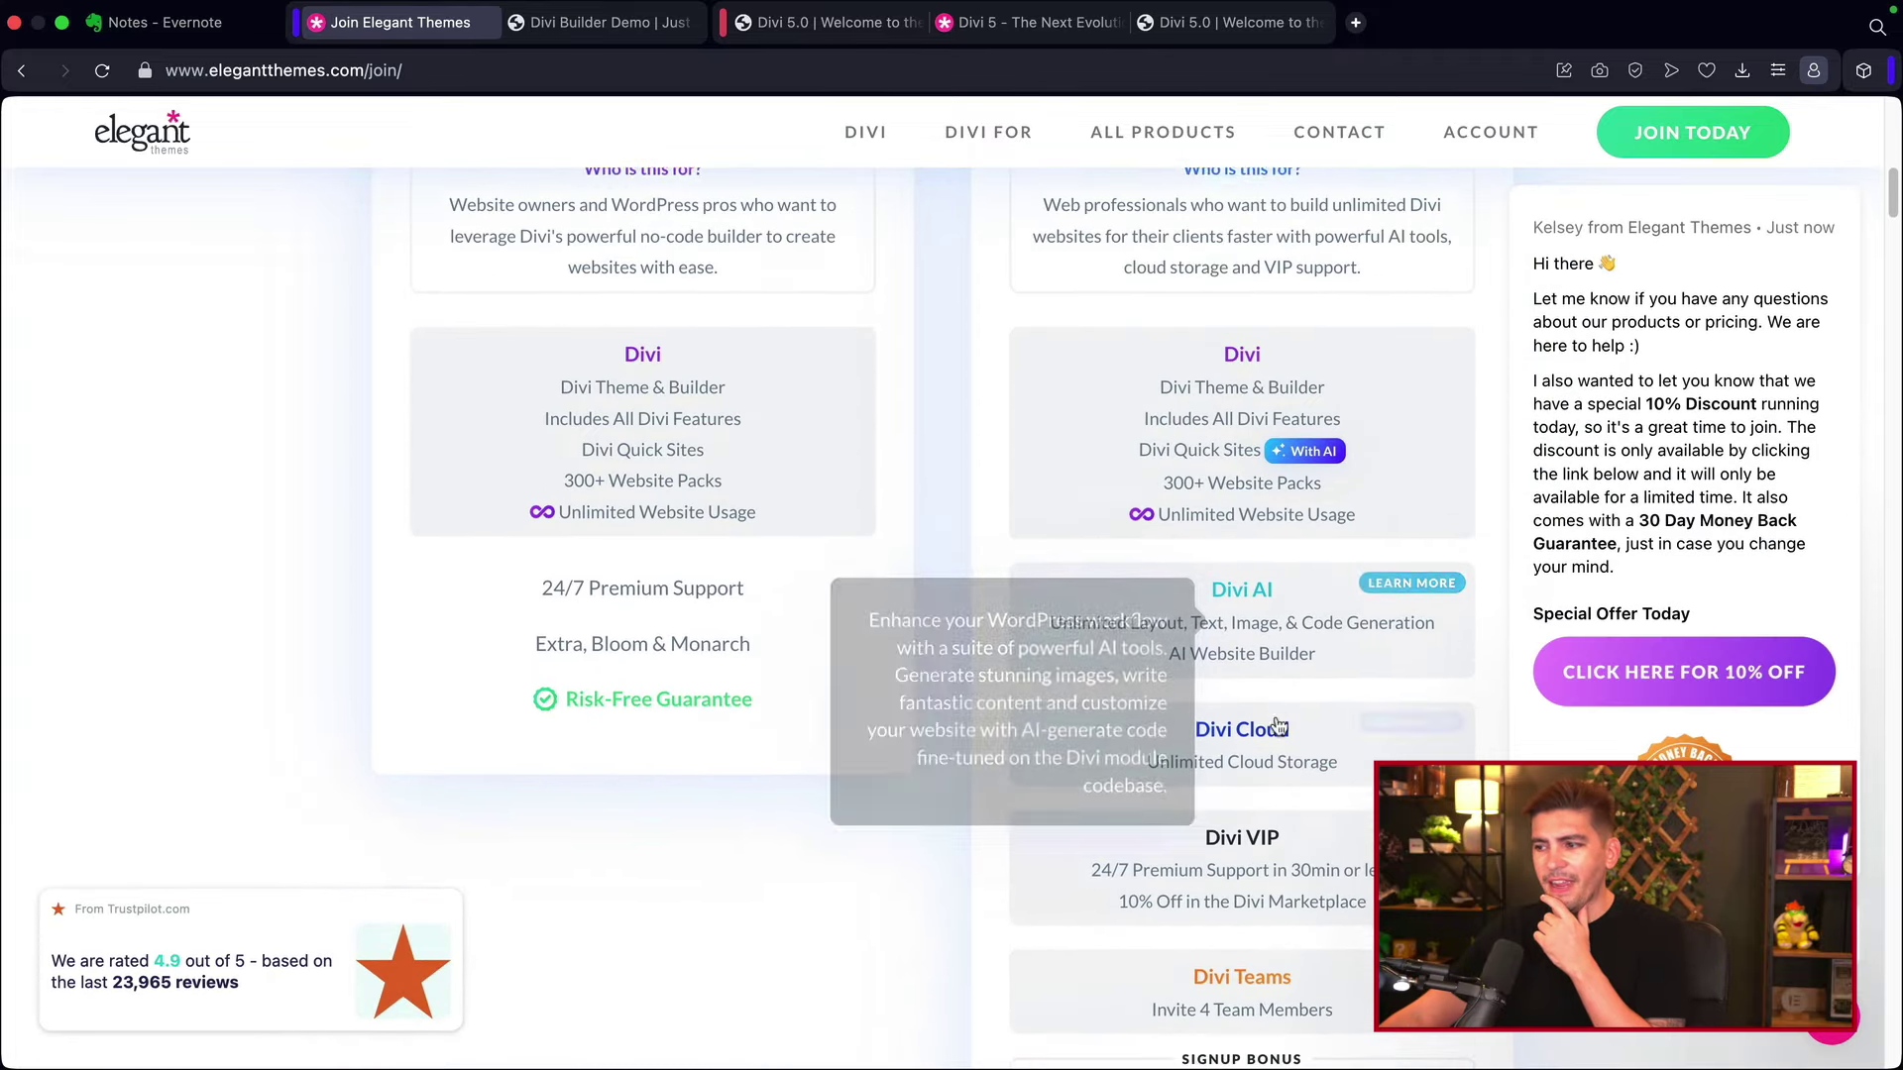
pyautogui.scroll(-4, 1275, 724)
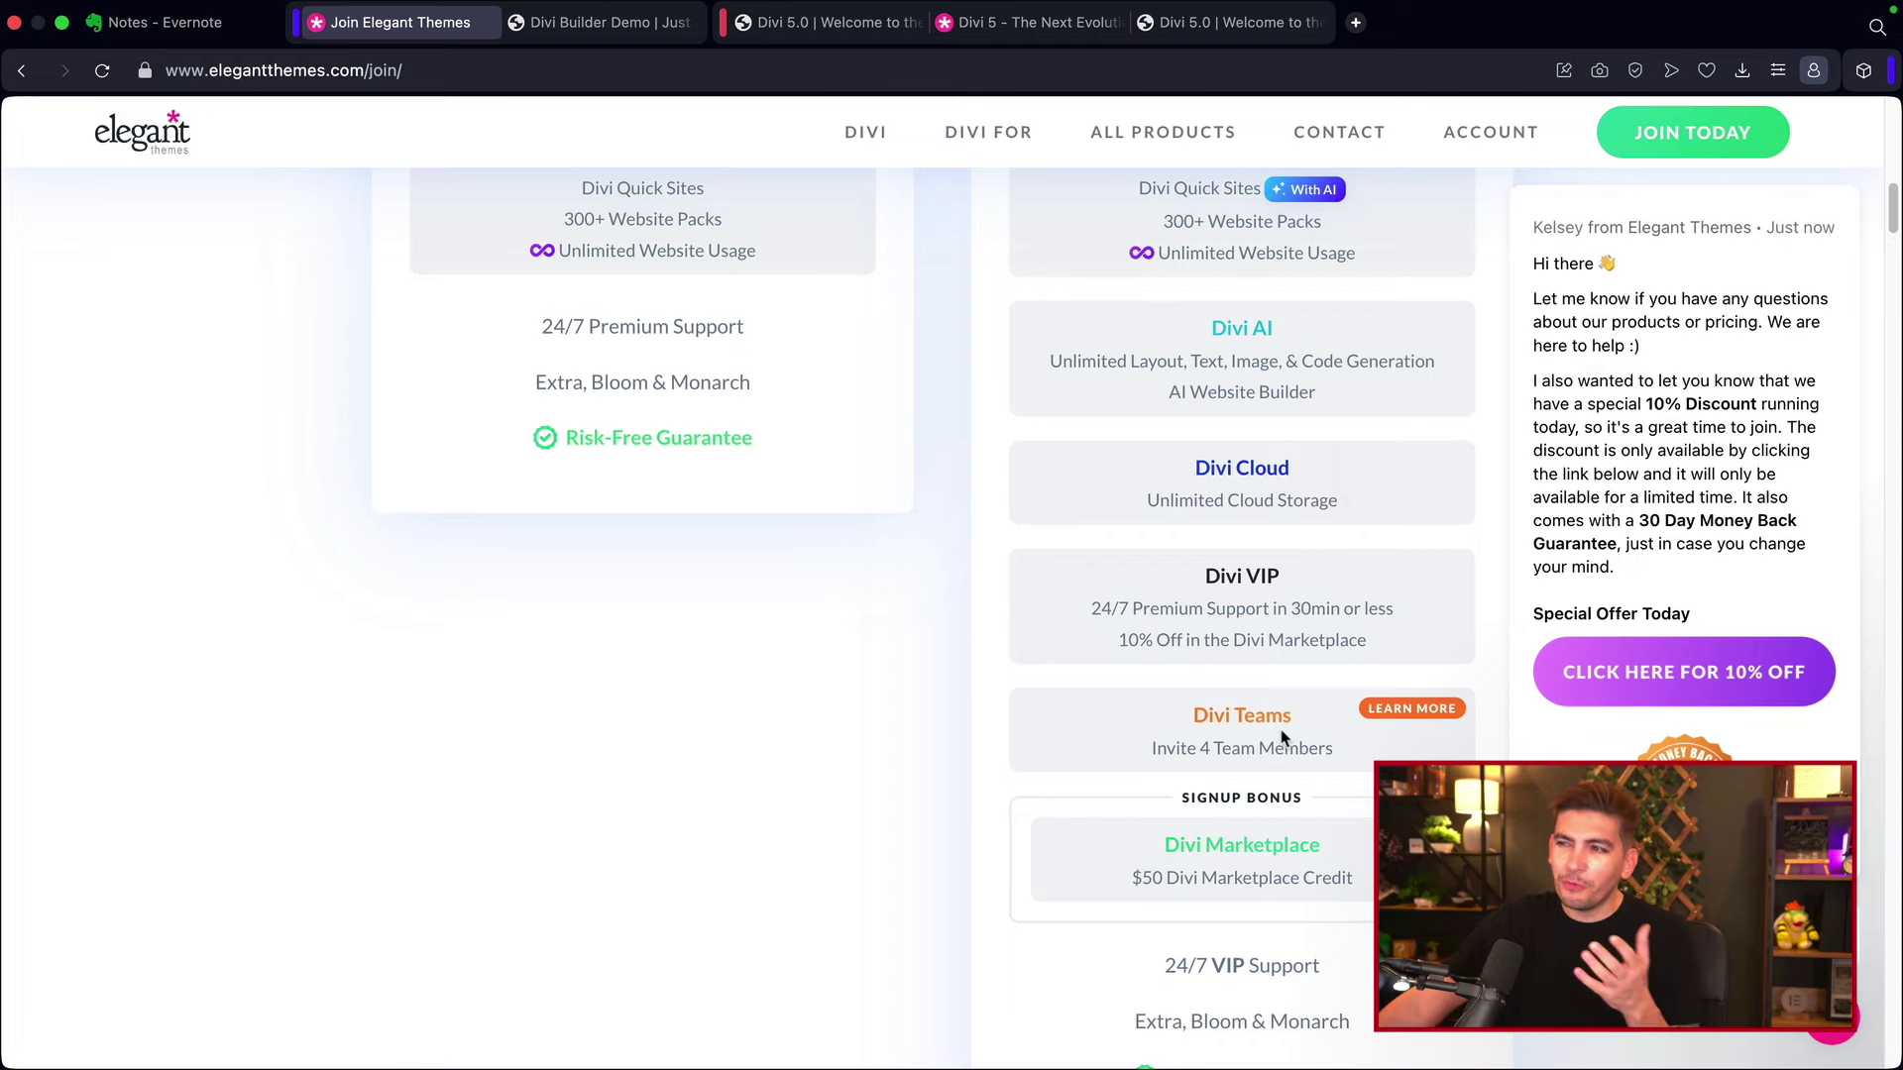
pyautogui.scroll(10, 1281, 729)
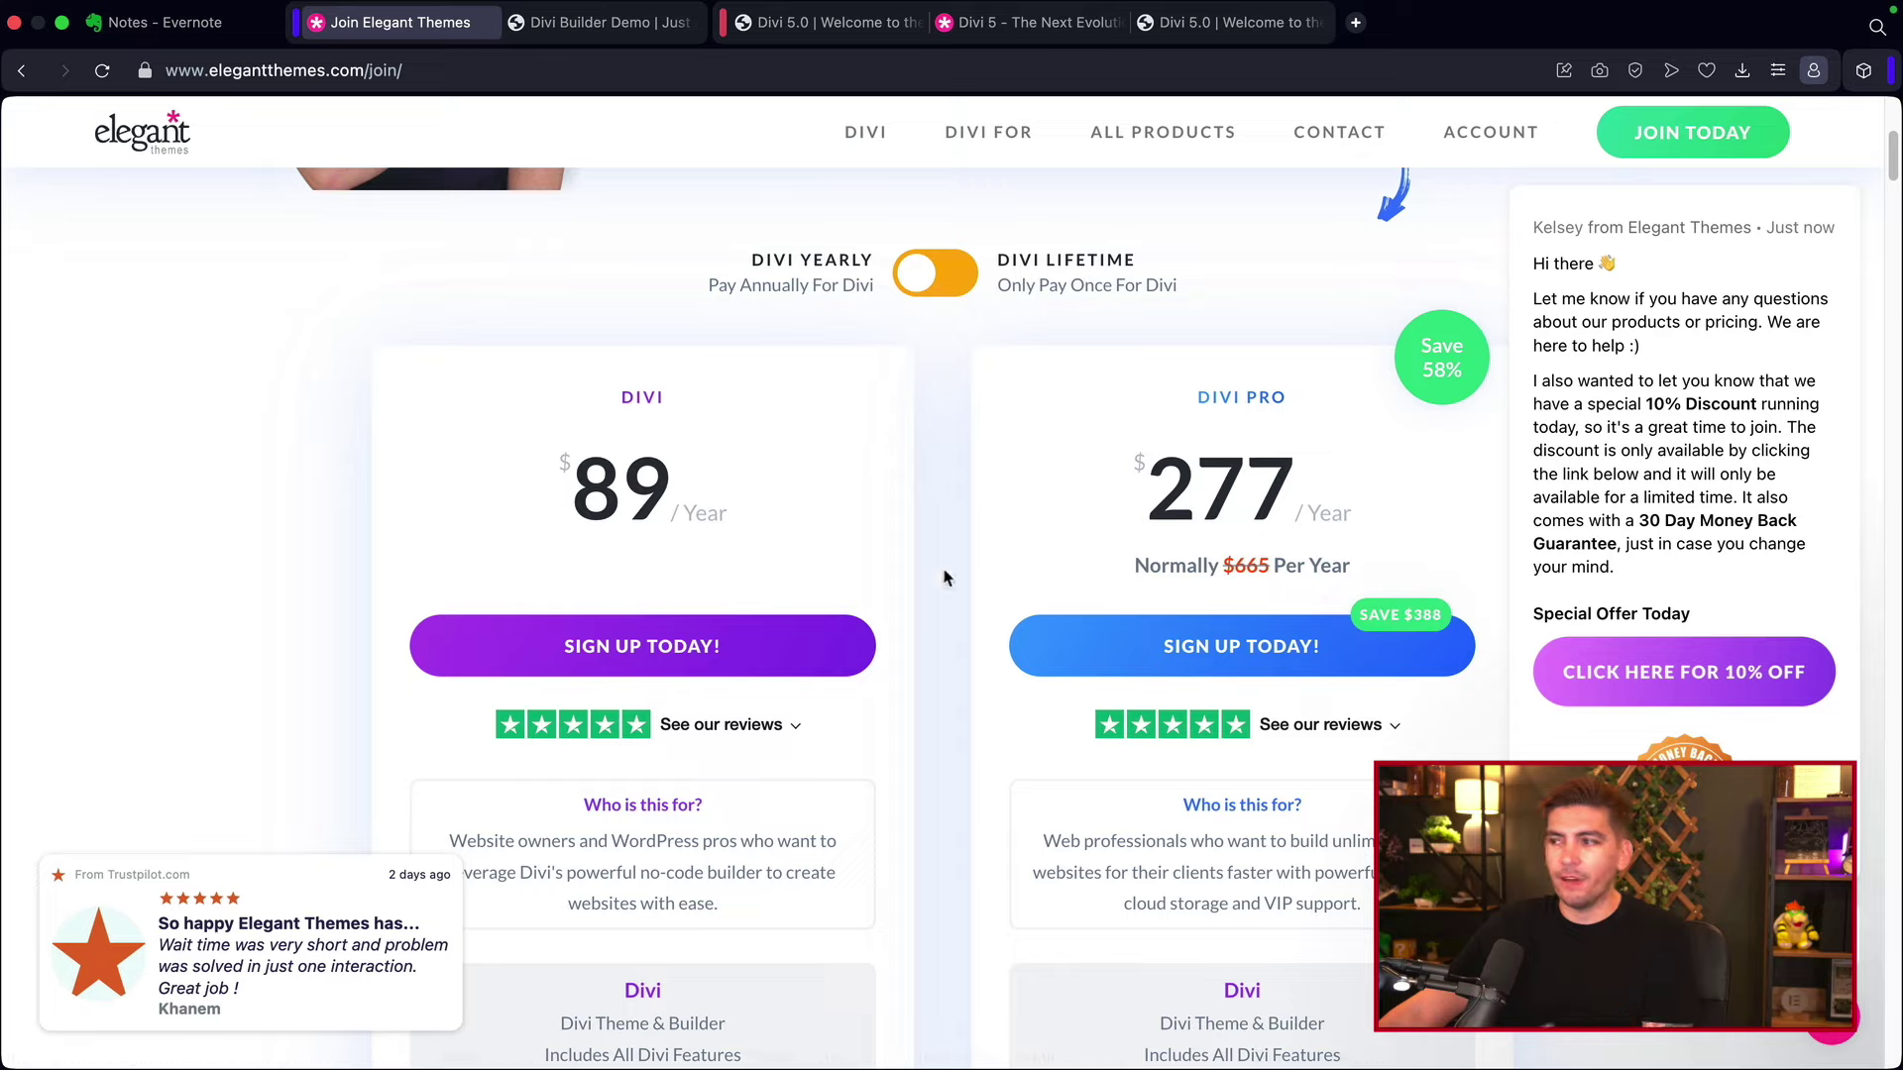
# - Close the sales chat popup and switch the plans to Lifetime pricing ($249 and $297)
pyautogui.moveTo(1774, 357)
pyautogui.click(1854, 186)
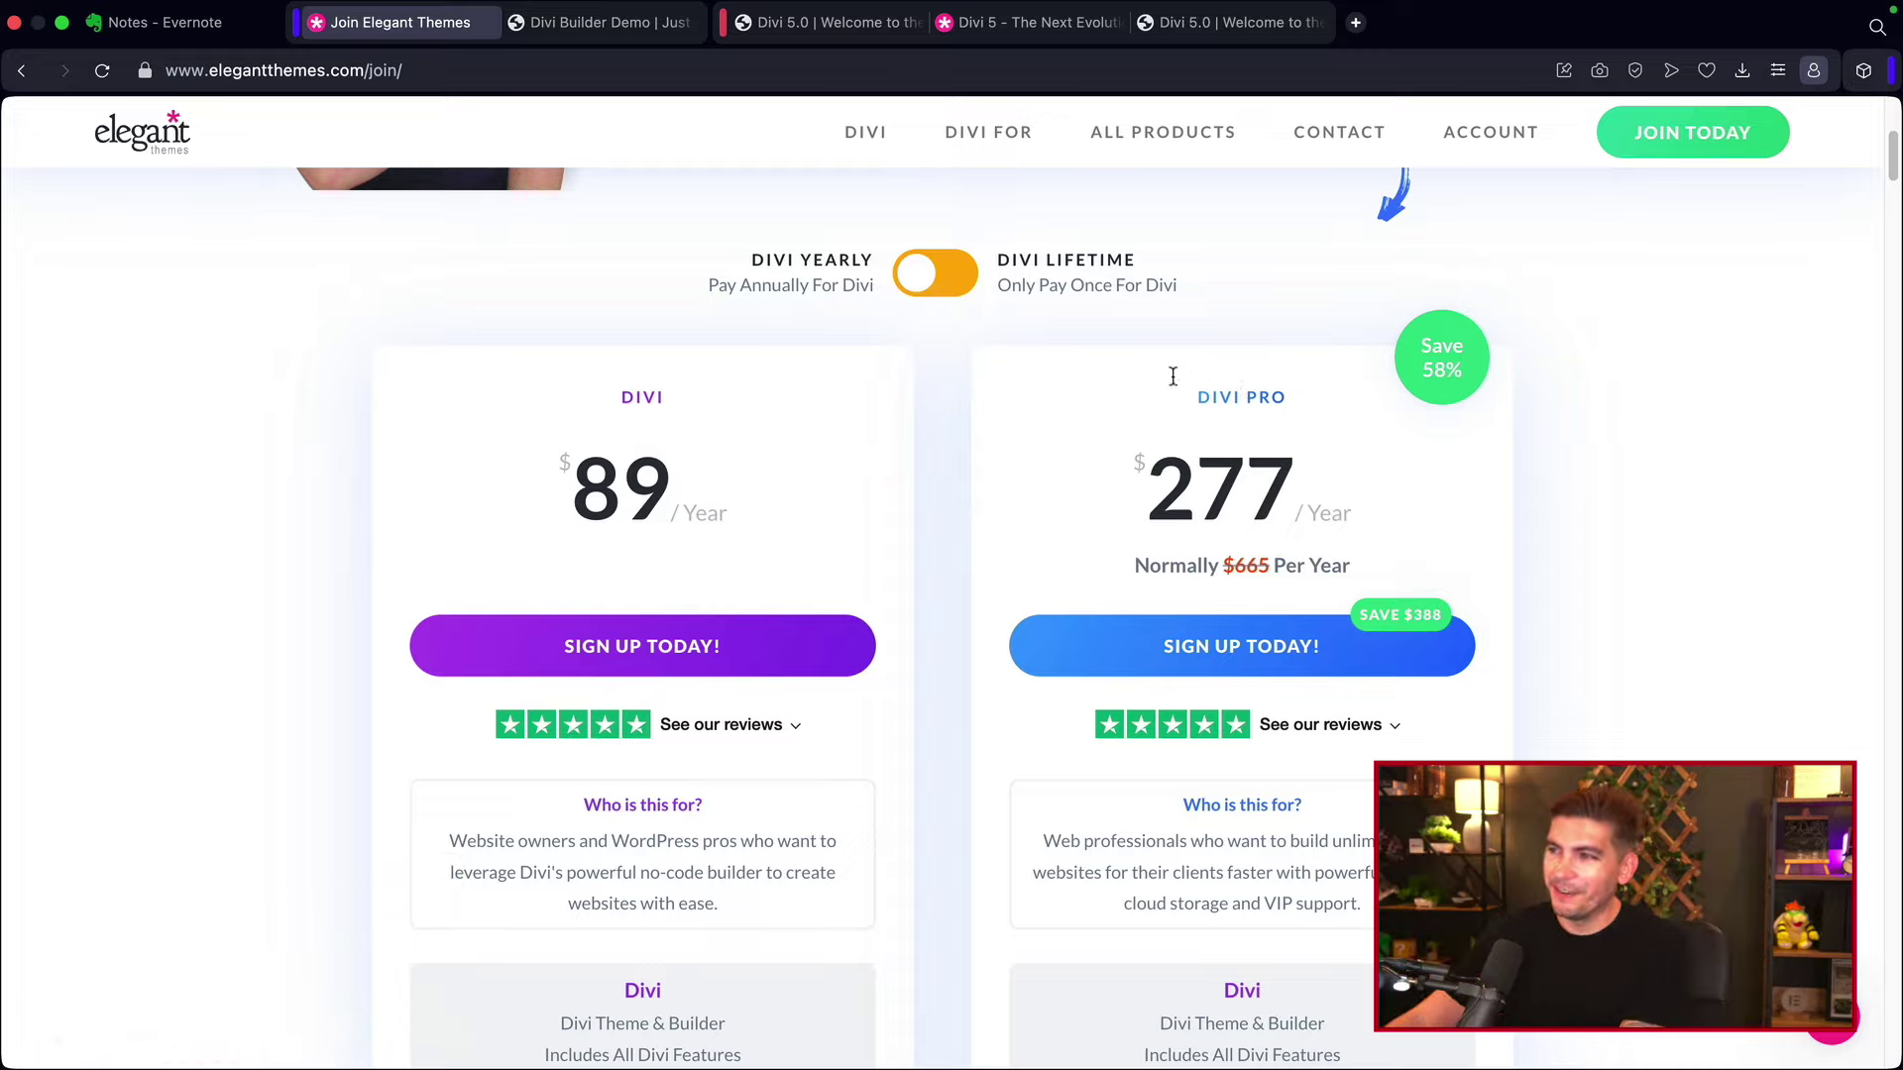
pyautogui.click(934, 273)
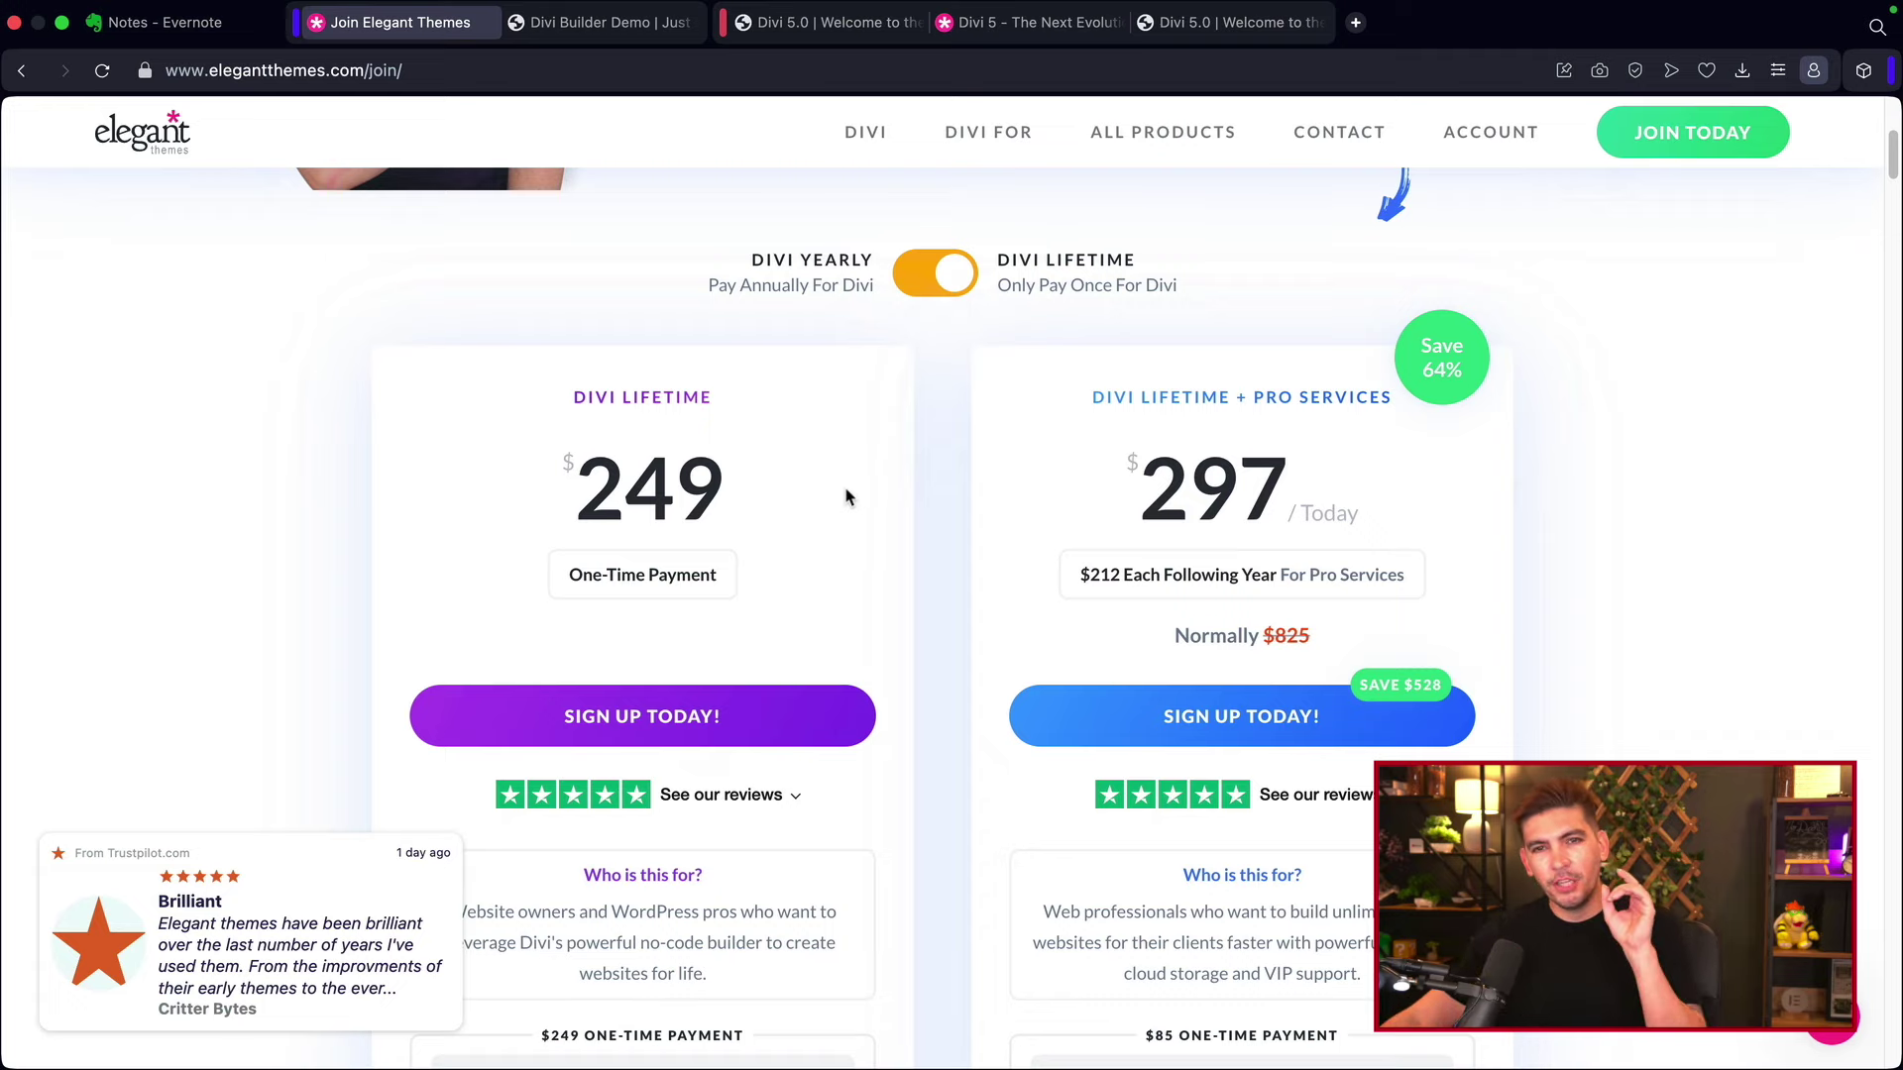
pyautogui.scroll(-2, 847, 497)
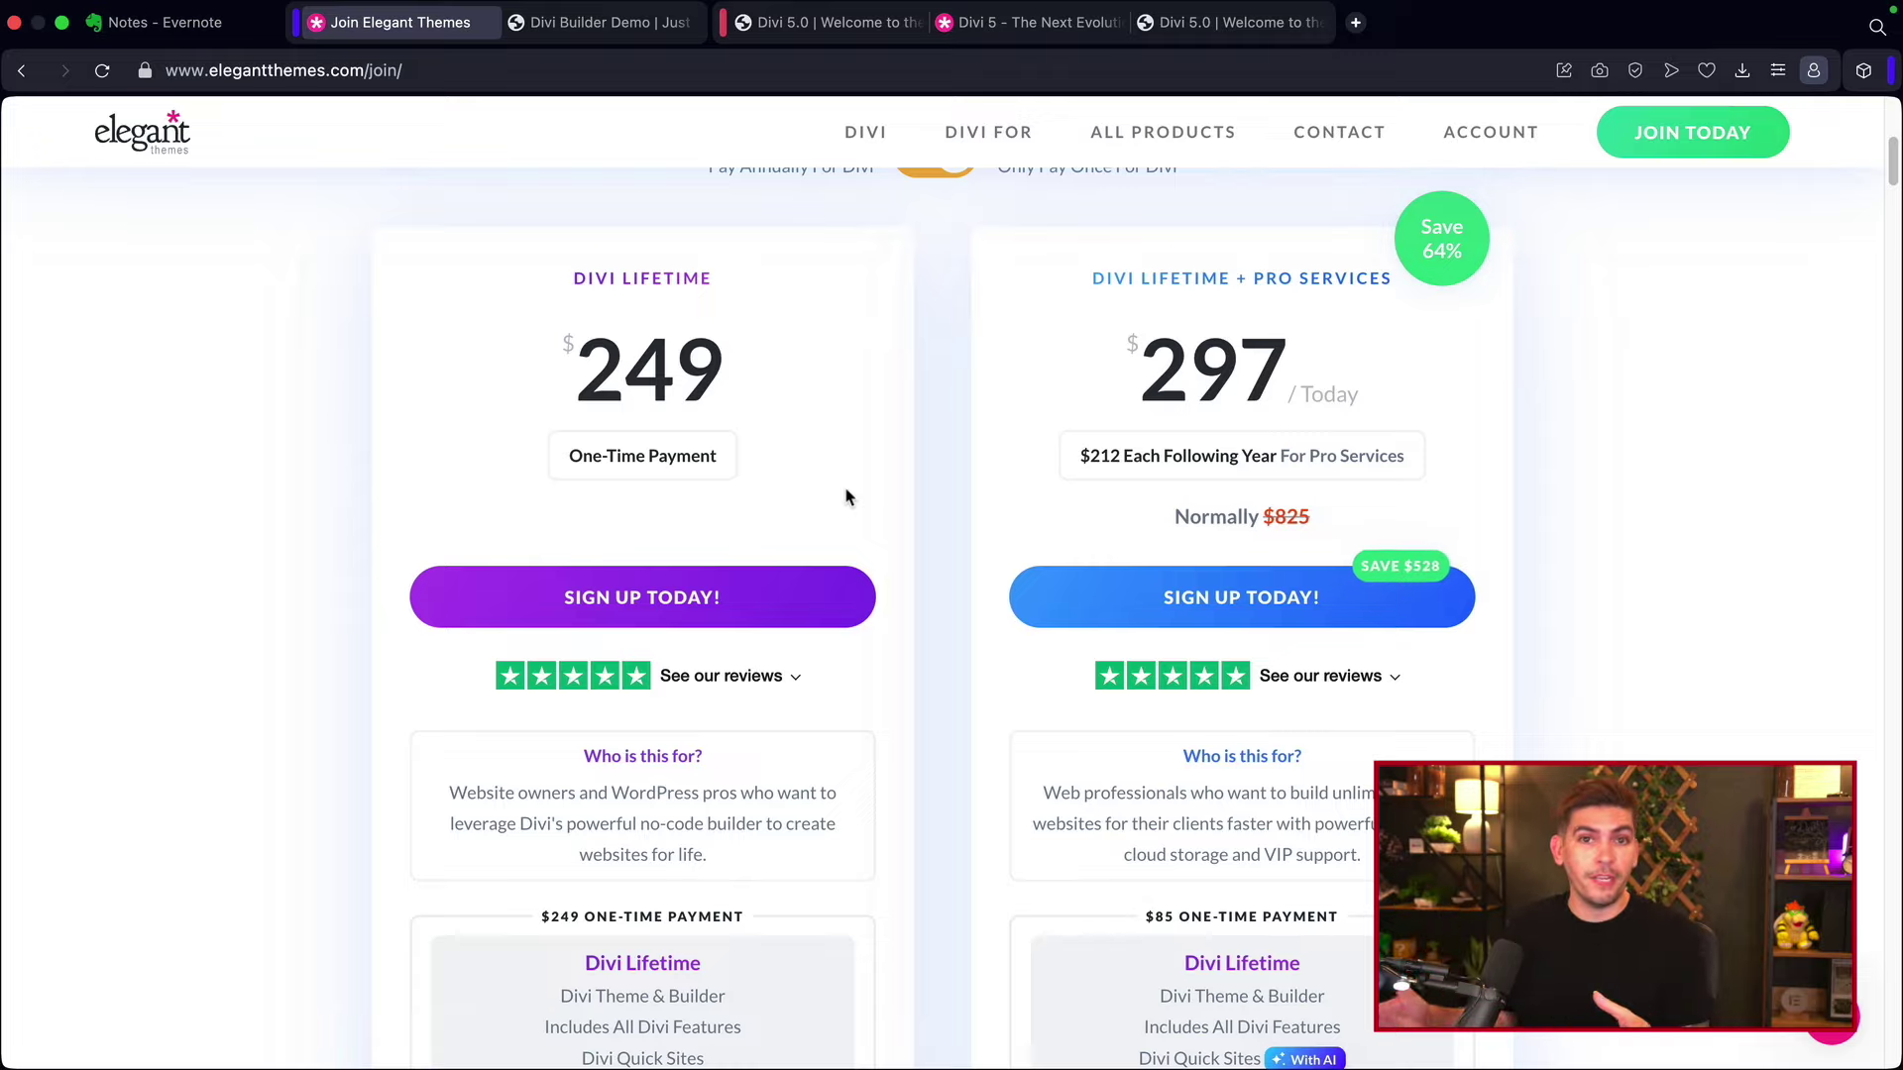
pyautogui.scroll(-2, 848, 496)
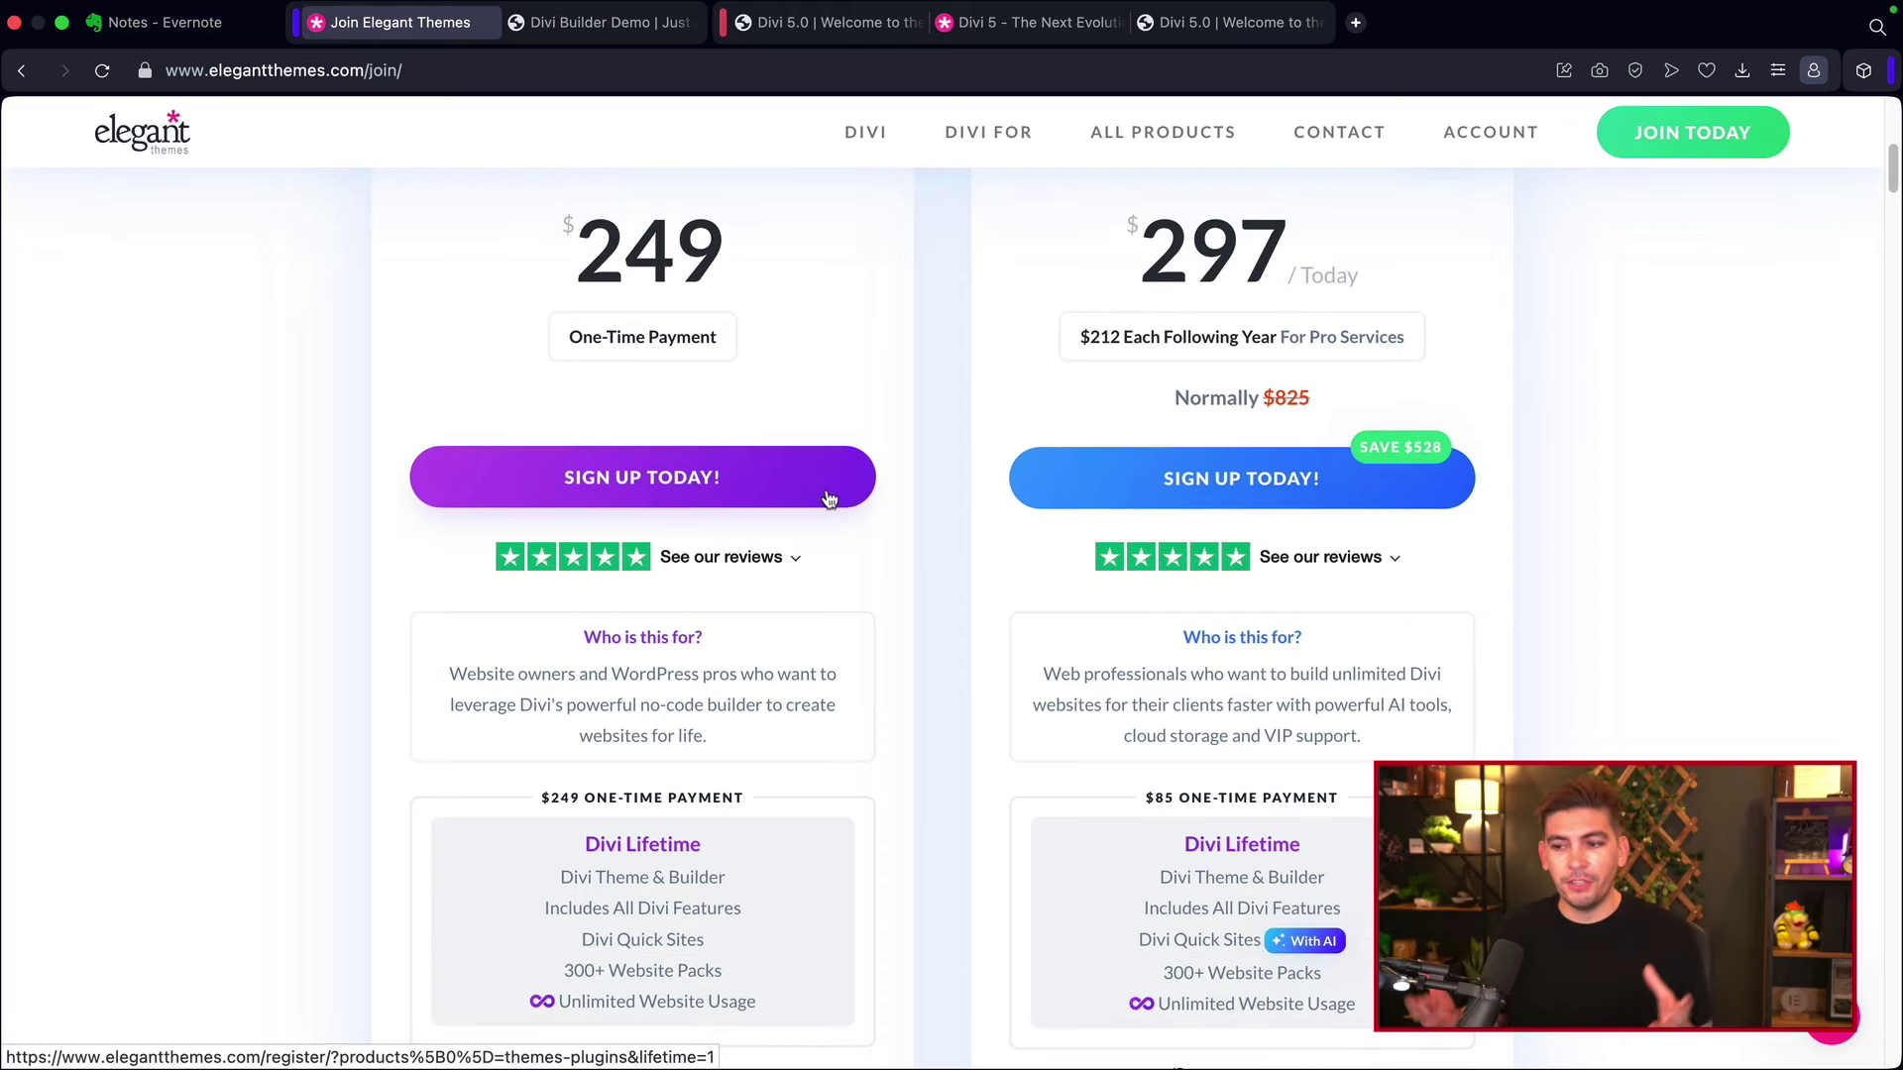
pyautogui.scroll(-5, 807, 518)
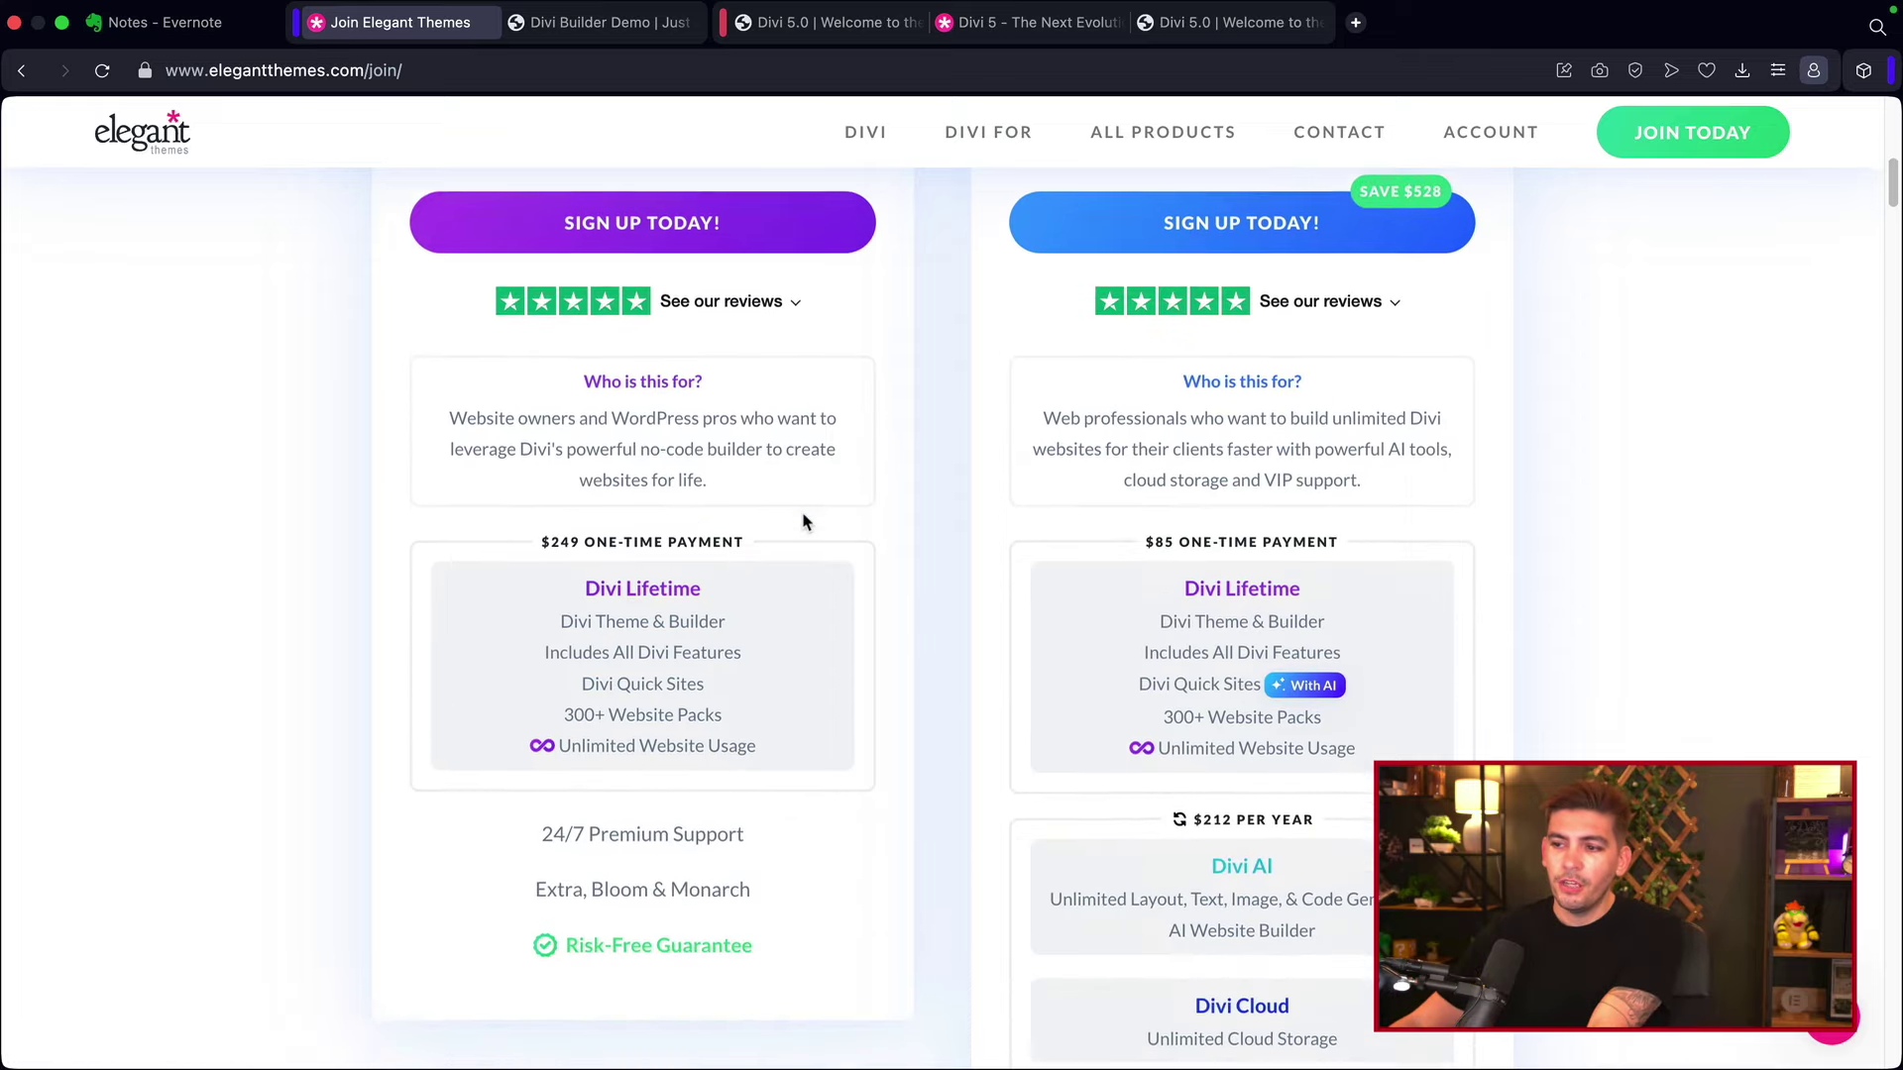
pyautogui.moveTo(660, 732)
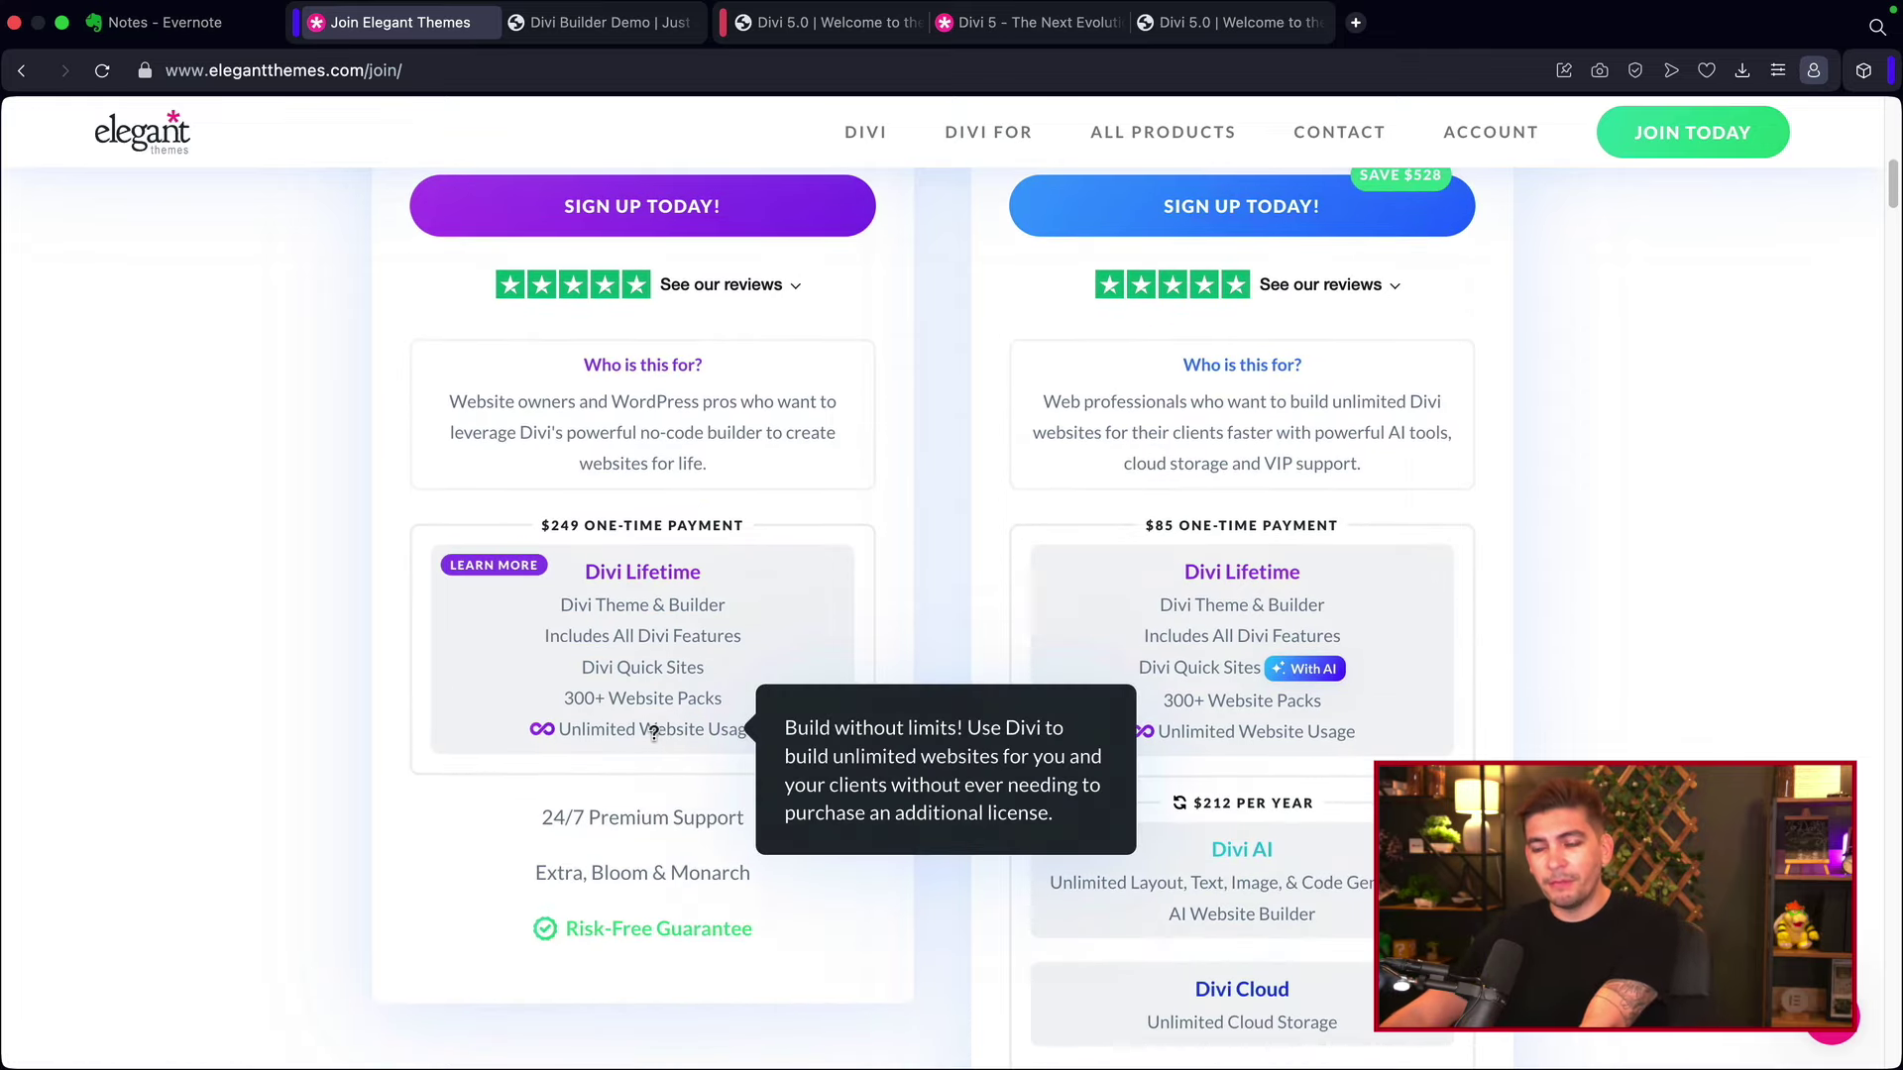
pyautogui.scroll(9, 654, 733)
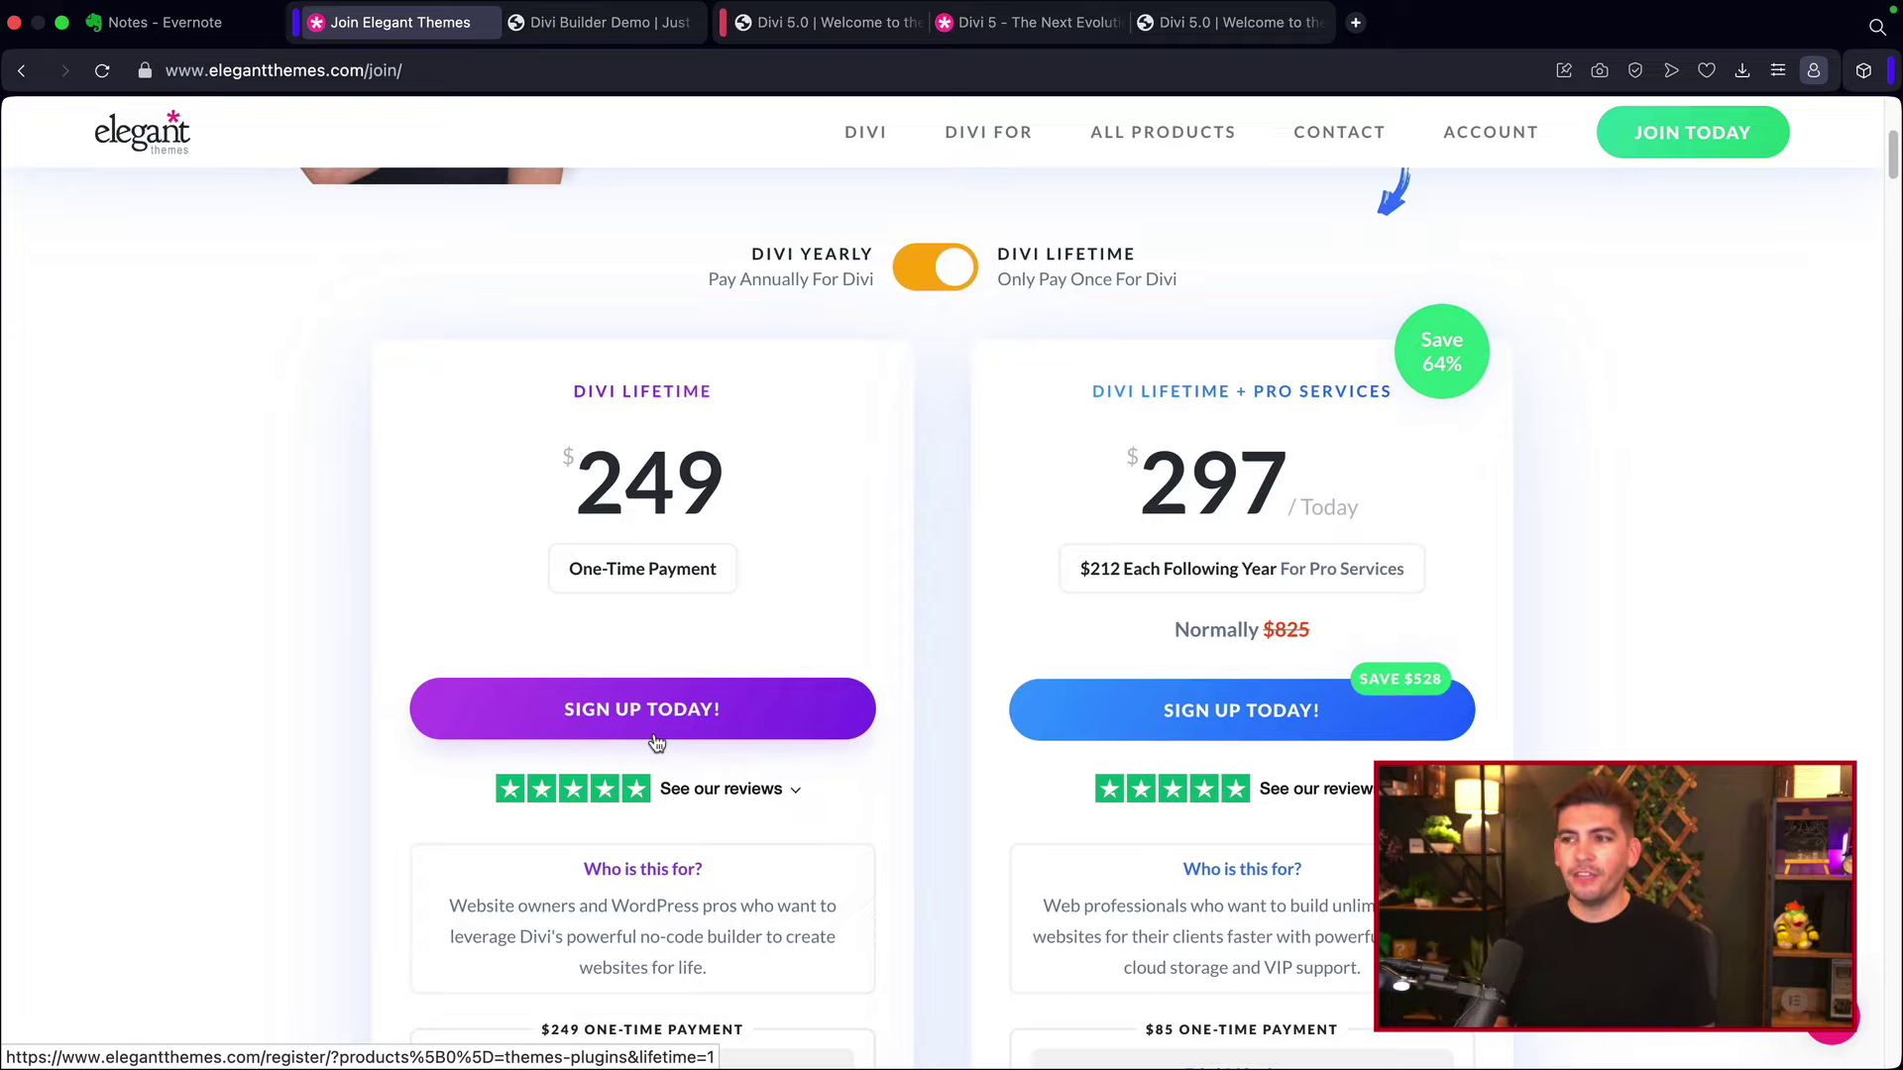
pyautogui.scroll(-2, 659, 803)
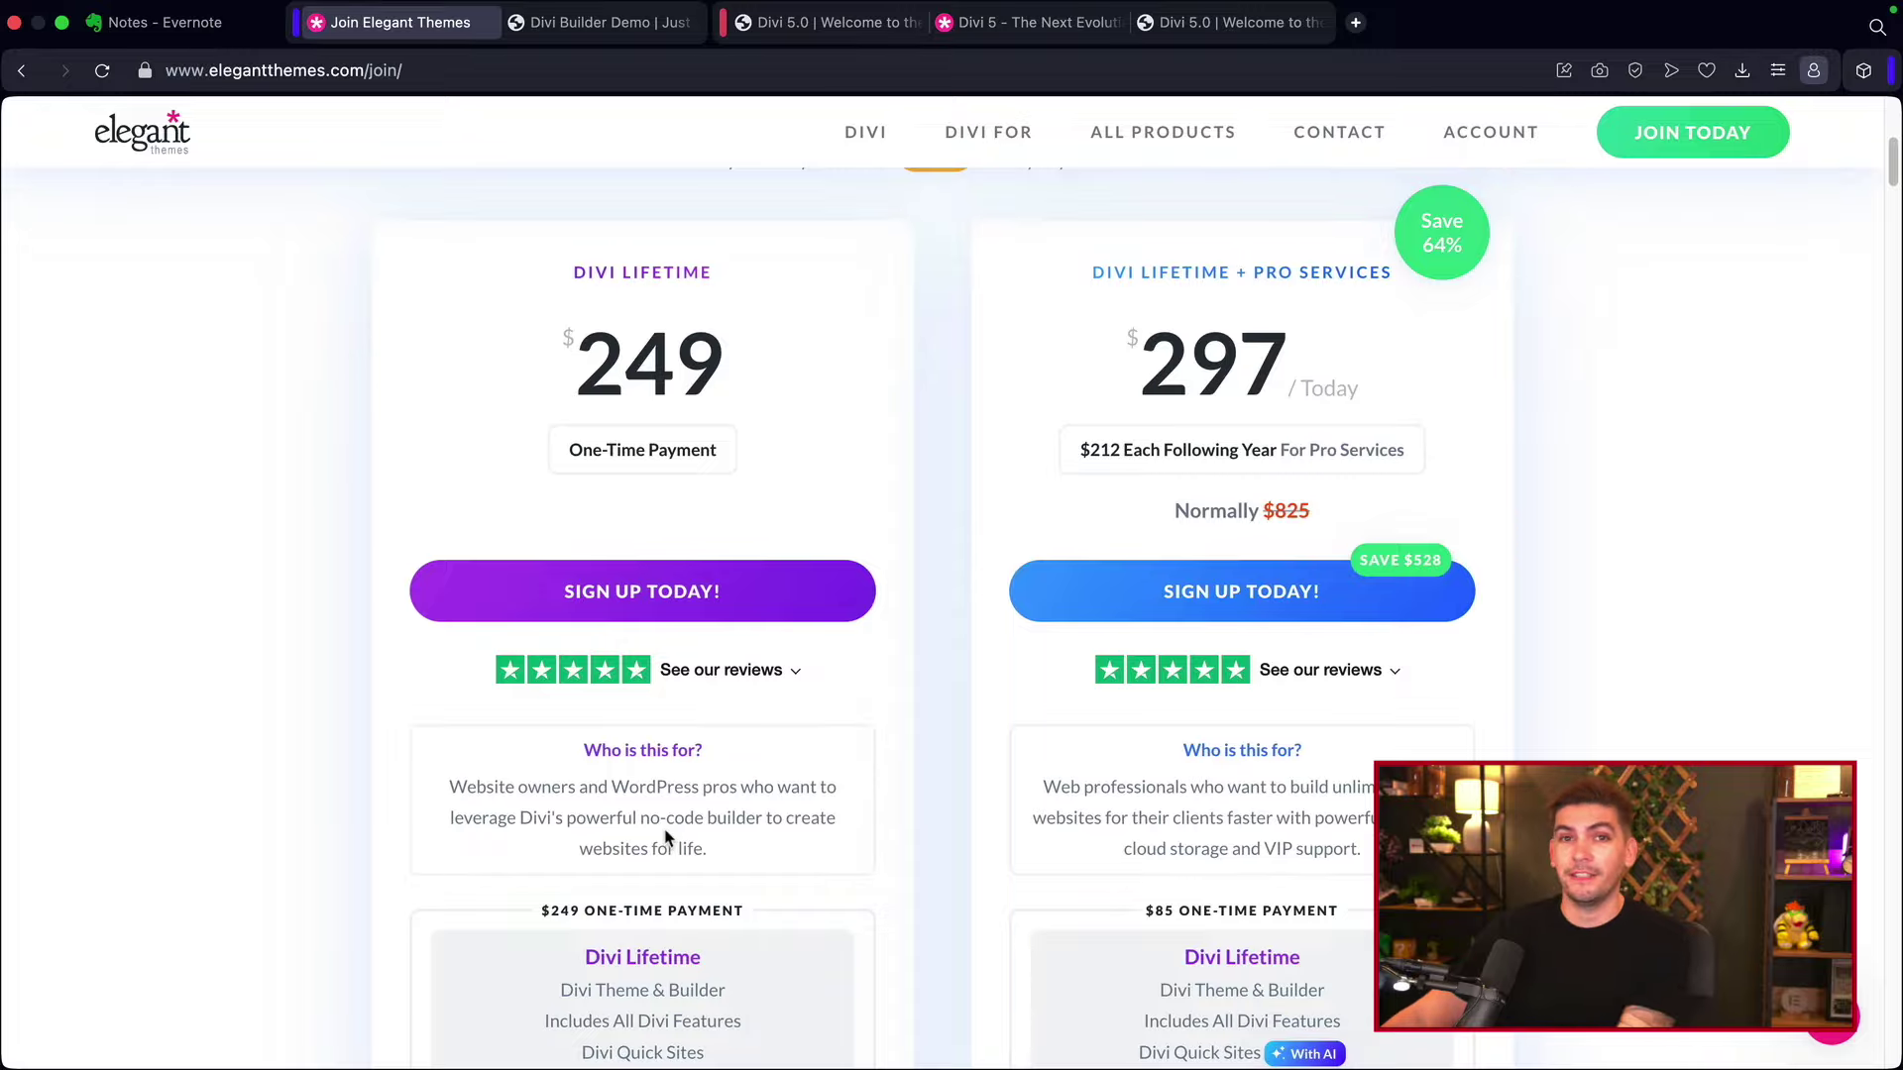
pyautogui.click(1129, 466)
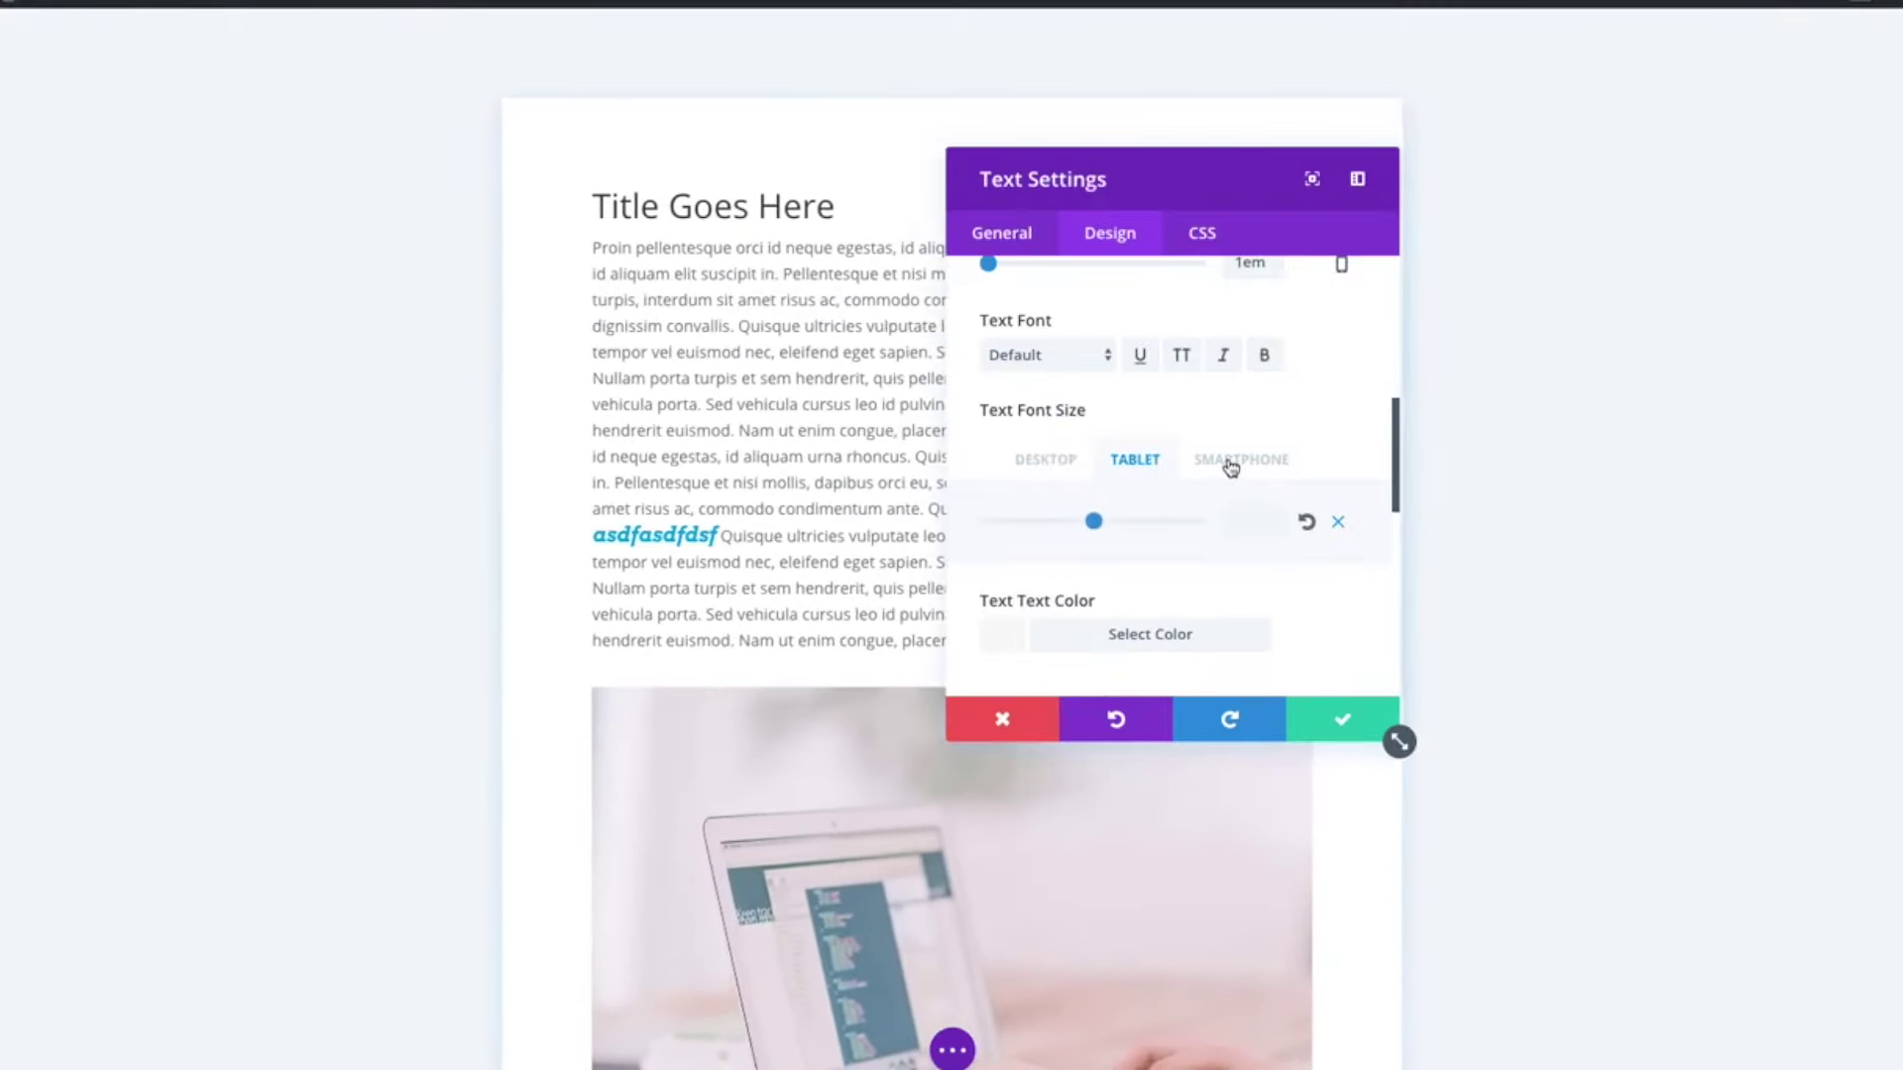
# - Check the smartphone Text Font Size, return to the tablet value, and drag the settings panel right
pyautogui.click(1230, 462)
pyautogui.click(1139, 464)
pyautogui.moveTo(1147, 185); pyautogui.dragTo(1545, 158)
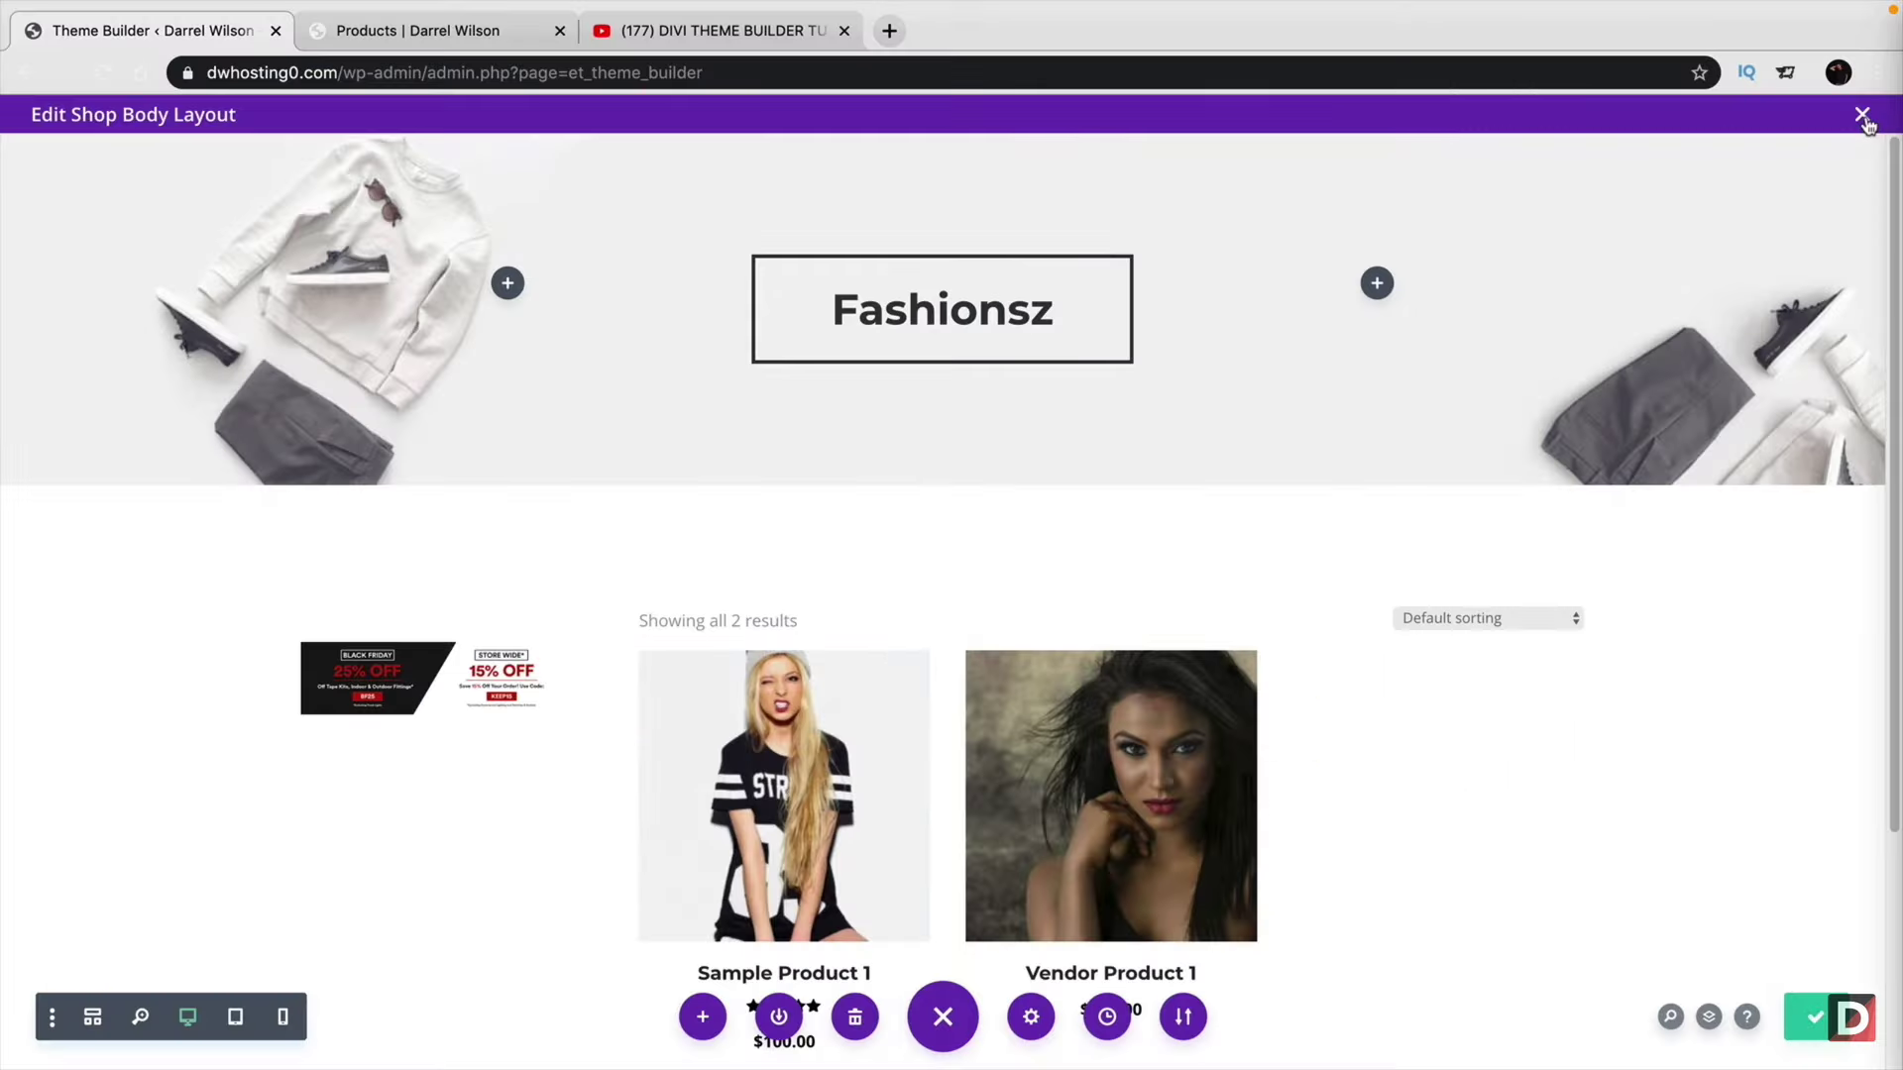
# - Save the Shop layout, confirm the live heading reads Fashionsz, then open the Shop template's settings
pyautogui.click(1862, 116)
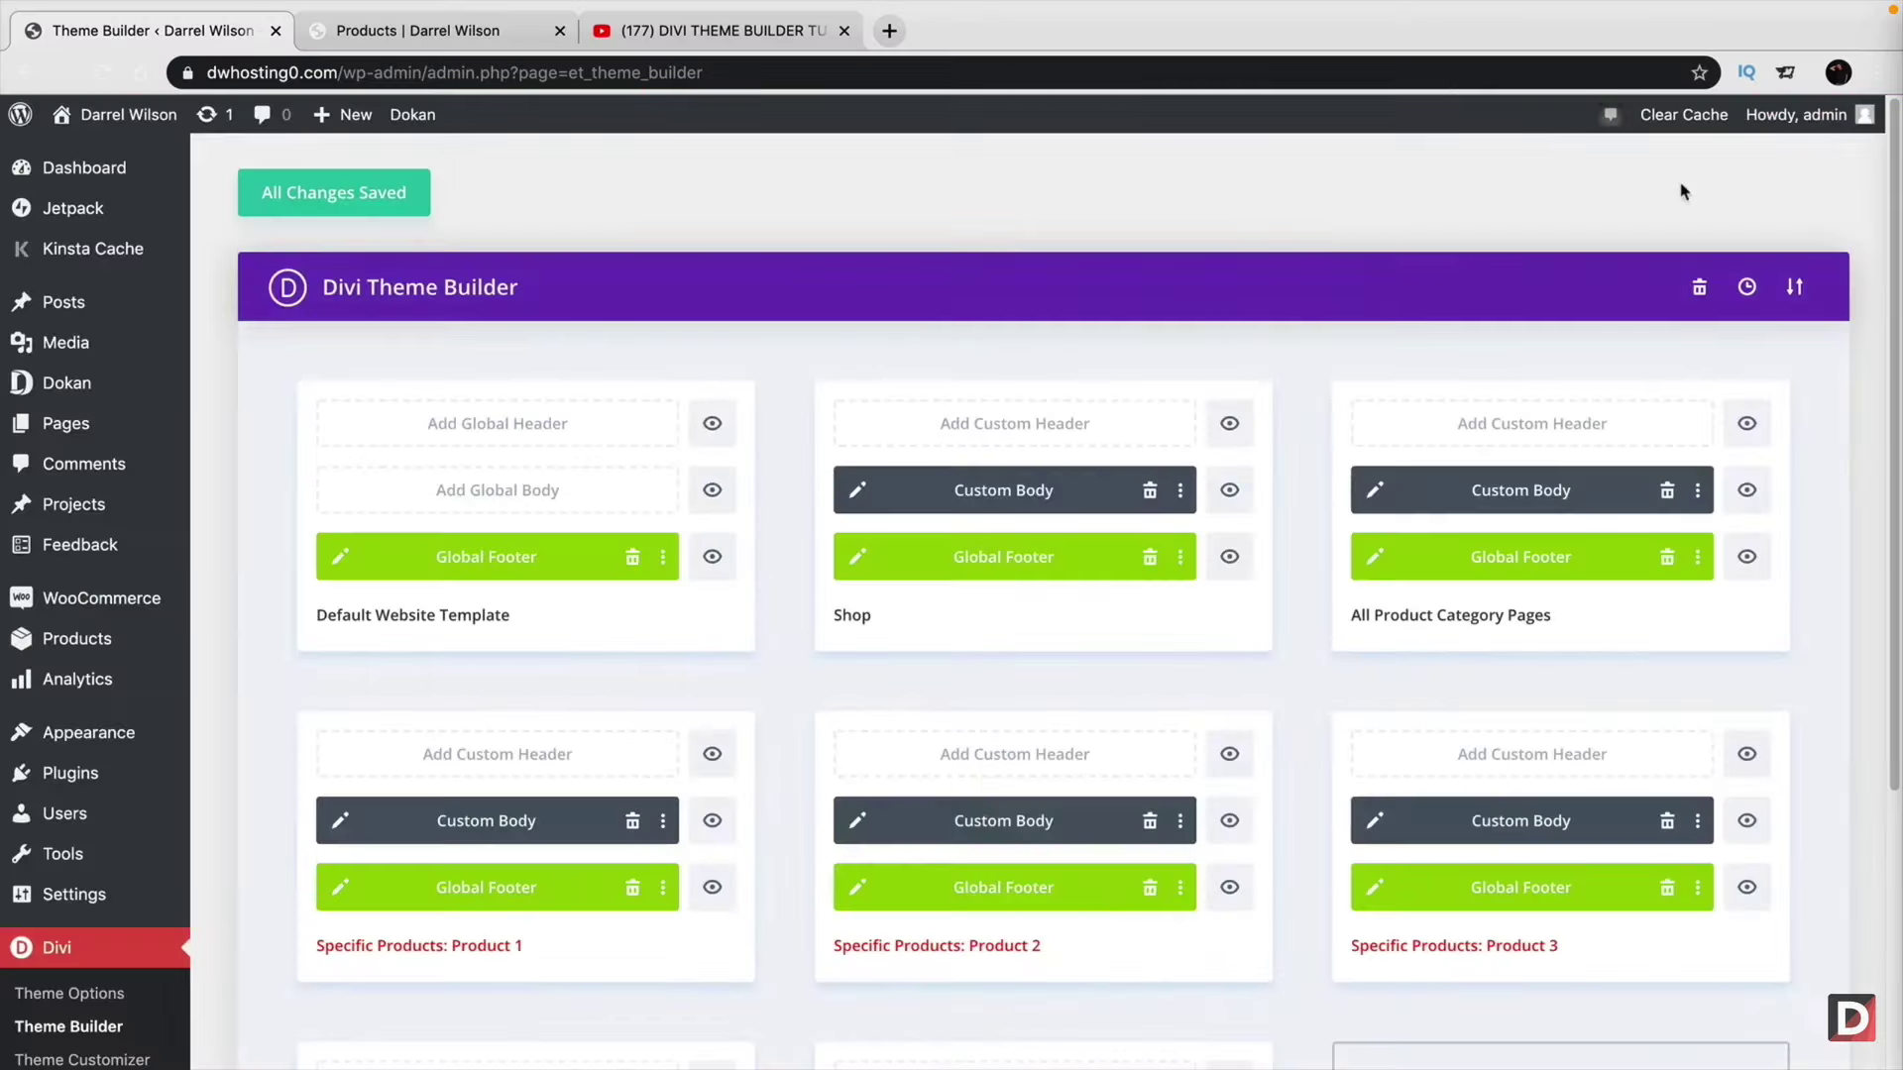
pyautogui.click(393, 187)
pyautogui.click(436, 31)
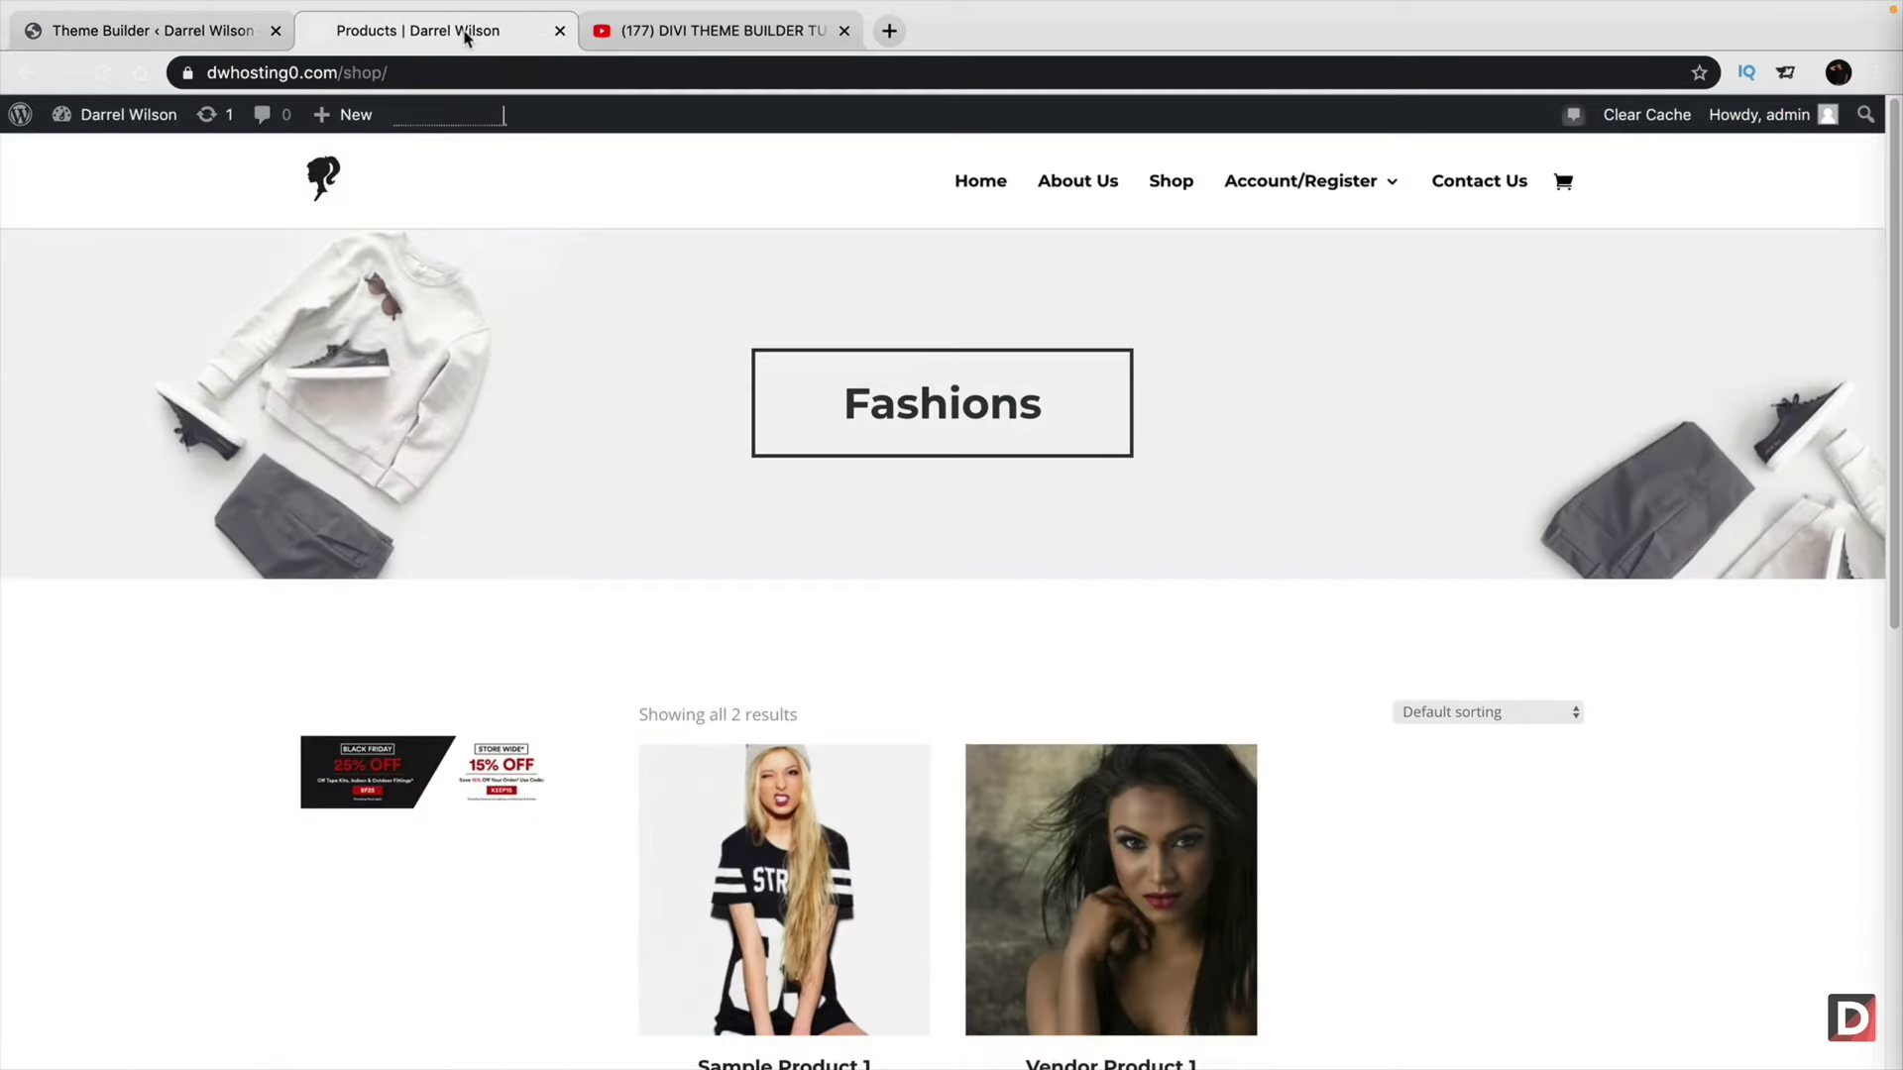
pyautogui.click(109, 74)
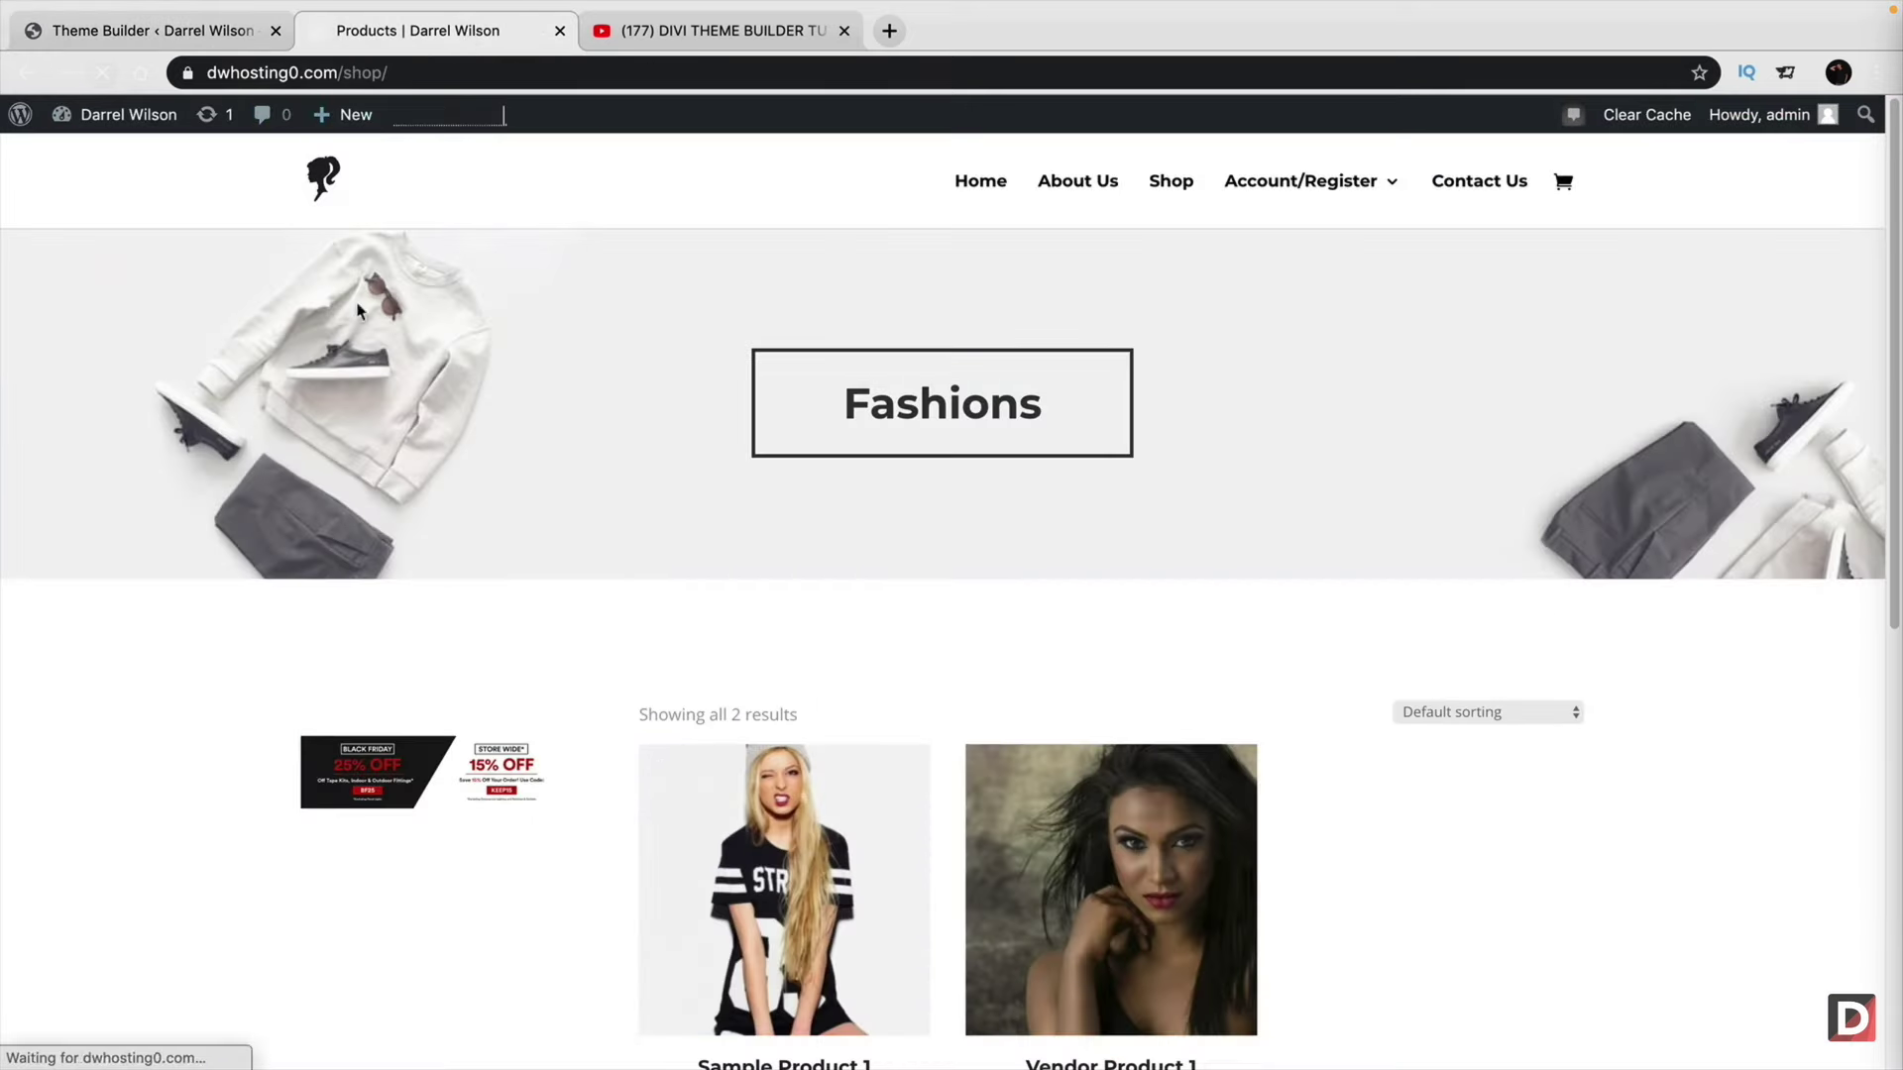
pyautogui.moveTo(1065, 414); pyautogui.dragTo(854, 410)
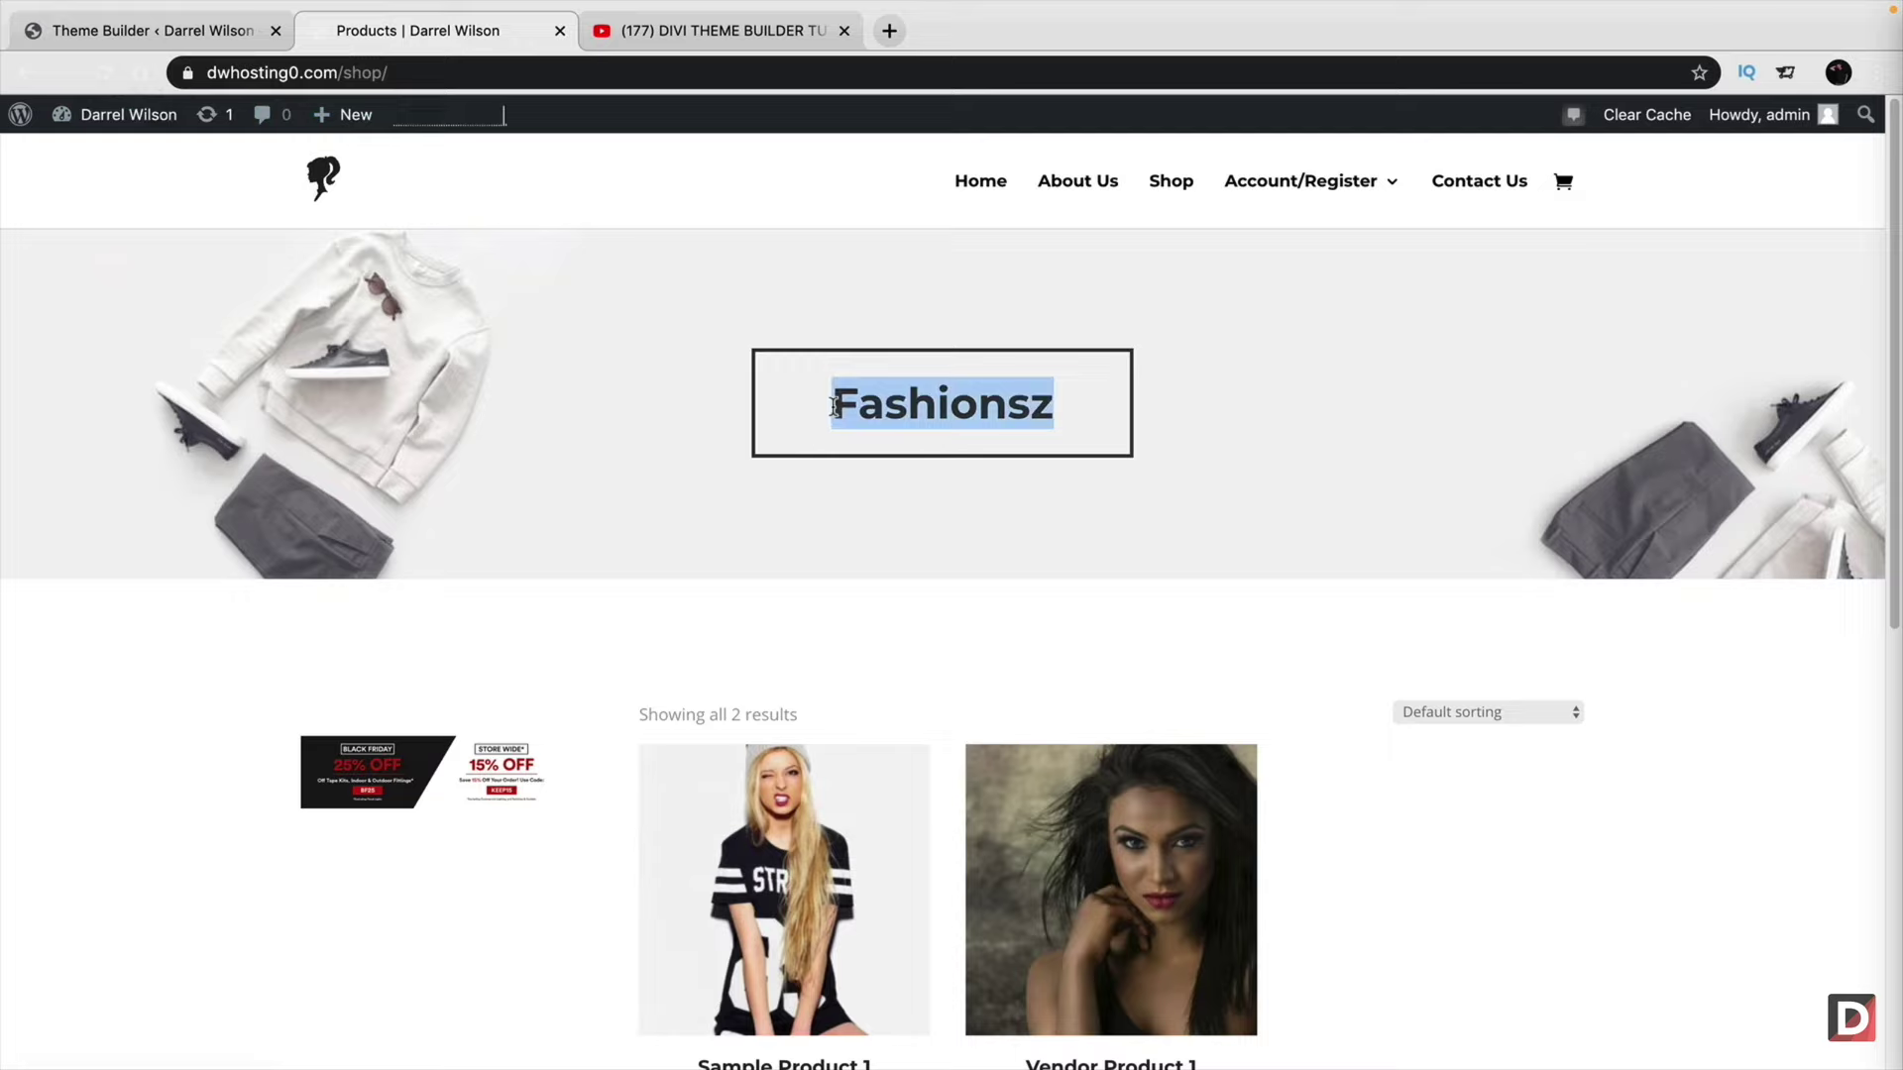
pyautogui.click(129, 31)
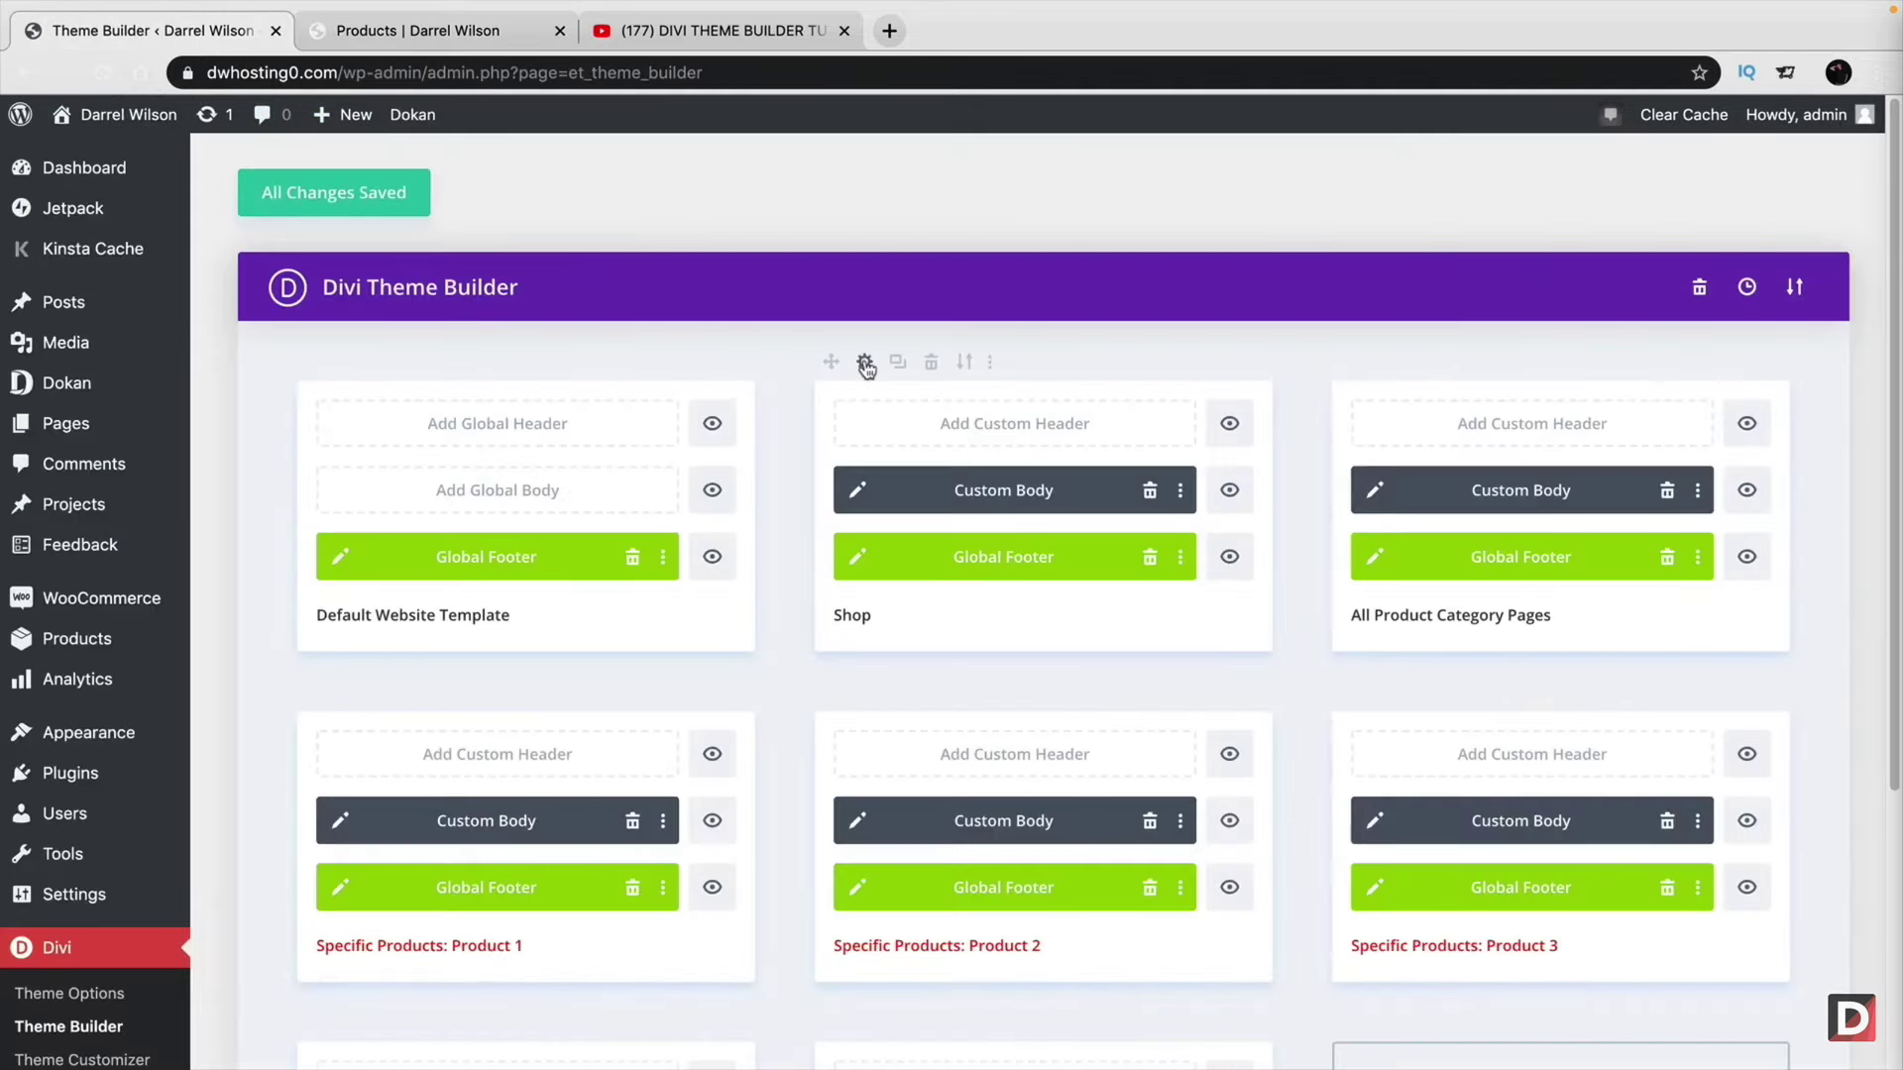
pyautogui.click(865, 364)
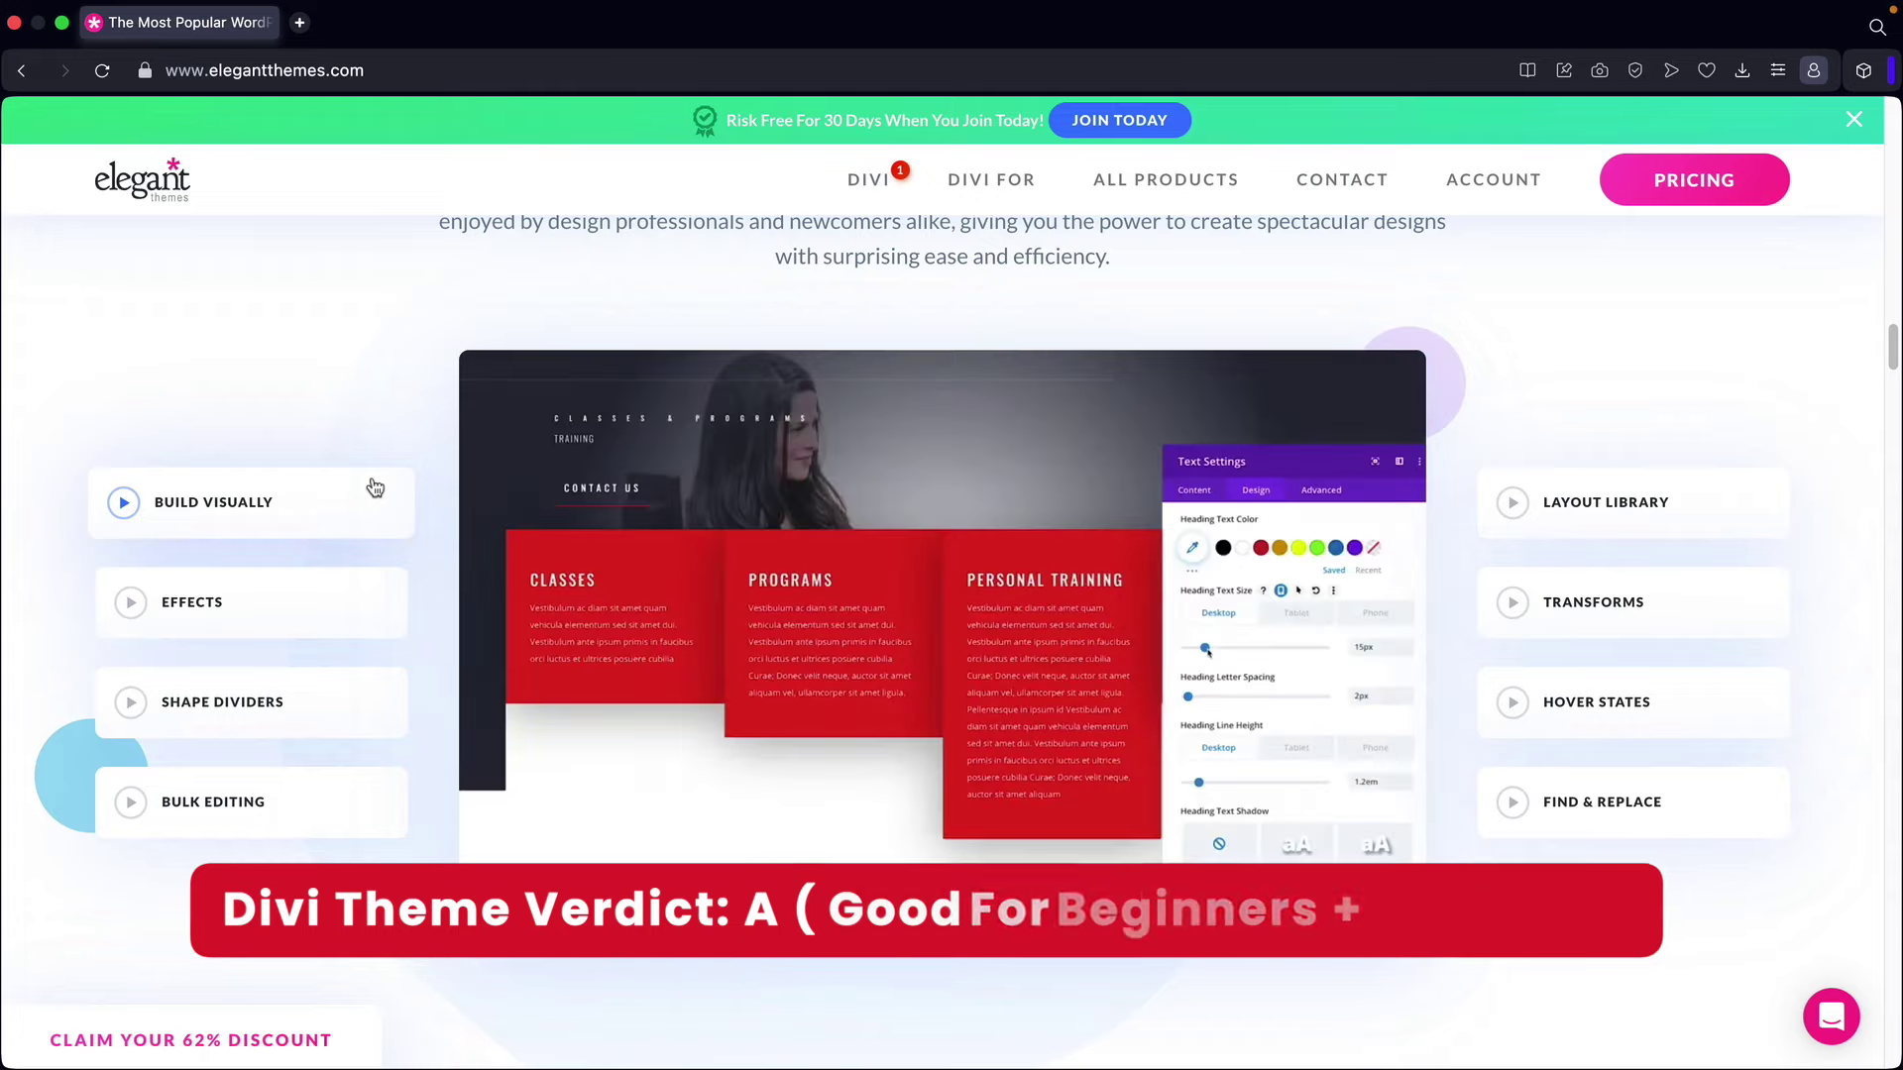
pyautogui.scroll(-2, 347, 480)
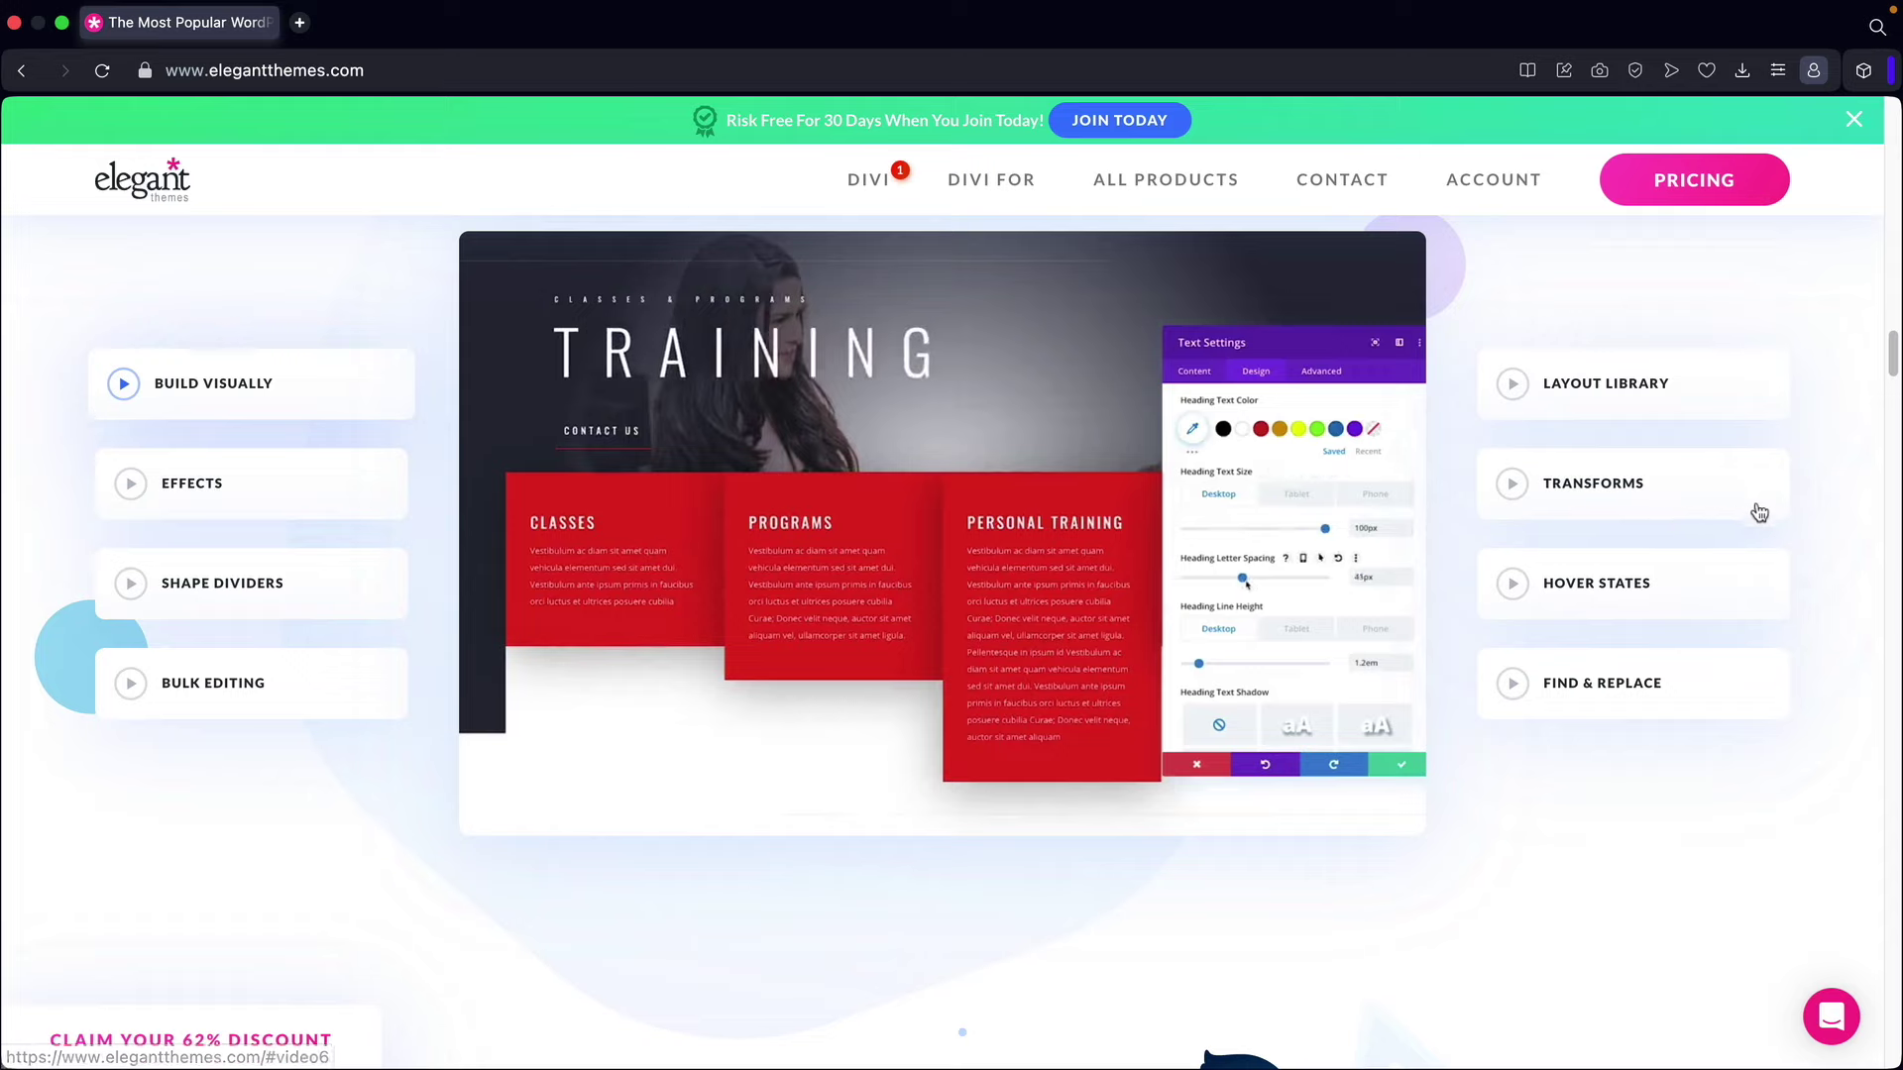
pyautogui.scroll(1, 1895, 361)
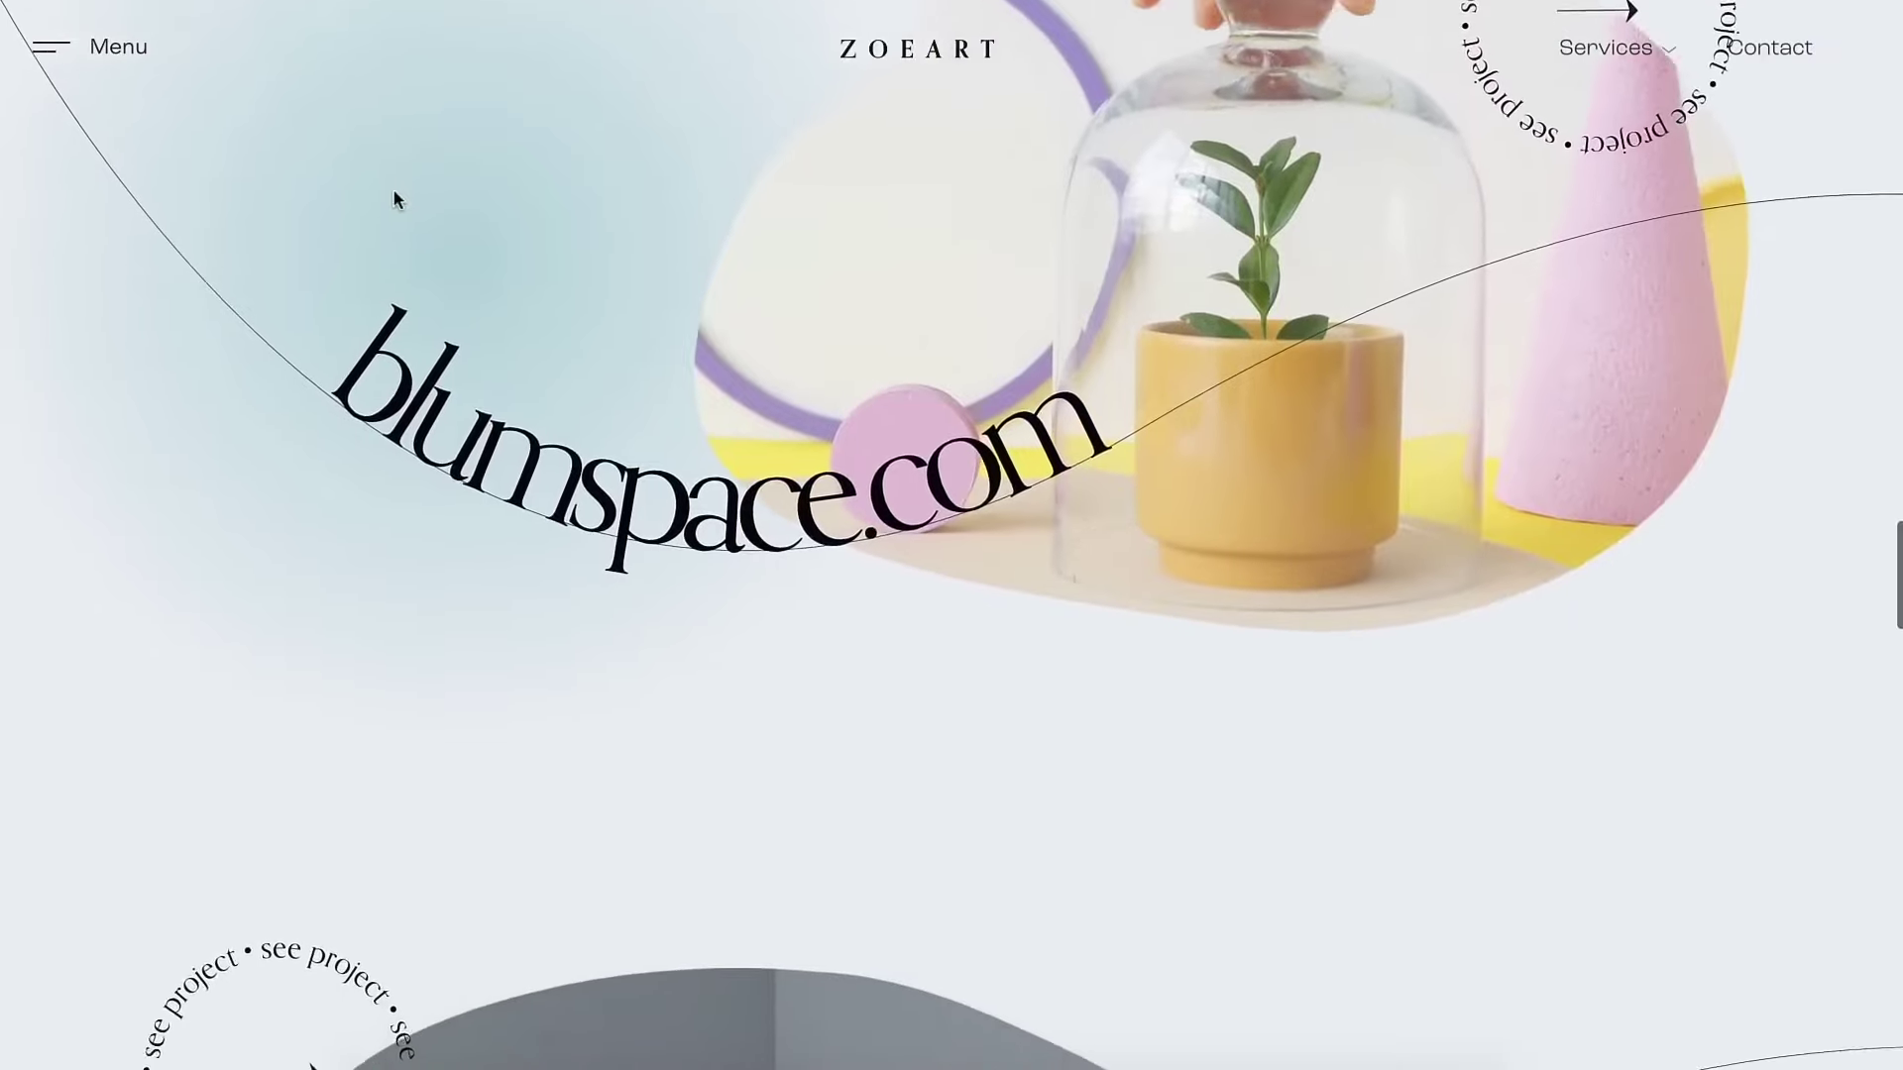
pyautogui.scroll(-3, 395, 191)
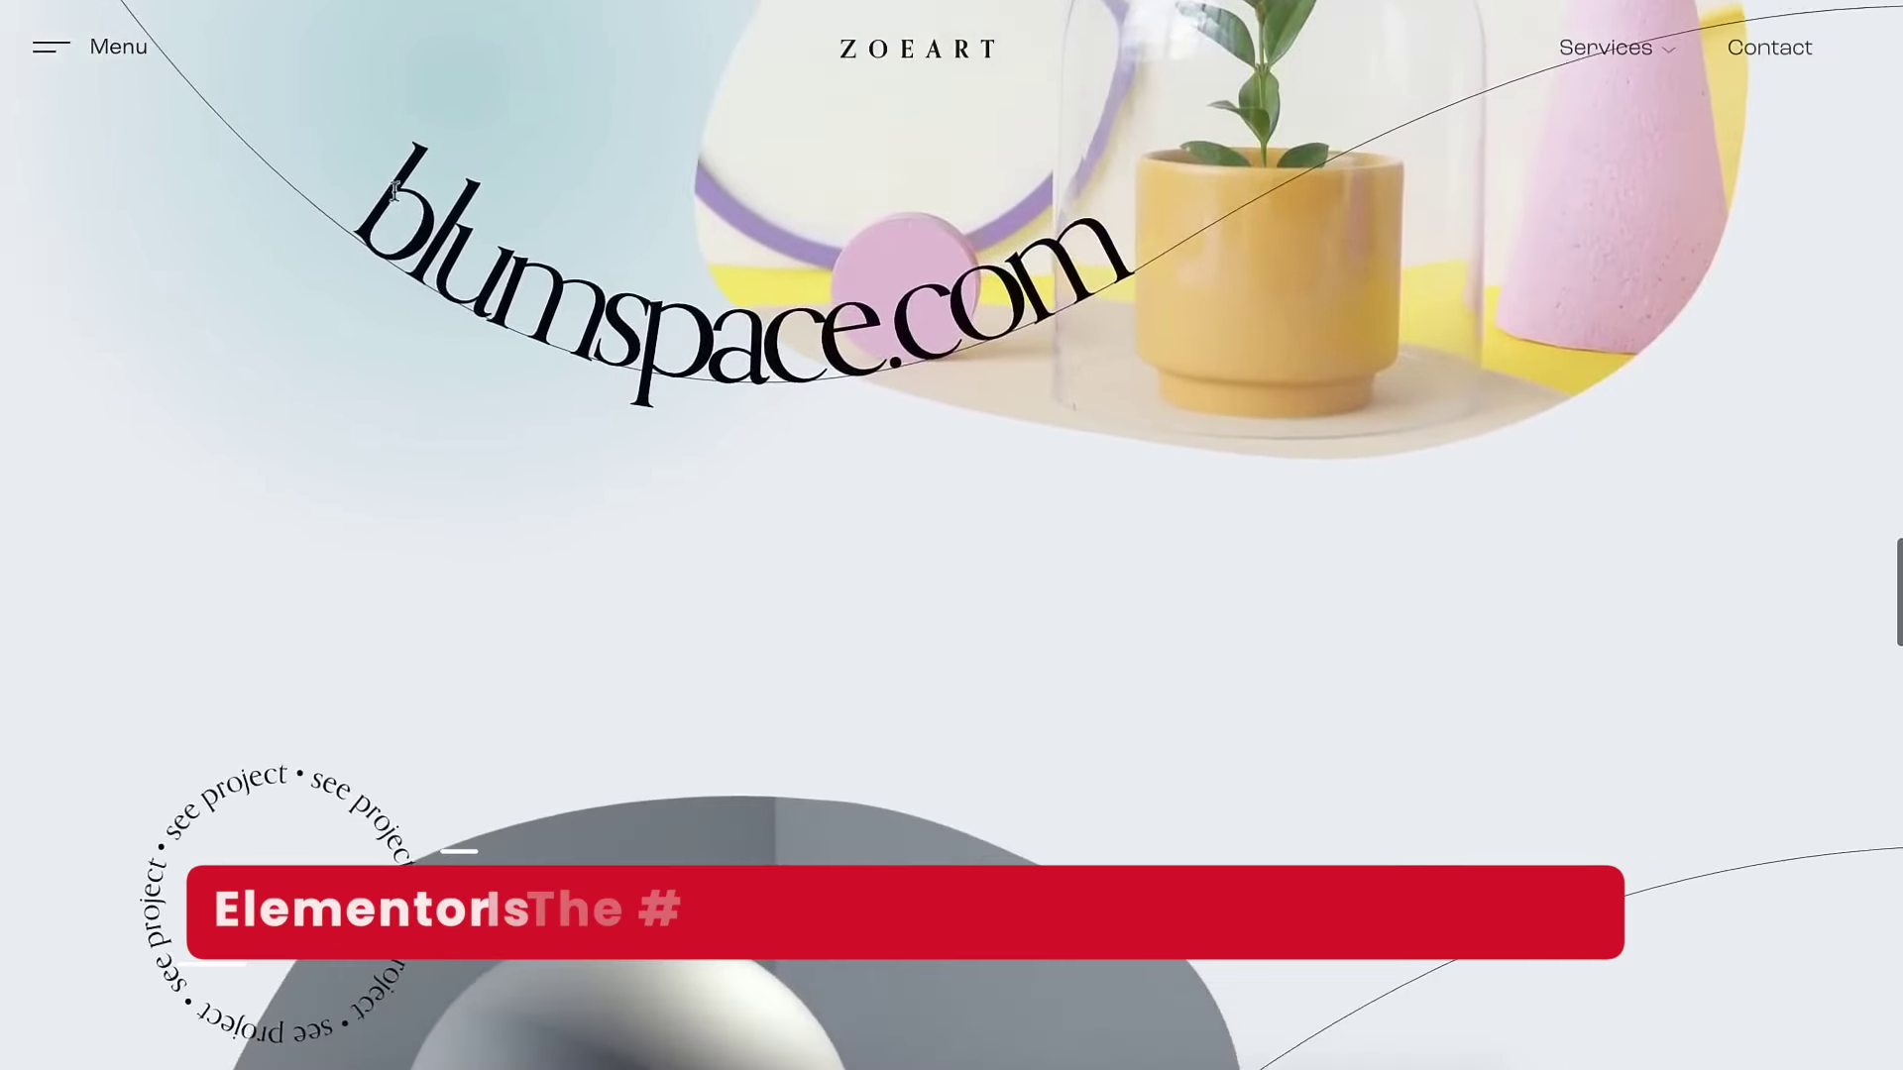
pyautogui.scroll(-5, 394, 191)
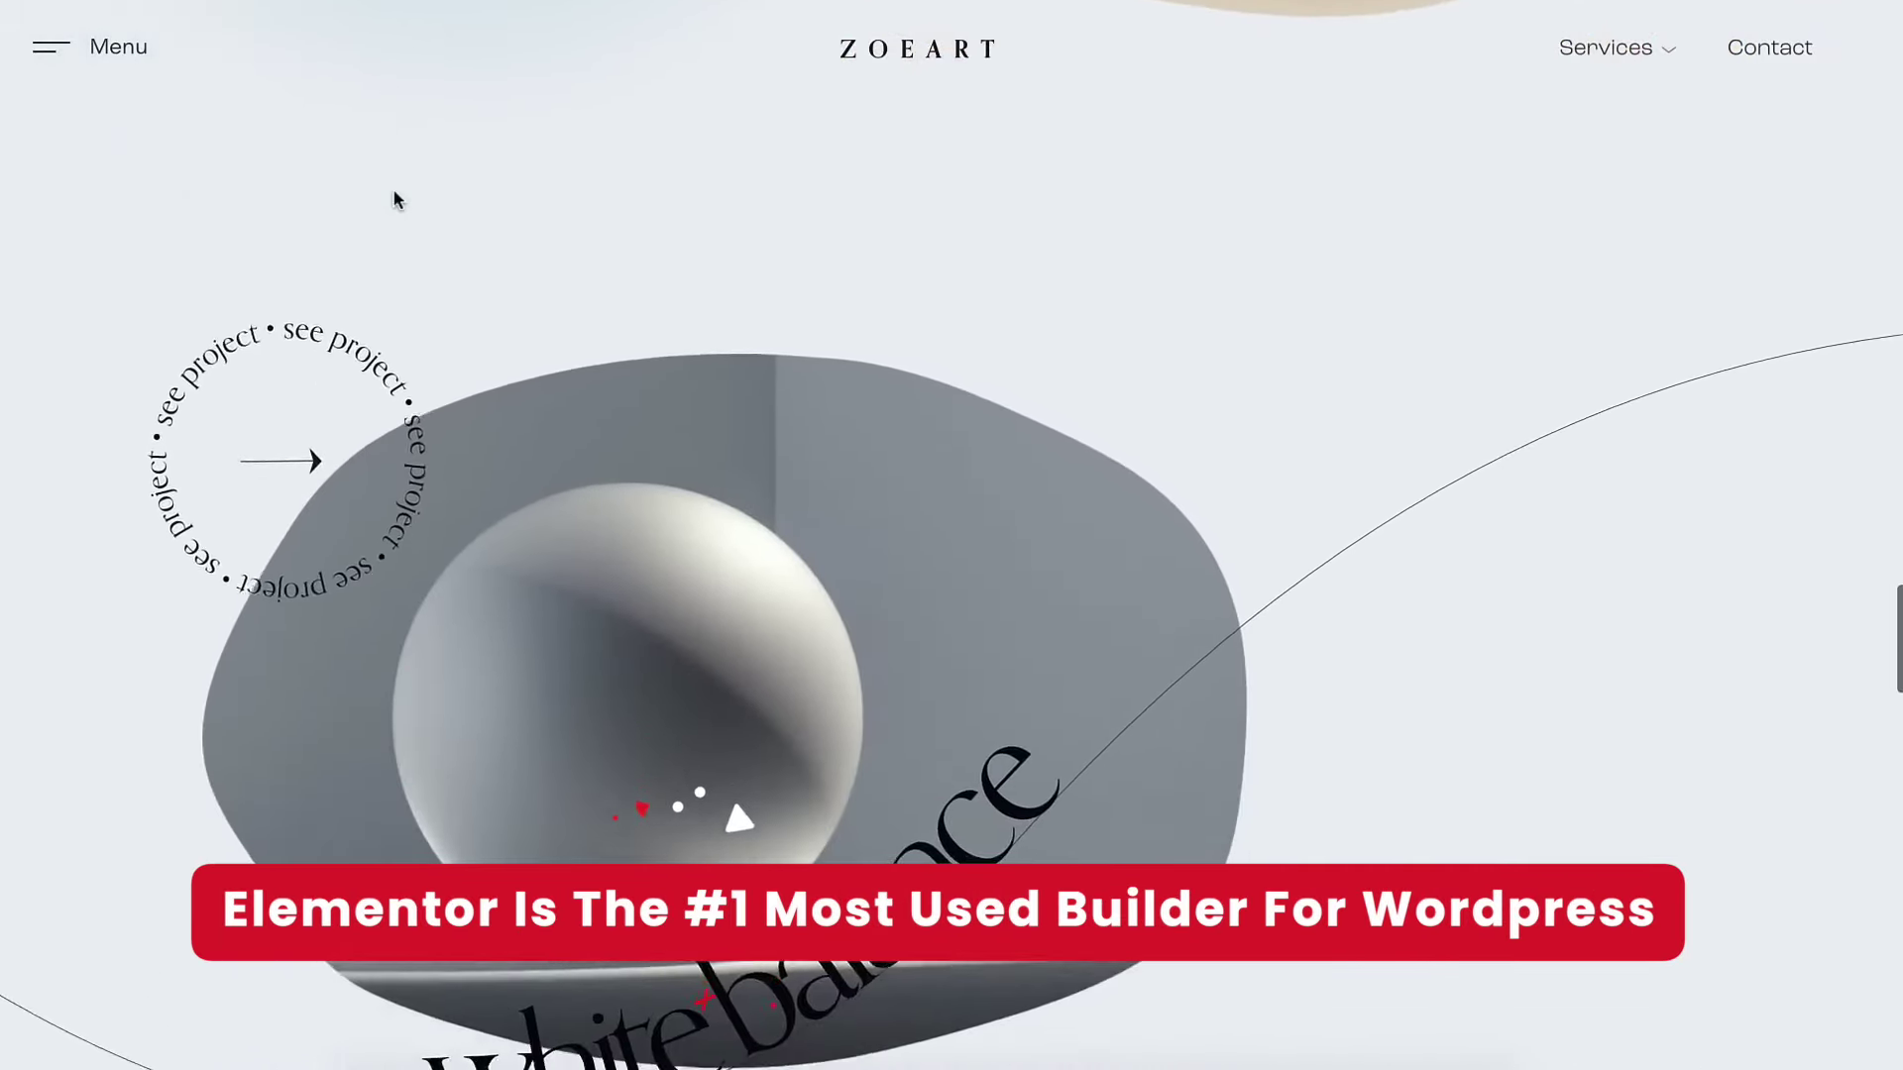
pyautogui.scroll(-2, 394, 191)
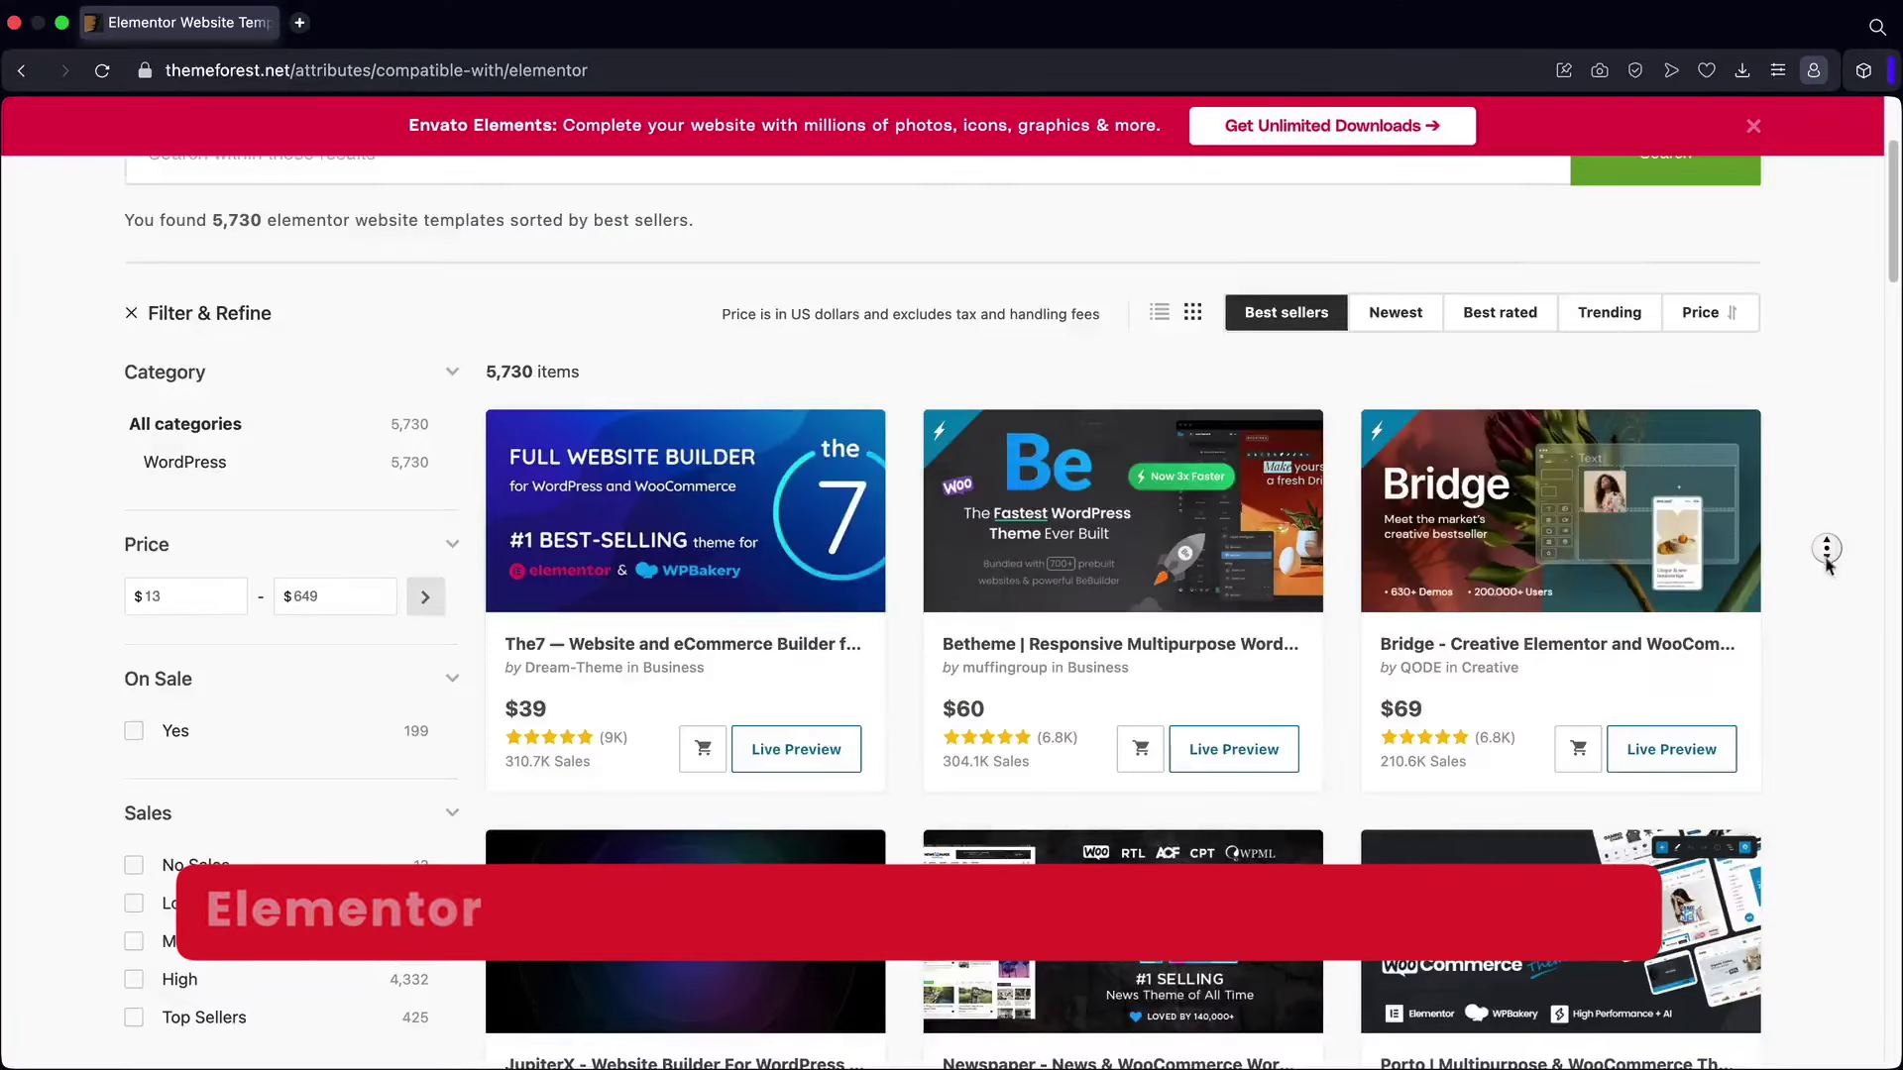
pyautogui.scroll(-2, 1825, 562)
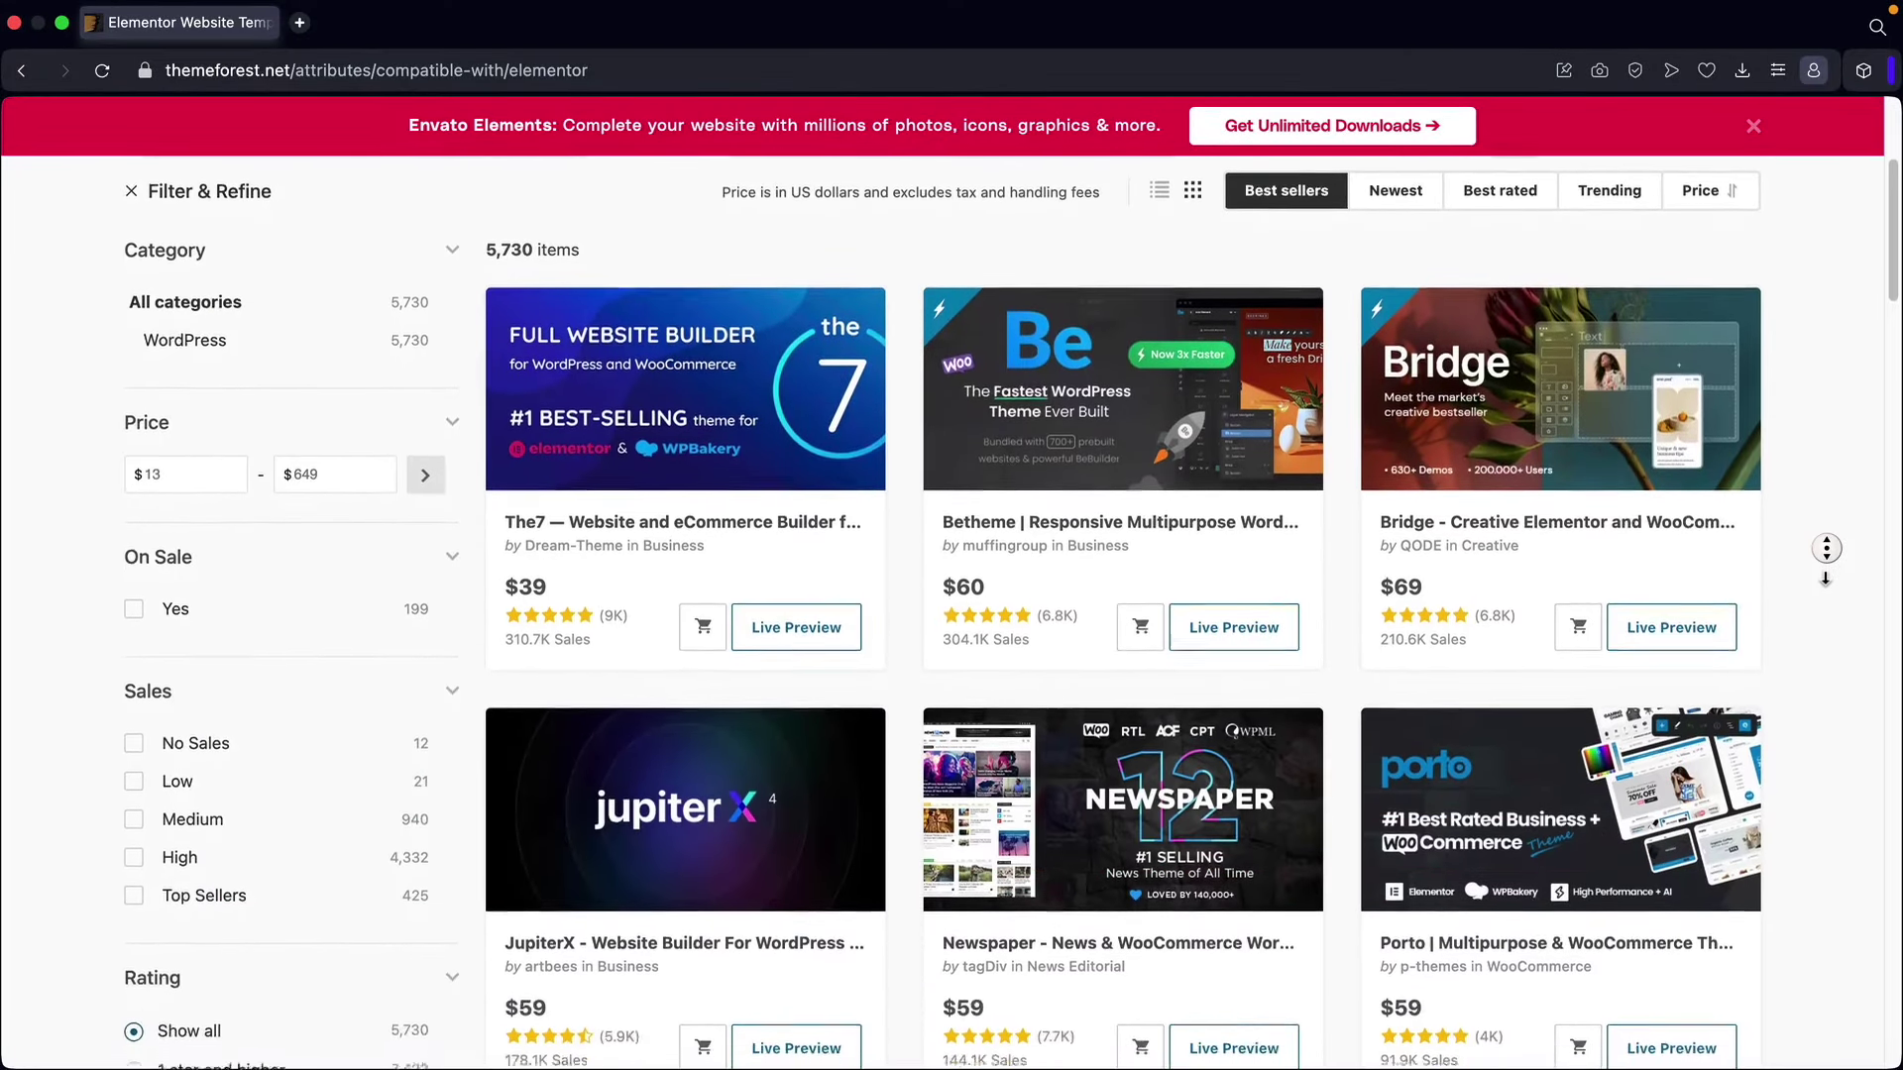
pyautogui.scroll(-3, 1825, 563)
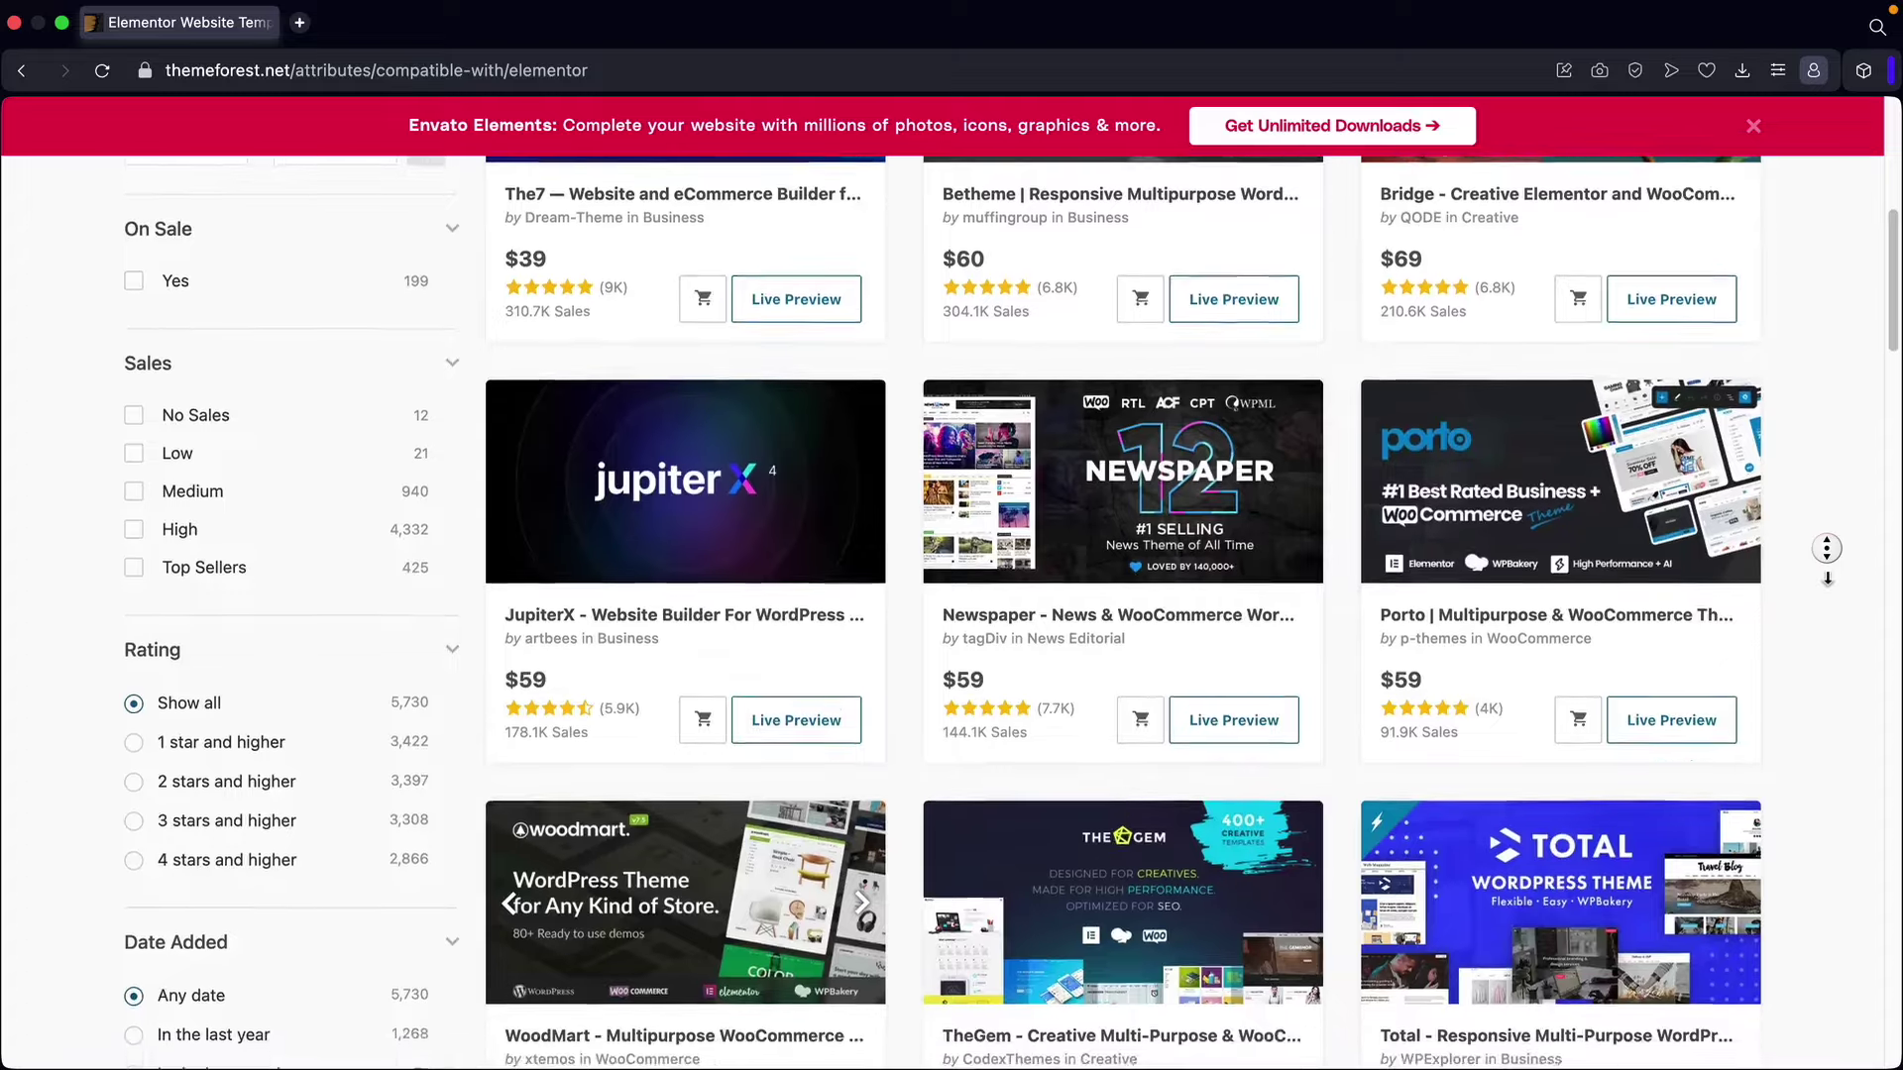
pyautogui.scroll(-3, 1827, 565)
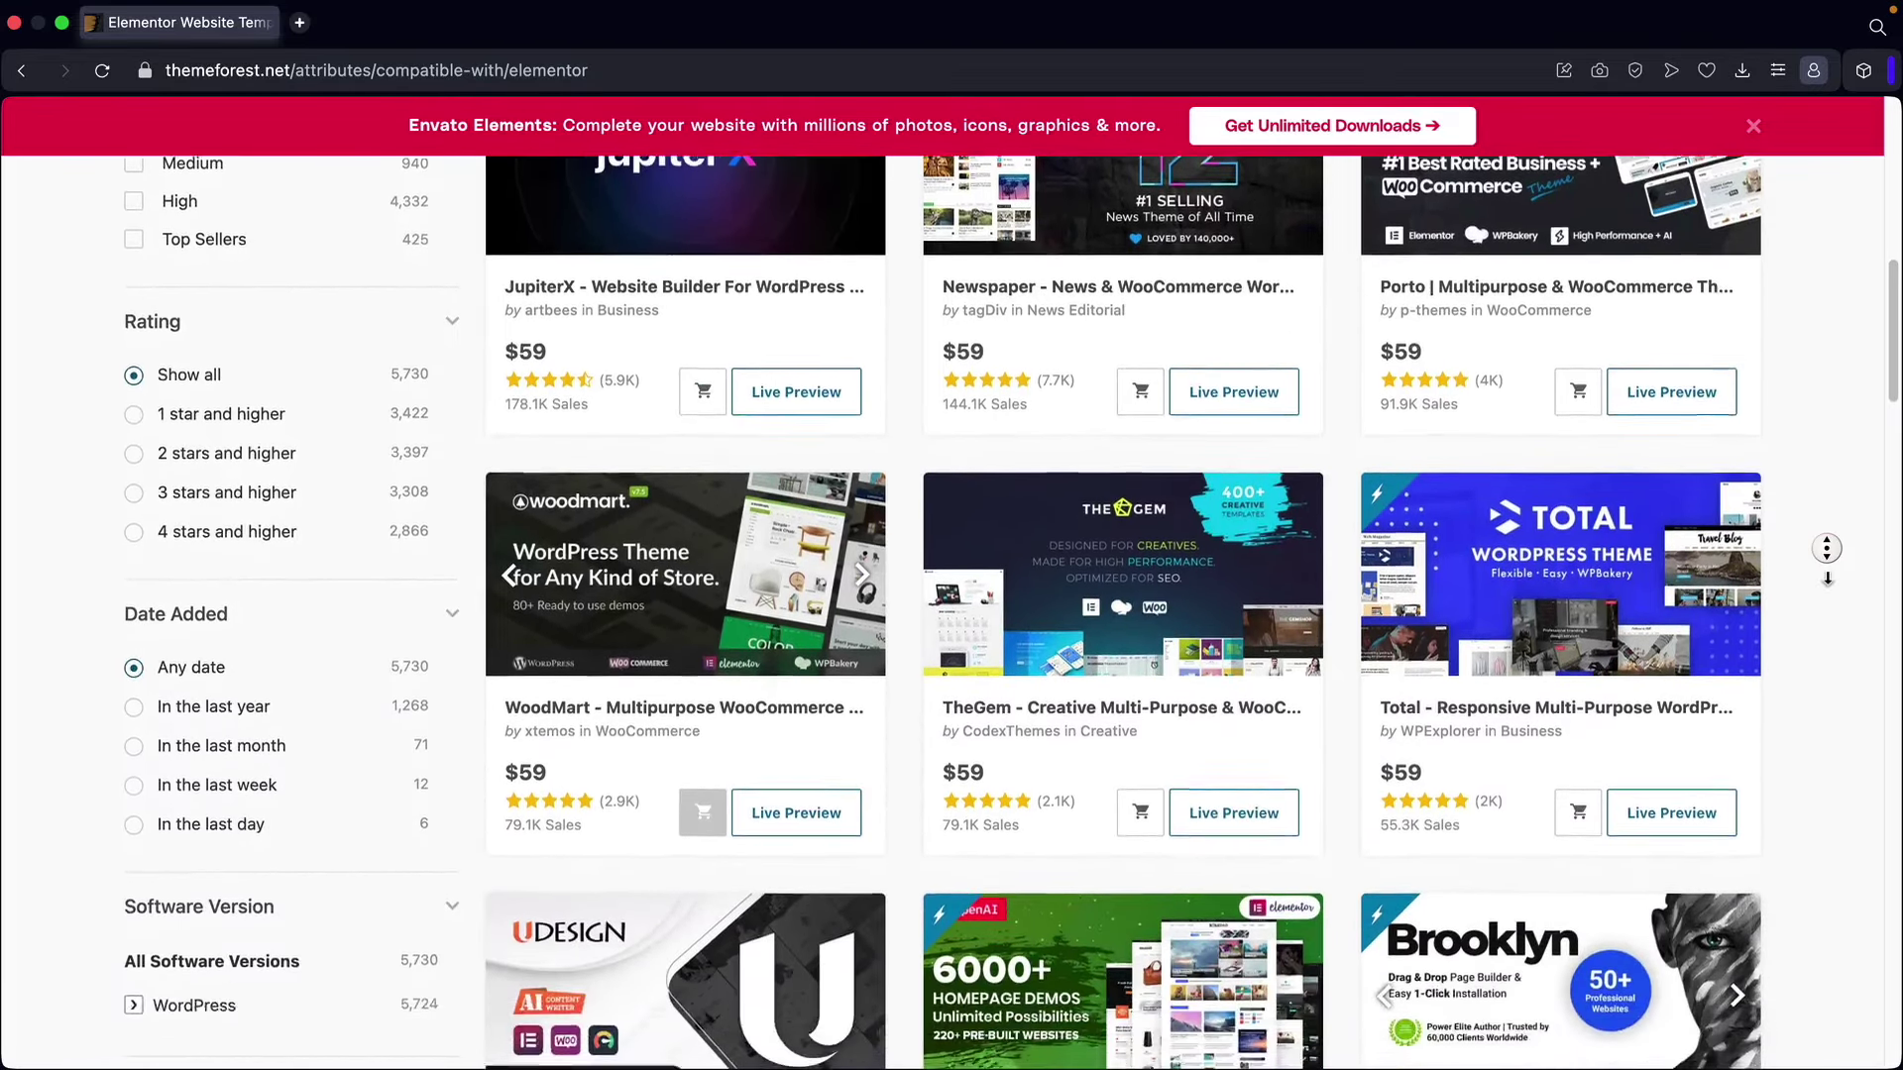
pyautogui.scroll(-3, 1826, 564)
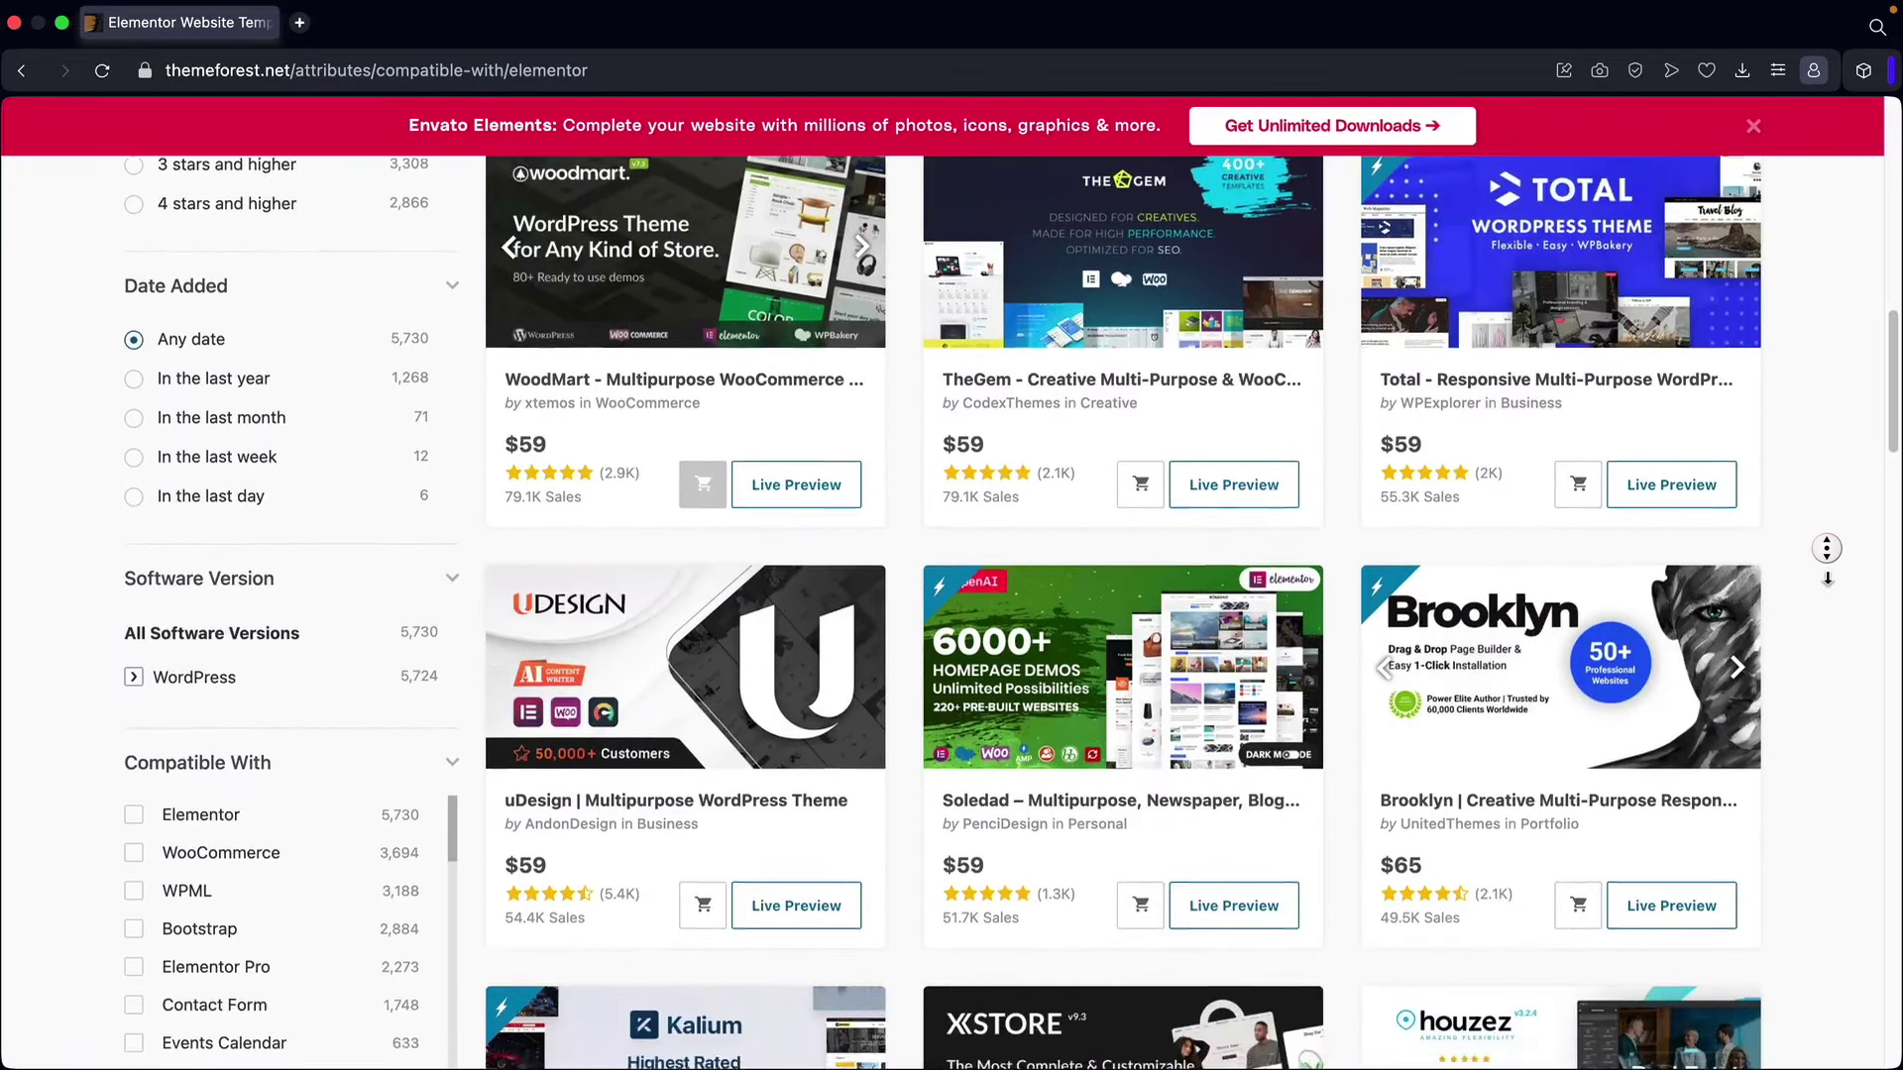
pyautogui.scroll(-3, 1827, 578)
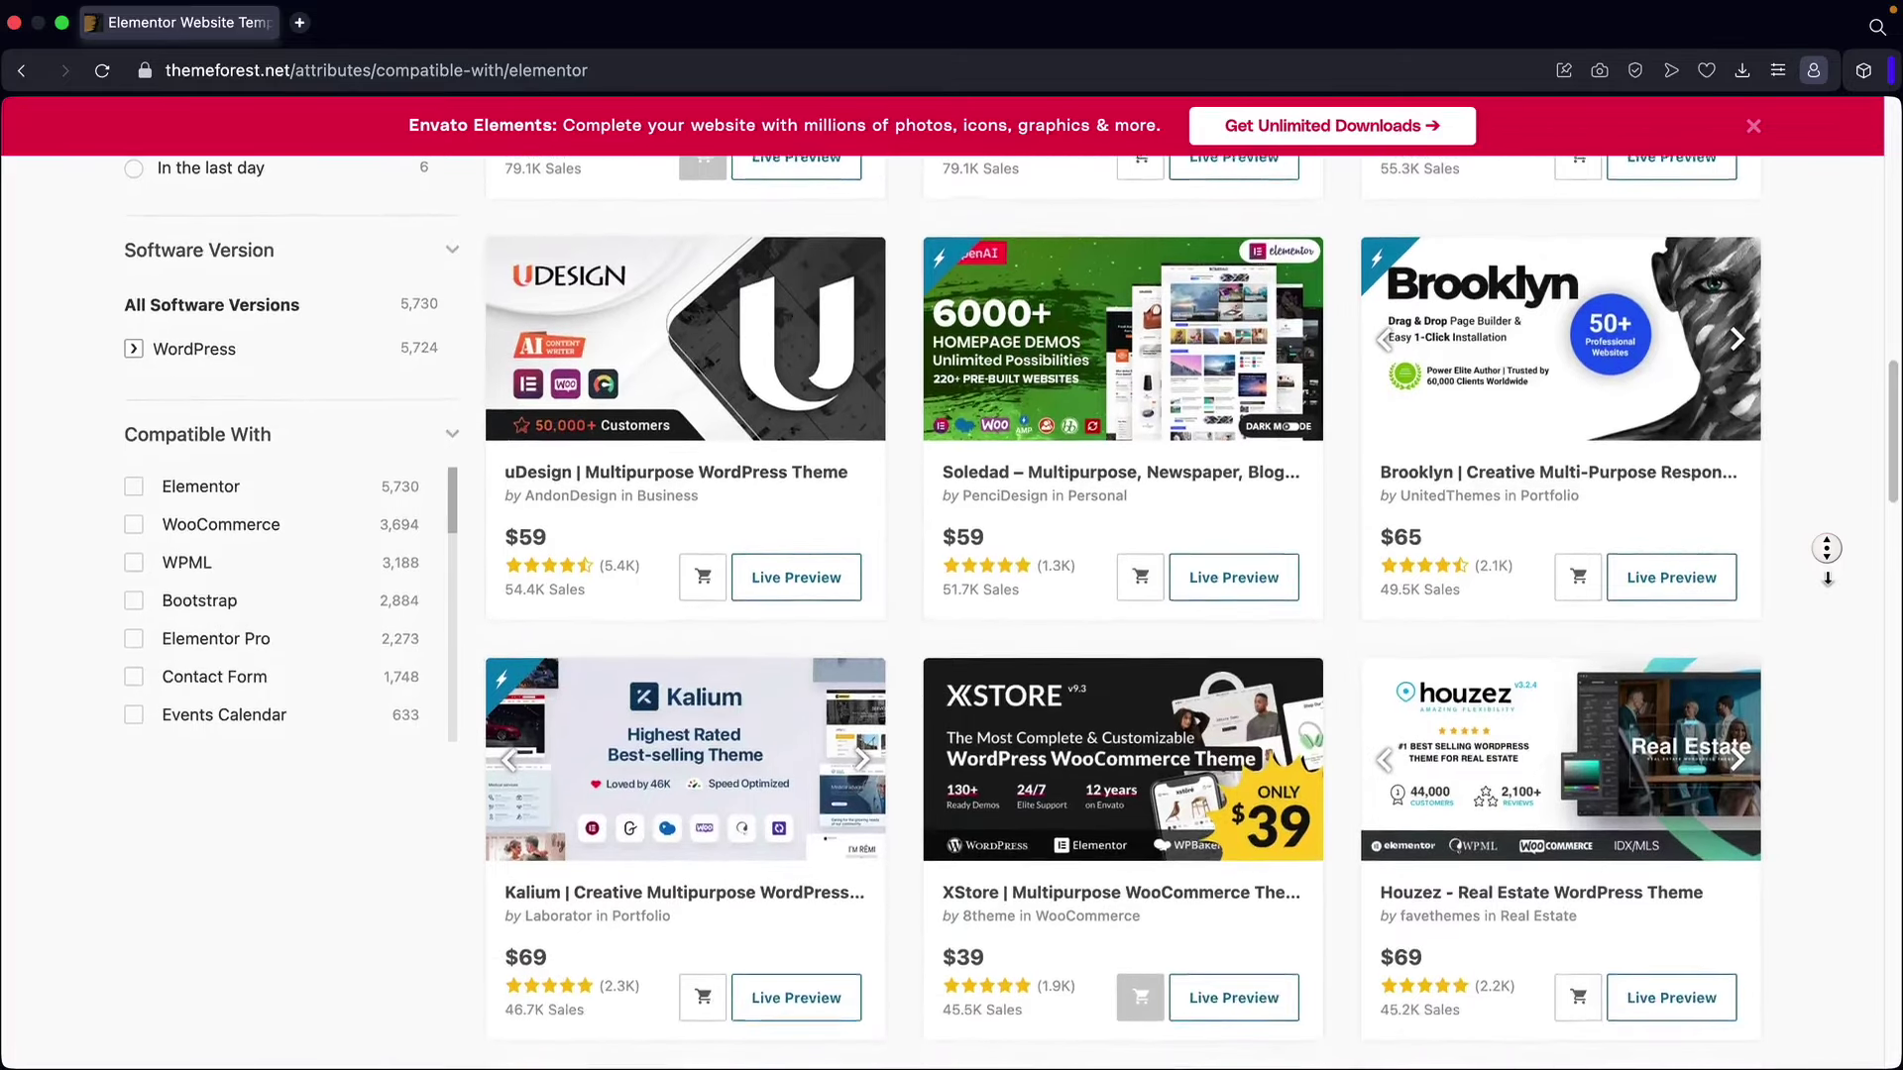
pyautogui.scroll(-5, 1826, 565)
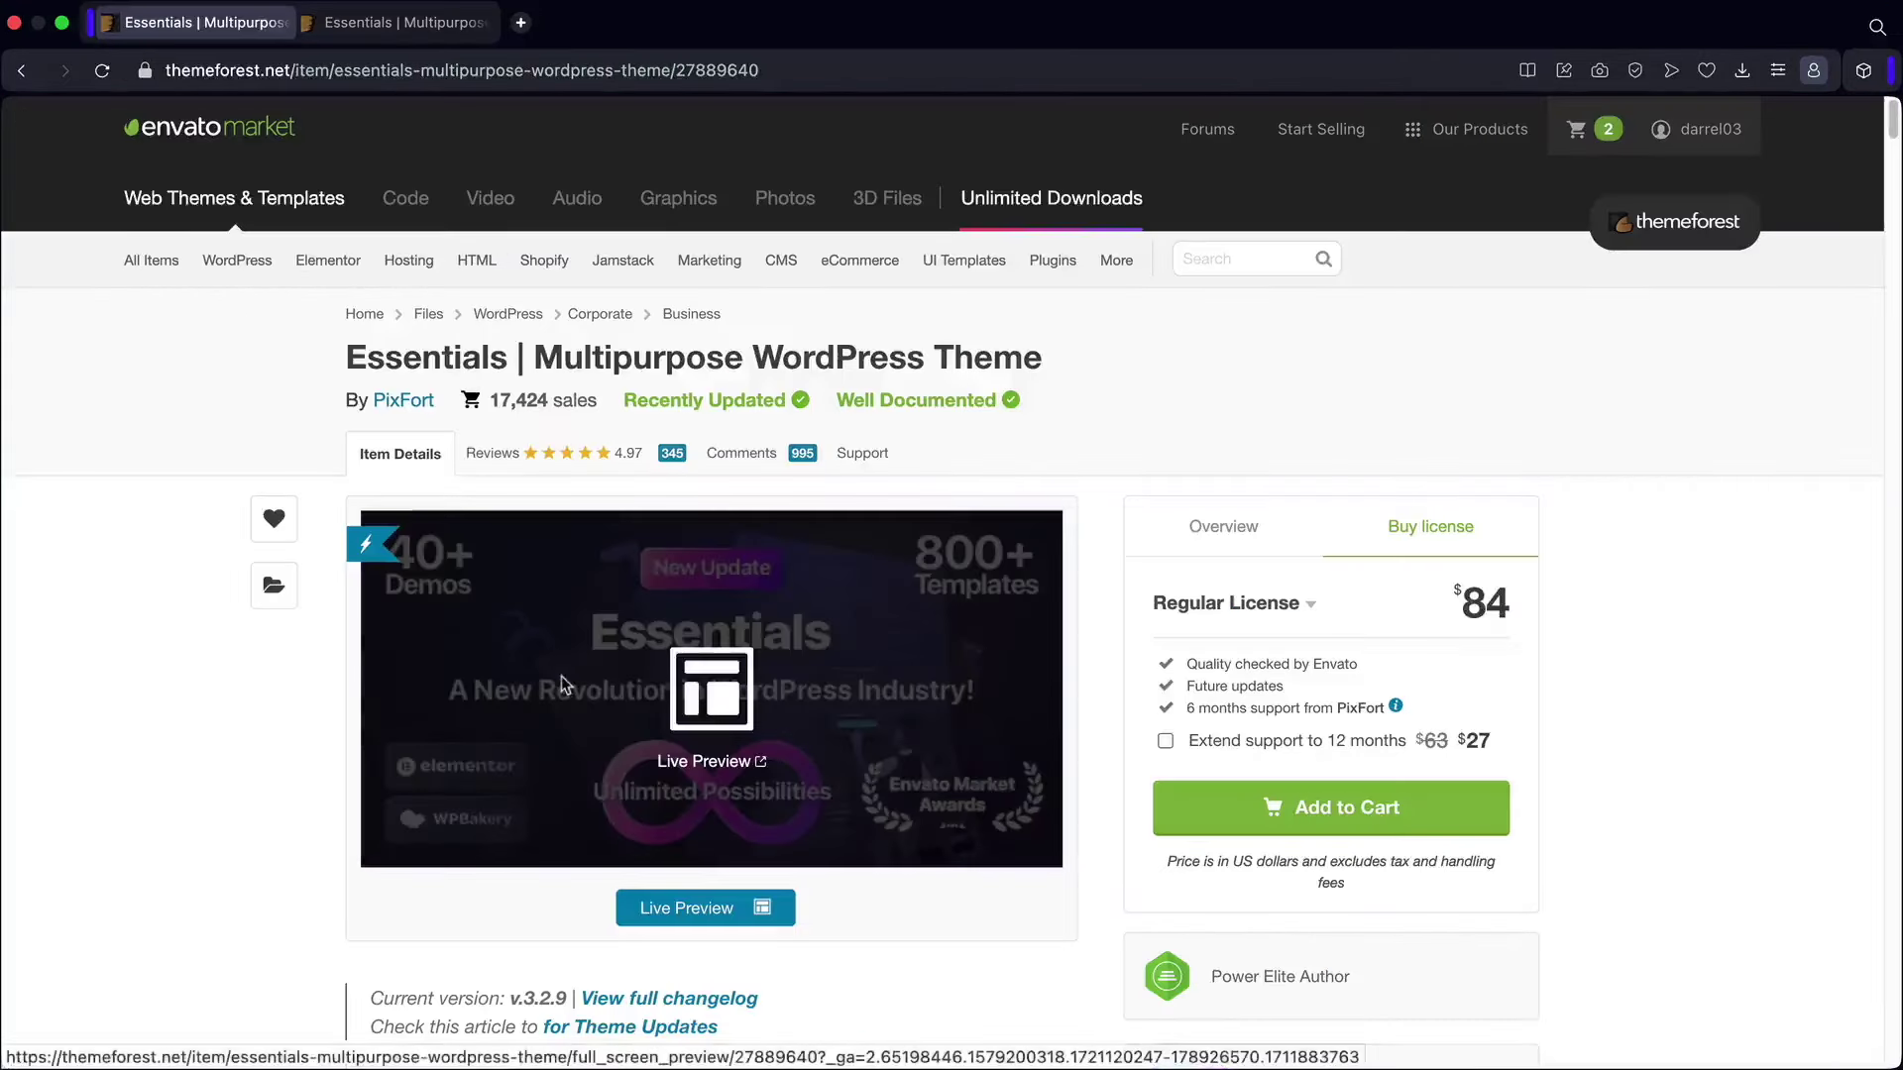
# - Switch to the second tab showing the Essentials theme's full-screen live preview
pyautogui.click(409, 30)
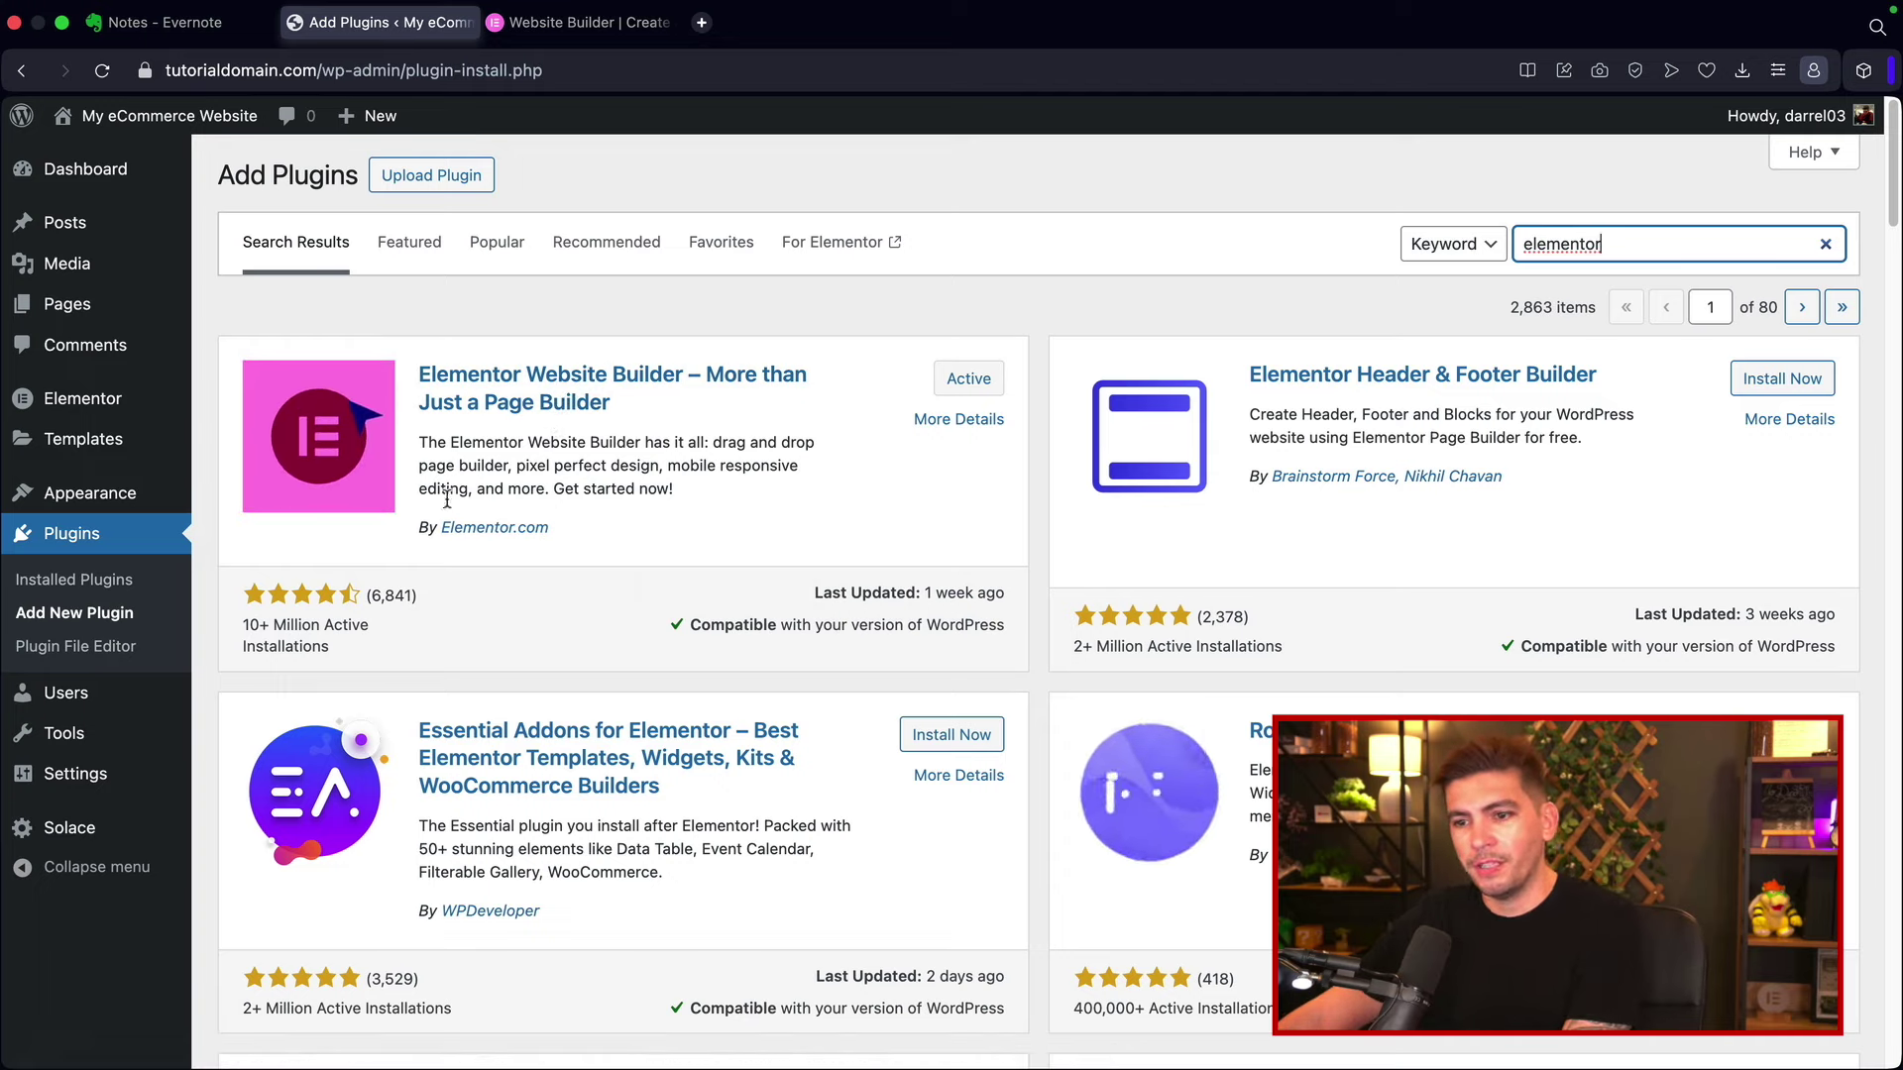
# - Go to the Solace theme dashboard and start browsing its Starter Templates gallery
pyautogui.click(88, 831)
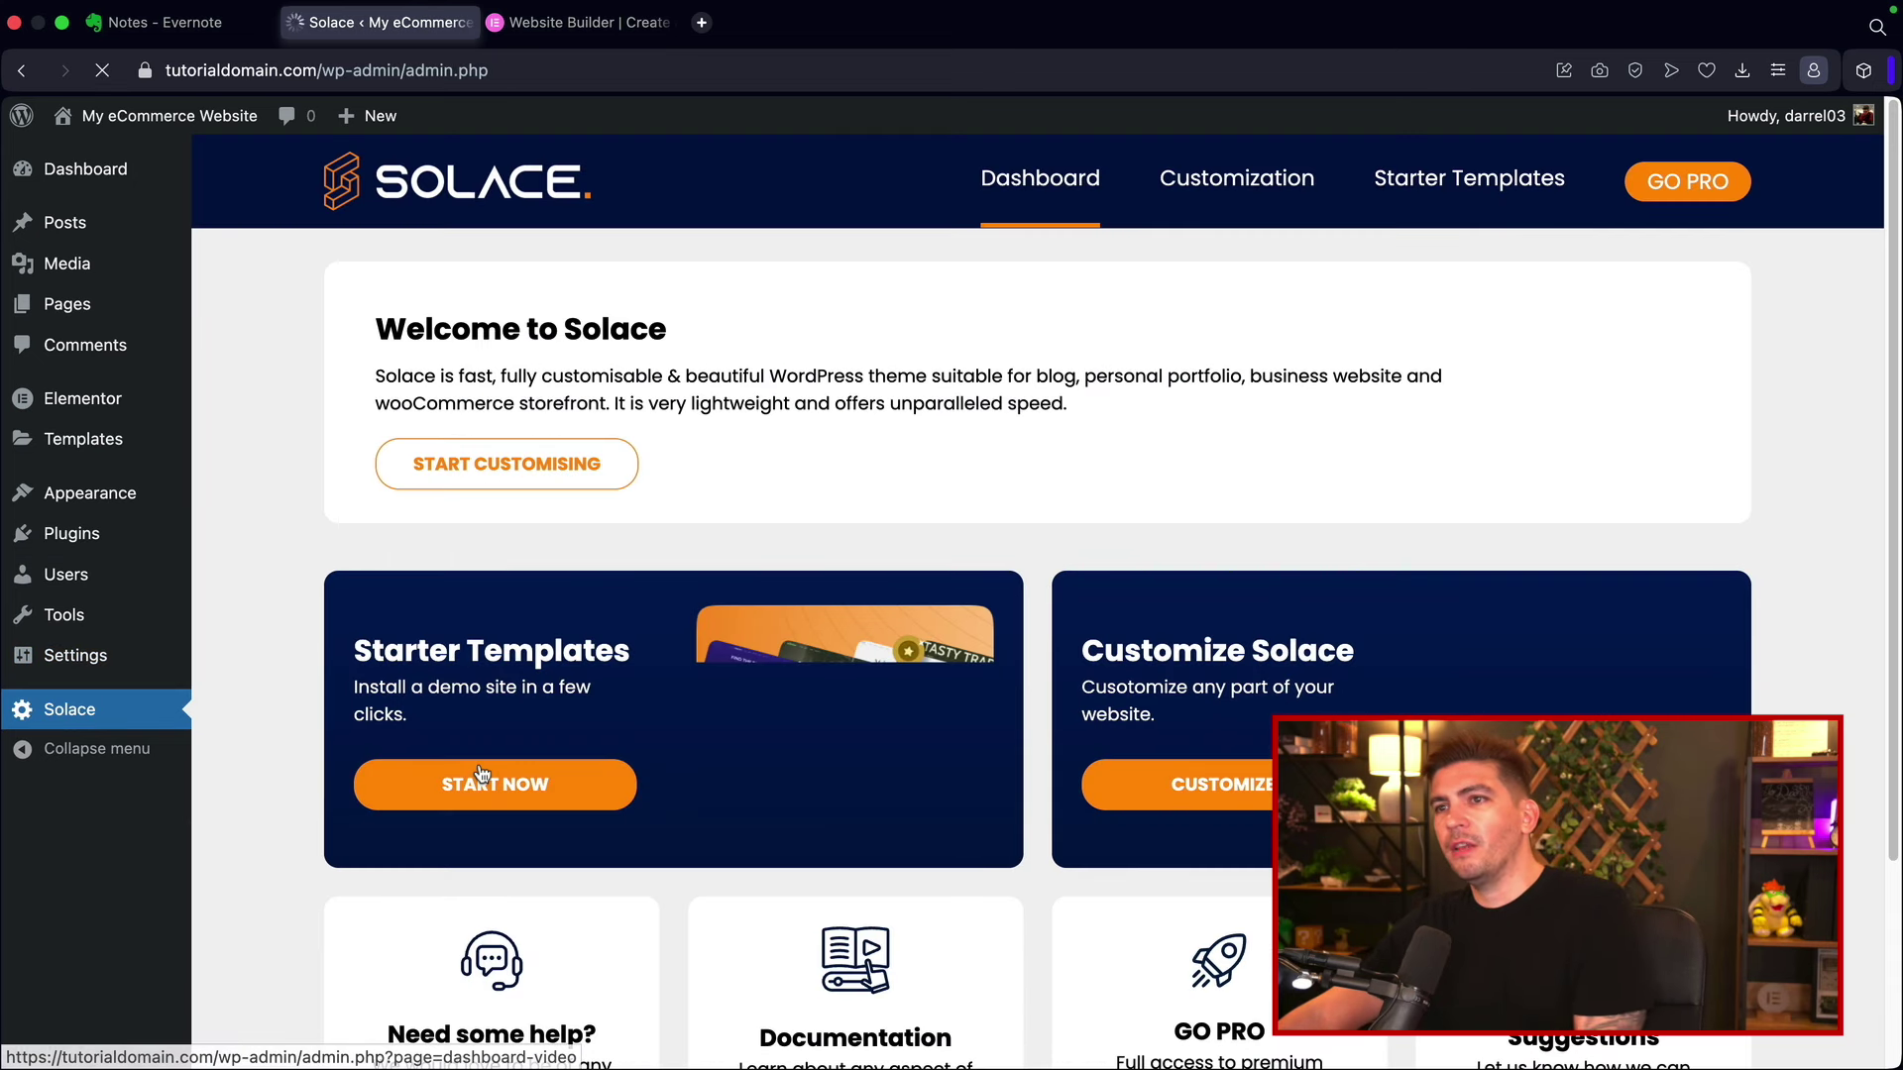
pyautogui.click(560, 793)
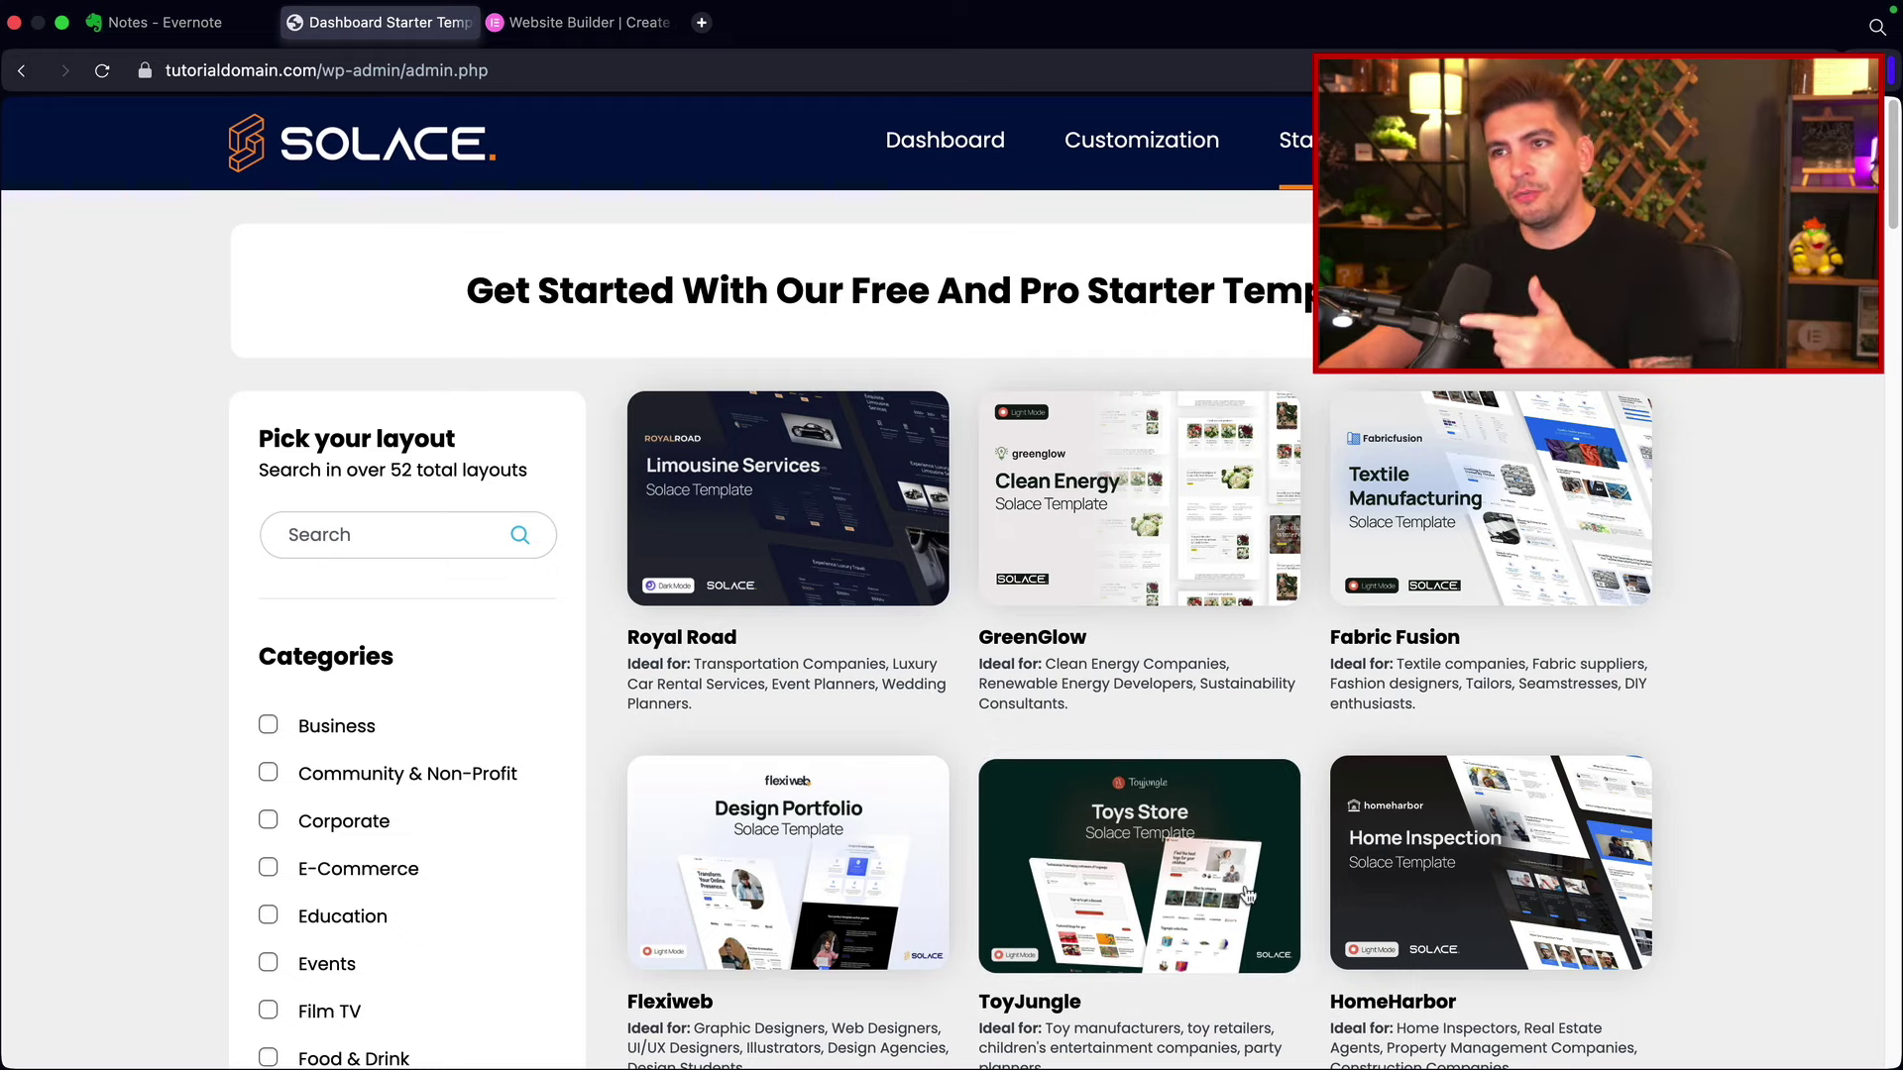
# - Scroll through the Solace starter templates grid to reach the Orioz template
pyautogui.scroll(-5, 1247, 895)
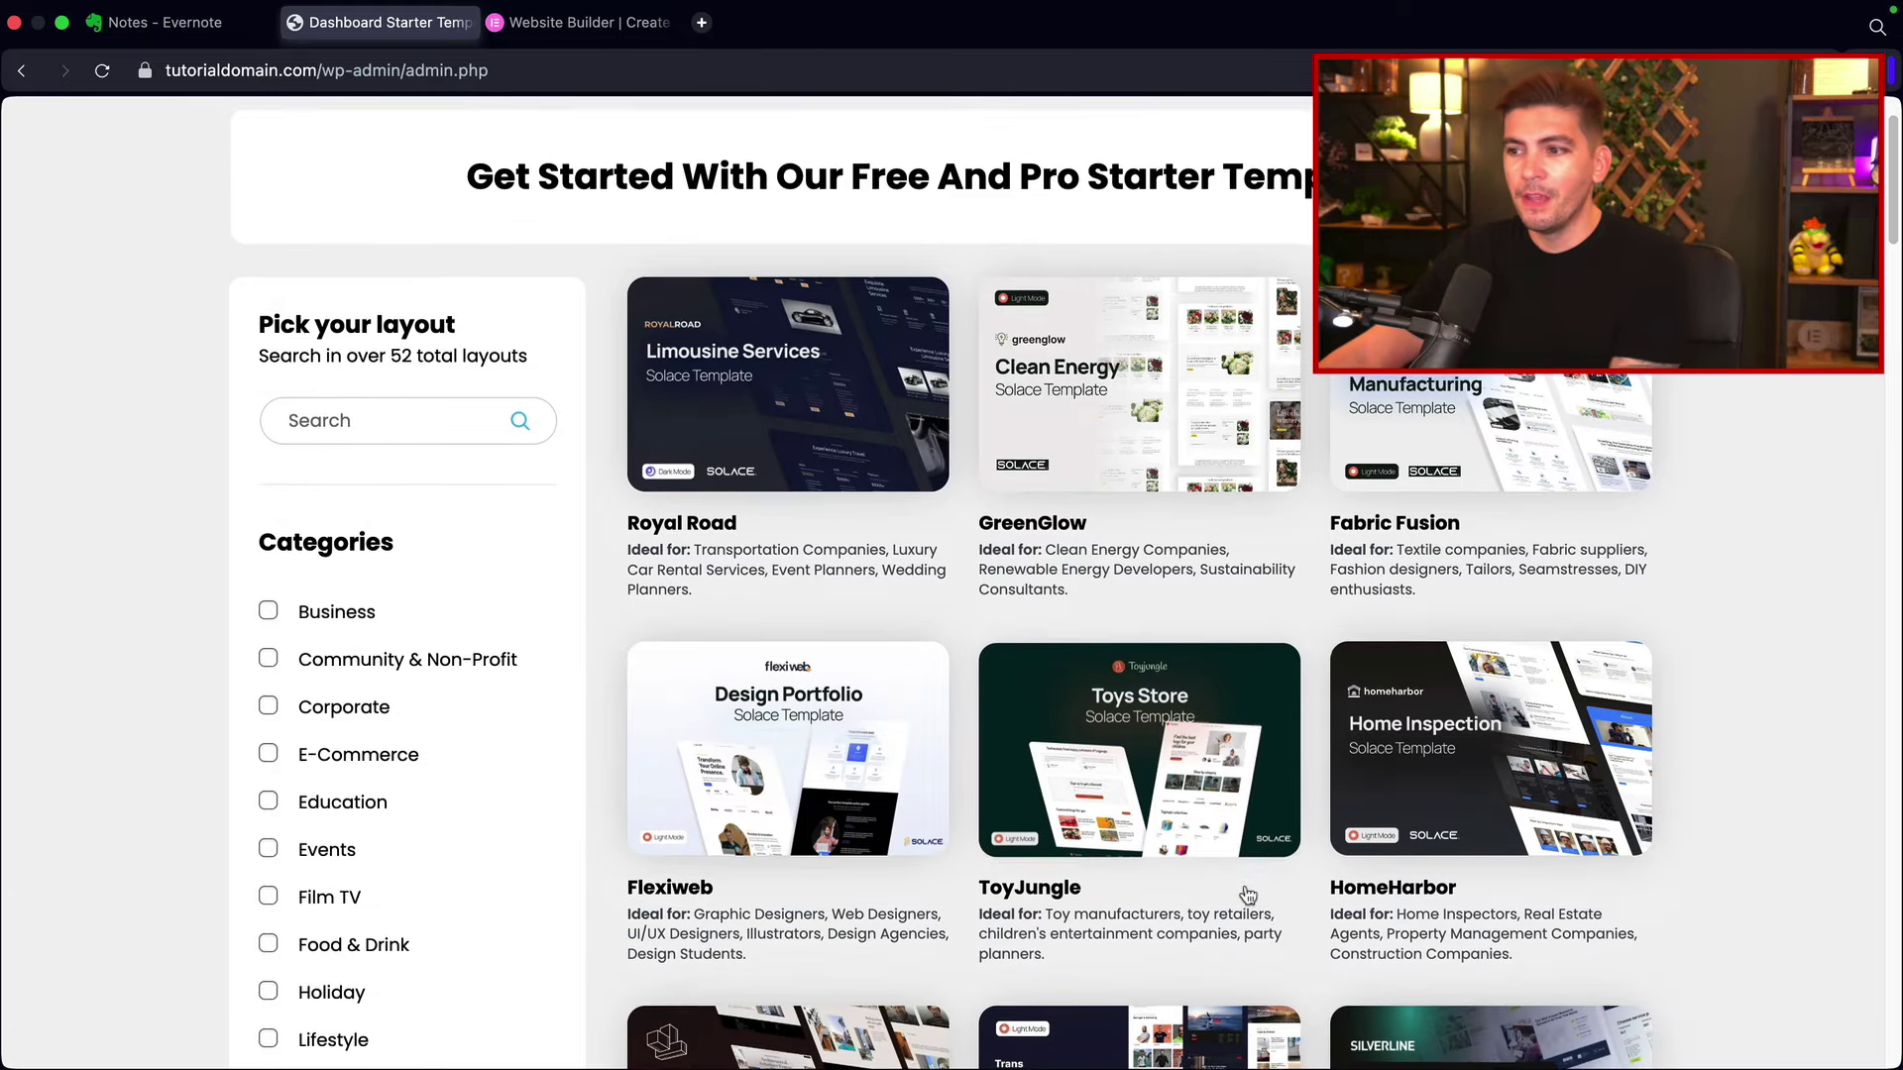
pyautogui.scroll(-5, 1127, 761)
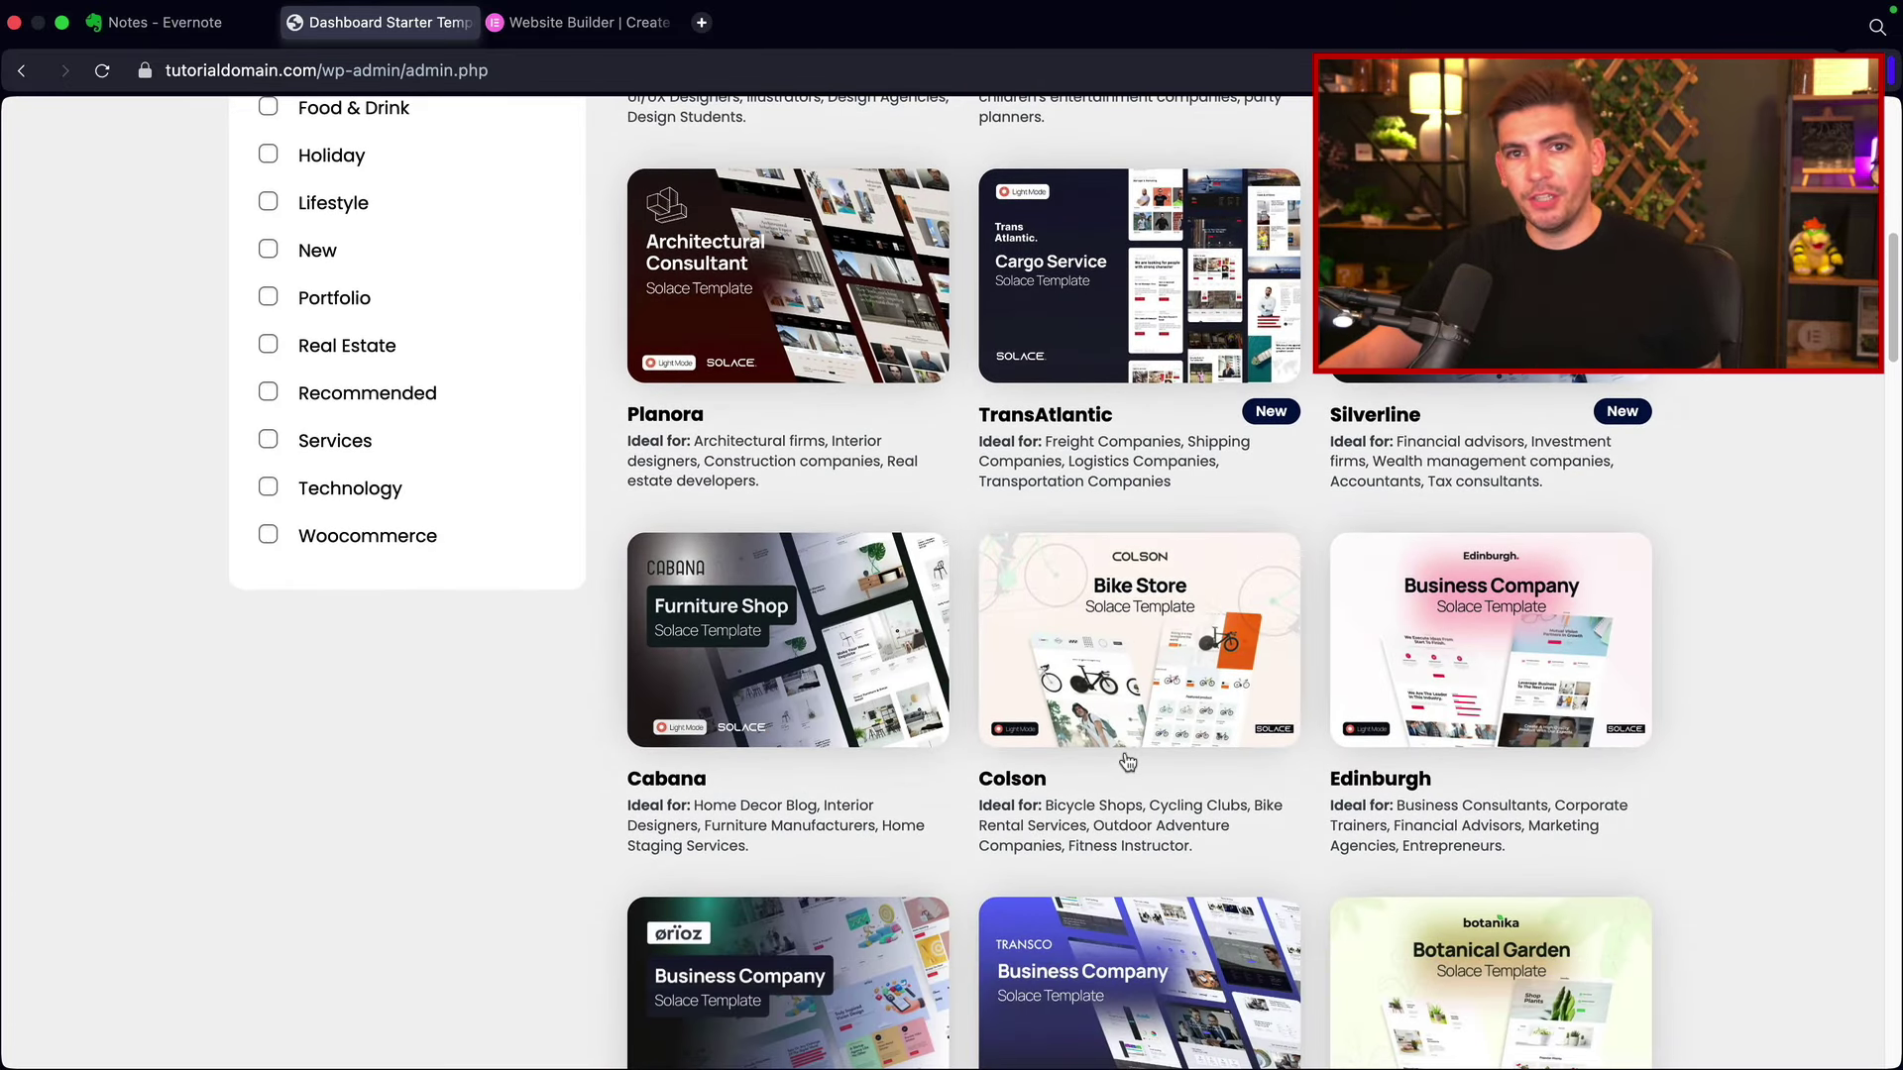
pyautogui.scroll(-3, 1126, 761)
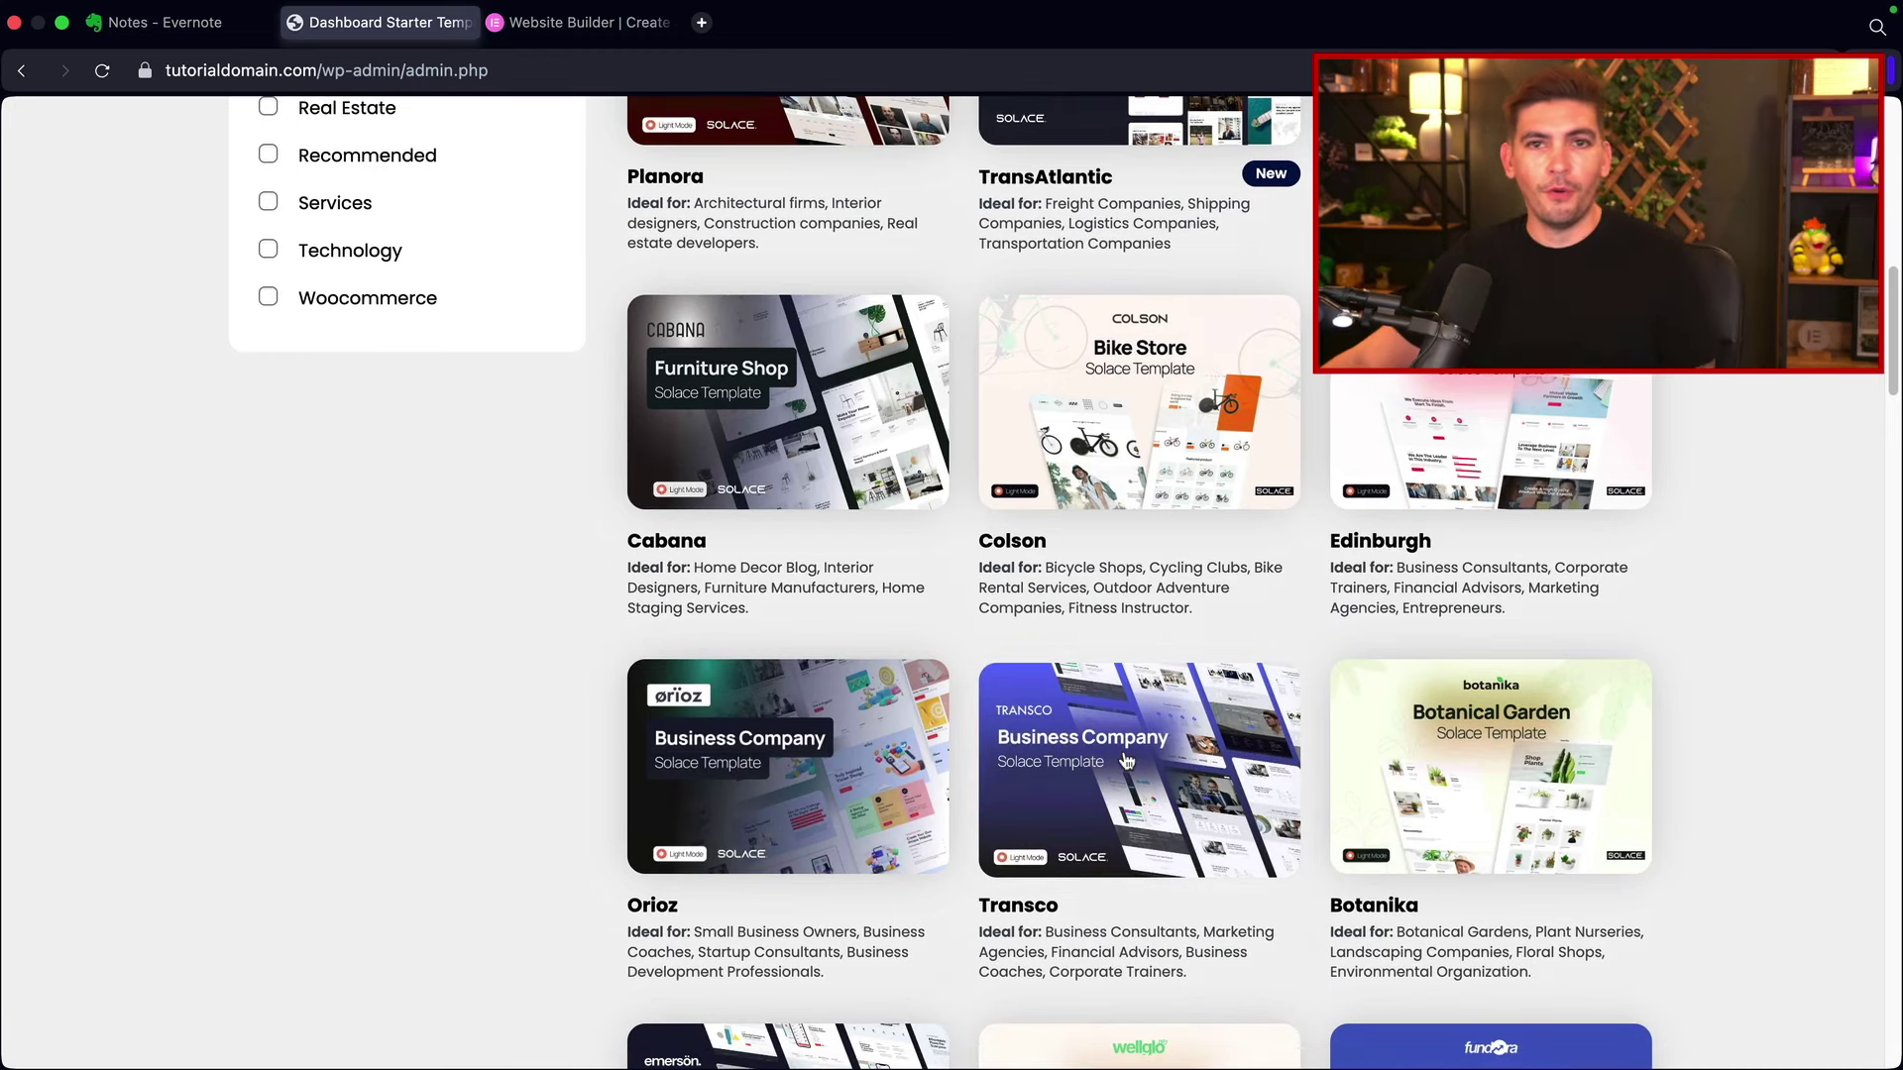
pyautogui.scroll(9, 1127, 761)
pyautogui.scroll(-10, 1090, 733)
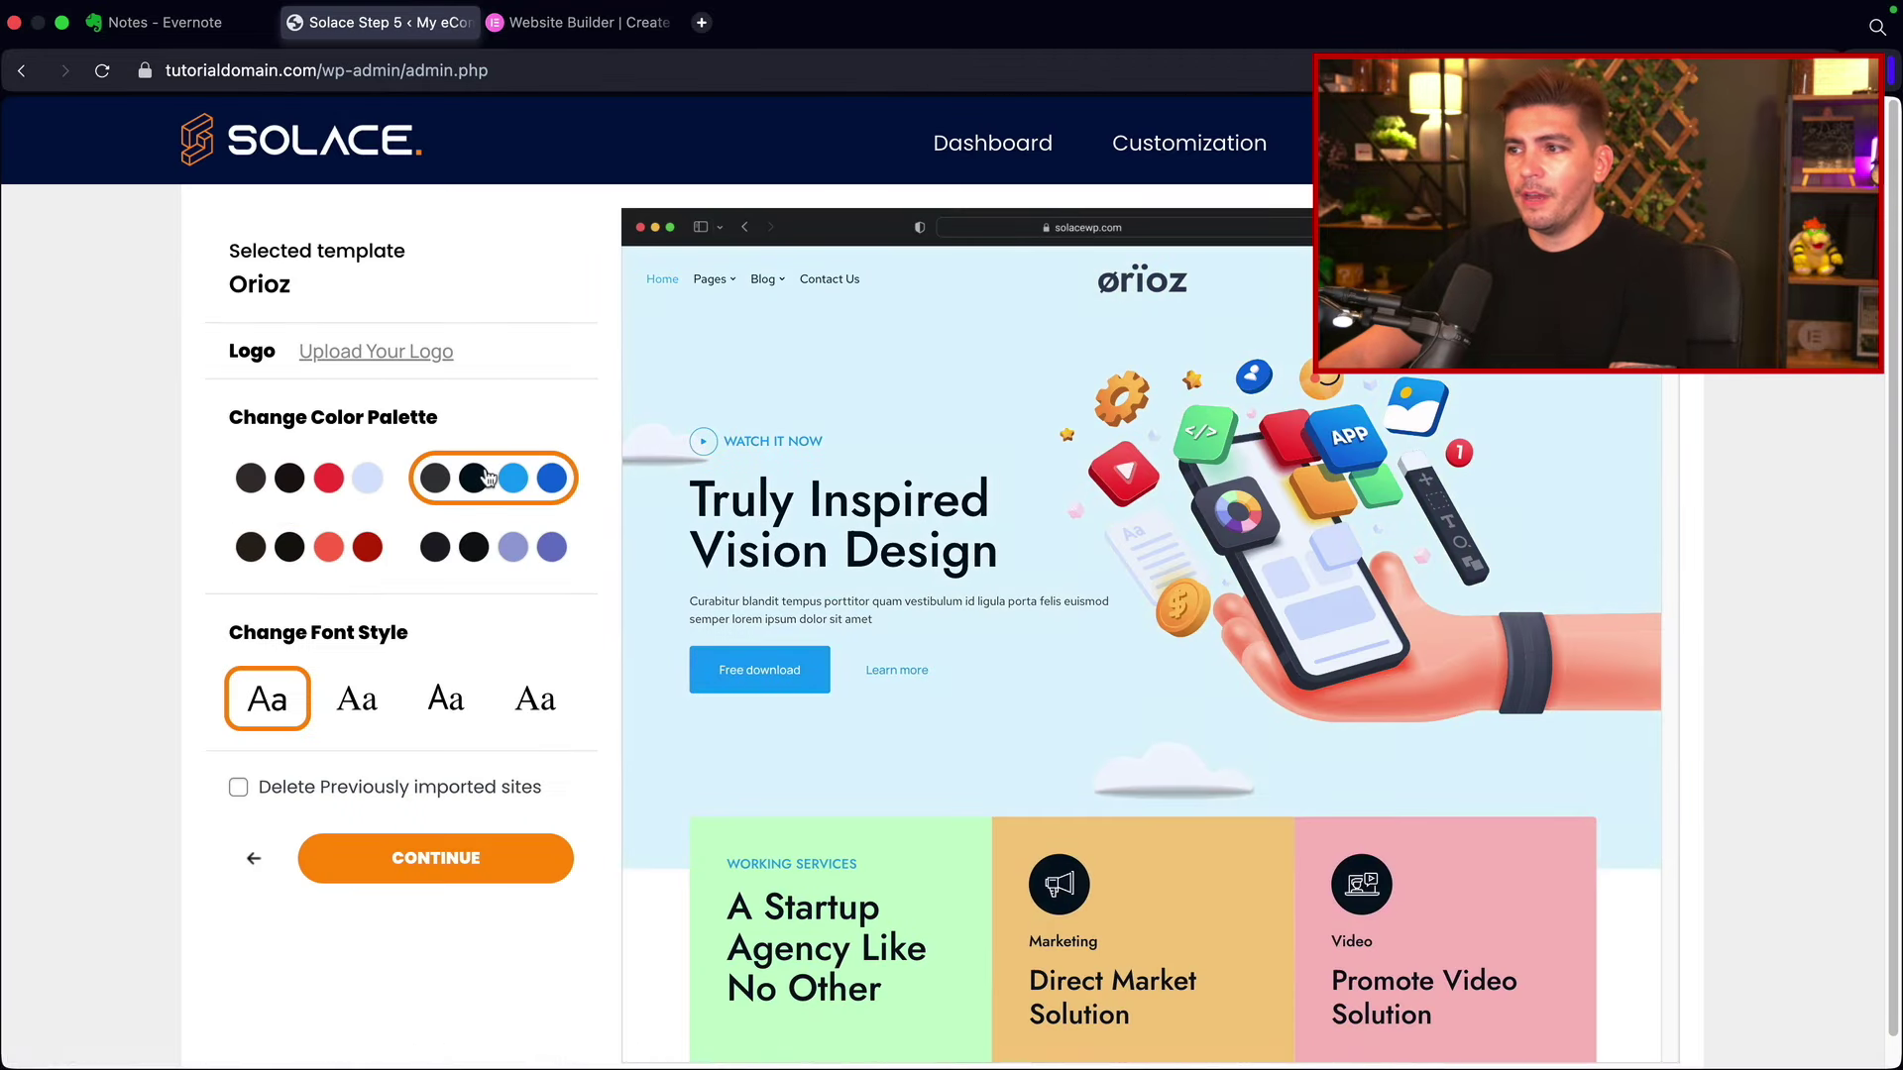
# - Build the site from the Orioz template and let the import complete
pyautogui.click(423, 856)
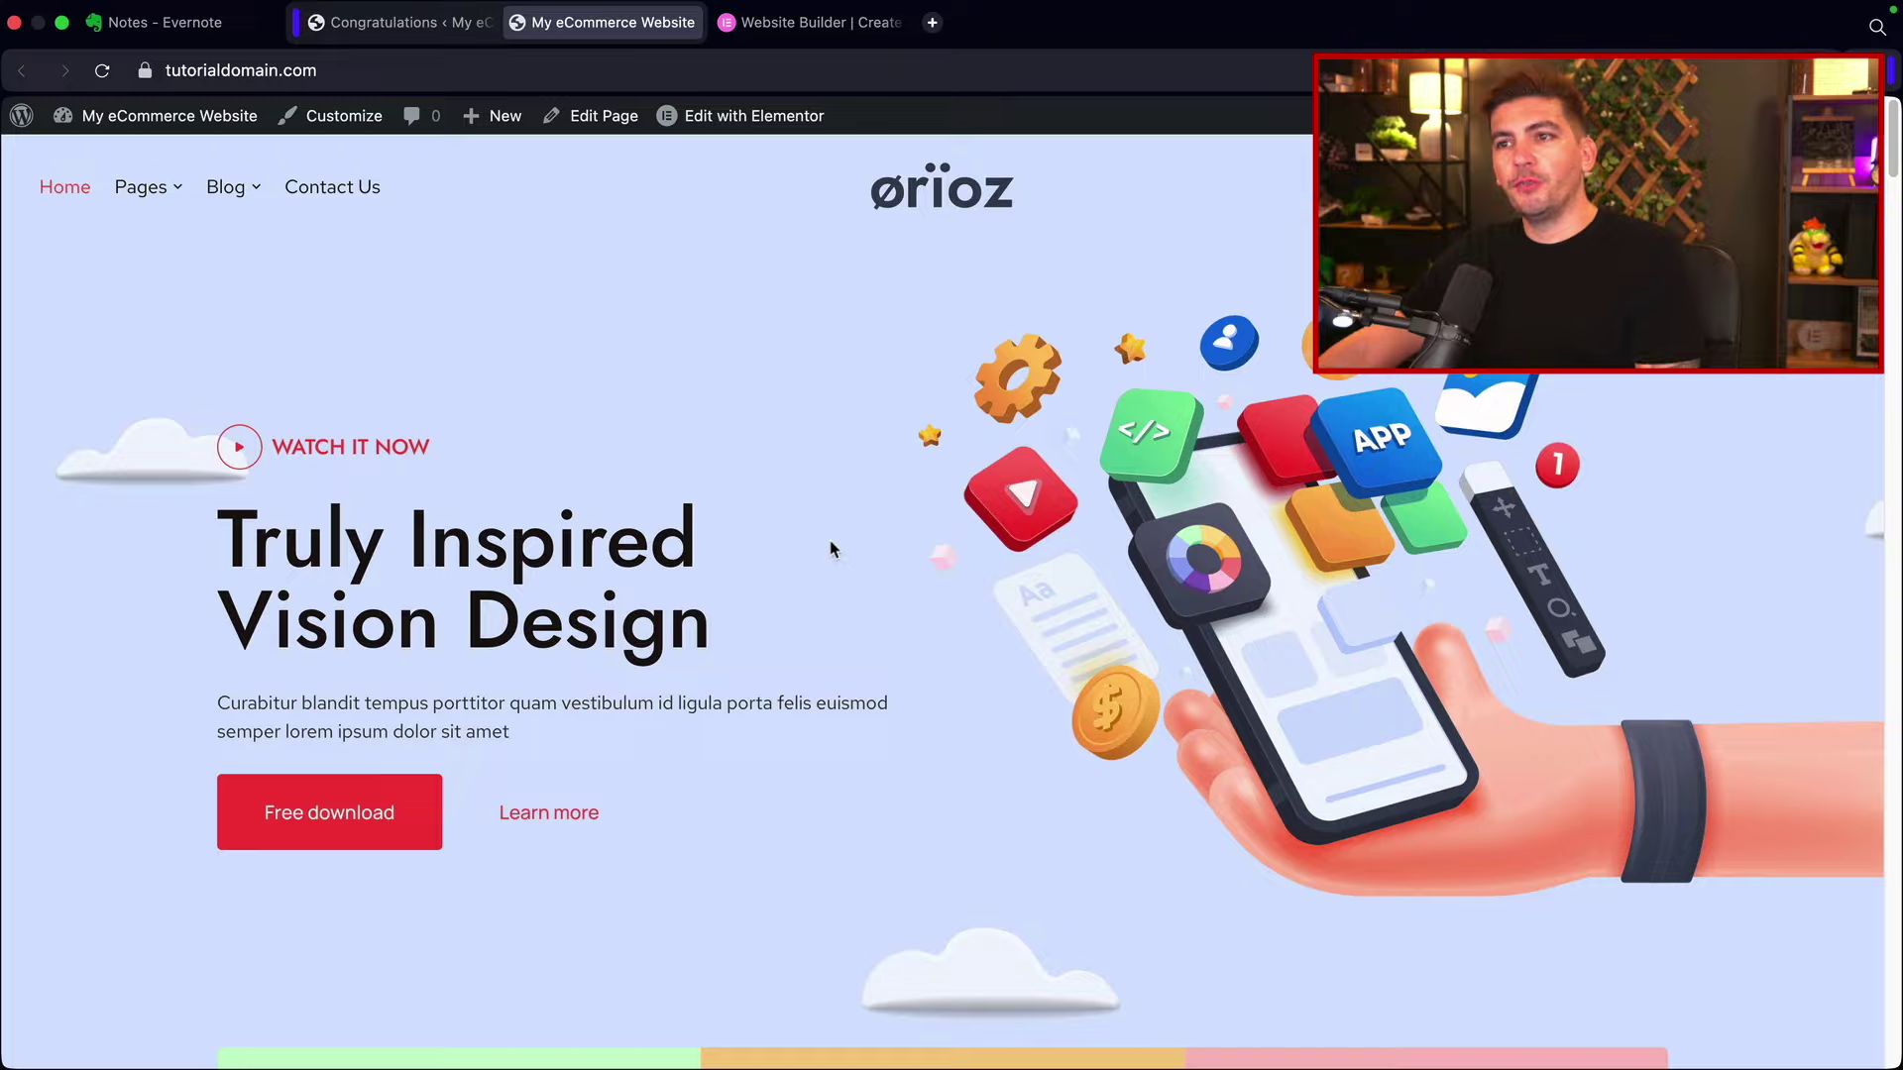
pyautogui.scroll(-10, 830, 549)
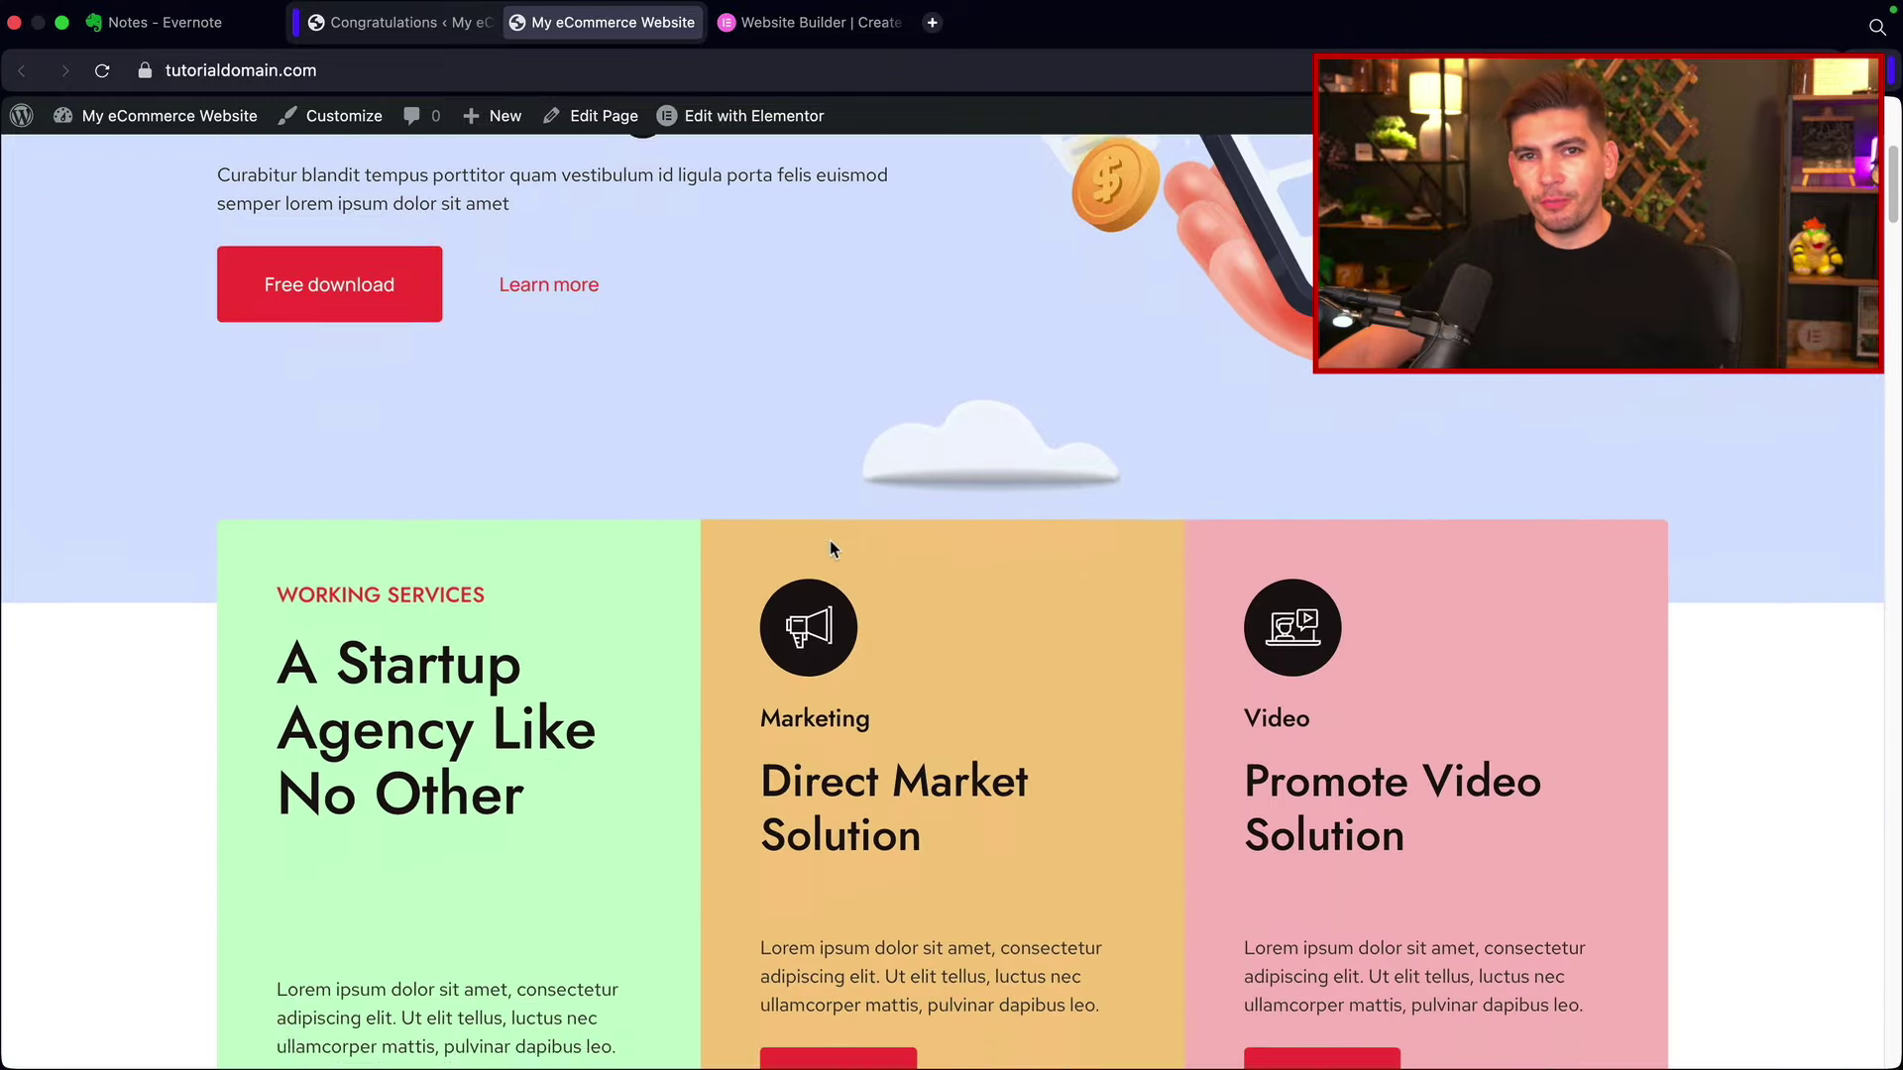
pyautogui.scroll(-20, 829, 539)
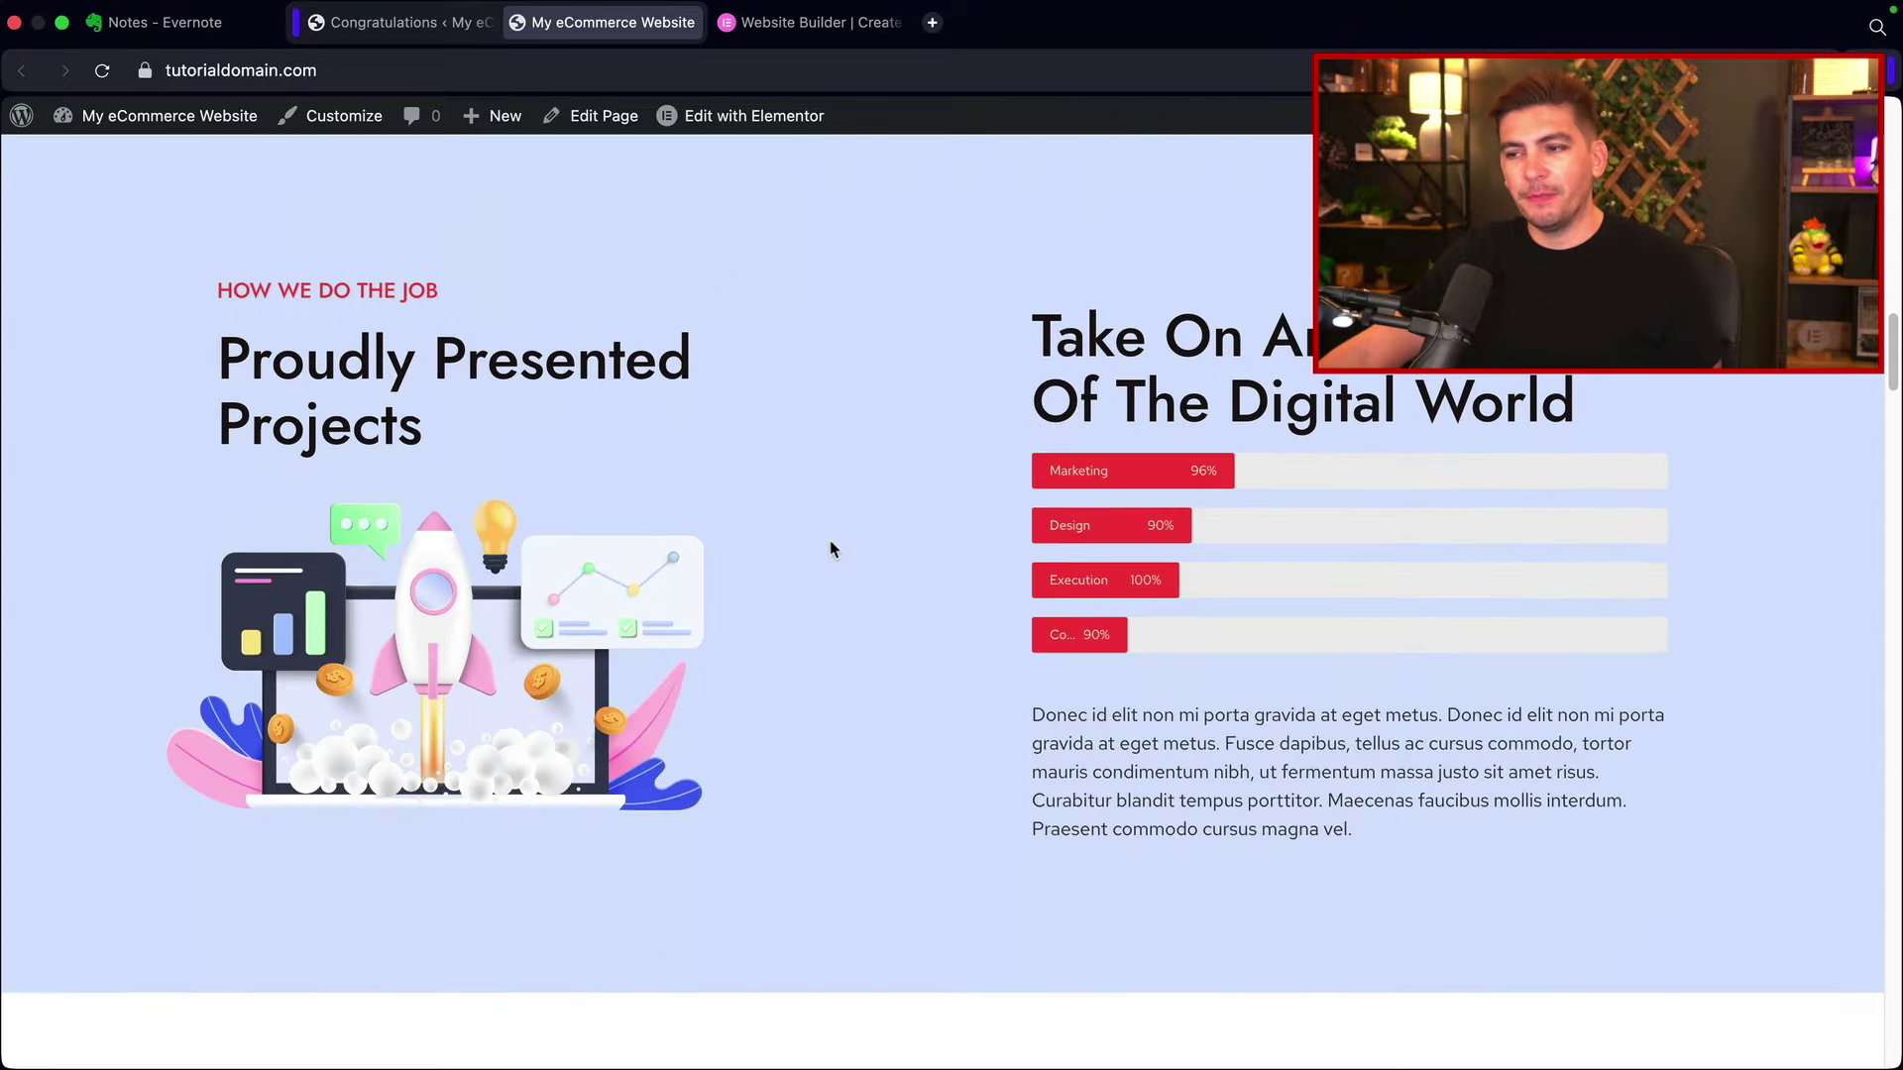
pyautogui.scroll(-20, 830, 549)
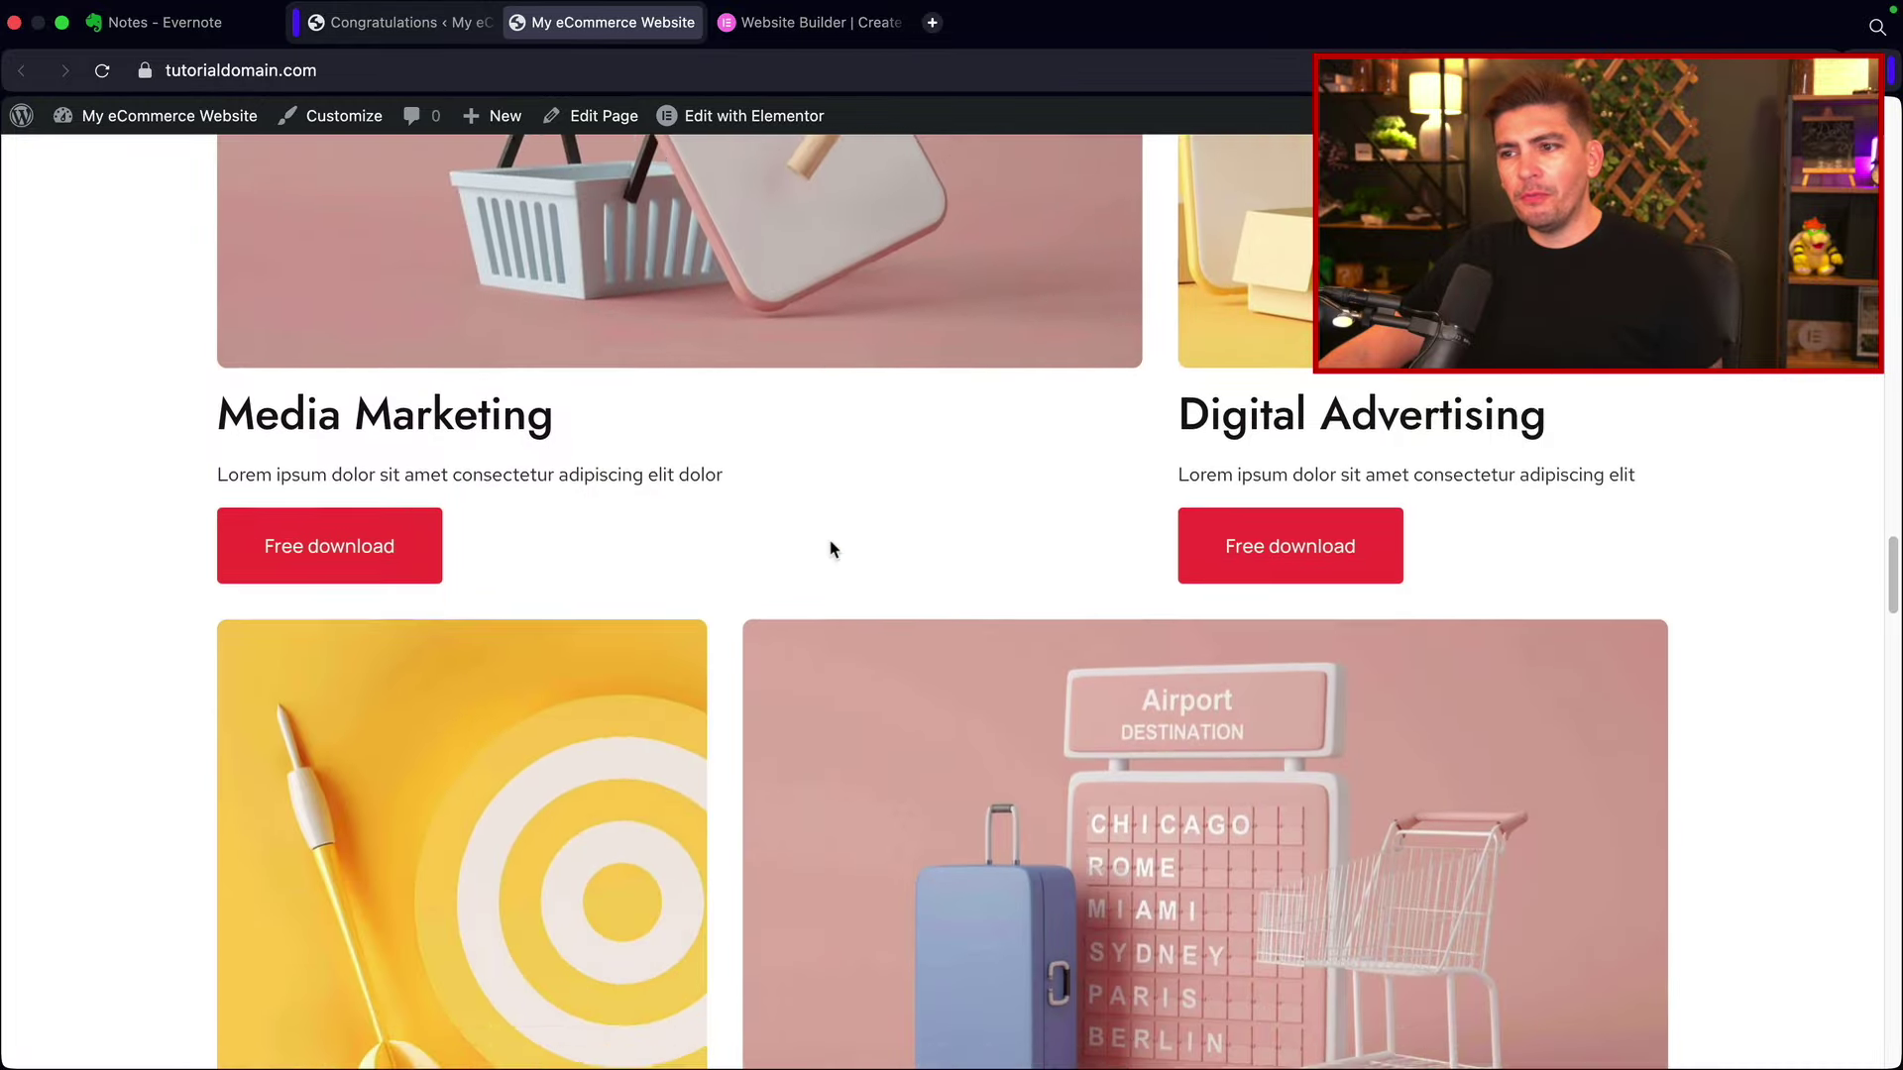
pyautogui.scroll(-20, 831, 555)
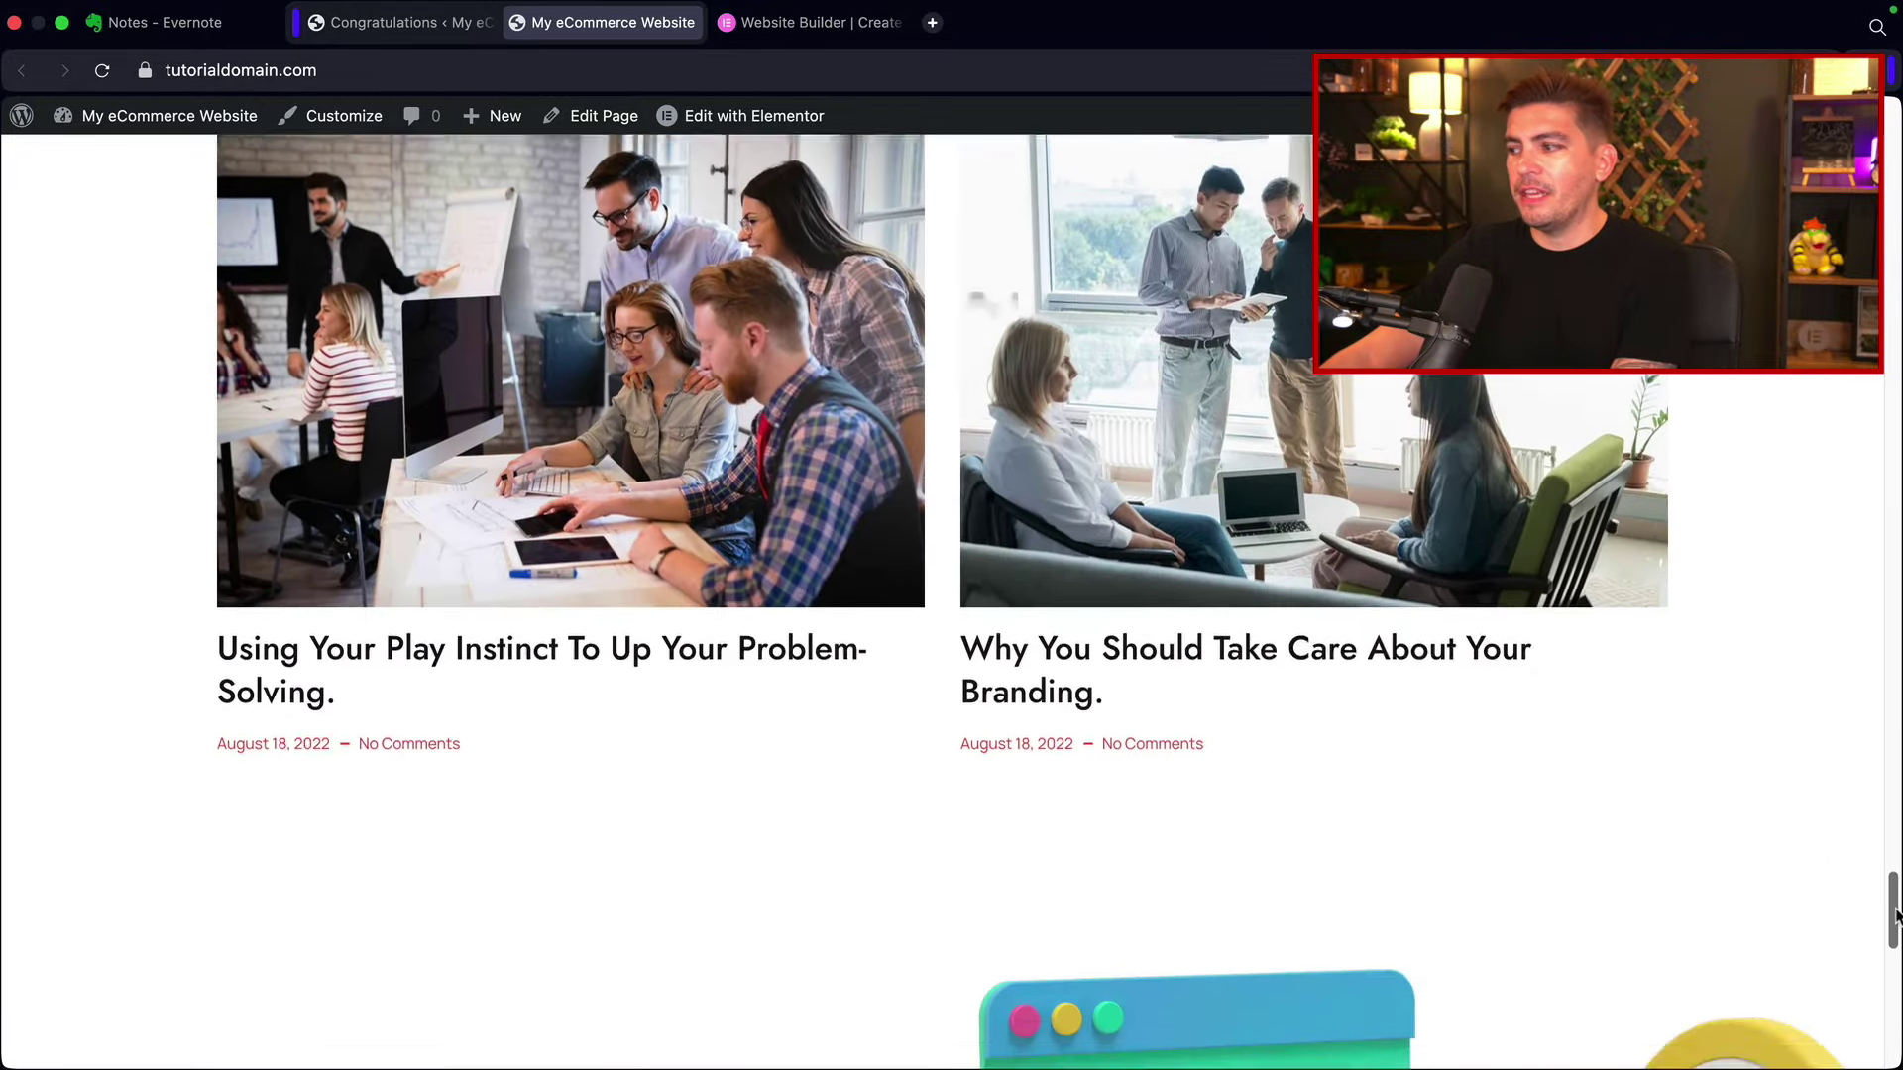
pyautogui.moveTo(1895, 914); pyautogui.dragTo(1895, 139)
pyautogui.moveTo(768, 131)
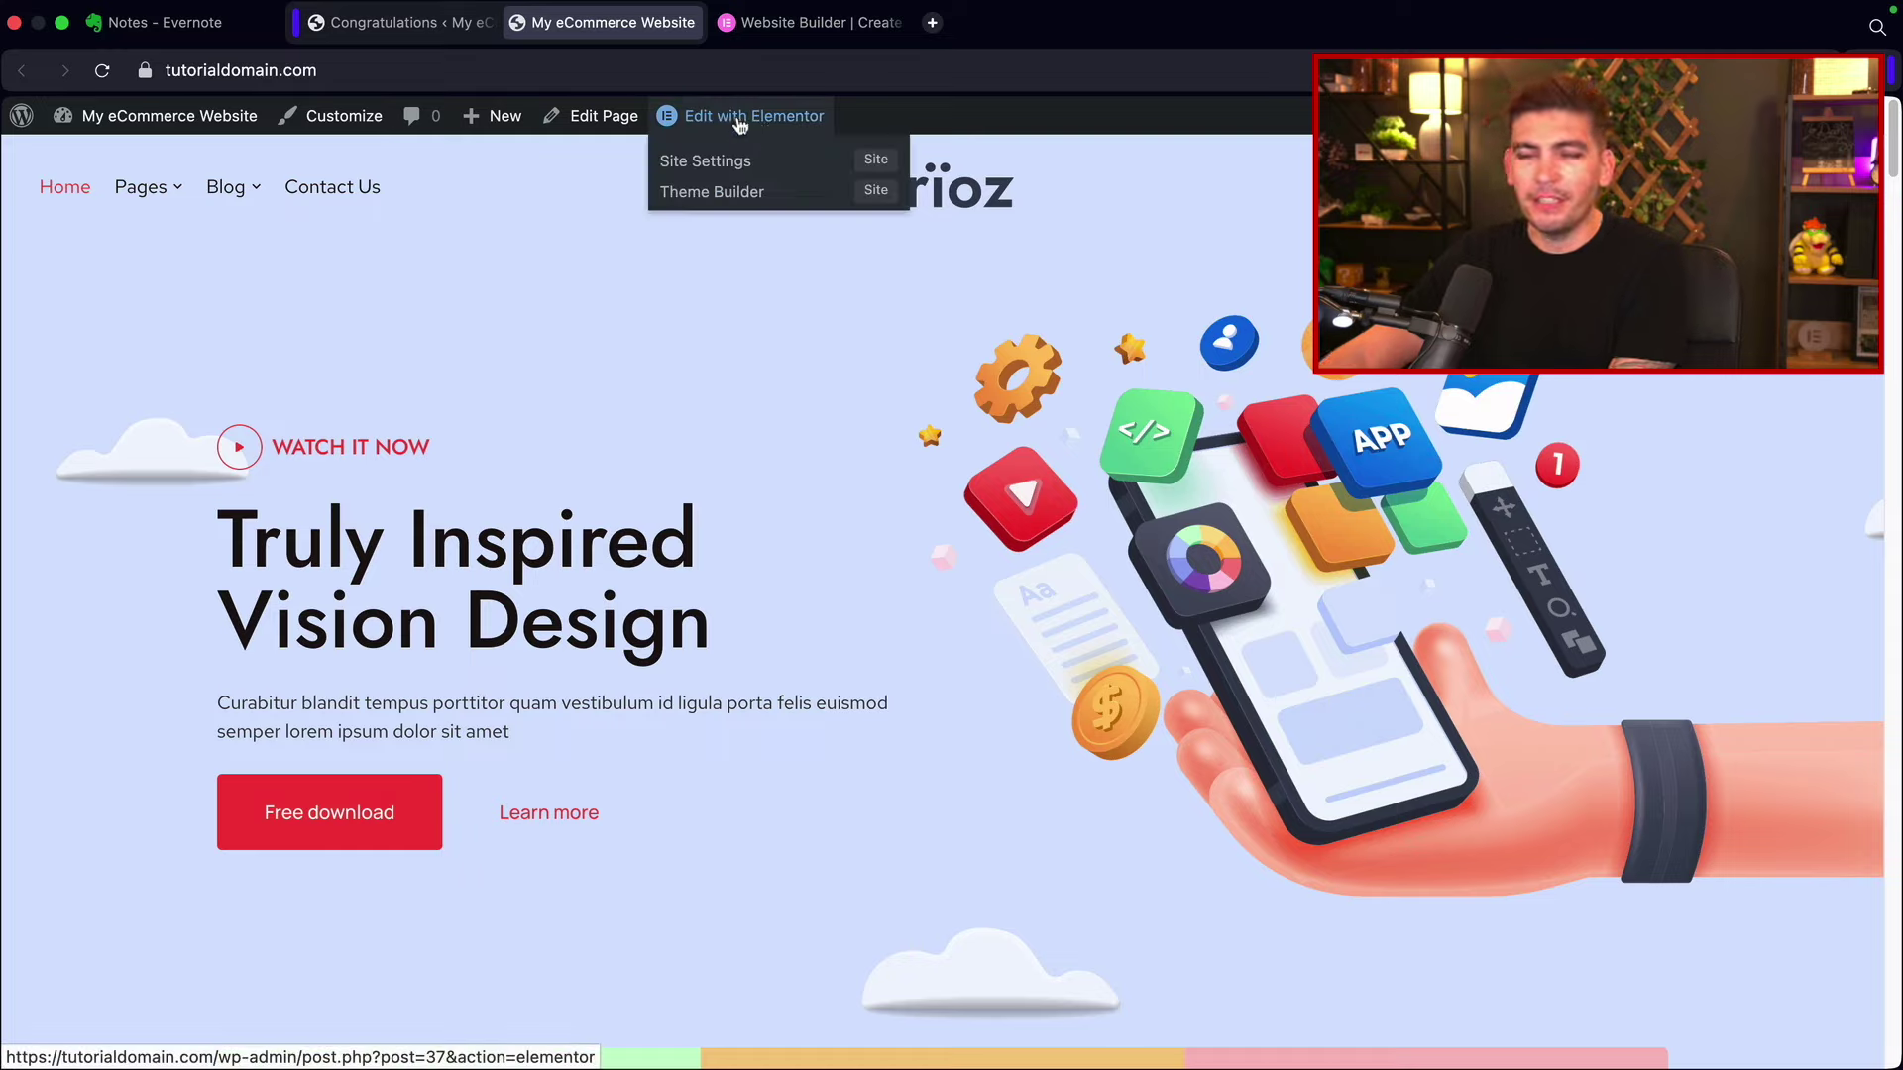
# - Open the home page in the Elementor editor and scroll down to the service columns
pyautogui.click(738, 119)
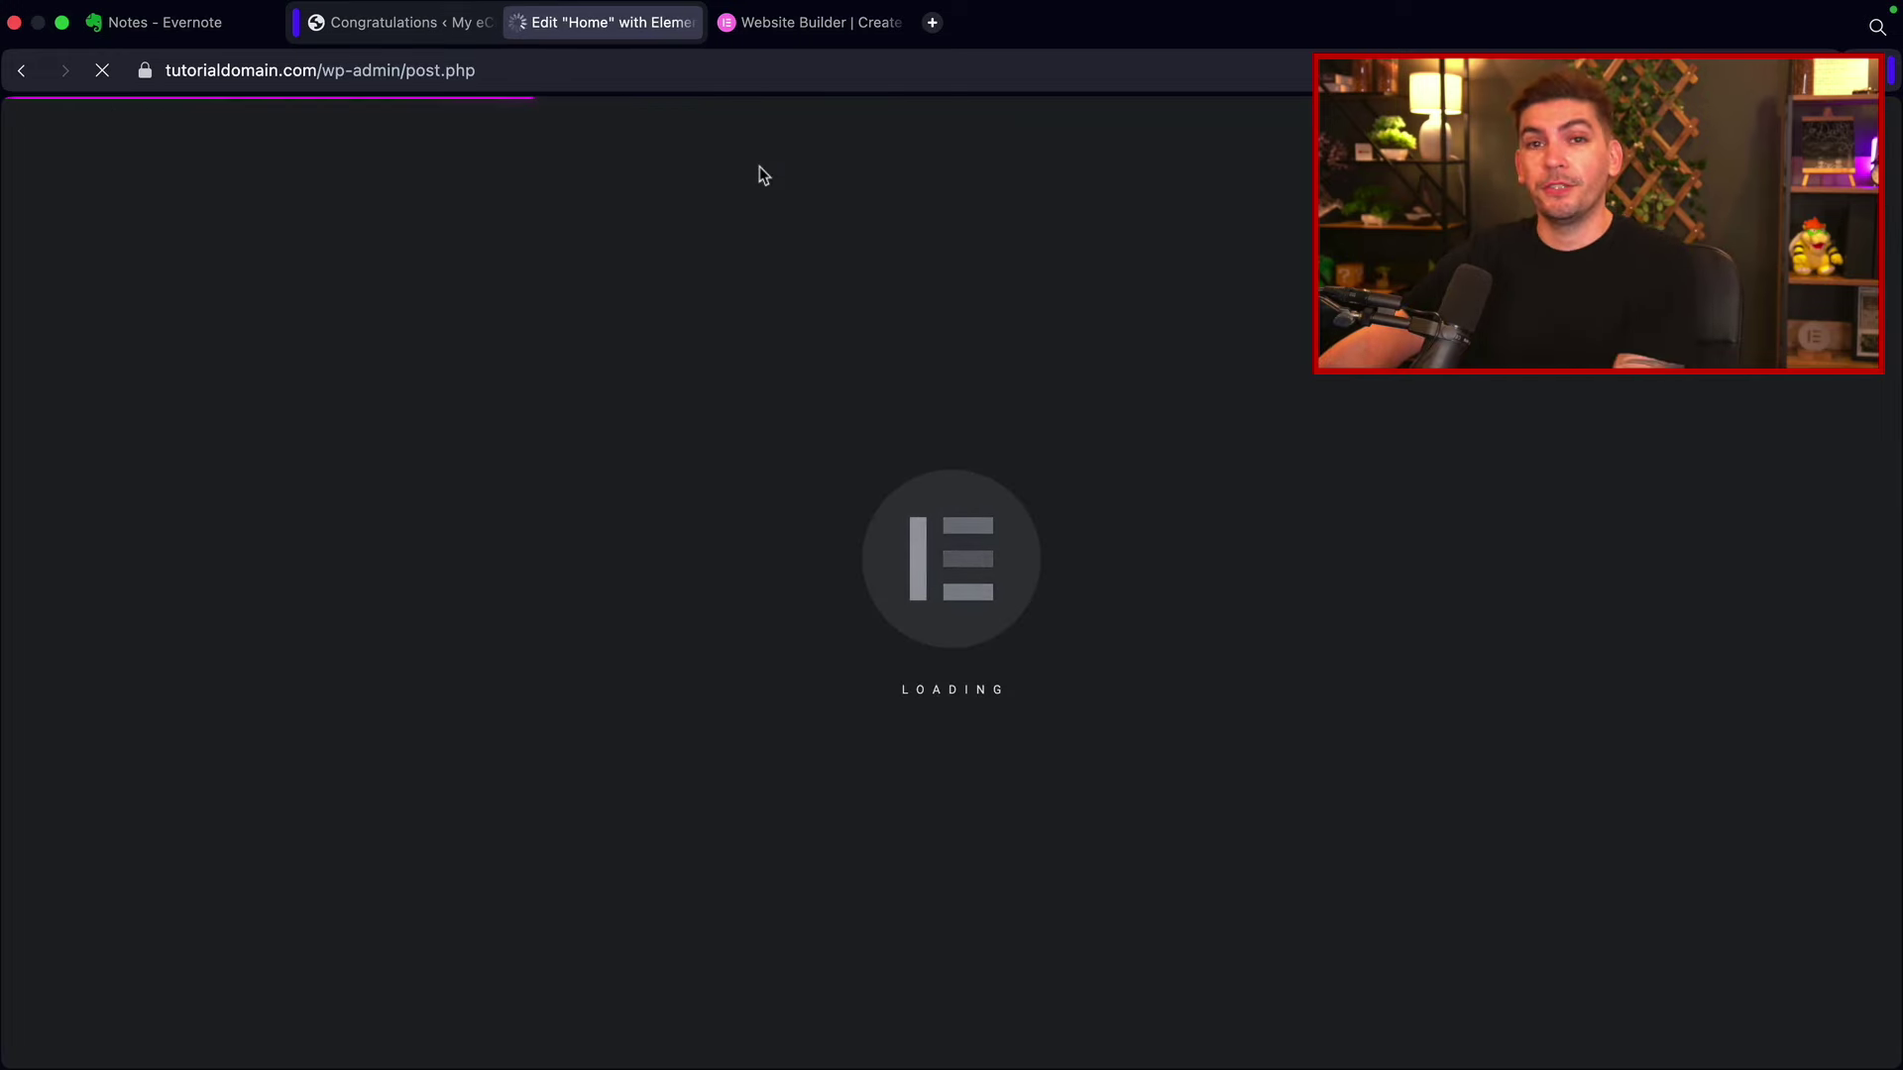
pyautogui.scroll(-10, 495, 416)
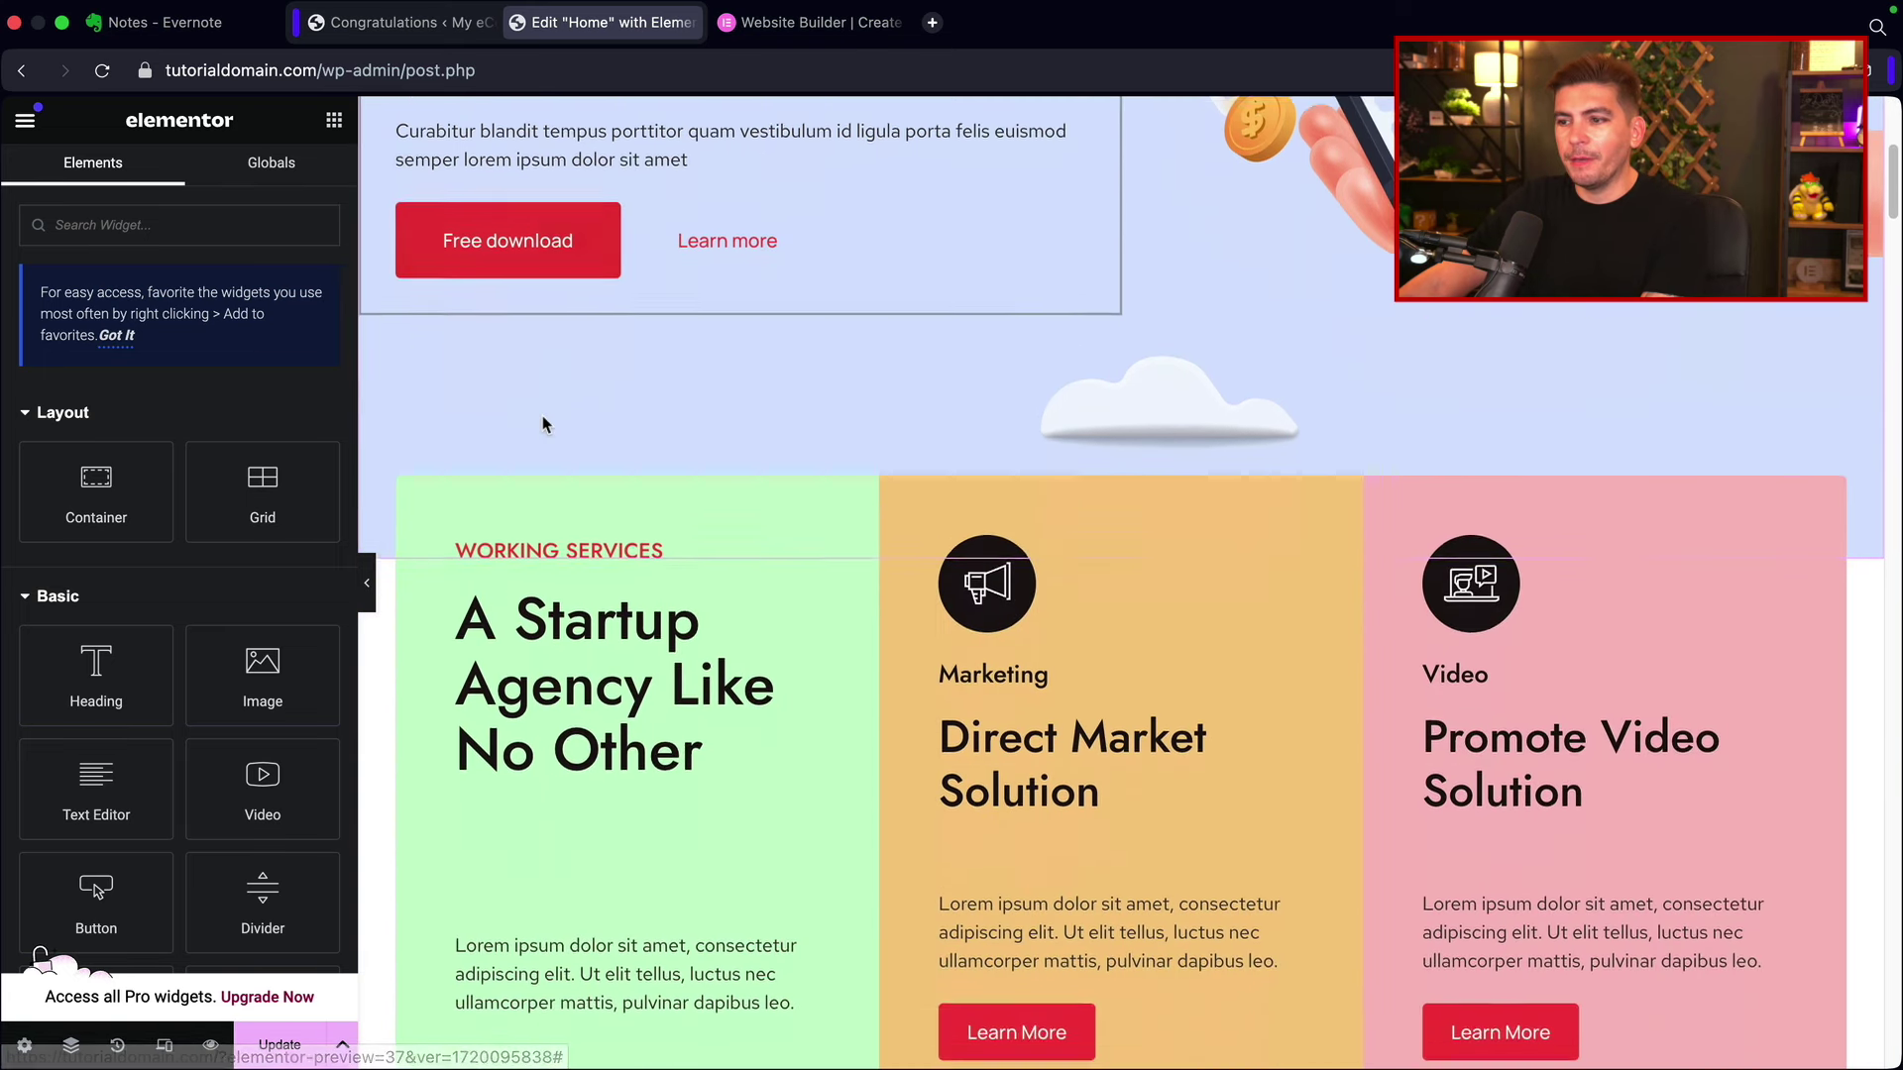
pyautogui.scroll(-2, 495, 416)
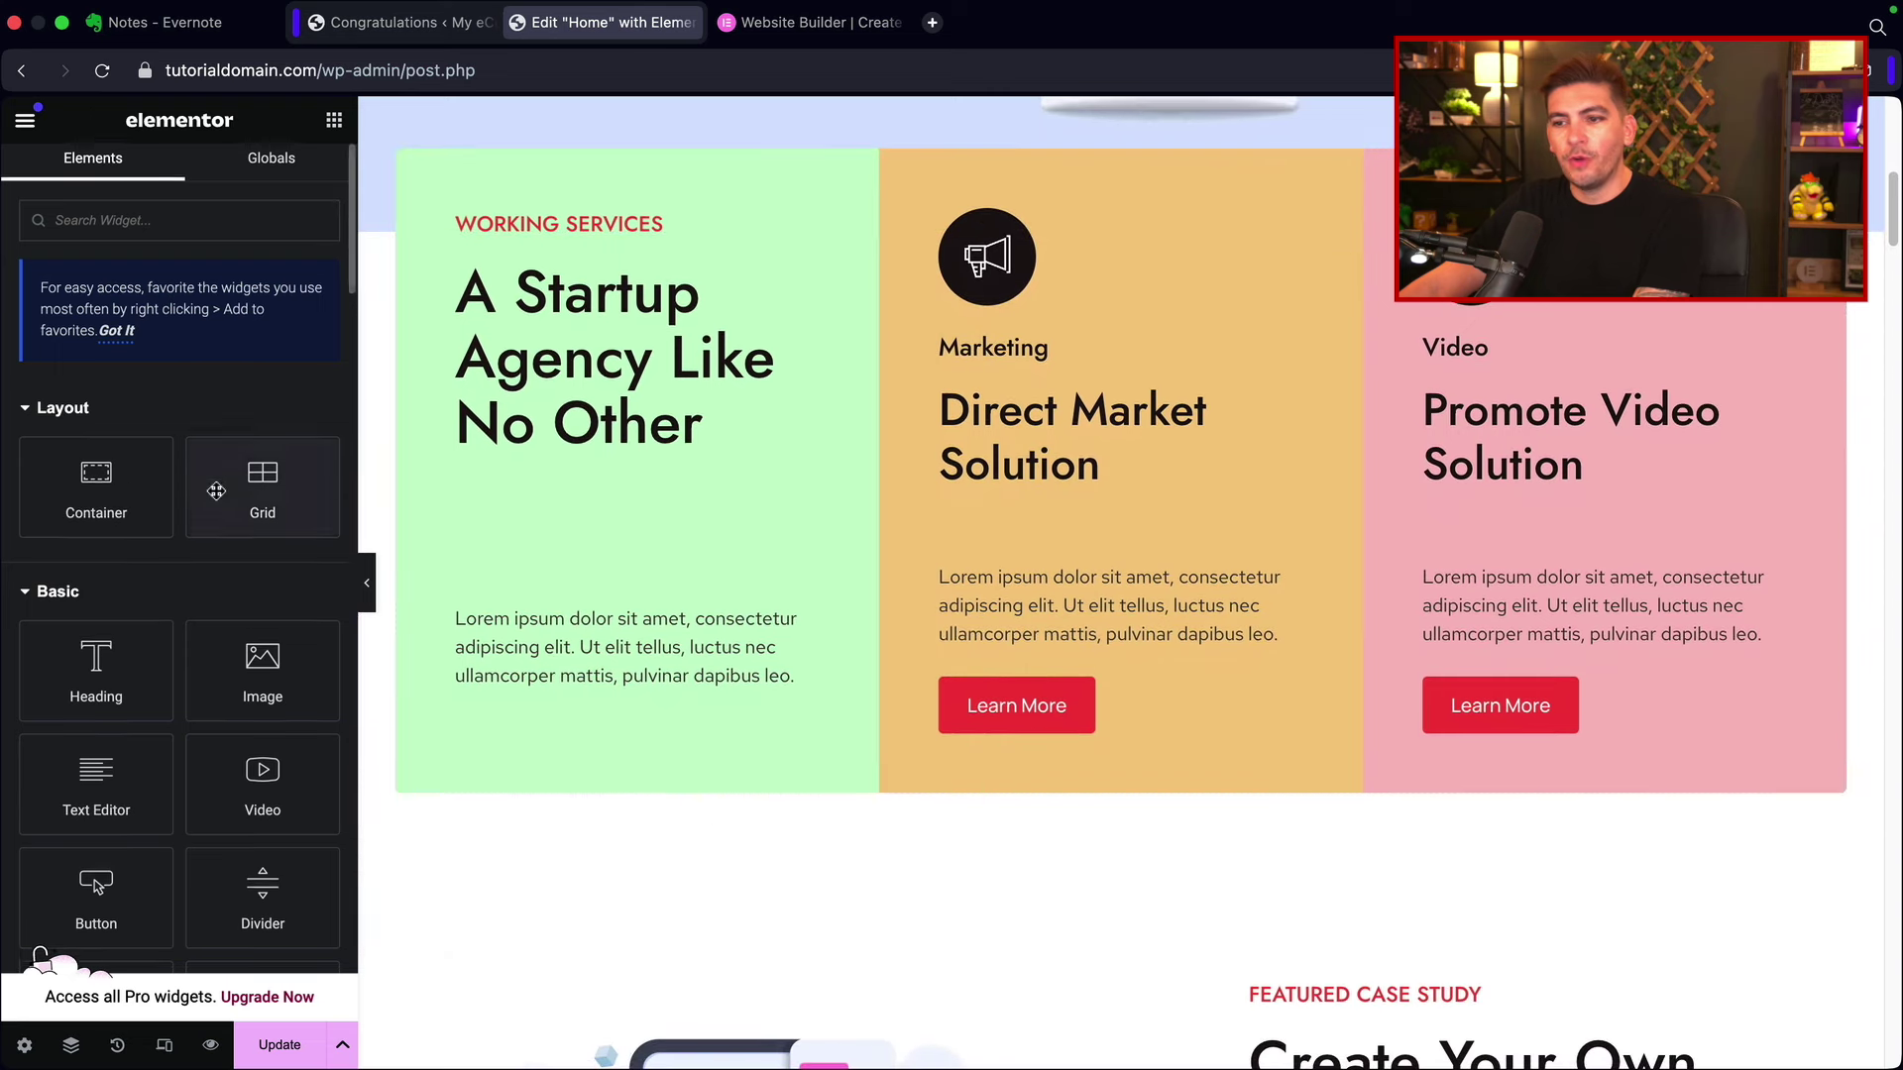
pyautogui.scroll(-4, 216, 491)
# - Add a Click here button to the green Working Services column and move its paragraph into Marketing
pyautogui.moveTo(96, 713); pyautogui.dragTo(592, 424)
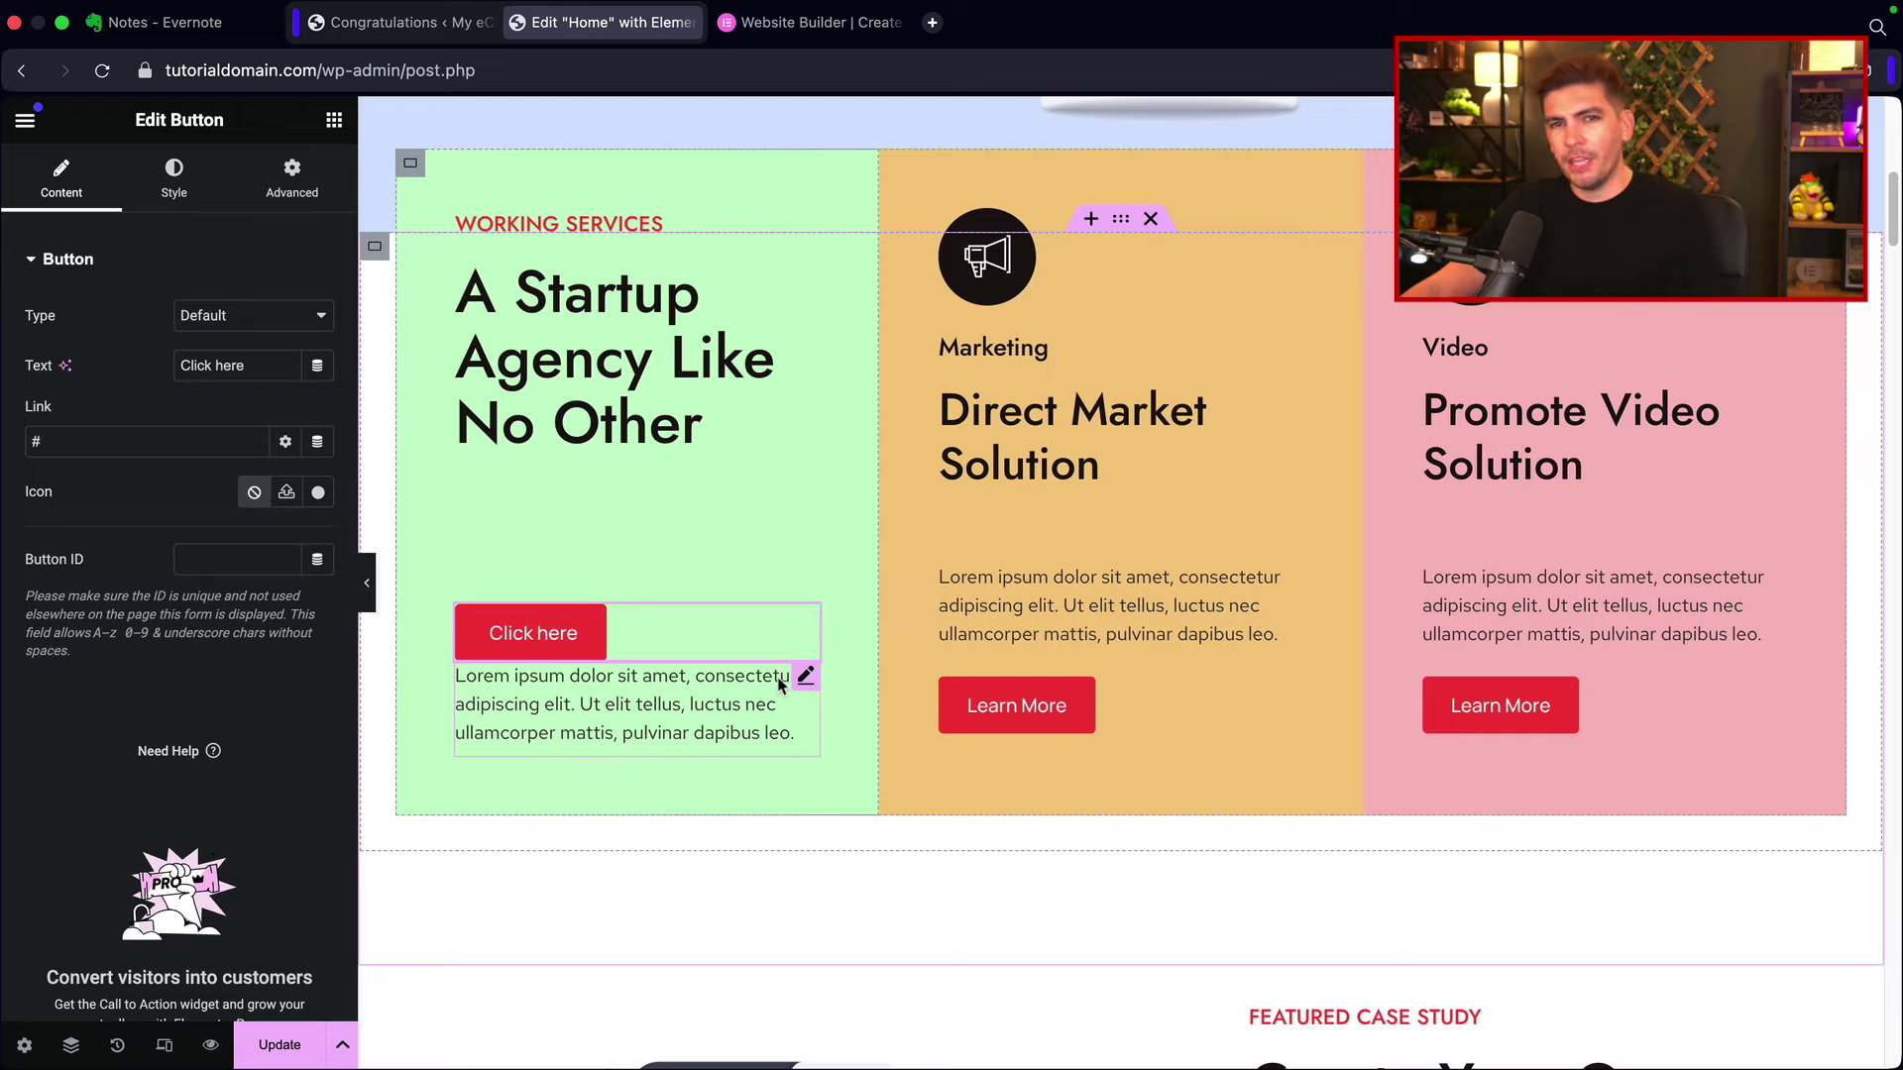
pyautogui.moveTo(805, 682); pyautogui.dragTo(616, 582)
pyautogui.moveTo(807, 622); pyautogui.dragTo(1073, 500)
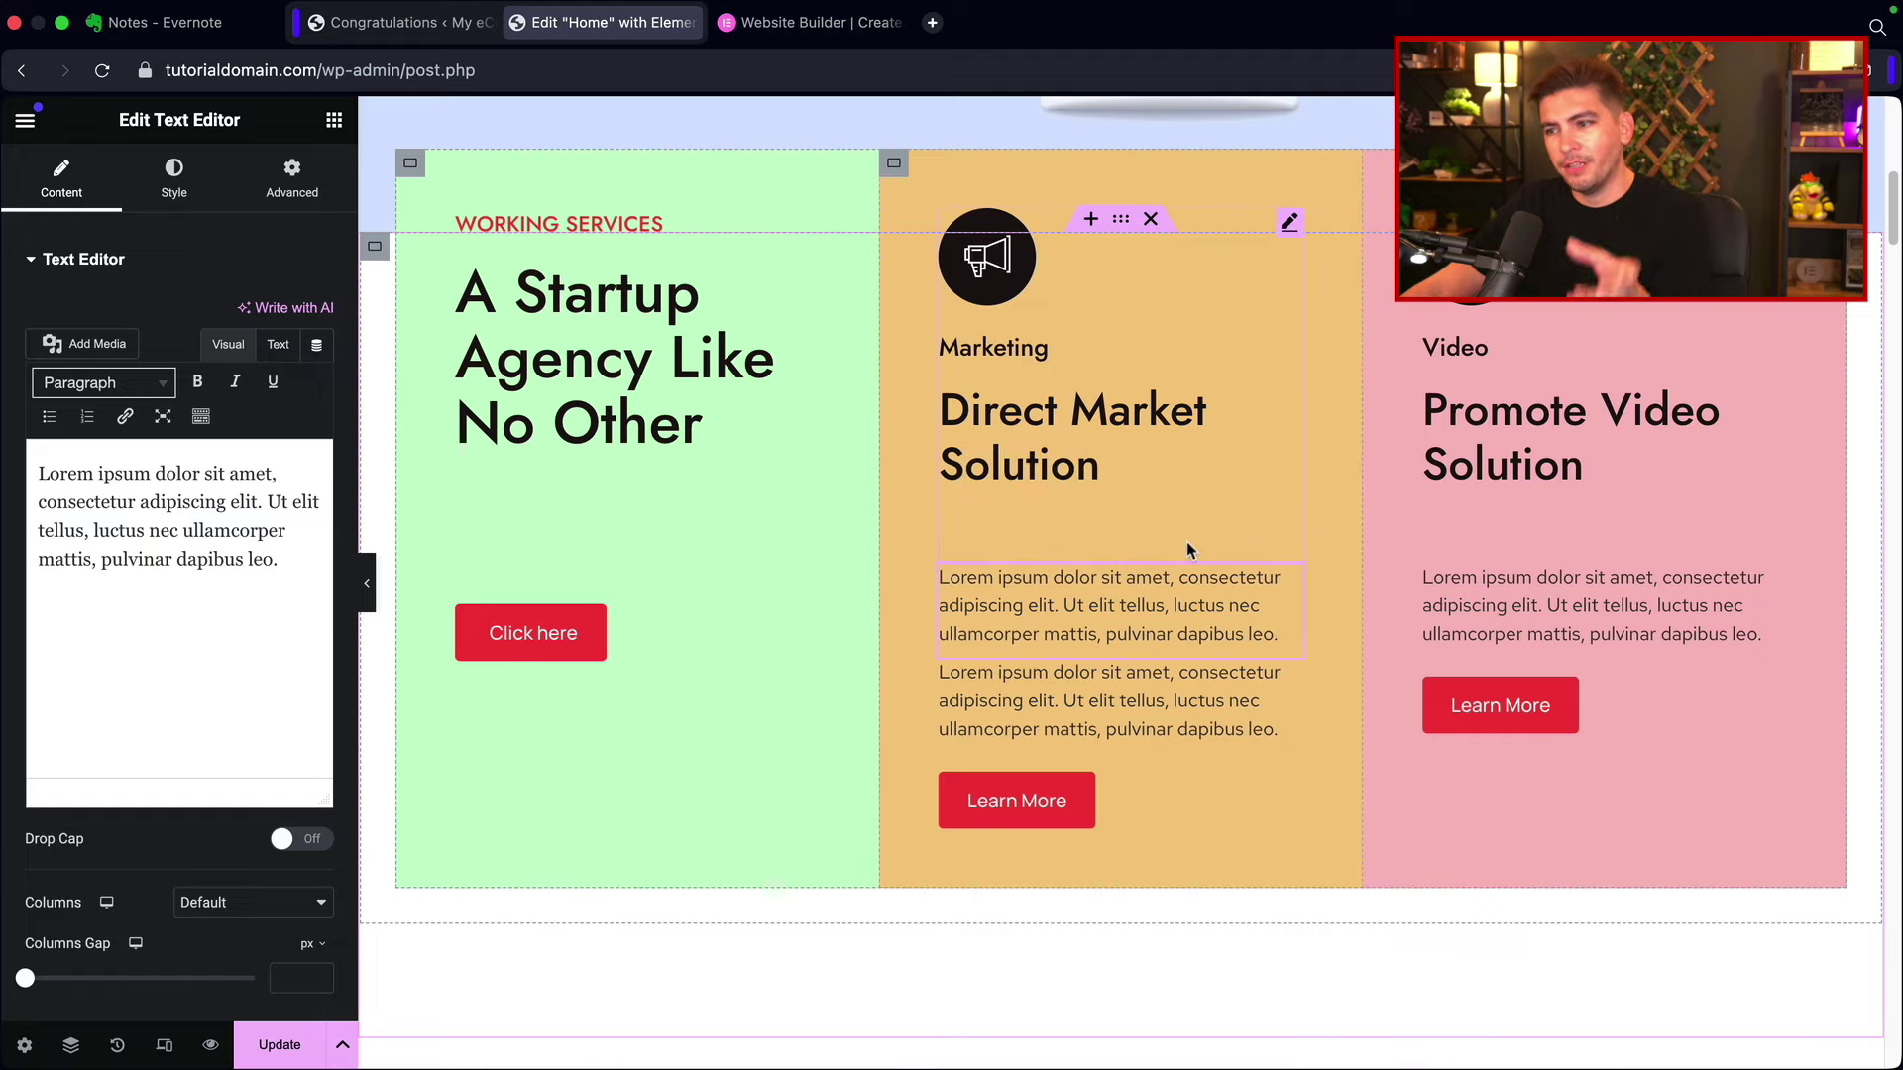
# - Move the Create Your Own Unique Website heading atop the left column and the illustration into the right column
pyautogui.scroll(-4, 1189, 550)
pyautogui.scroll(-5, 1186, 548)
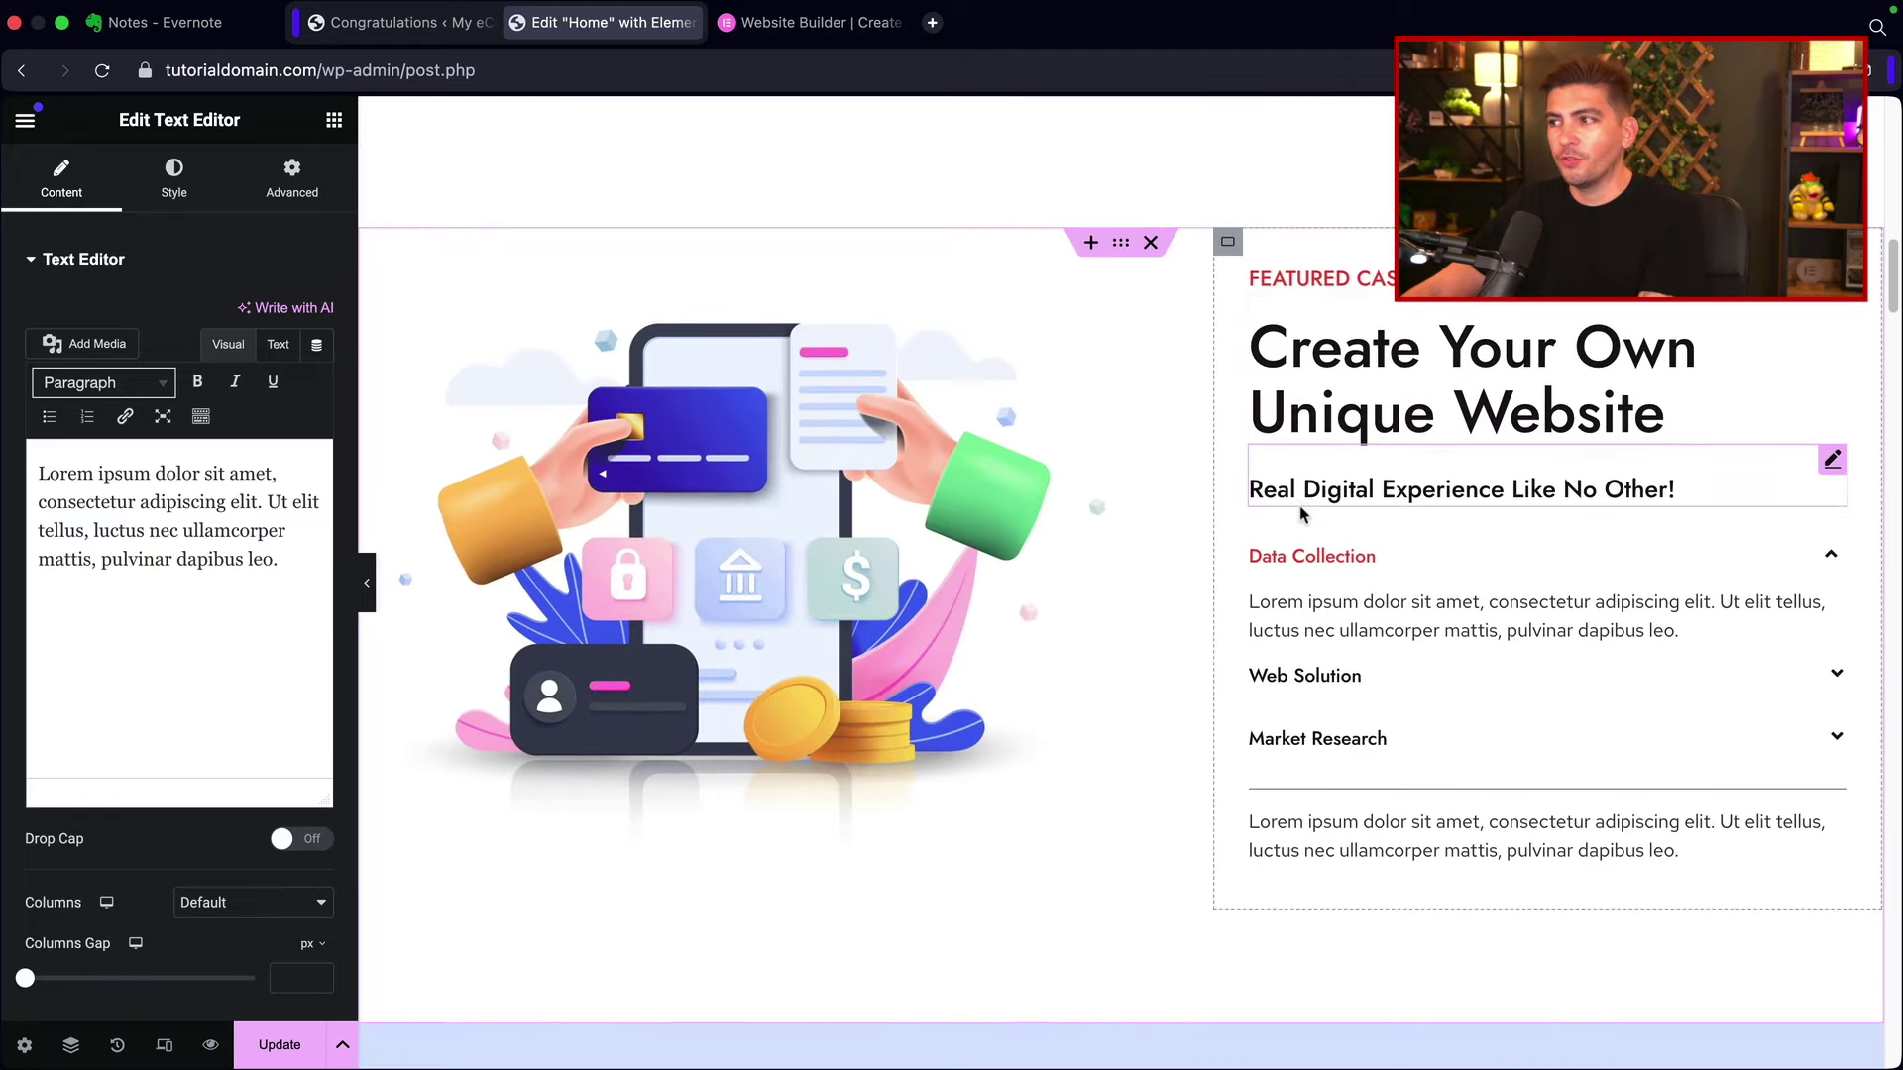
pyautogui.click(1784, 309)
pyautogui.moveTo(1784, 309); pyautogui.dragTo(822, 282)
pyautogui.moveTo(728, 634); pyautogui.dragTo(1367, 307)
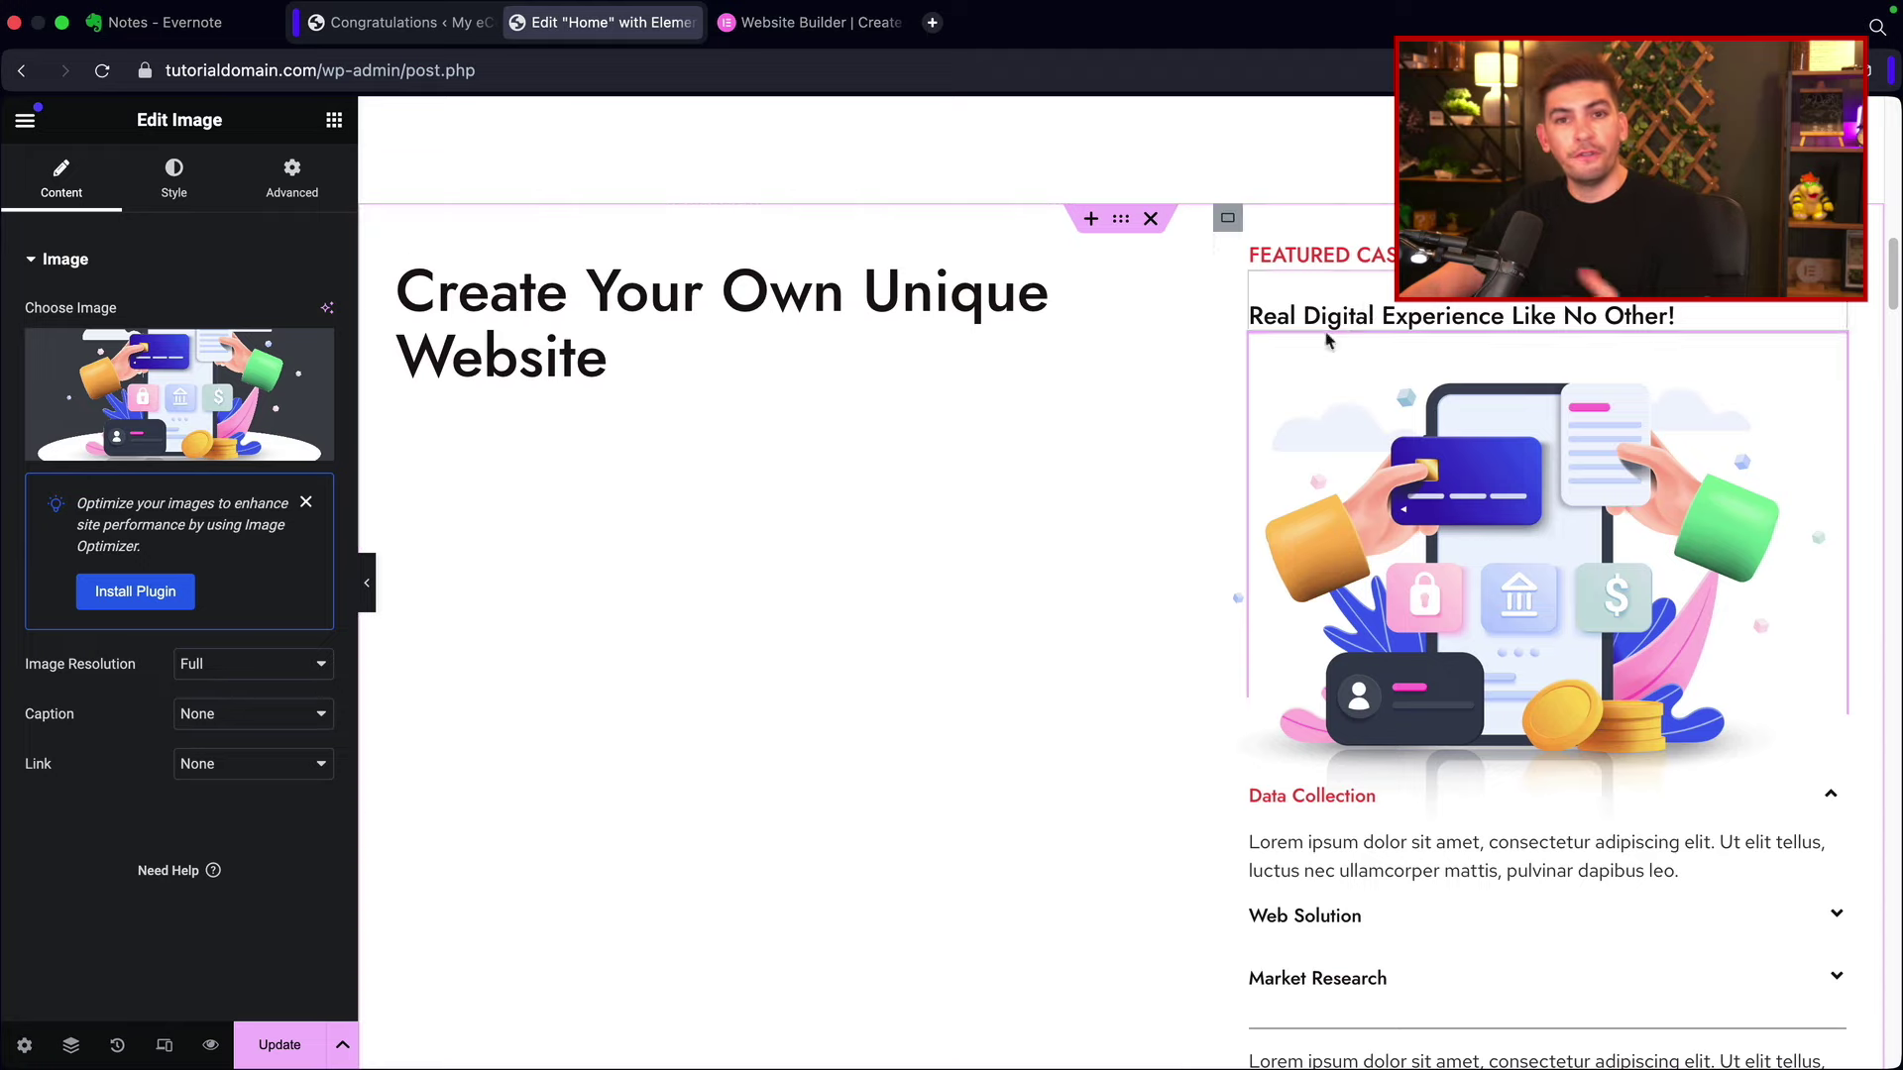
pyautogui.scroll(15, 1115, 614)
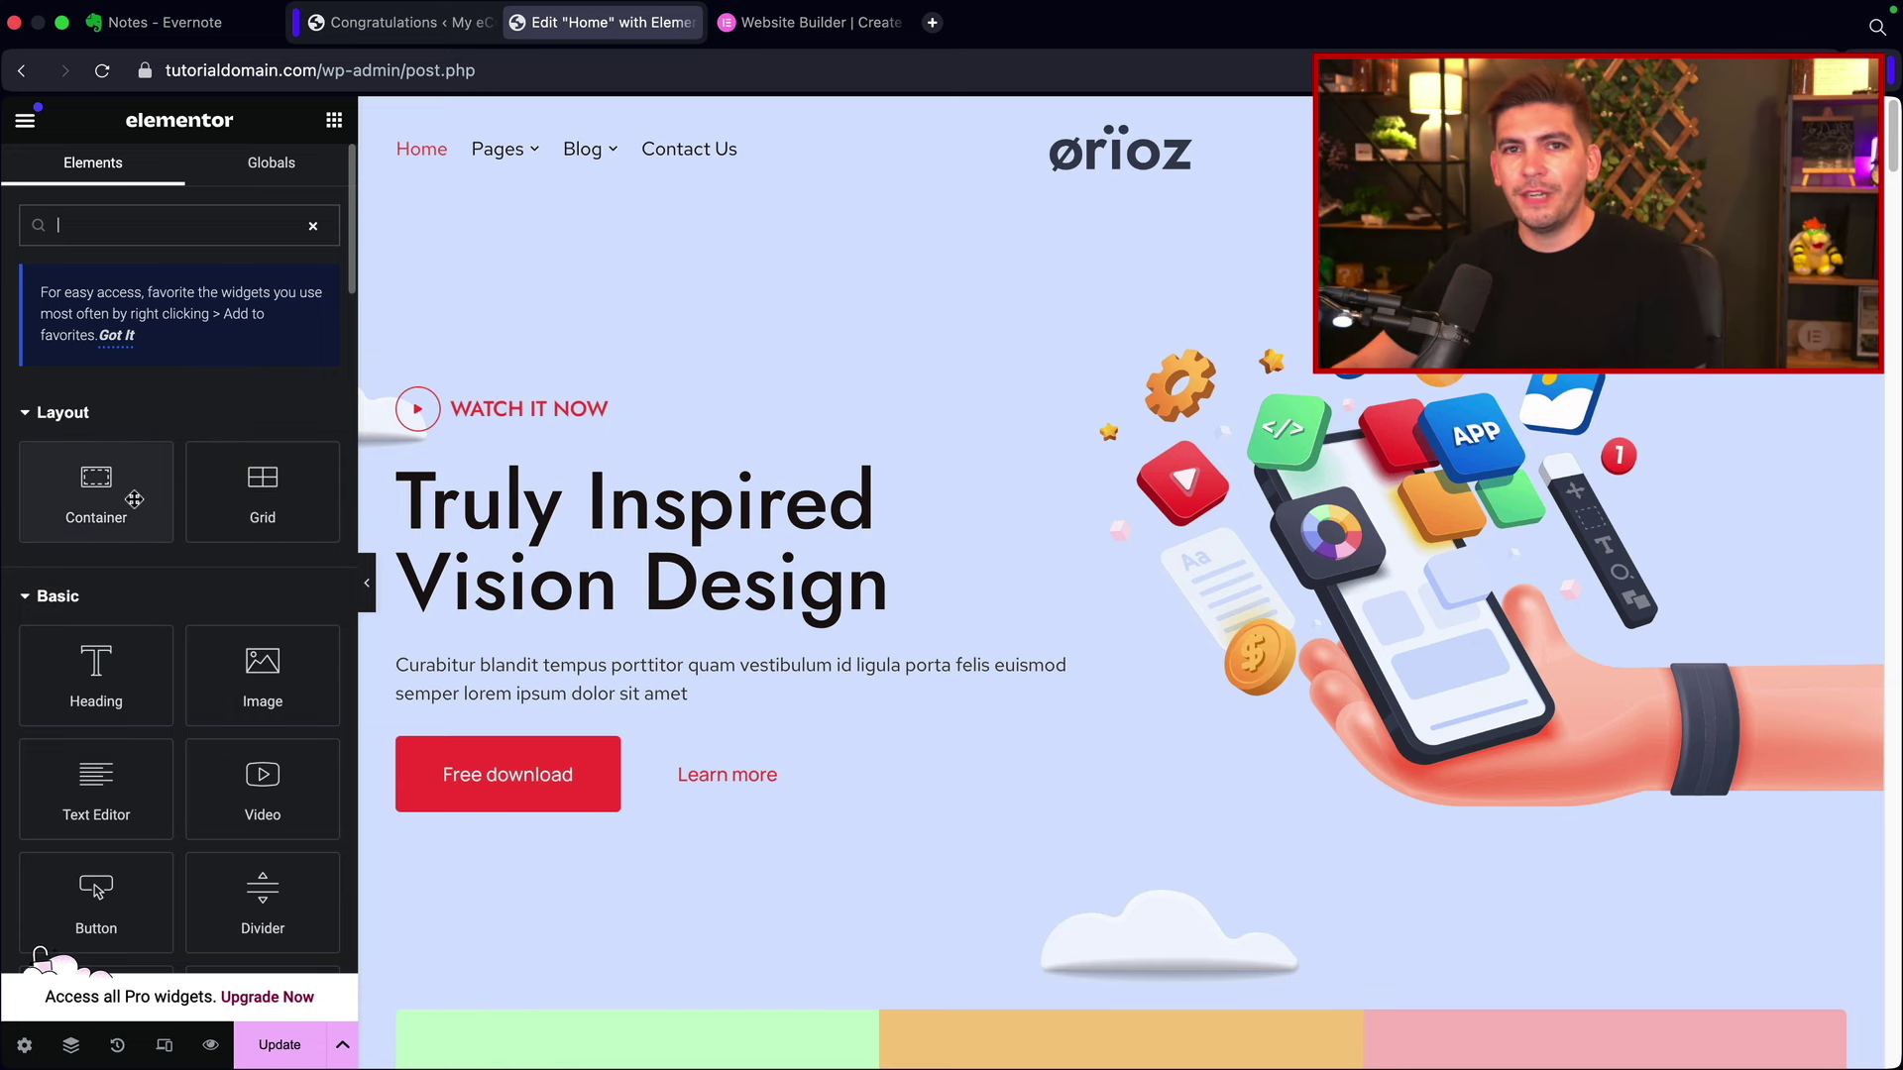
# - Try each Direction option on the hero content container, then restore it to Row
pyautogui.scroll(-5, 694, 496)
pyautogui.scroll(5, 595, 416)
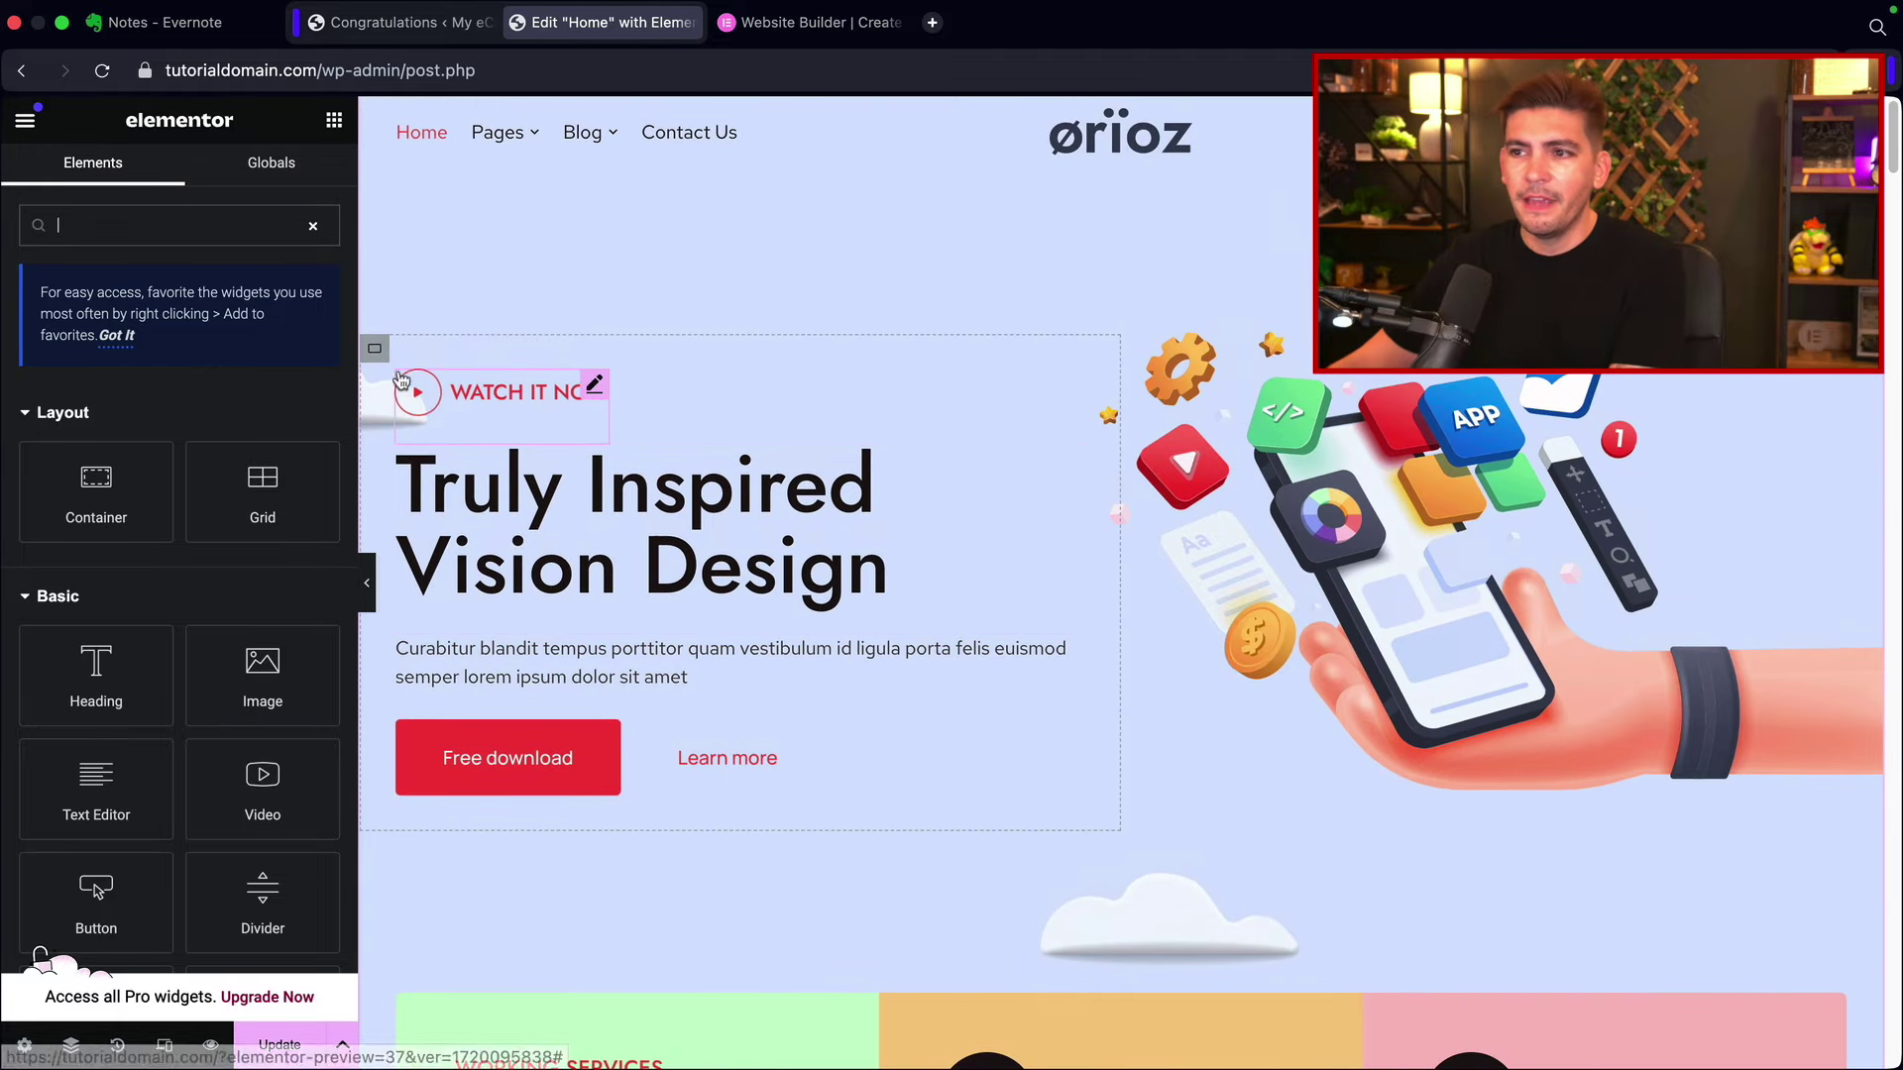
pyautogui.click(375, 352)
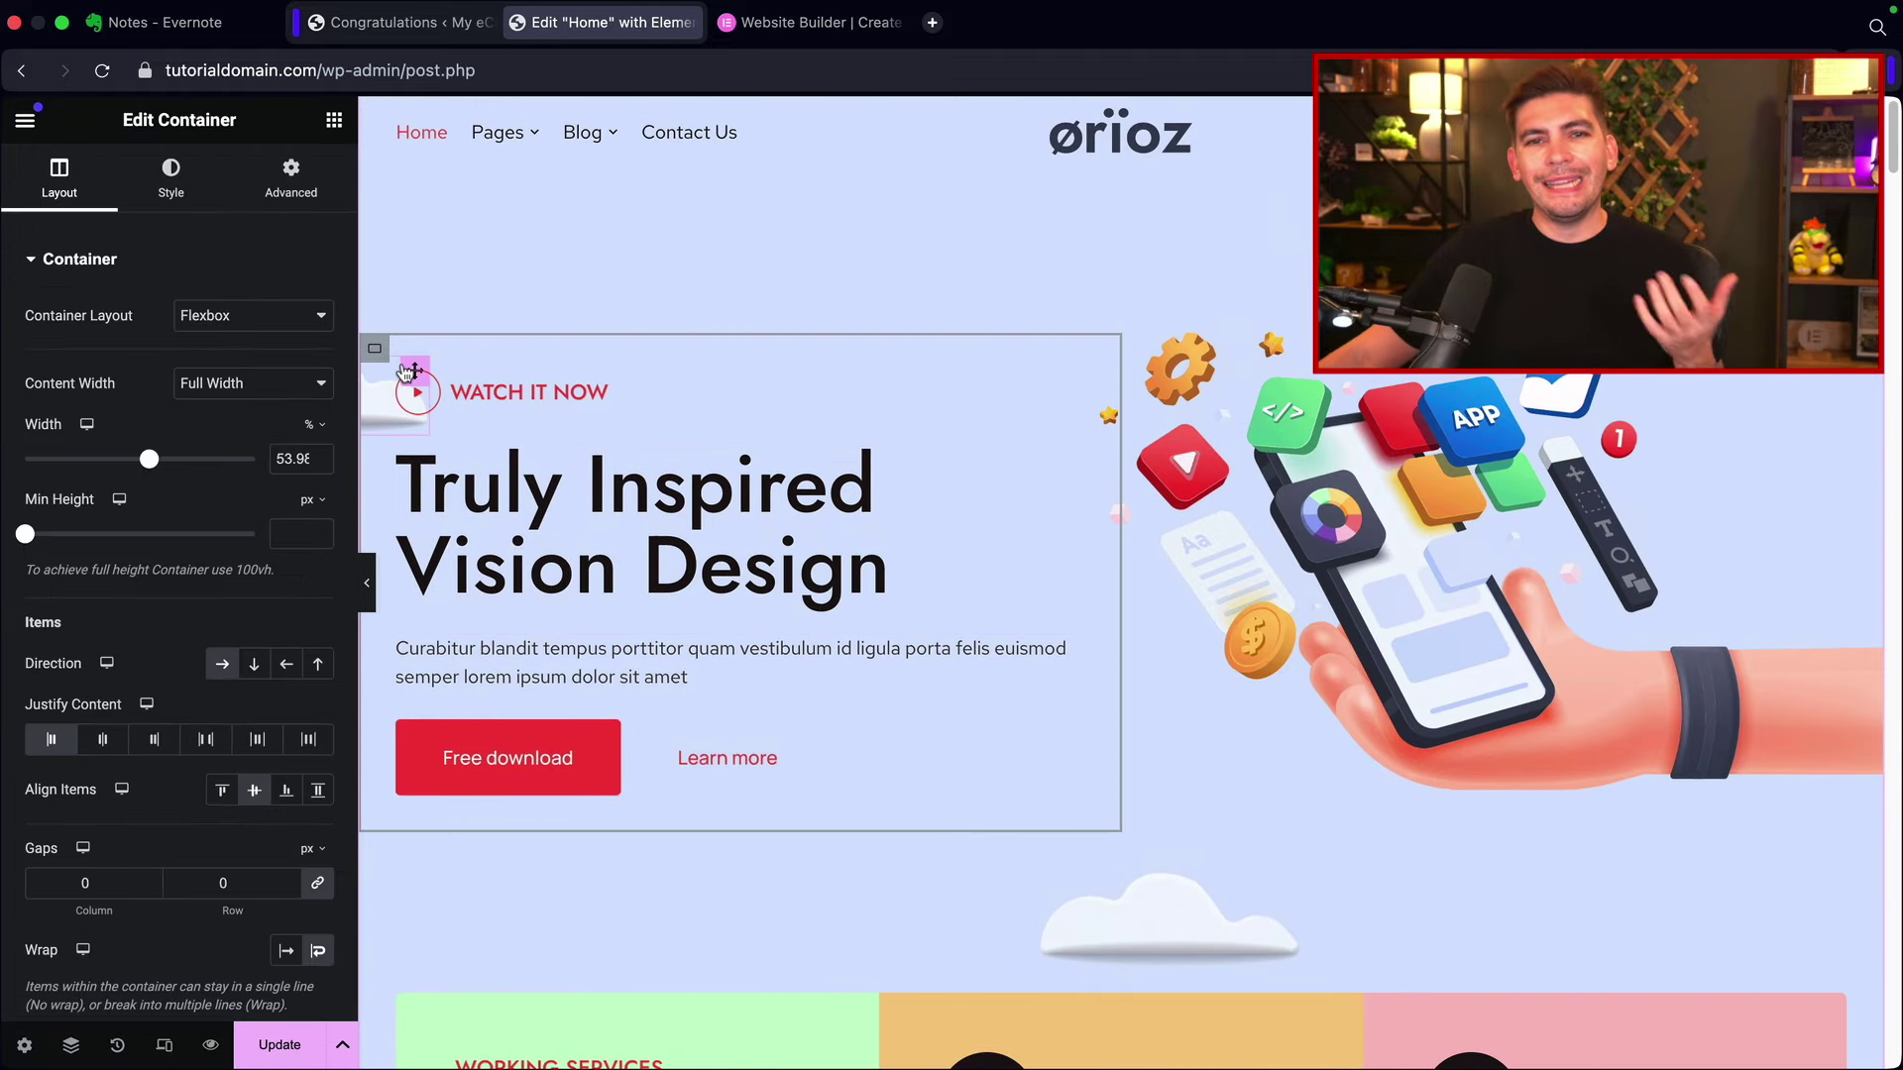
pyautogui.click(255, 670)
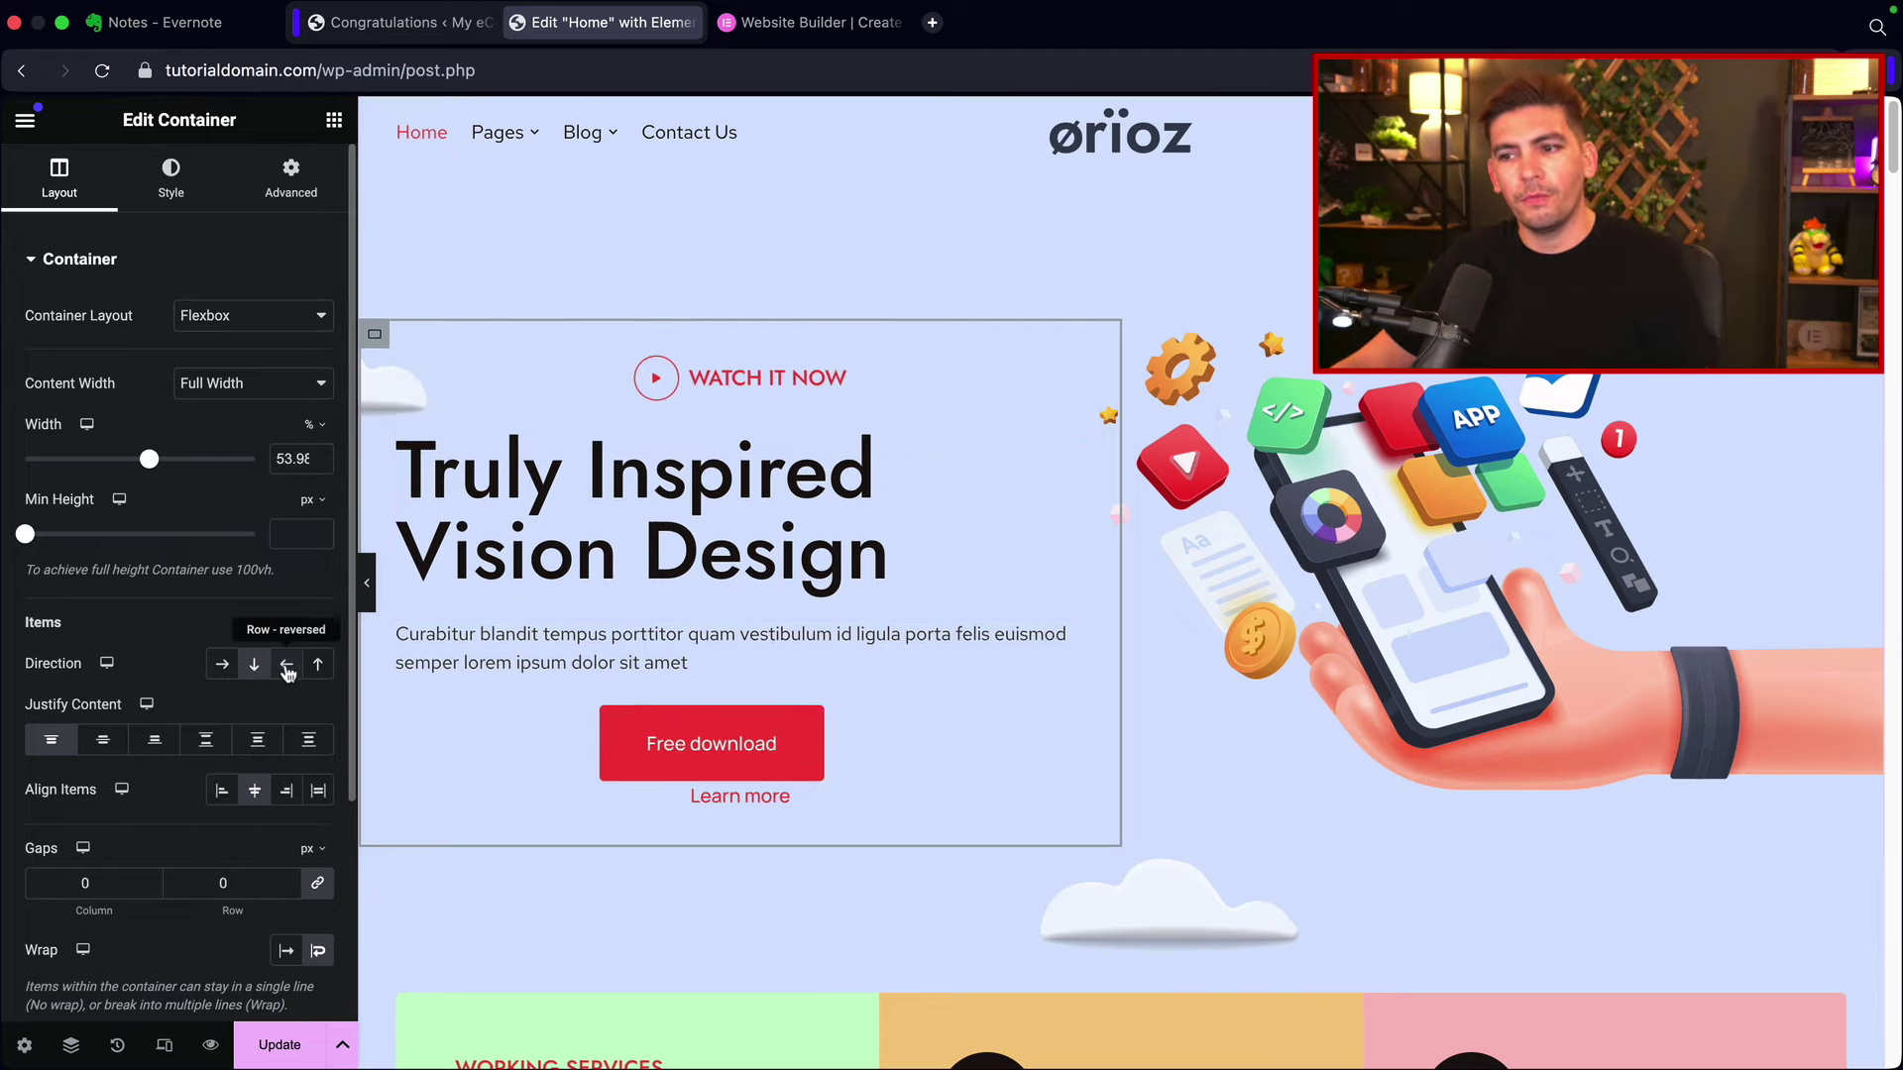
pyautogui.click(286, 669)
pyautogui.click(318, 670)
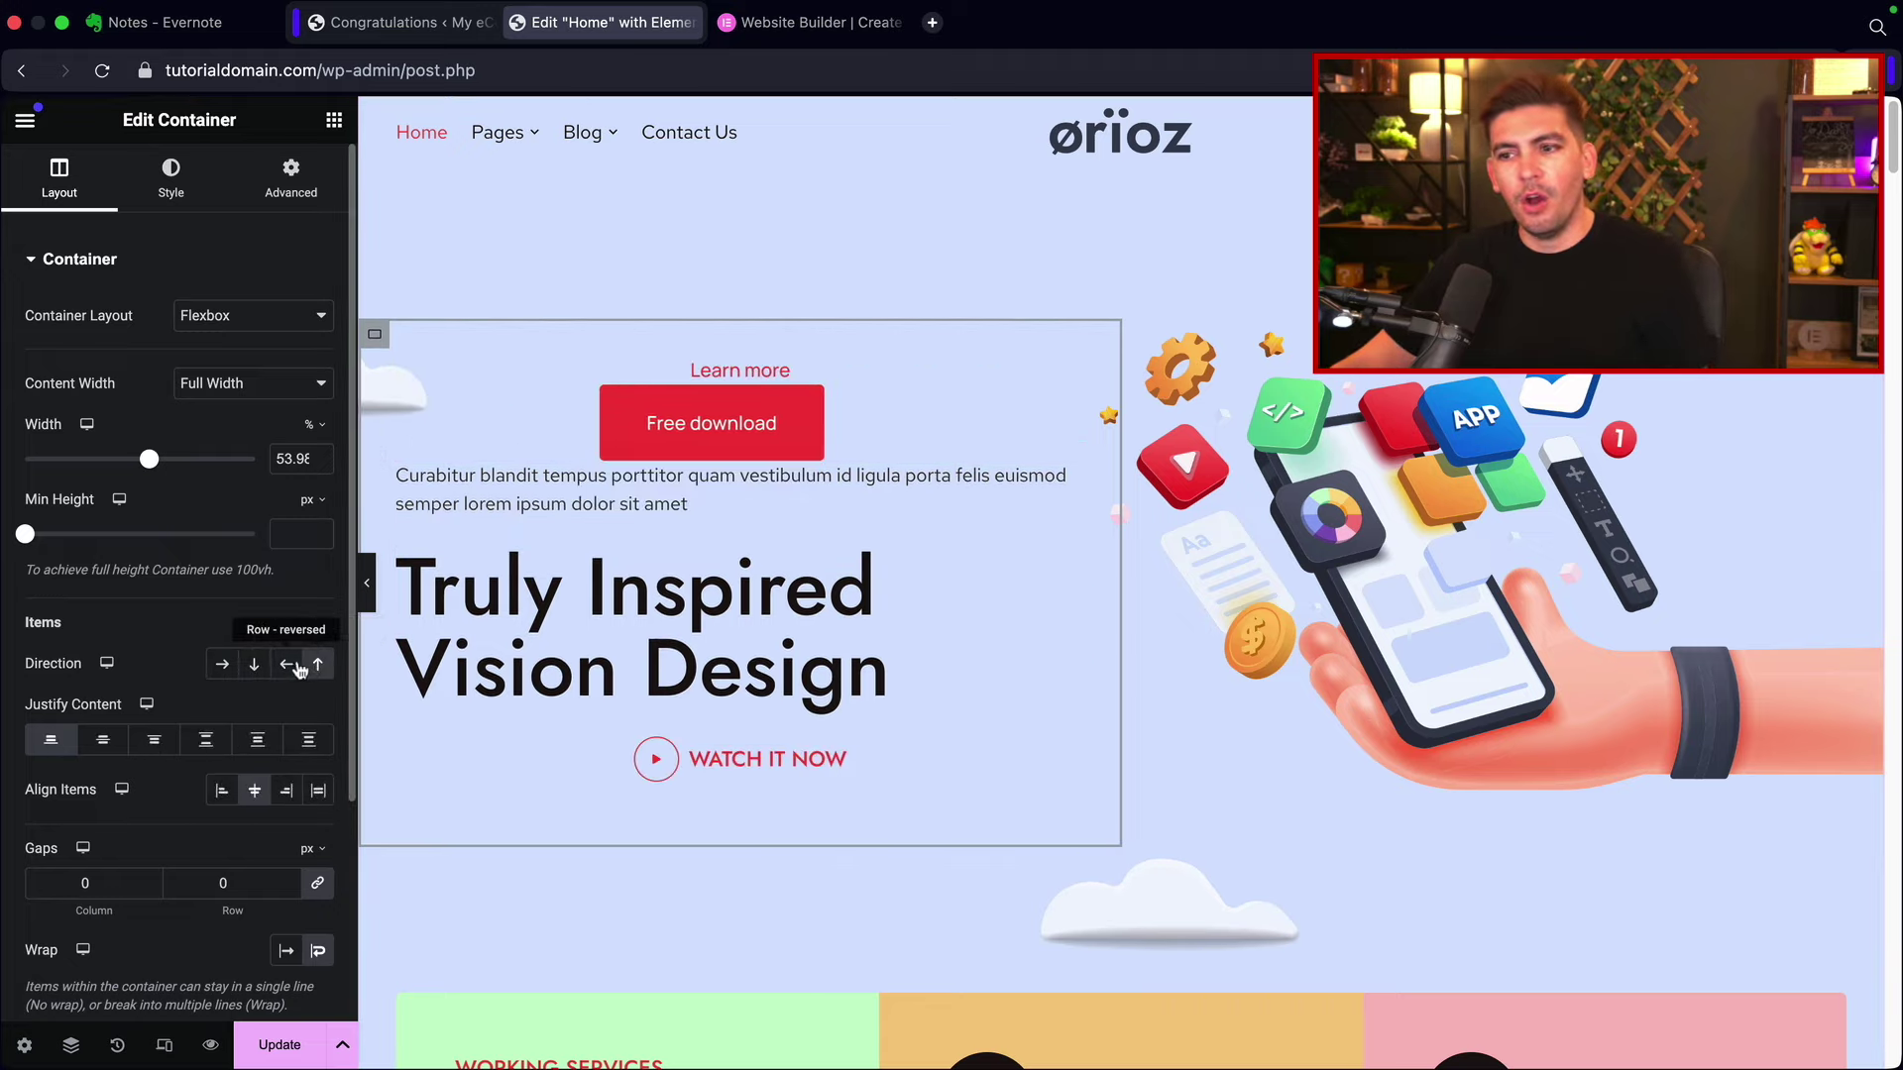
pyautogui.click(297, 670)
pyautogui.click(255, 667)
pyautogui.click(225, 669)
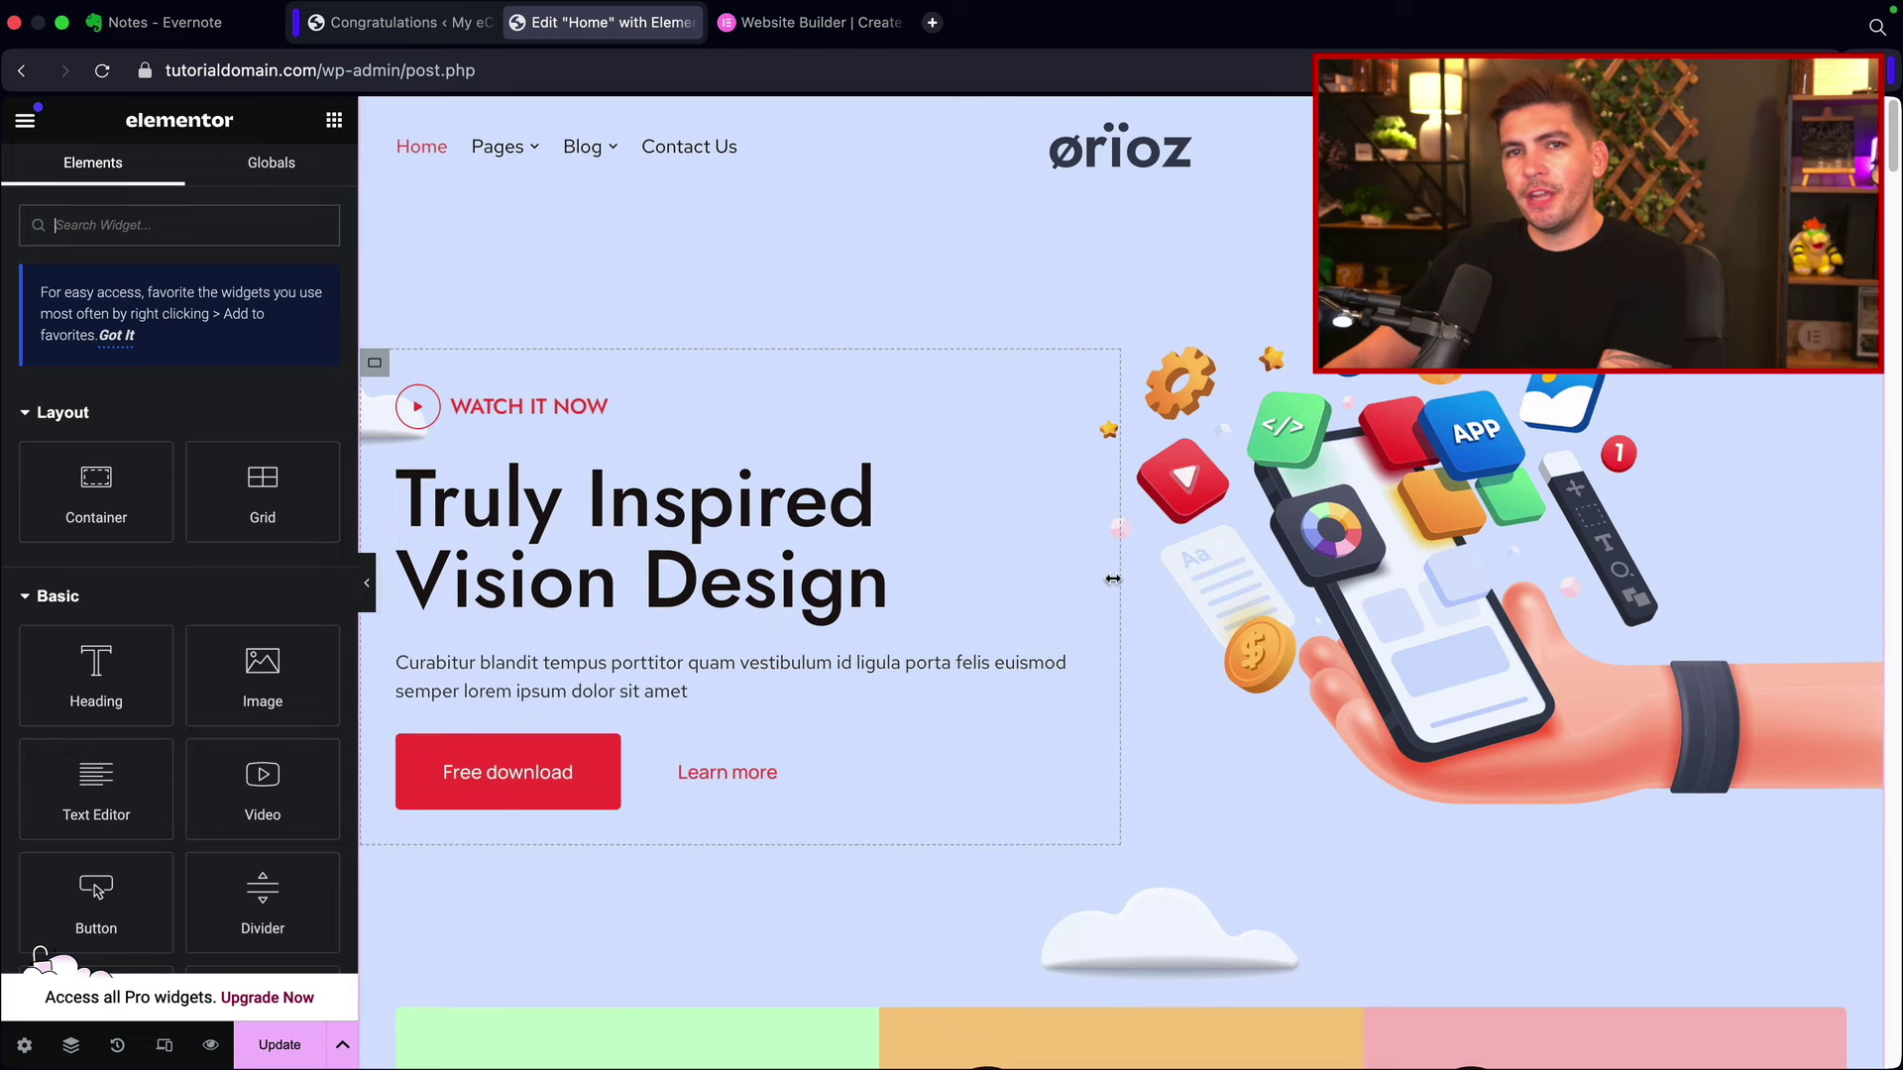
# - Insert an empty container above the Create Your Own Unique Website section
pyautogui.scroll(-6, 1108, 595)
pyautogui.scroll(-8, 1111, 602)
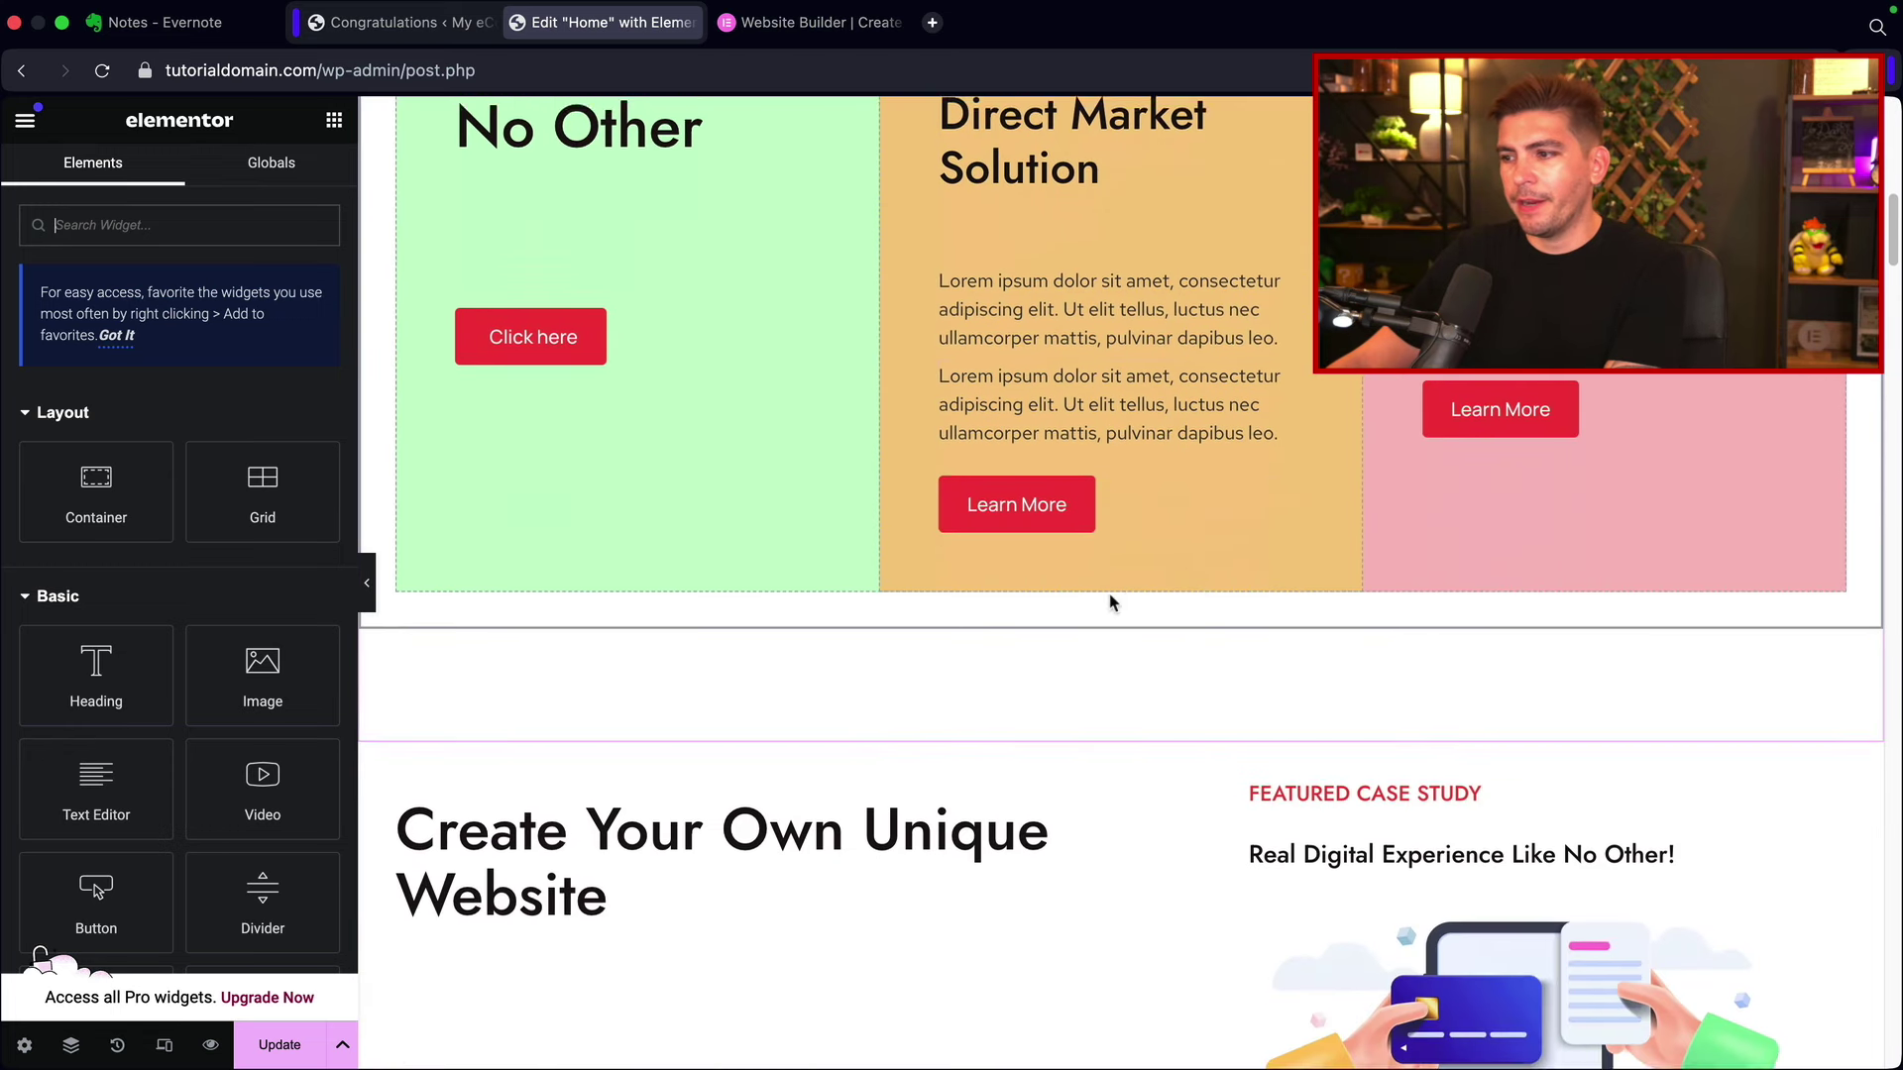
pyautogui.click(1091, 572)
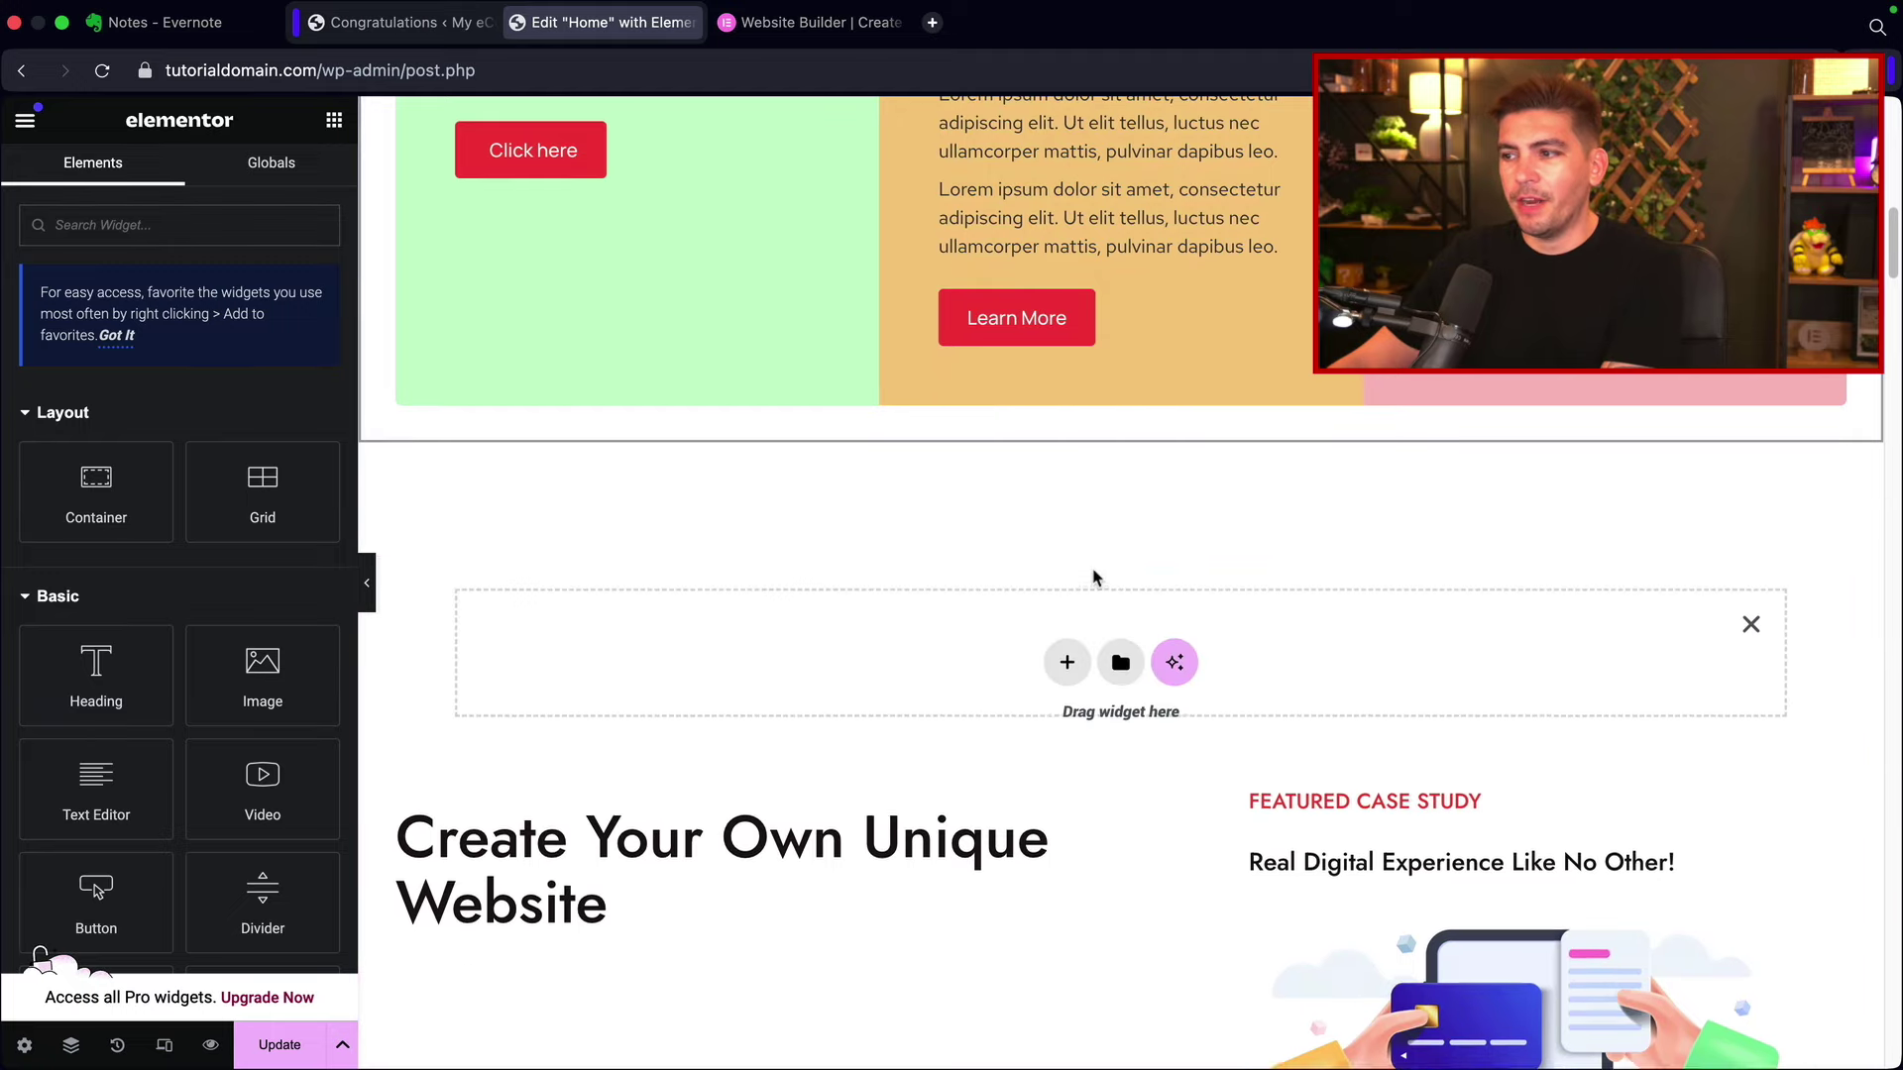
pyautogui.scroll(-2, 1060, 594)
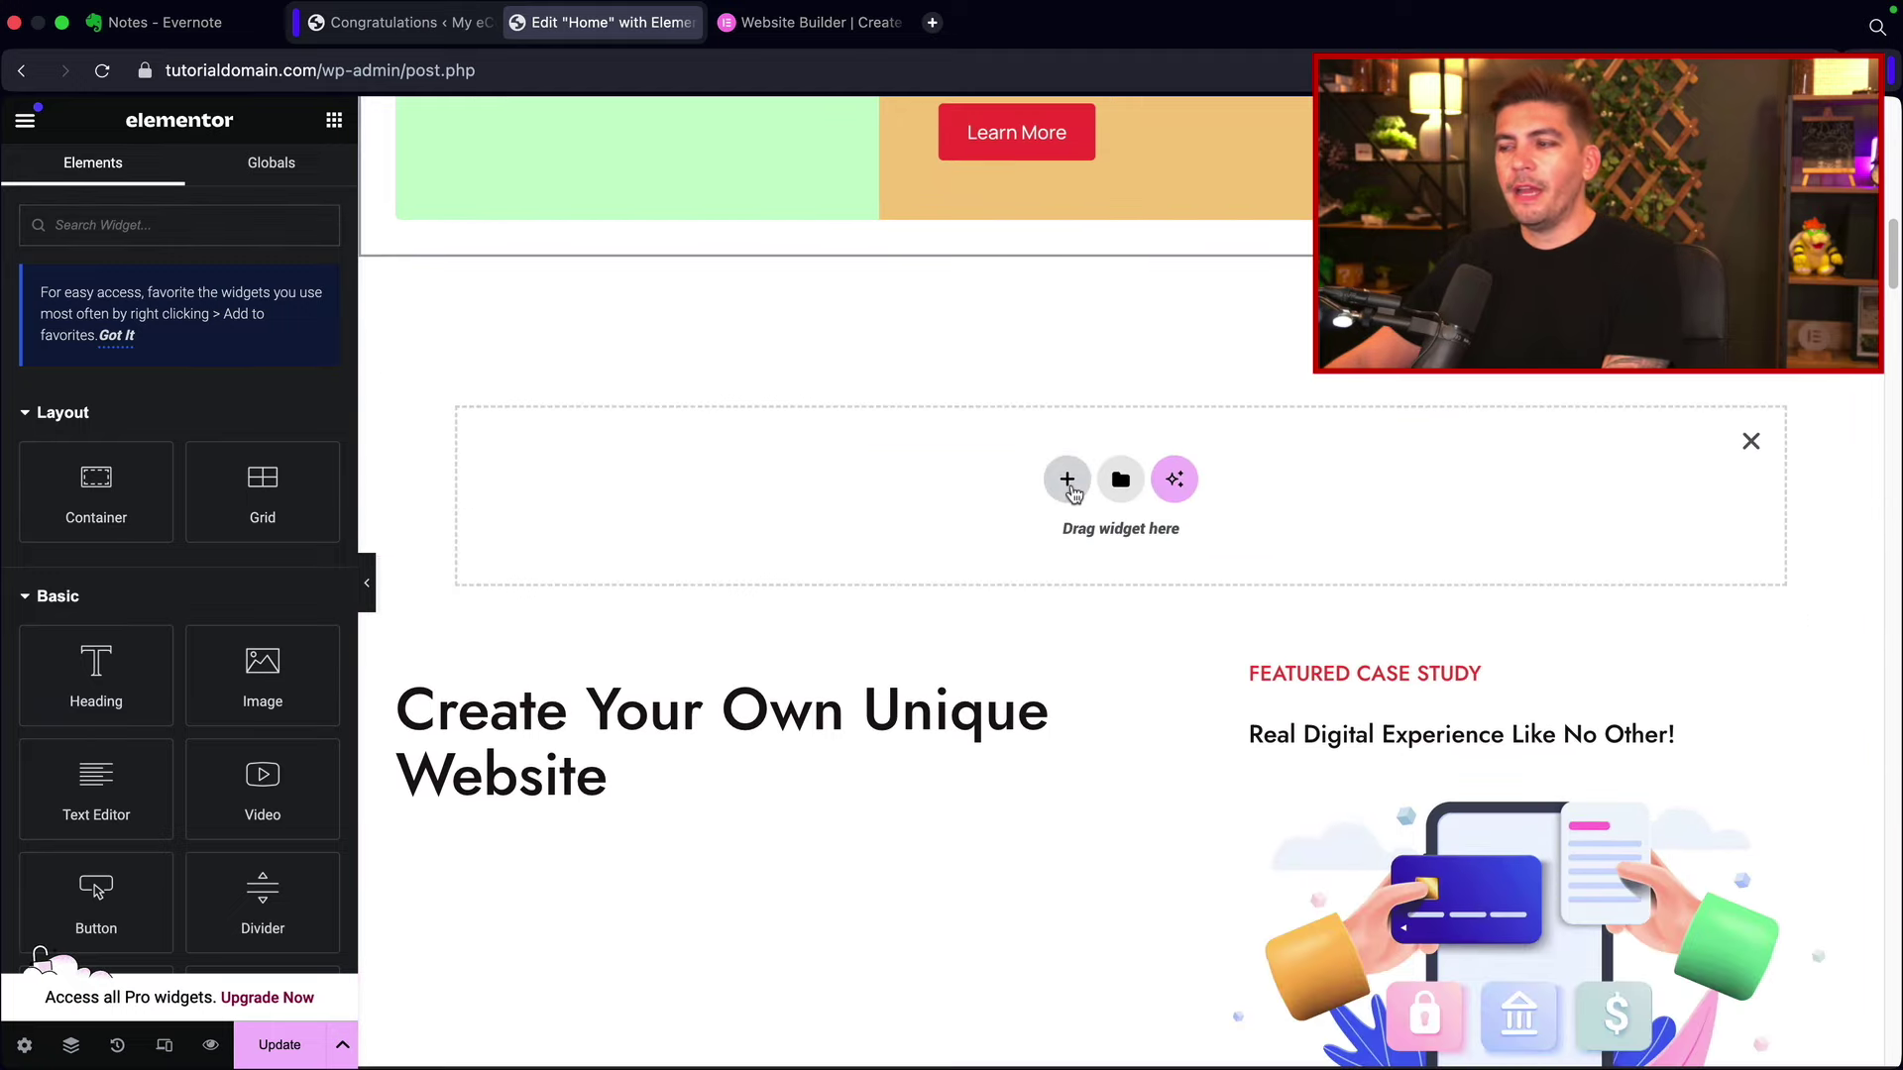
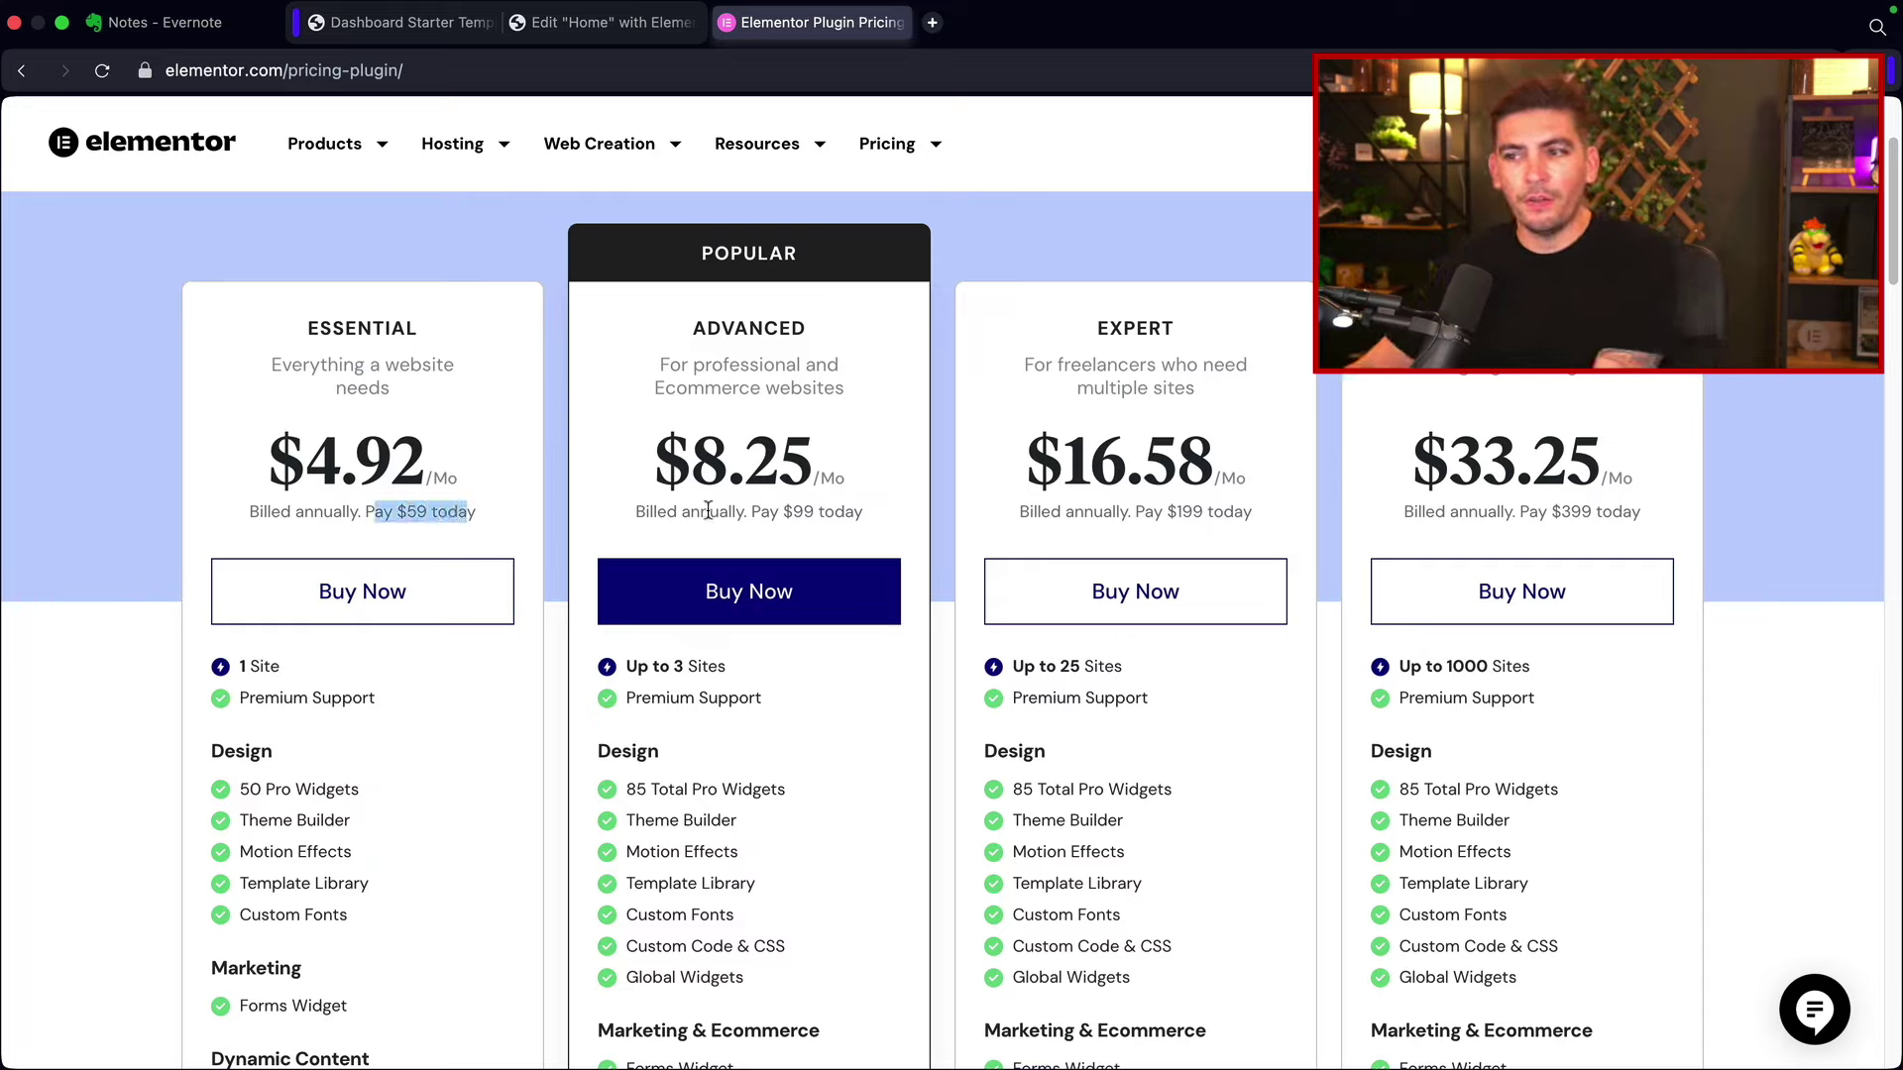
pyautogui.moveTo(793, 512); pyautogui.dragTo(850, 510)
pyautogui.moveTo(1117, 509); pyautogui.dragTo(1236, 515)
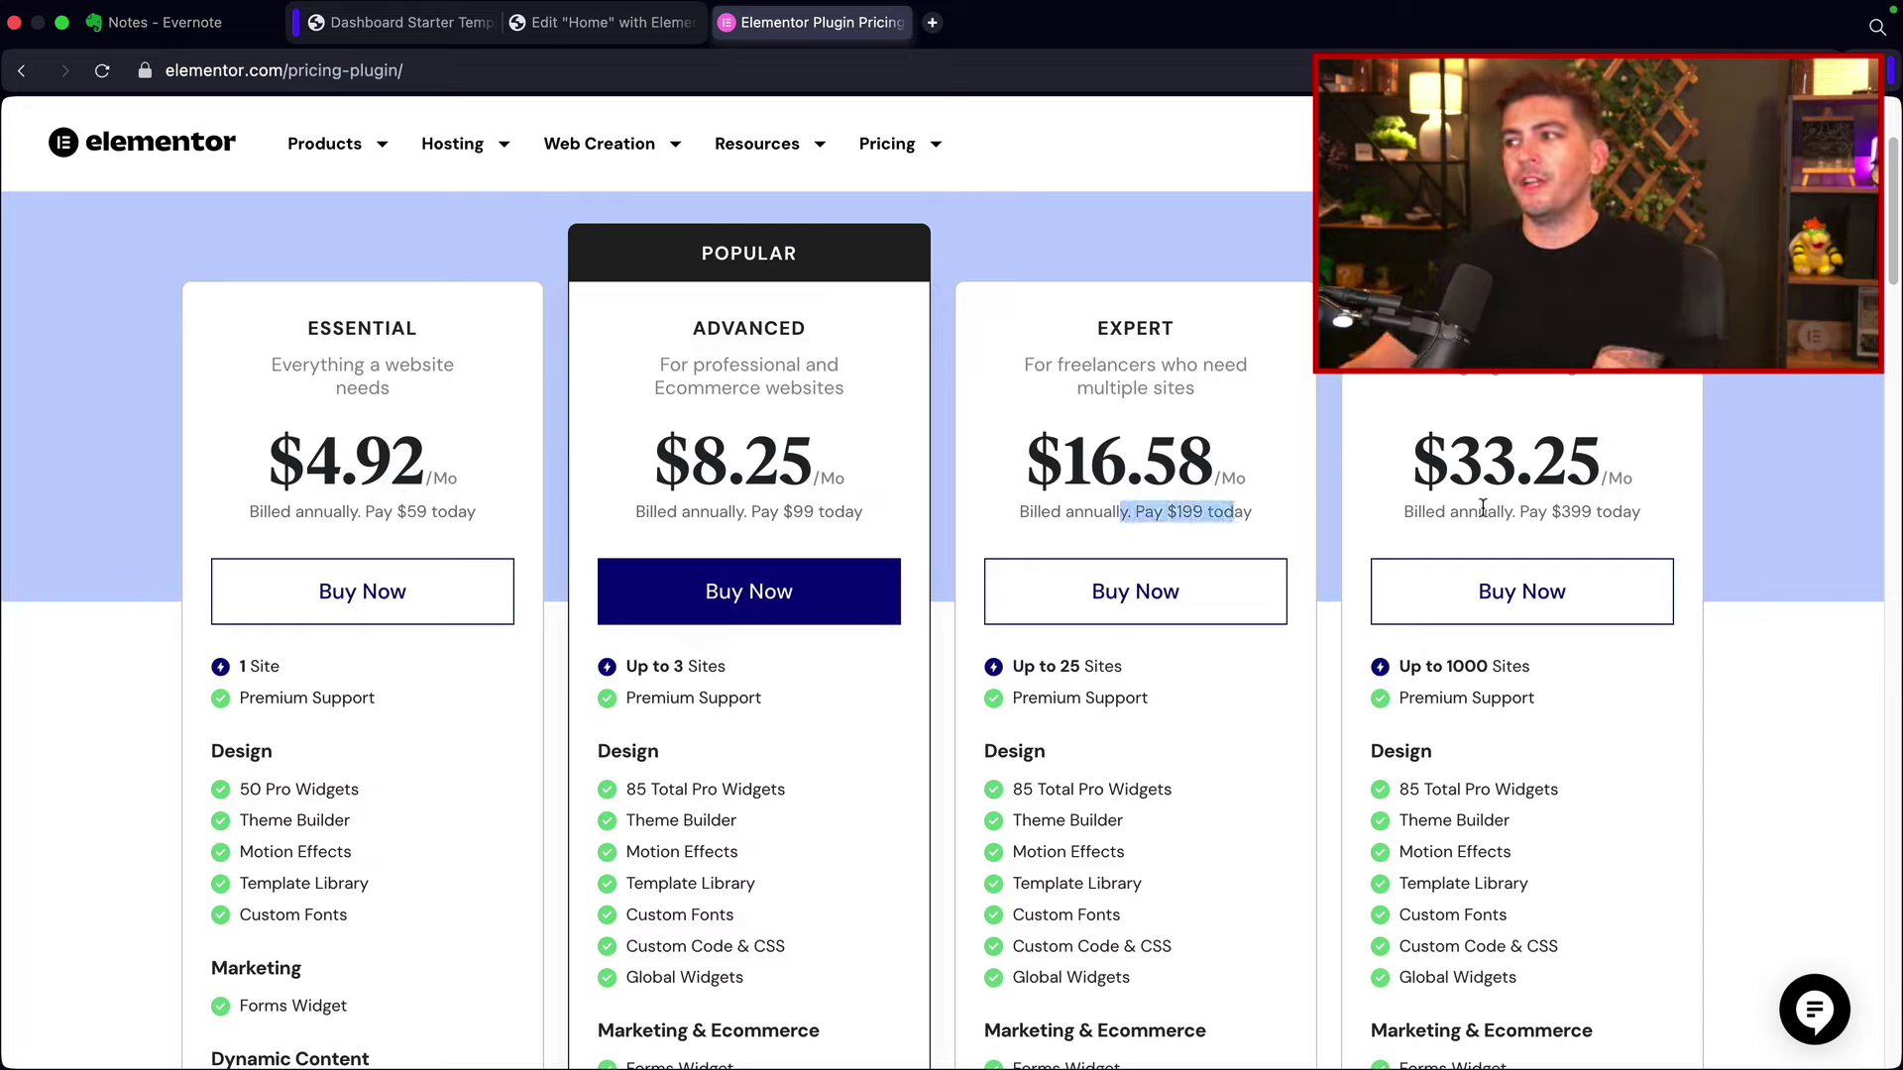
pyautogui.moveTo(1483, 507); pyautogui.dragTo(1652, 526)
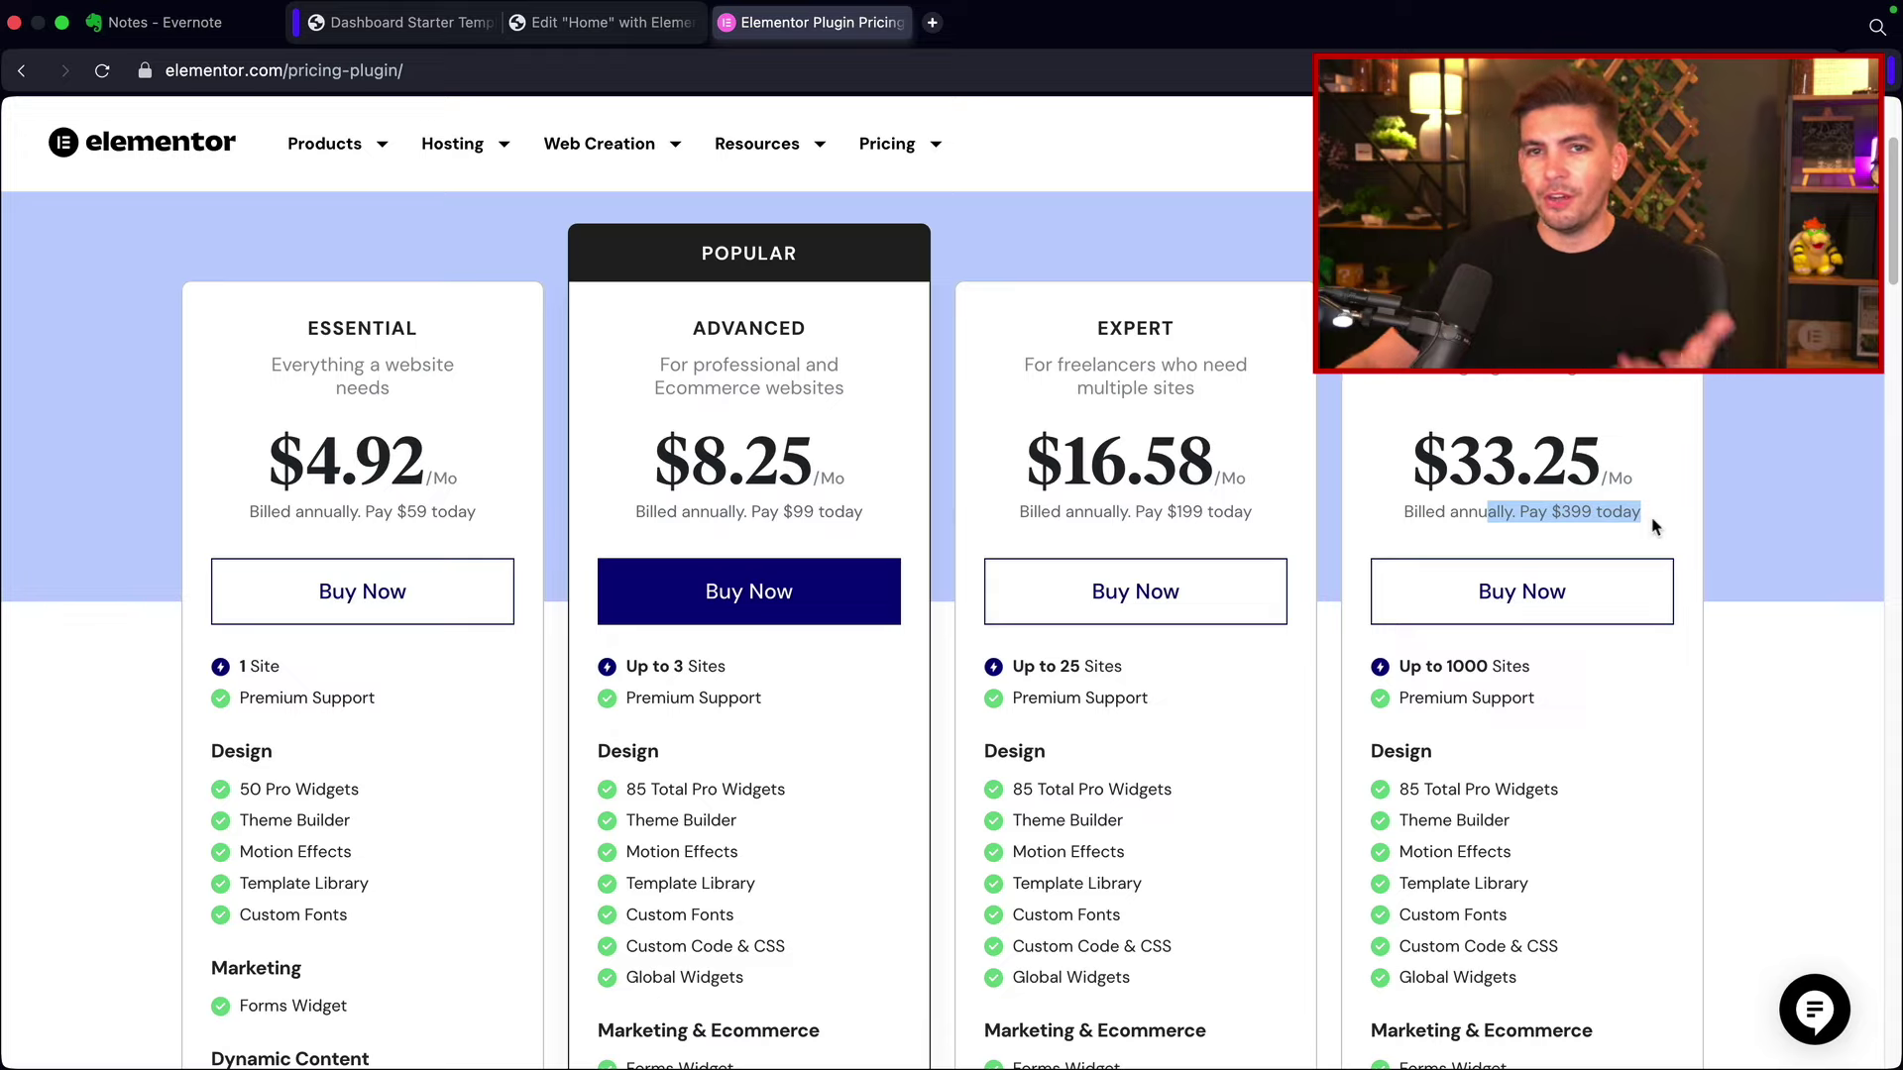
pyautogui.click(811, 607)
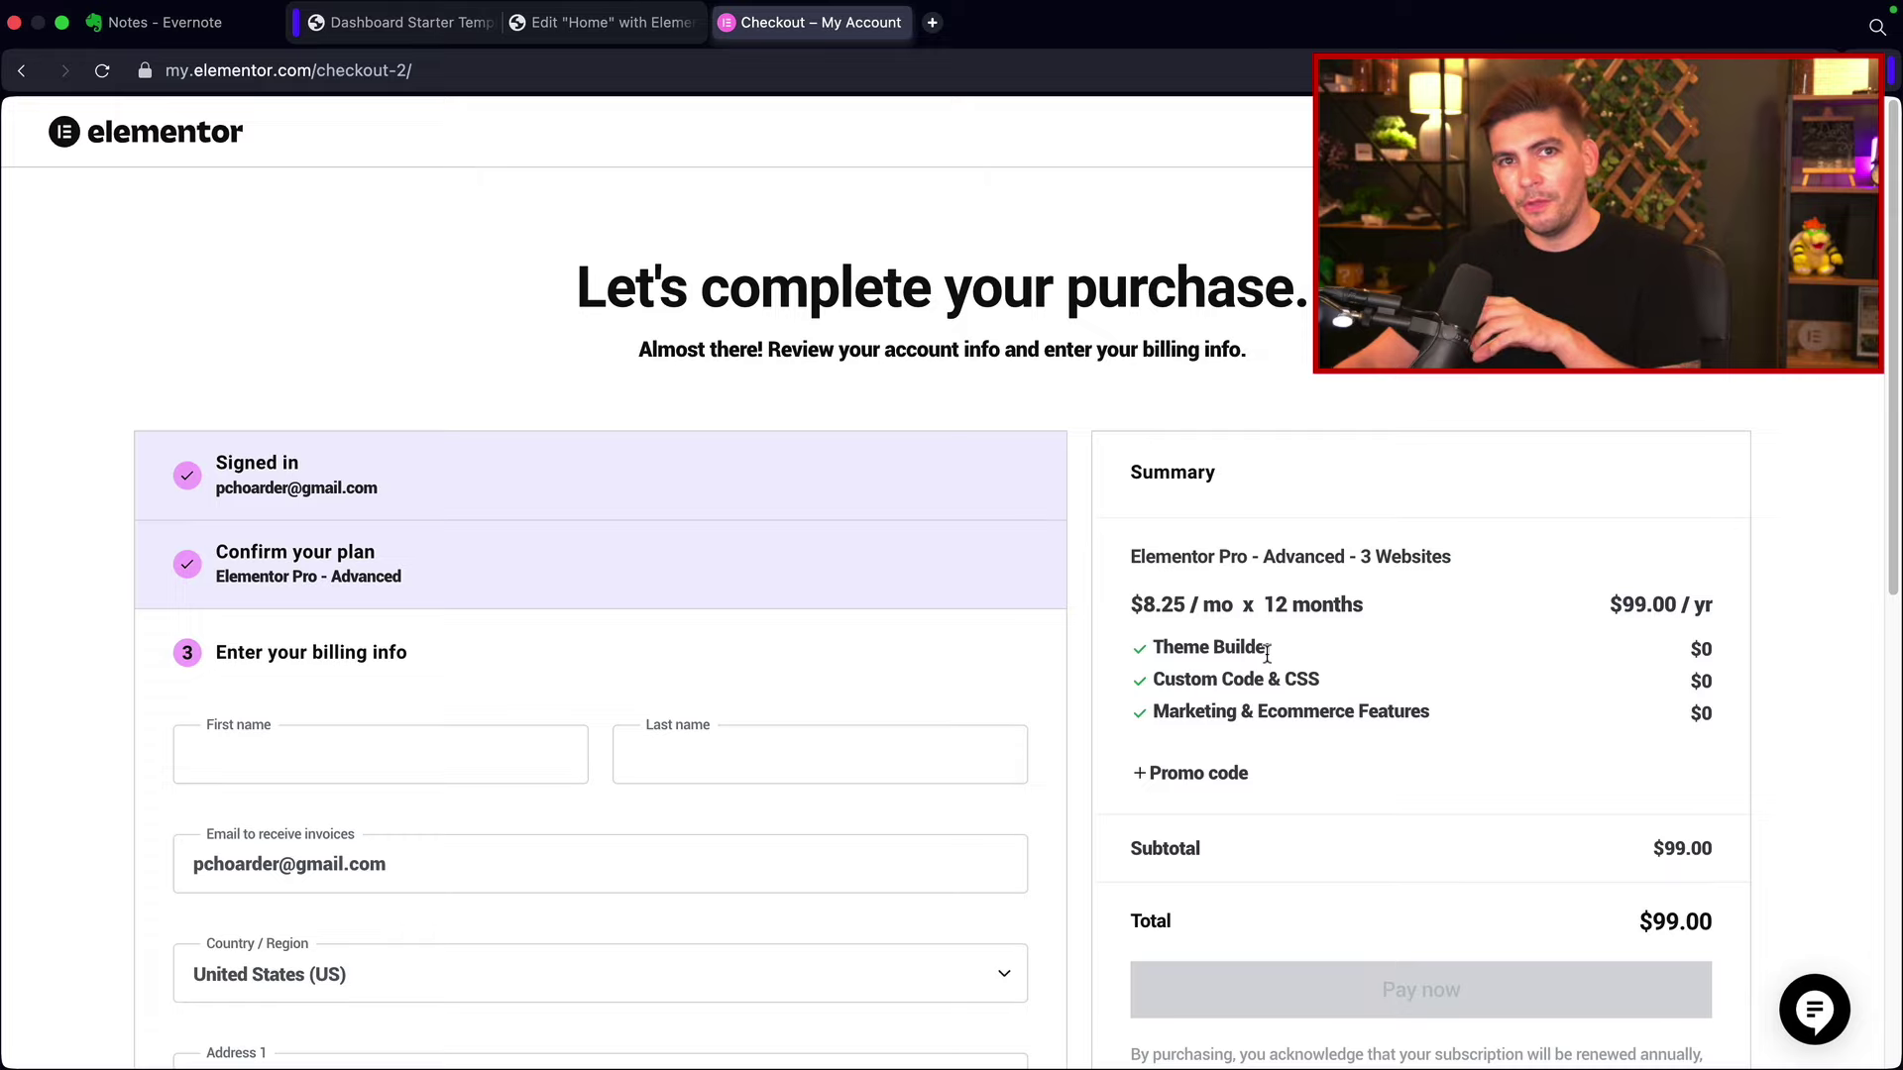
pyautogui.scroll(-2, 1347, 680)
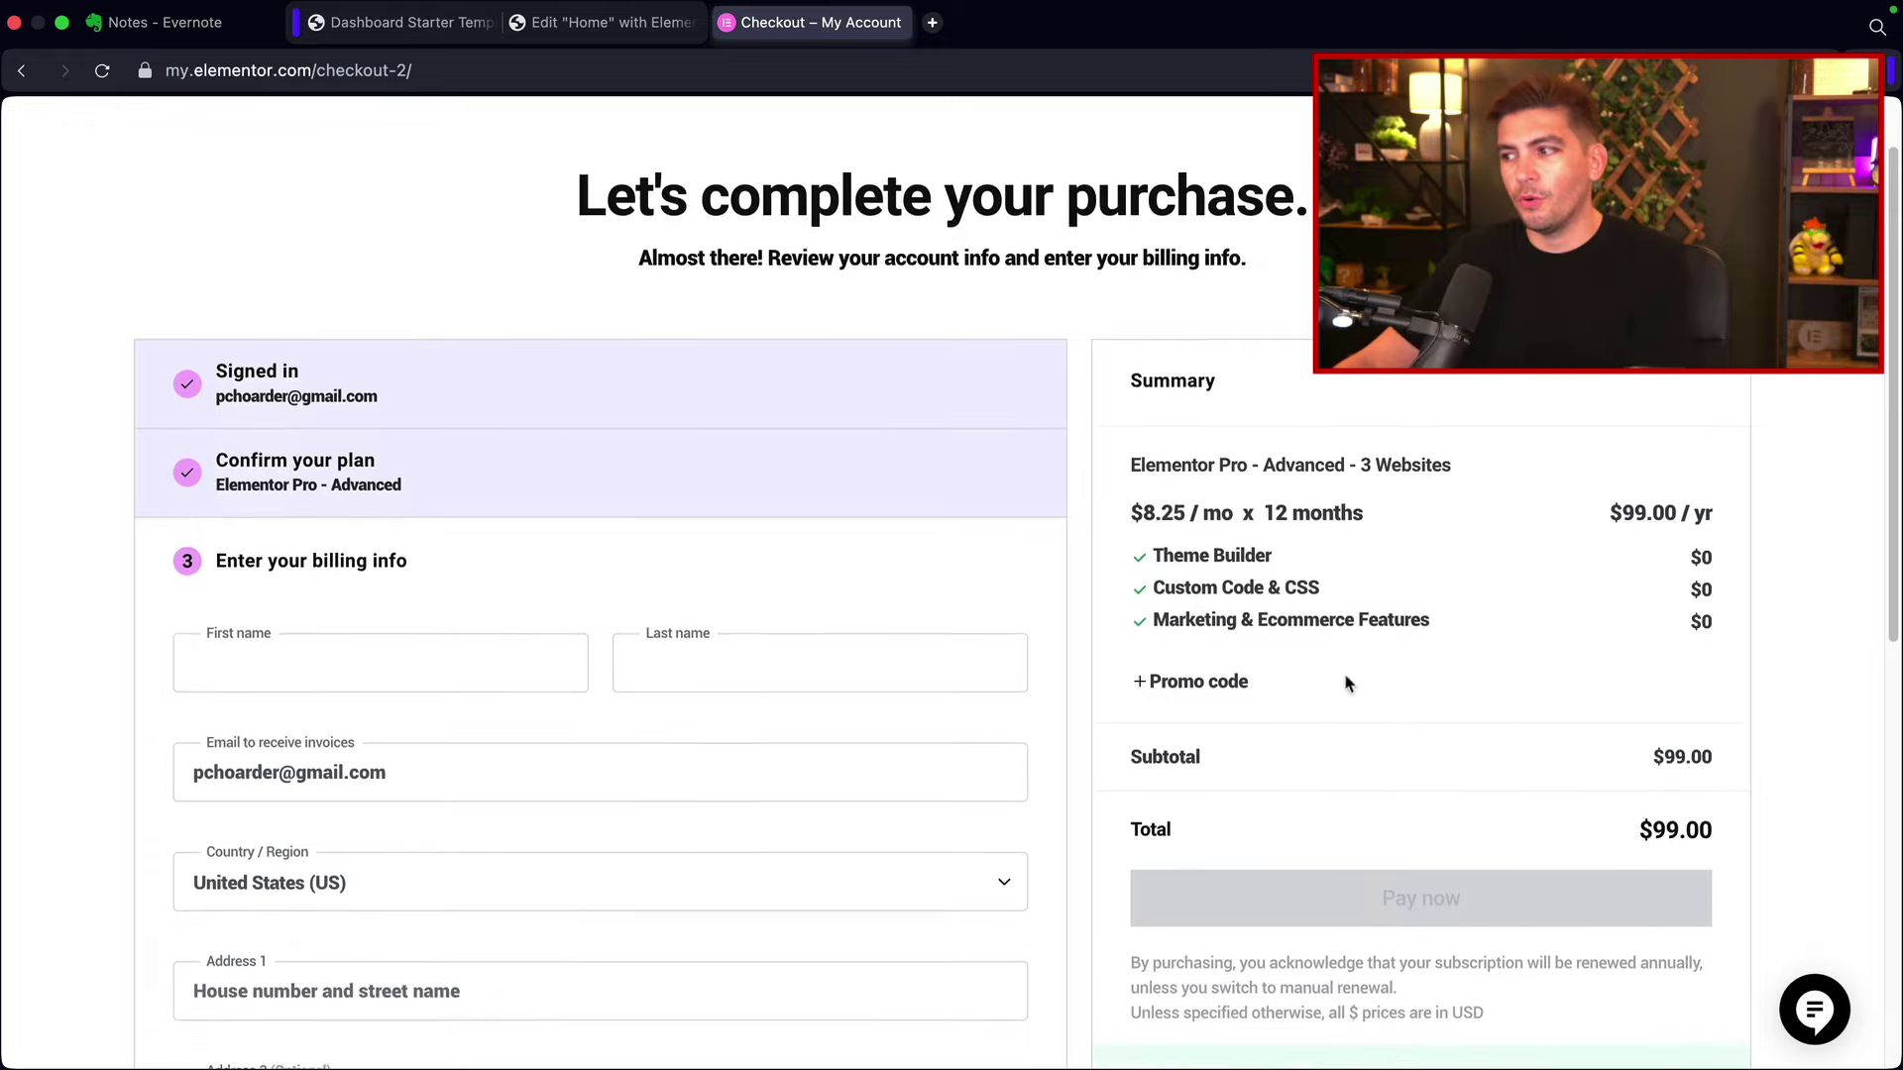
pyautogui.click(18, 78)
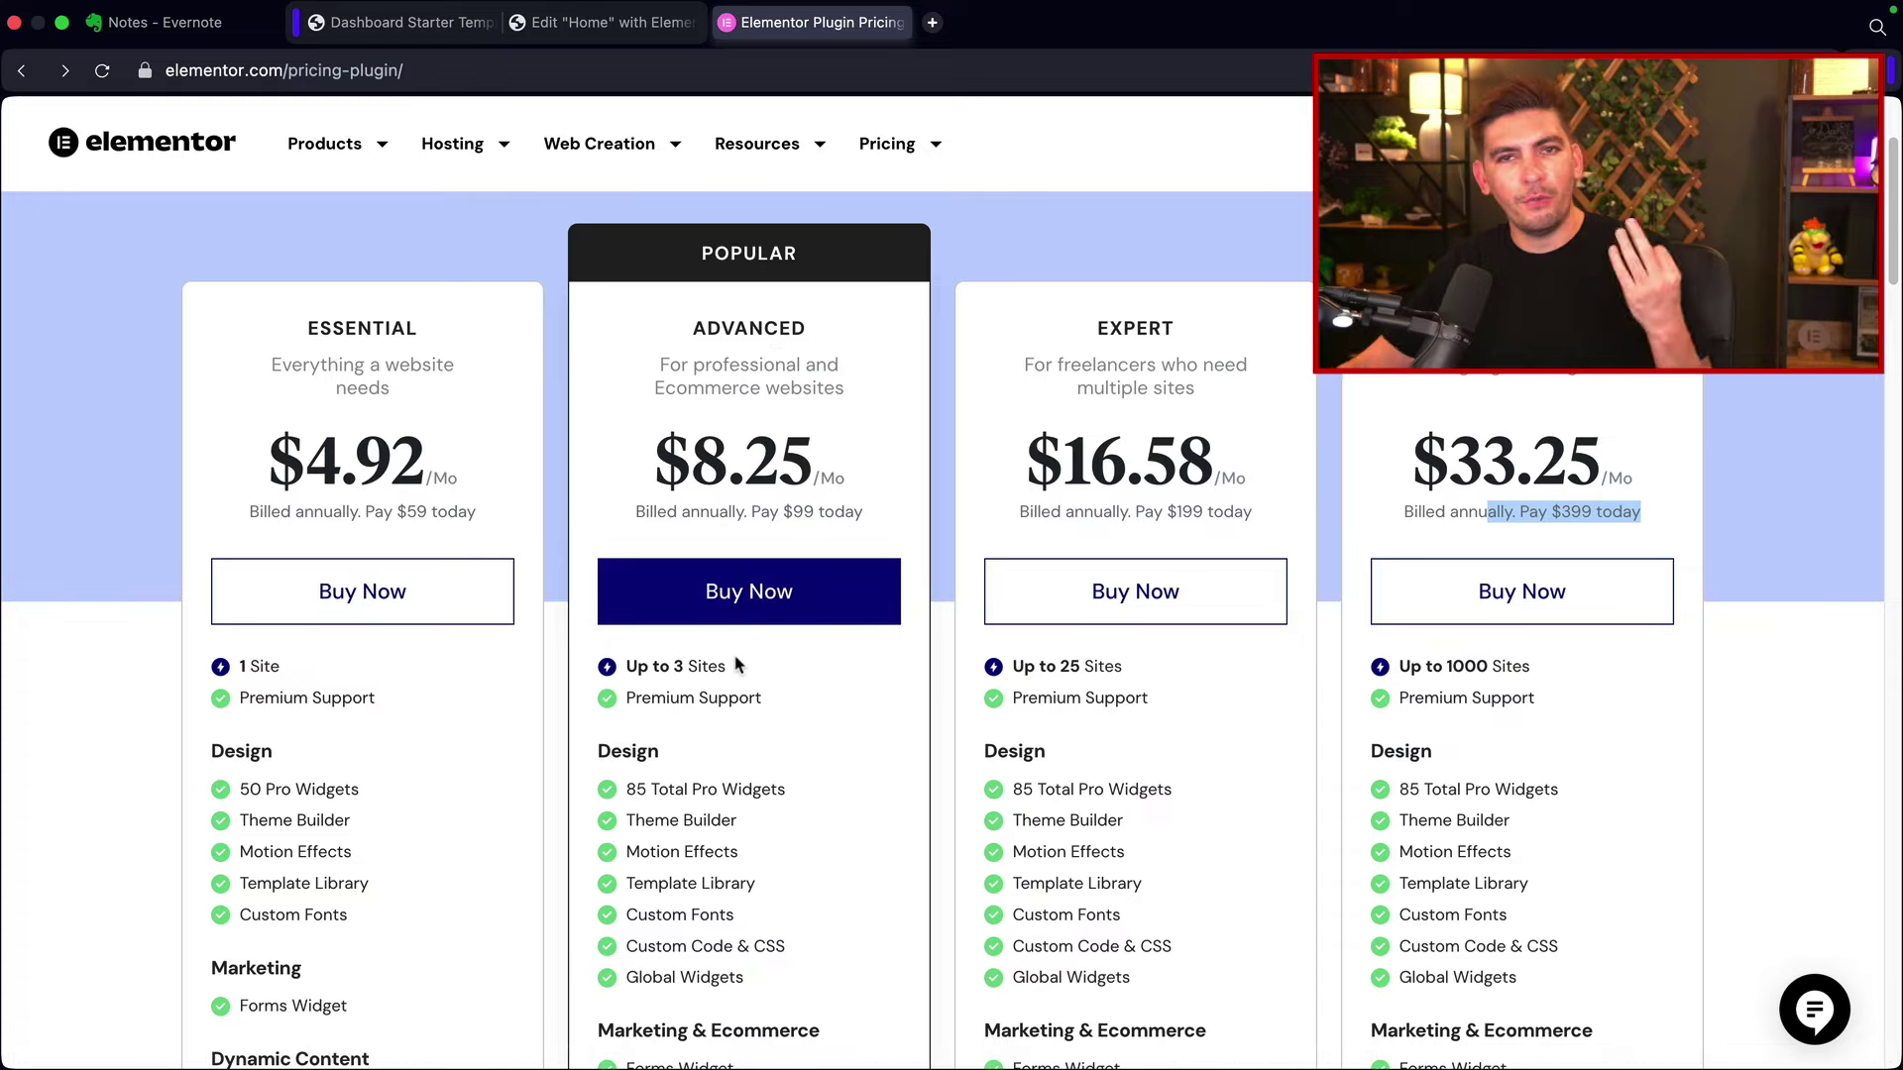
pyautogui.moveTo(1175, 331); pyautogui.dragTo(1112, 335)
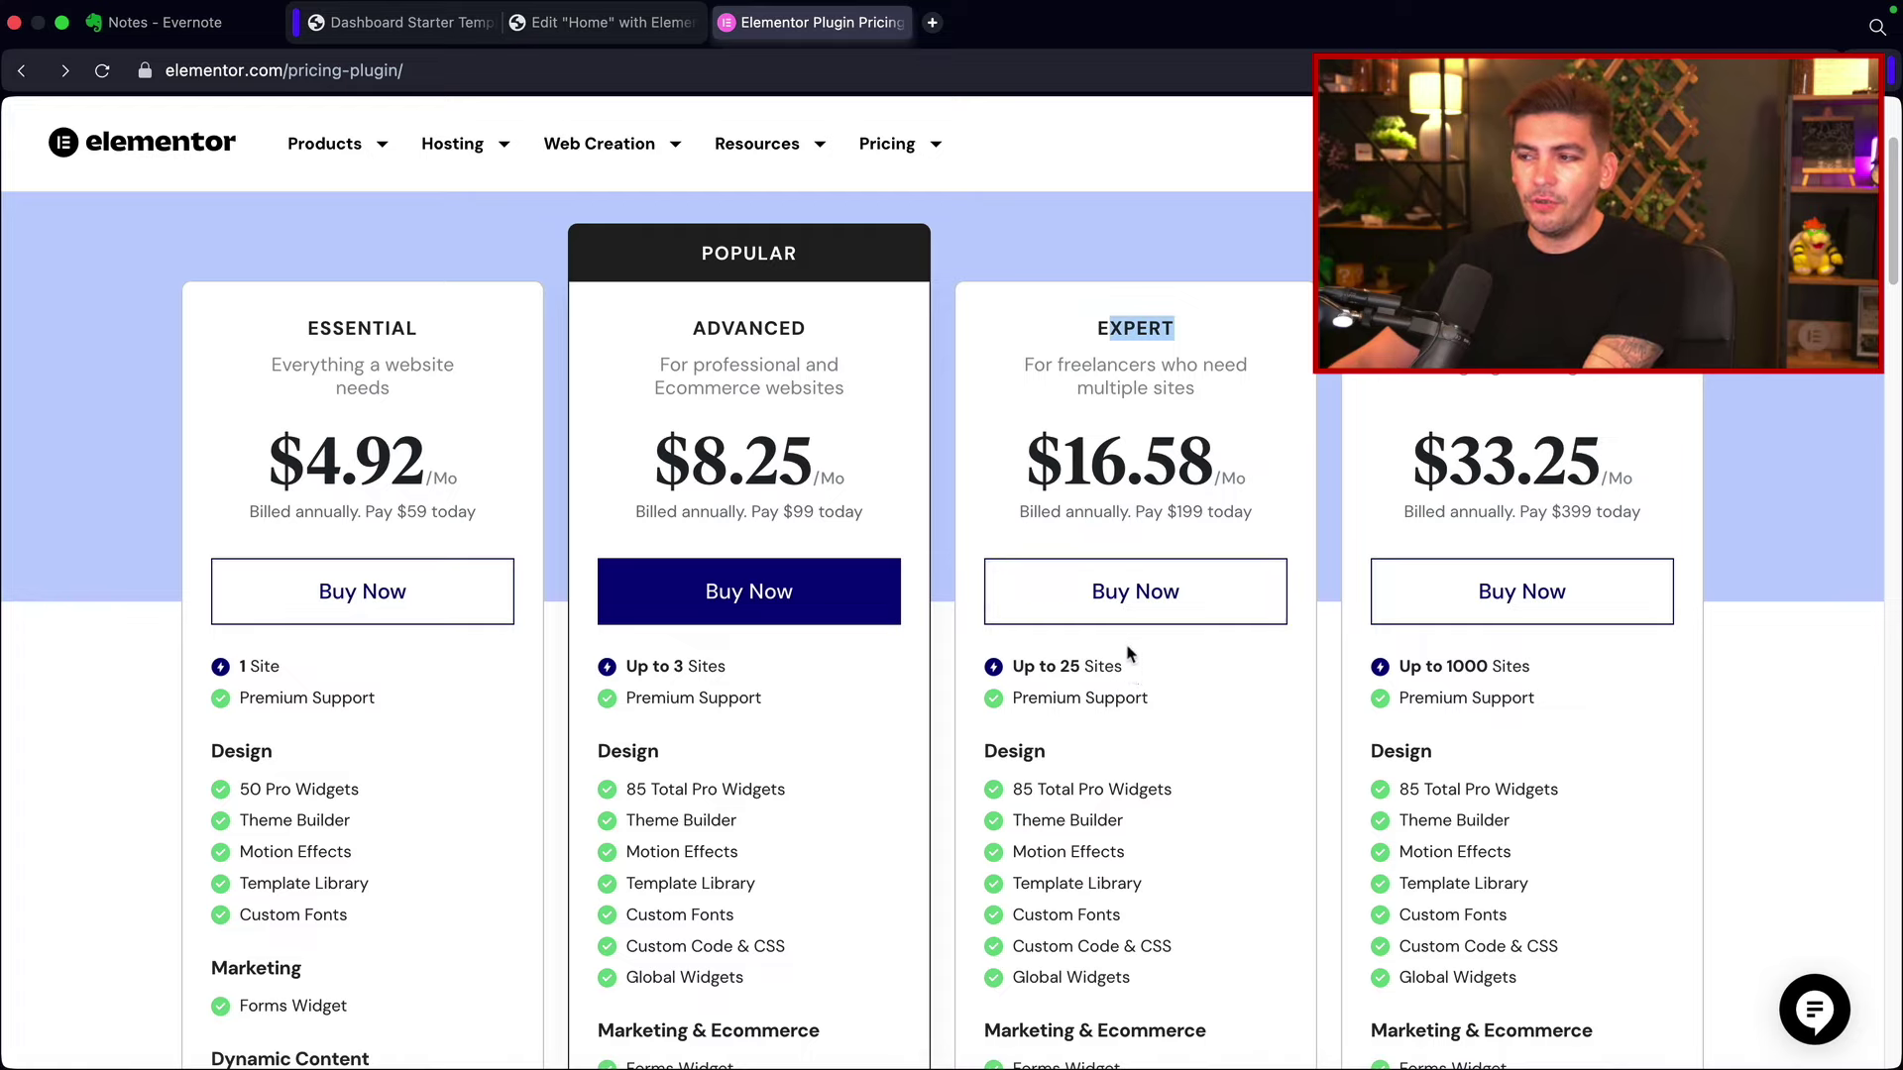
pyautogui.click(1143, 676)
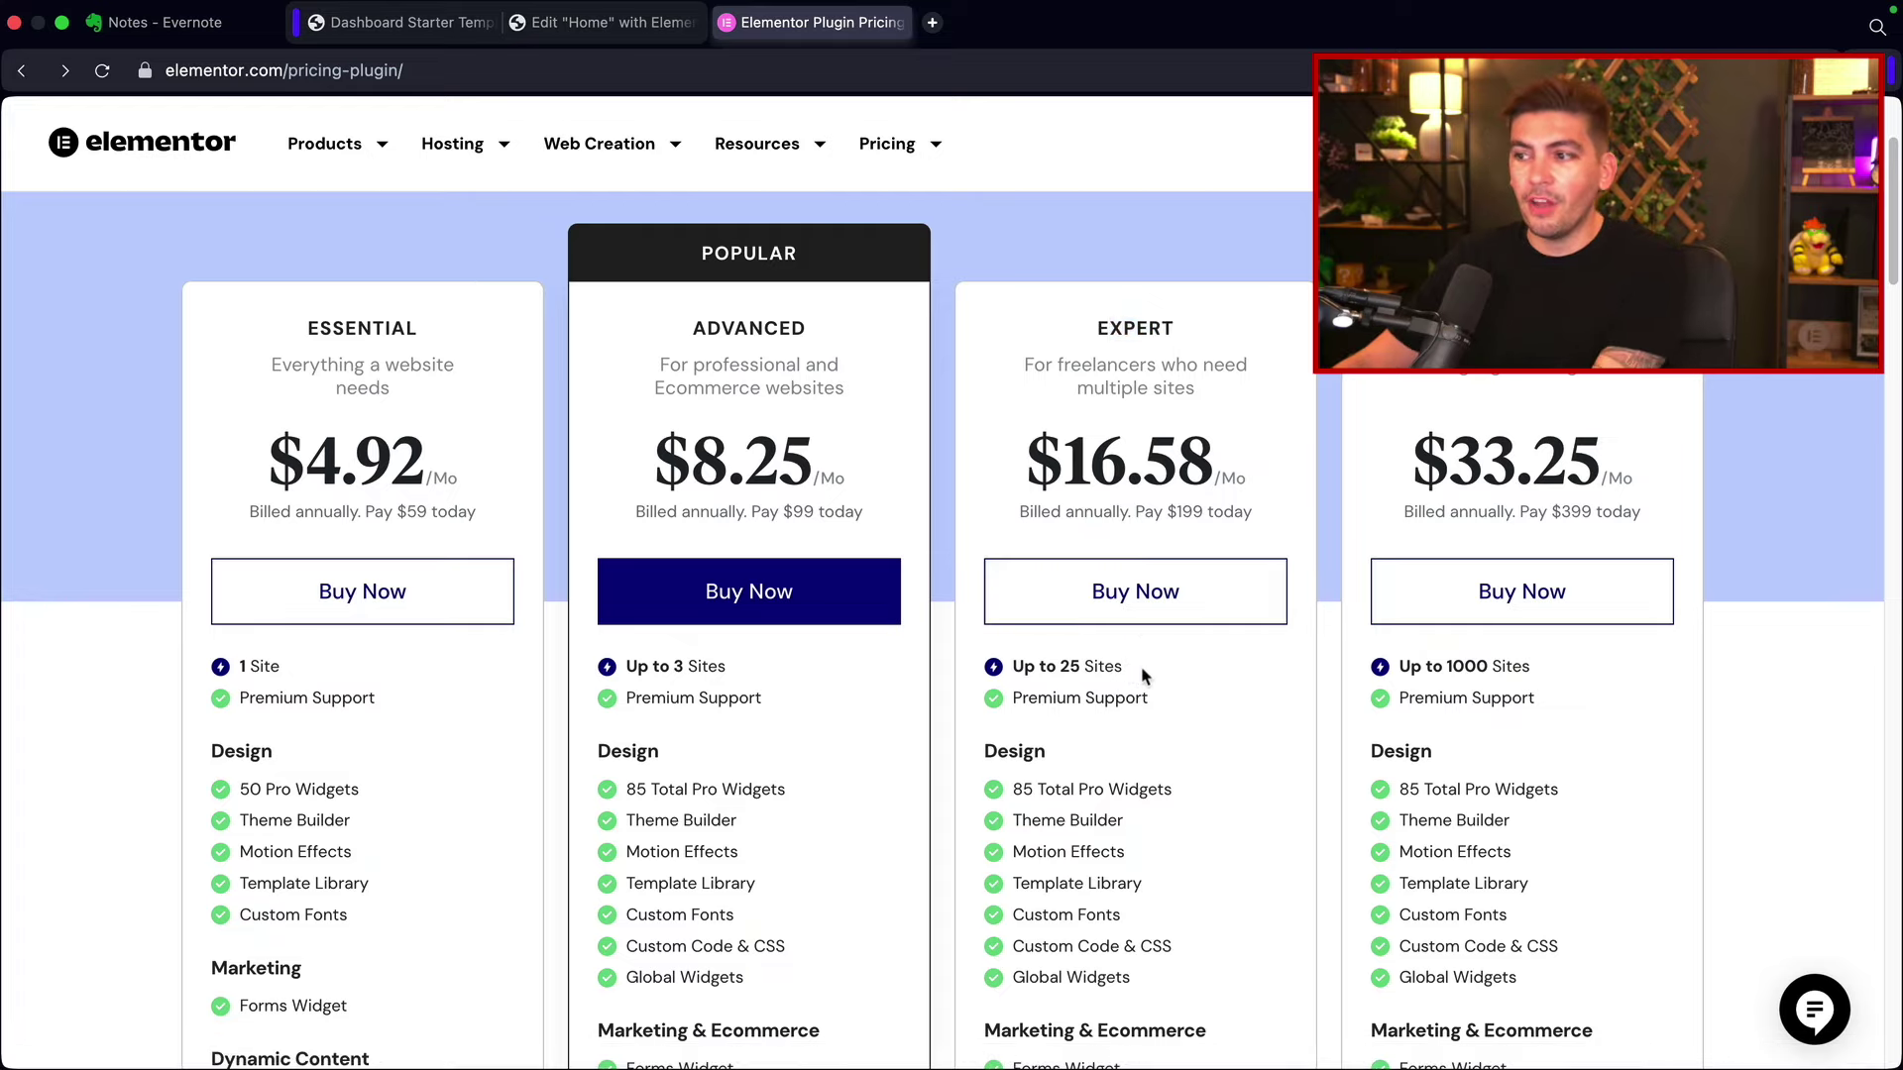
pyautogui.click(1139, 691)
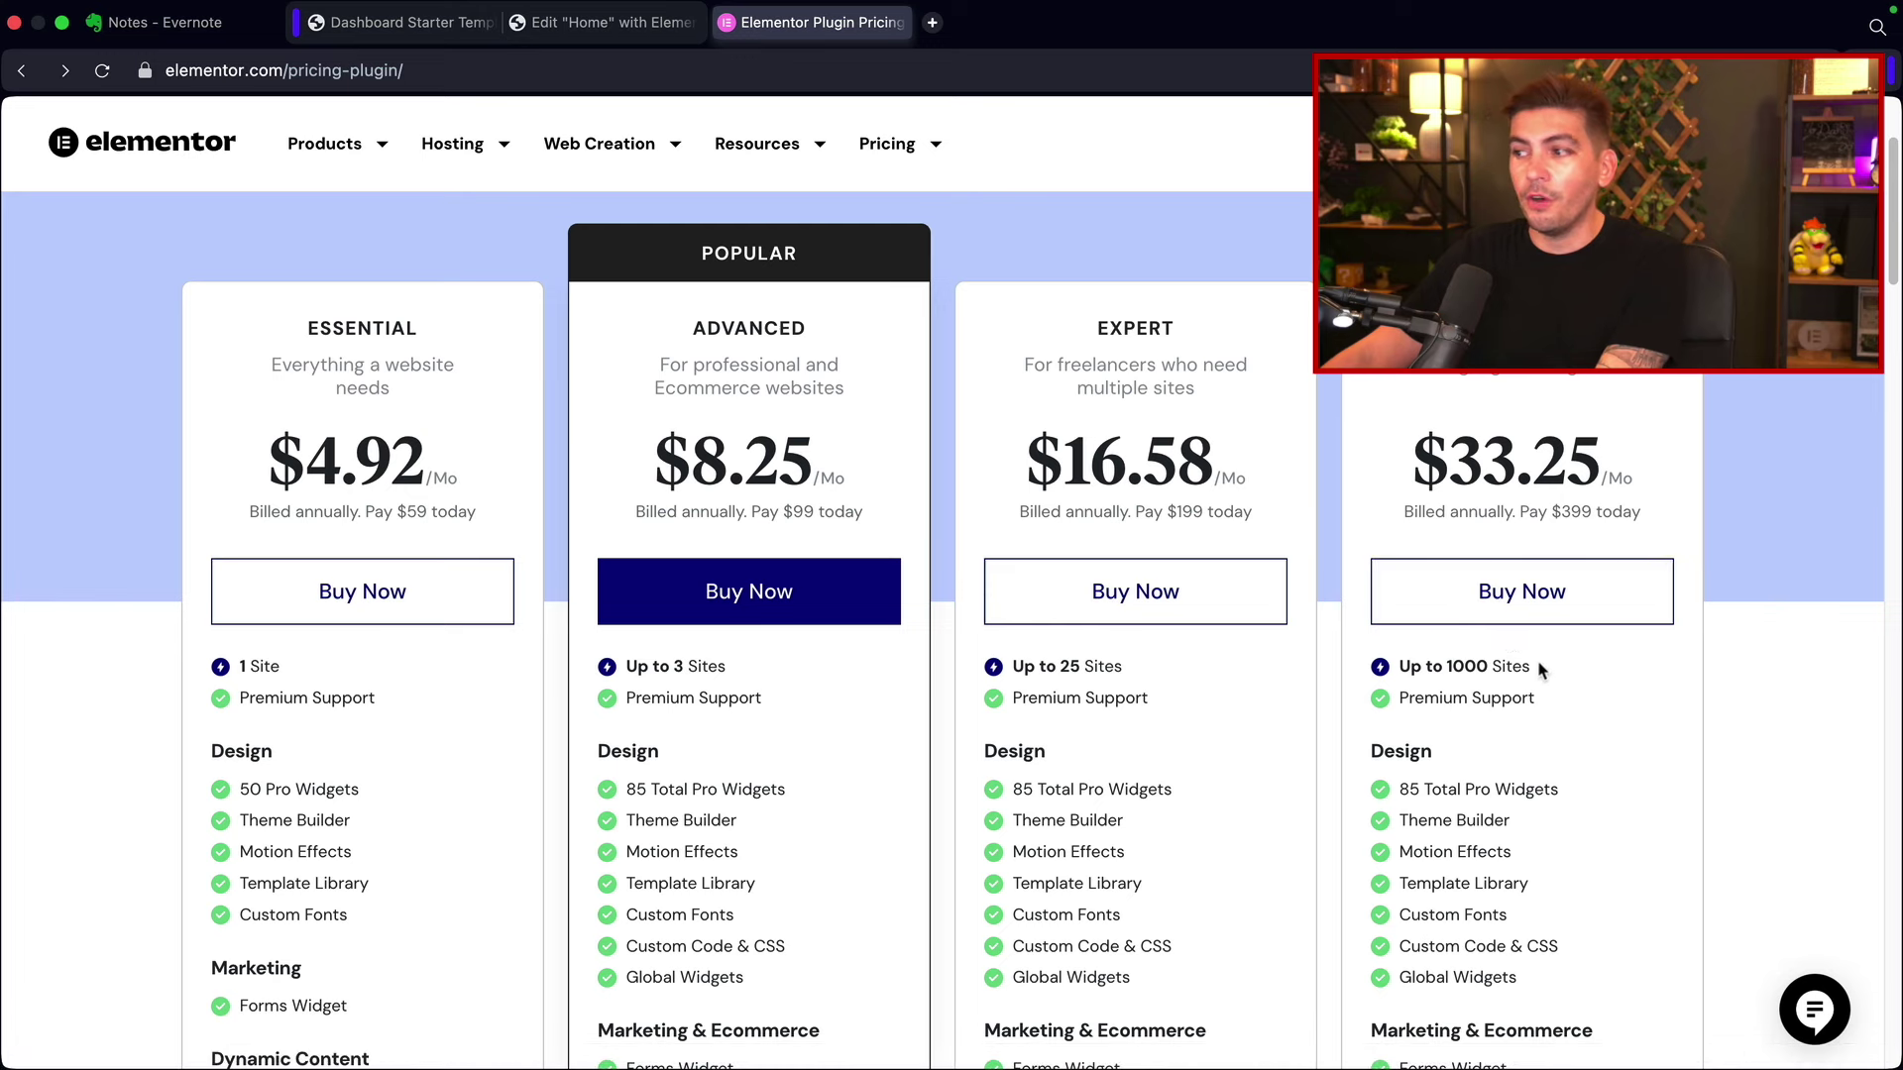
pyautogui.moveTo(1534, 668); pyautogui.dragTo(1420, 671)
pyautogui.scroll(-5, 1421, 671)
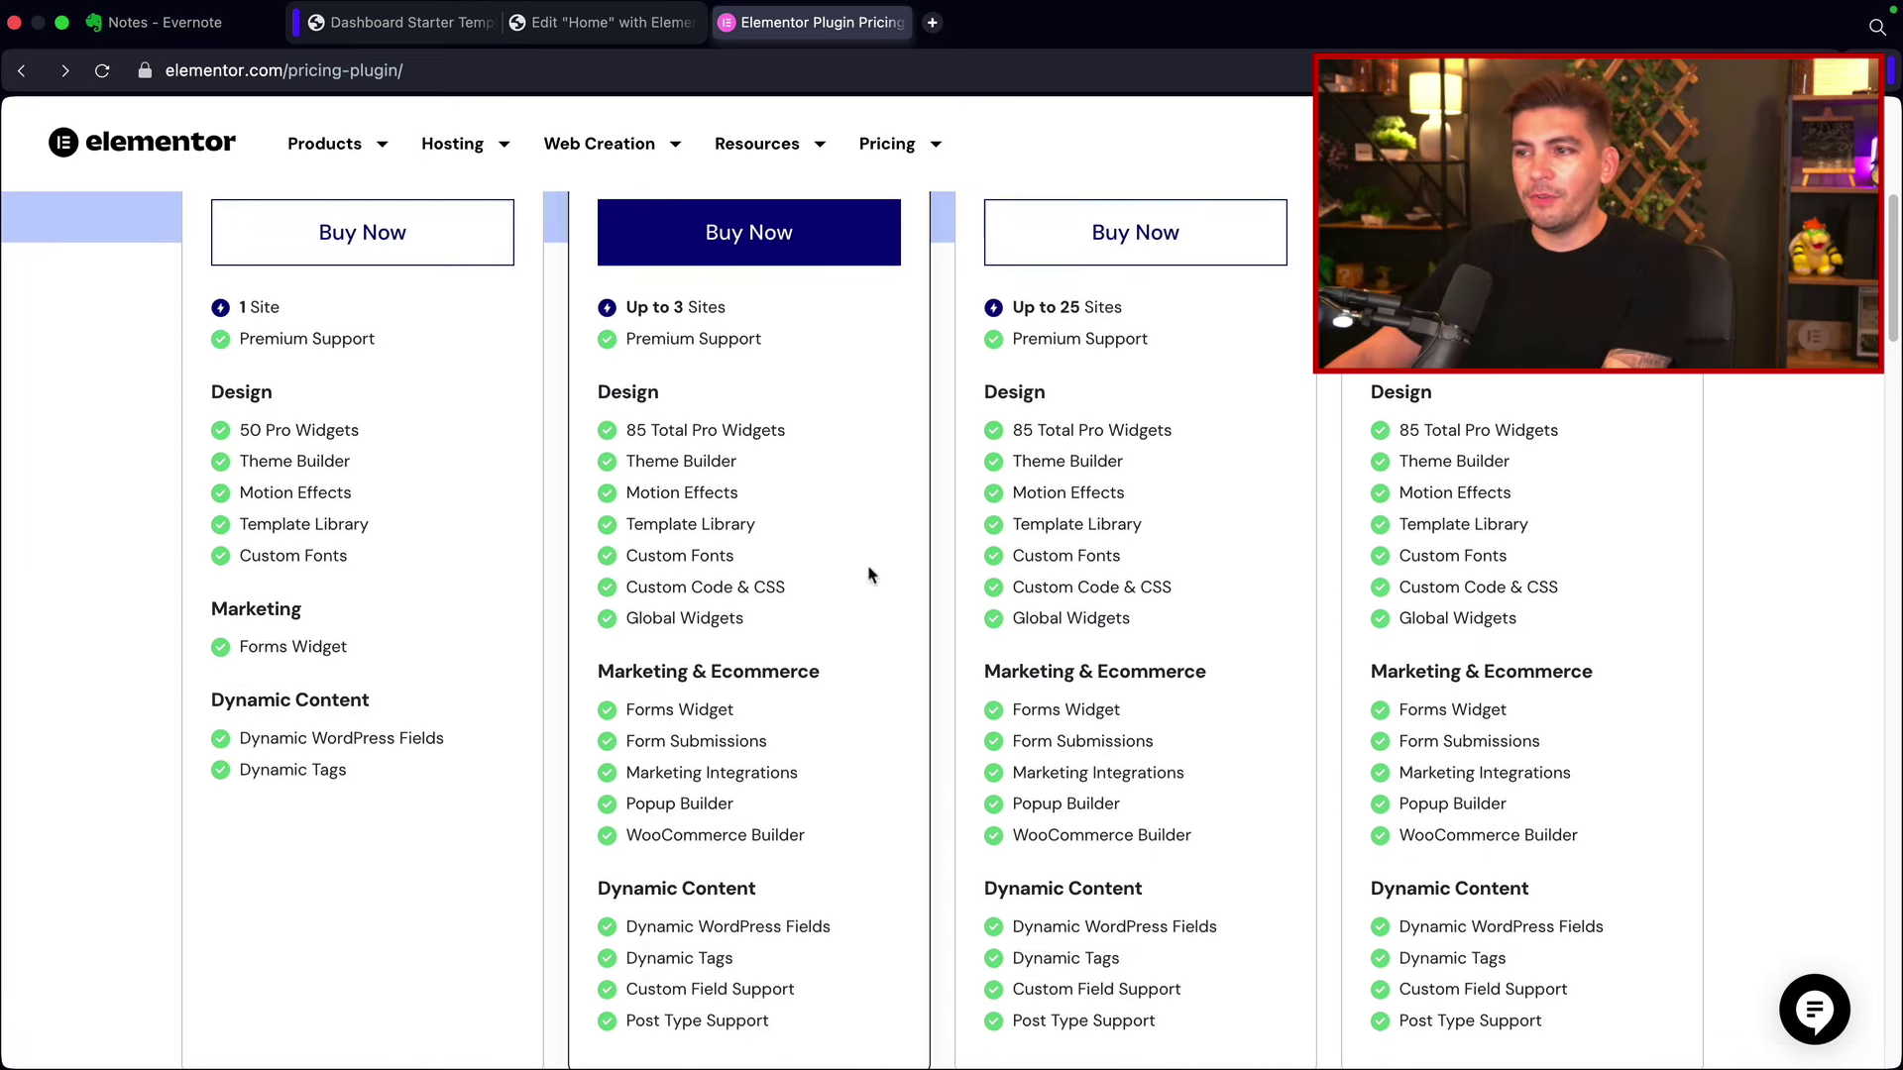
pyautogui.scroll(5, 847, 585)
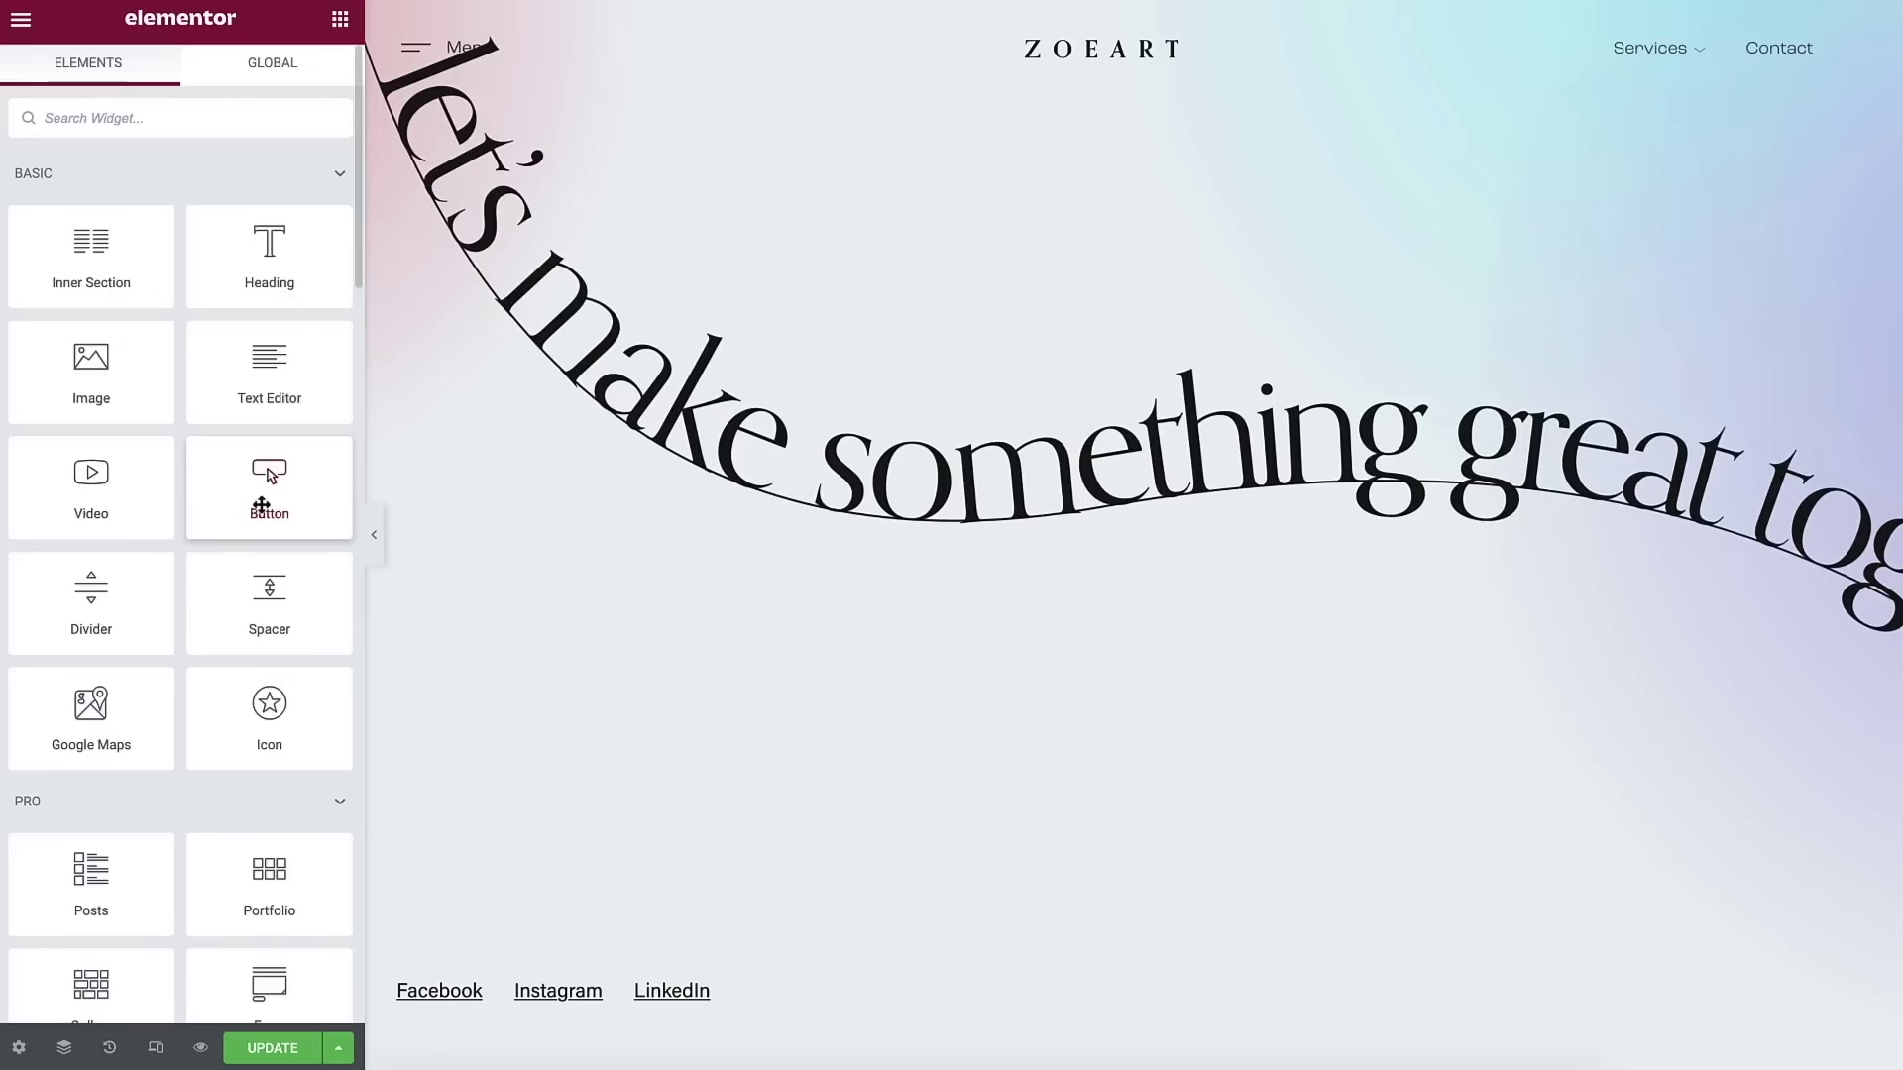
# - Add a Button below the curved text and give it a pink-to-blue gradient background
pyautogui.moveTo(262, 505); pyautogui.dragTo(971, 739)
pyautogui.click(191, 89)
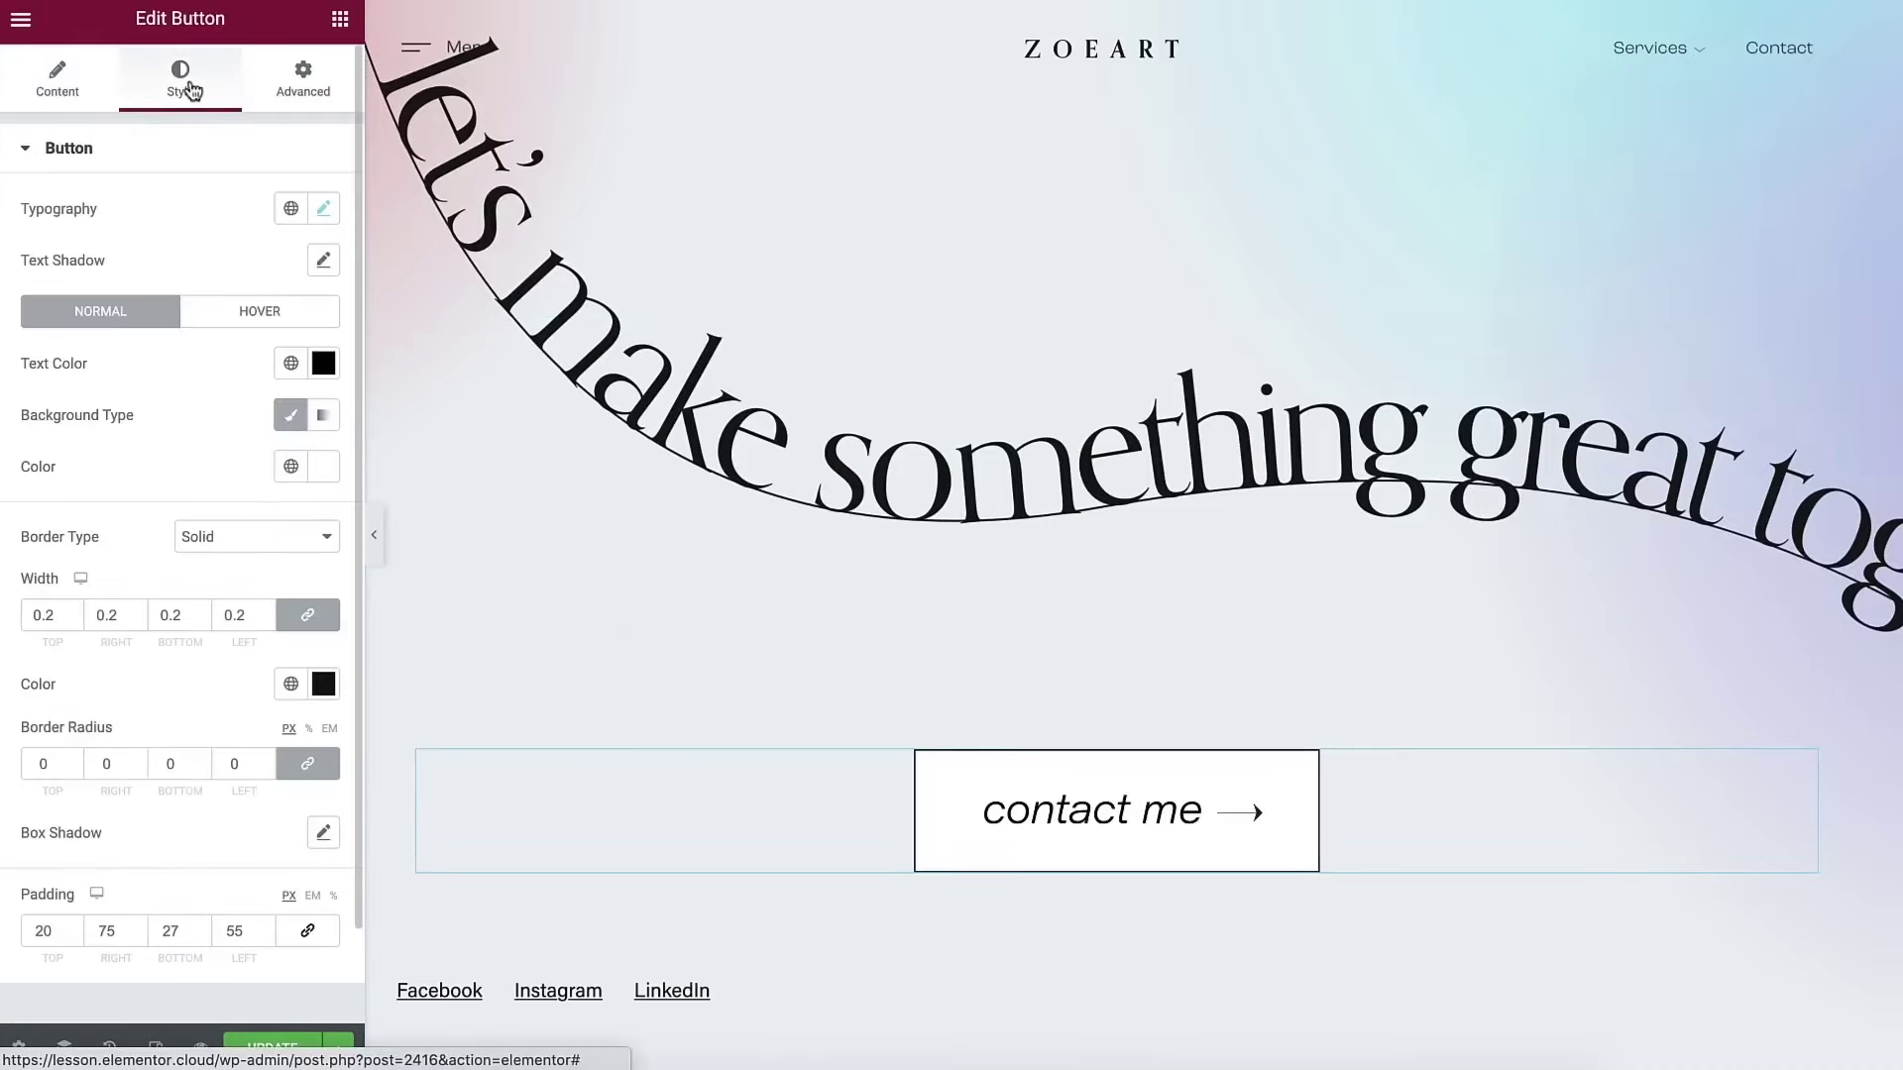
pyautogui.click(330, 416)
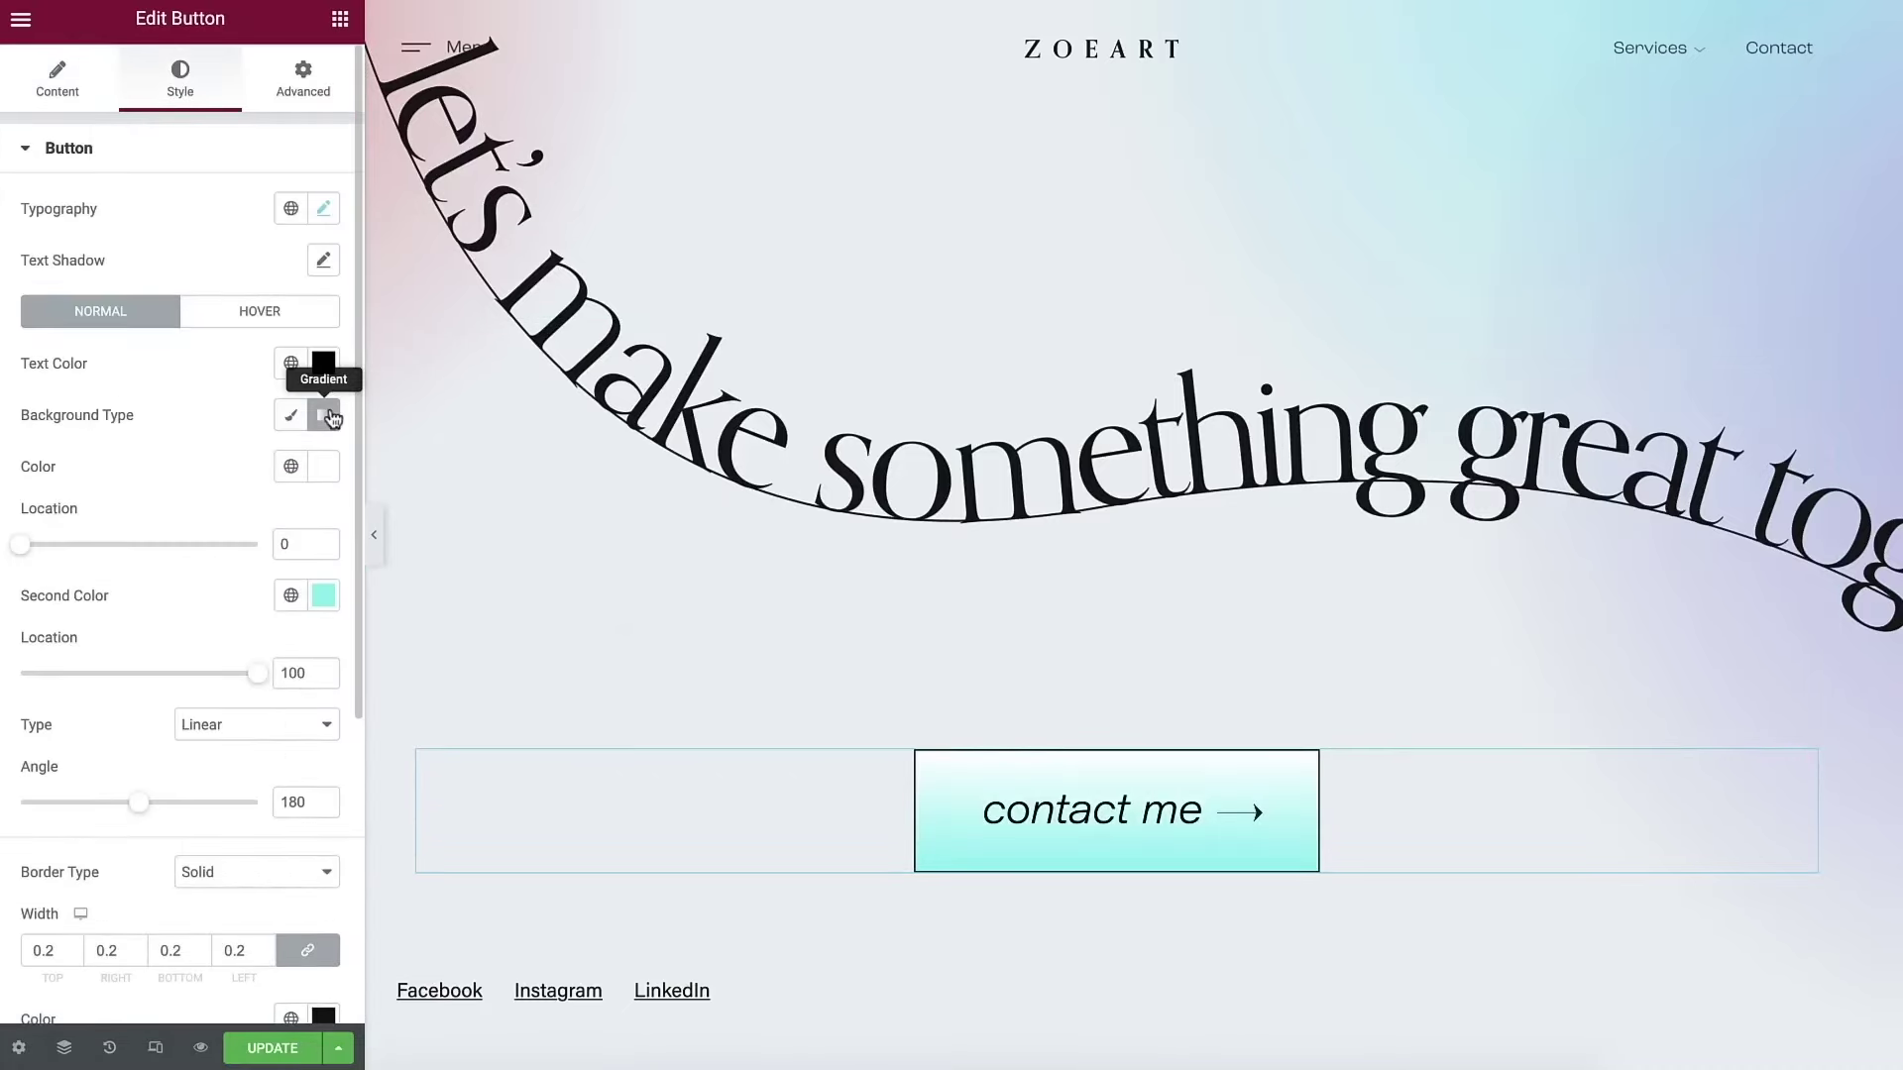
pyautogui.click(317, 475)
pyautogui.click(110, 565)
pyautogui.moveTo(110, 564); pyautogui.dragTo(143, 567)
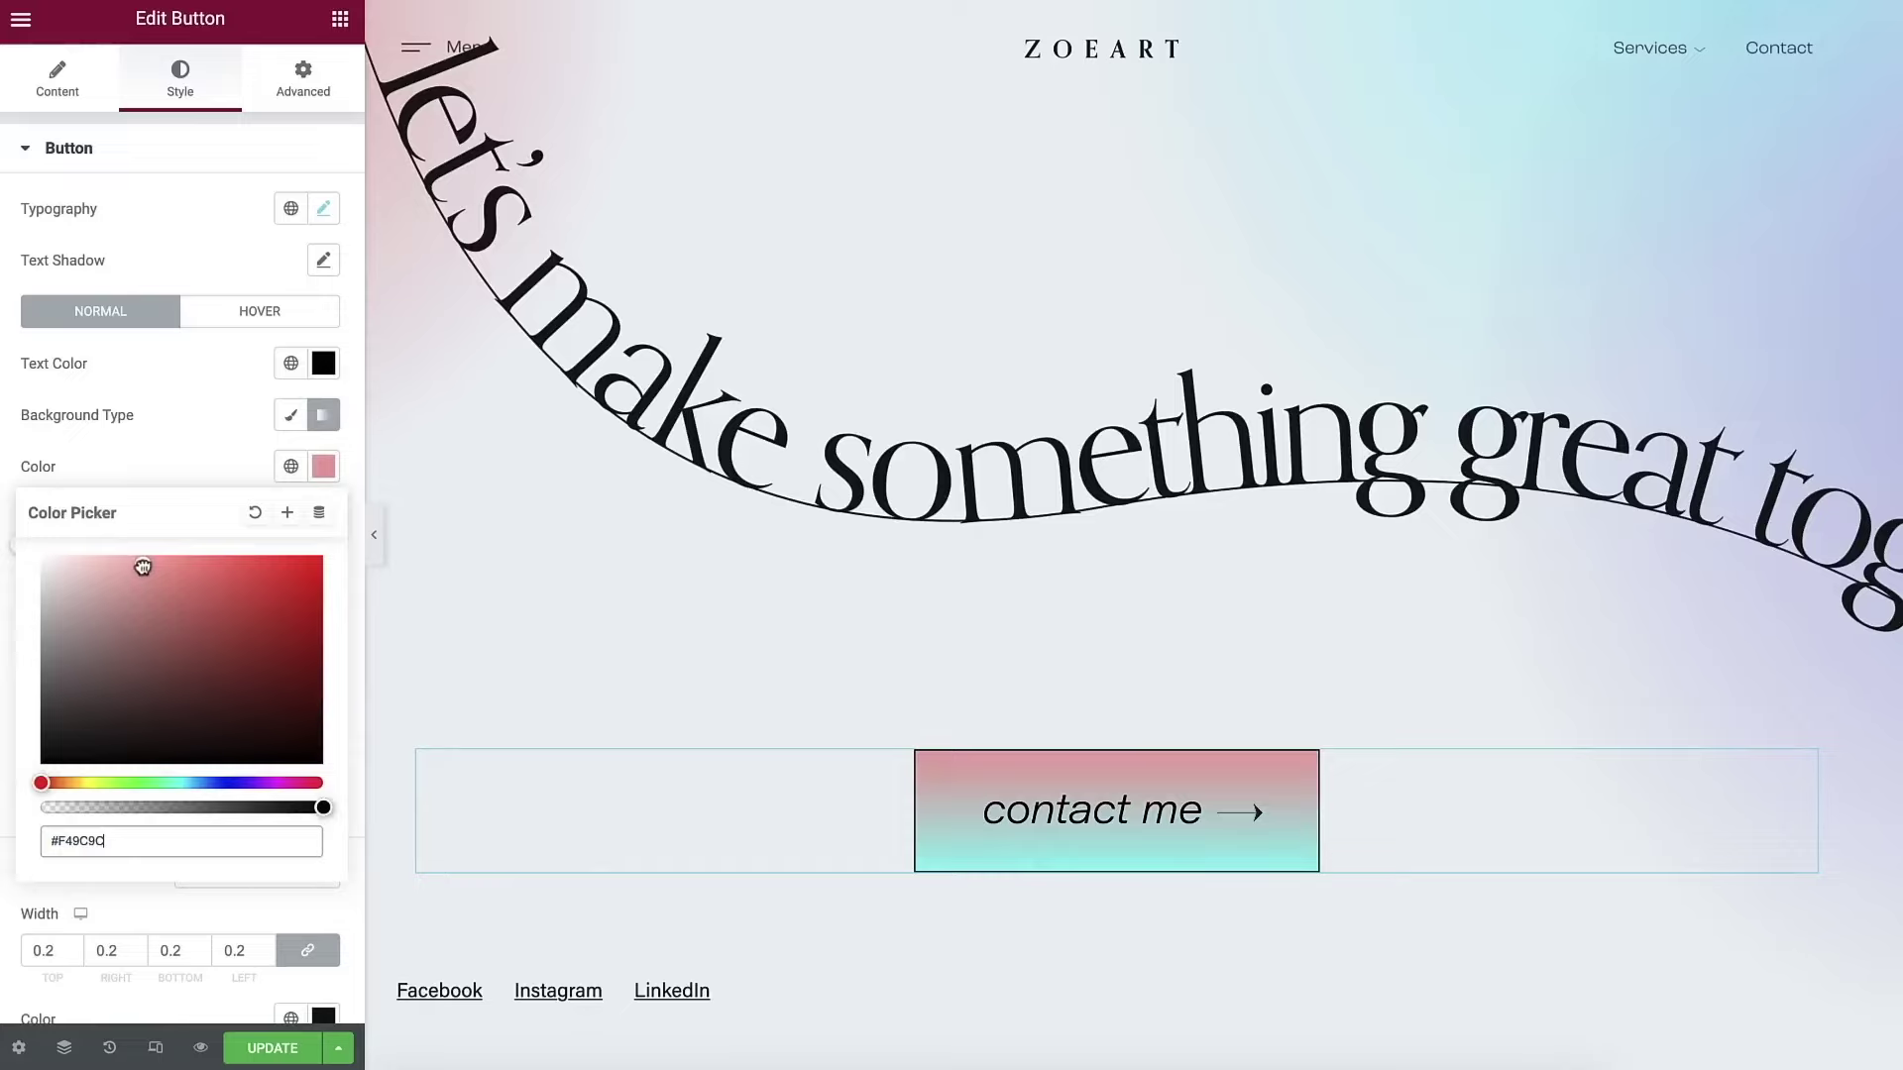
pyautogui.moveTo(47, 785); pyautogui.dragTo(229, 783)
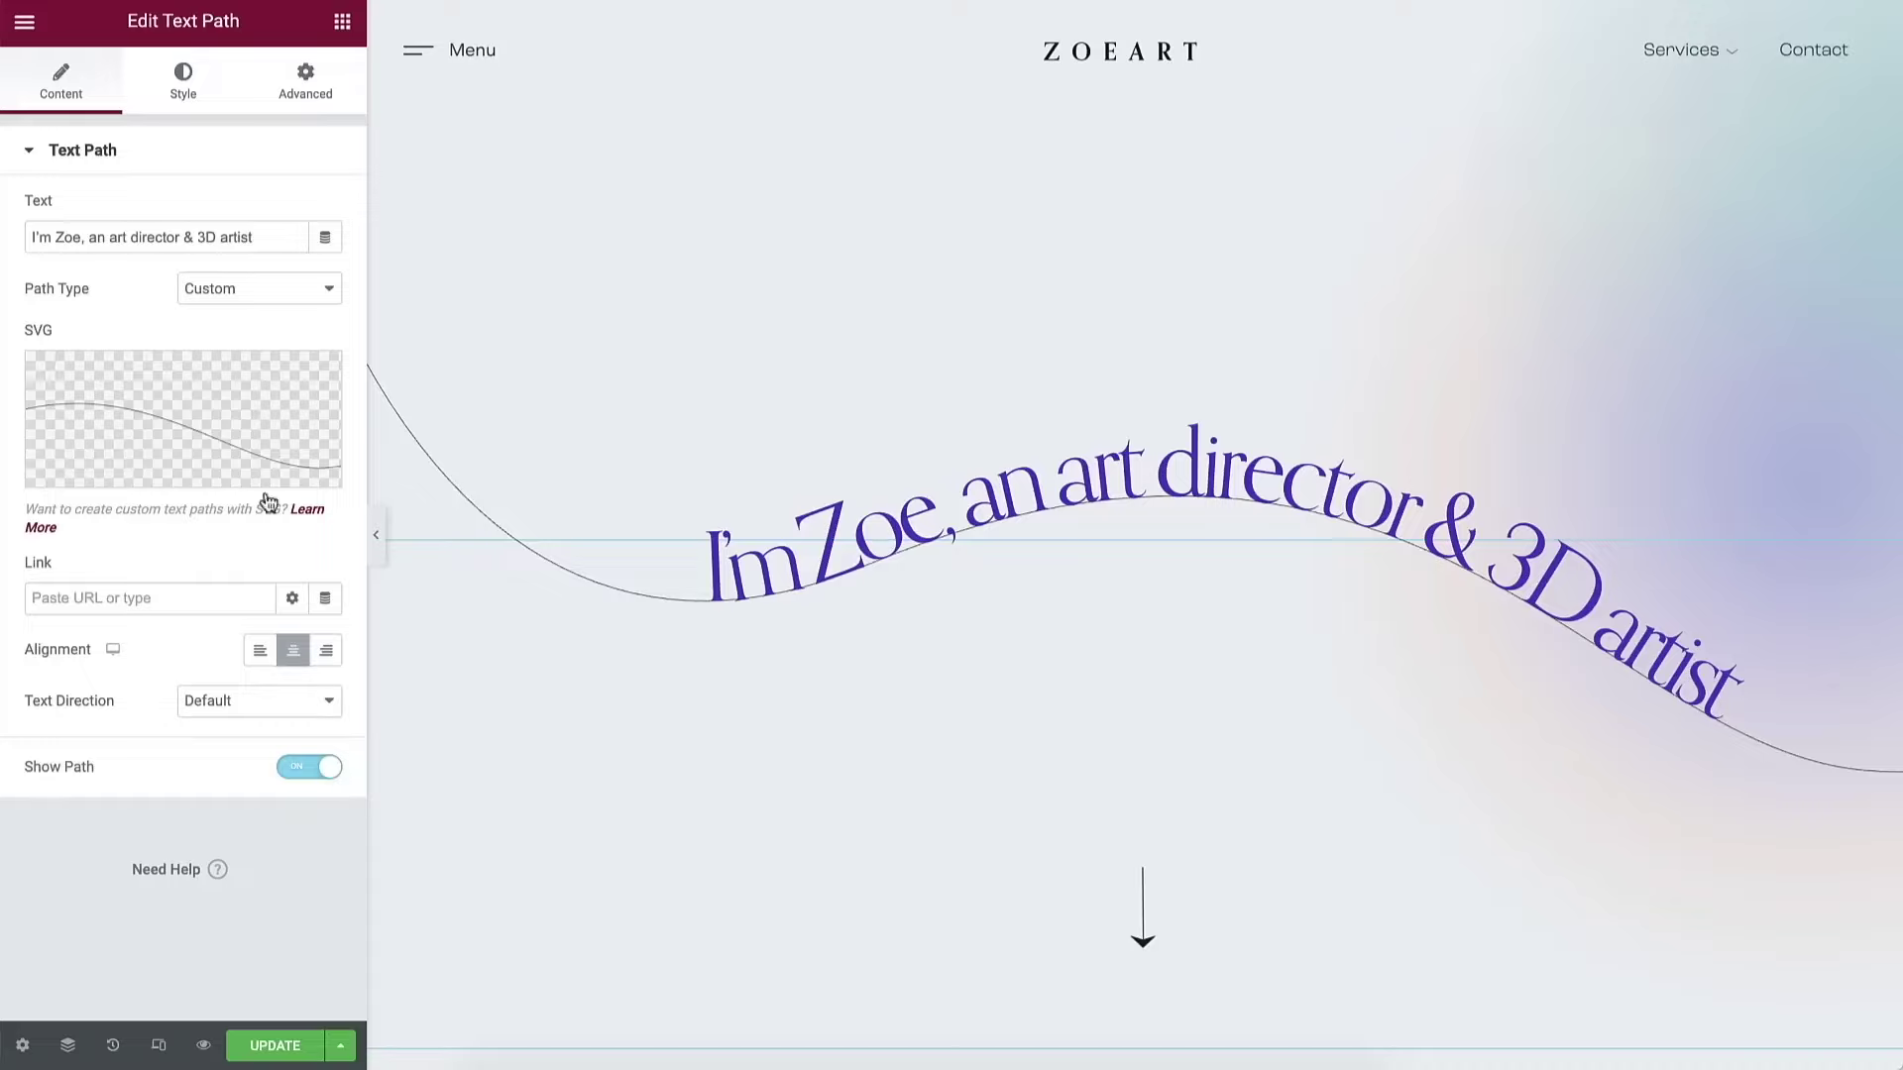
# - Style the curved text with size 90, starting point 25 and colour #04010B
pyautogui.click(182, 87)
pyautogui.moveTo(169, 243); pyautogui.dragTo(251, 250)
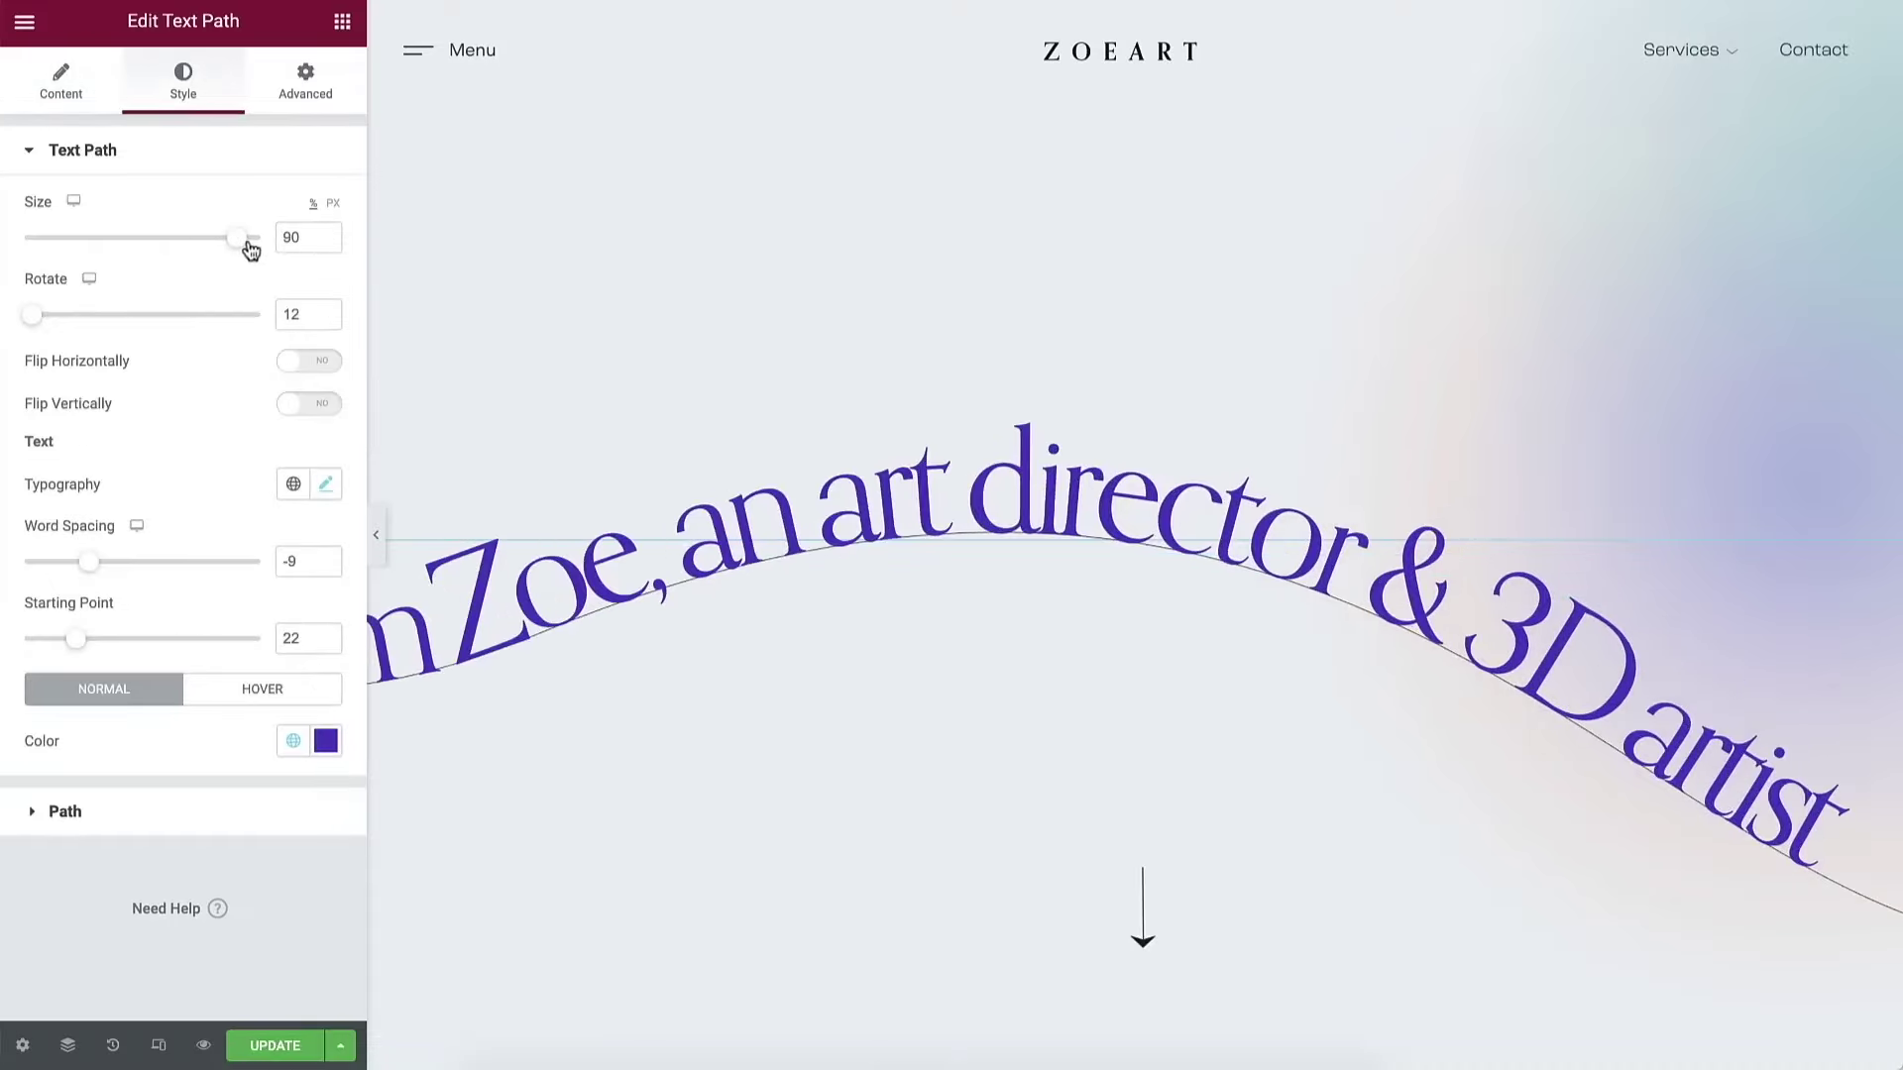
pyautogui.moveTo(79, 646); pyautogui.dragTo(84, 645)
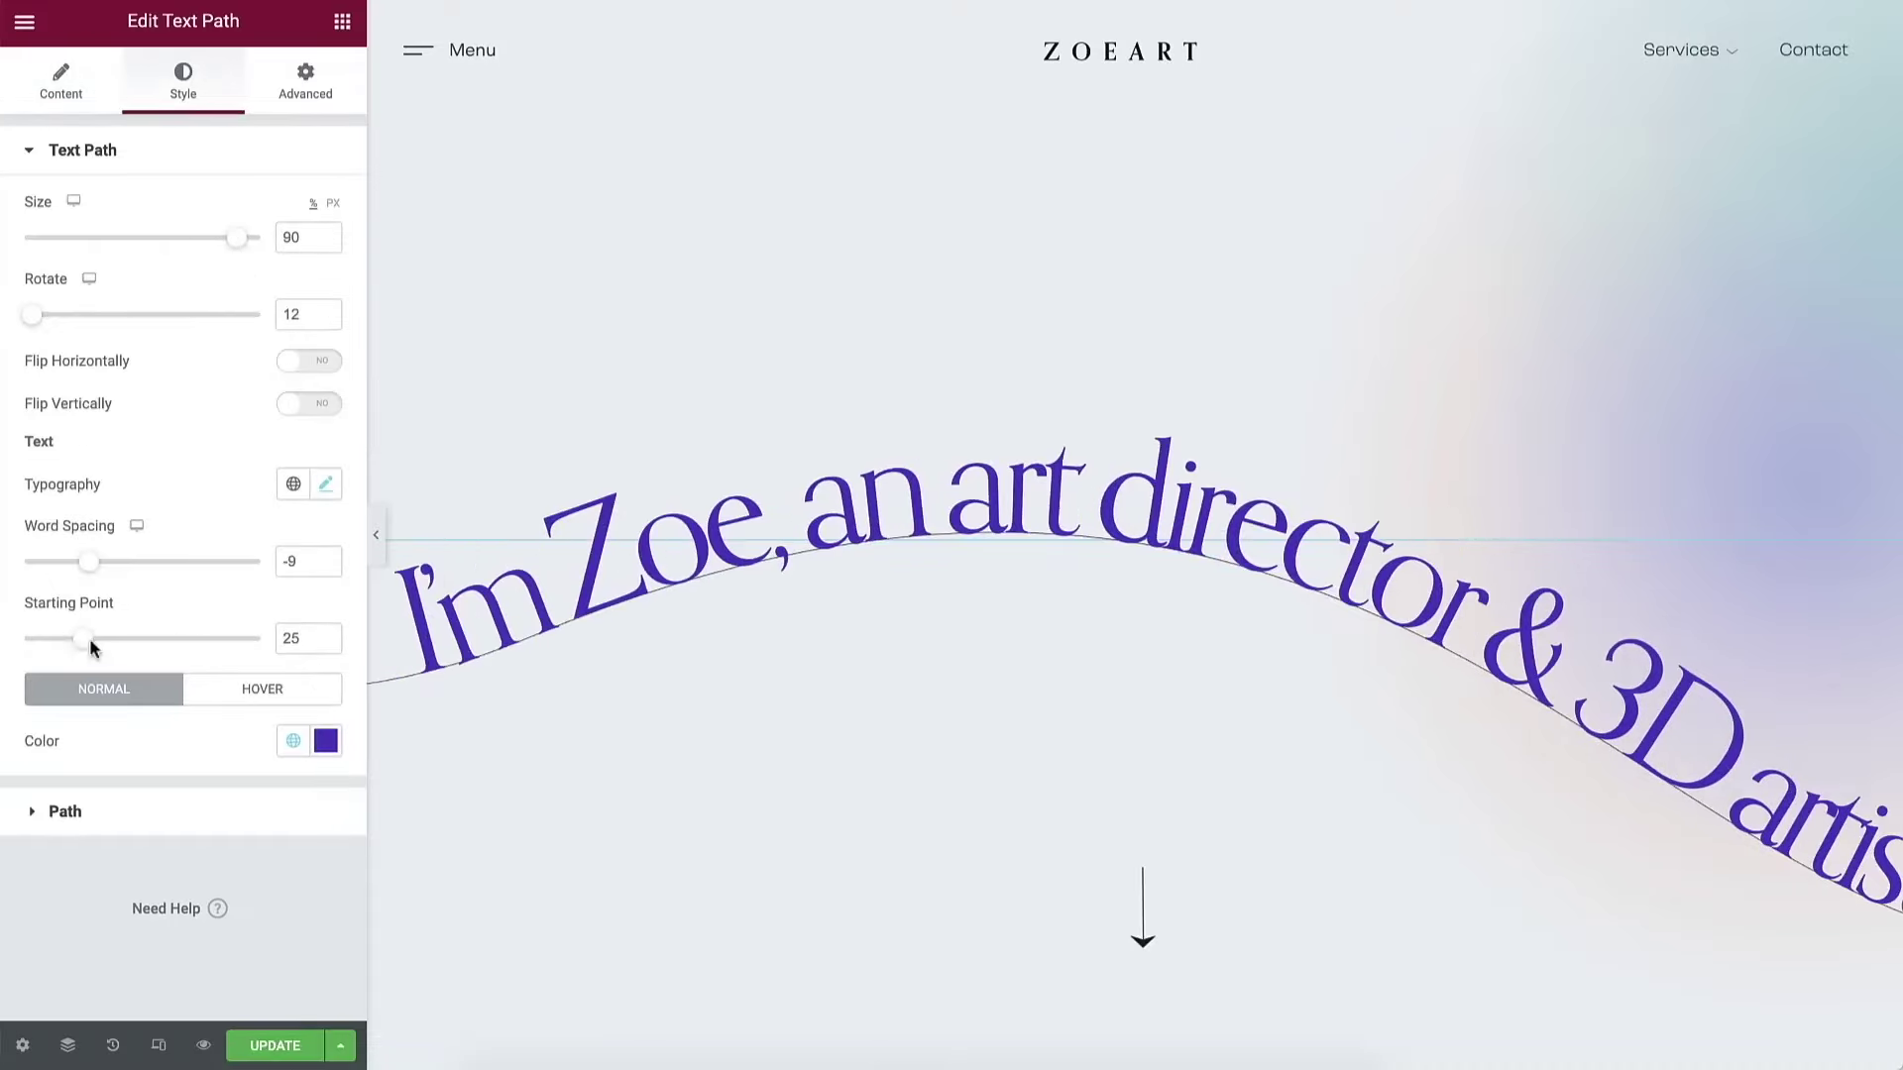
pyautogui.click(325, 740)
pyautogui.click(300, 593)
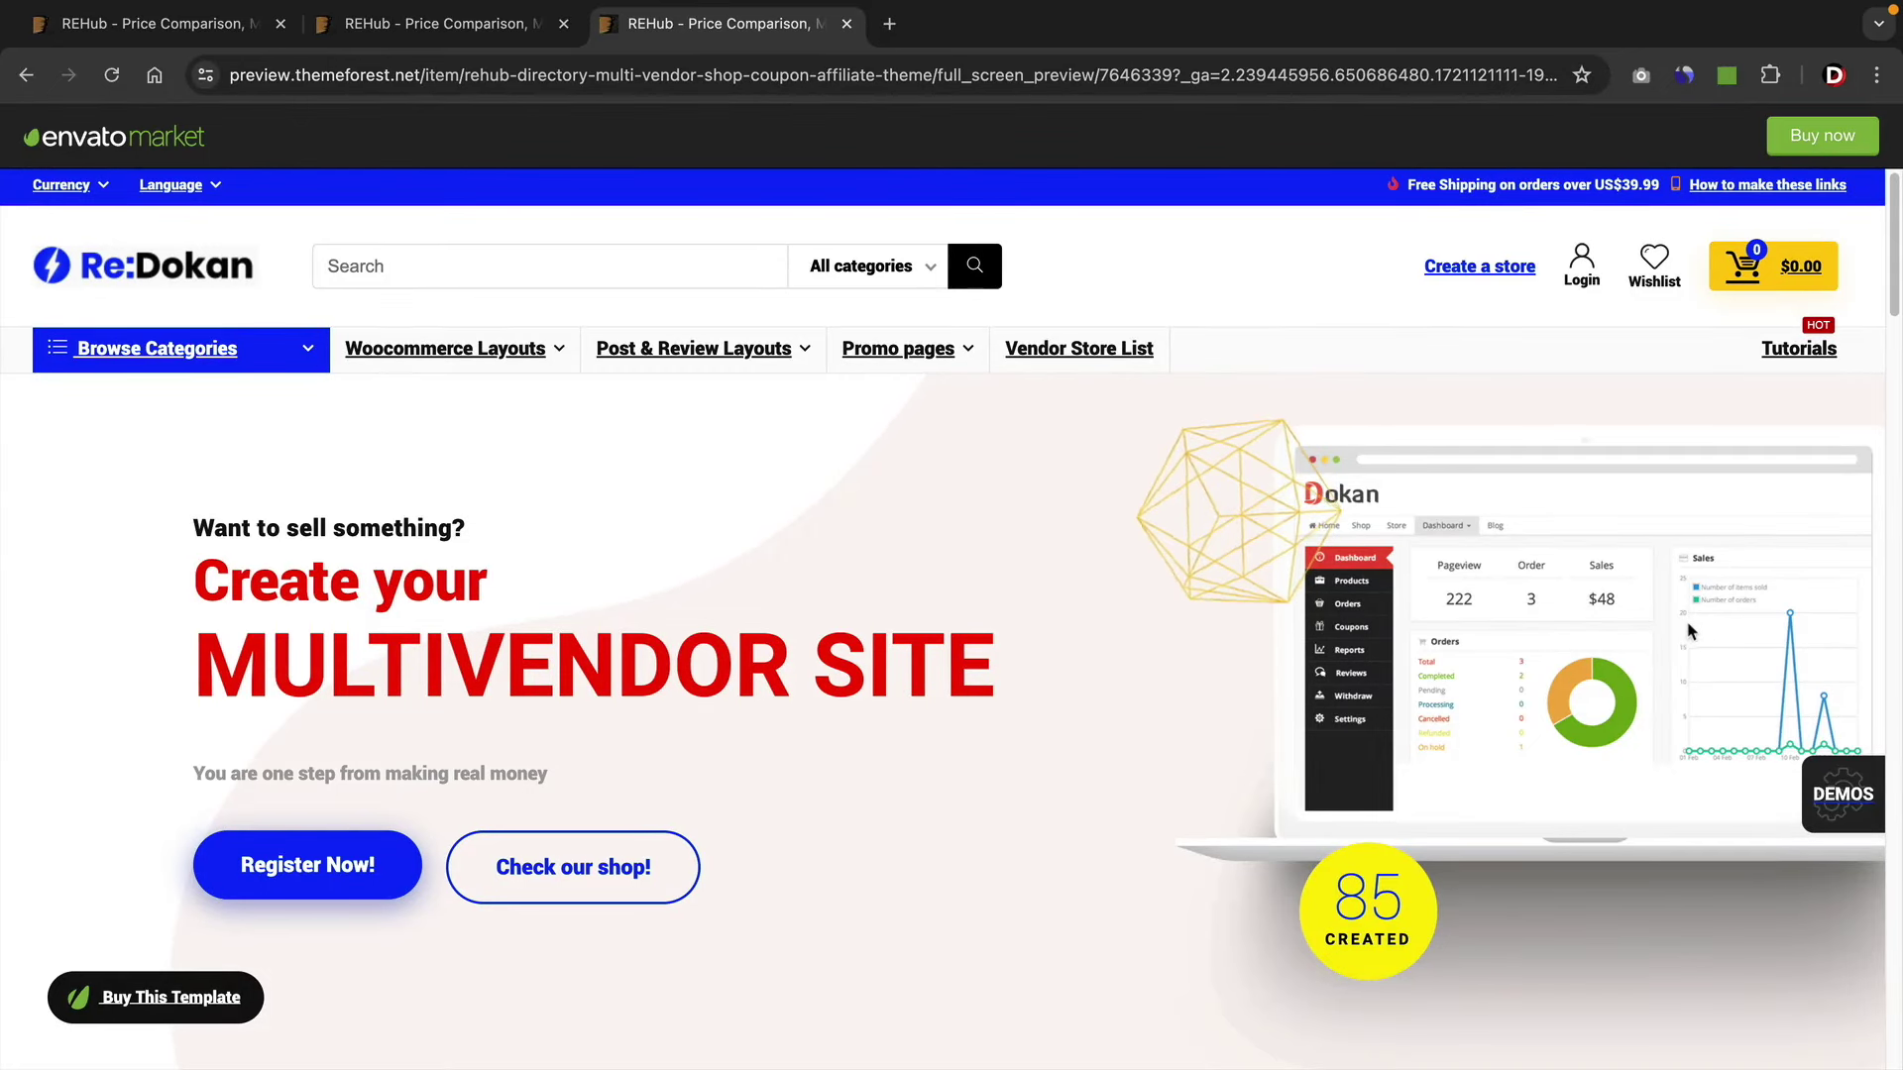
pyautogui.scroll(-1, 1706, 698)
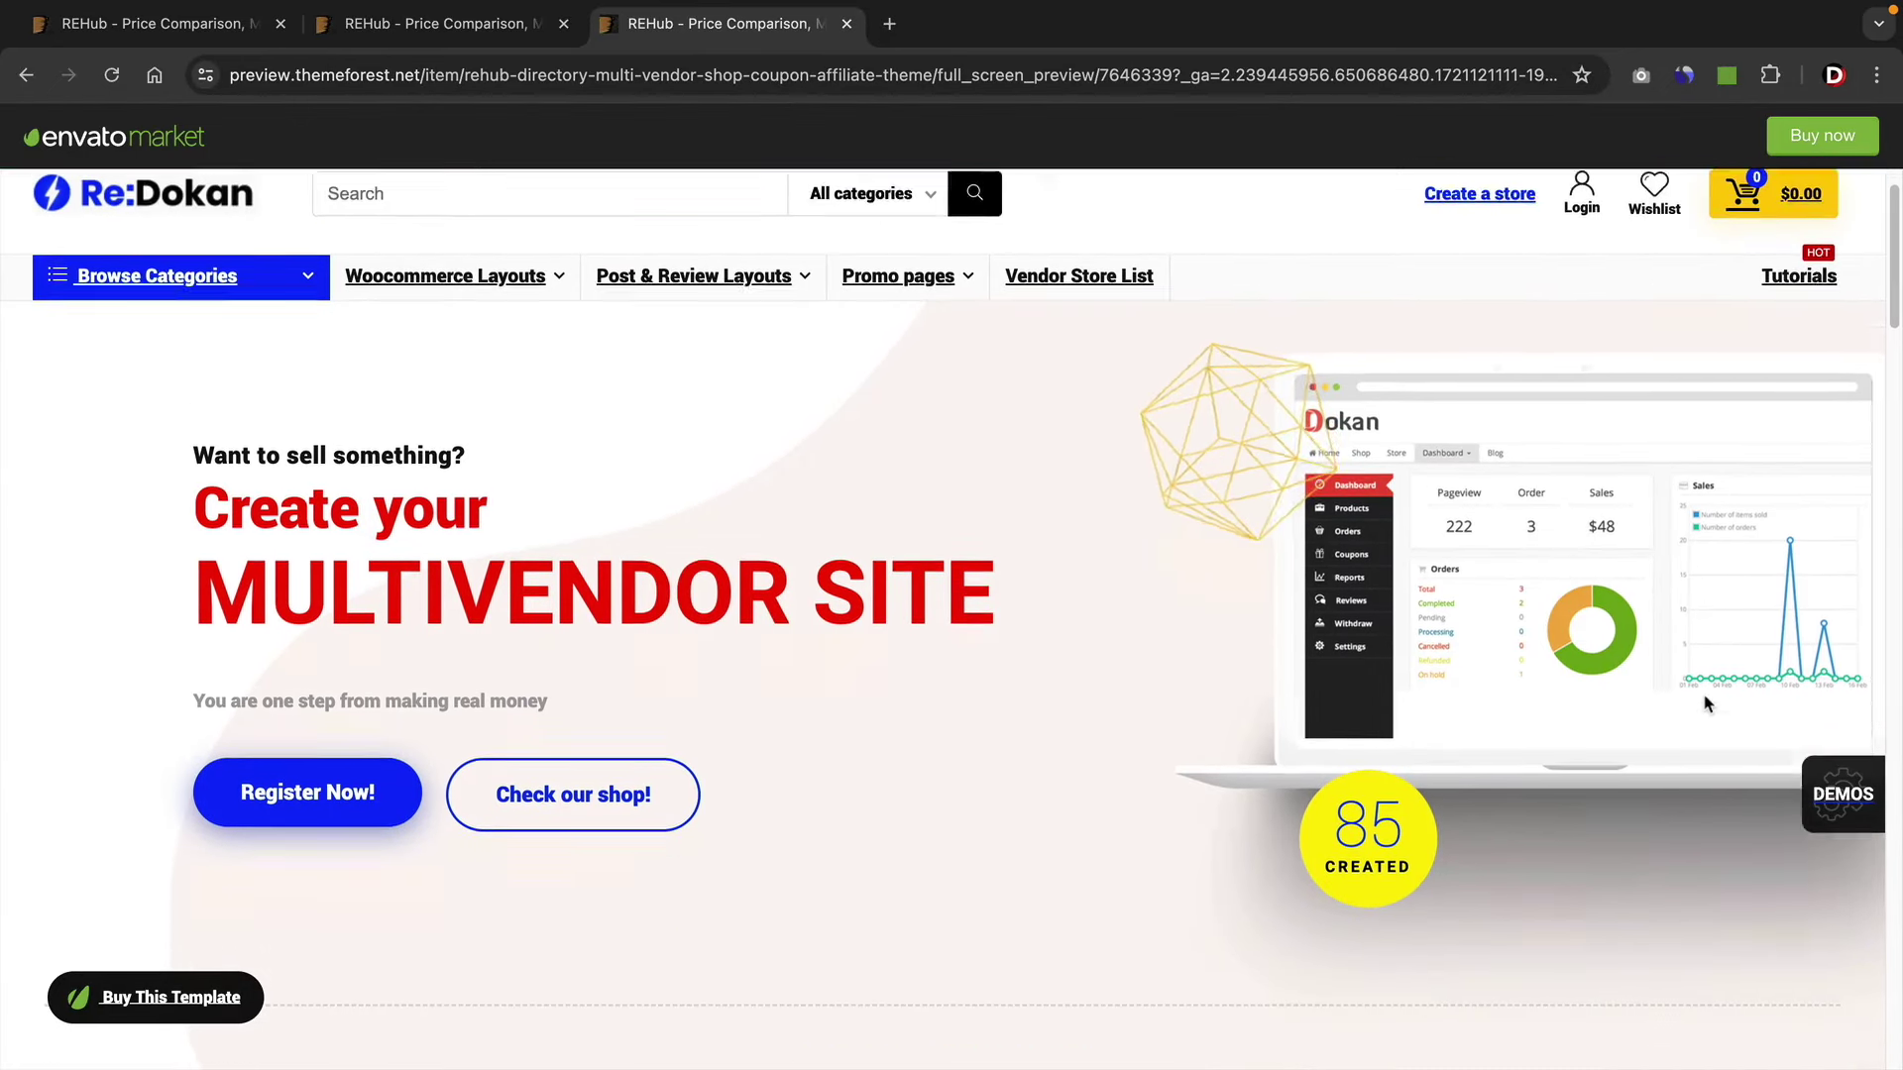
pyautogui.scroll(-10, 1706, 705)
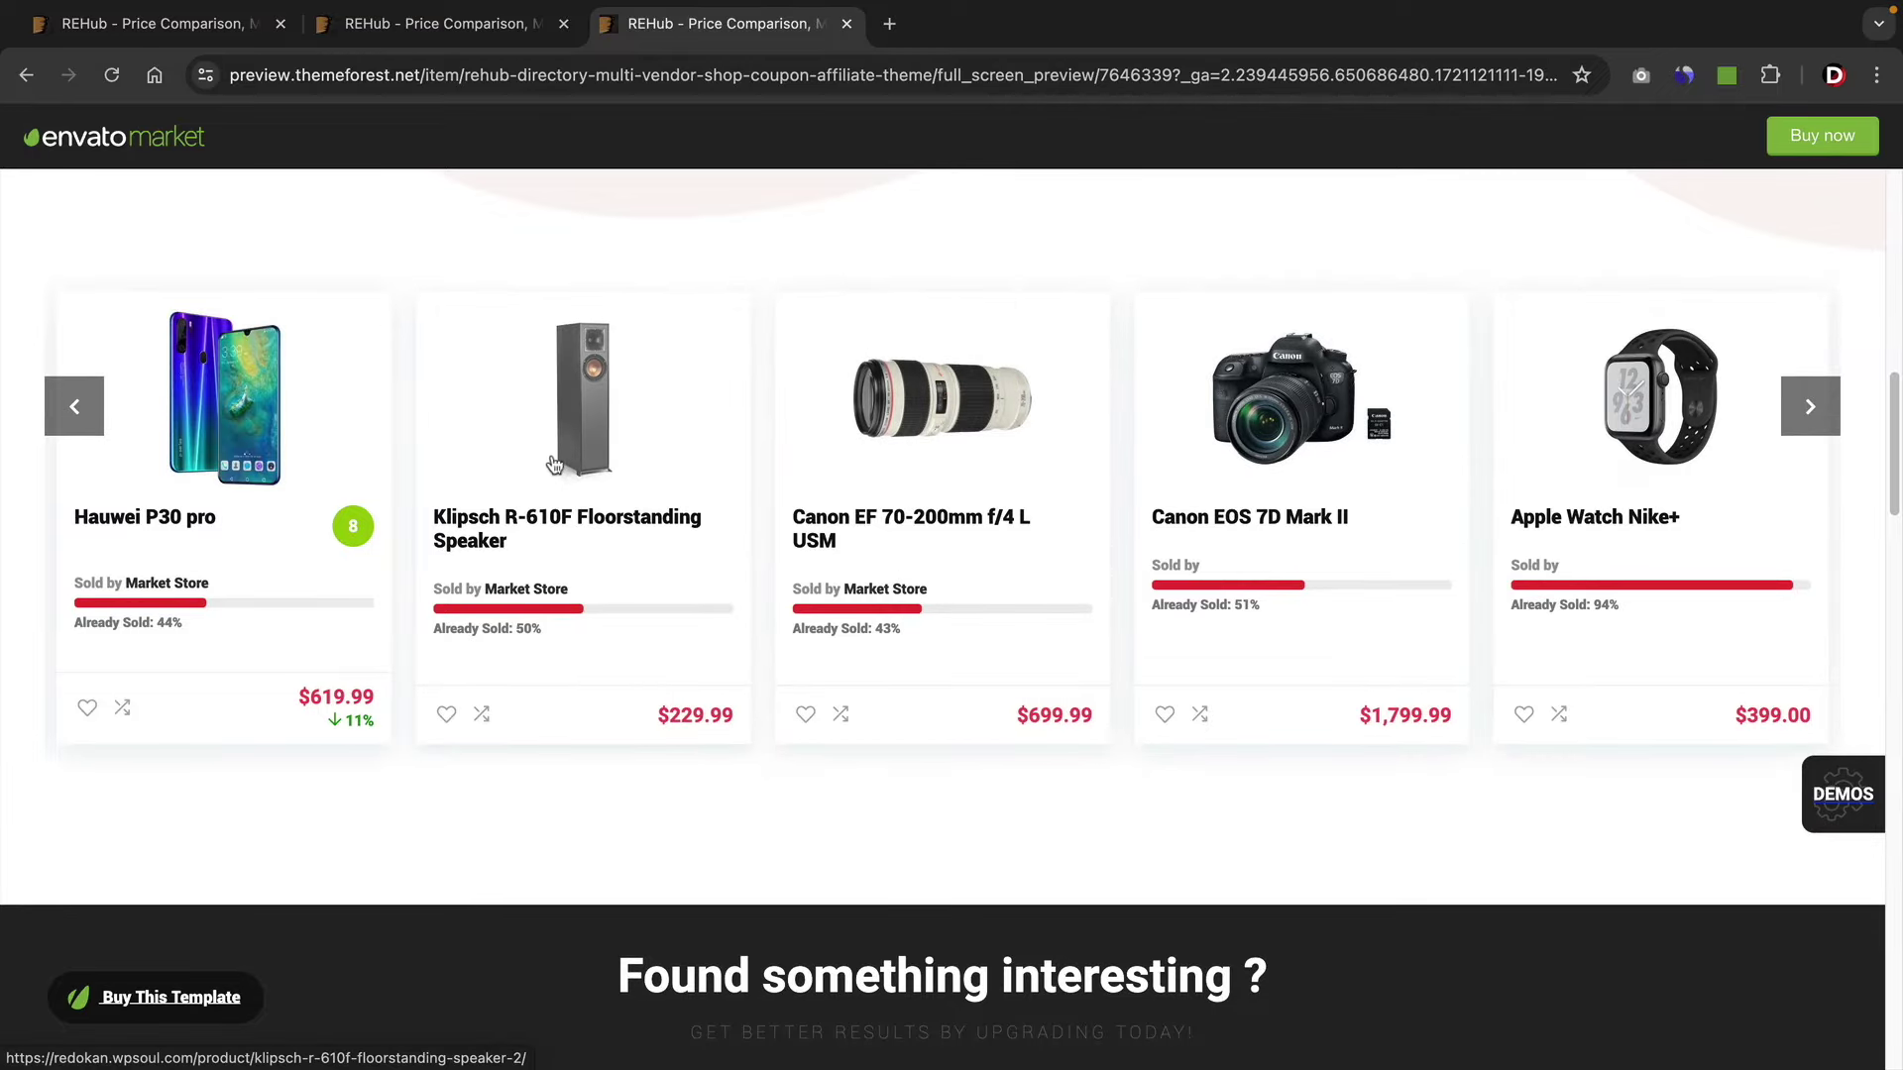
pyautogui.scroll(-8, 560, 486)
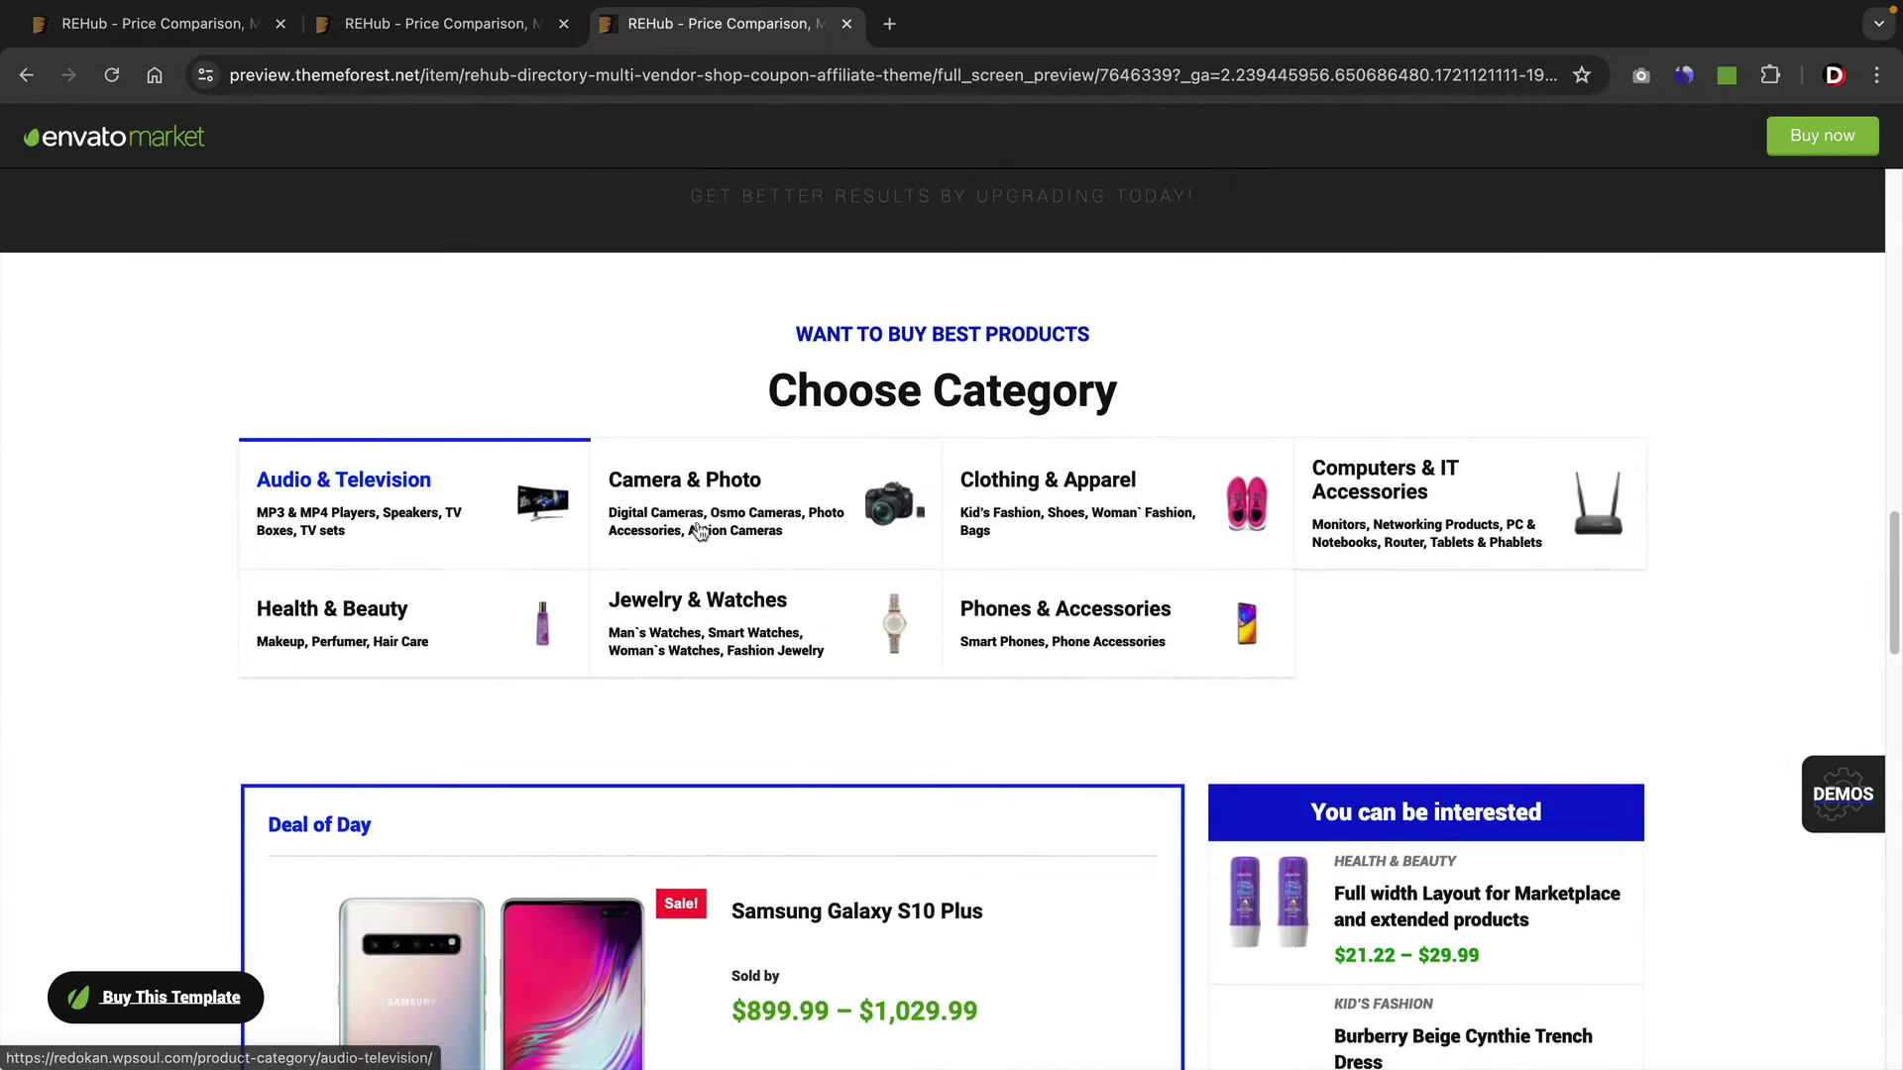
pyautogui.scroll(-5, 1139, 522)
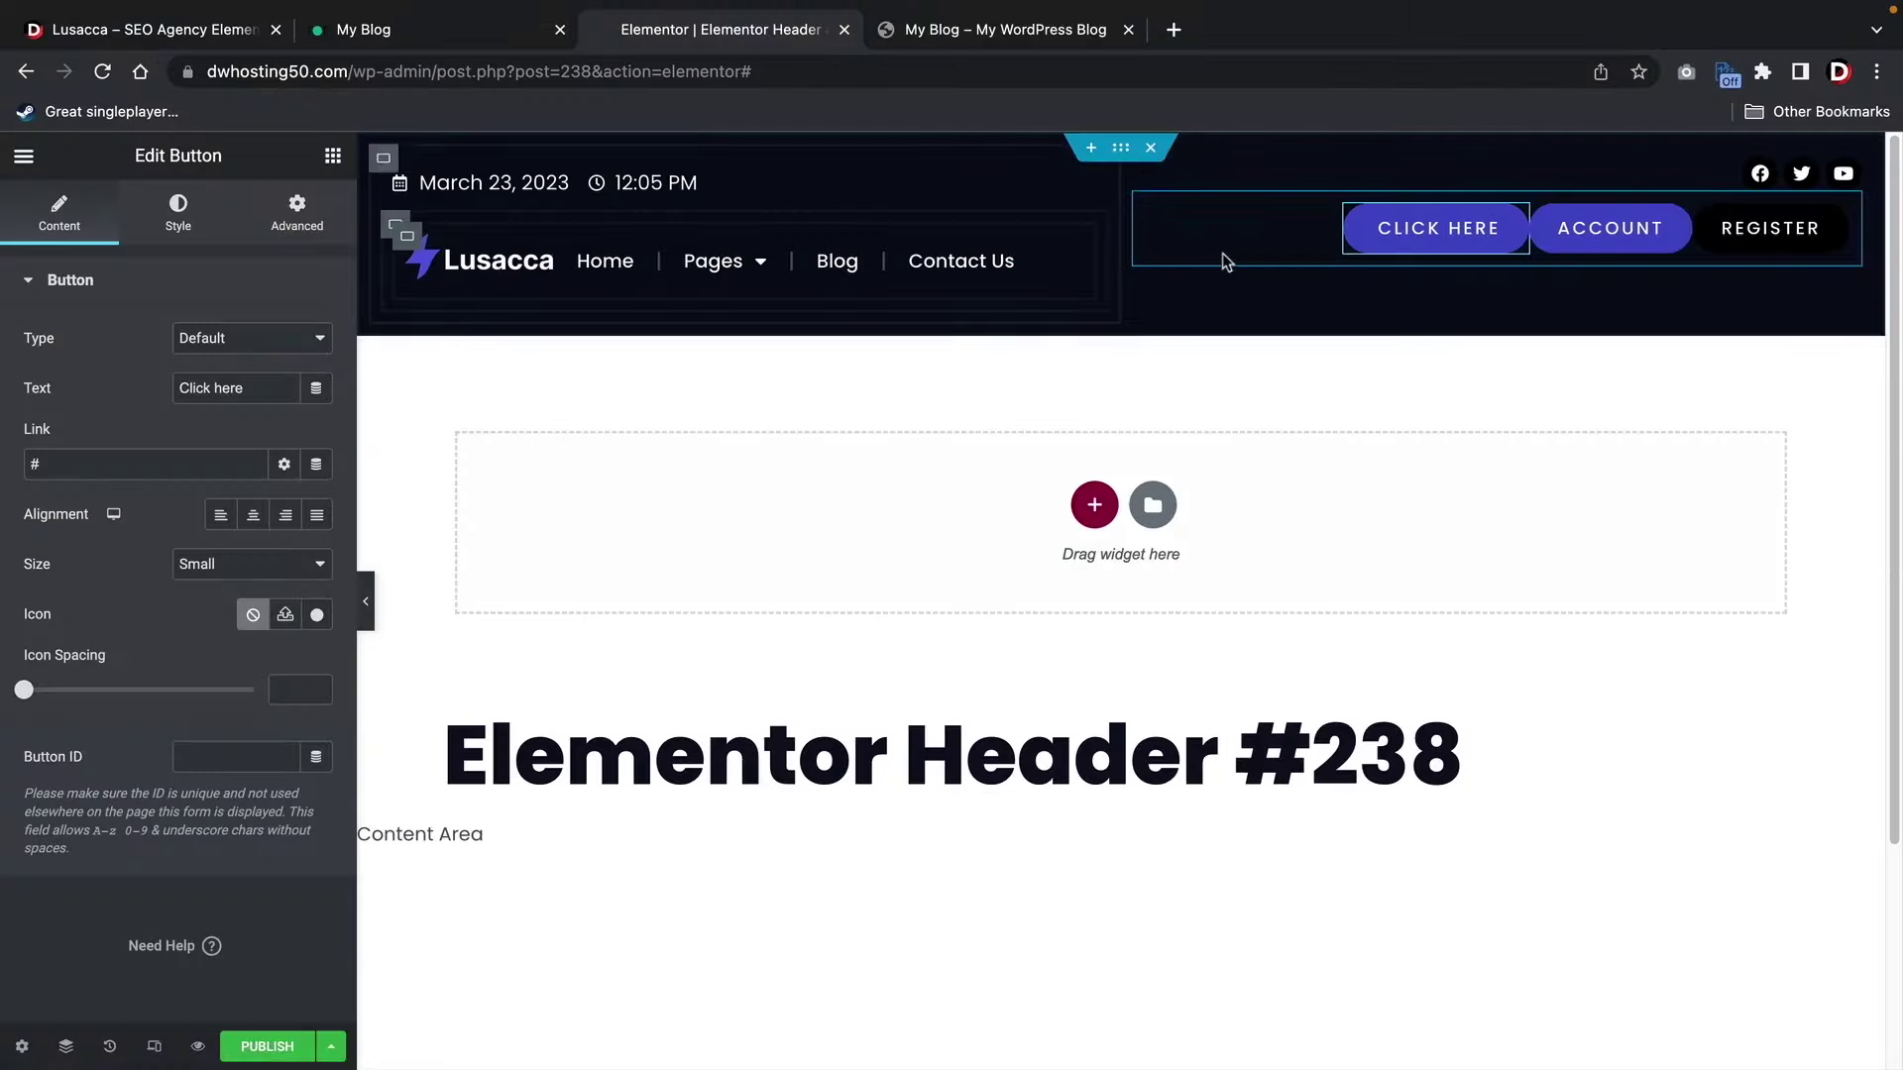
# - Select the header button container and set its element gap to about 49
pyautogui.click(1226, 260)
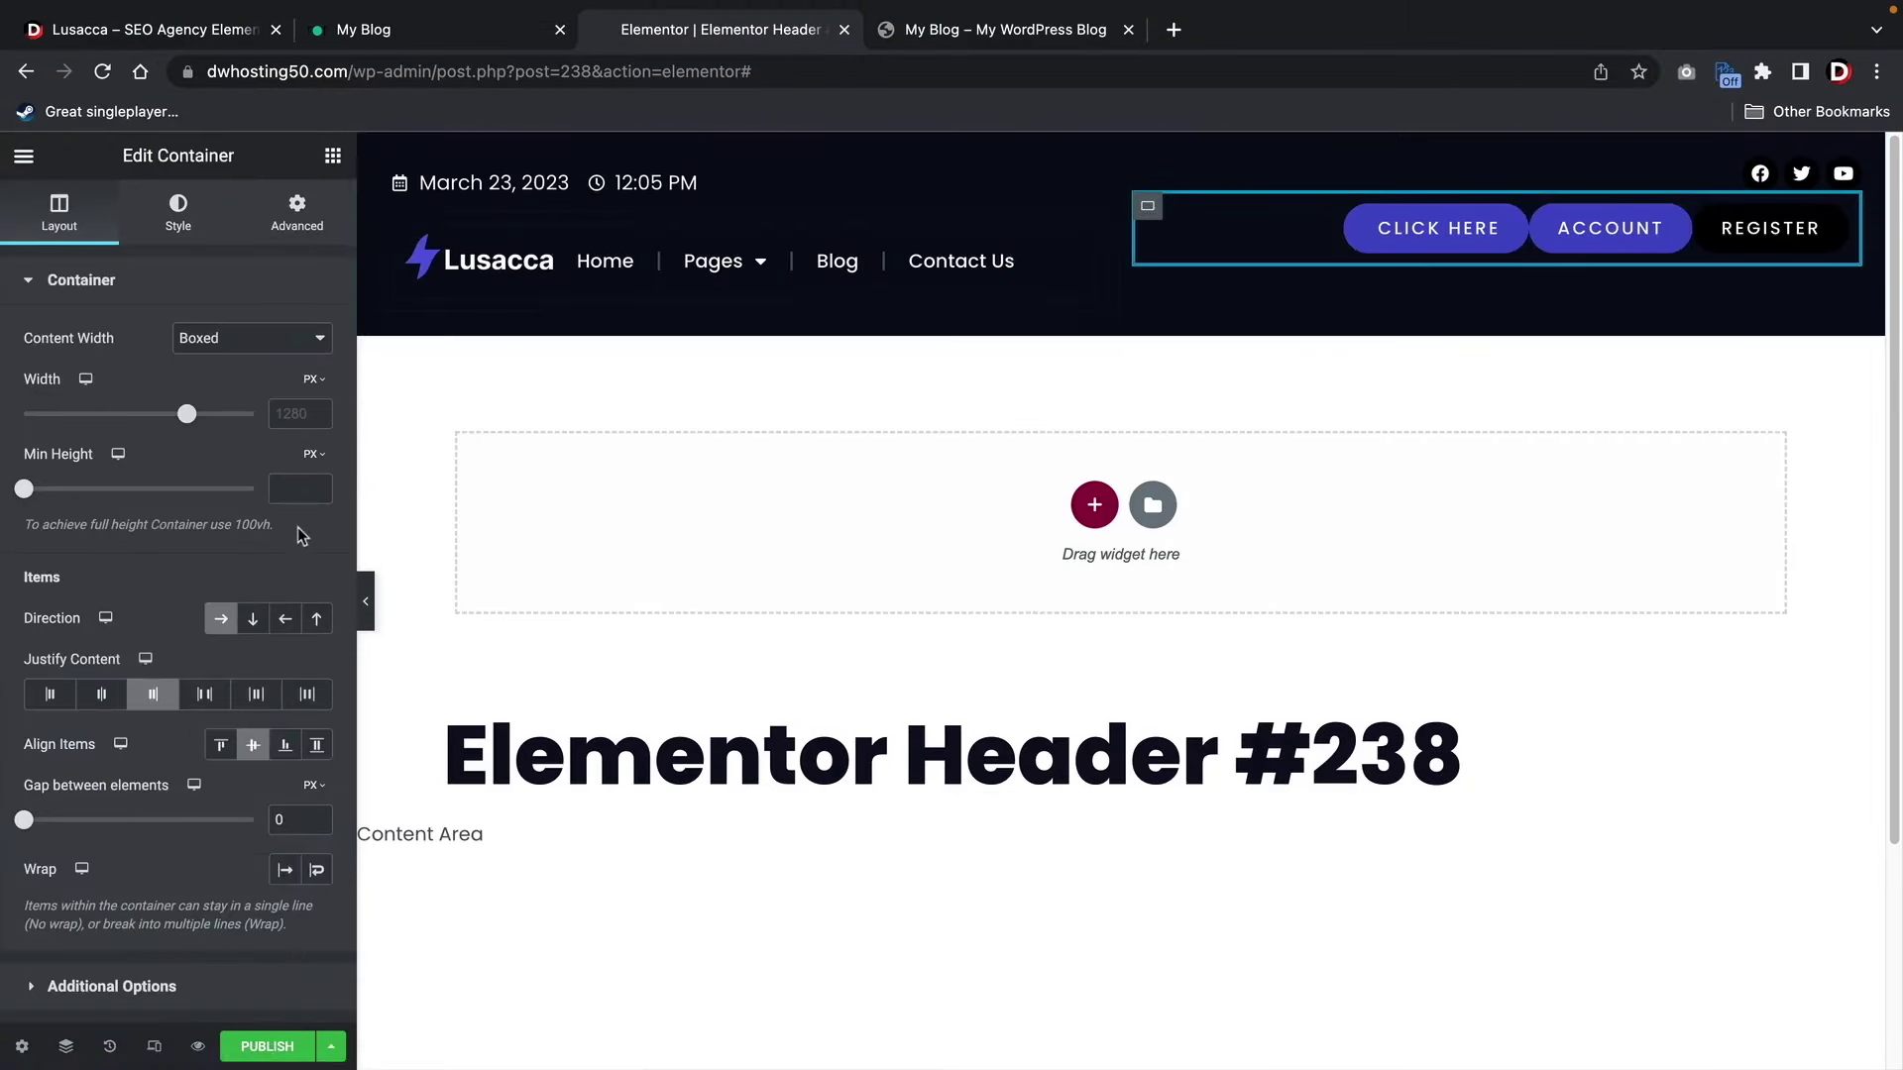
pyautogui.moveTo(24, 821); pyautogui.dragTo(48, 823)
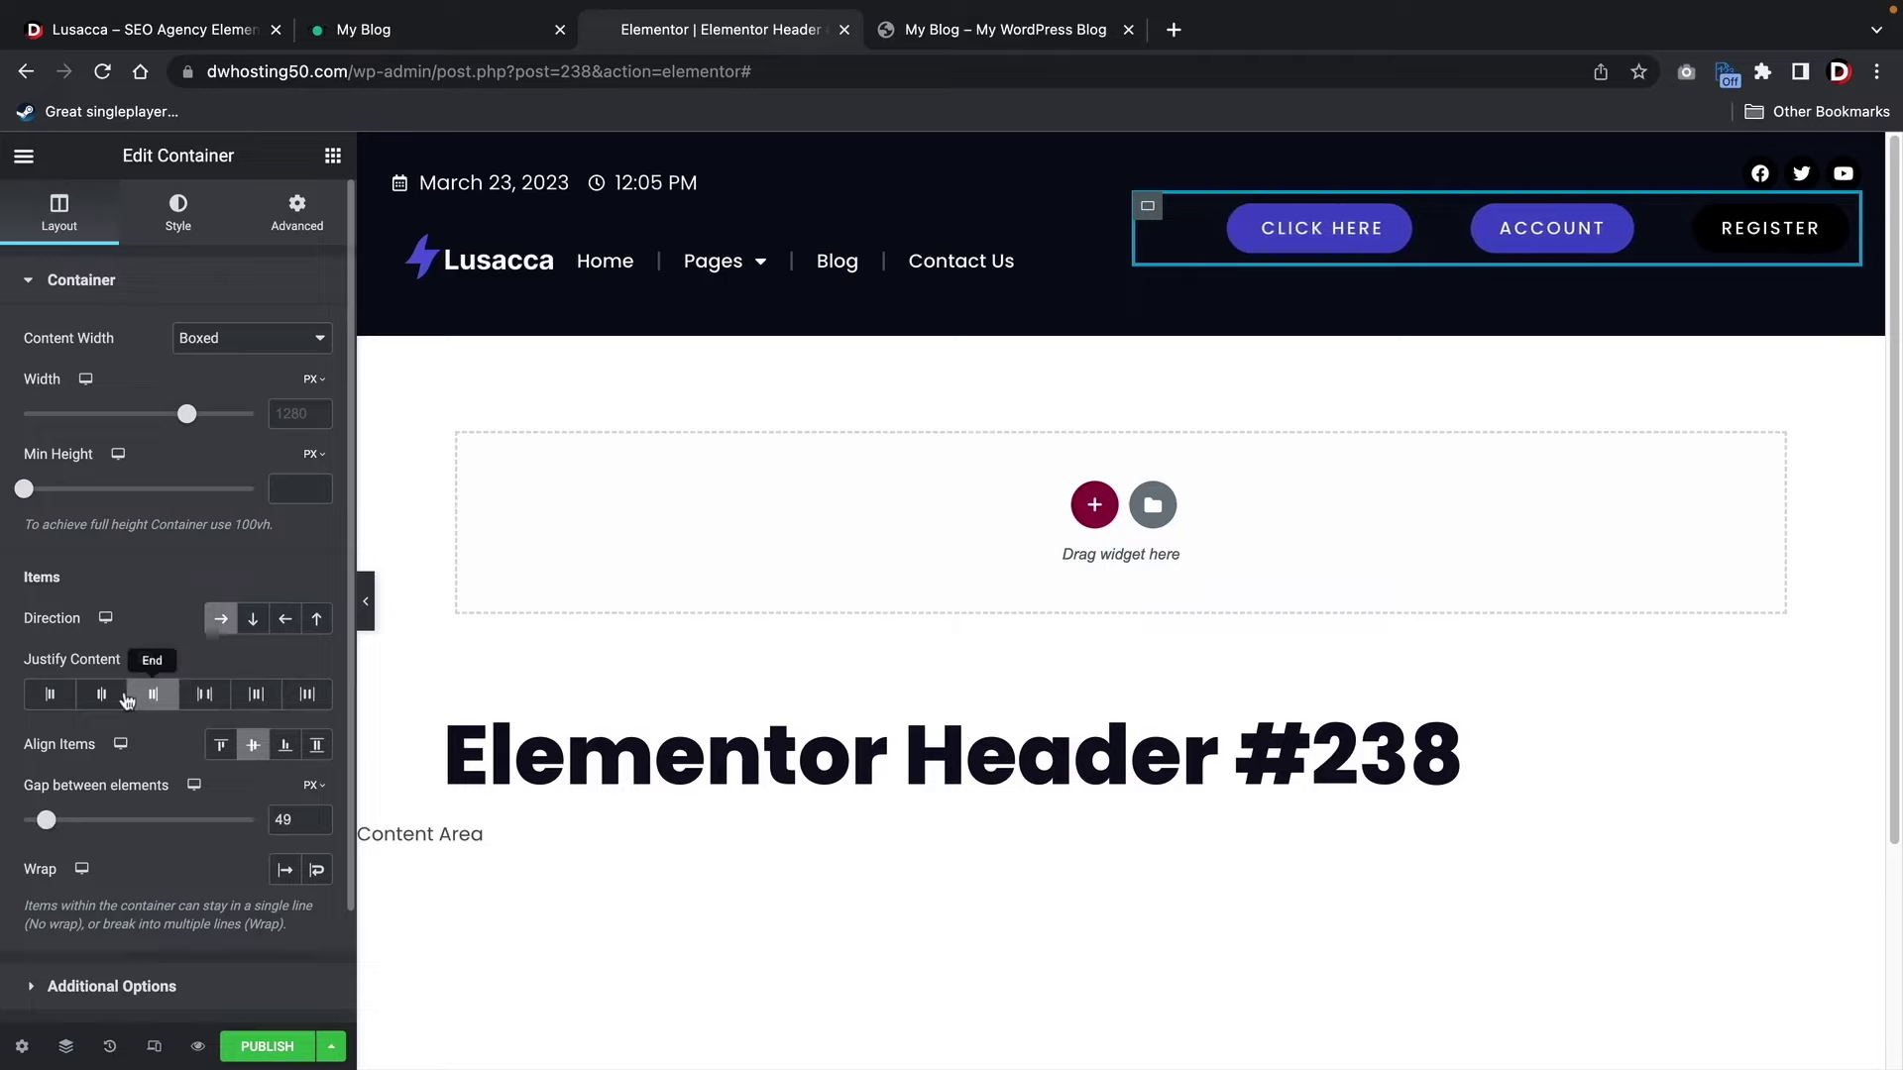
pyautogui.click(254, 621)
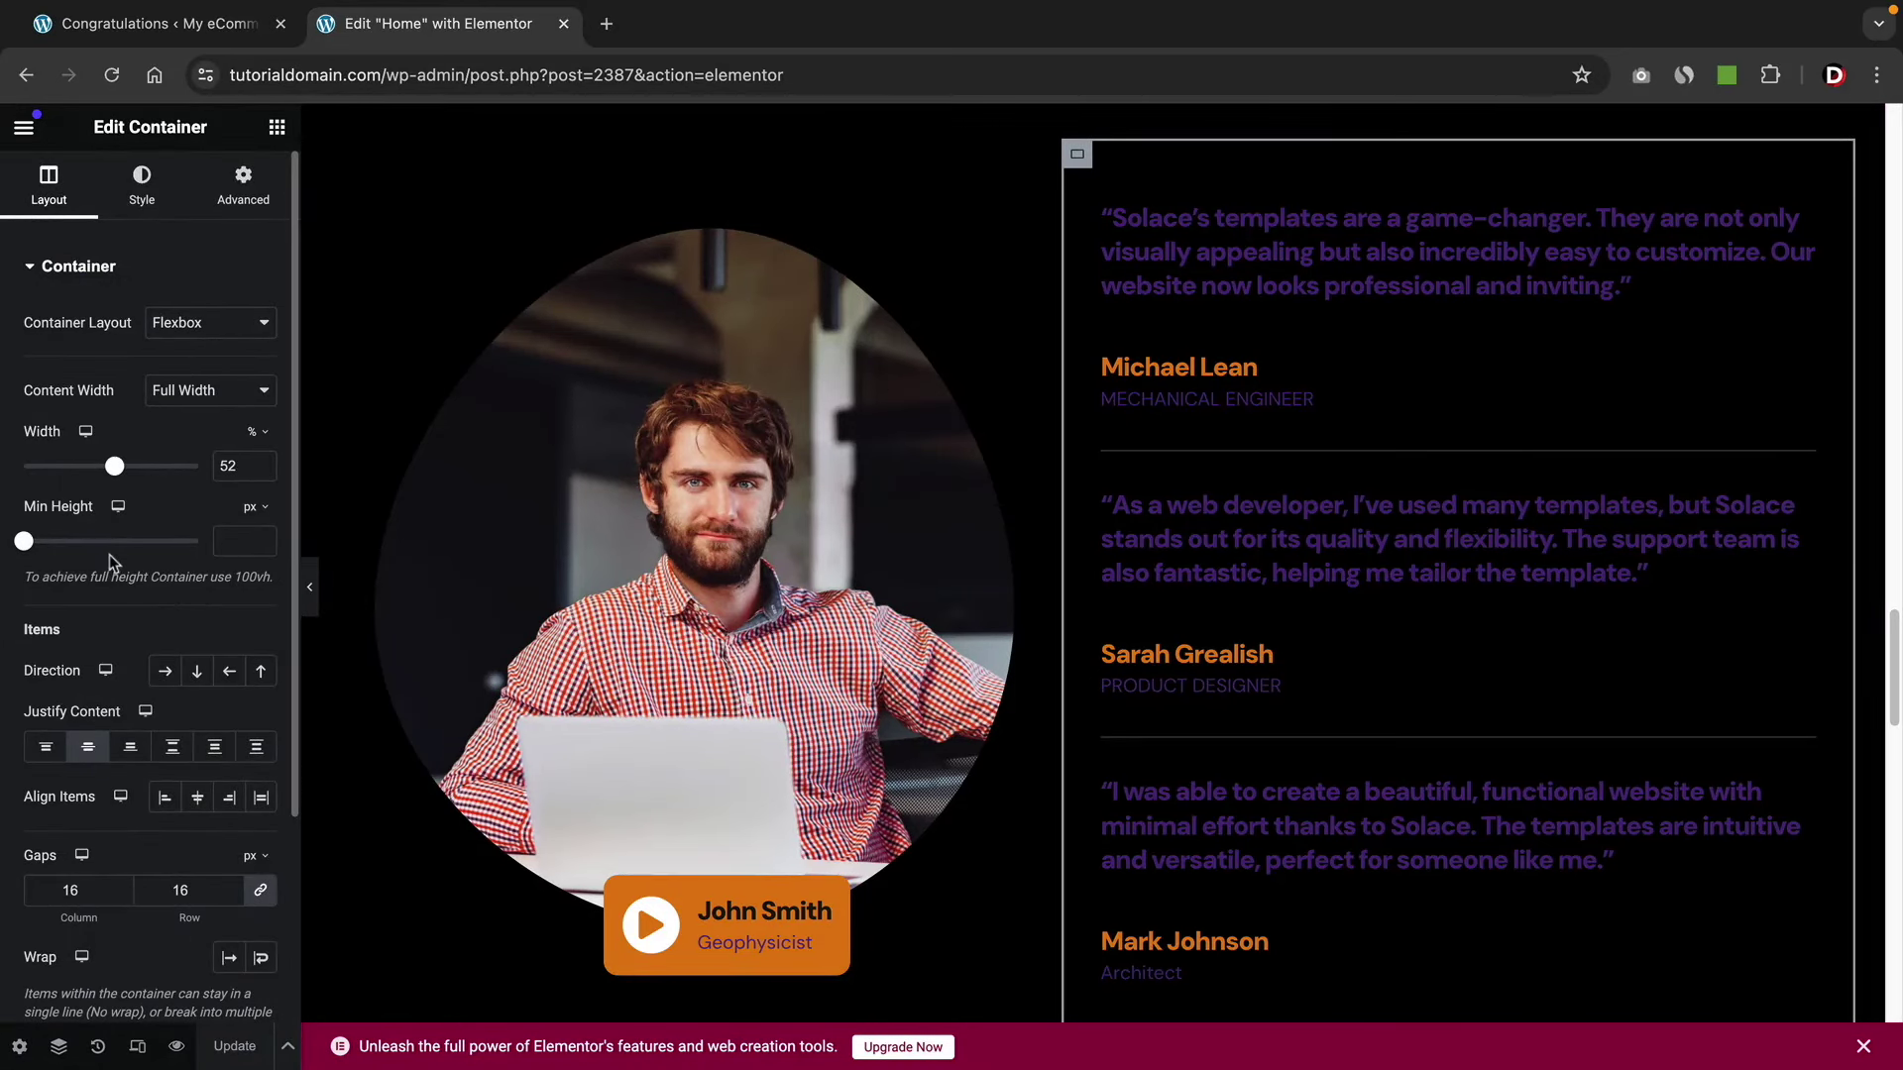
# - Select the portrait image and the second and third testimonial texts further down
pyautogui.scroll(-2, 109, 555)
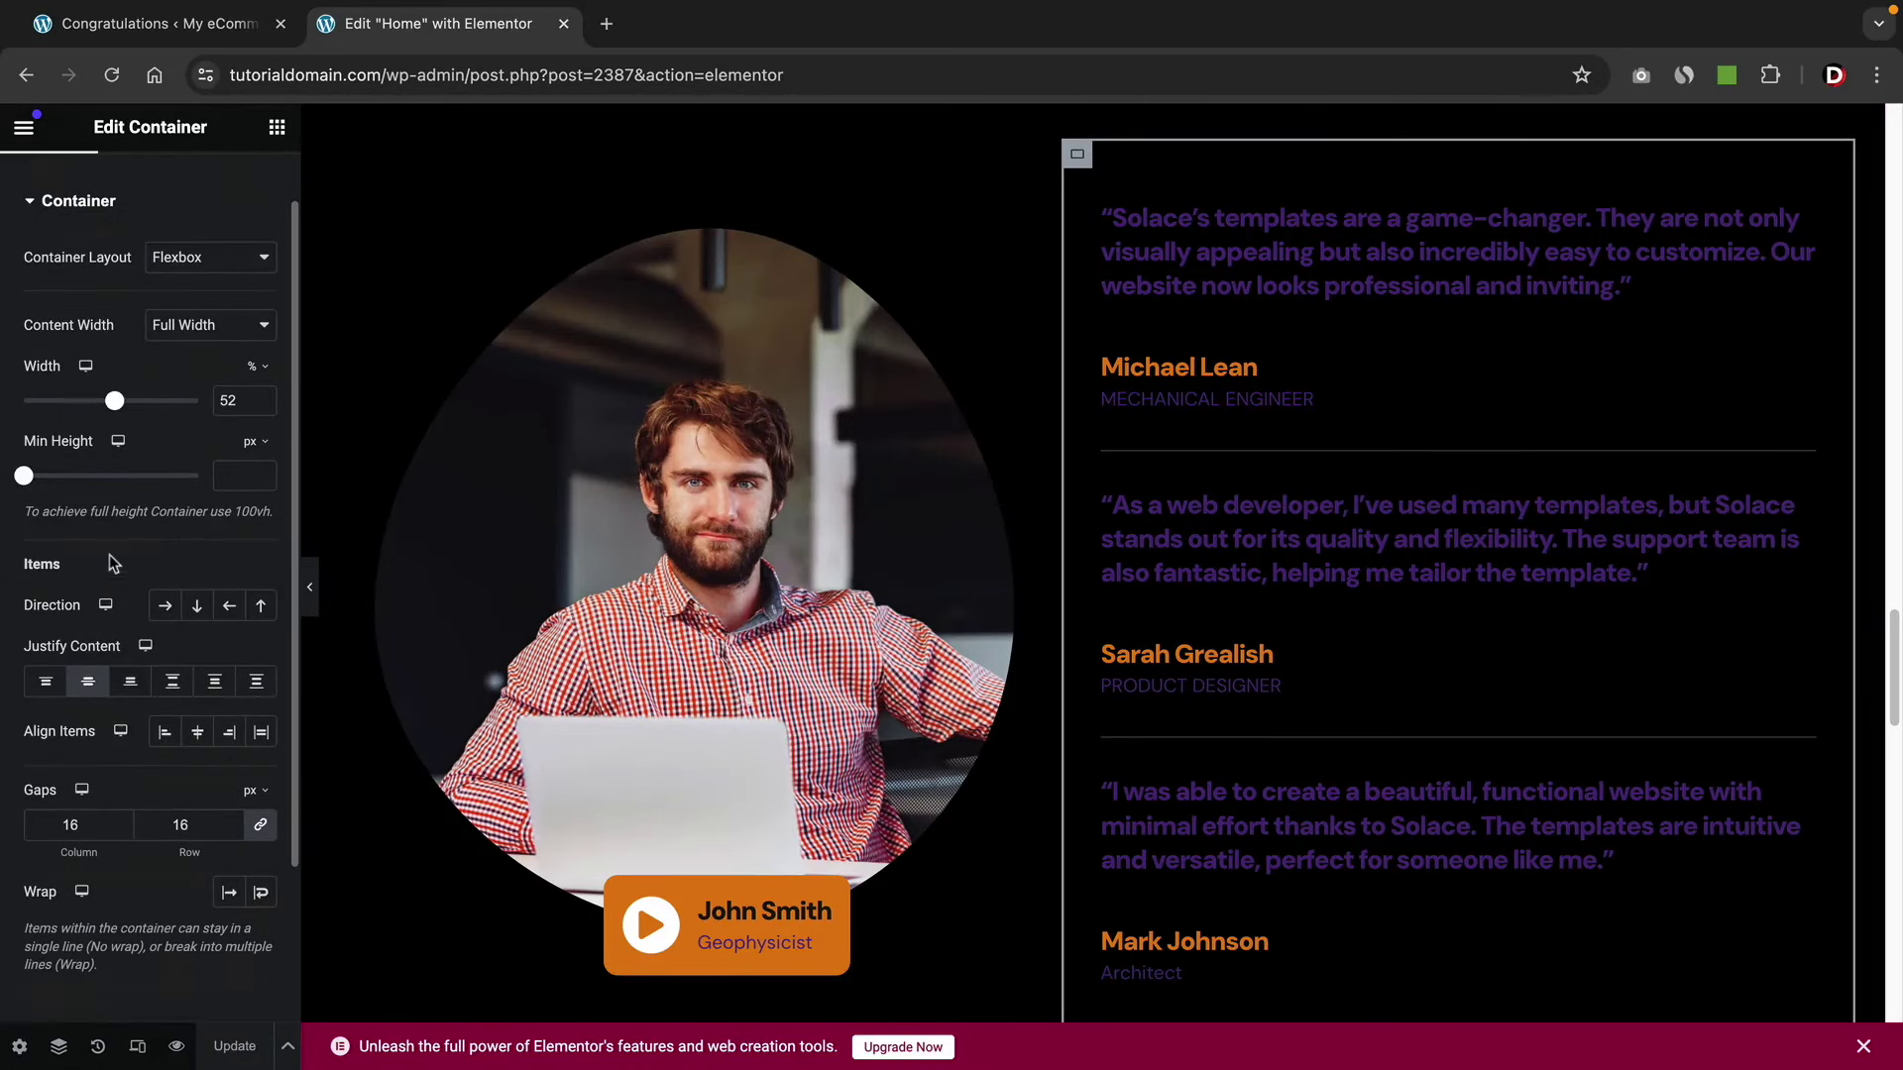
pyautogui.click(821, 551)
pyautogui.click(1139, 544)
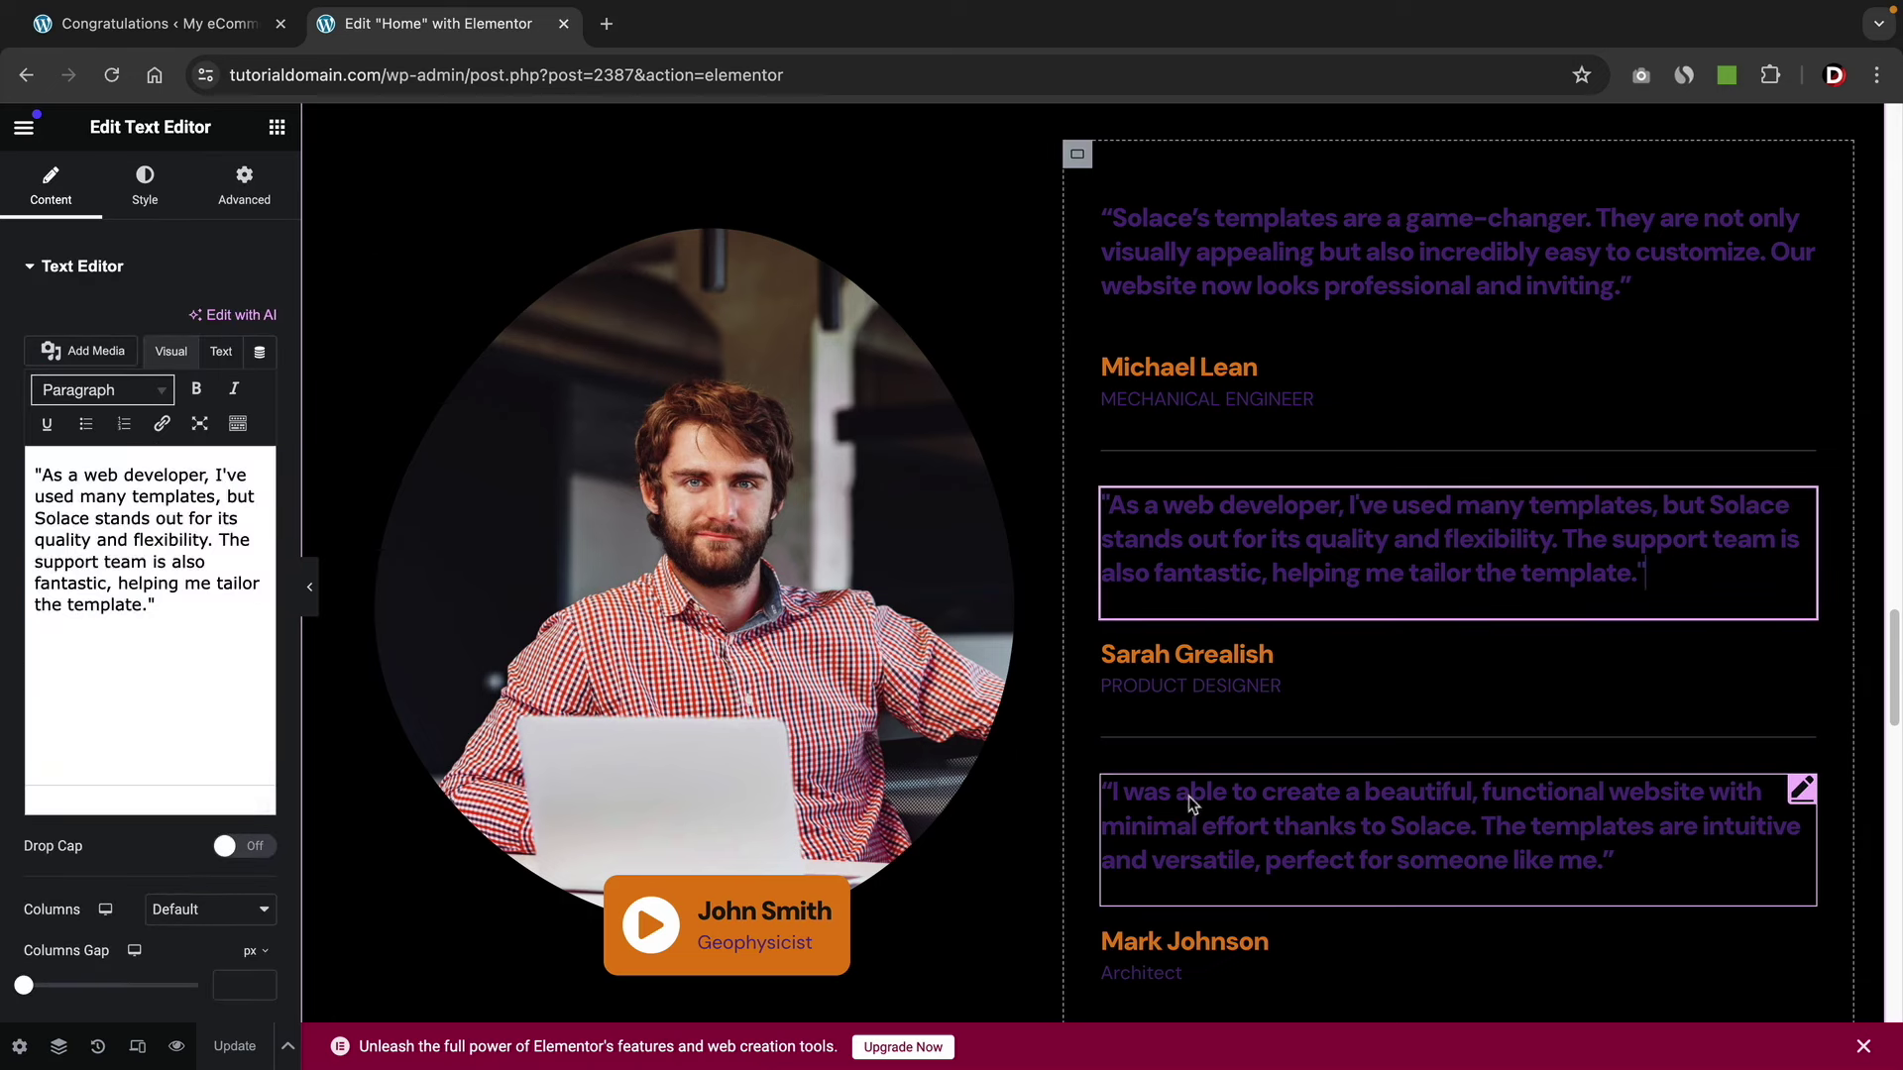
pyautogui.click(1134, 794)
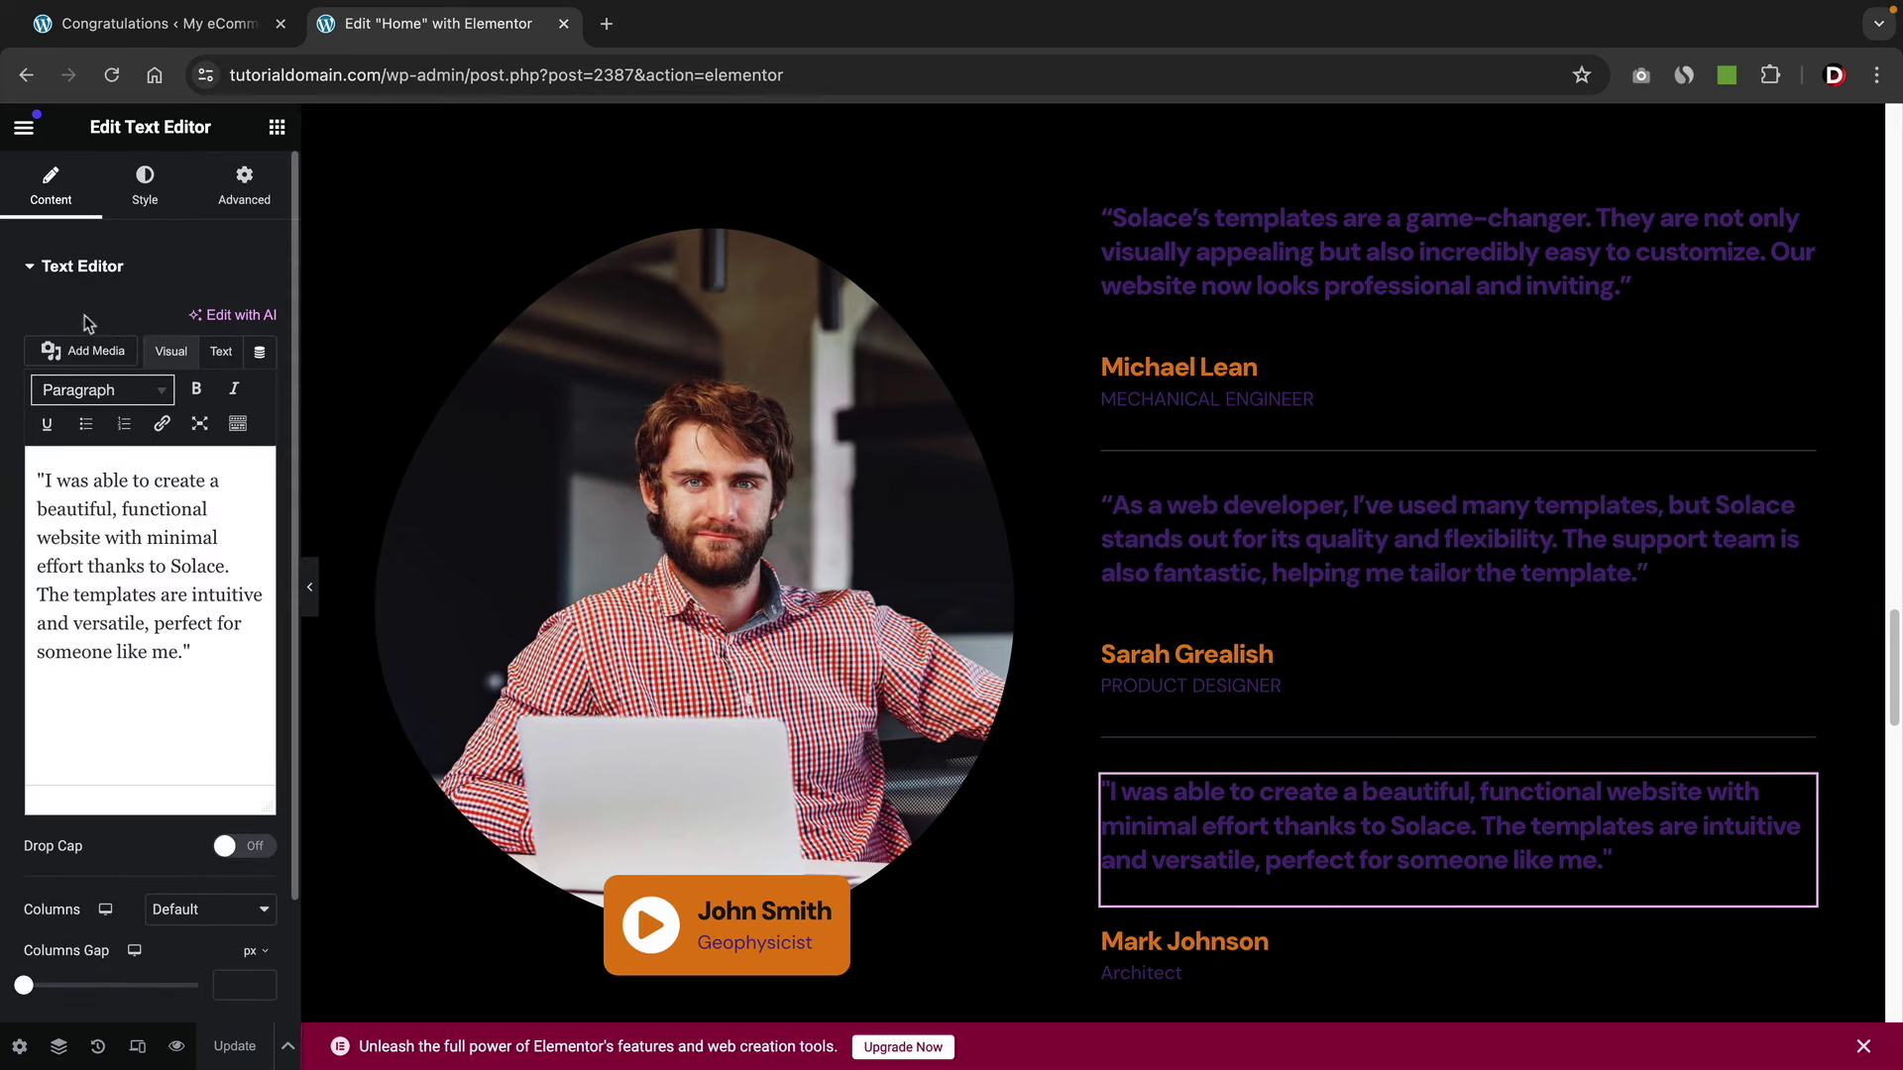
# - Widen the header buttons' gap to about 50 and set their direction to Column
pyautogui.click(30, 134)
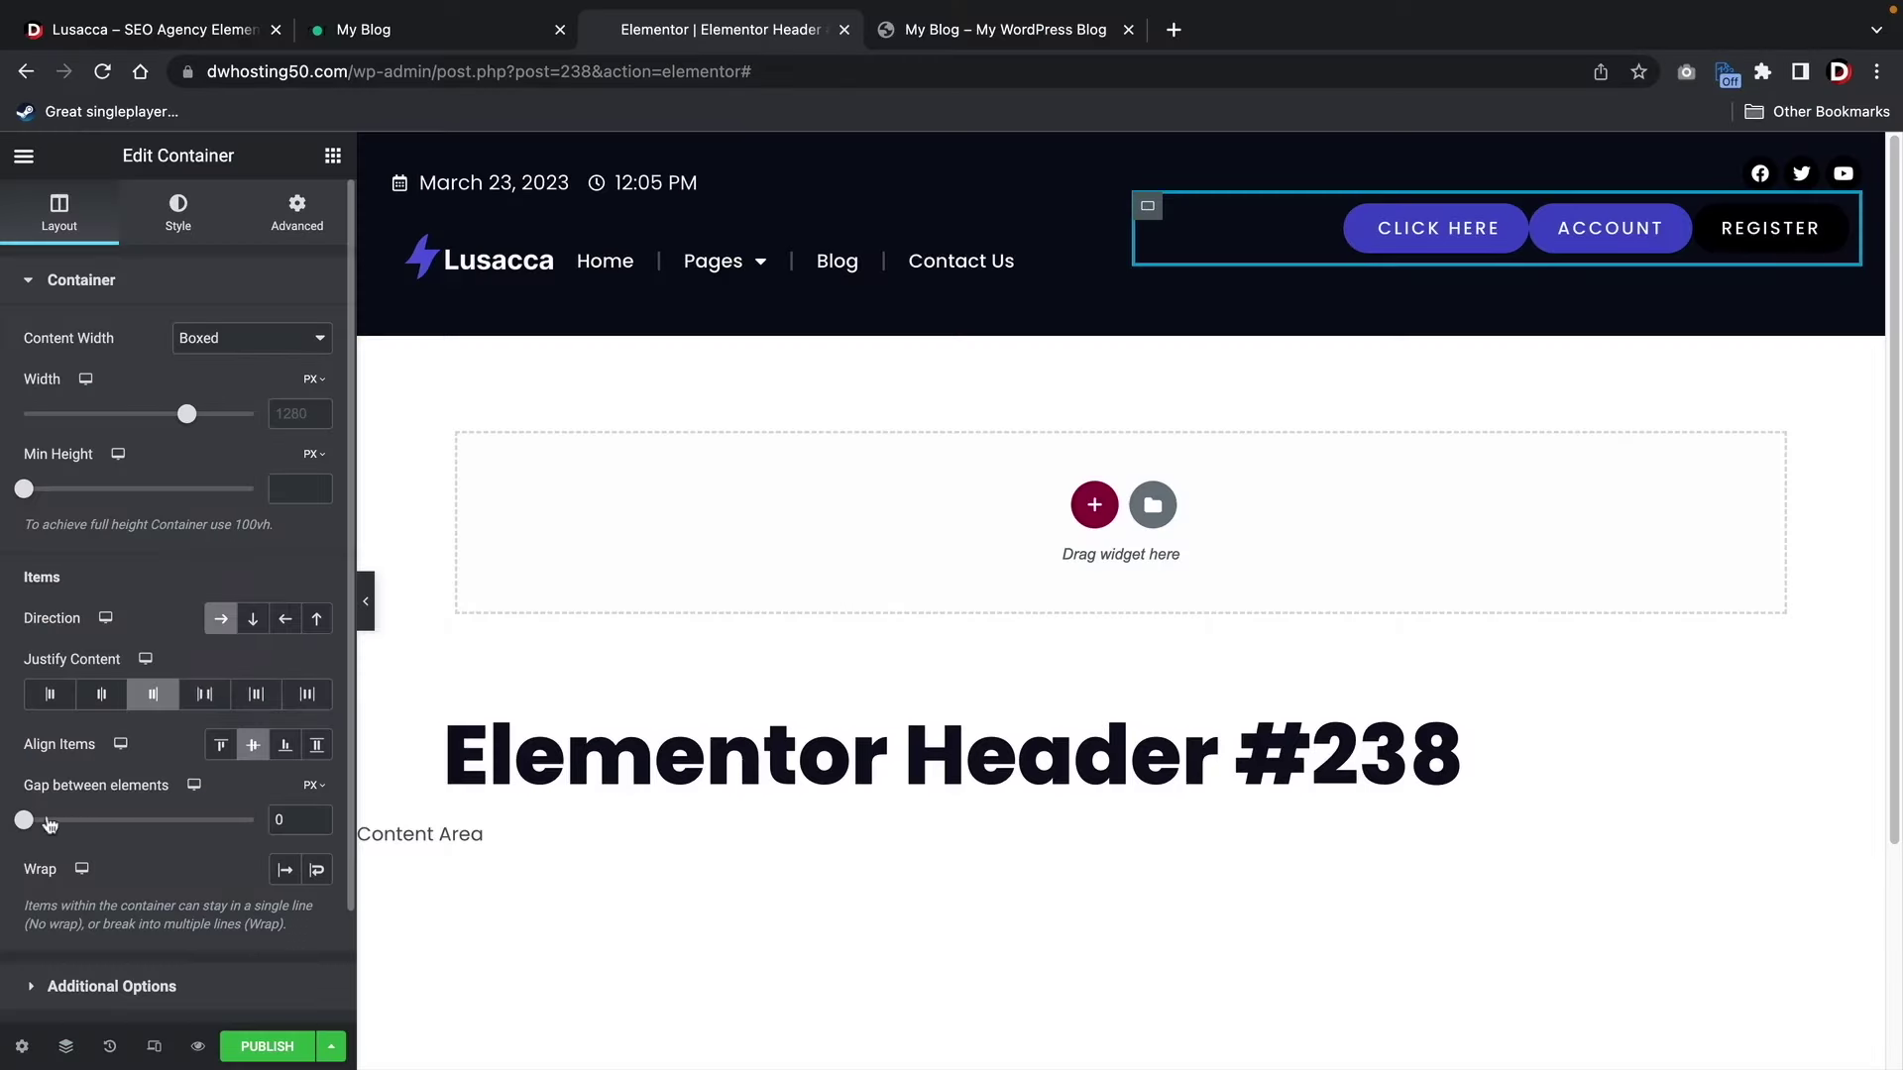
pyautogui.moveTo(27, 822); pyautogui.dragTo(47, 821)
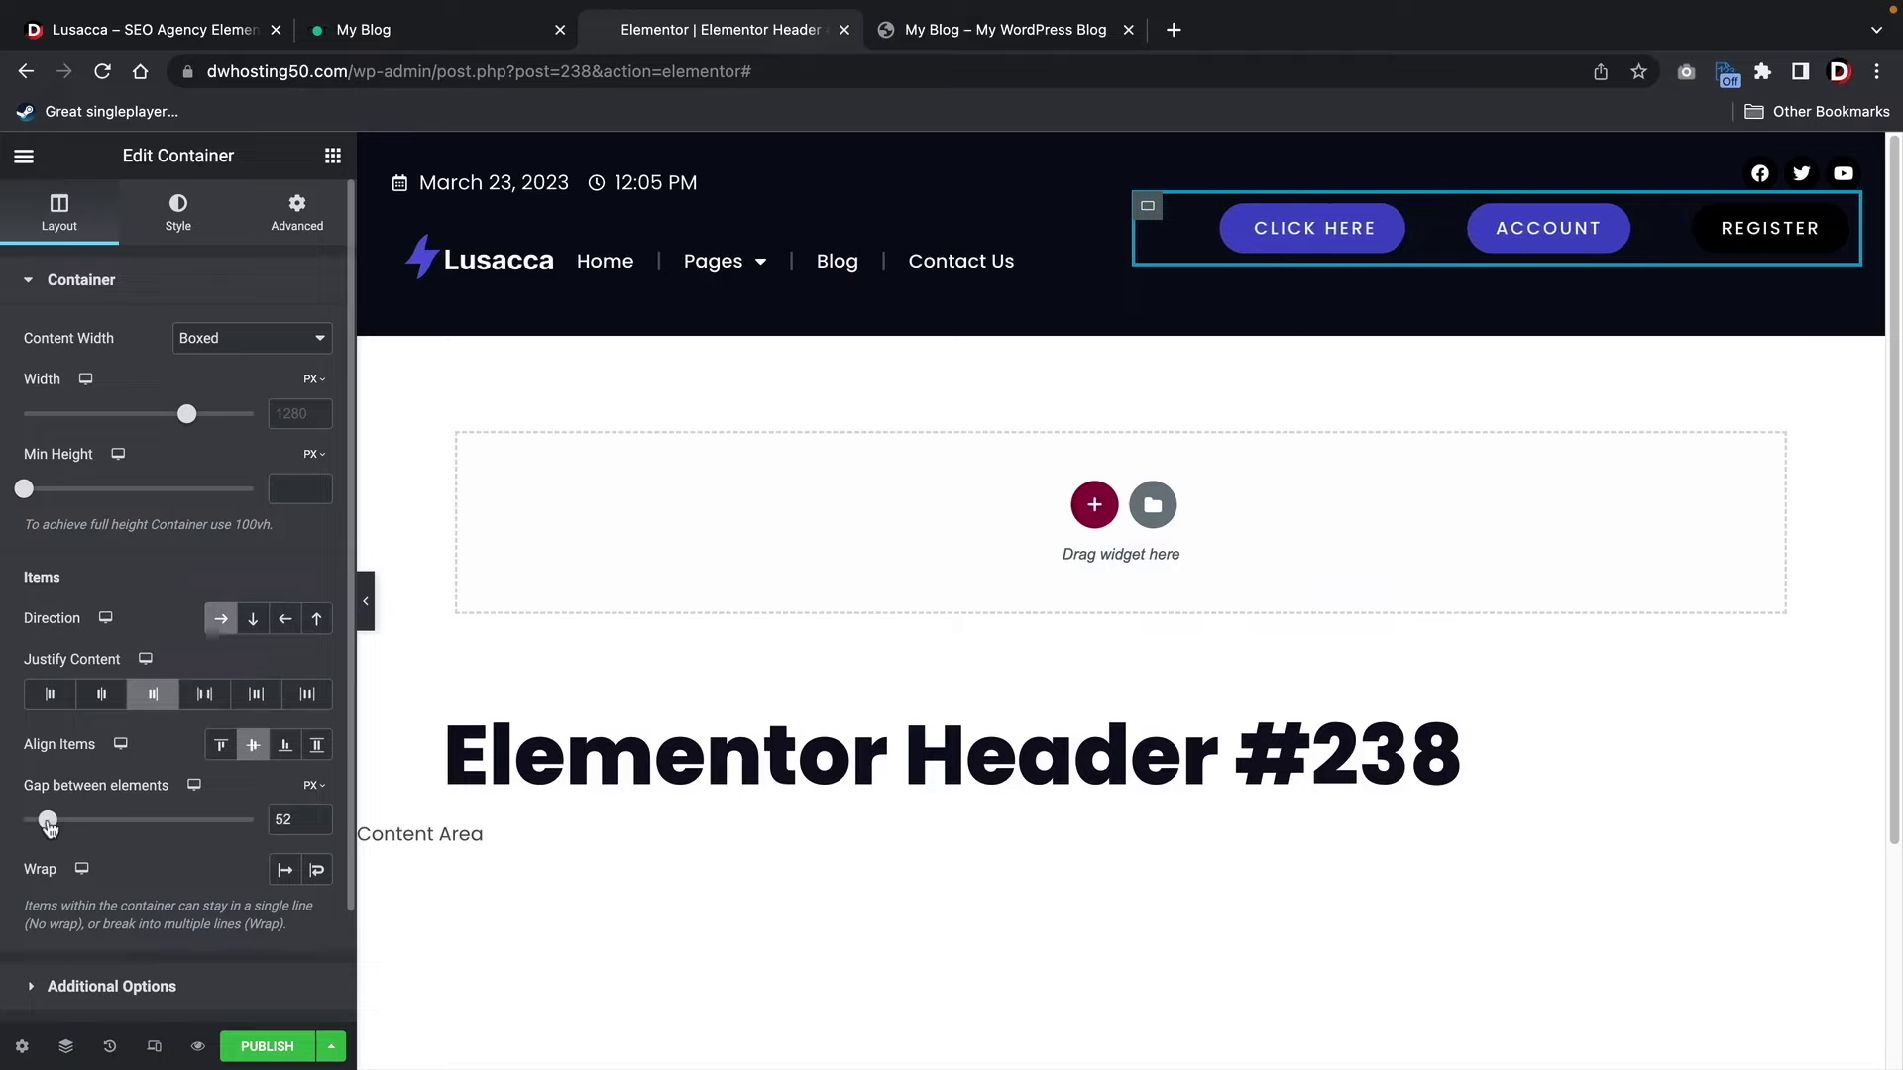
pyautogui.click(254, 620)
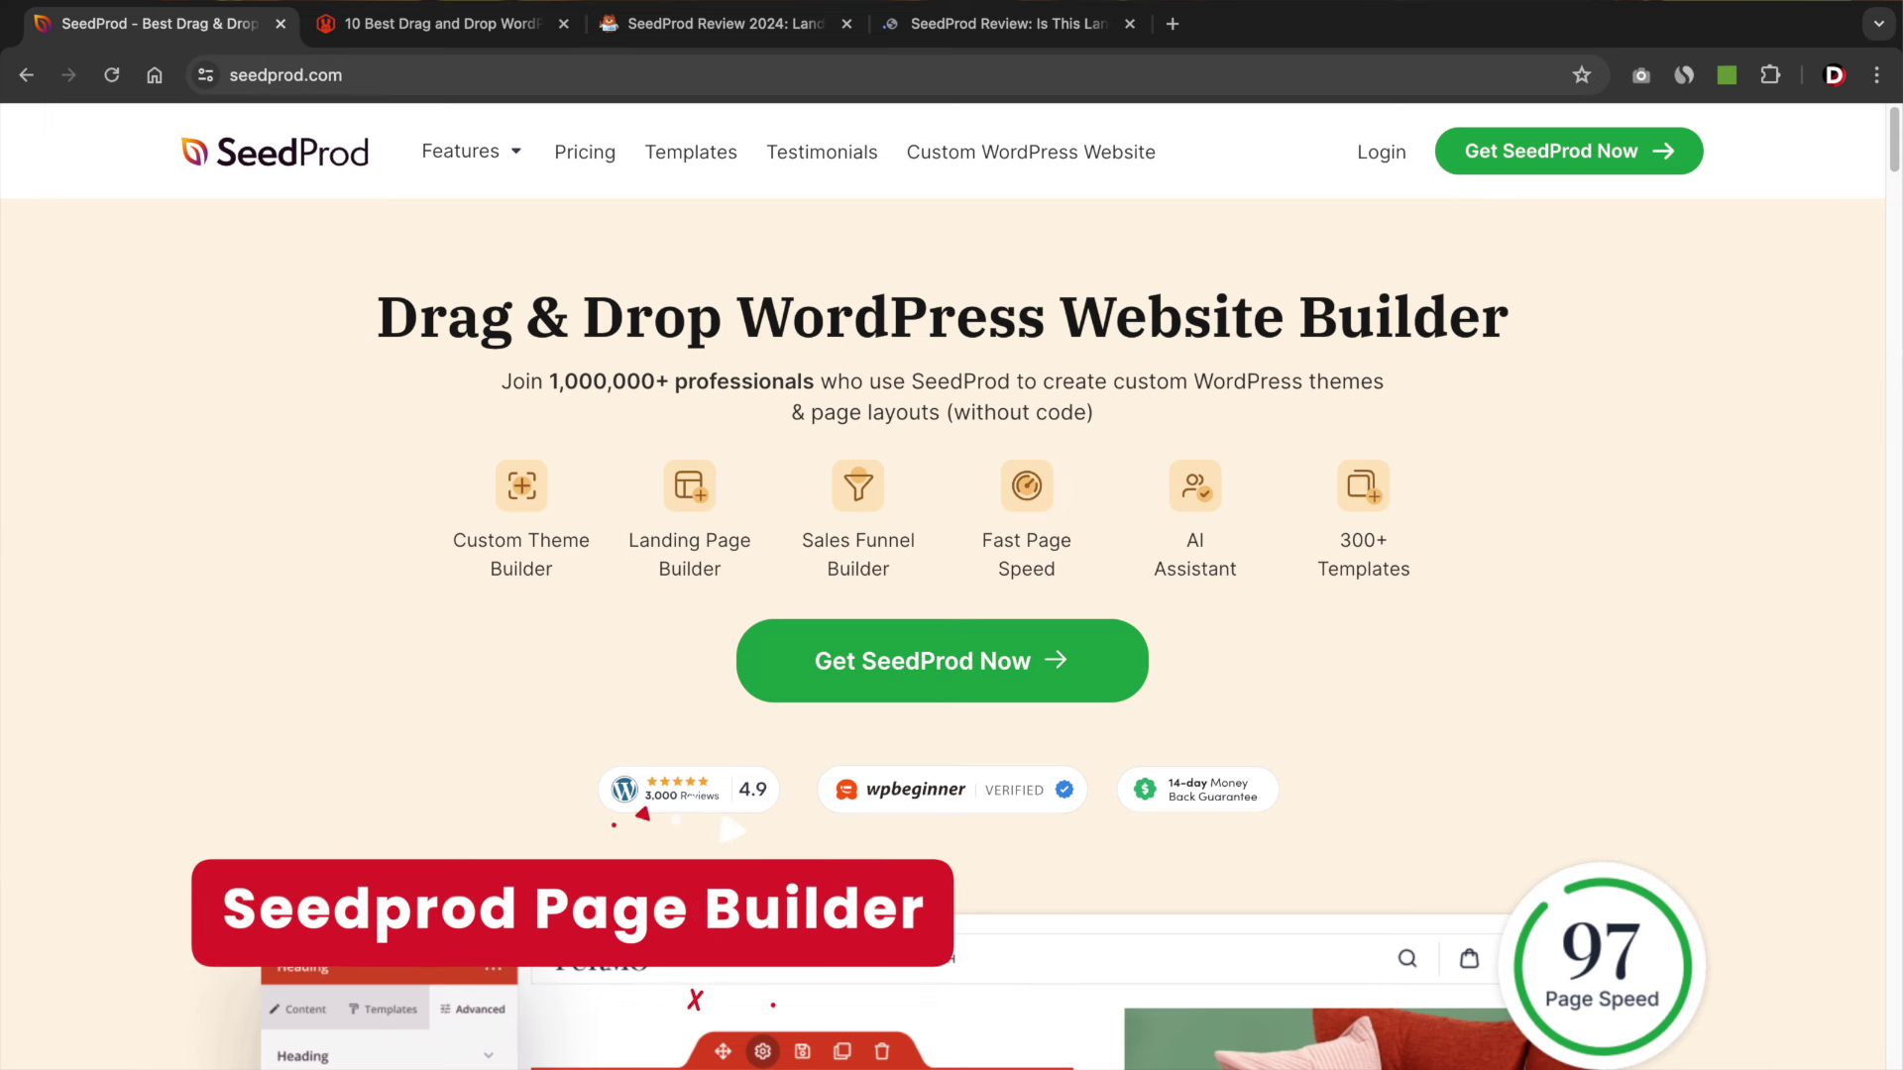
# - Cycle through the OptinMonster and WPForms SeedProd reviews to the best drag-and-drop builders article
pyautogui.press('super+4')
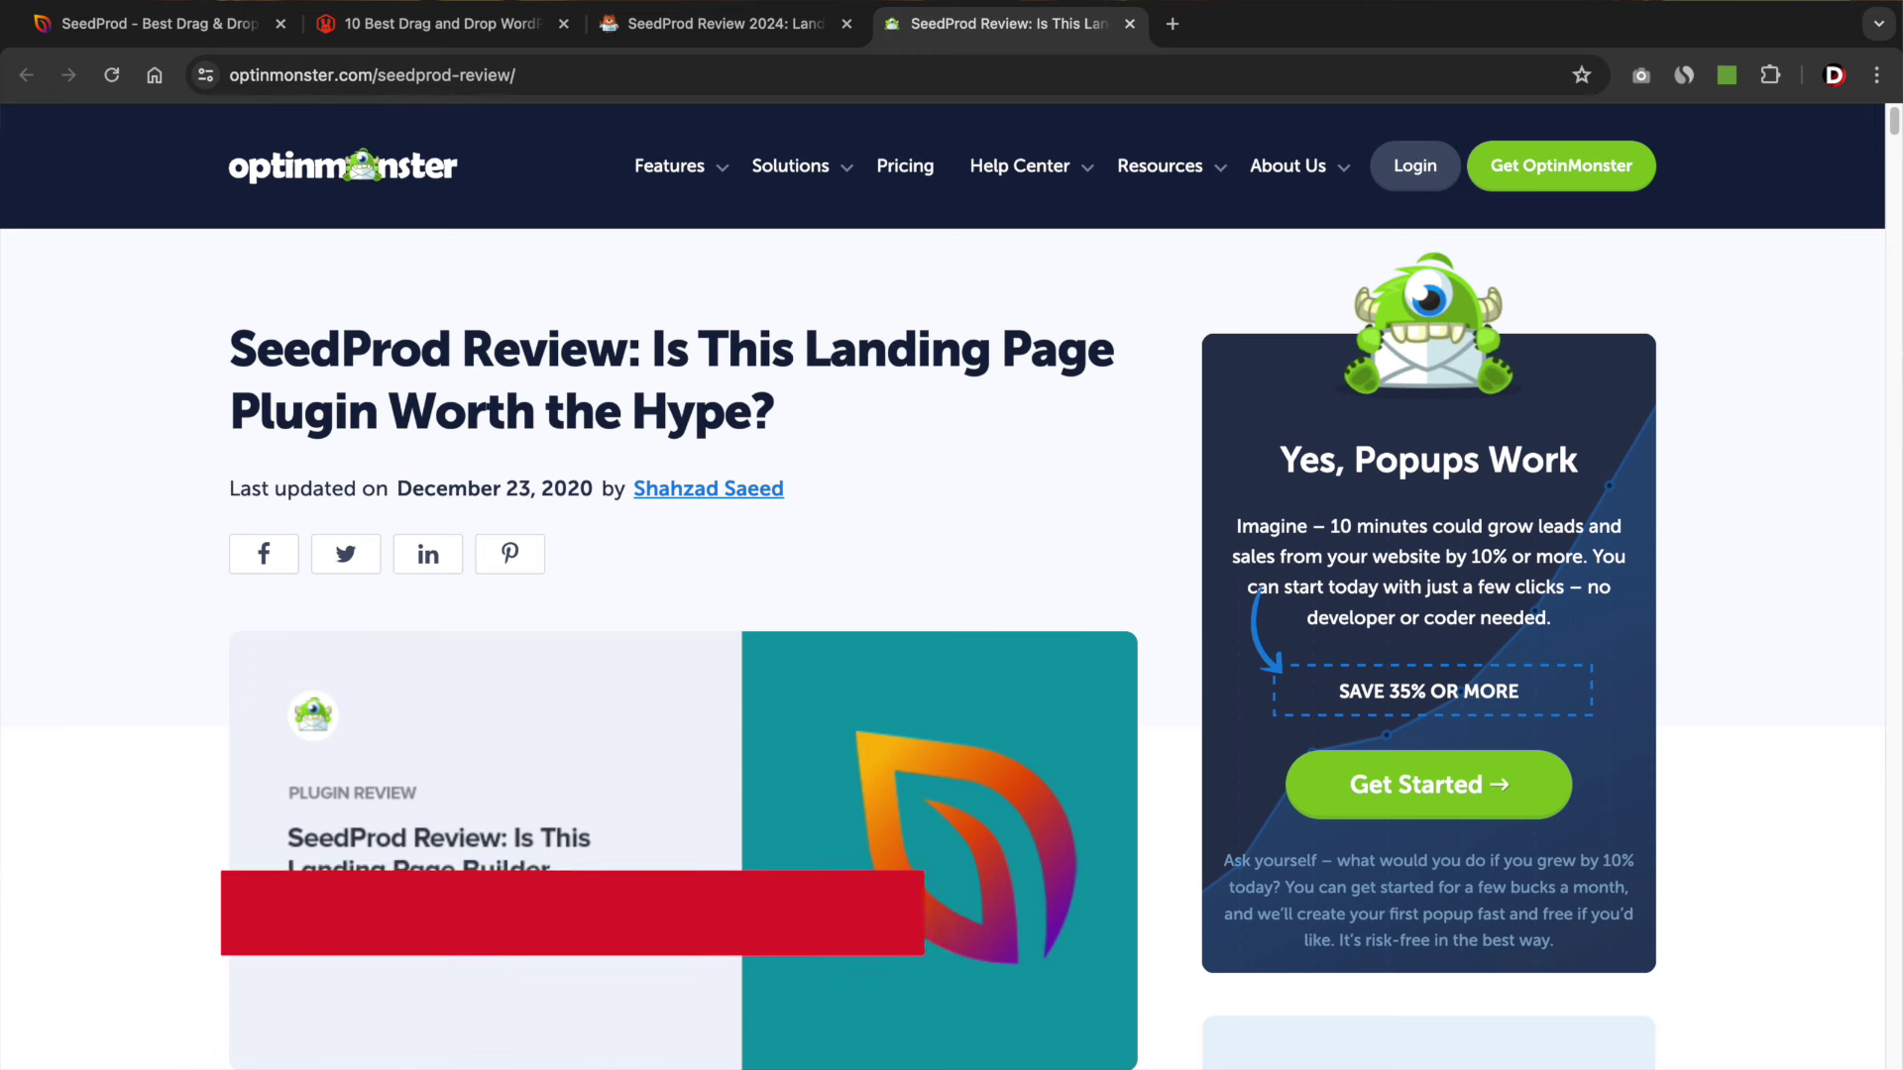
pyautogui.press('super+3')
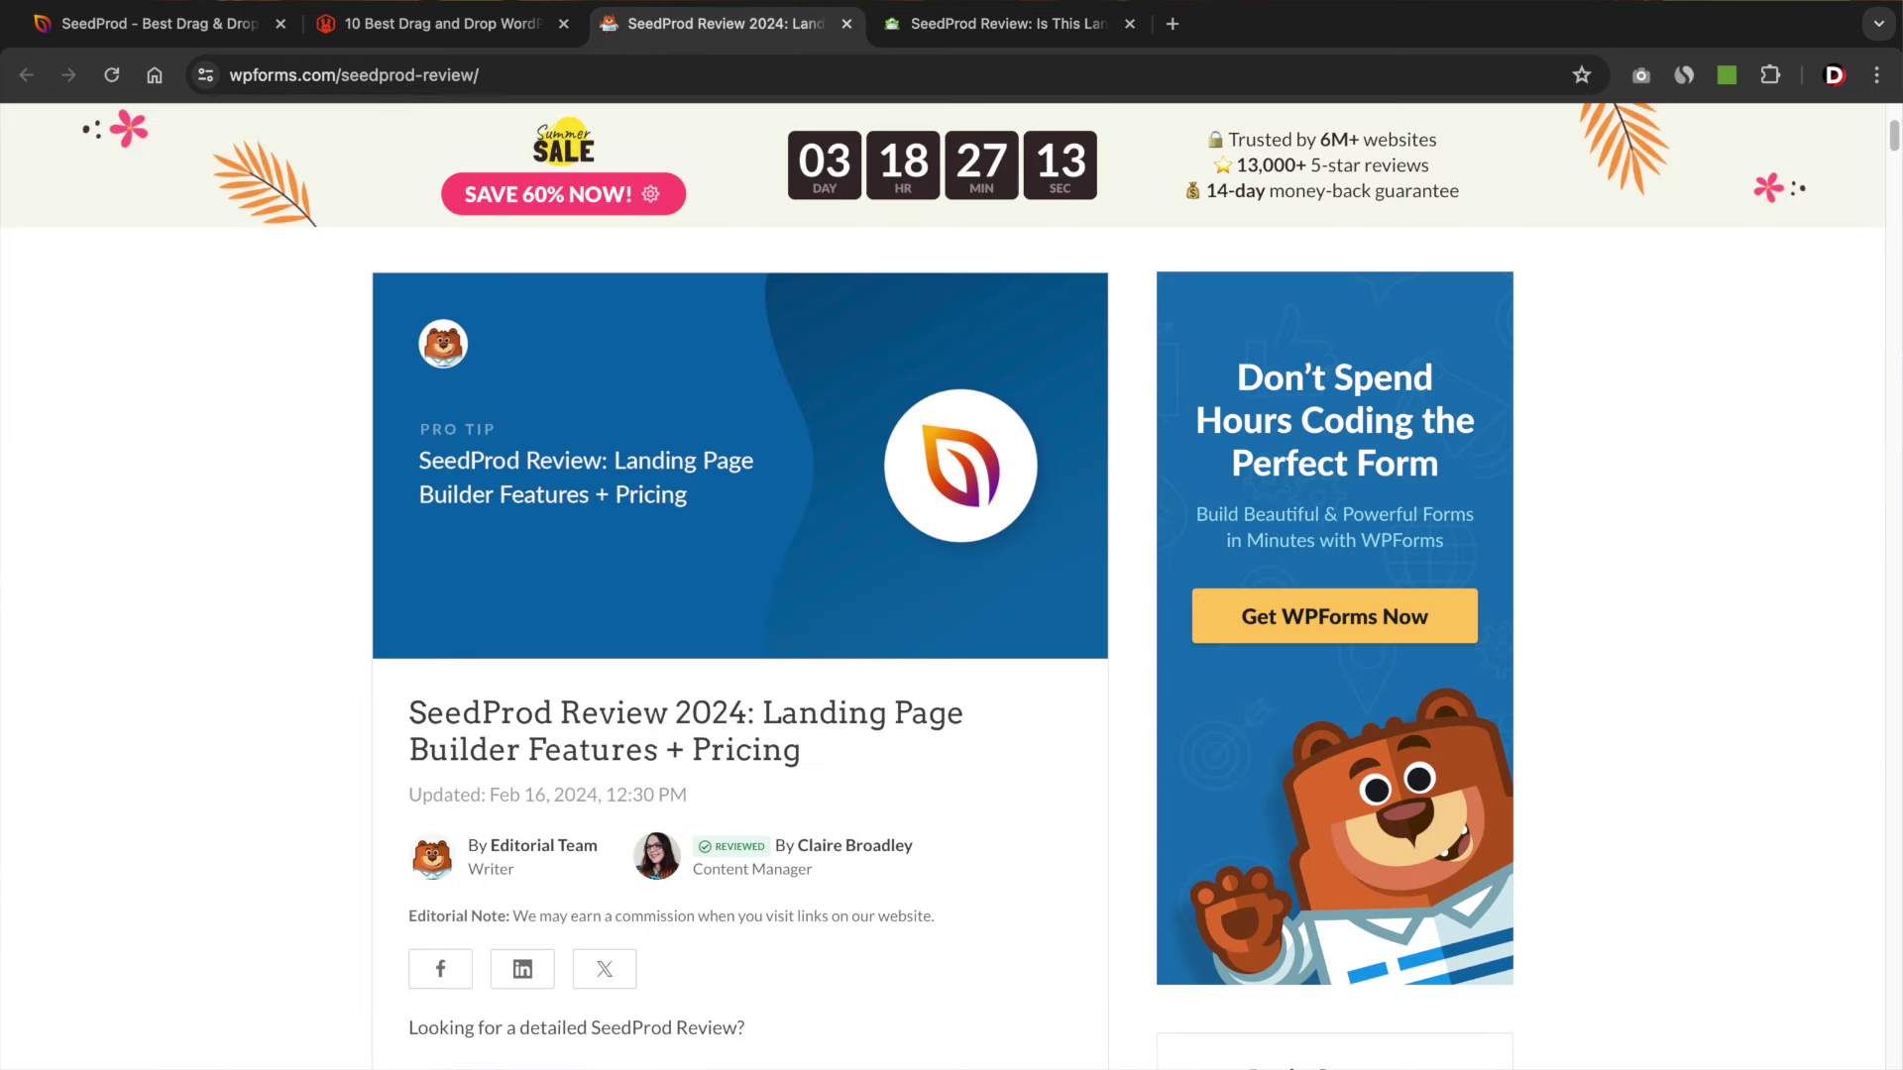
pyautogui.press('super+2')
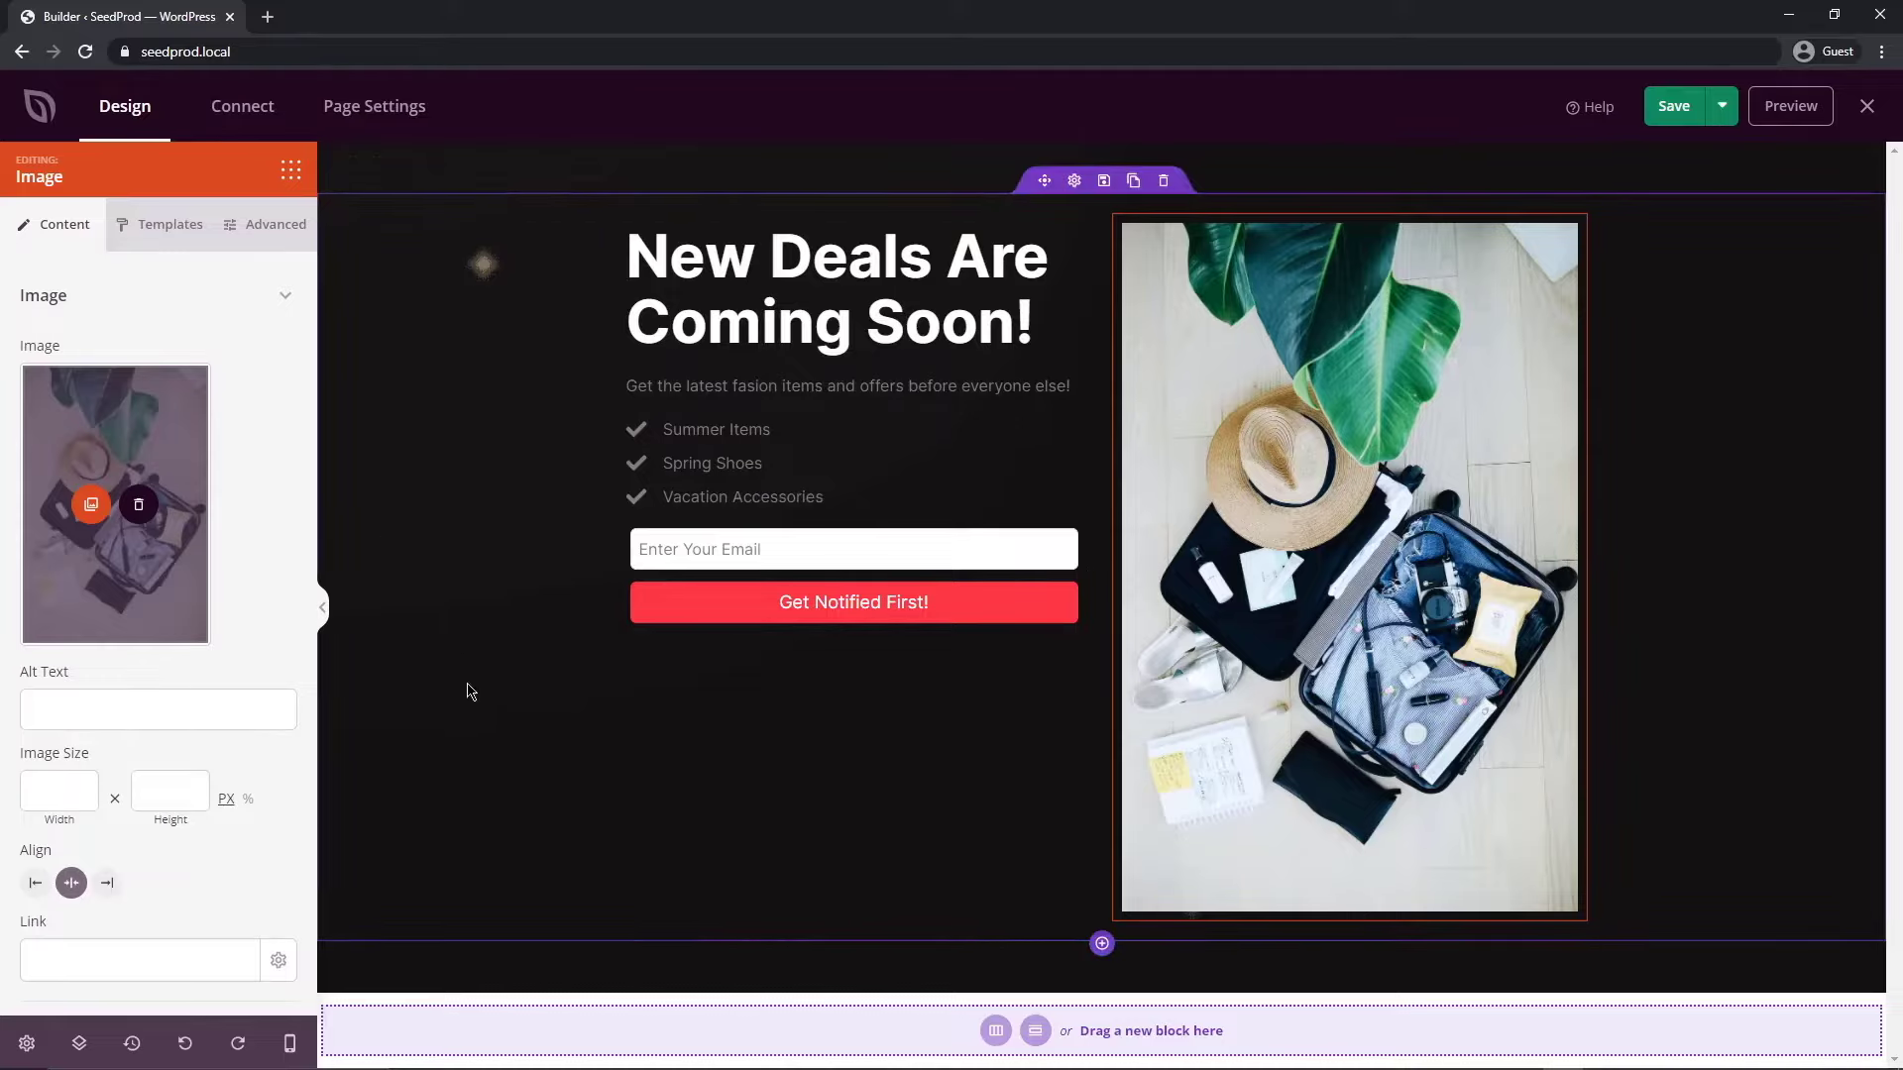
# - Open SeedProd's Global Settings from the gear icon in the bottom toolbar
pyautogui.click(27, 1044)
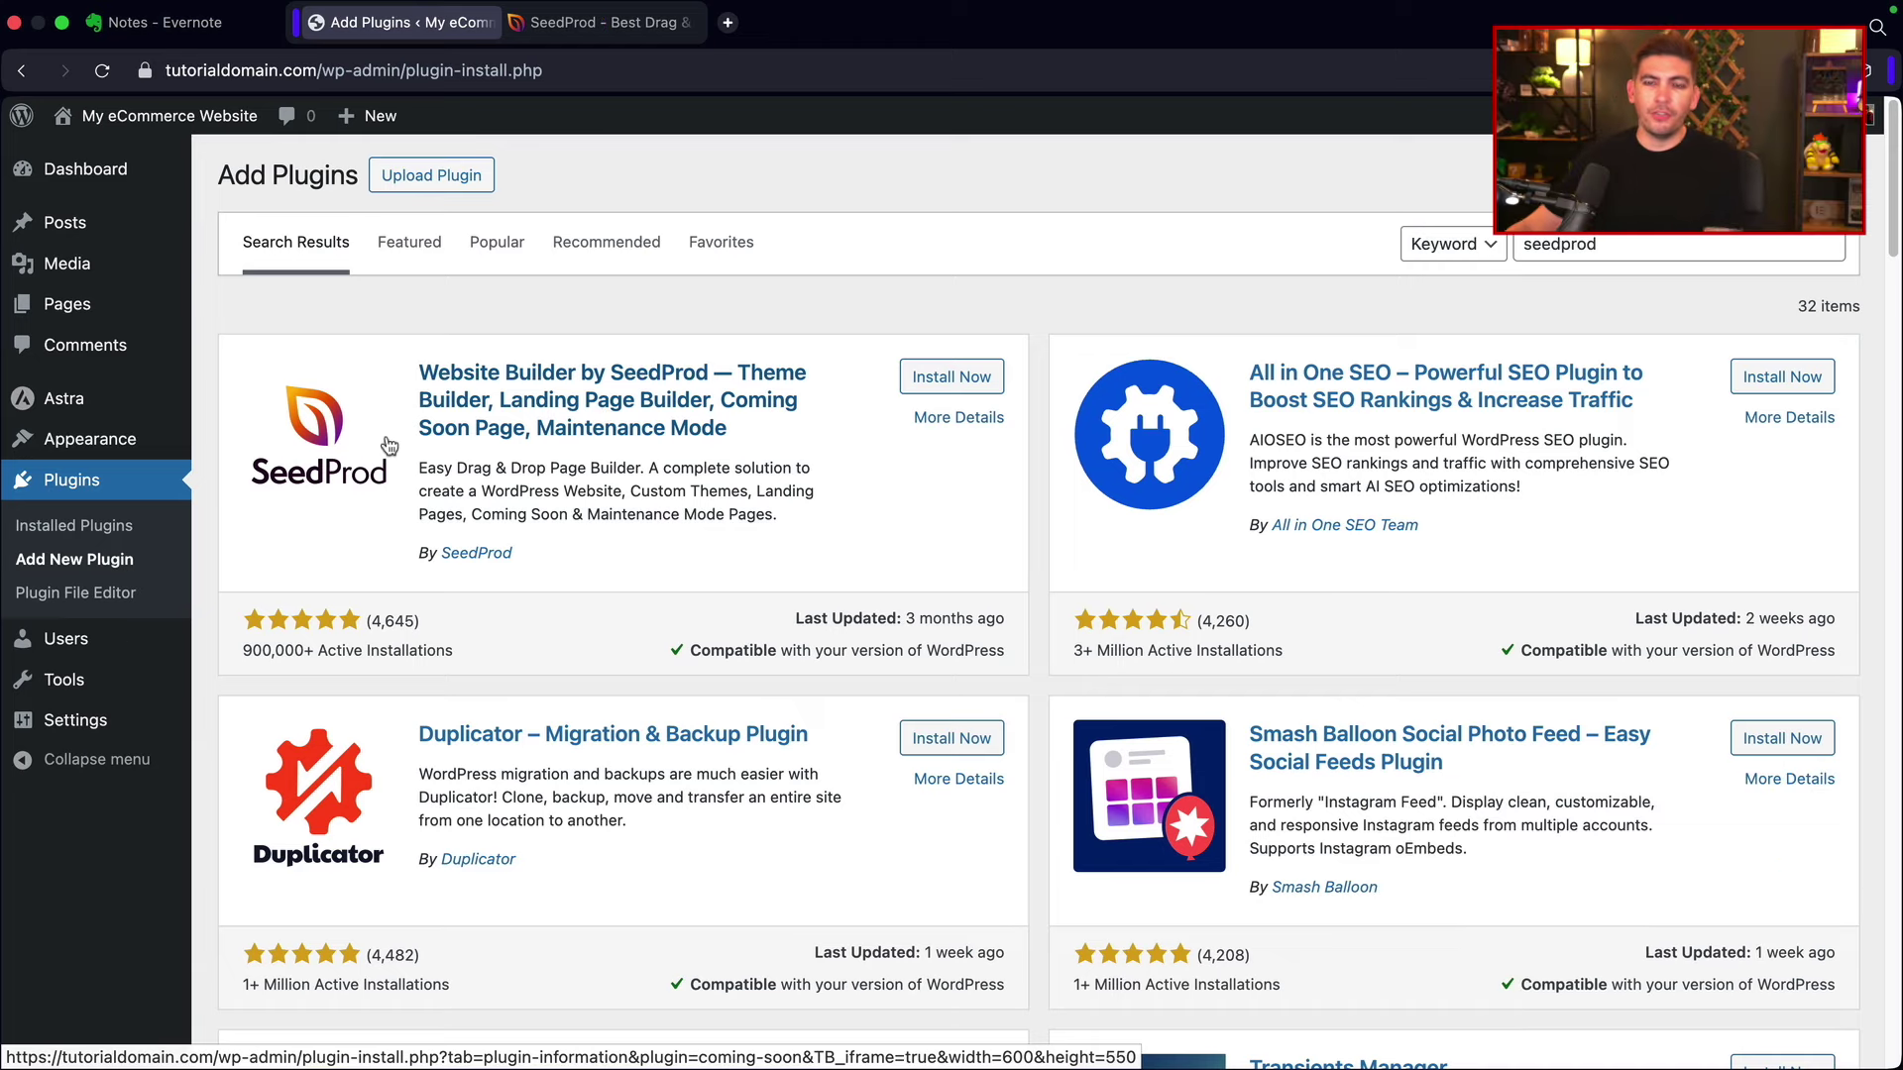
# - Switch to the SeedProd website and open its pricing page
pyautogui.click(598, 26)
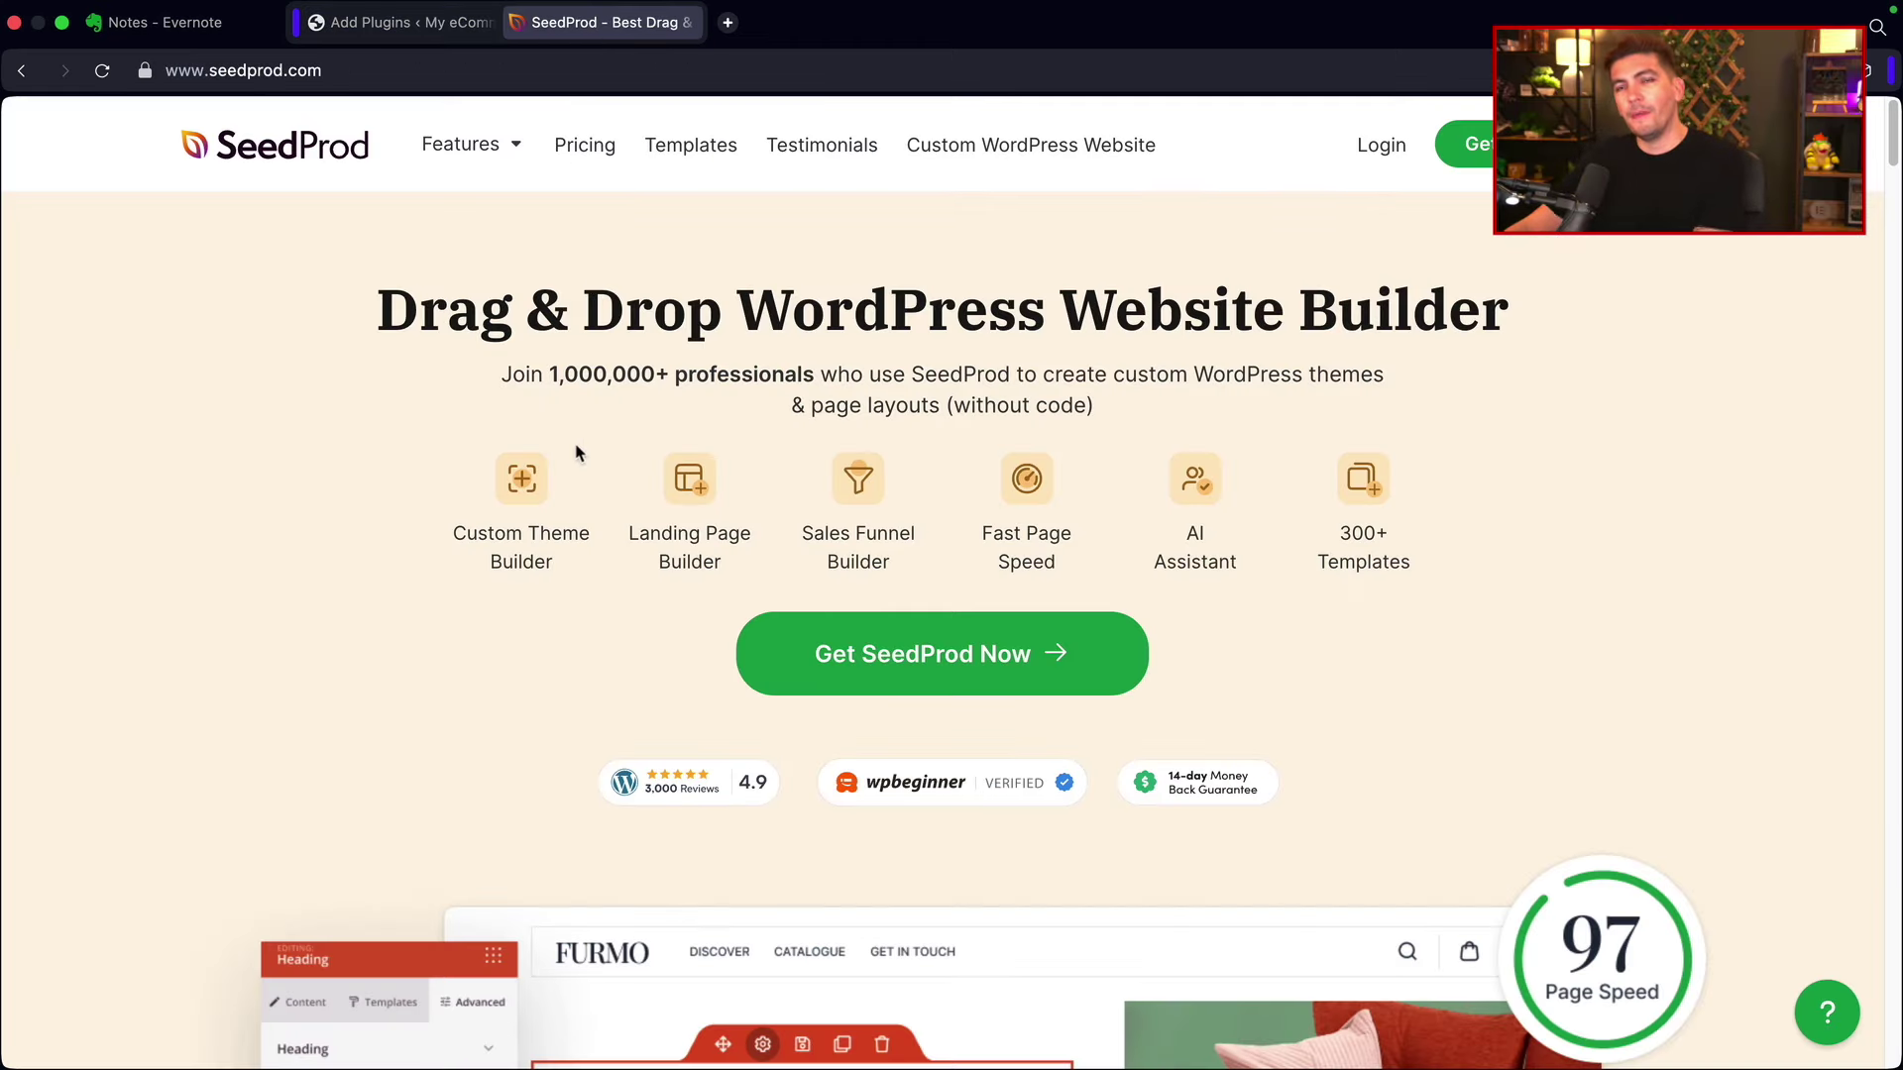
pyautogui.click(867, 662)
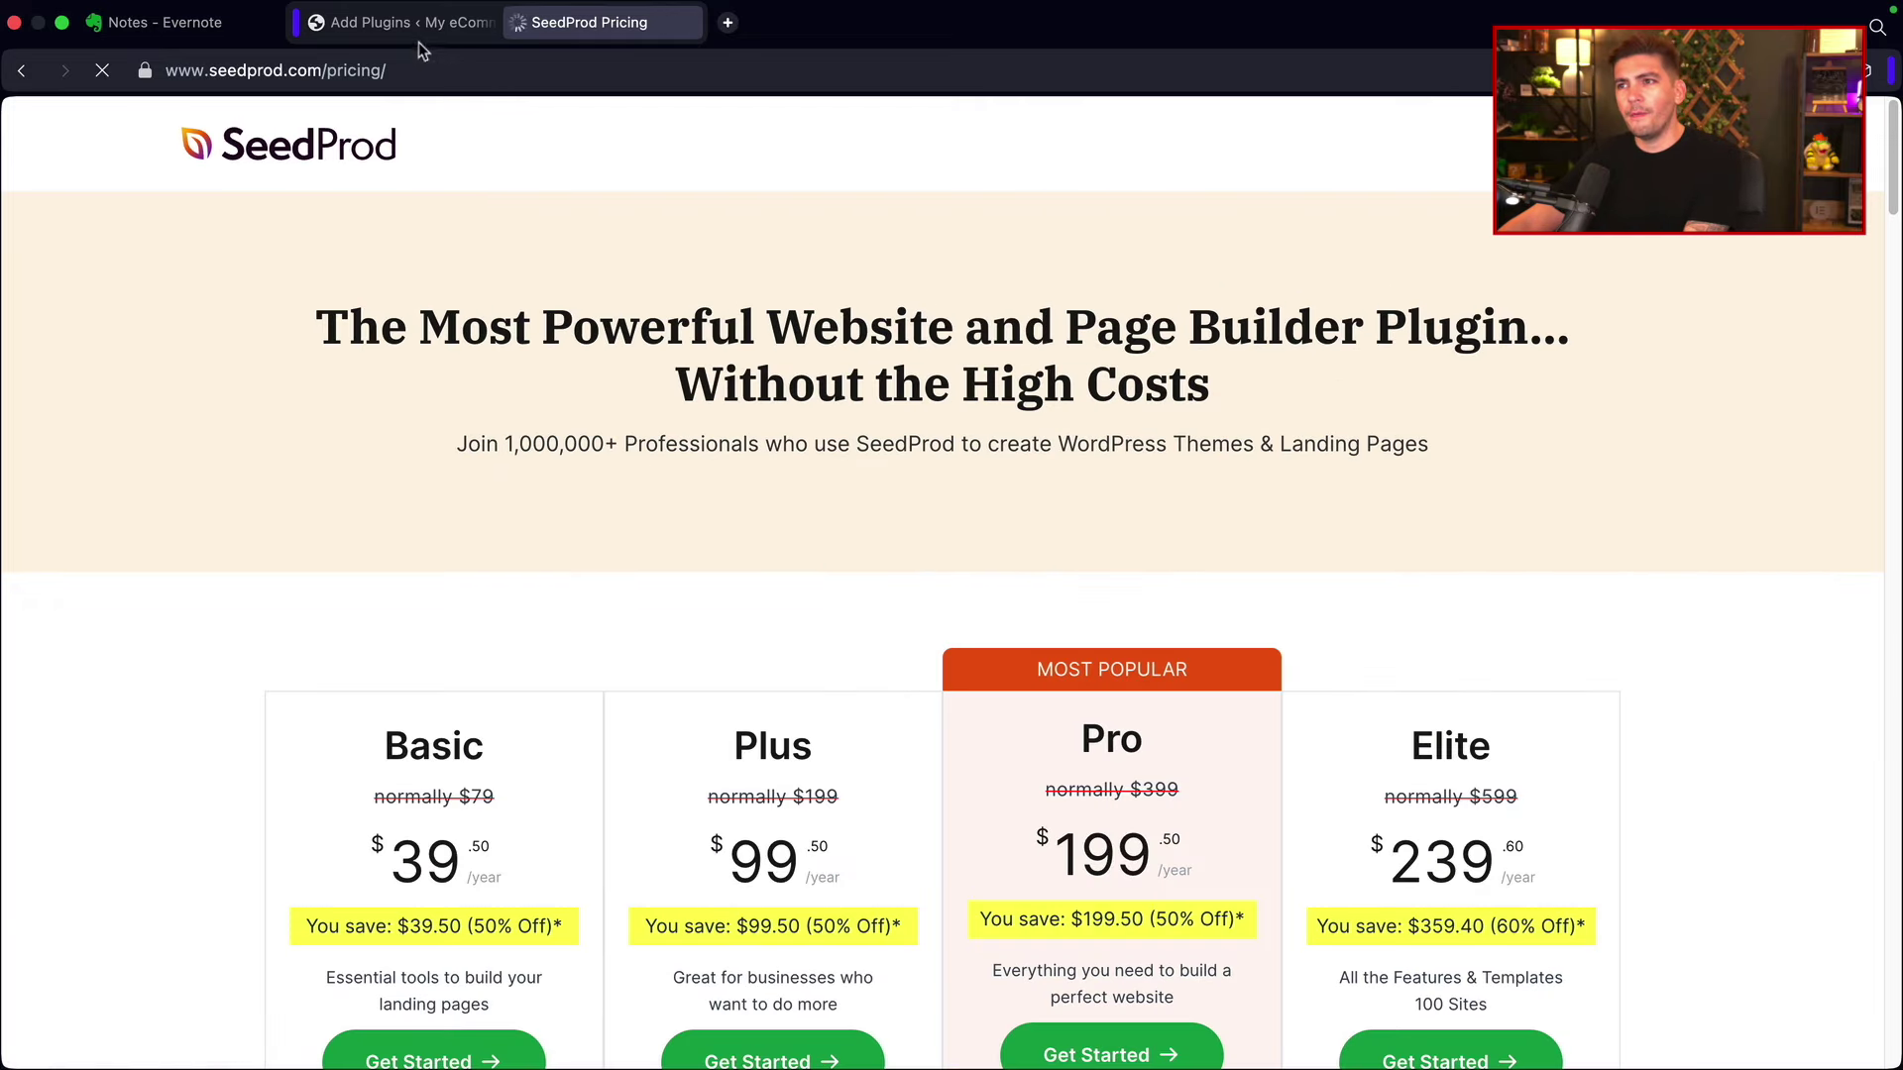
pyautogui.click(411, 22)
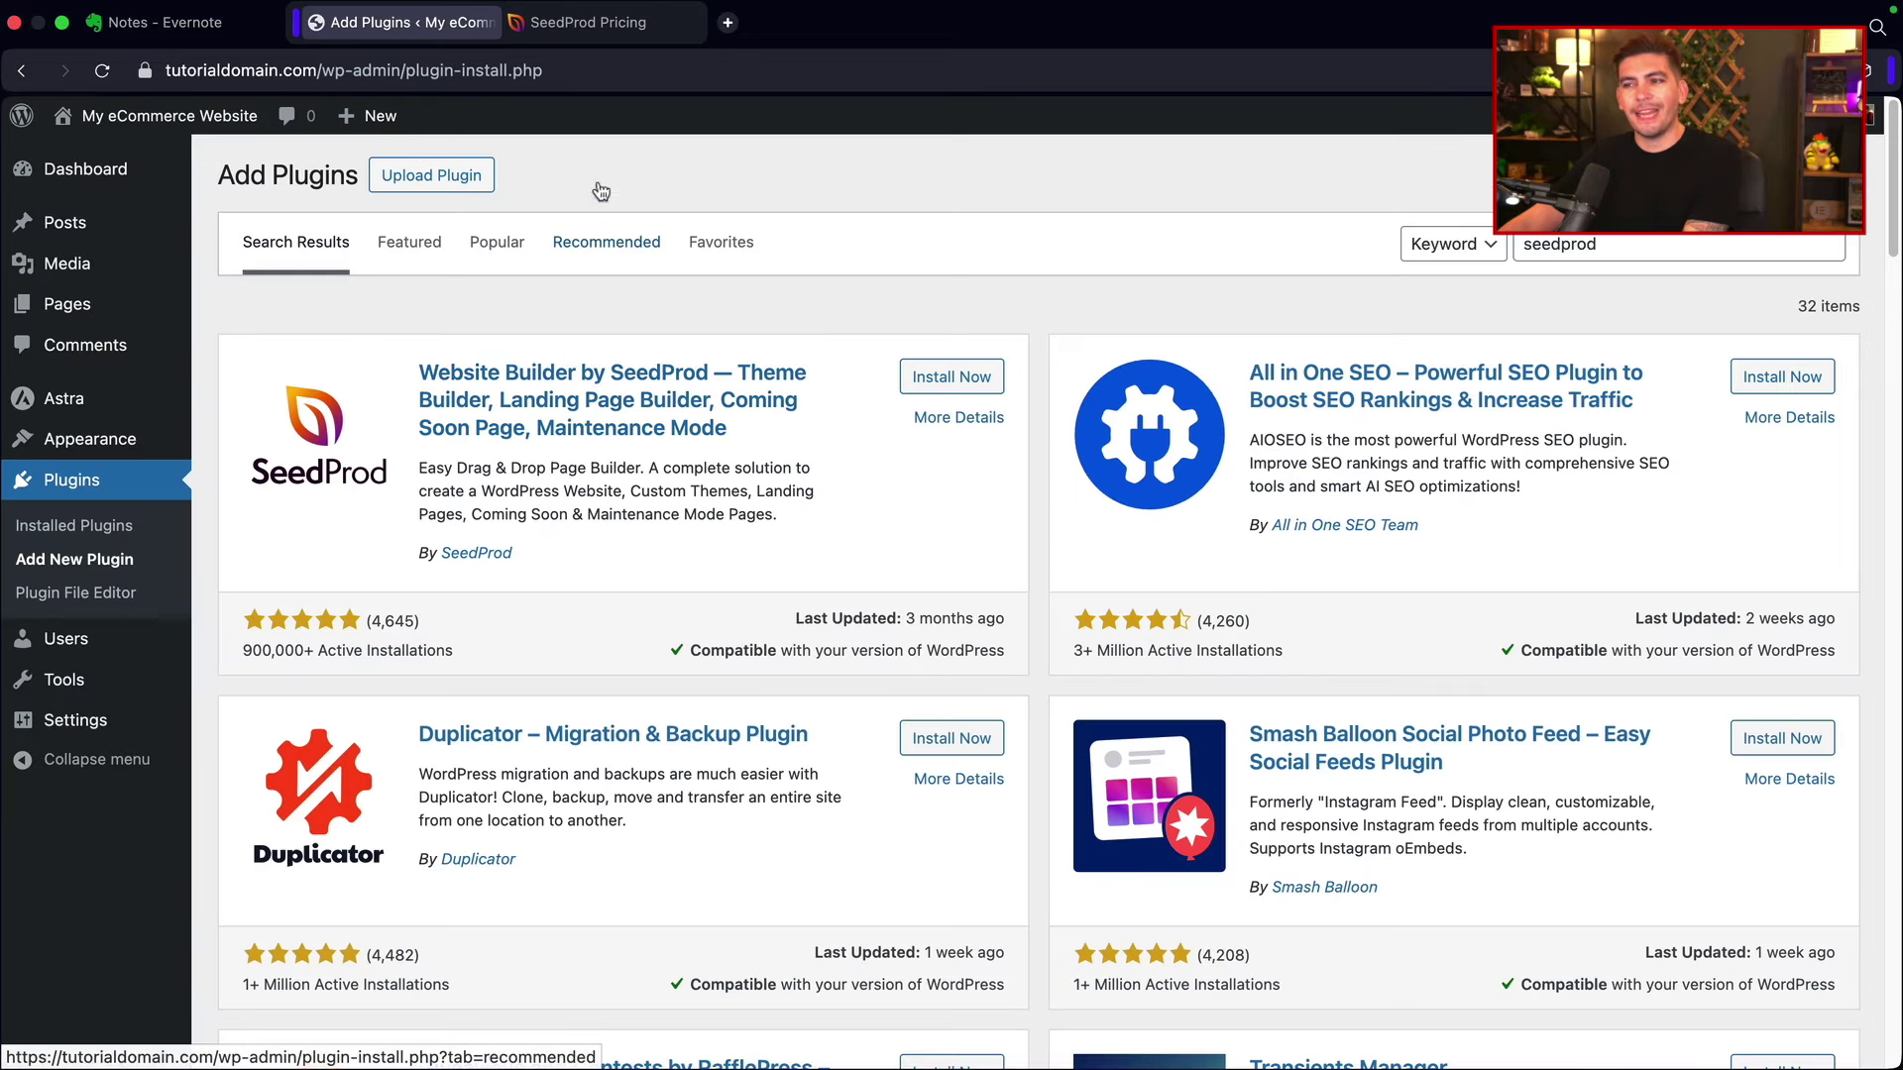
pyautogui.click(580, 39)
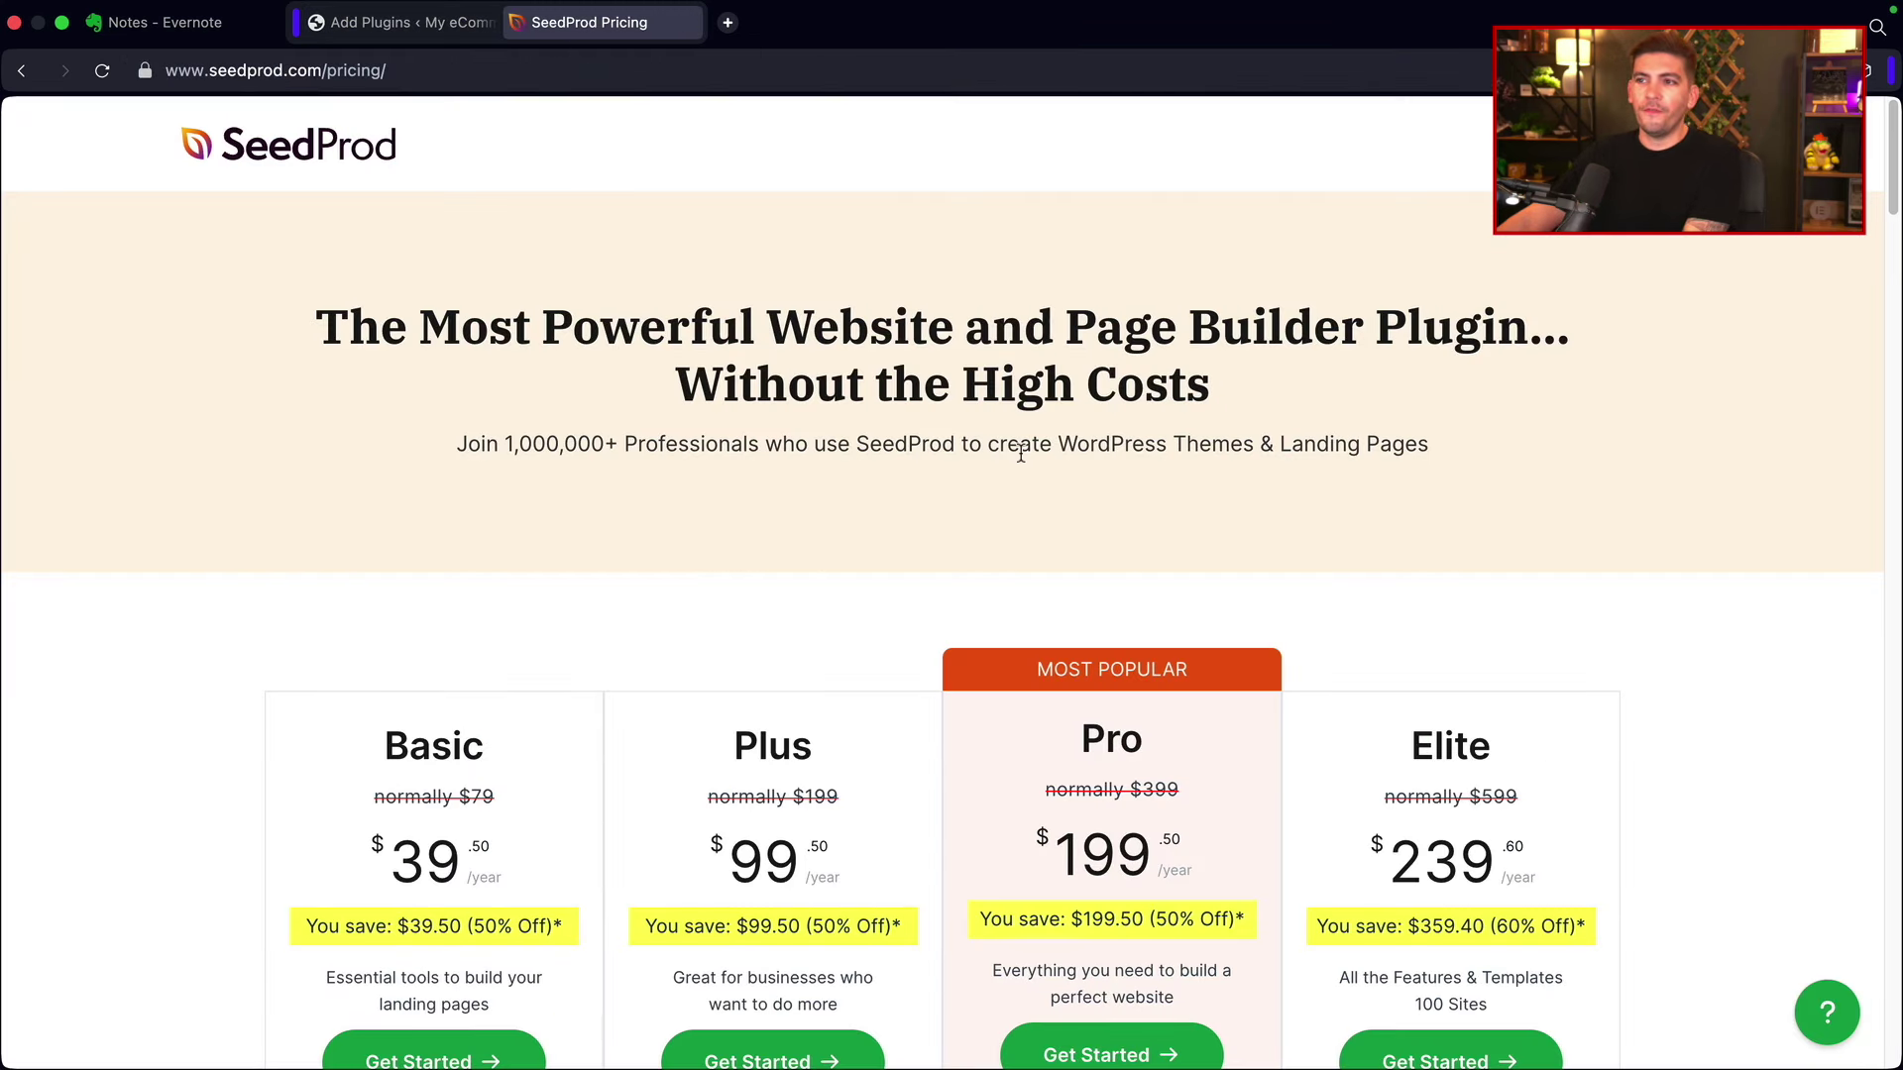
# - Compare the Basic, Plus, Pro and Elite plans, highlighting Elite's yearly price and Pro's heading
pyautogui.scroll(-5, 1028, 476)
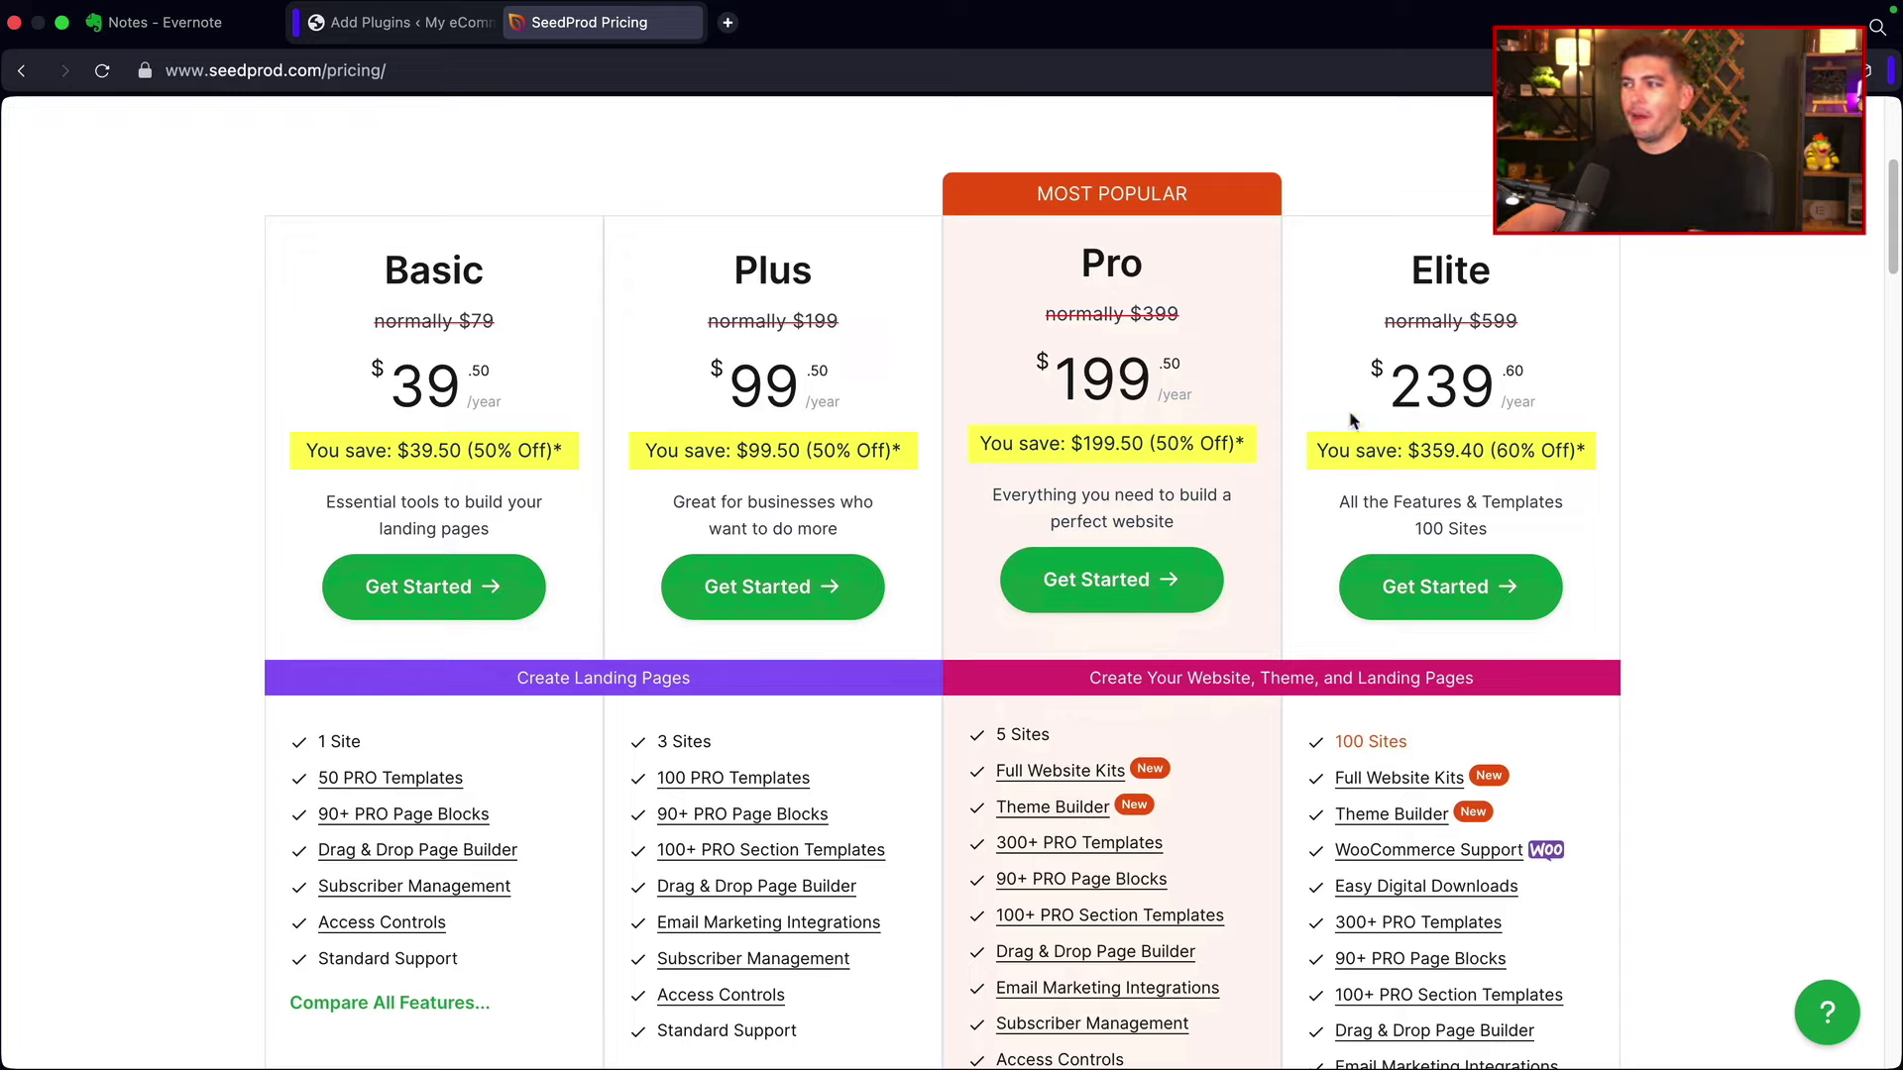
pyautogui.moveTo(1549, 407); pyautogui.dragTo(1348, 393)
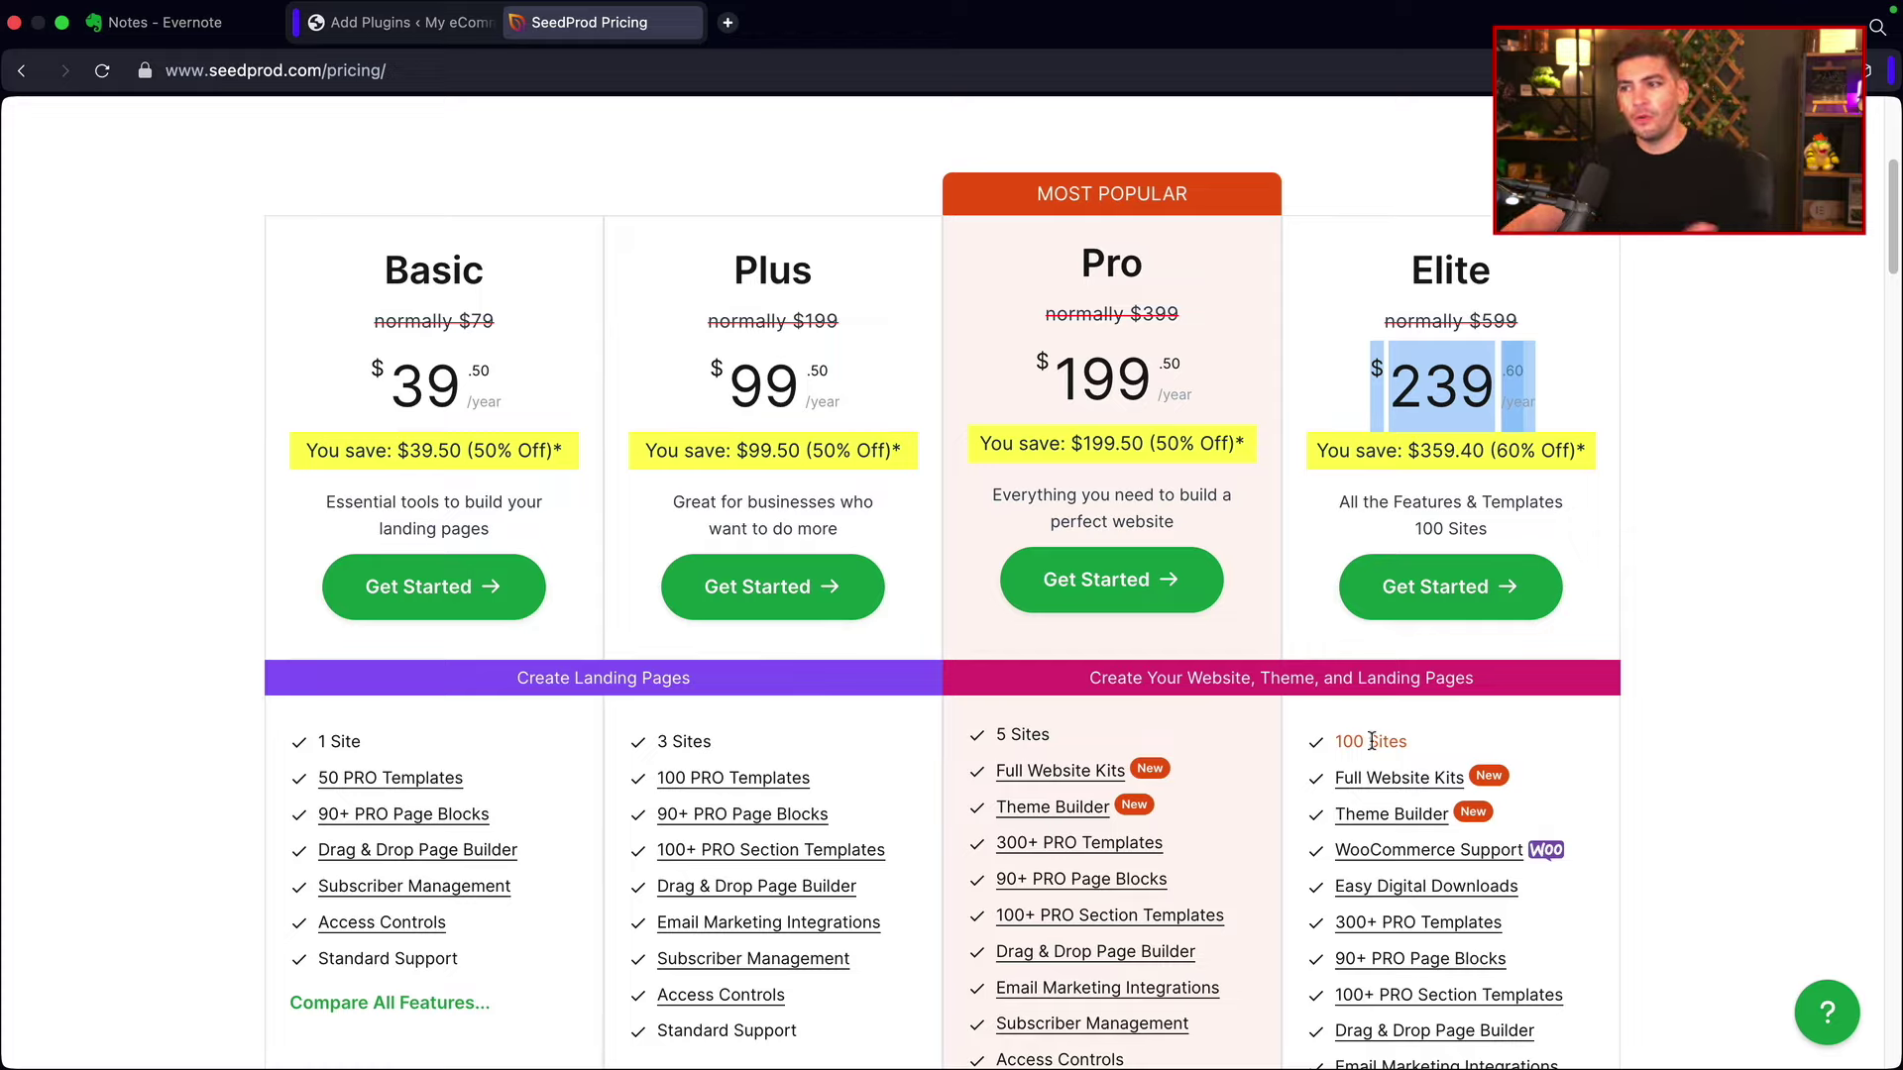
pyautogui.moveTo(1145, 273); pyautogui.dragTo(1065, 265)
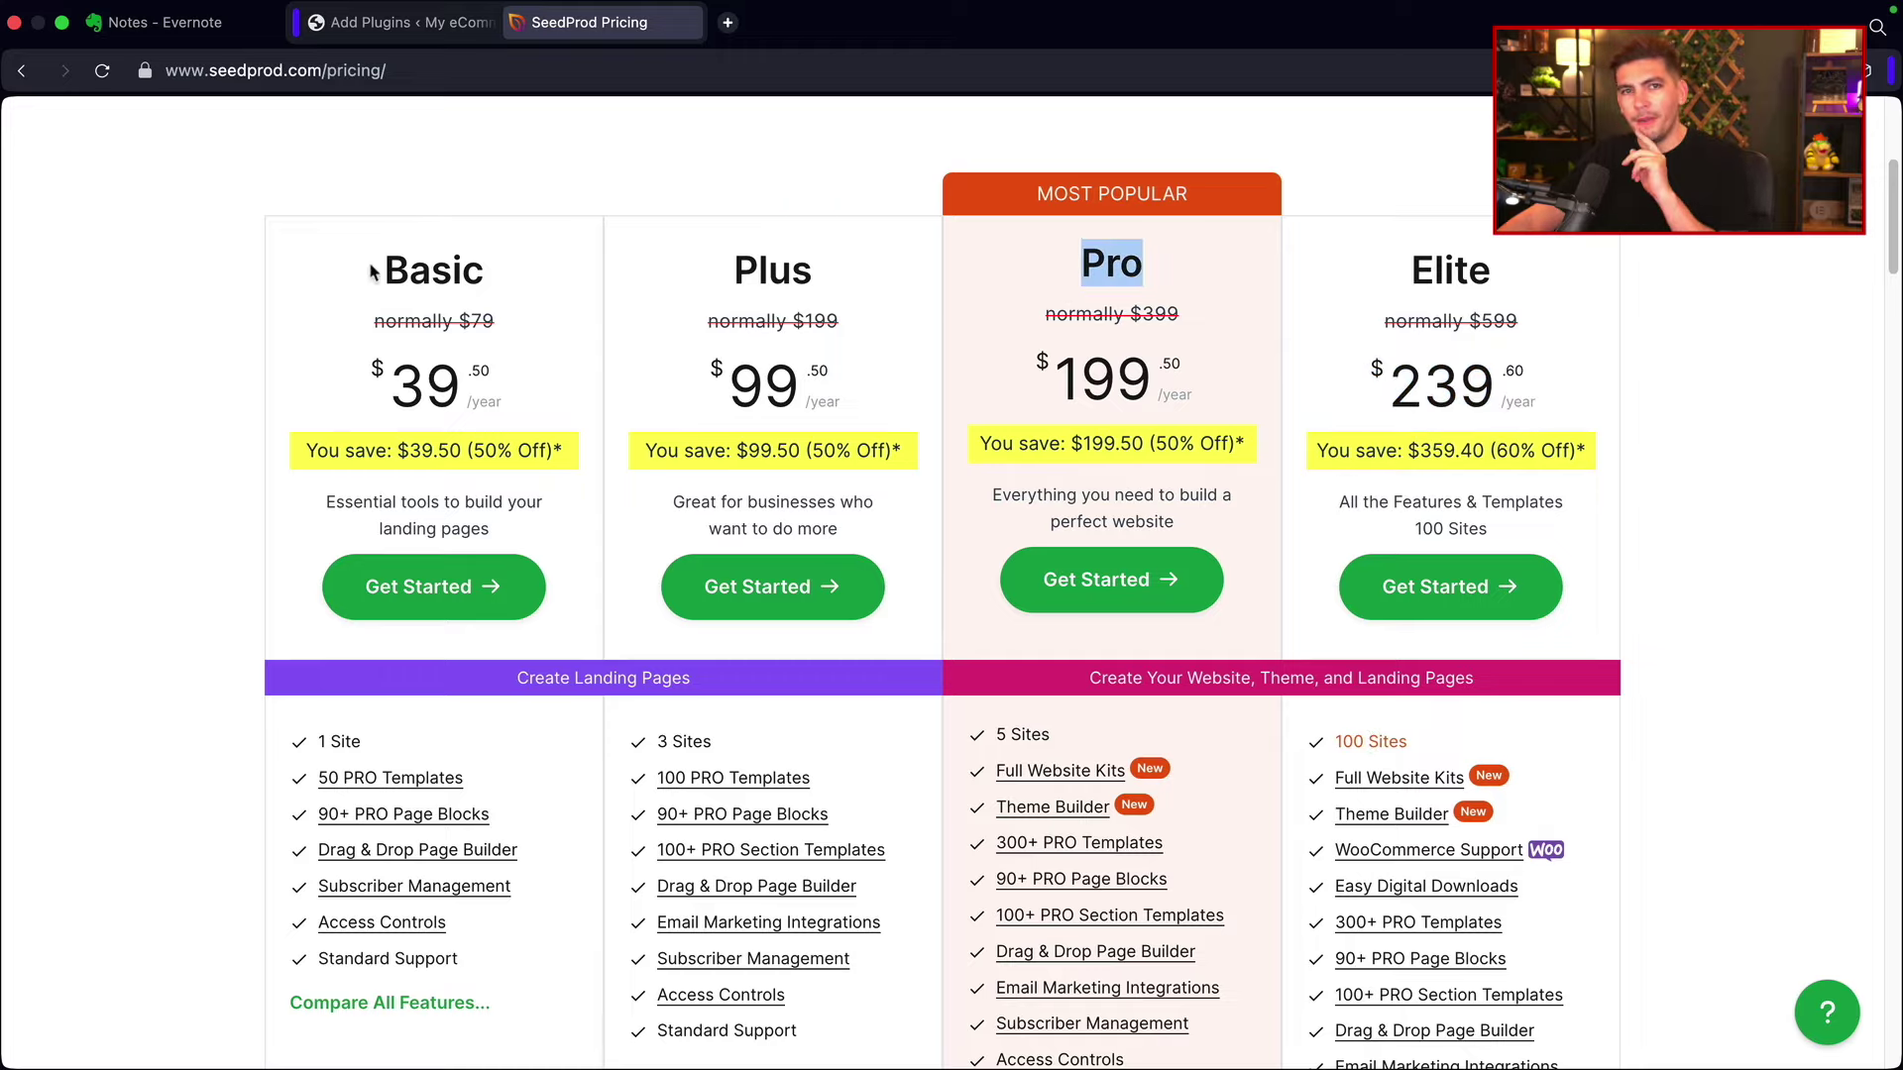
pyautogui.scroll(-4, 690, 309)
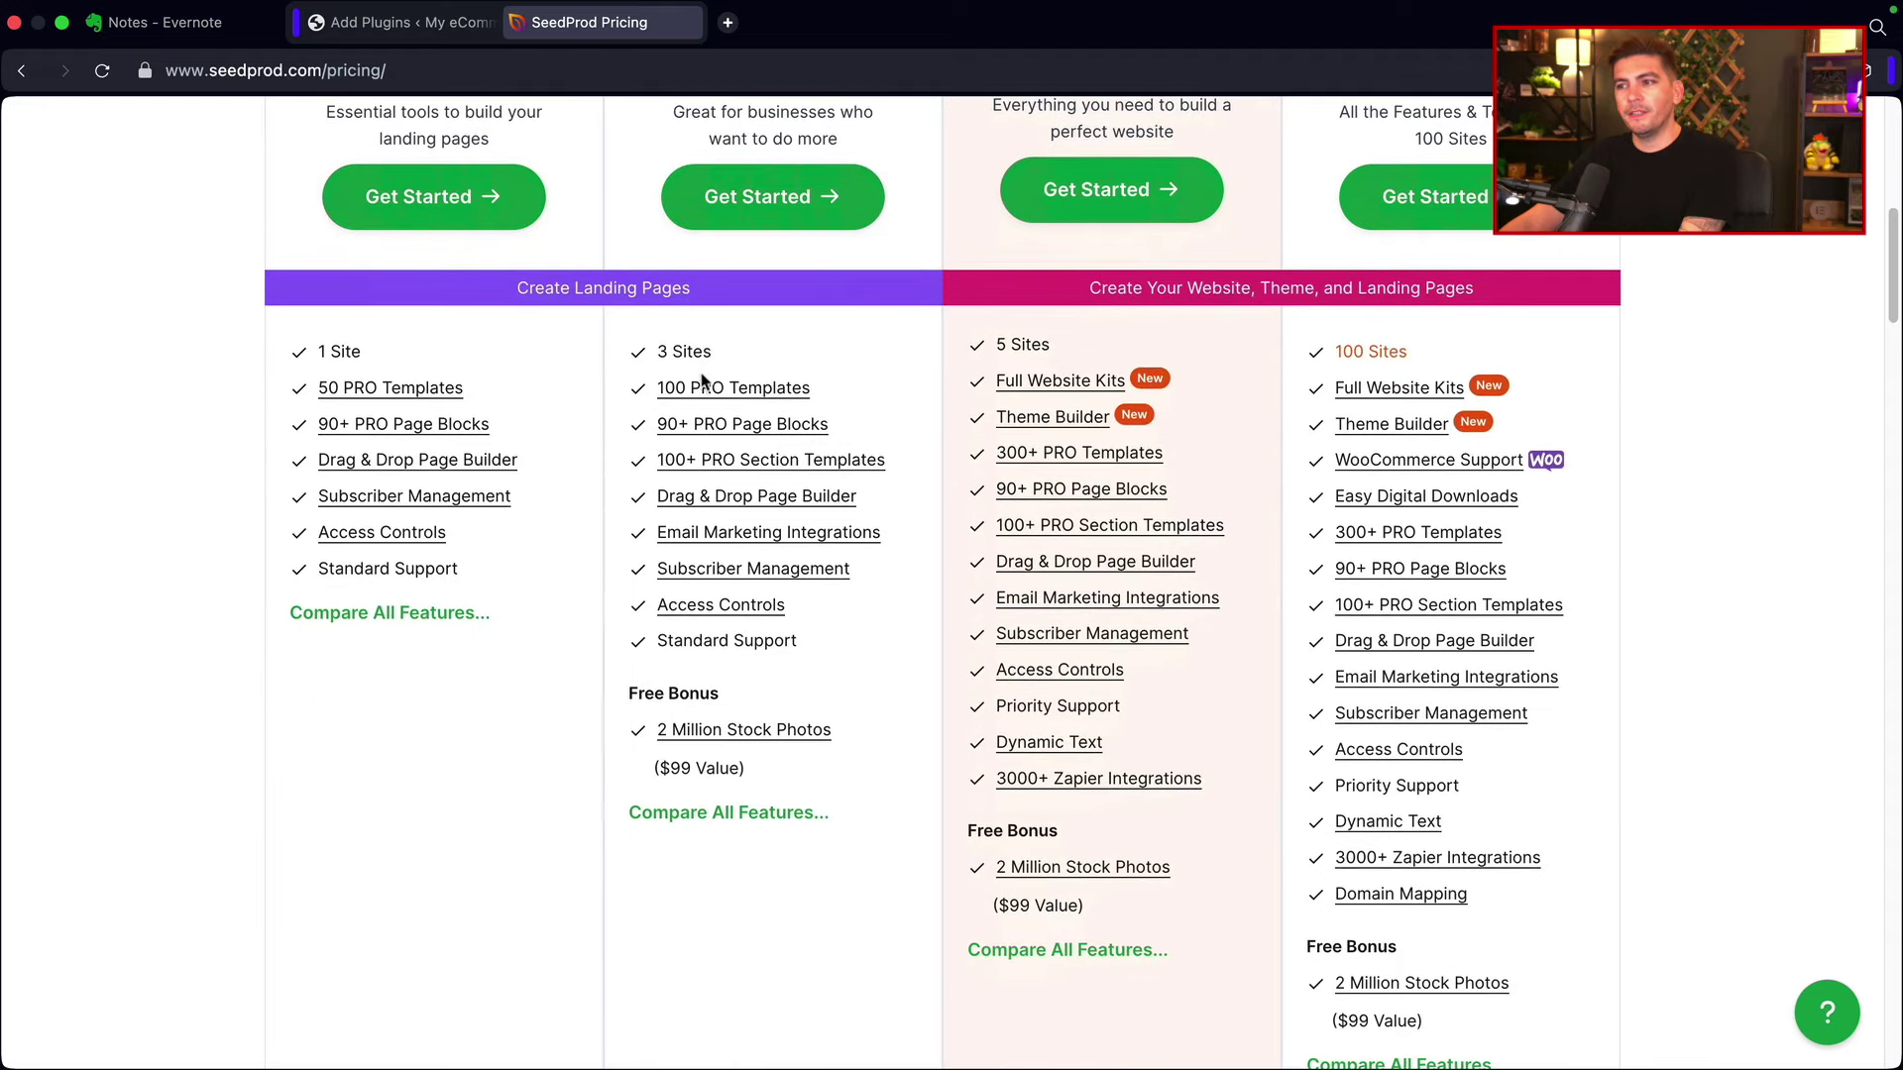
pyautogui.moveTo(730, 603)
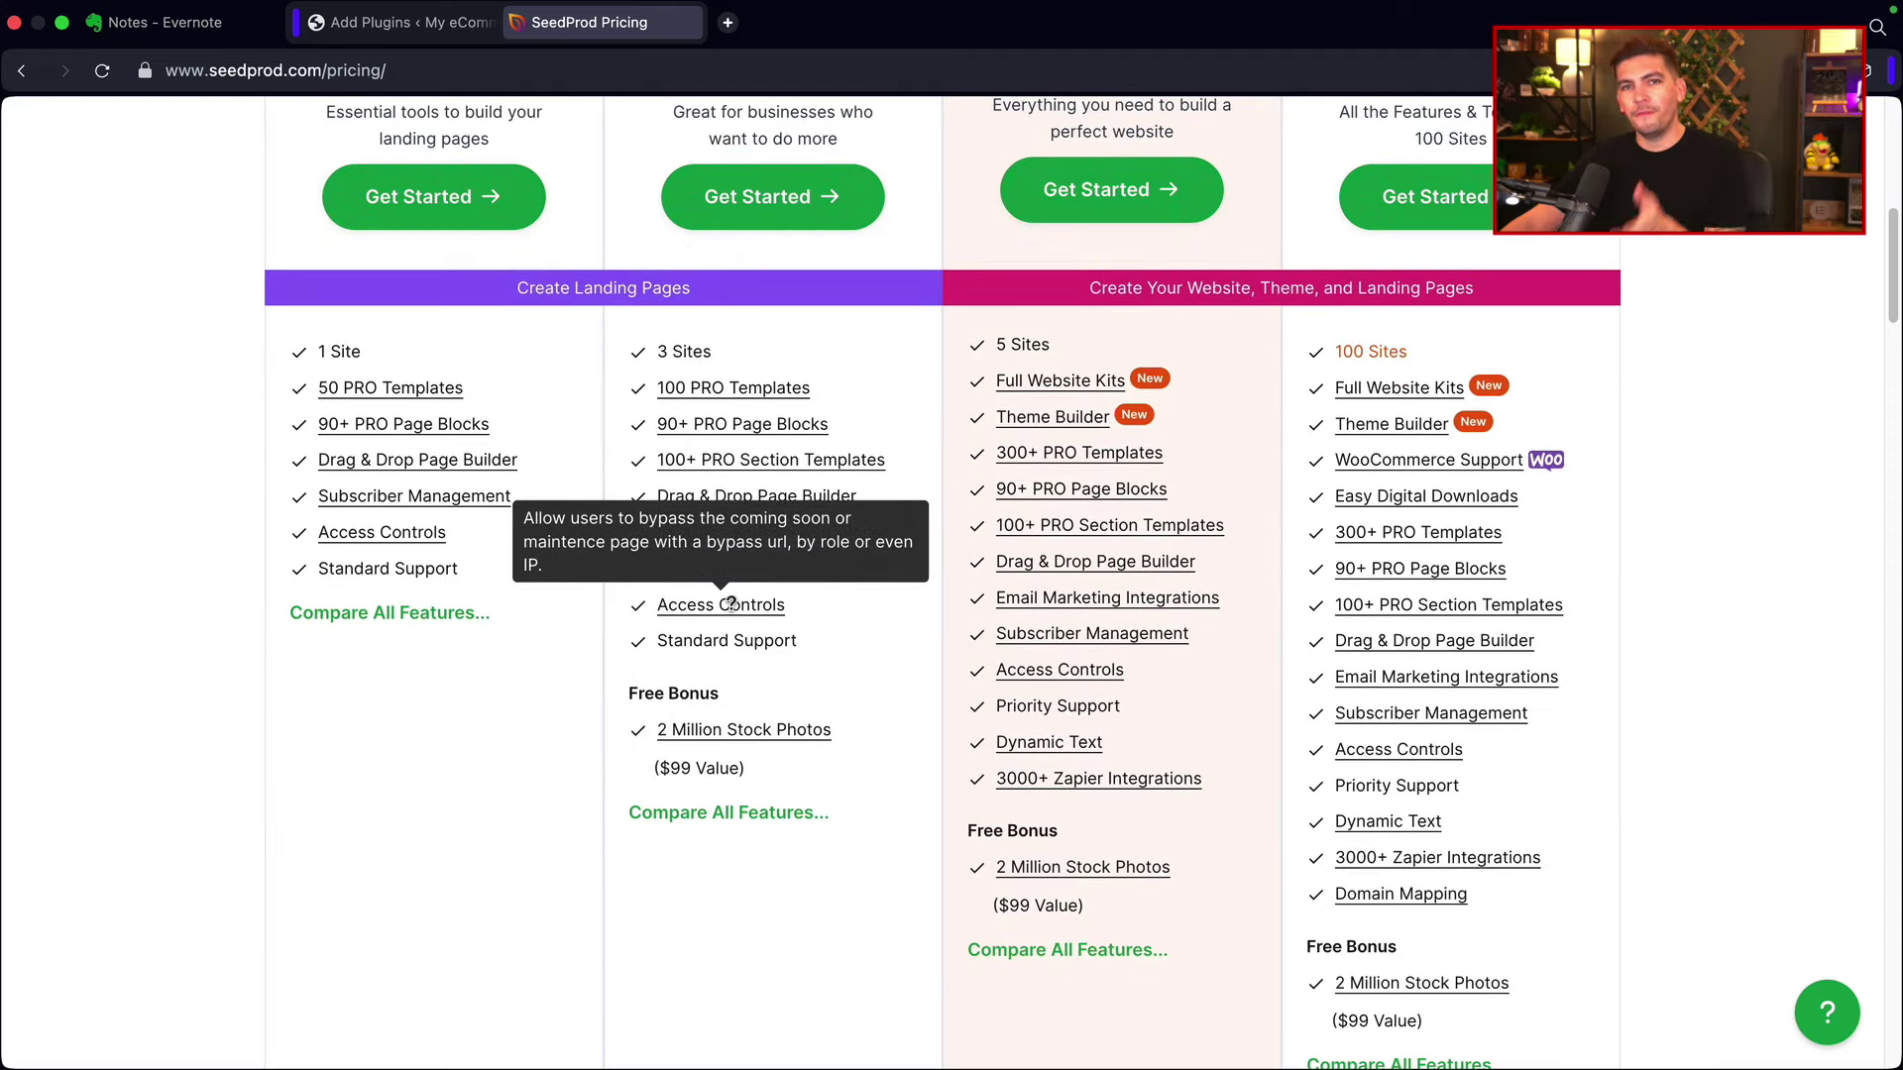
pyautogui.scroll(4, 730, 603)
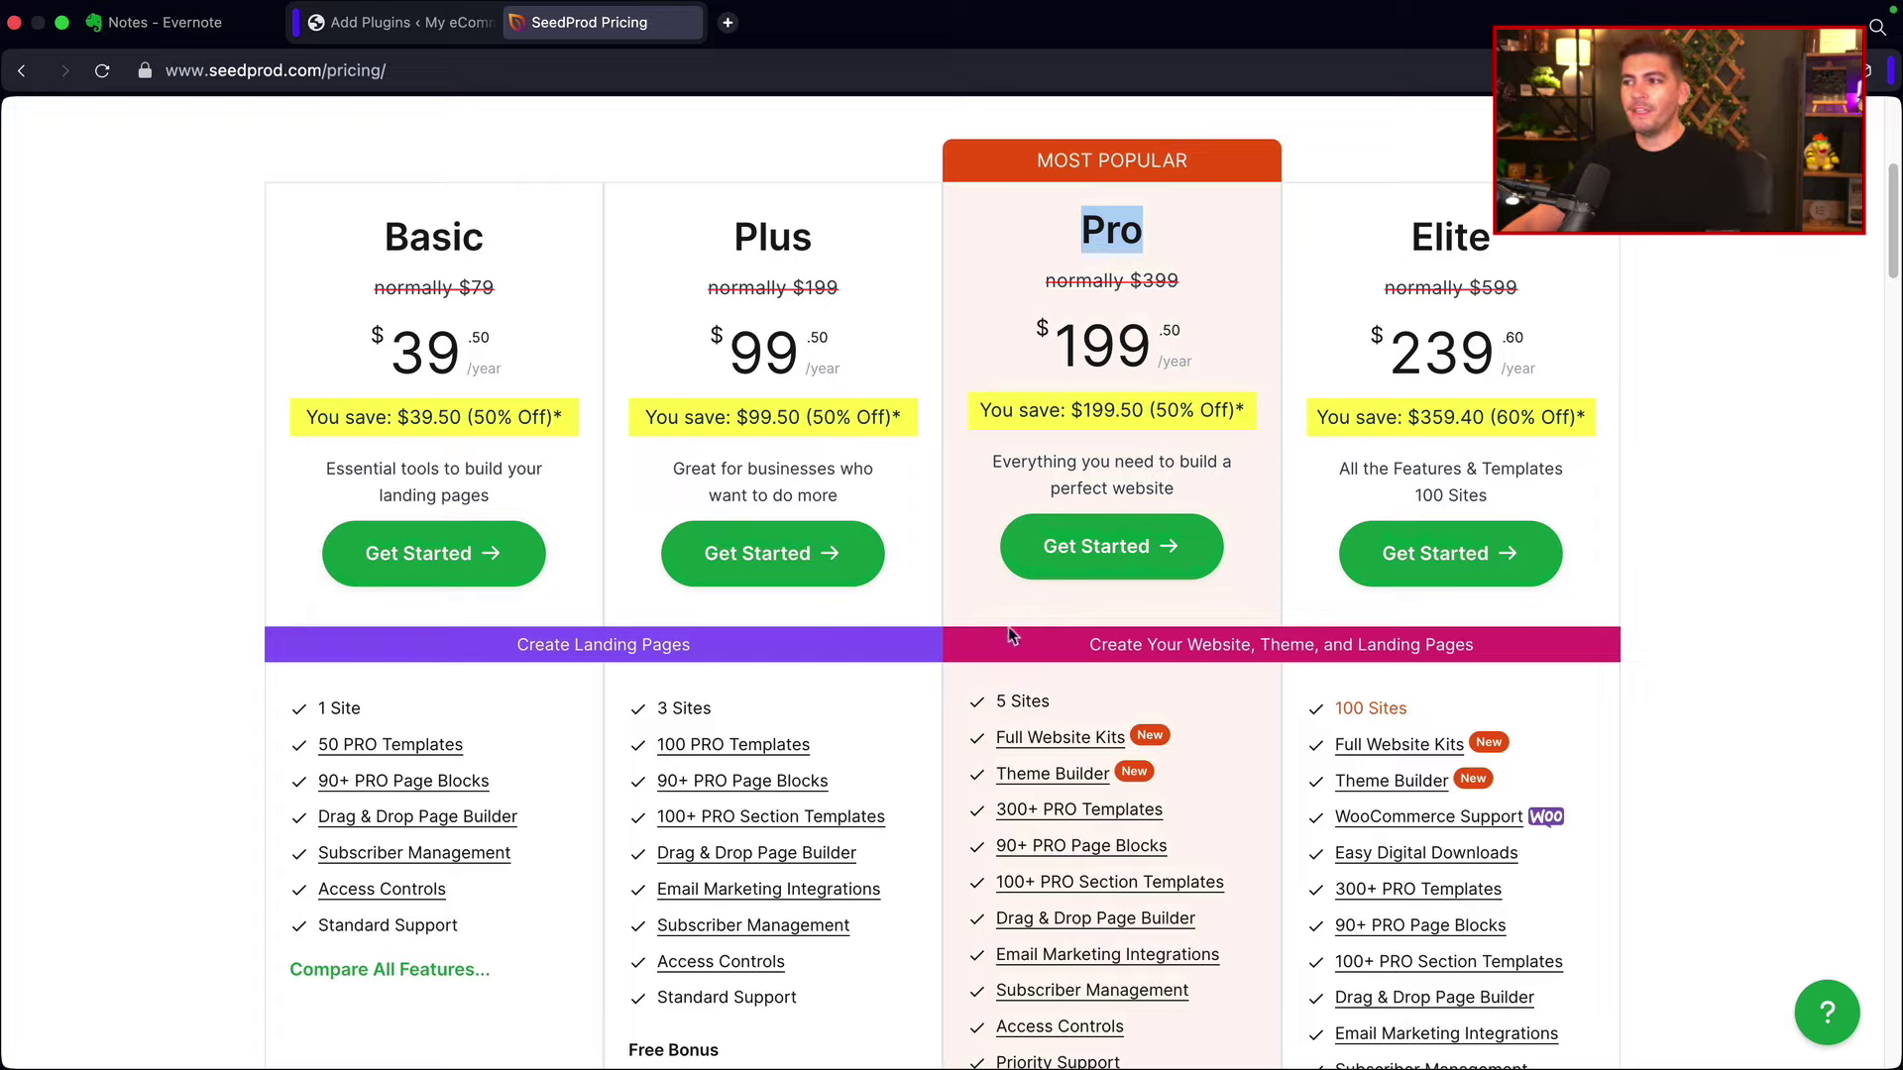
pyautogui.click(1278, 622)
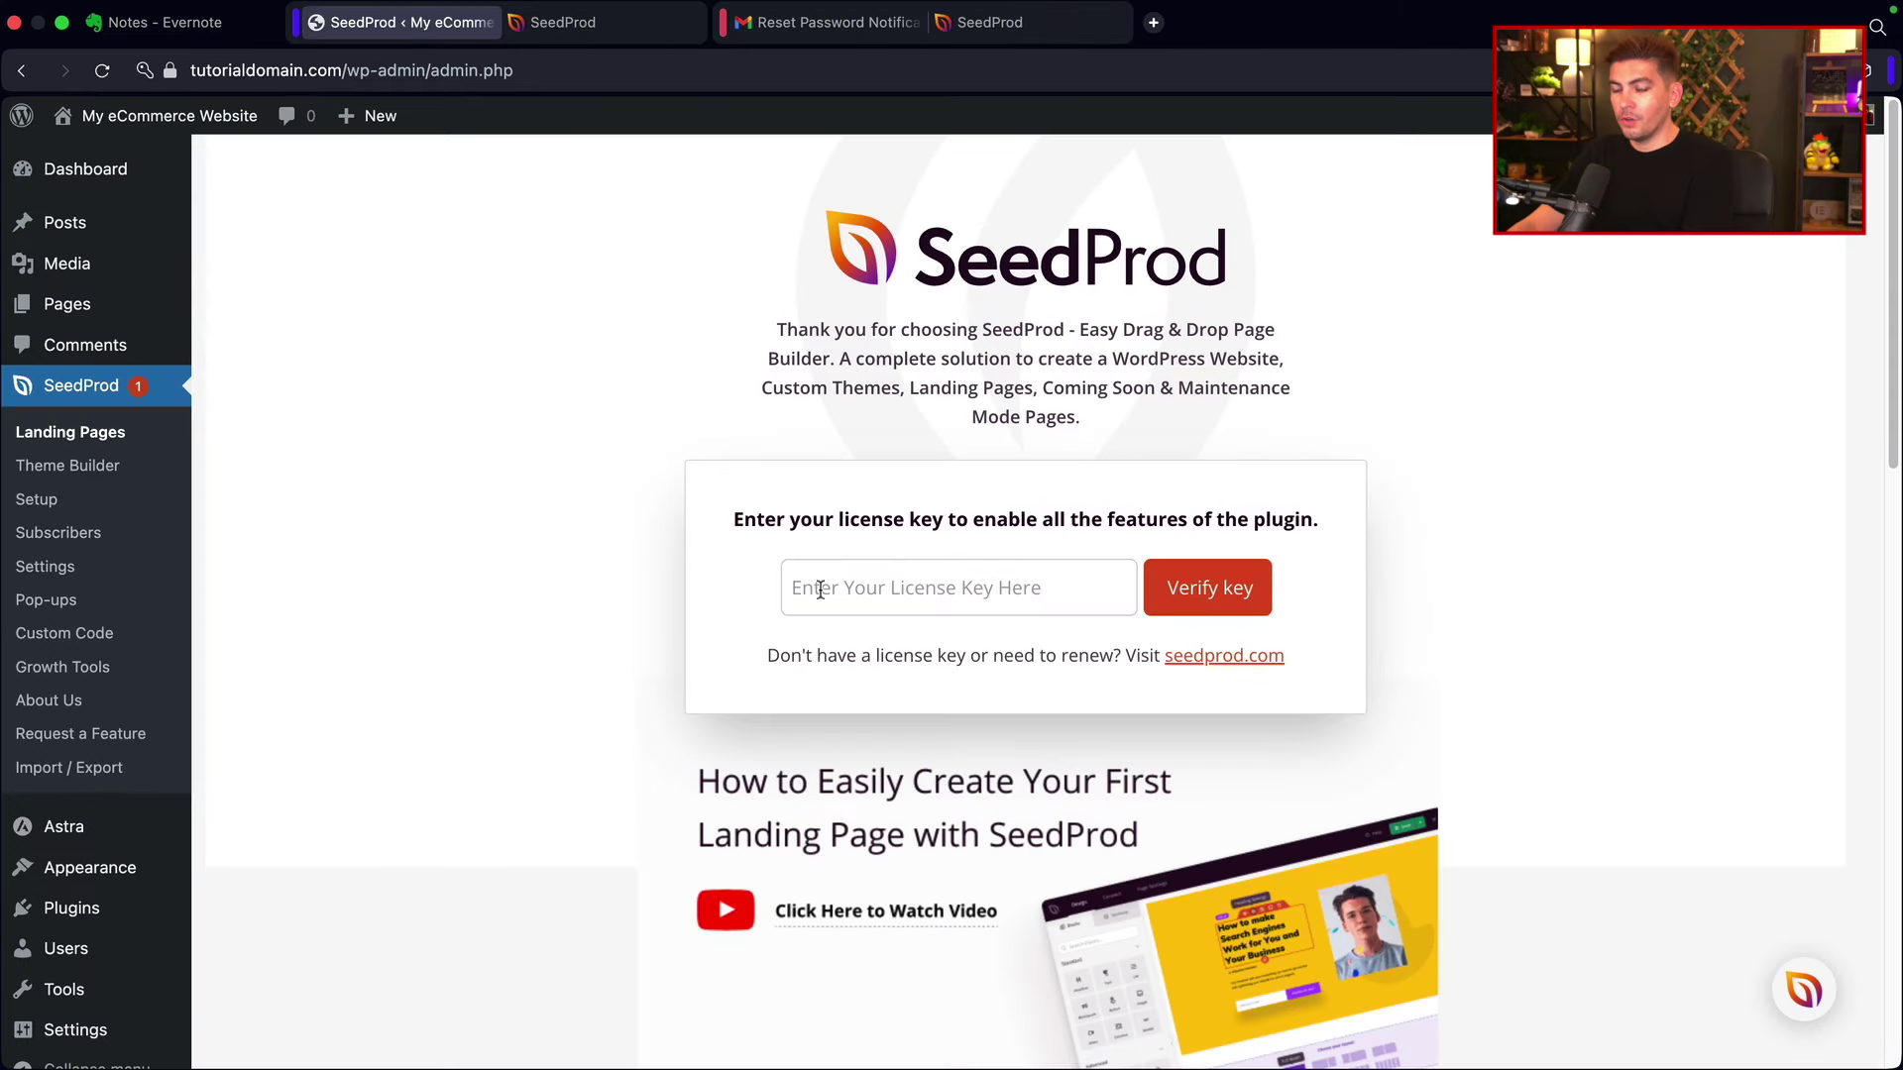
# - Paste the SeedProd license key and verify it
pyautogui.rightClick(843, 579)
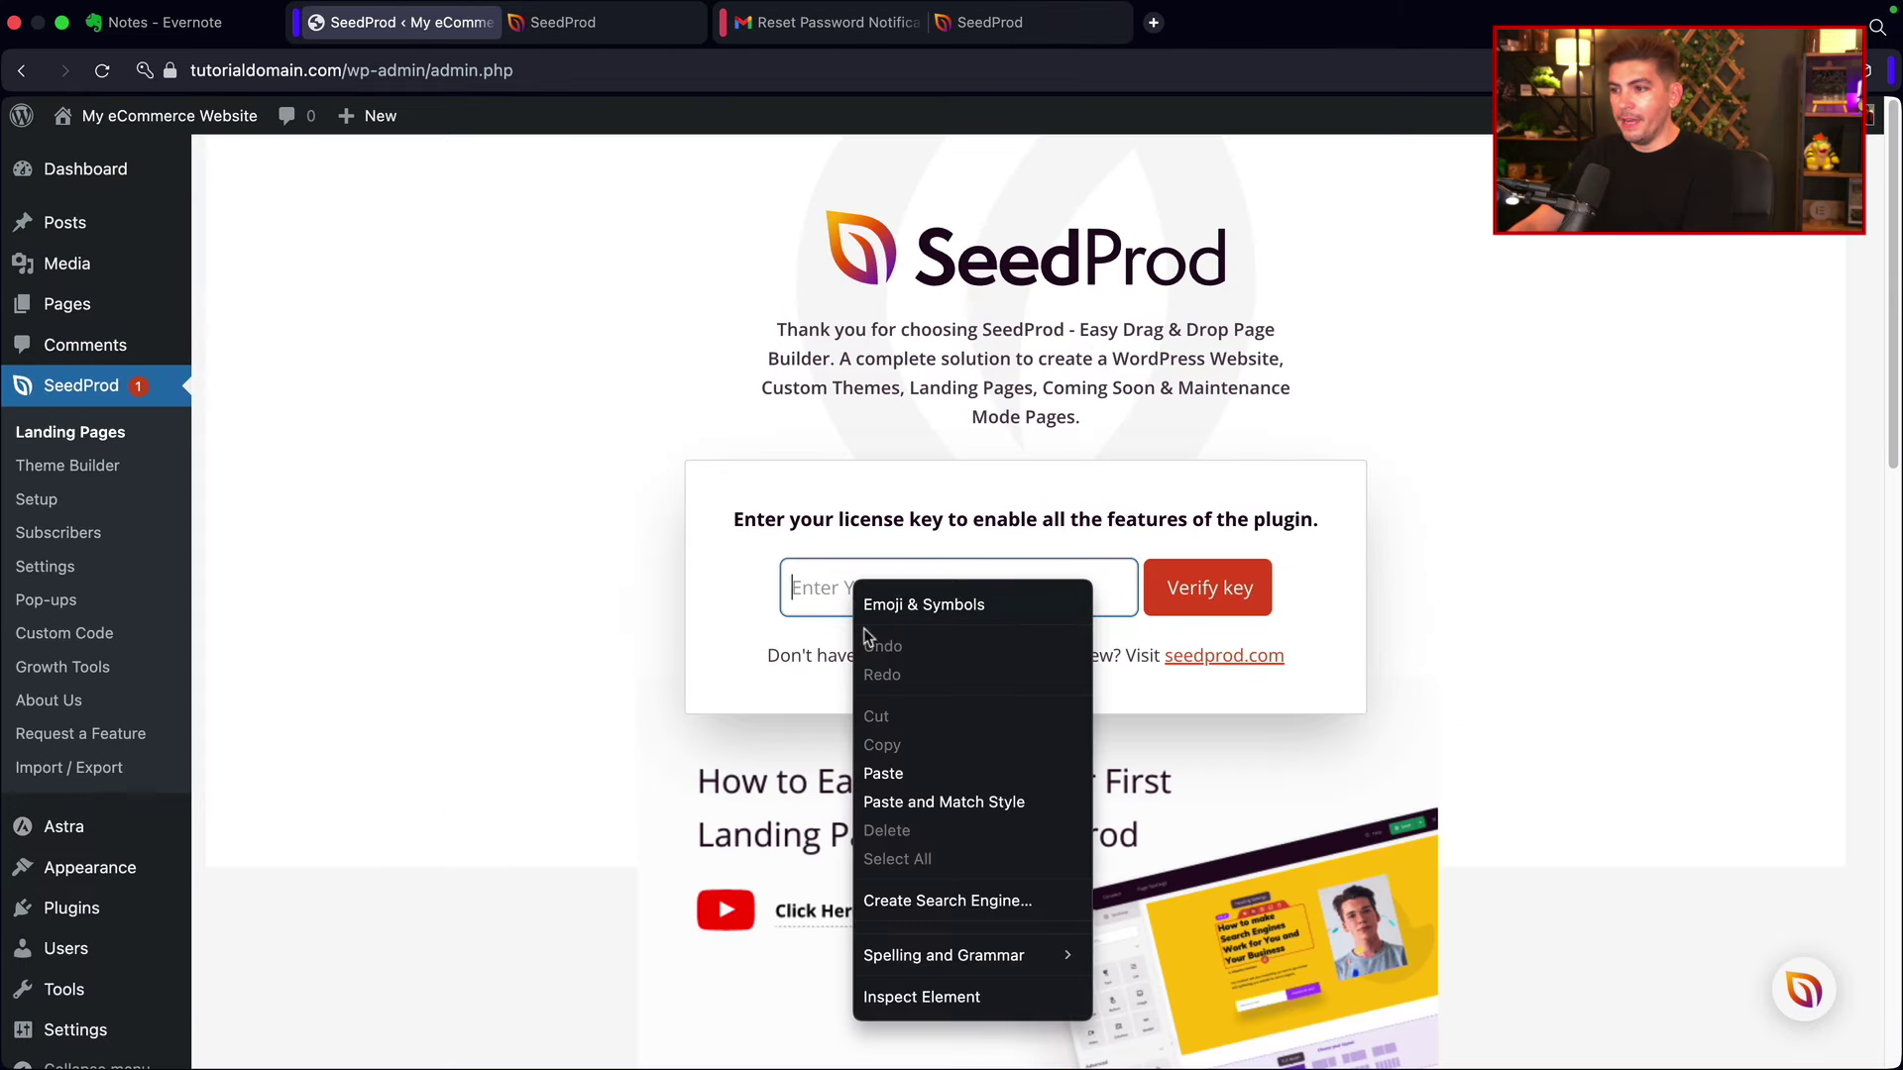
pyautogui.click(890, 775)
pyautogui.click(1210, 588)
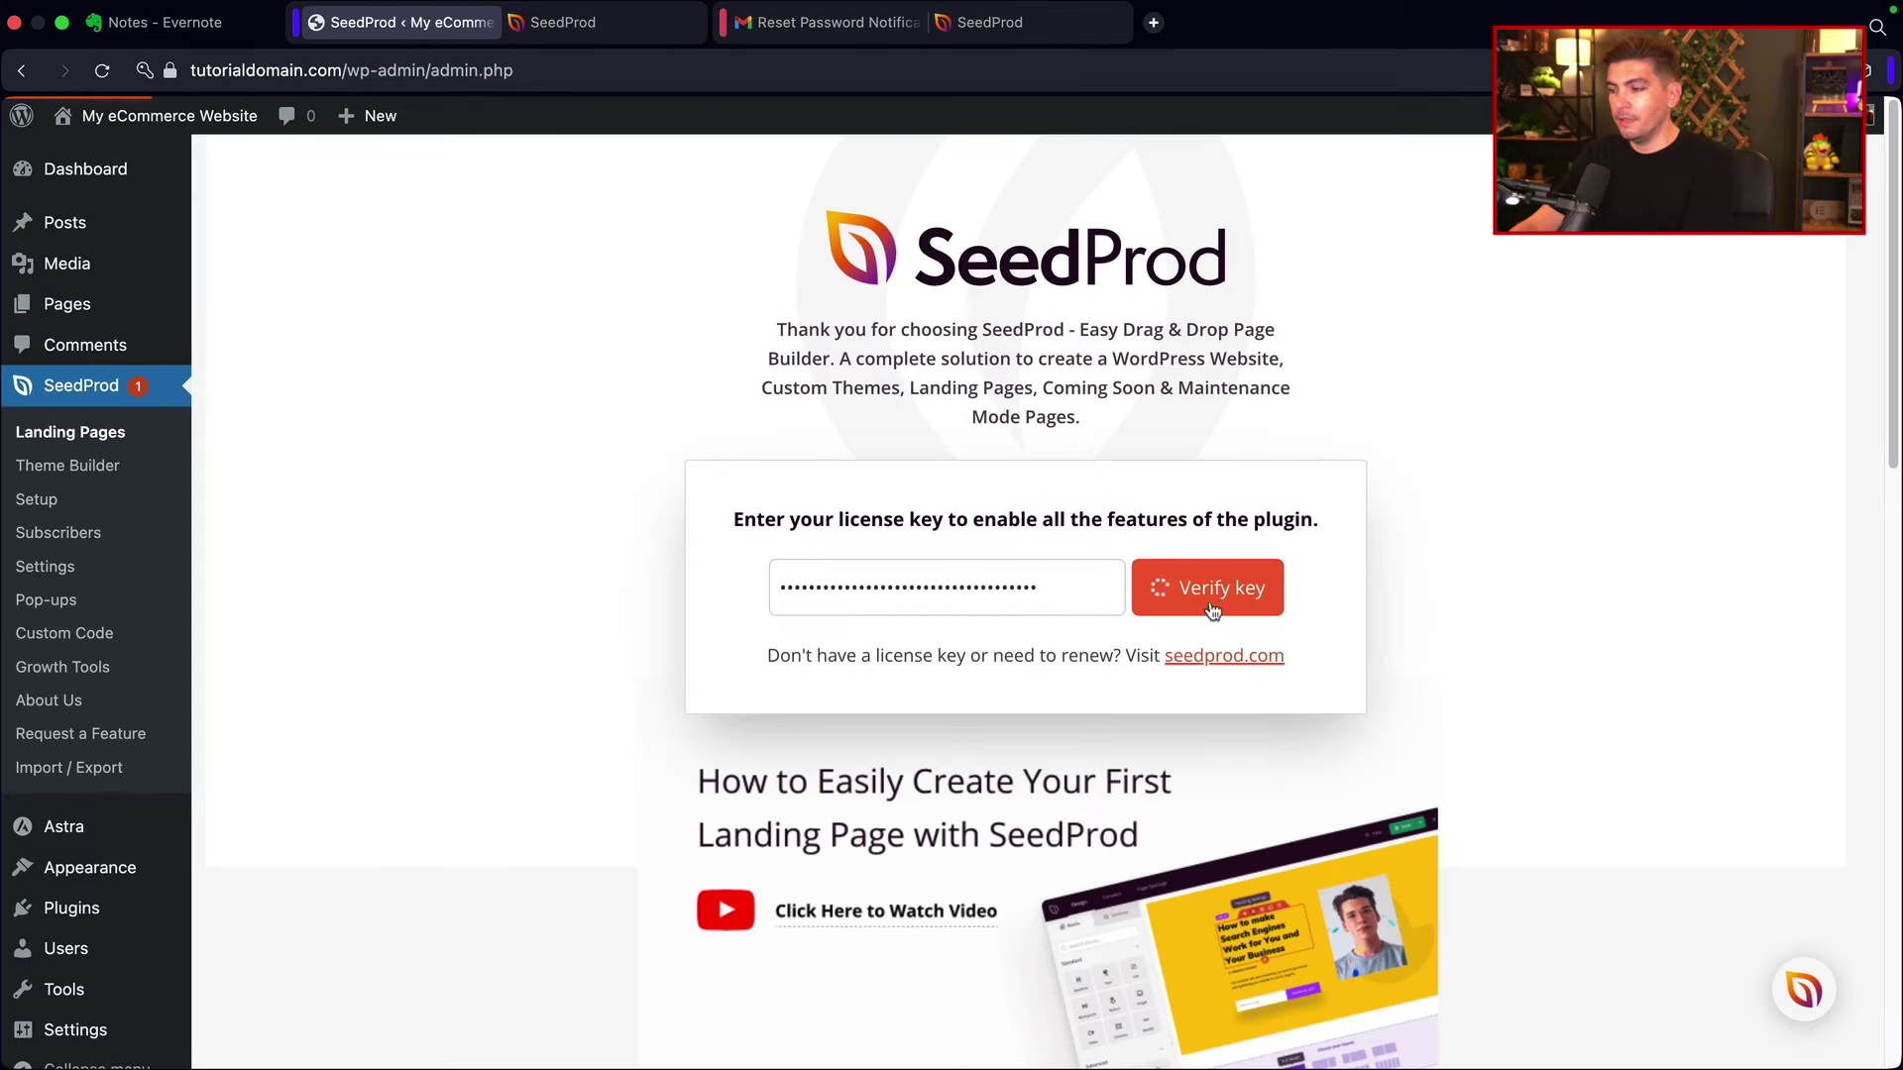
pyautogui.scroll(-2, 1198, 614)
pyautogui.scroll(2, 1157, 584)
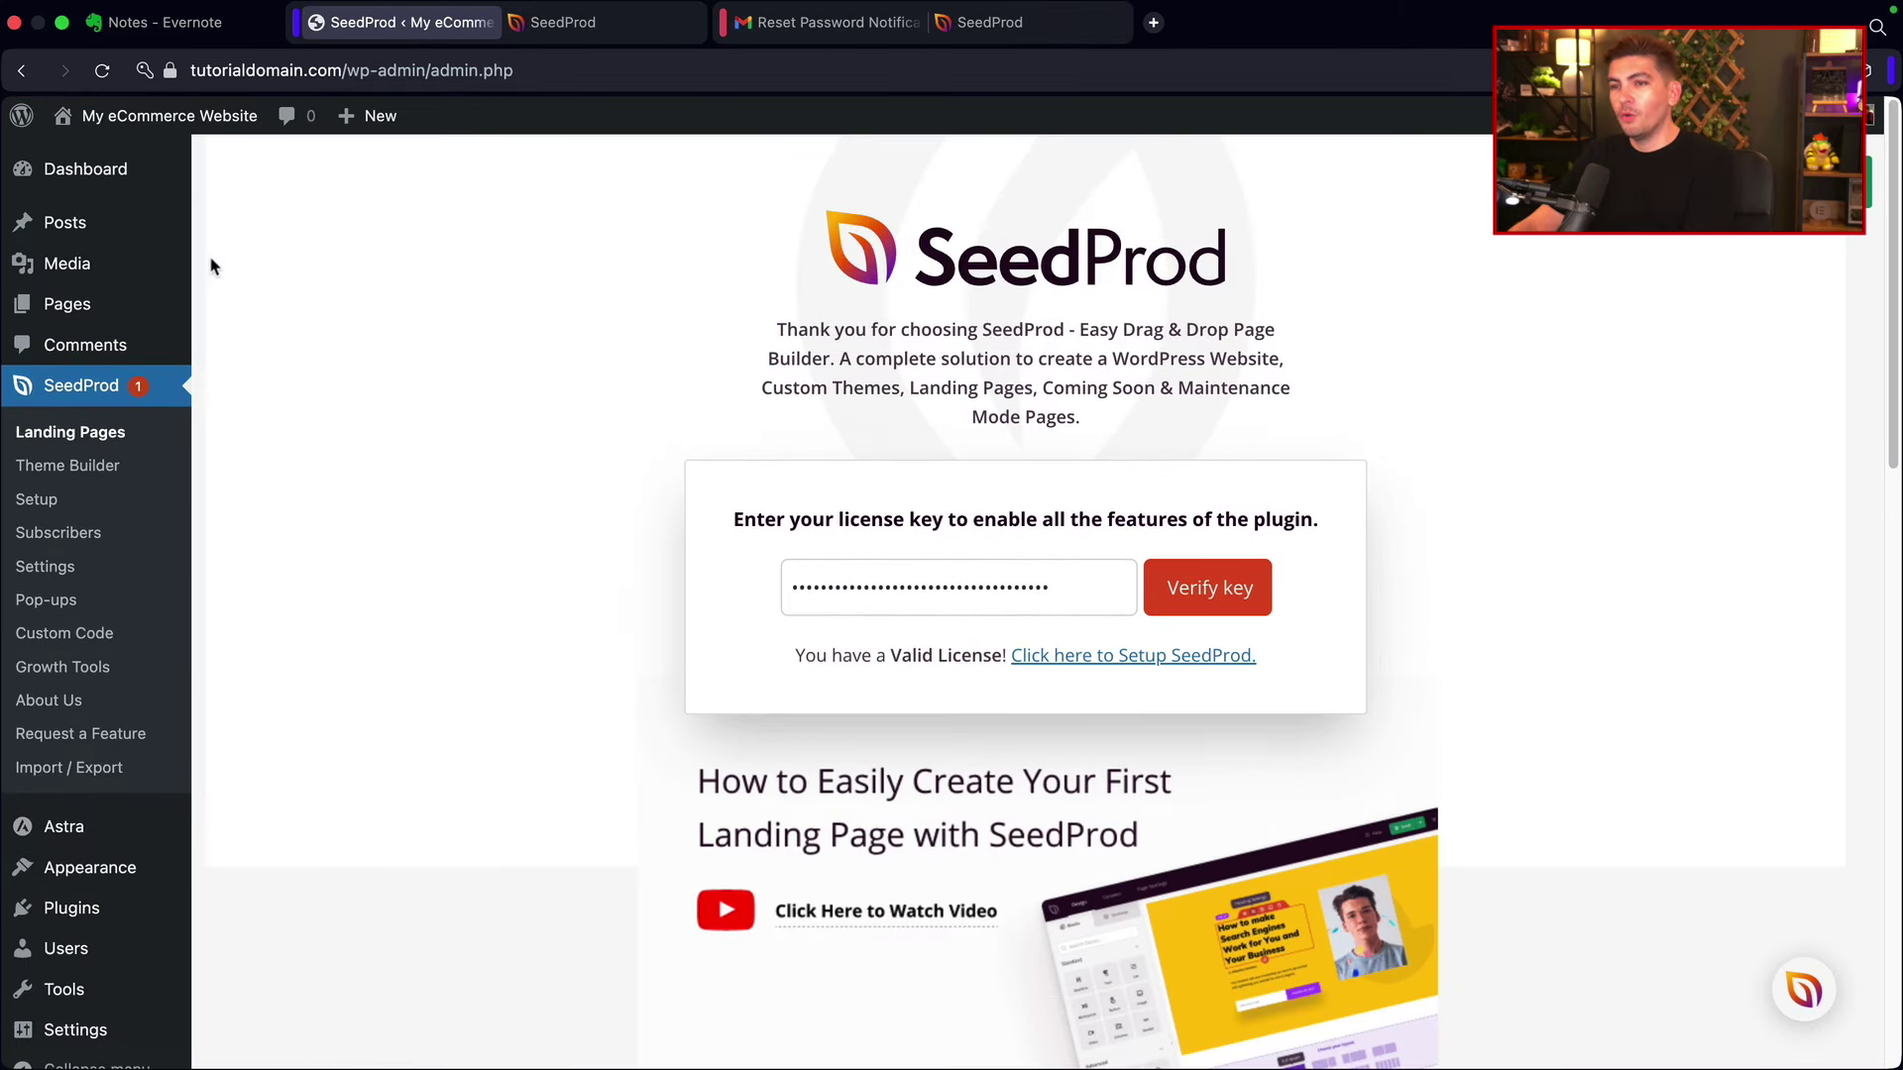
# - Create a new page titled 'Home' and open it in the SeedProd builder
pyautogui.moveTo(103, 304)
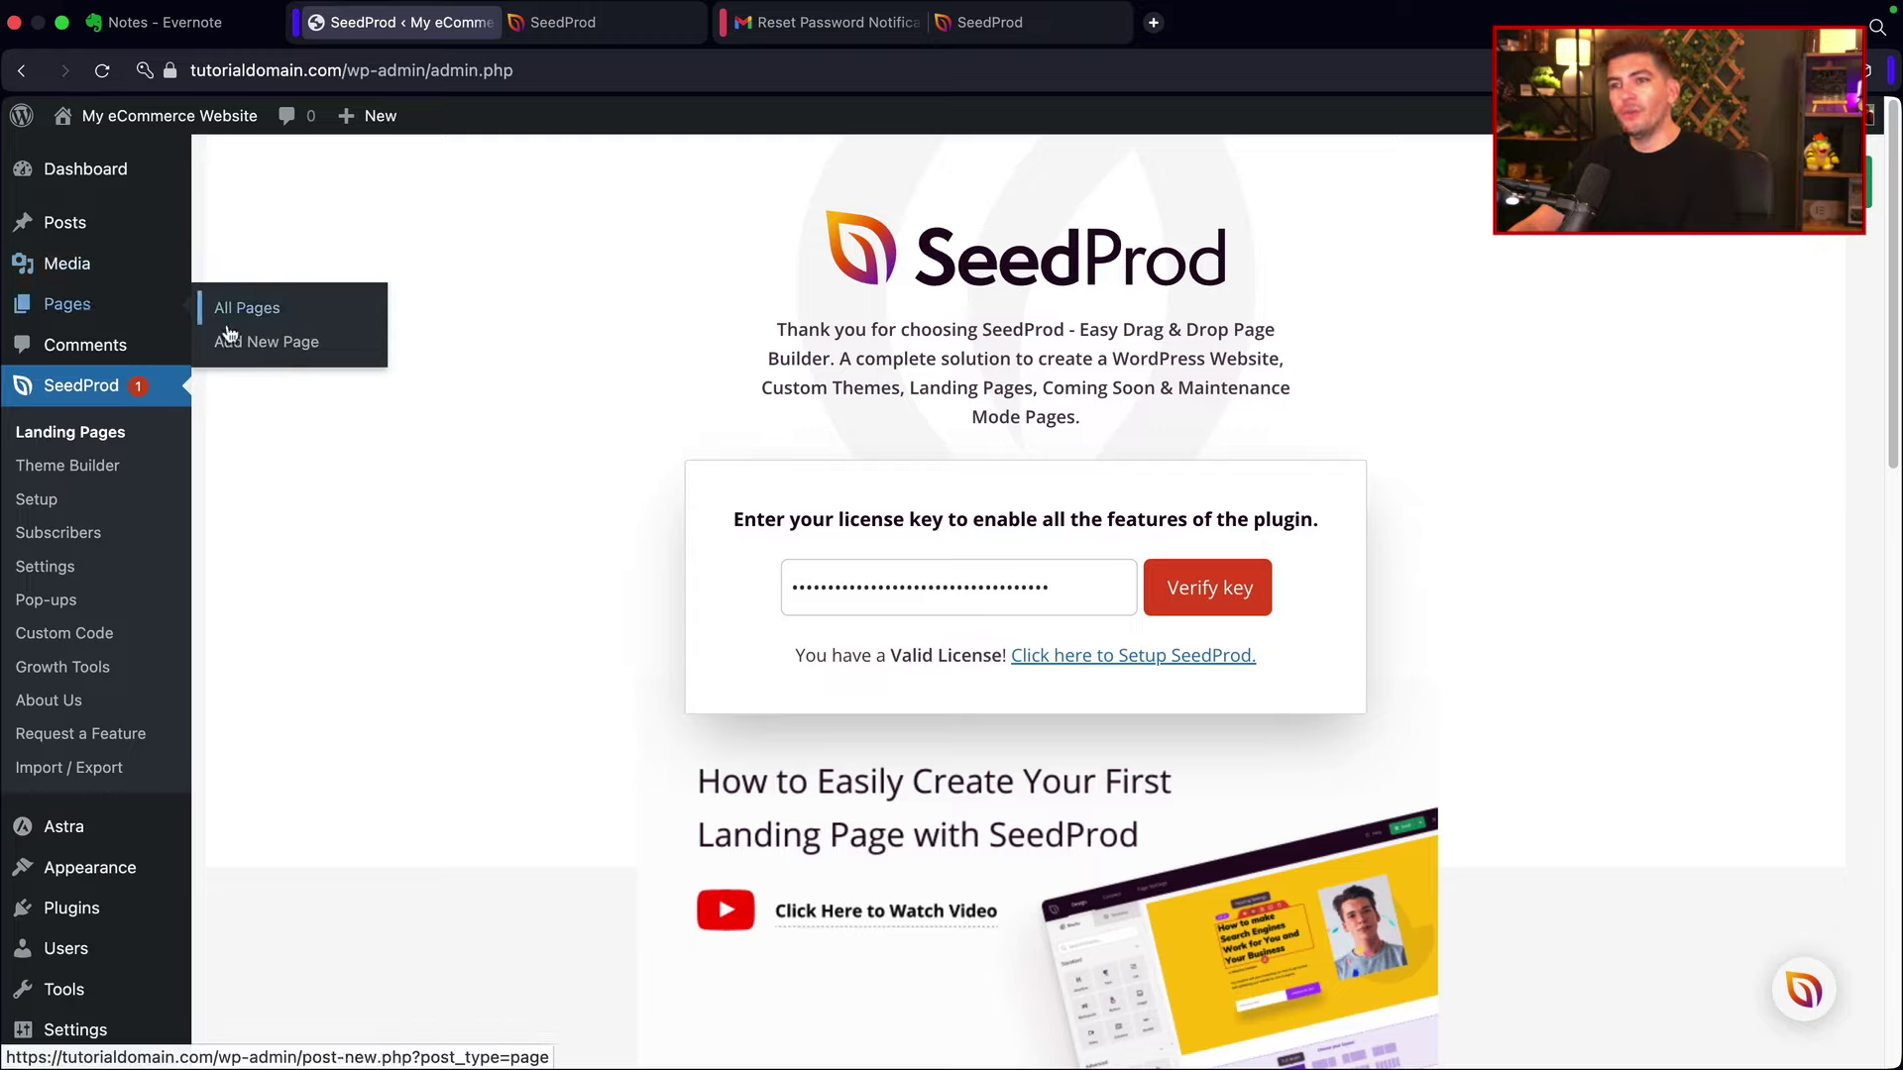
pyautogui.click(263, 343)
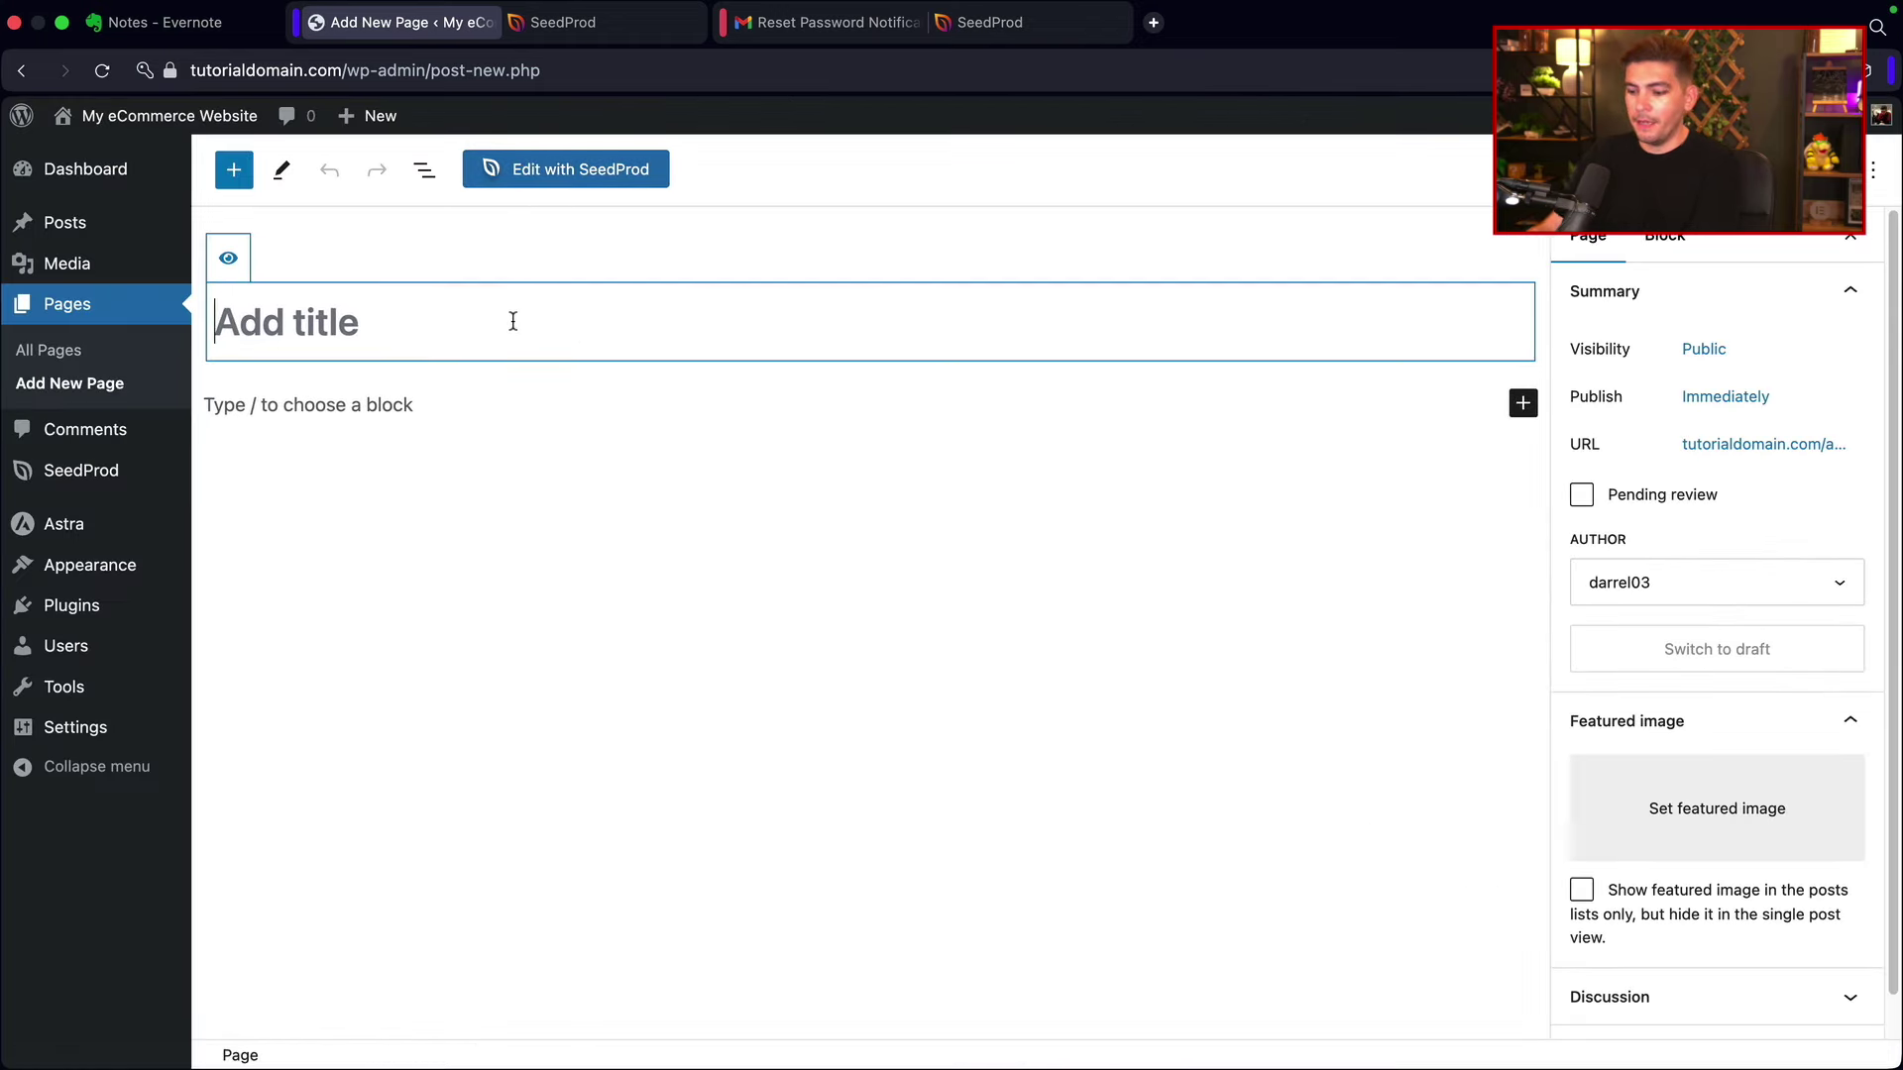
pyautogui.write('Home')
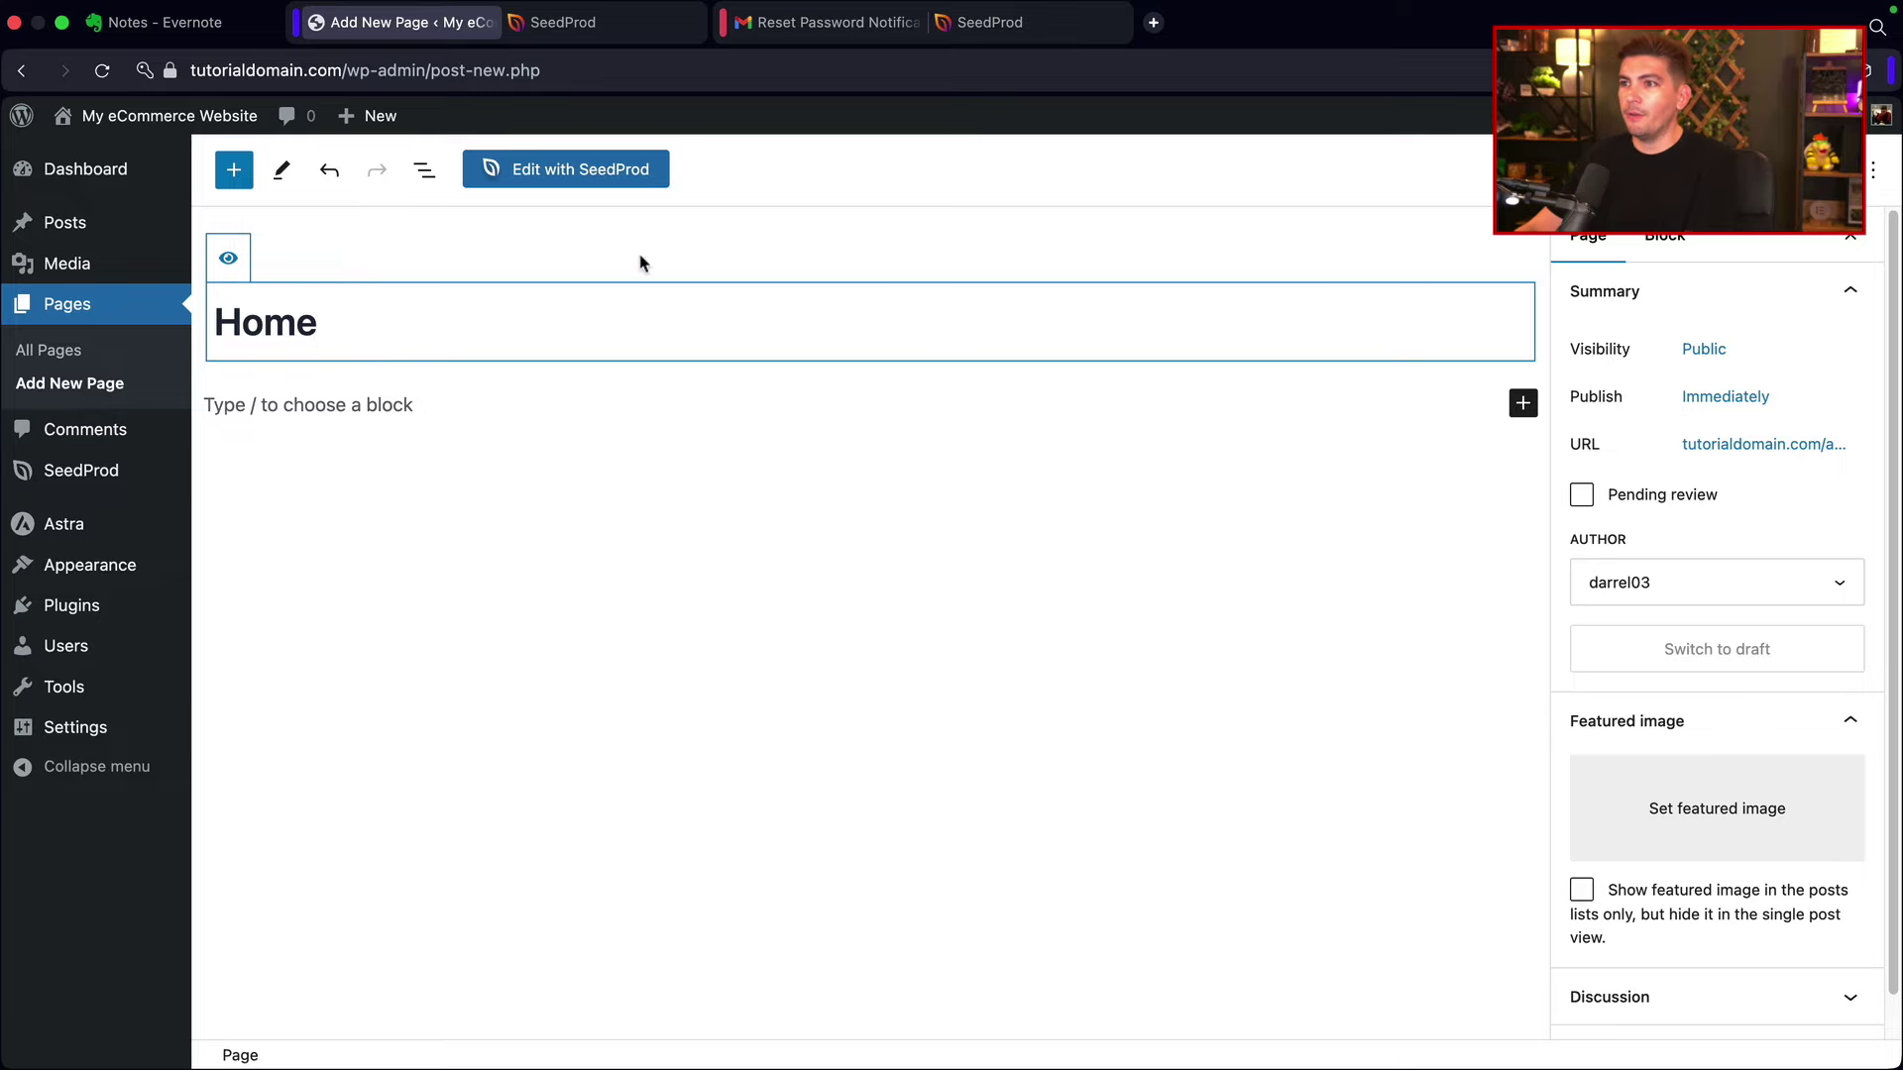
pyautogui.click(646, 176)
pyautogui.press('Return')
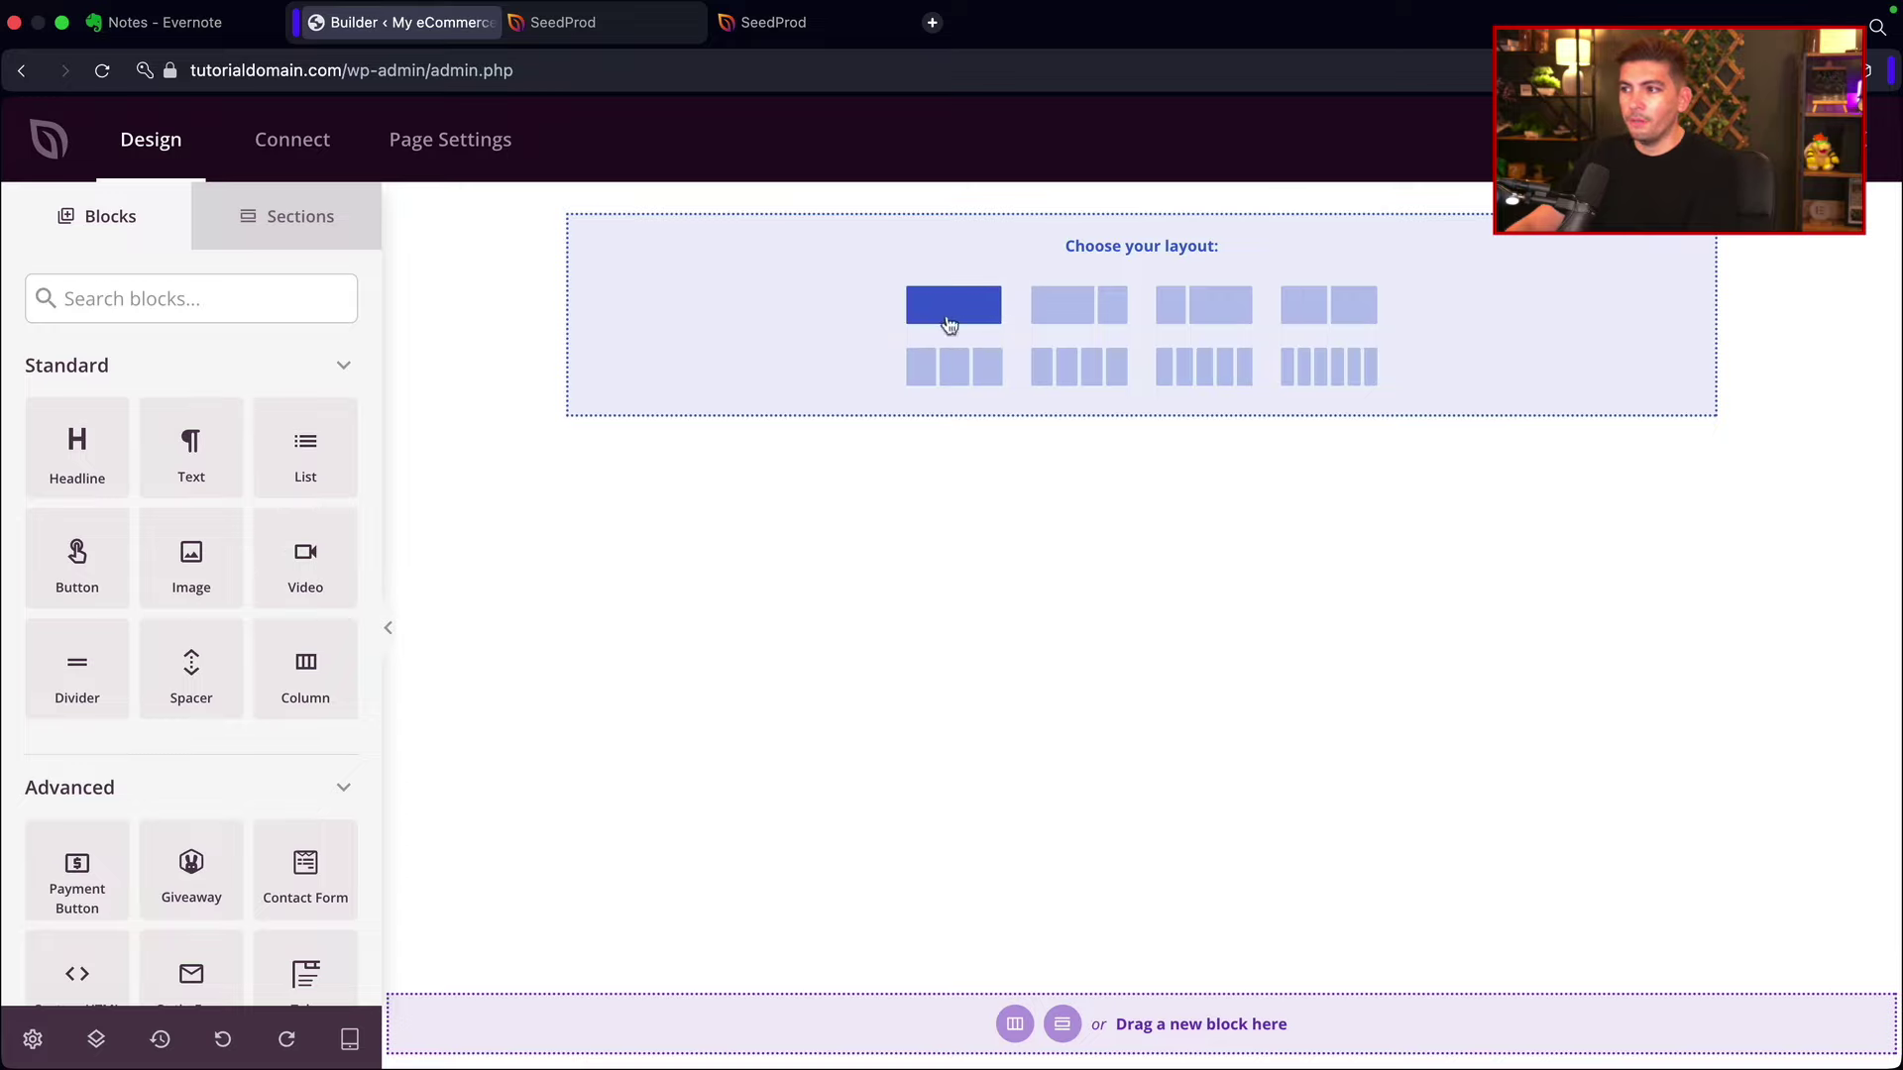
# - Choose a three-column layout and add Headline, Image and Button blocks to column one
pyautogui.click(952, 365)
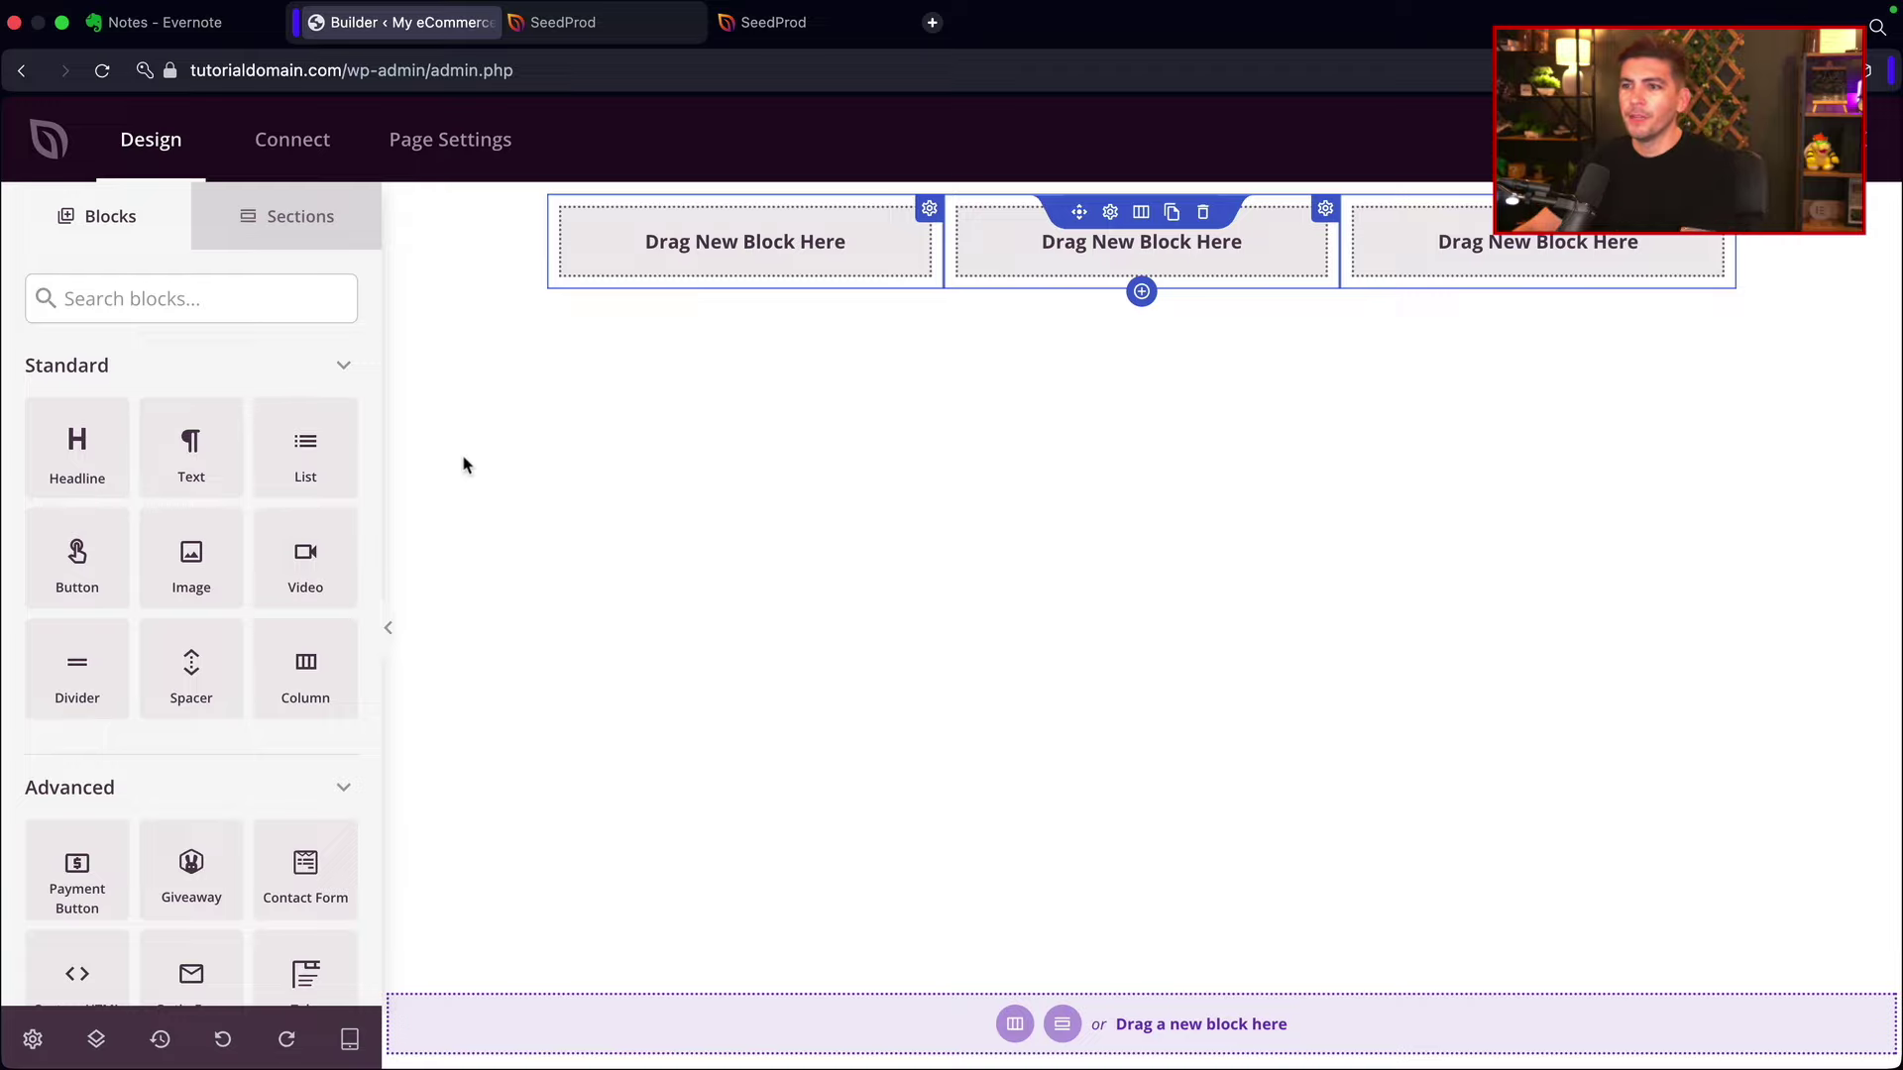
pyautogui.moveTo(94, 466); pyautogui.dragTo(733, 239)
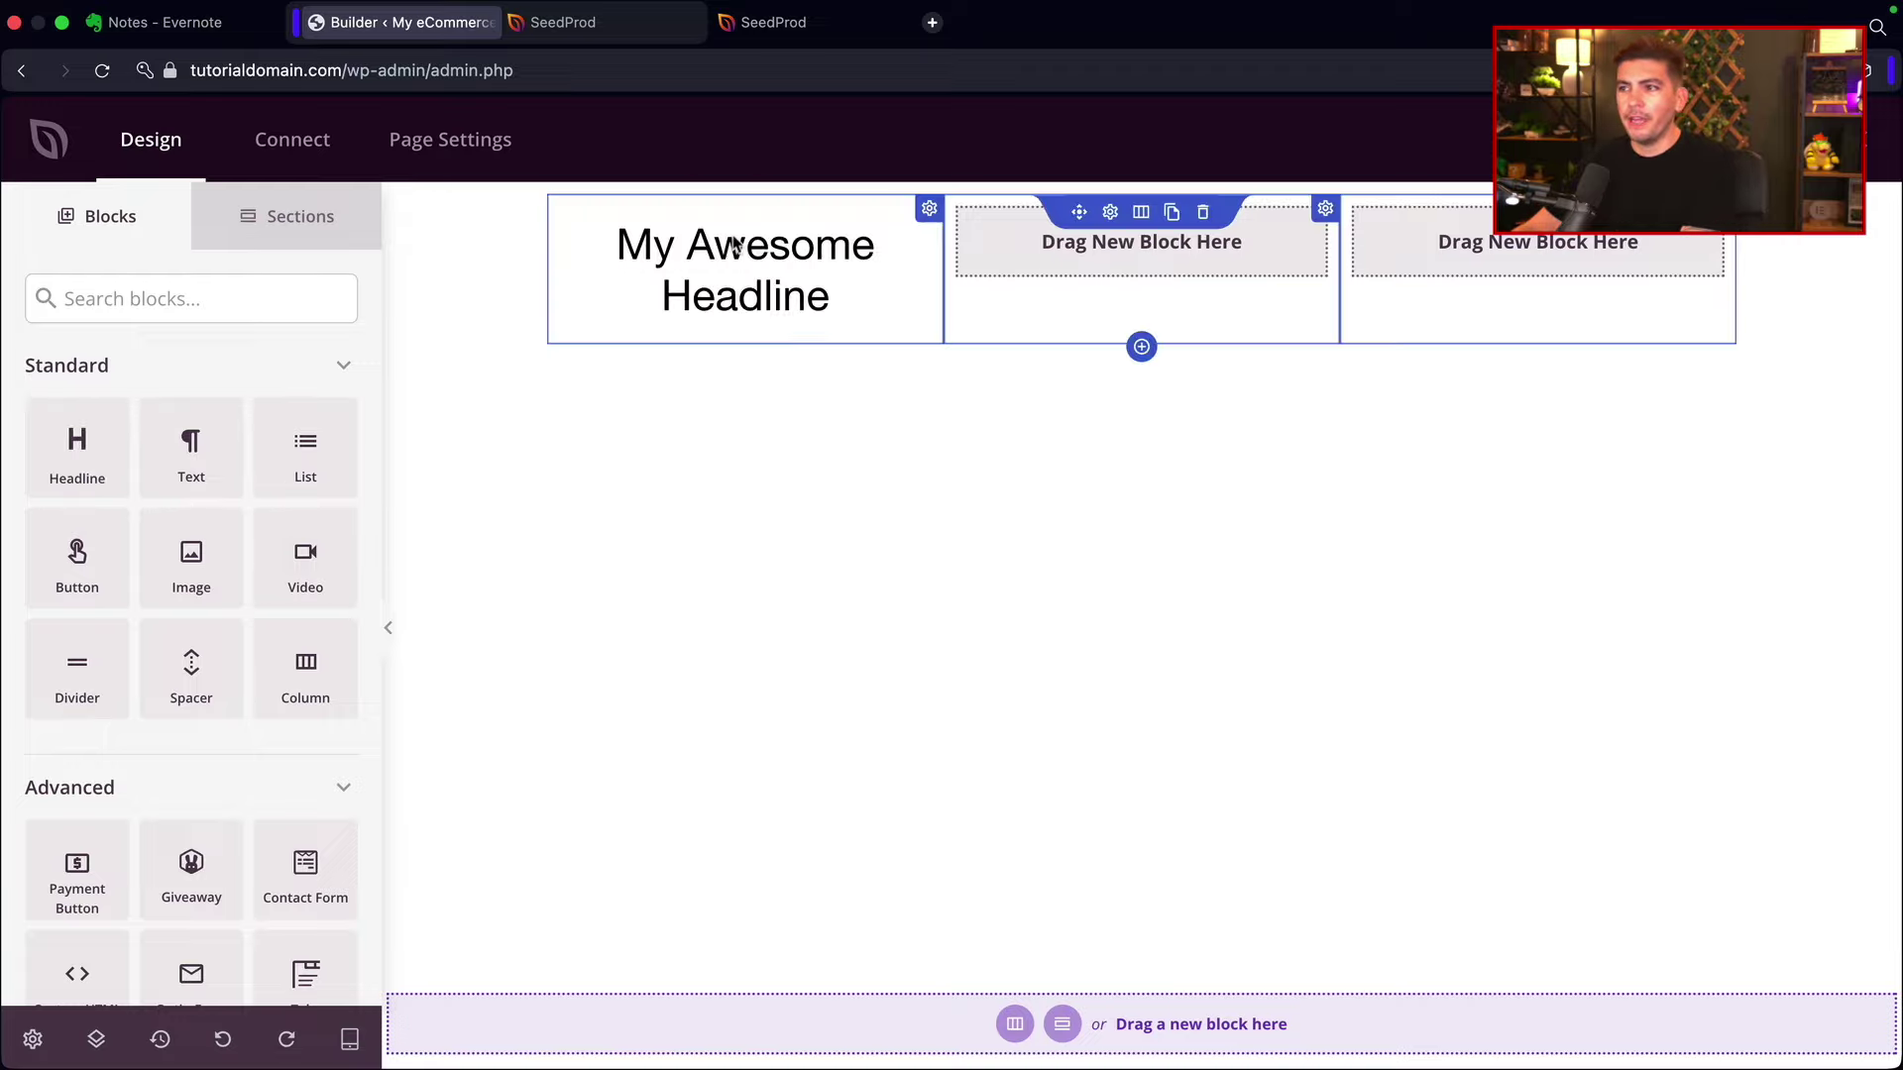
pyautogui.moveTo(162, 567); pyautogui.dragTo(662, 323)
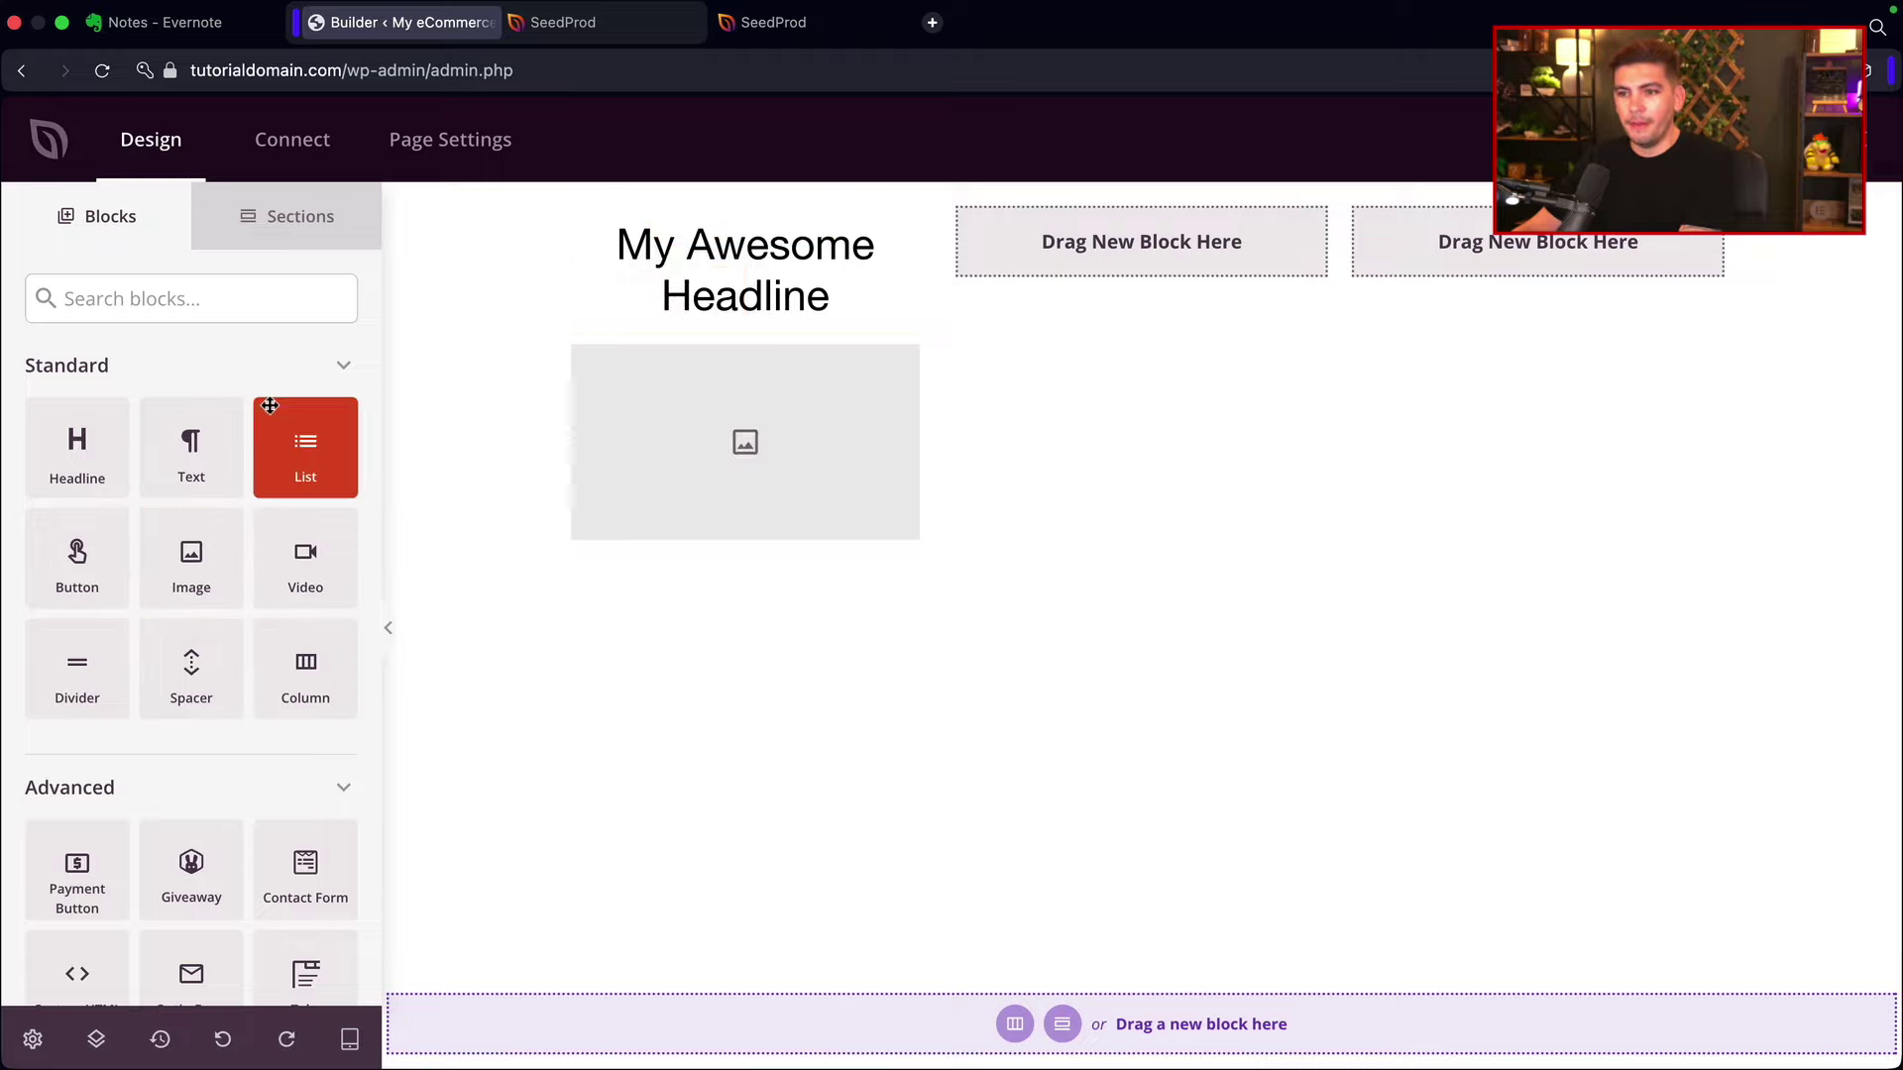
pyautogui.moveTo(81, 548); pyautogui.dragTo(690, 523)
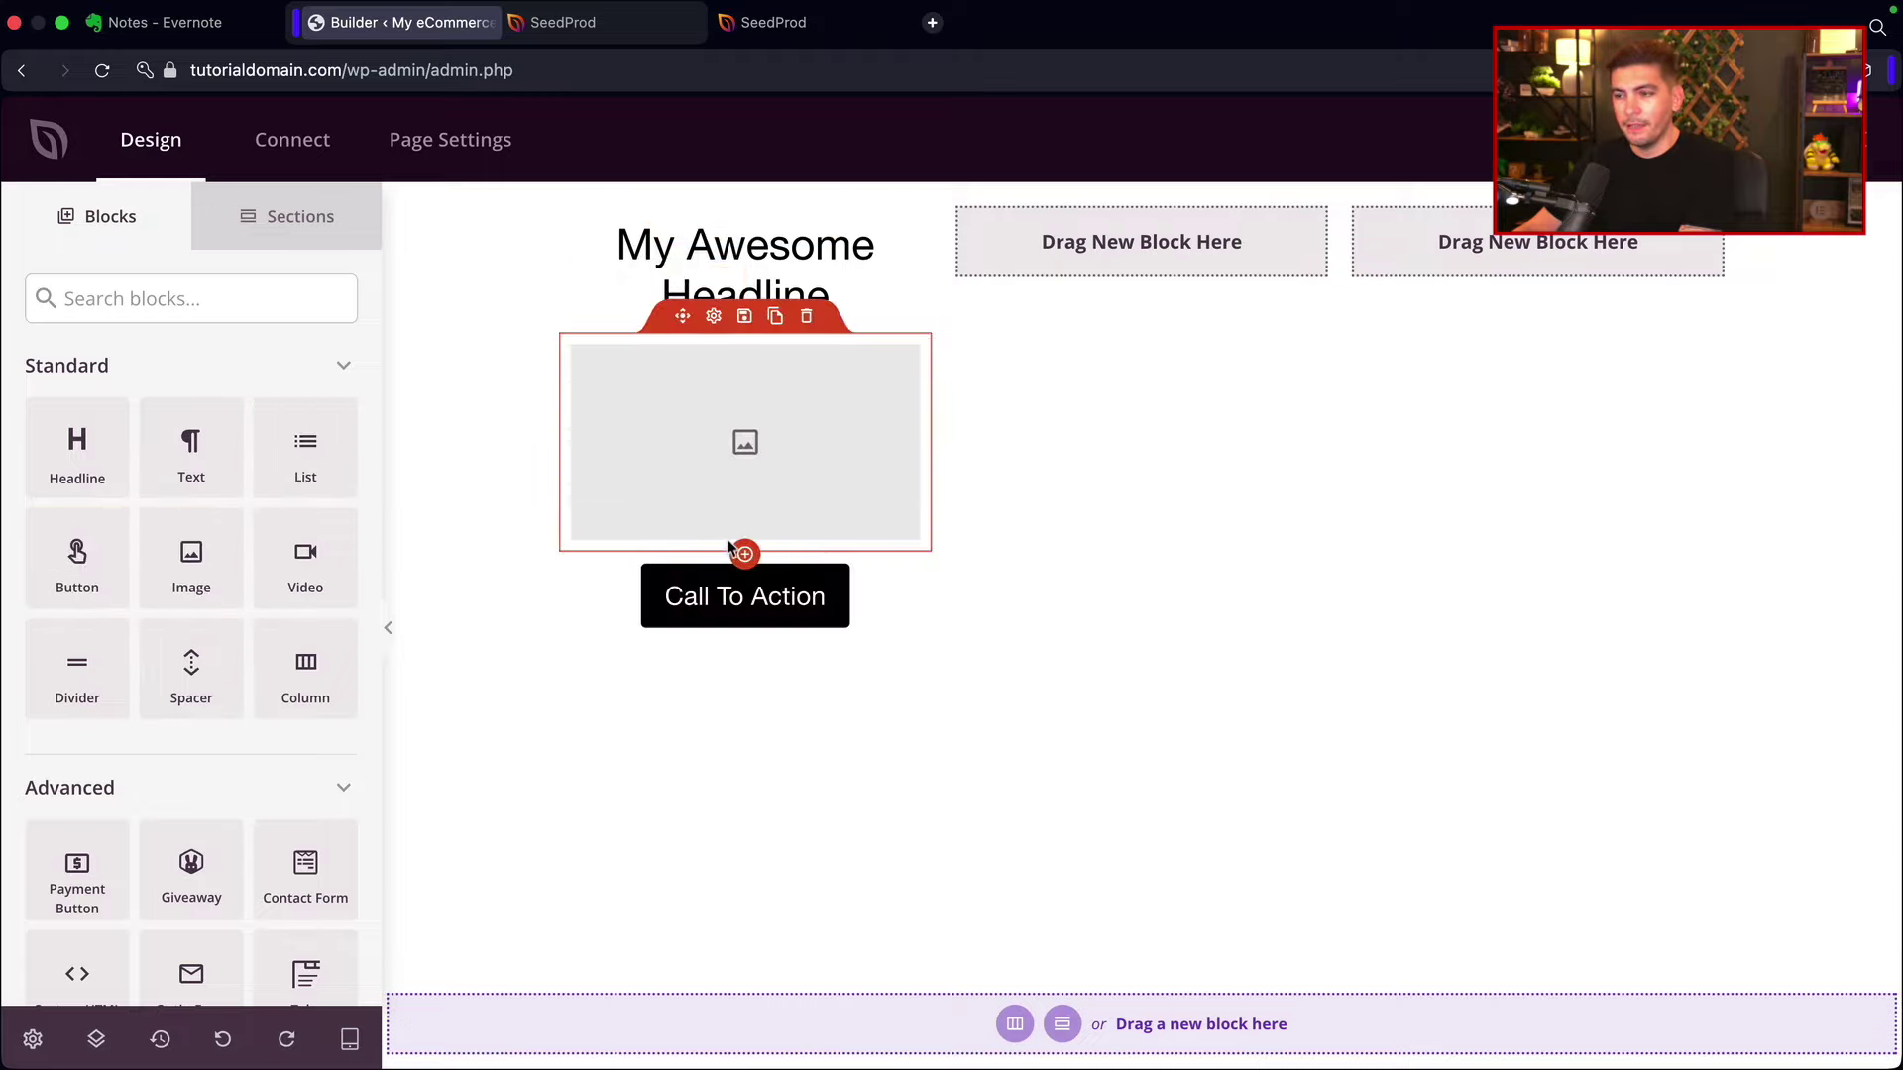
# - Reorder column one so the image is on top, then the headline, then the button
pyautogui.moveTo(682, 316); pyautogui.dragTo(735, 241)
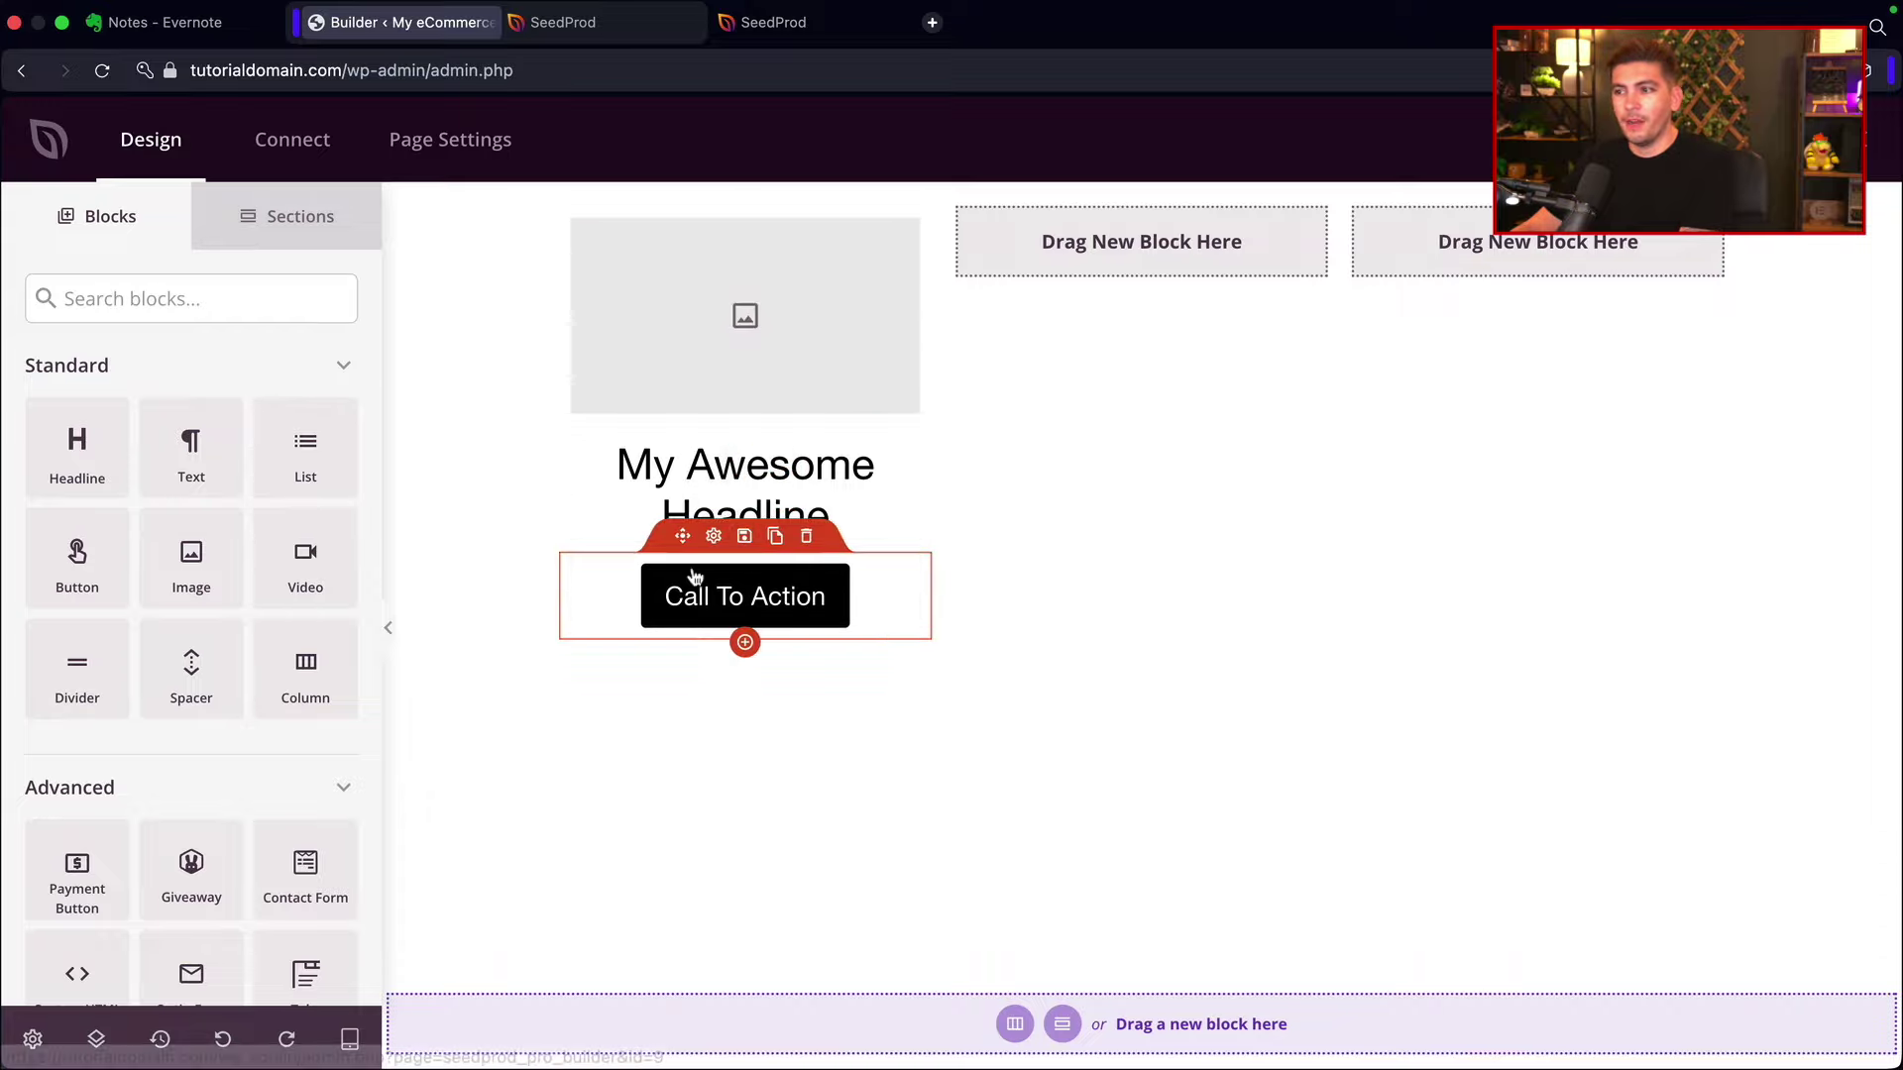
pyautogui.moveTo(682, 536); pyautogui.dragTo(696, 306)
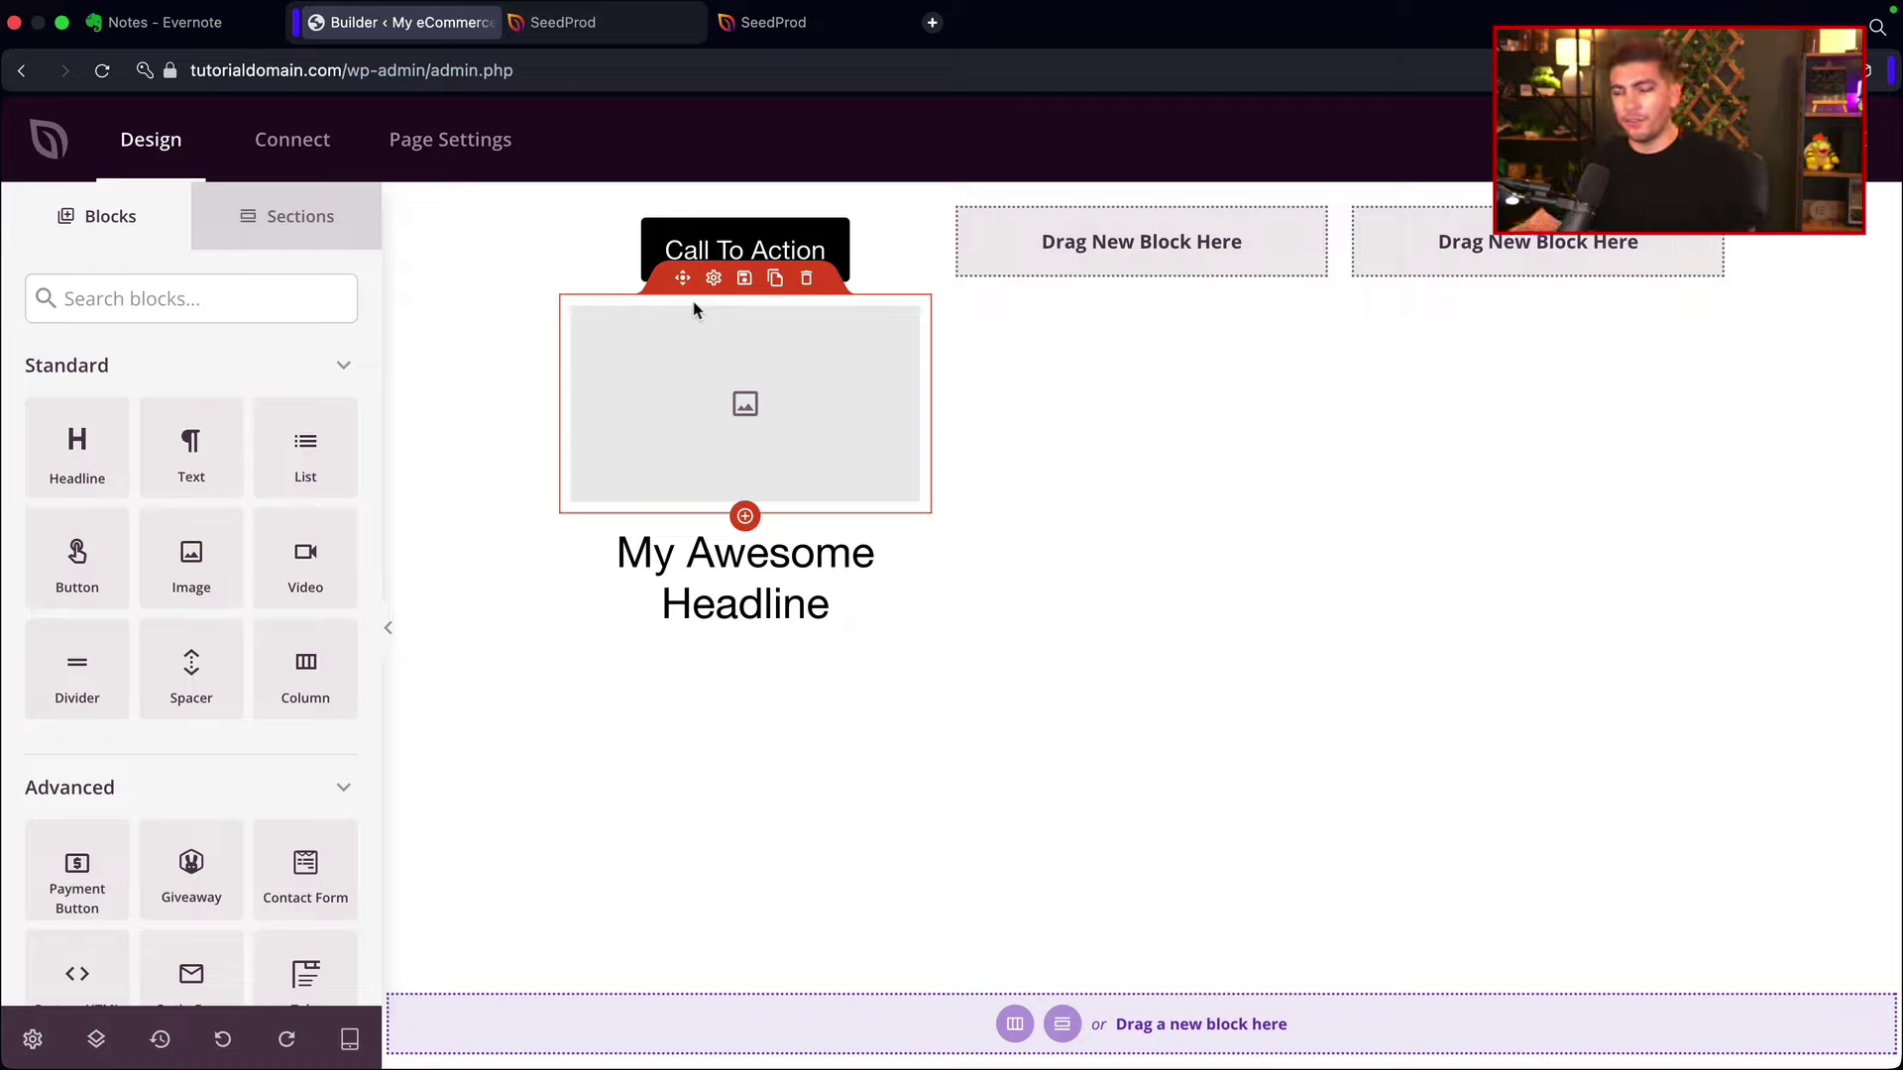
pyautogui.moveTo(682, 212); pyautogui.dragTo(680, 511)
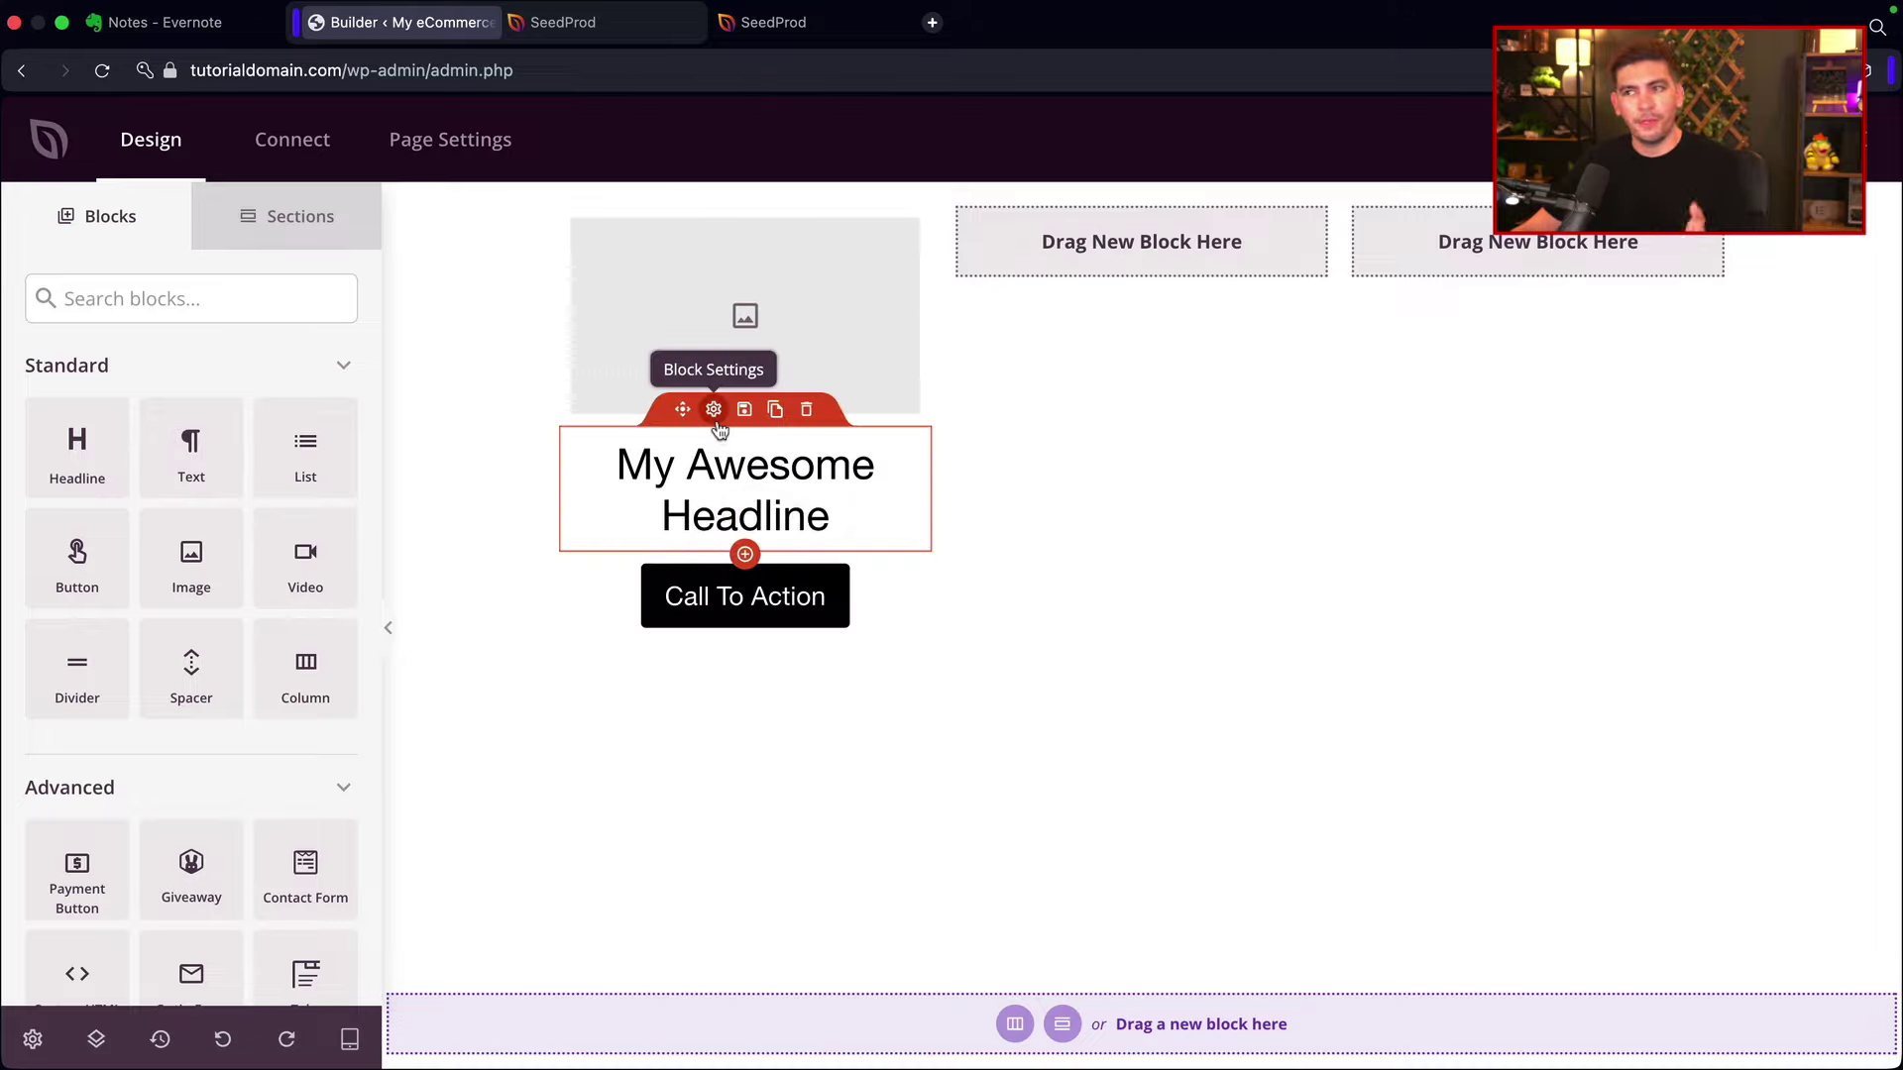
# - Browse the button's preset templates and try the blue pill style
pyautogui.click(744, 599)
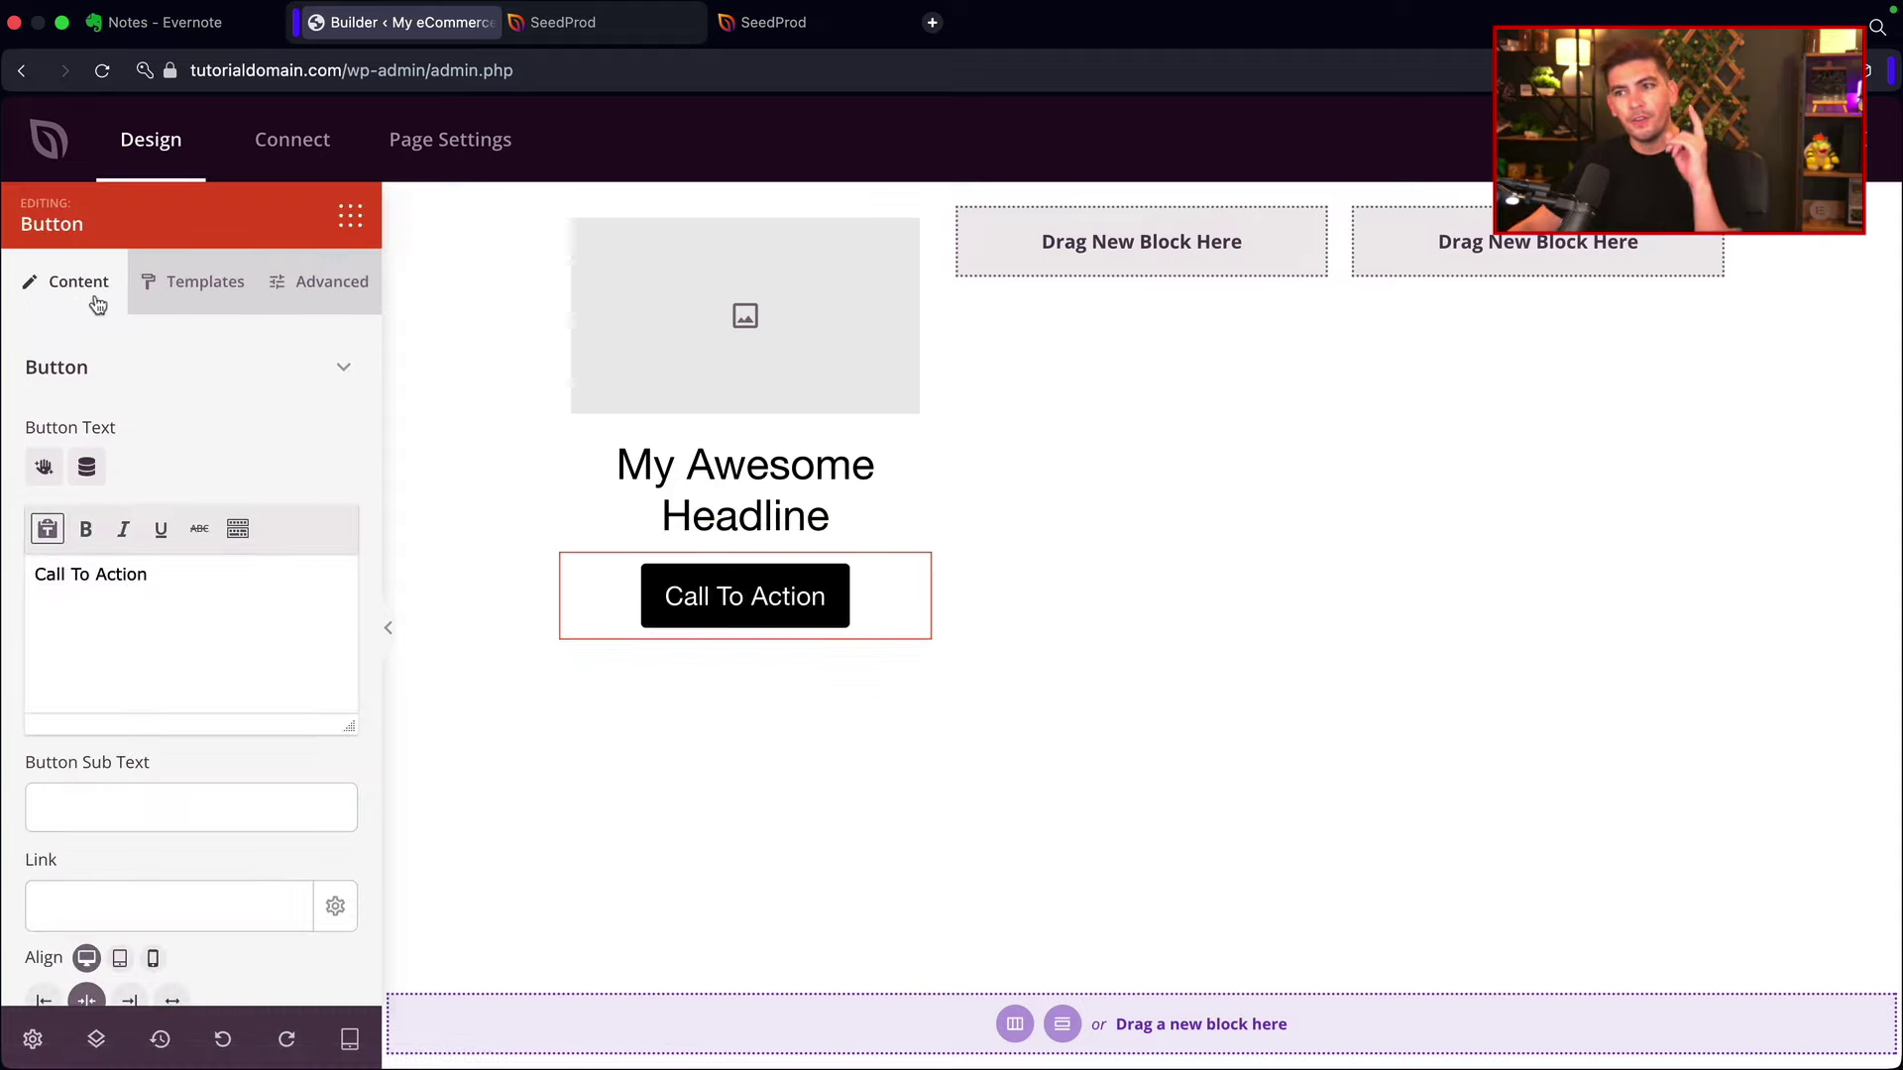
pyautogui.click(176, 289)
pyautogui.scroll(-5, 226, 476)
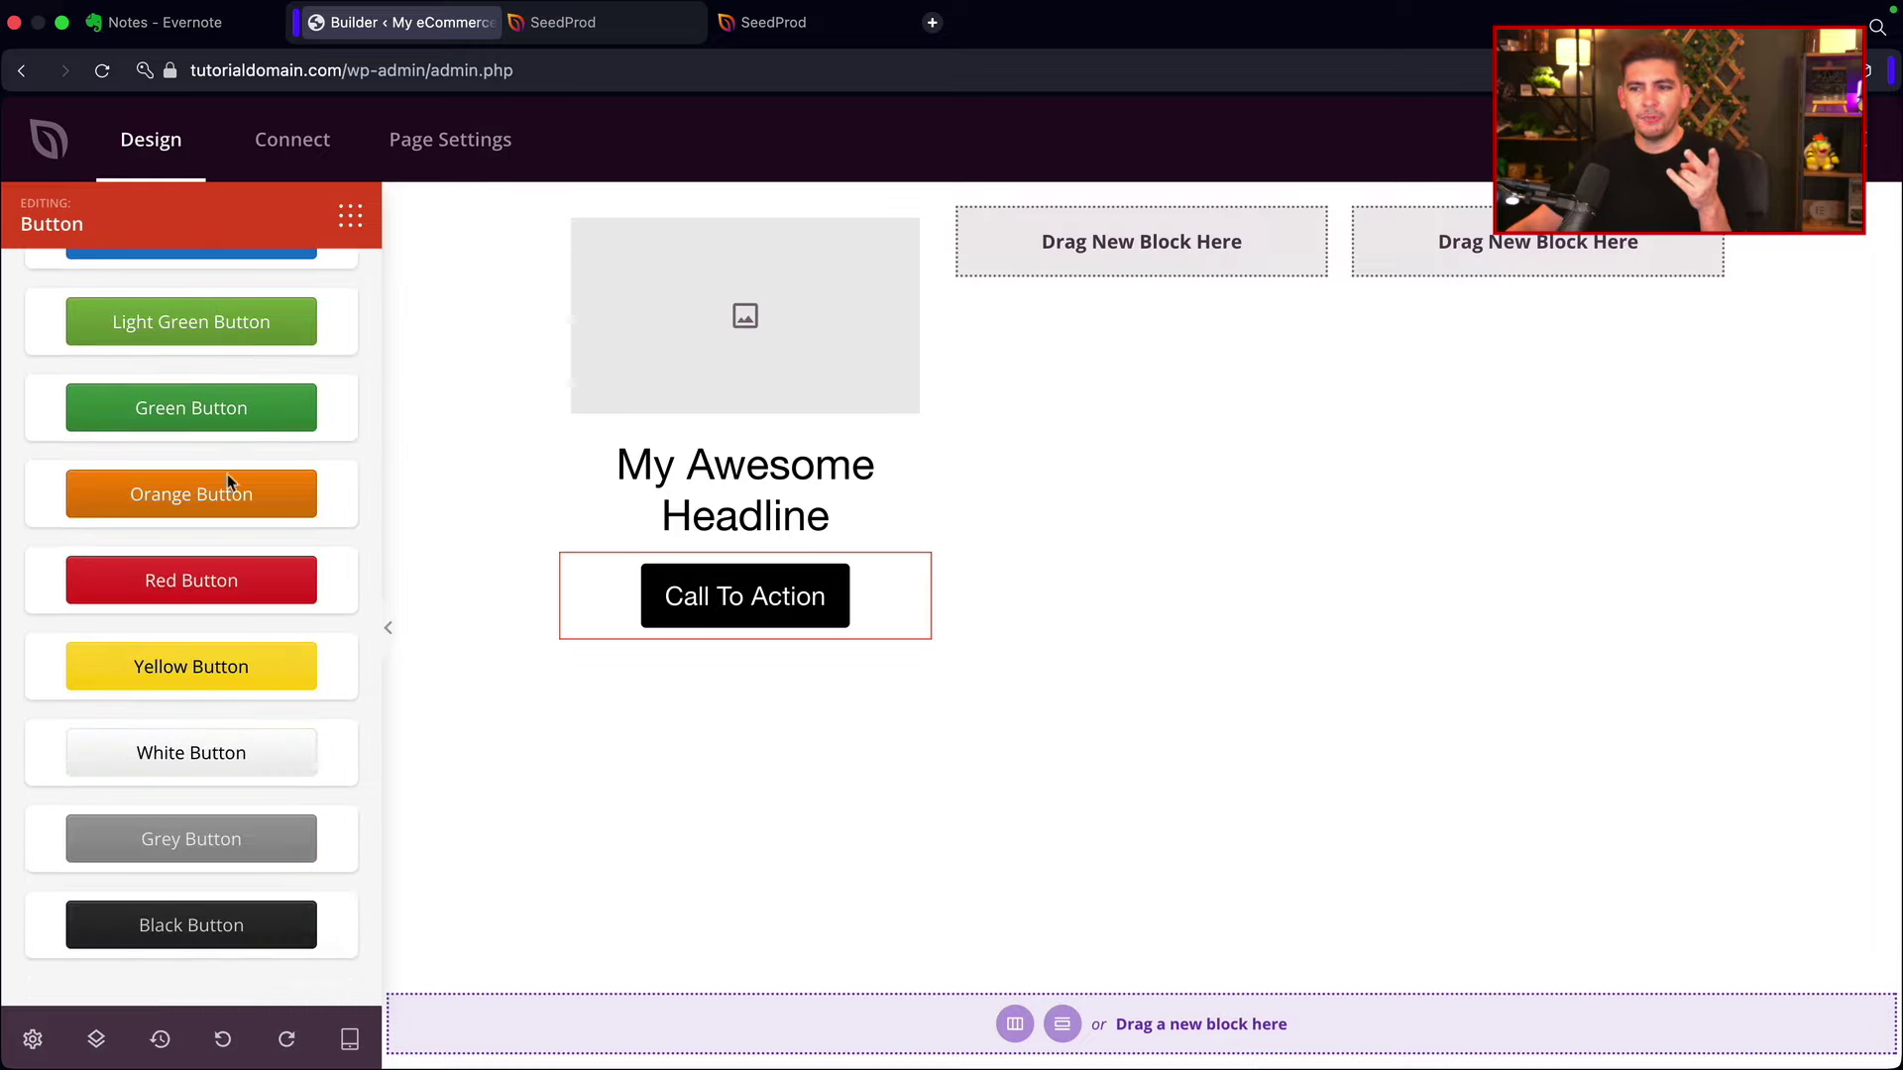
pyautogui.scroll(5, 226, 488)
pyautogui.click(230, 420)
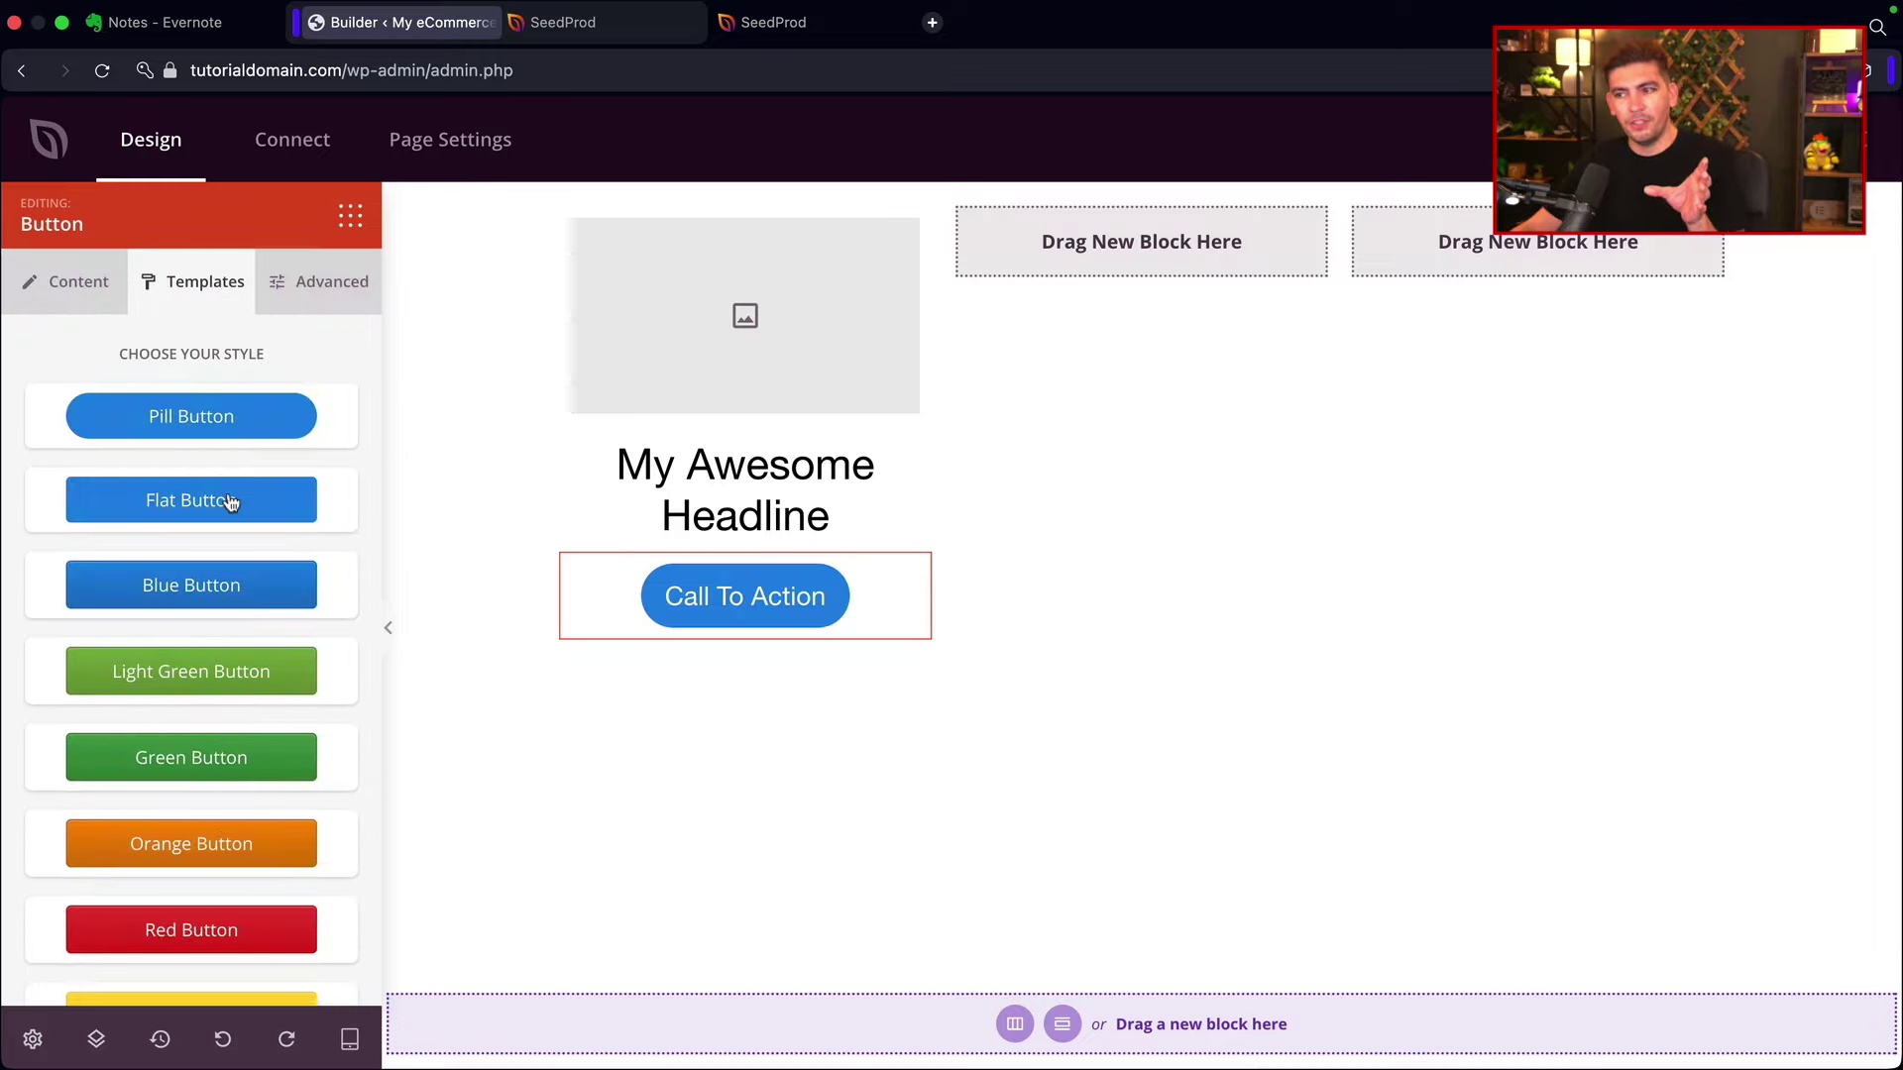
pyautogui.click(283, 296)
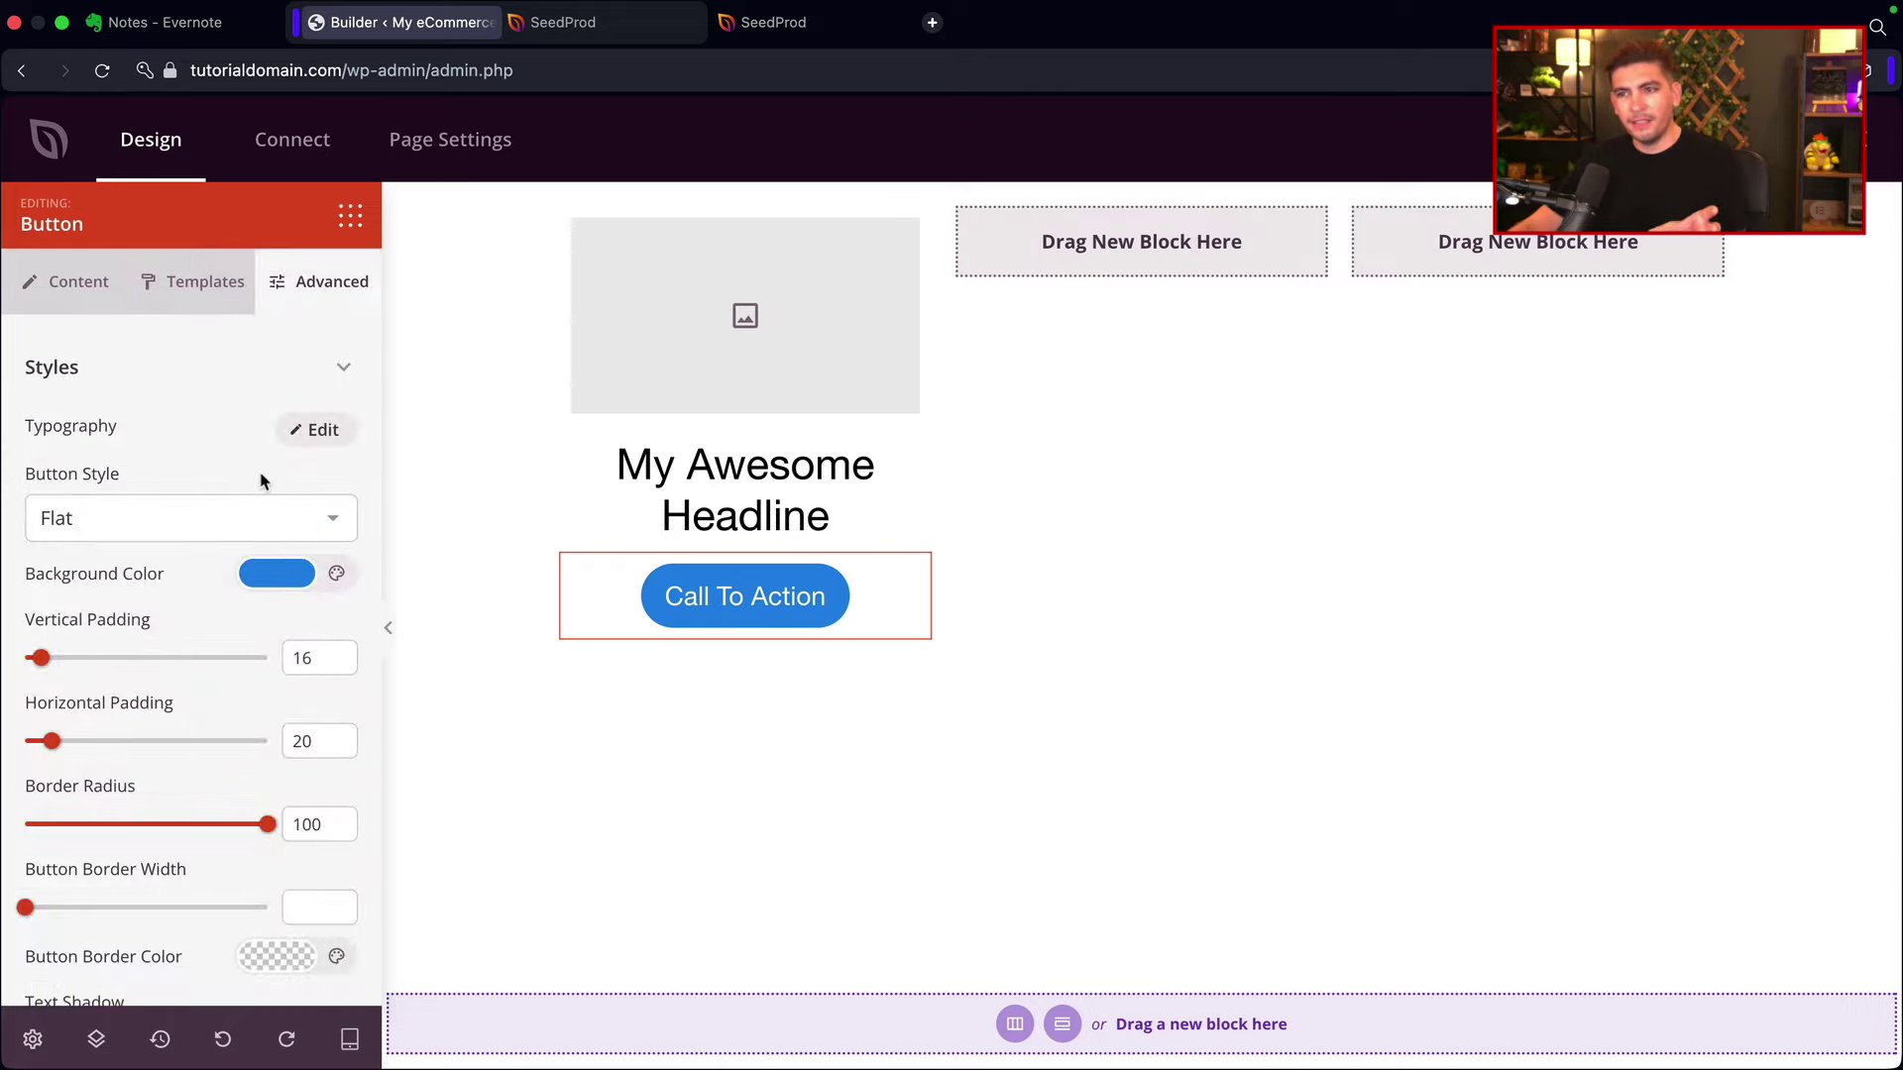
pyautogui.click(198, 295)
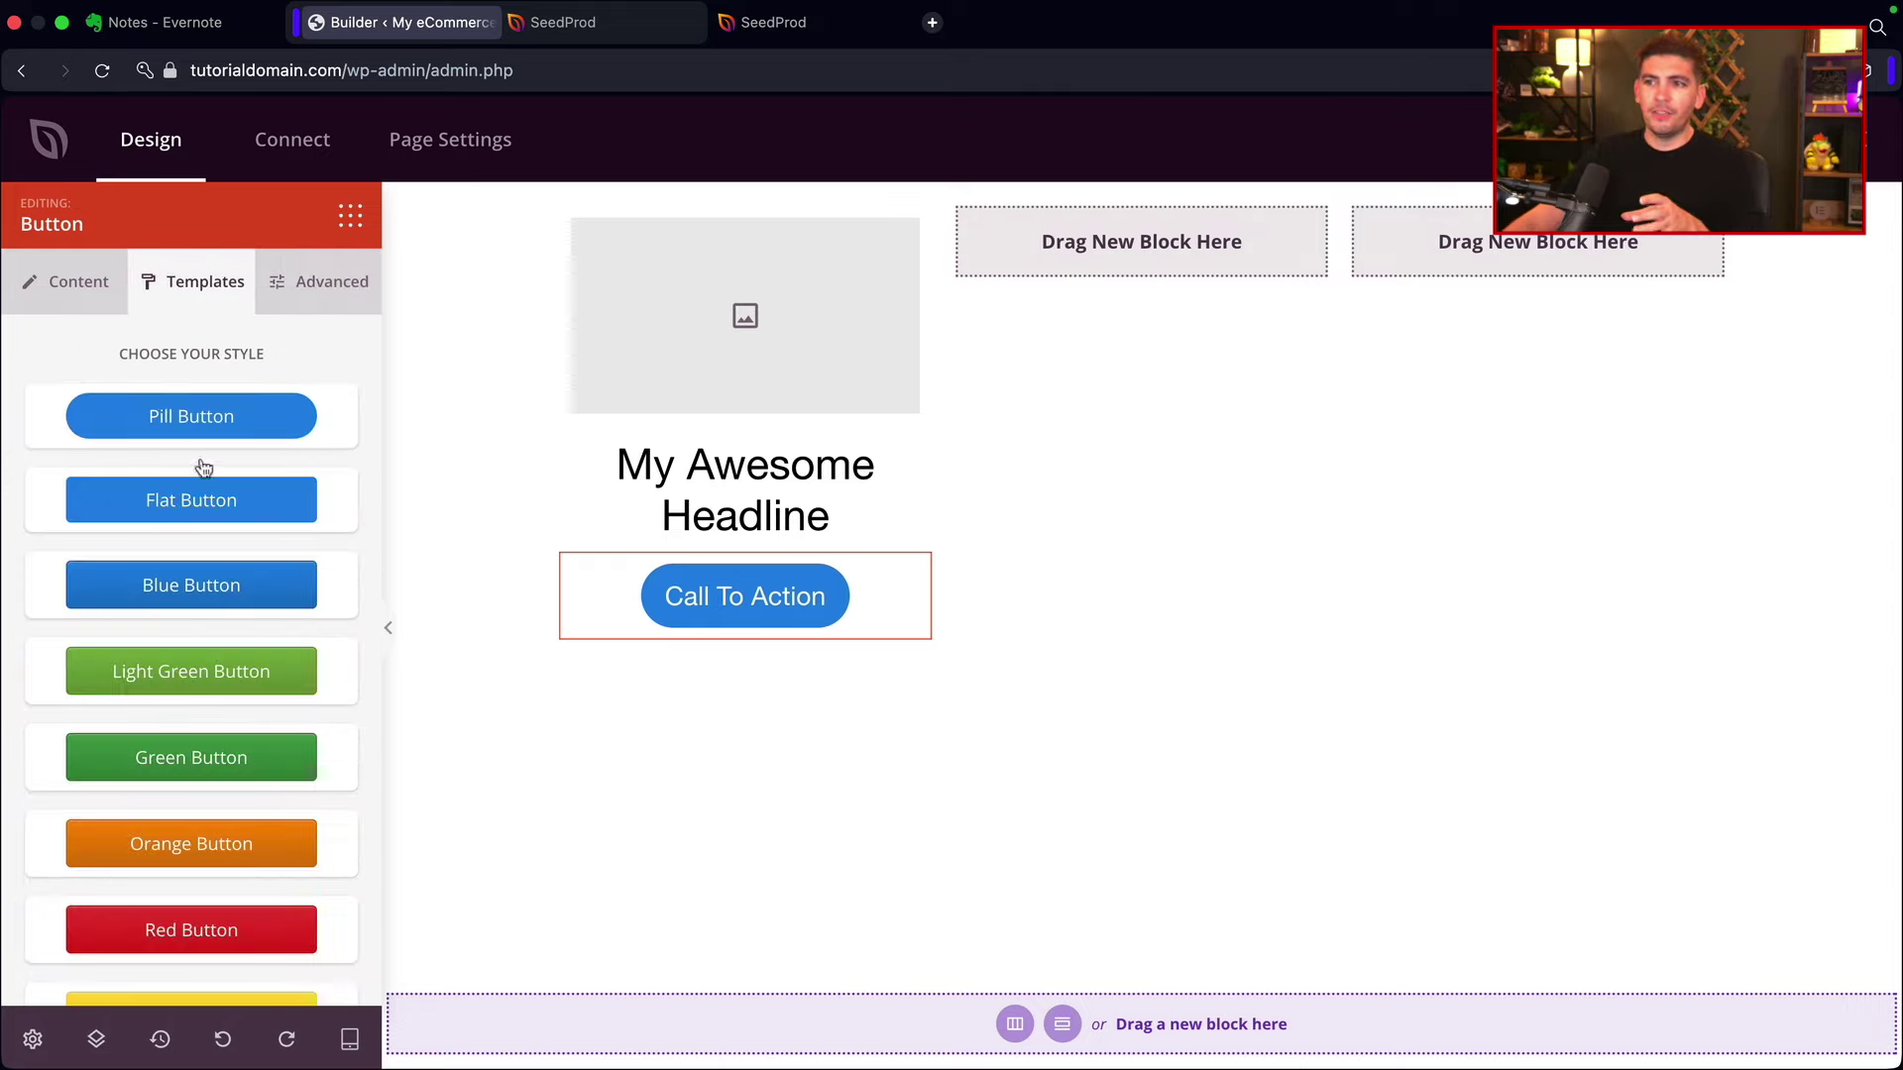
pyautogui.click(326, 303)
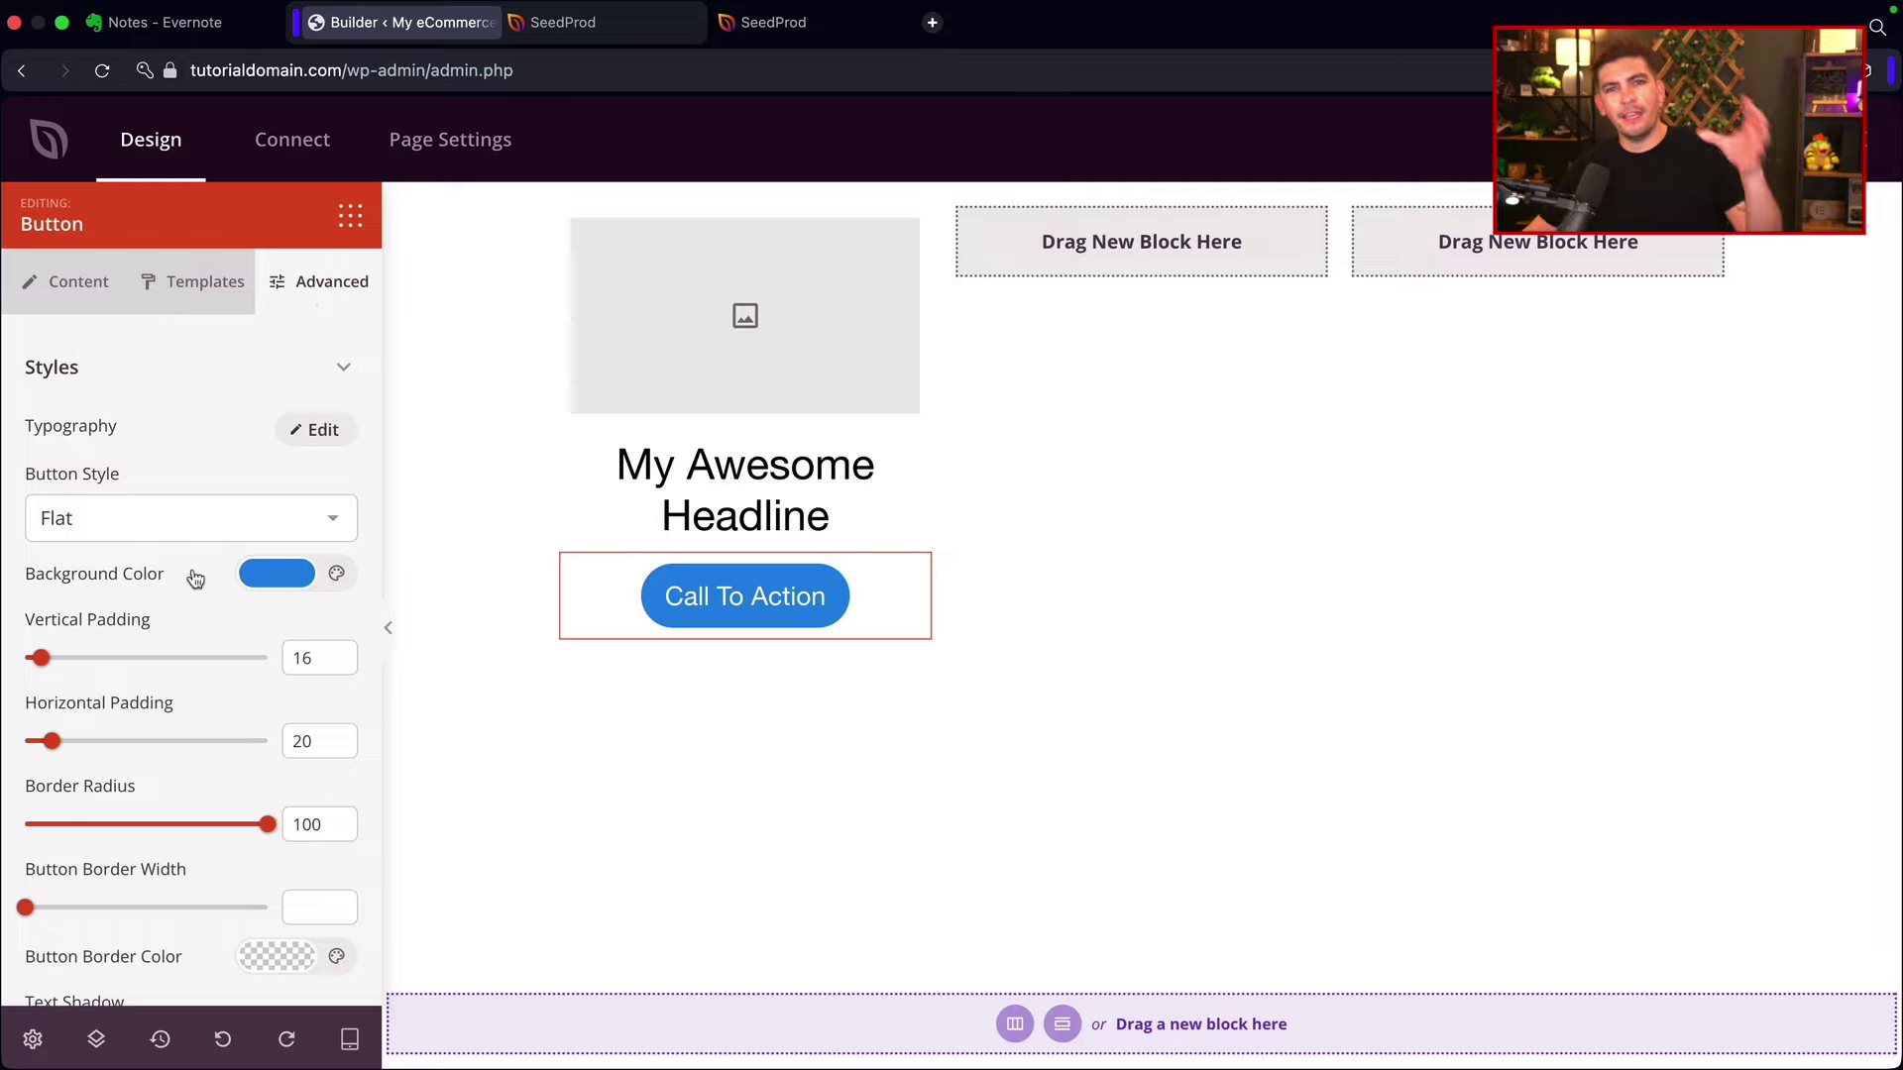
pyautogui.click(156, 267)
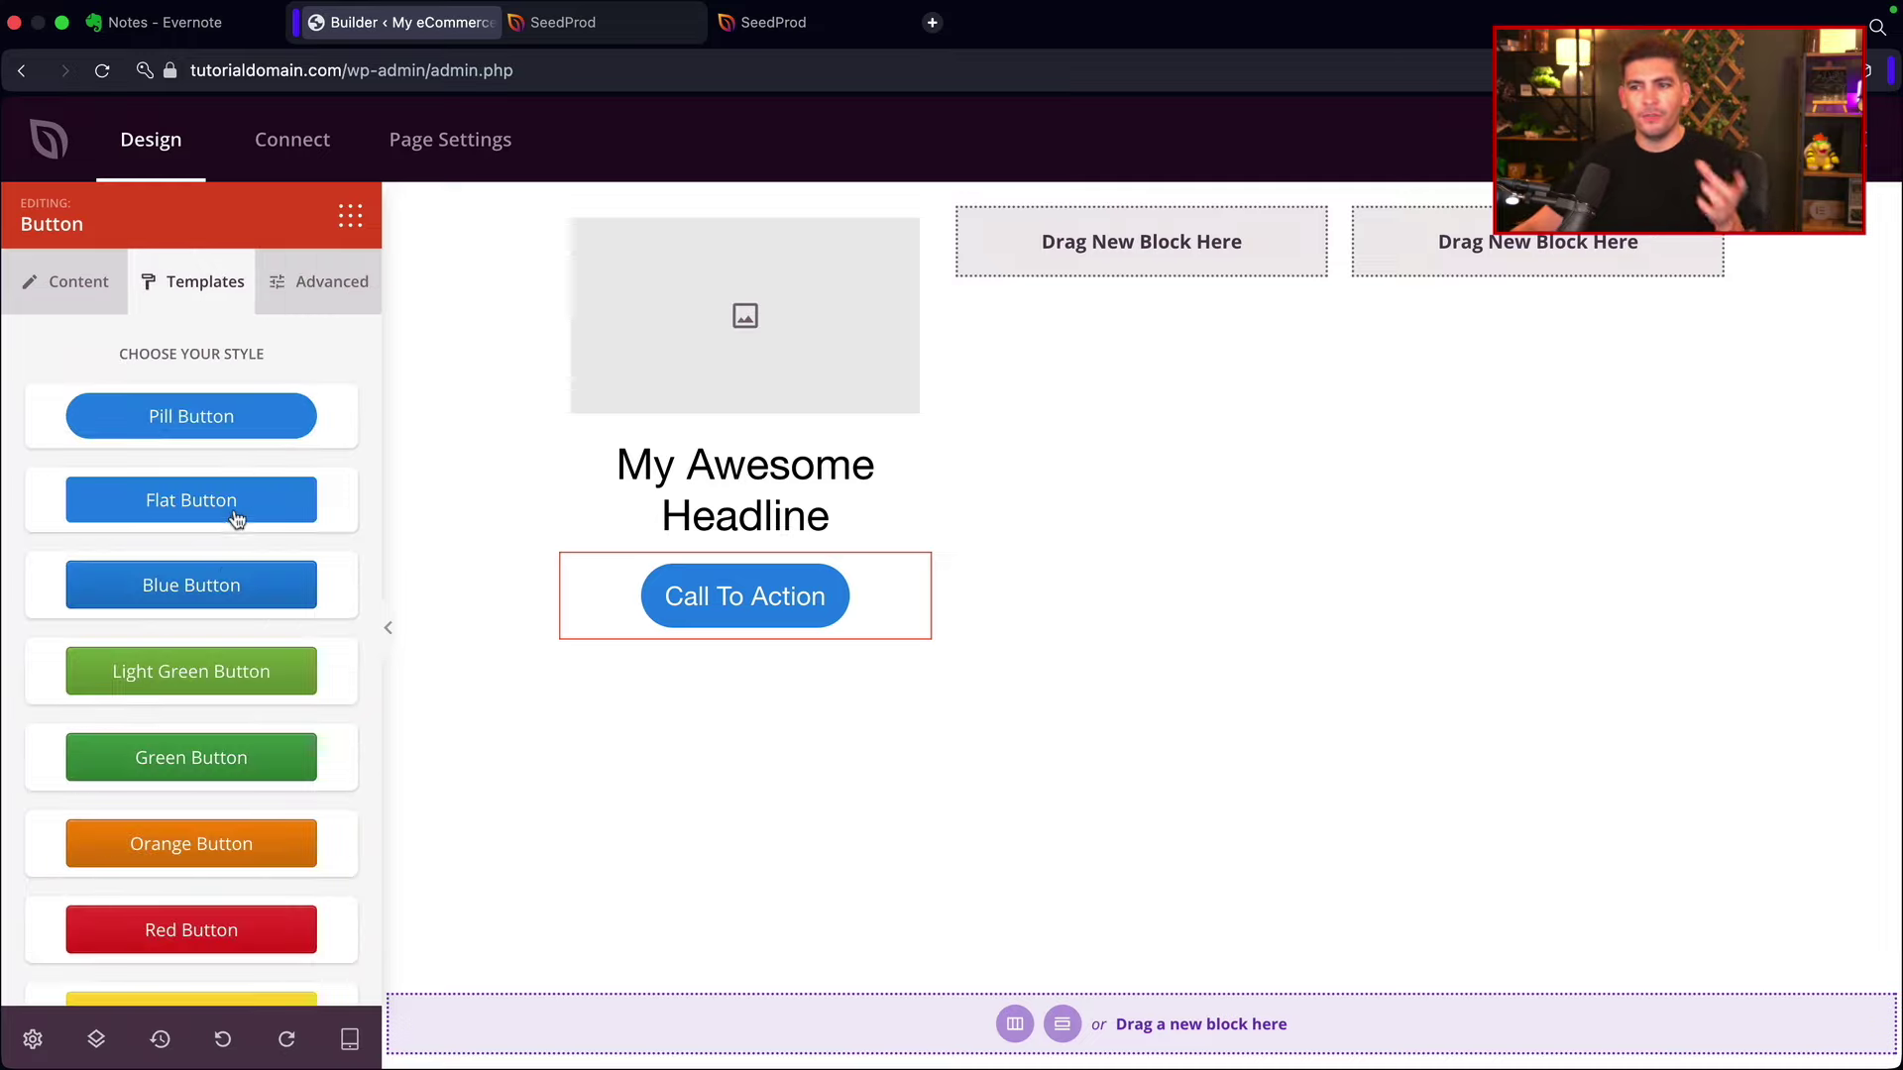
# - Switch the button to the Orange Button template after trying the green styles
pyautogui.scroll(-2, 238, 565)
pyautogui.click(237, 565)
pyautogui.click(234, 645)
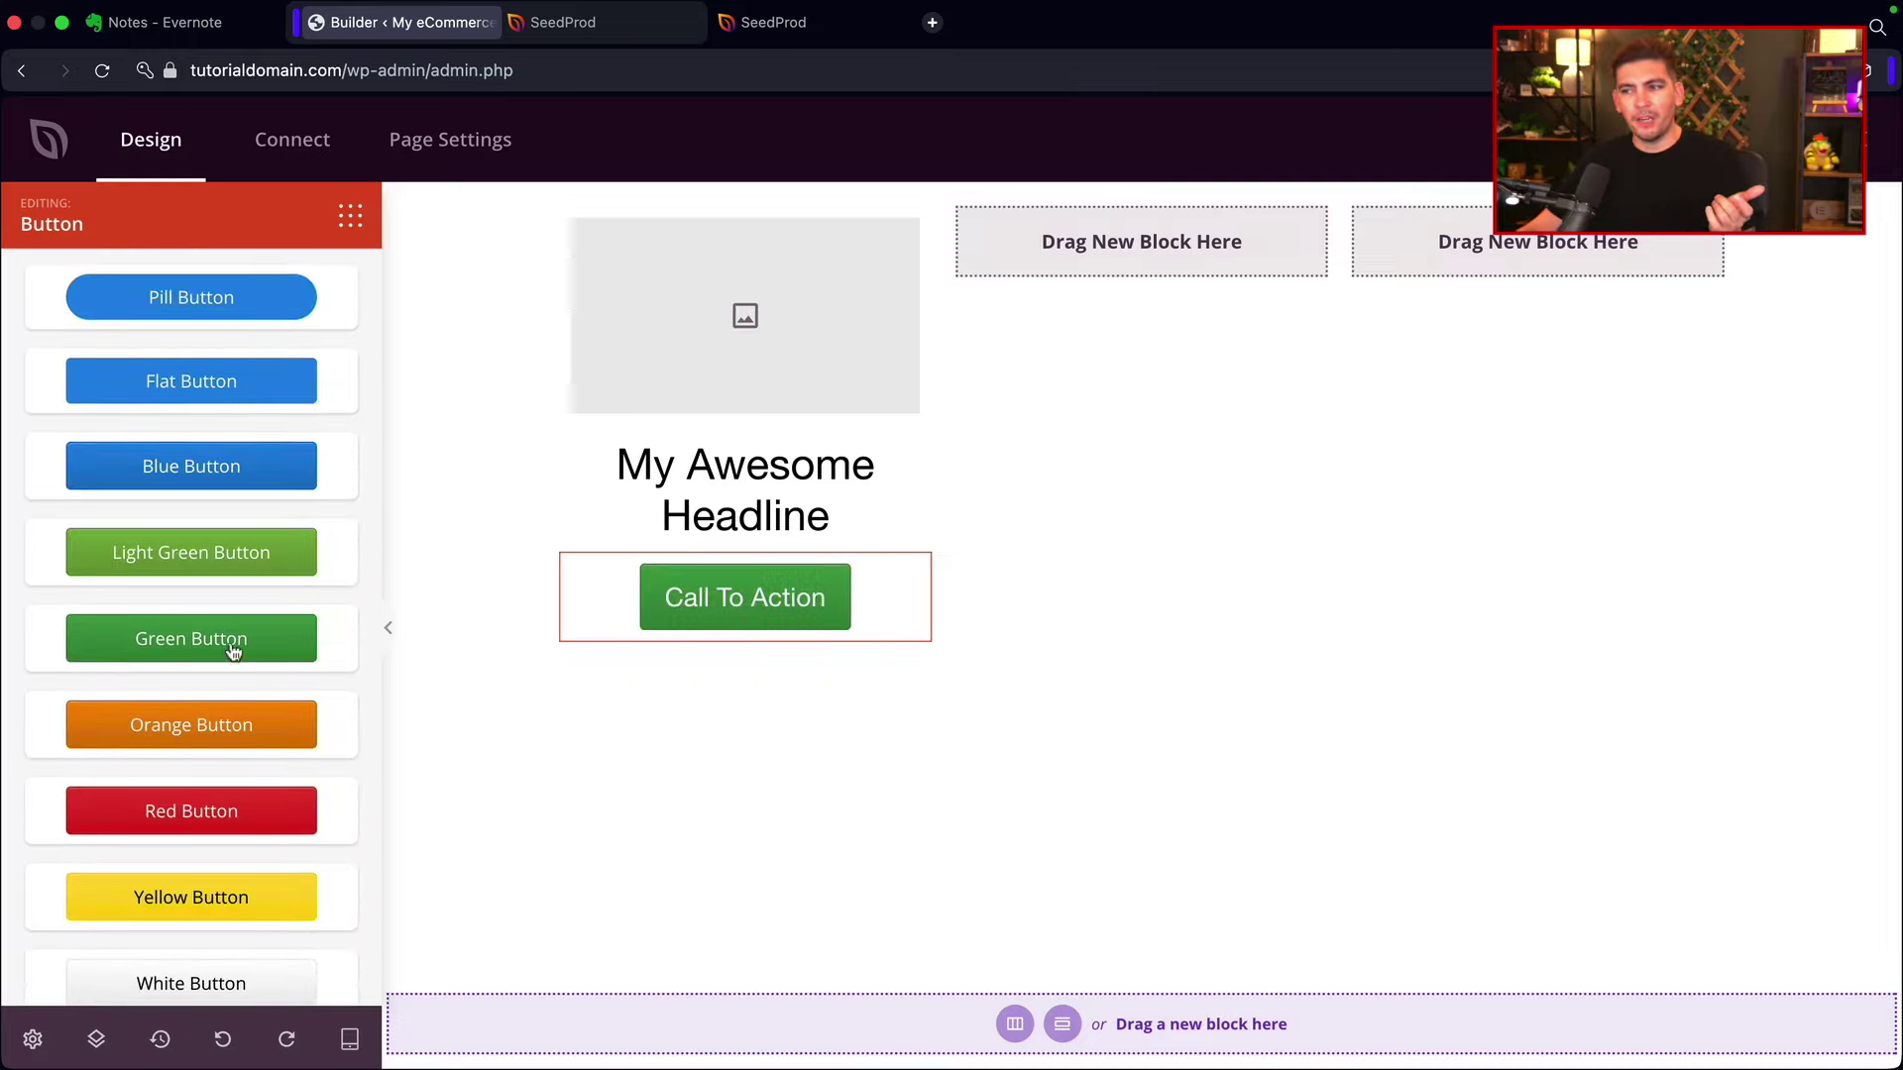
pyautogui.click(238, 730)
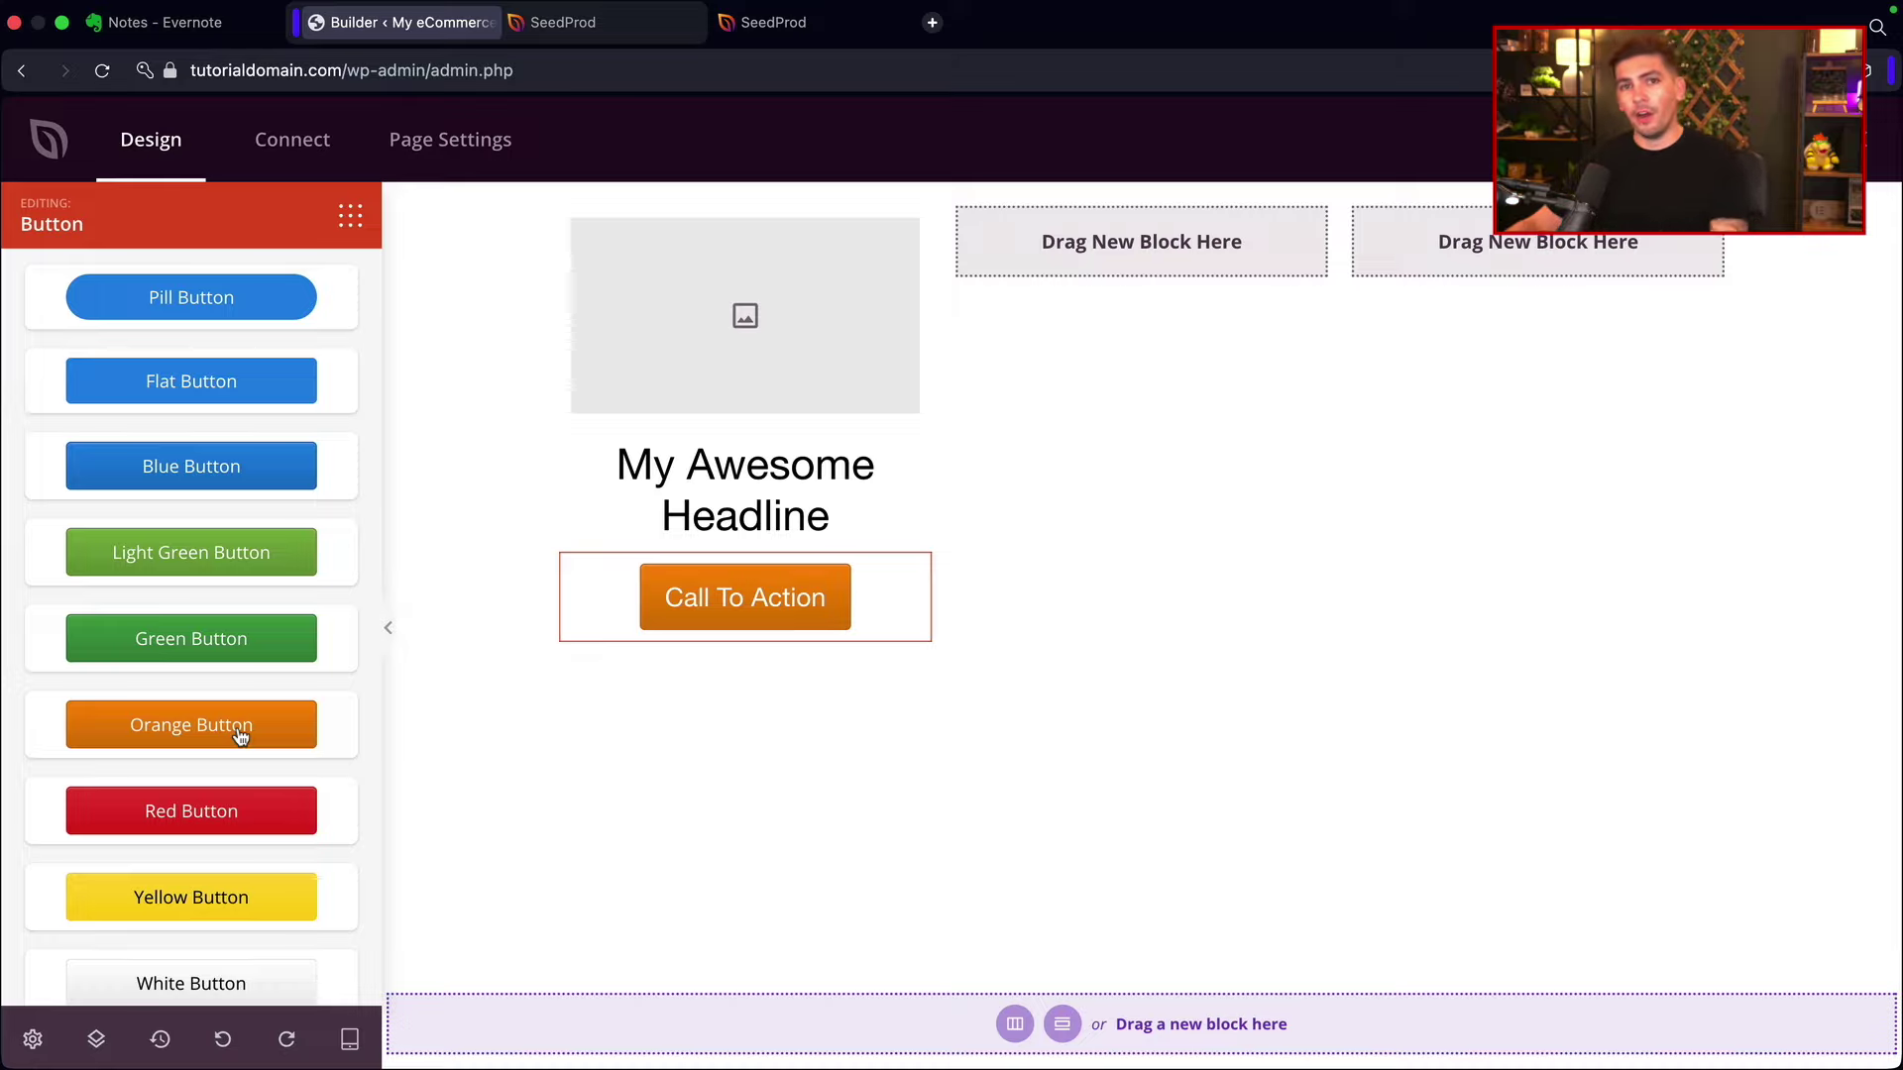
pyautogui.scroll(3, 228, 734)
# - Change the button text from 'Call To Action' to 'Buy now'
pyautogui.click(75, 289)
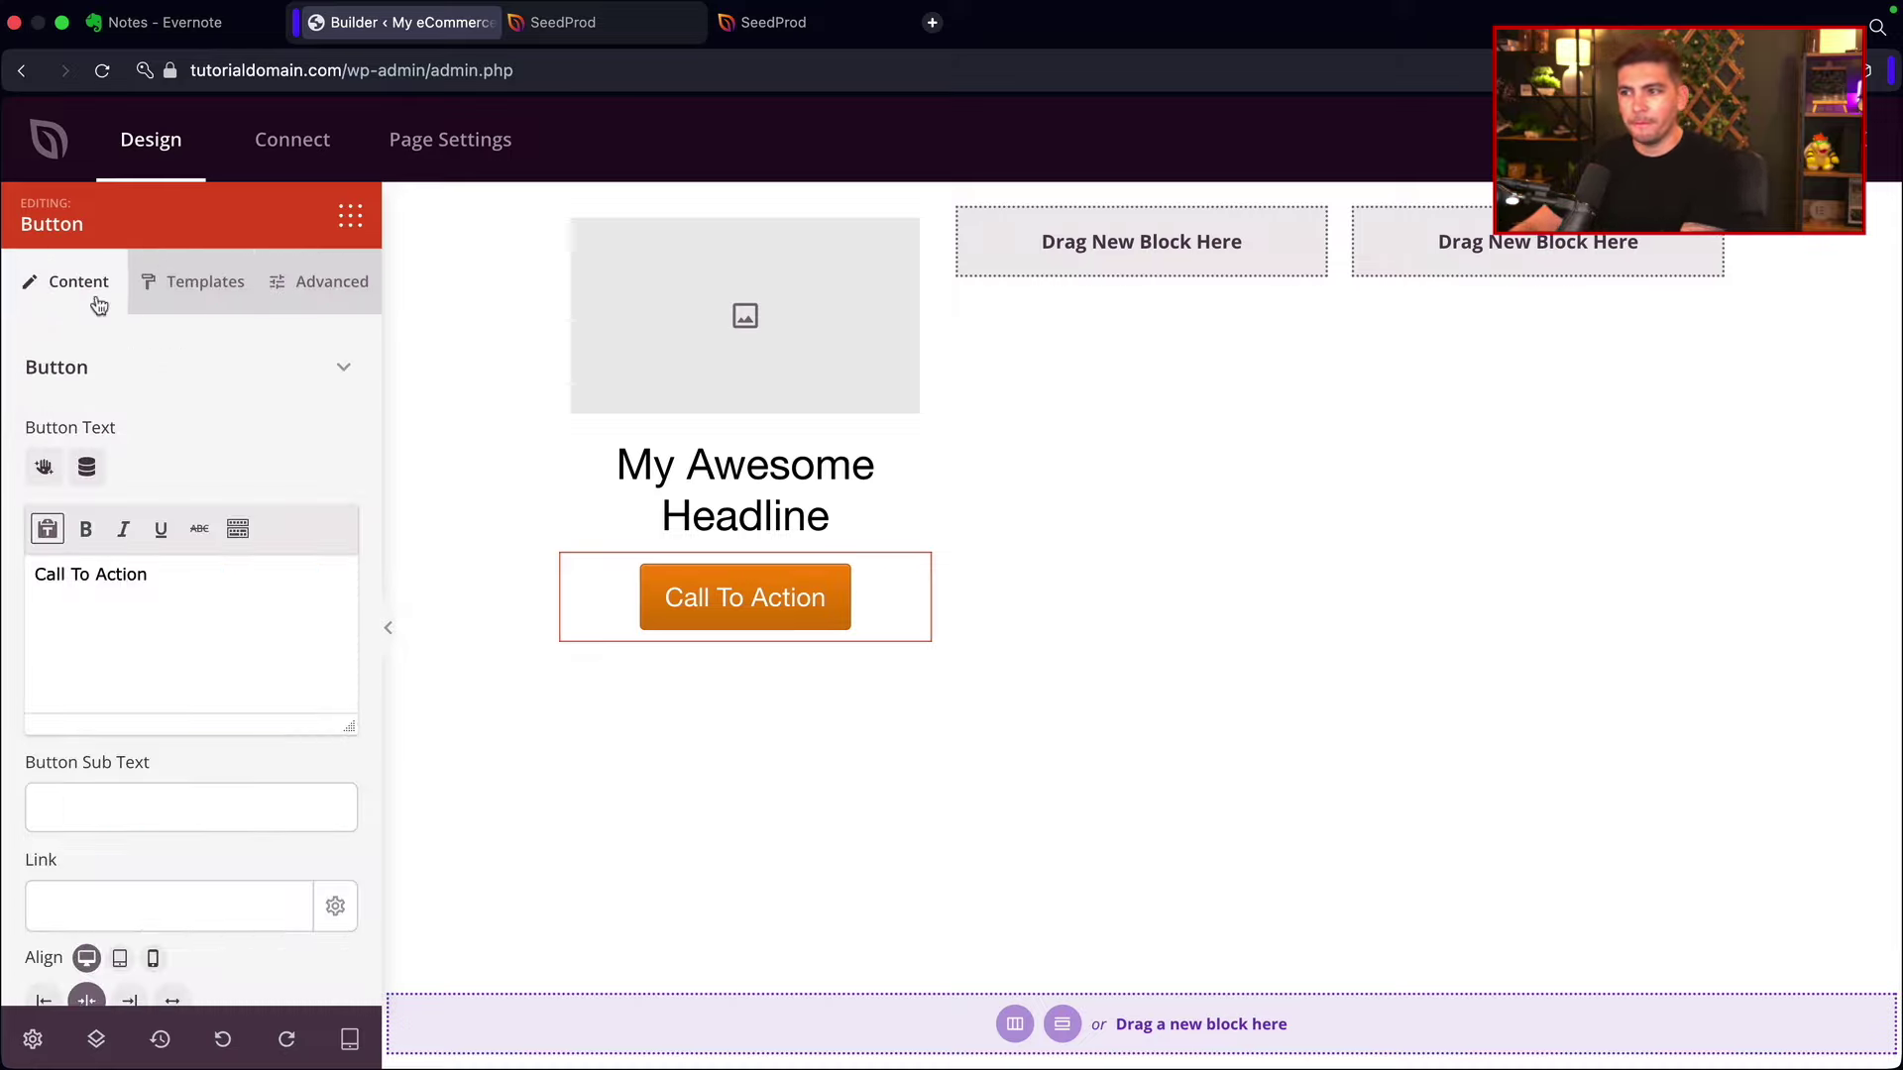
pyautogui.tripleClick(68, 580)
pyautogui.write('Buy b')
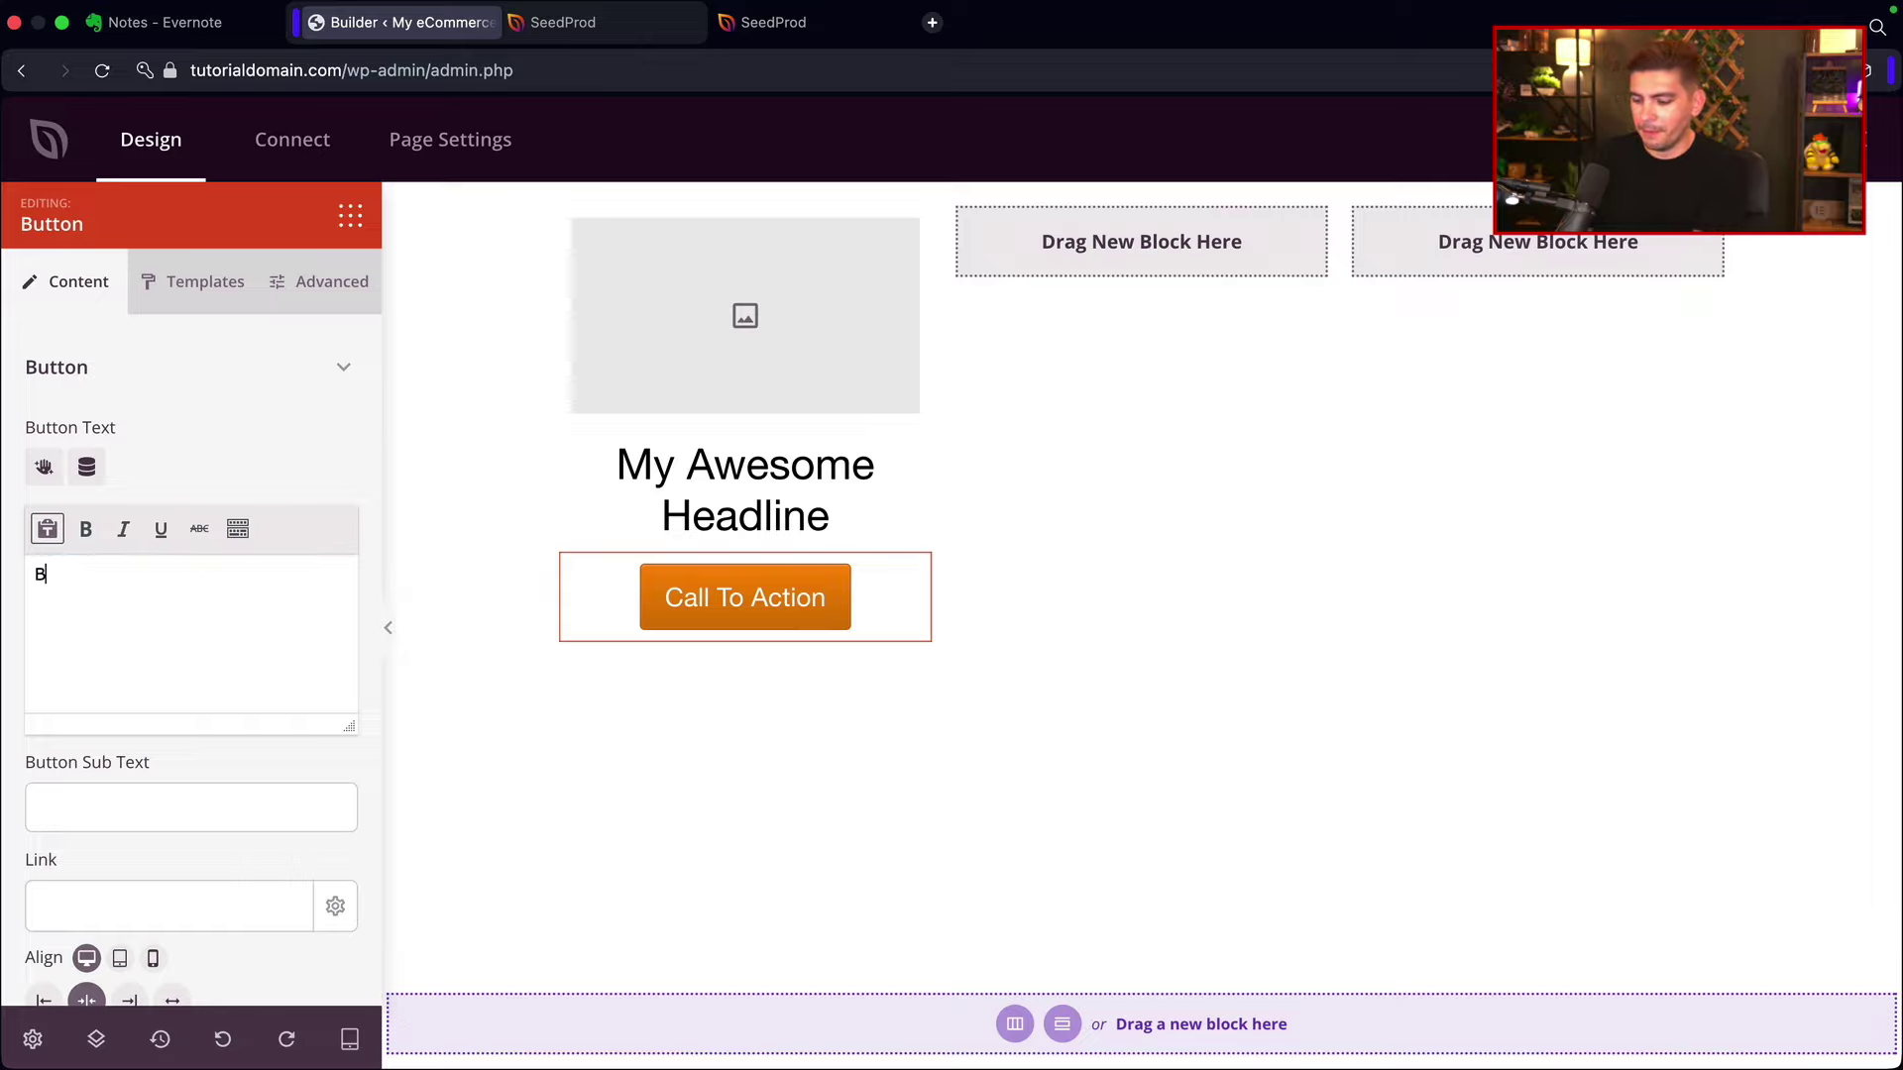
pyautogui.press('BackSpace')
pyautogui.press('BackSpace')
pyautogui.write('now')
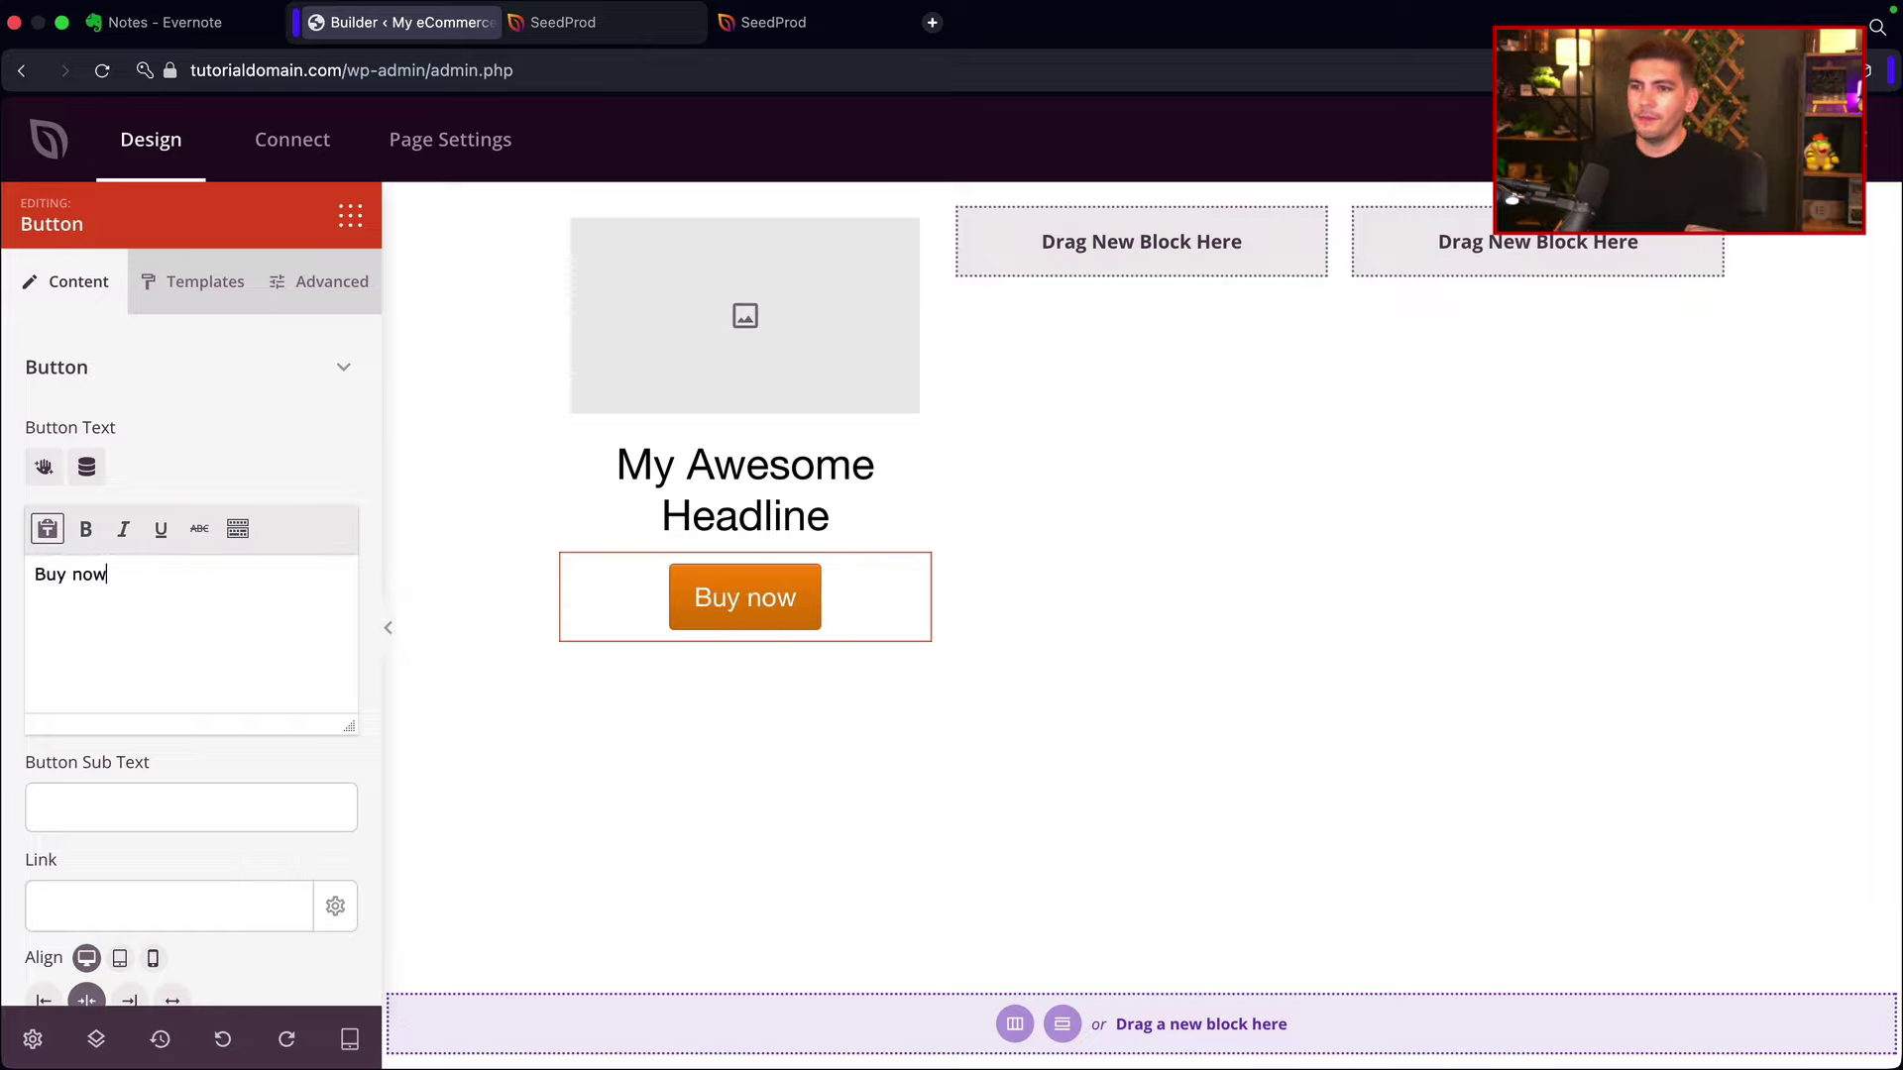
# - Replace the 'My Awesome Headline' text with a custom sentence about a person
pyautogui.click(707, 476)
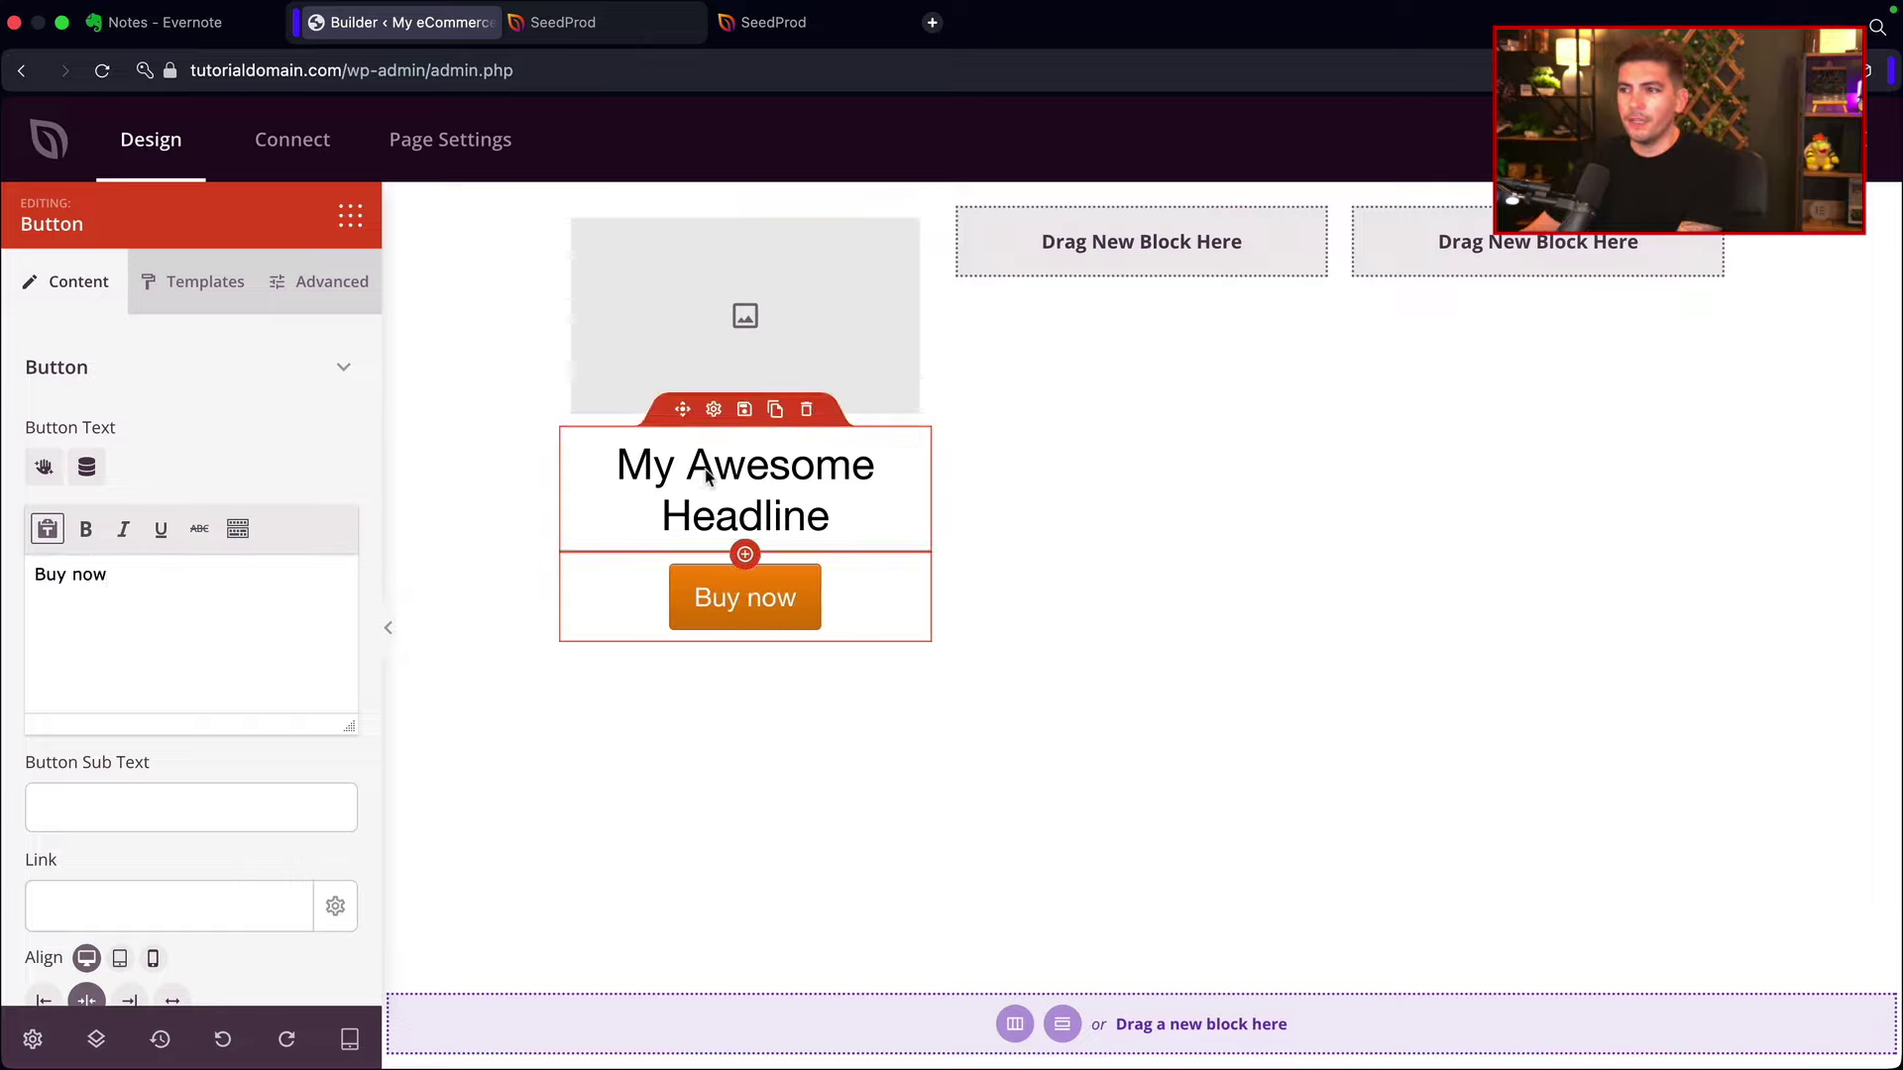
pyautogui.tripleClick(195, 567)
pyautogui.write('Darrel Wilsin')
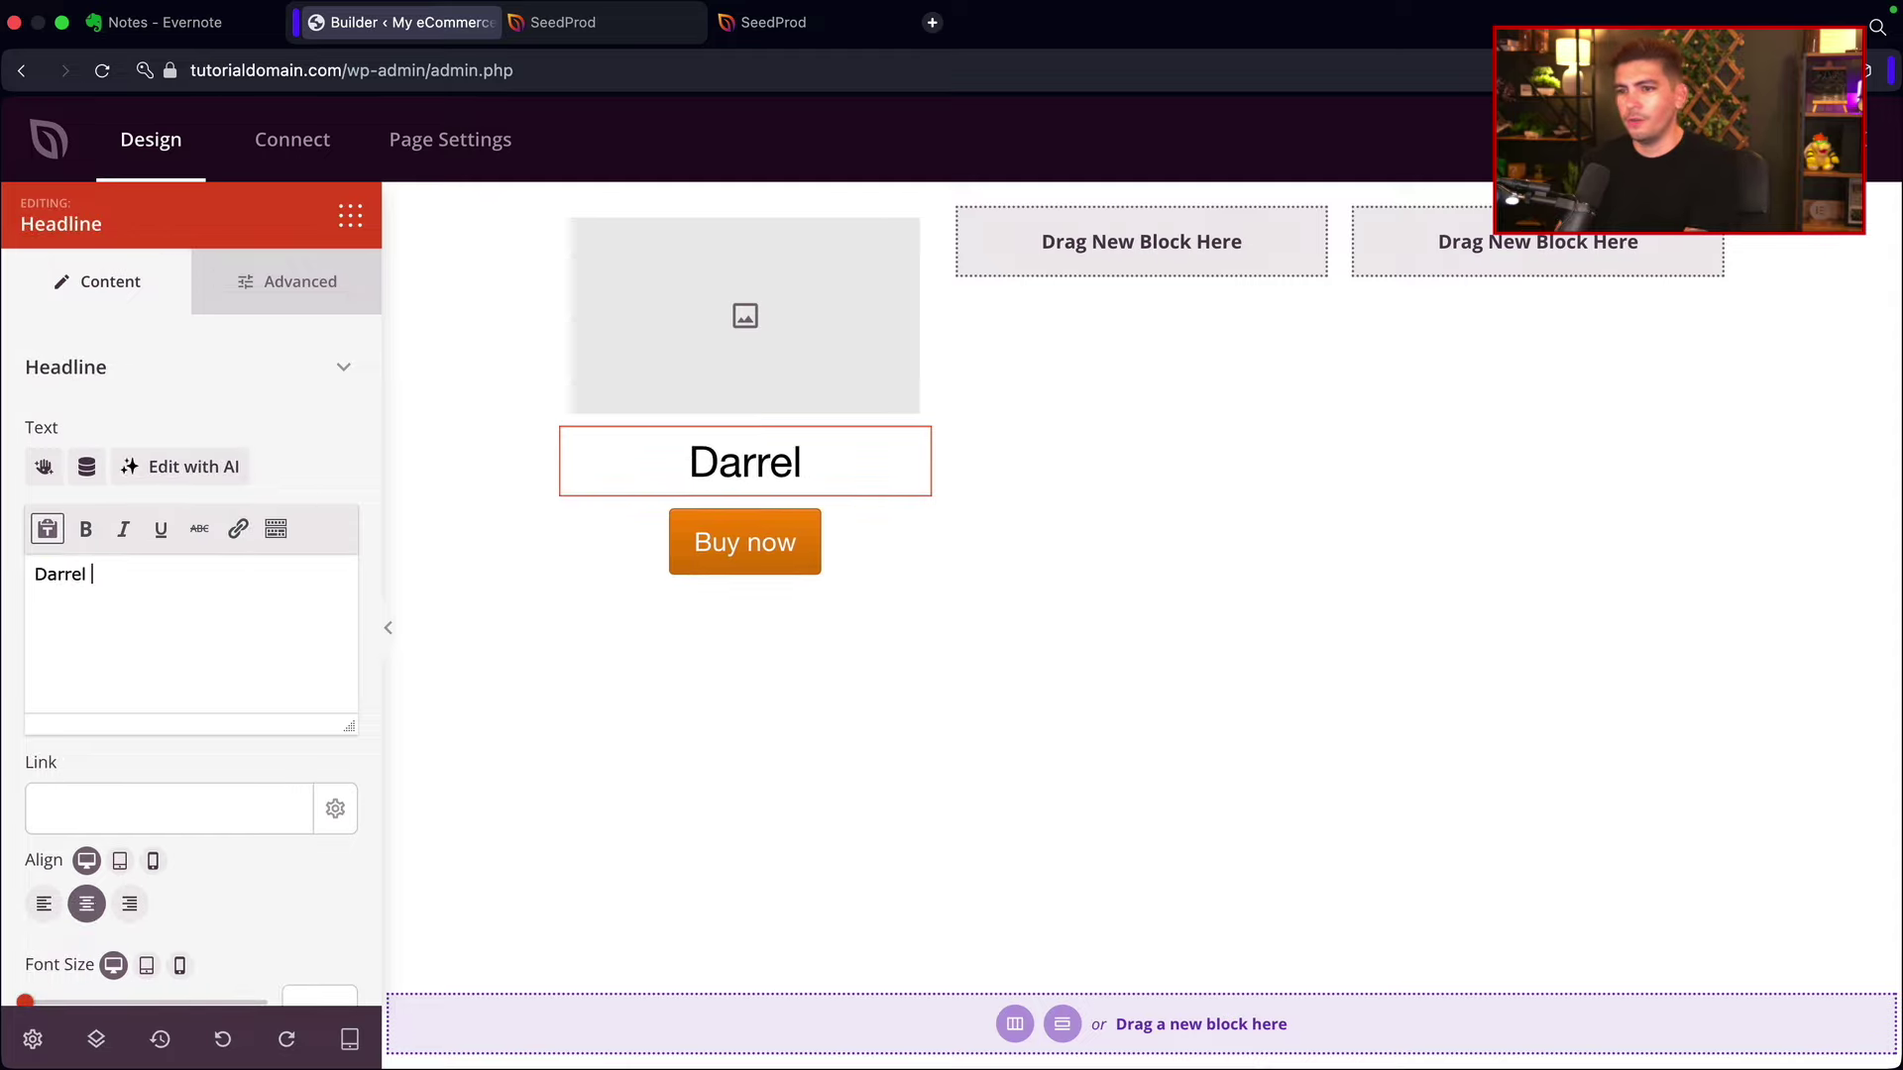
pyautogui.press('BackSpace')
pyautogui.press('BackSpace')
pyautogui.press('BackSpace')
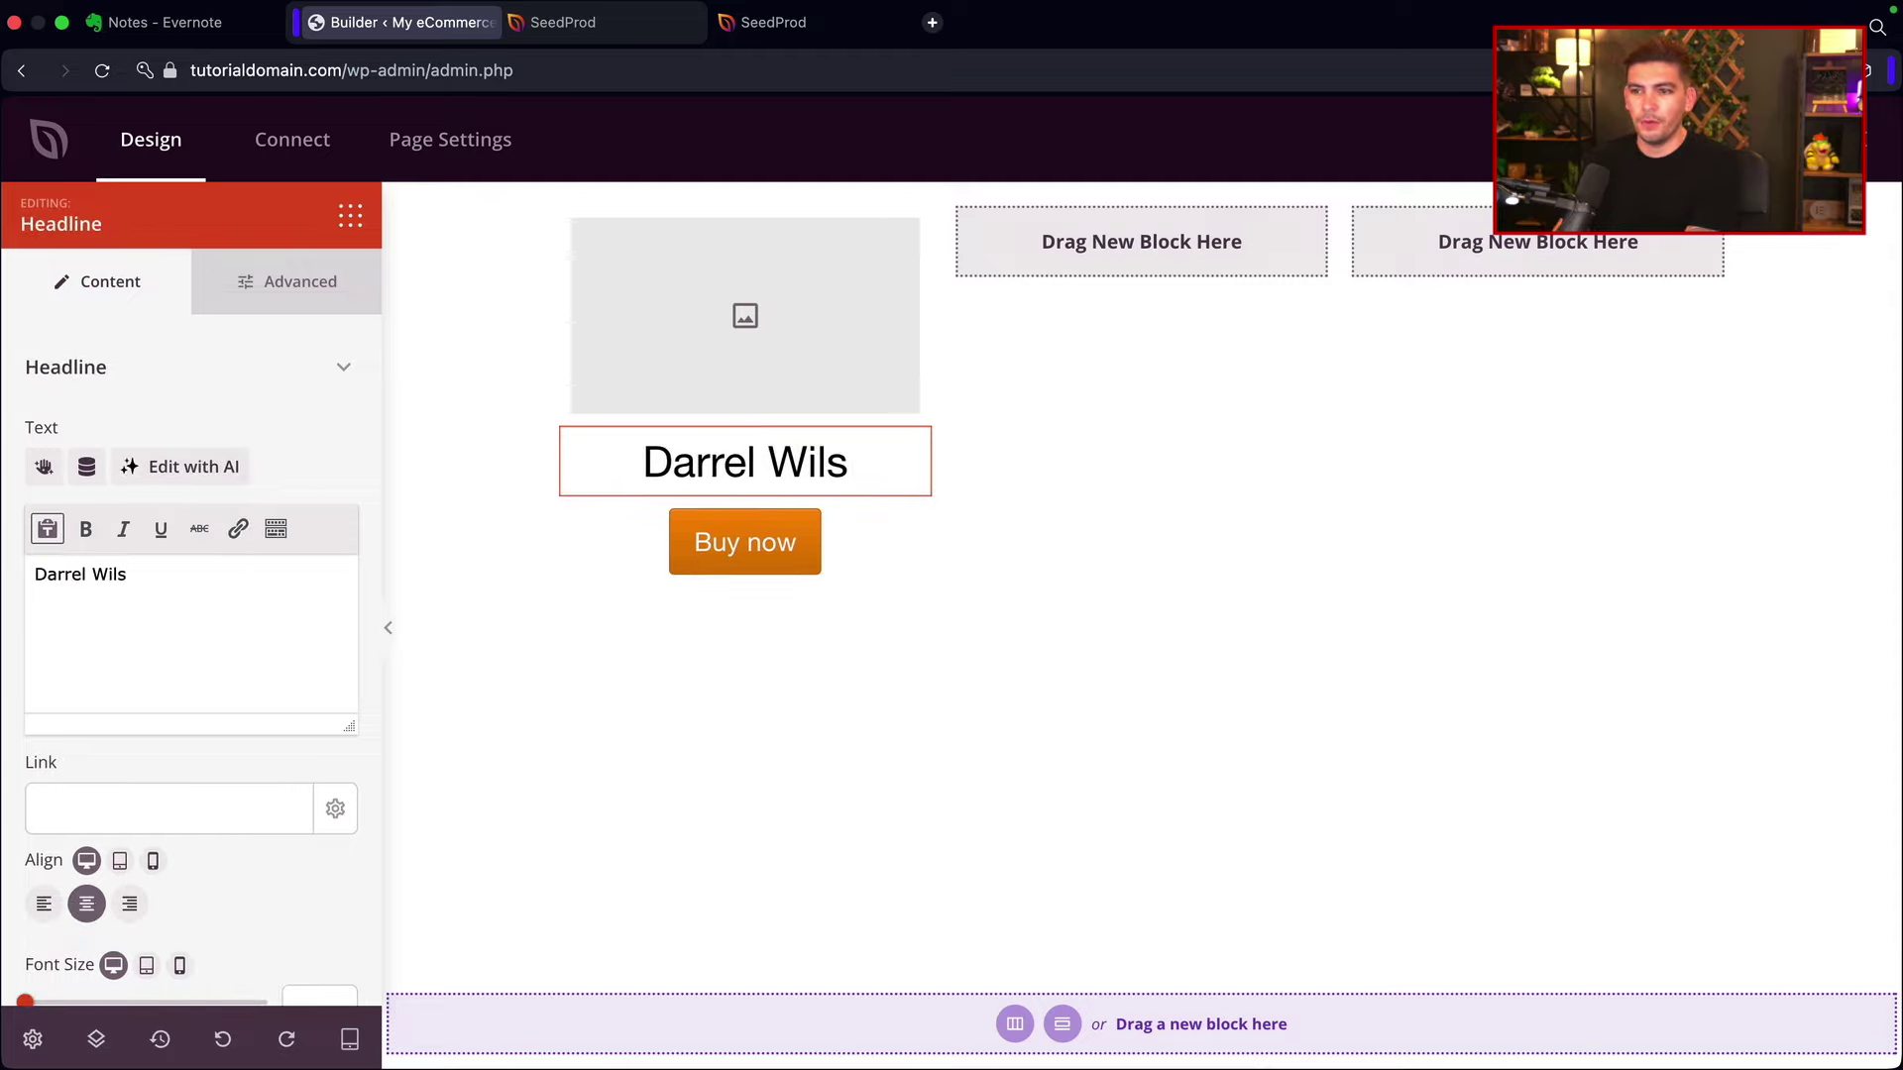
pyautogui.write('on is cool')
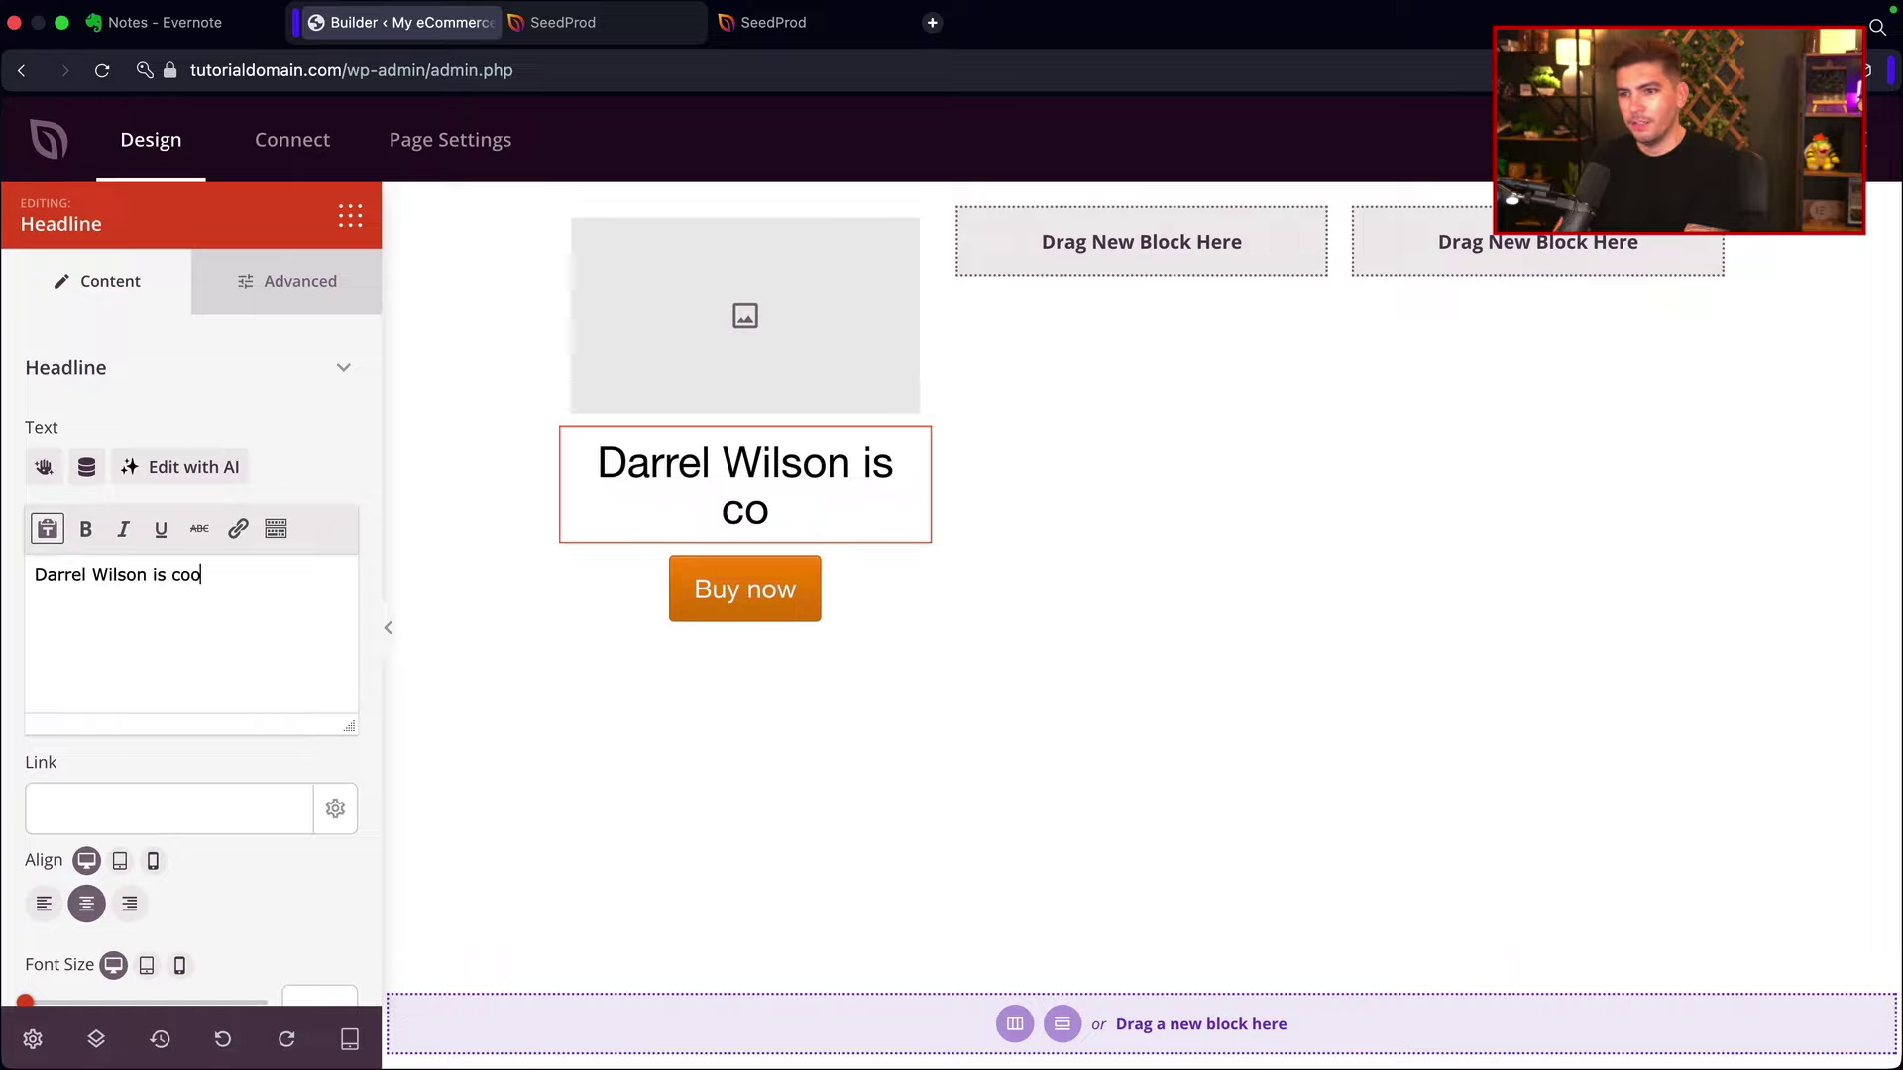
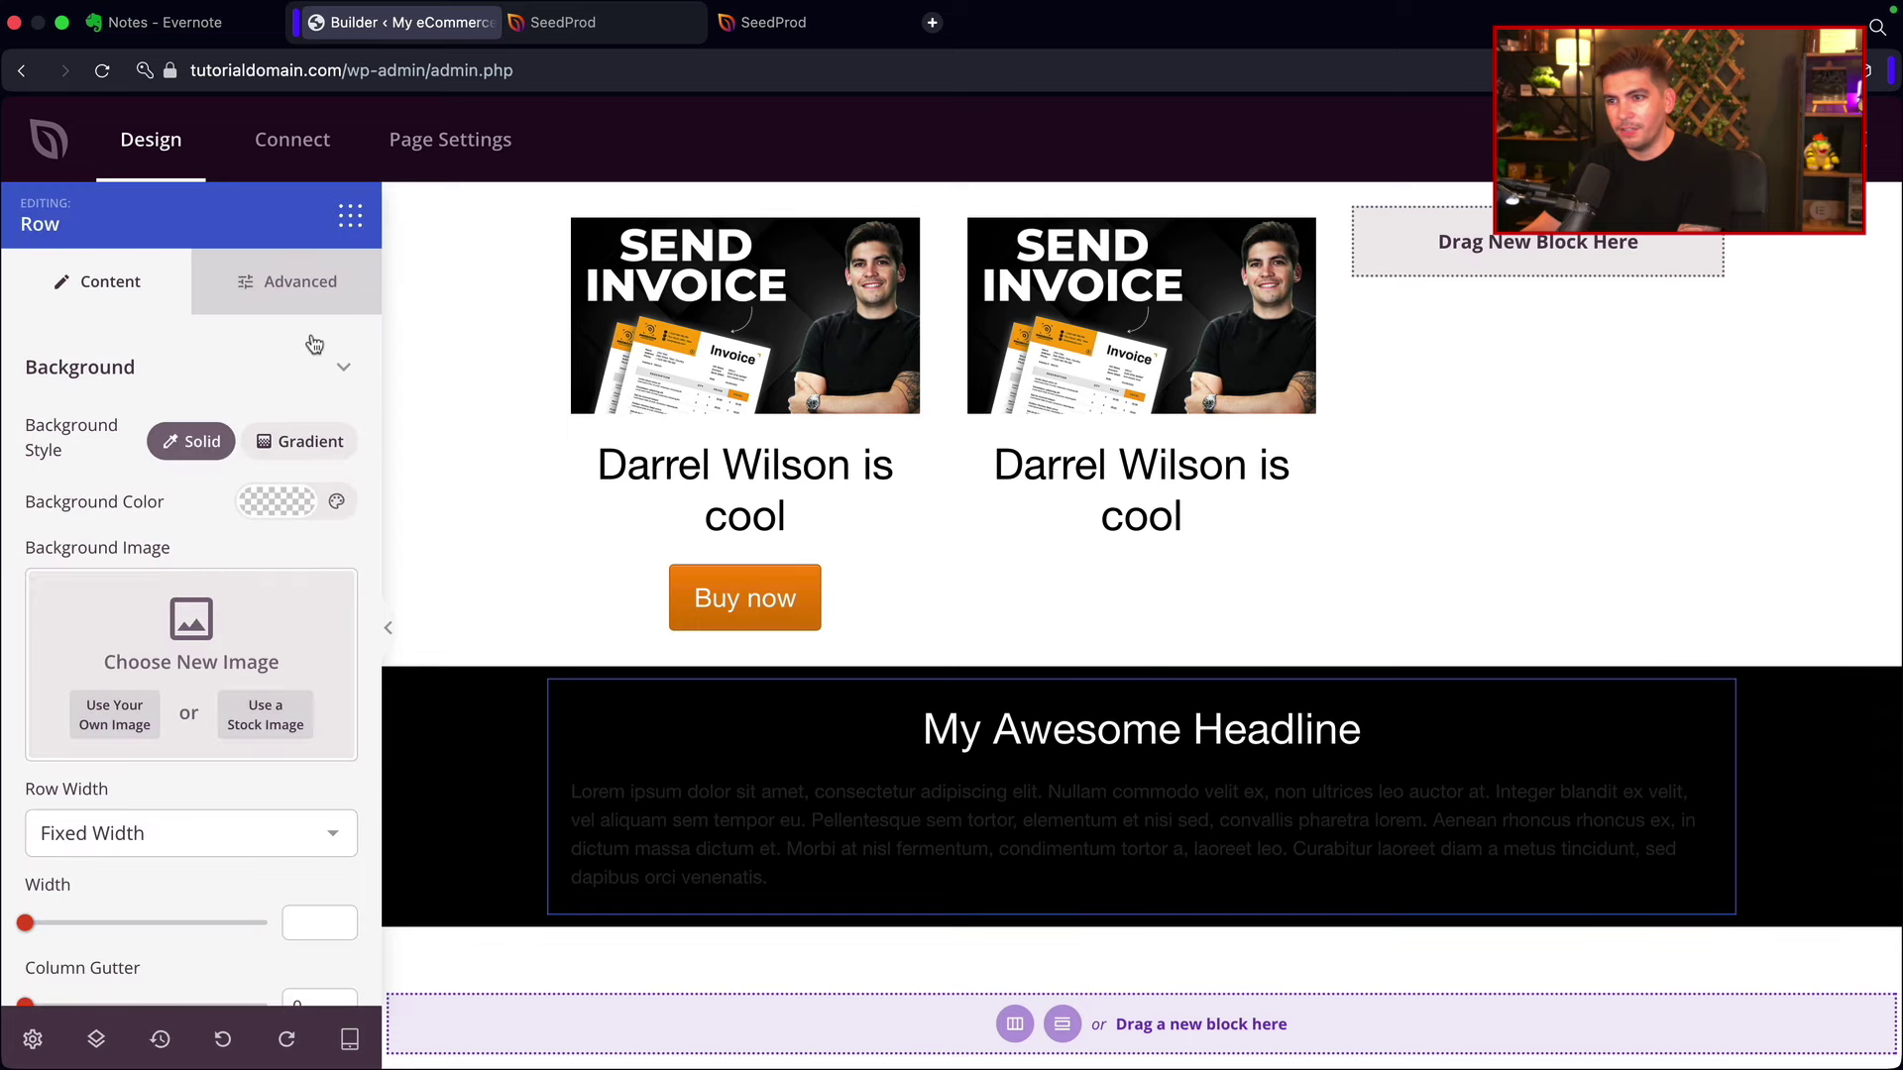
# - Make the black section's paragraph text white in its Advanced colour settings
pyautogui.click(839, 809)
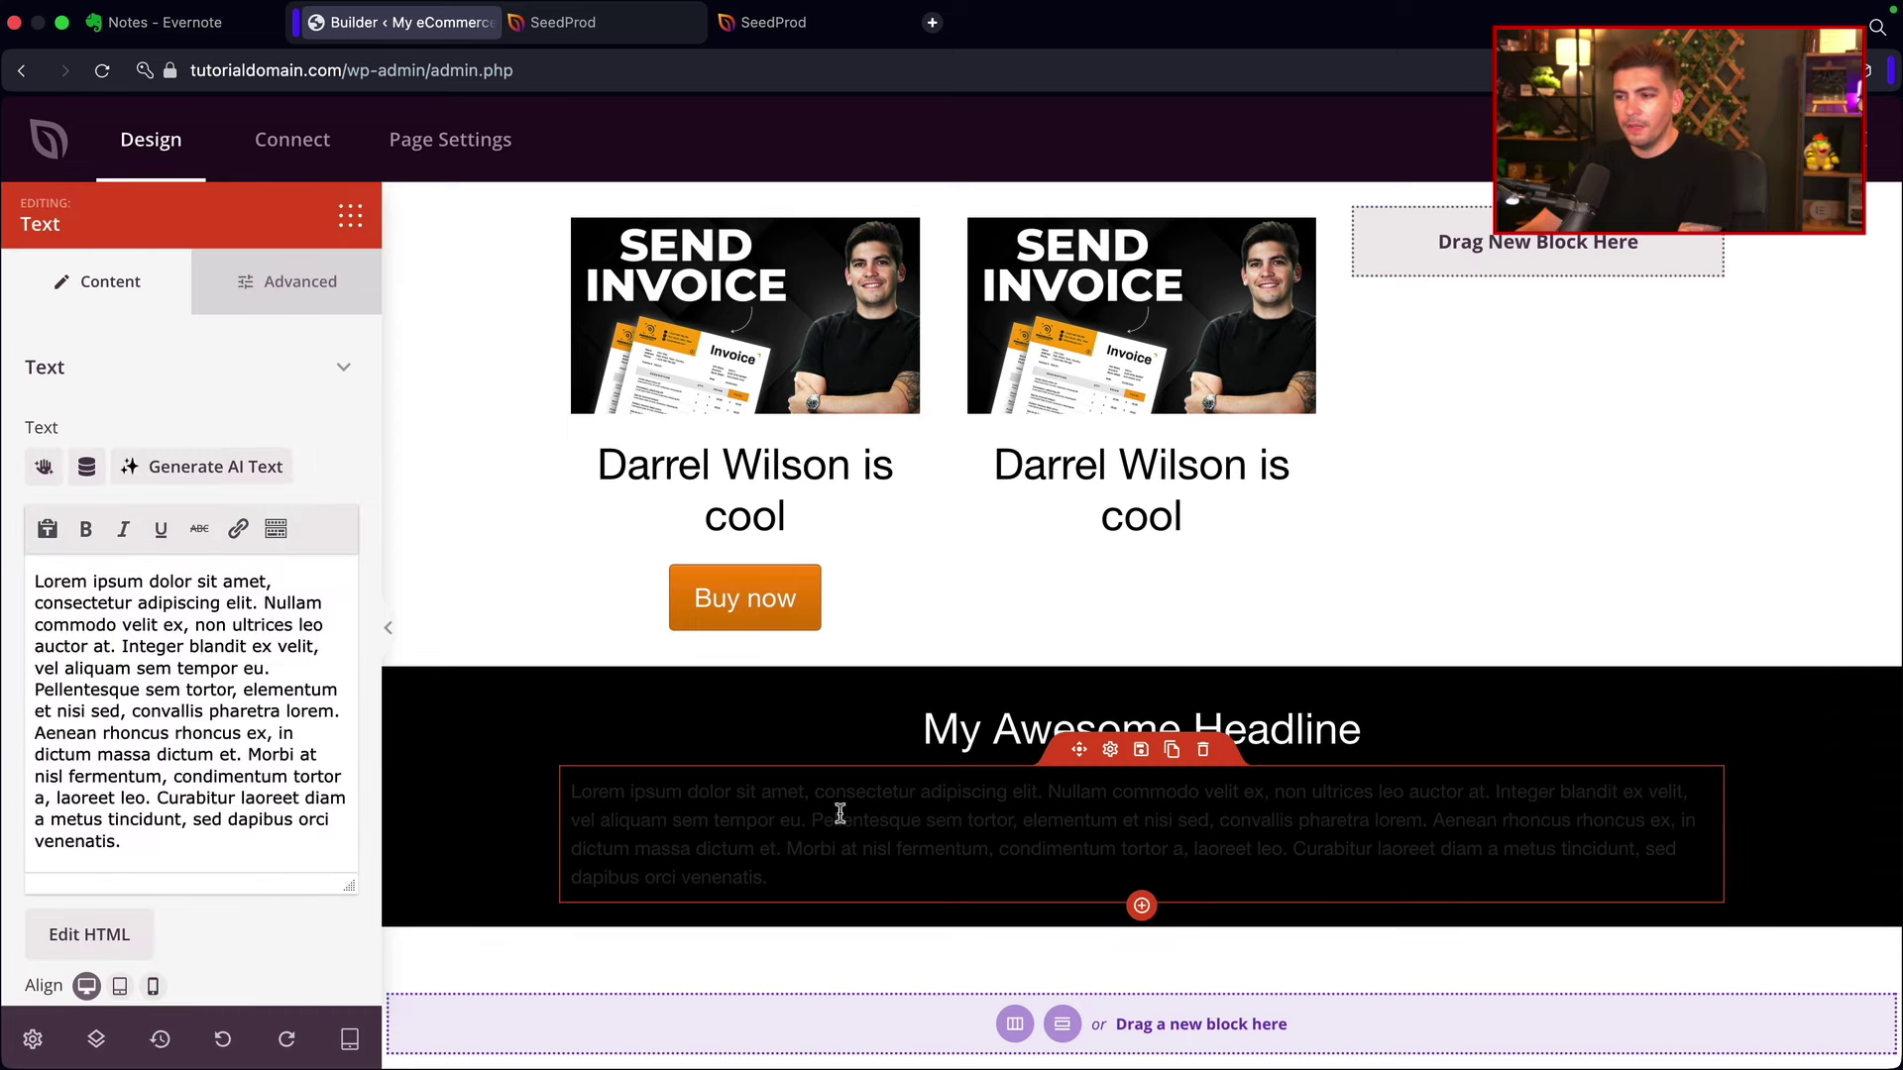
pyautogui.click(318, 288)
pyautogui.click(277, 478)
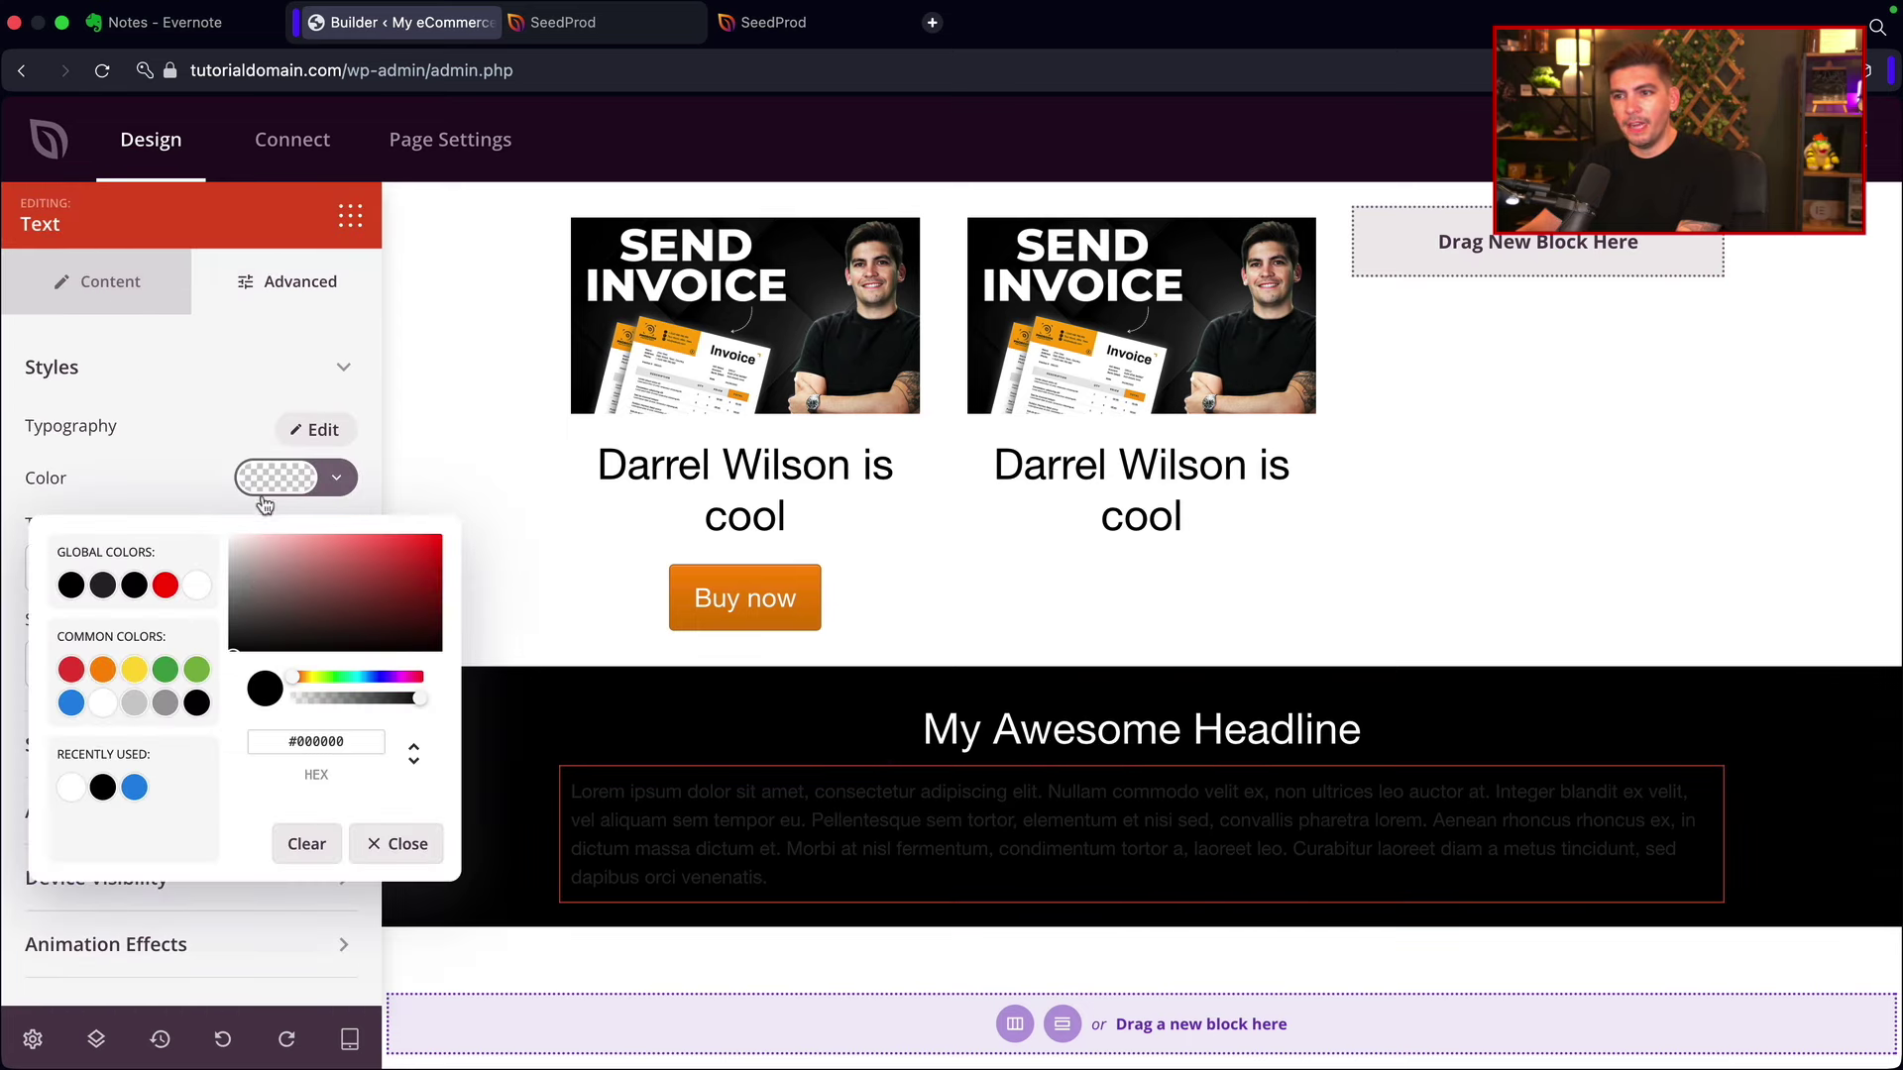
pyautogui.moveTo(268, 610); pyautogui.dragTo(194, 498)
# - Add a Call To Action button below the paragraph and apply the Flat Button template
pyautogui.click(349, 220)
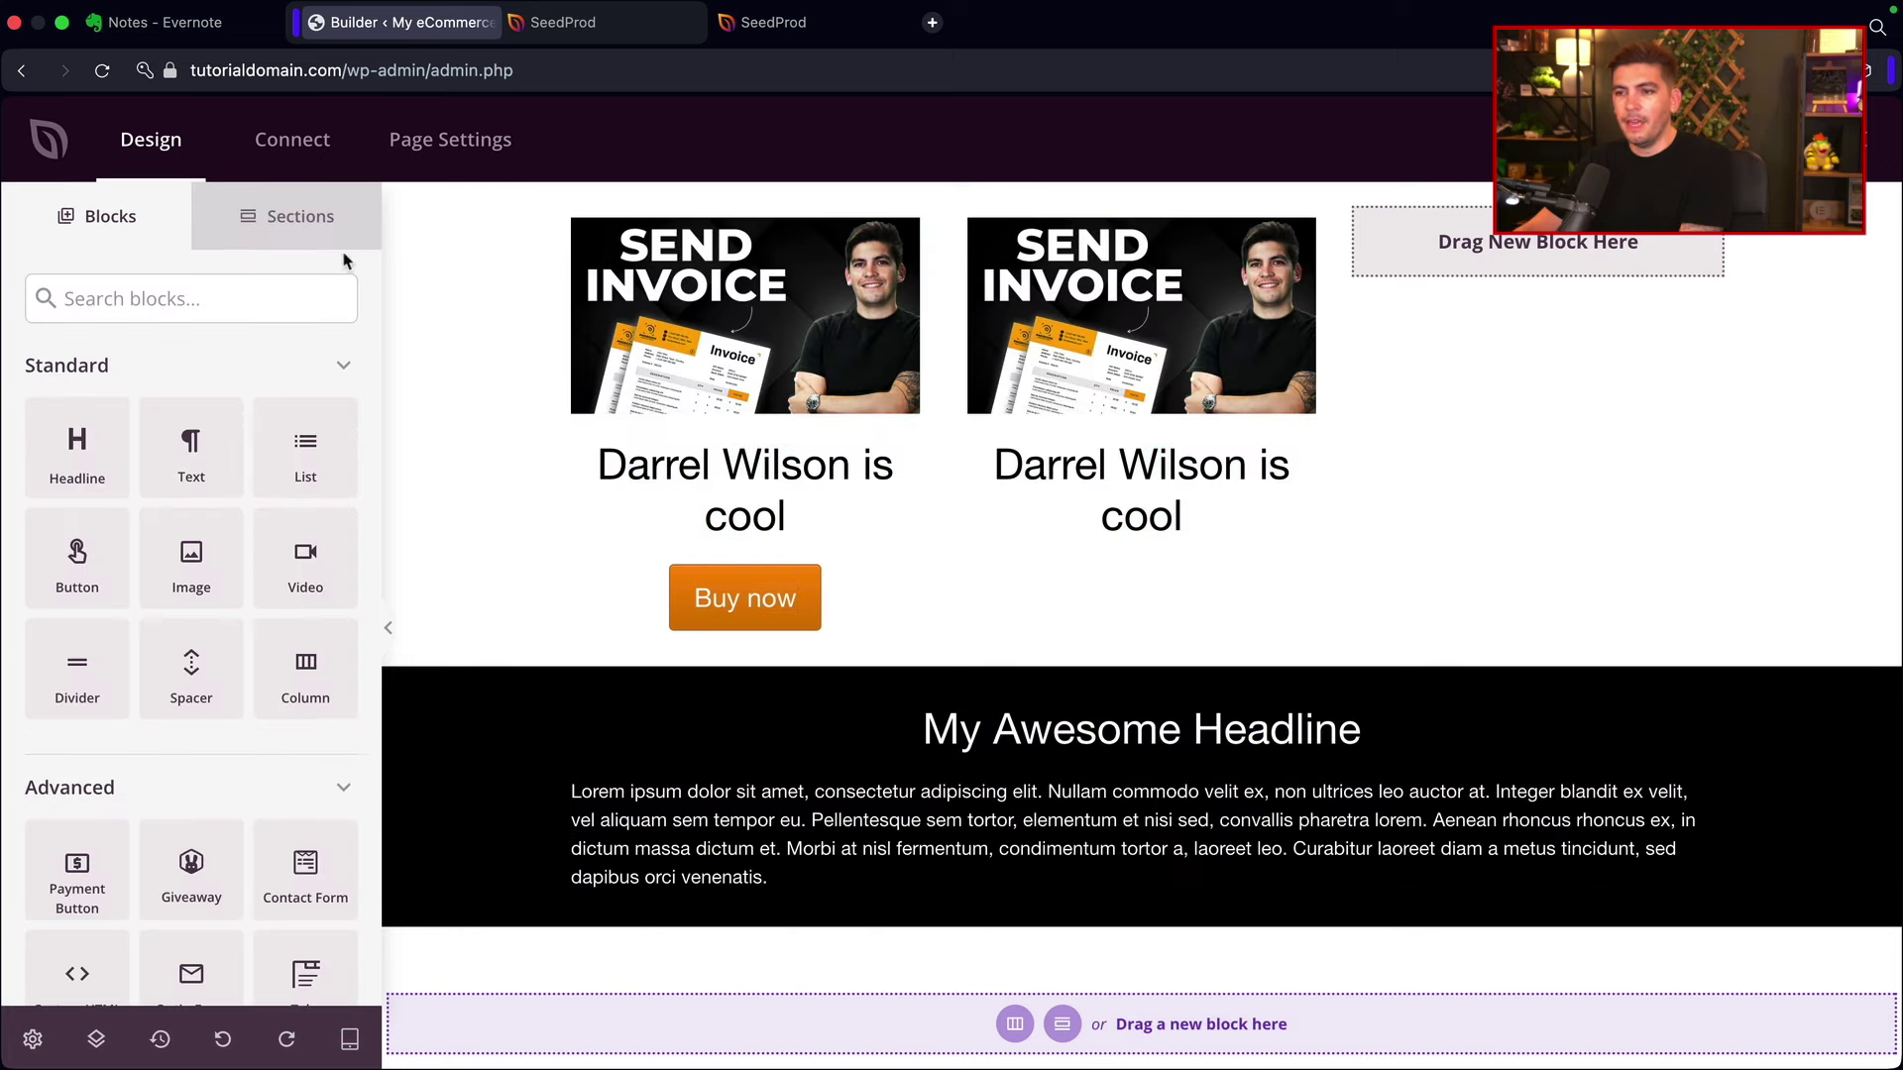
pyautogui.moveTo(76, 555); pyautogui.dragTo(1107, 916)
pyautogui.click(1087, 917)
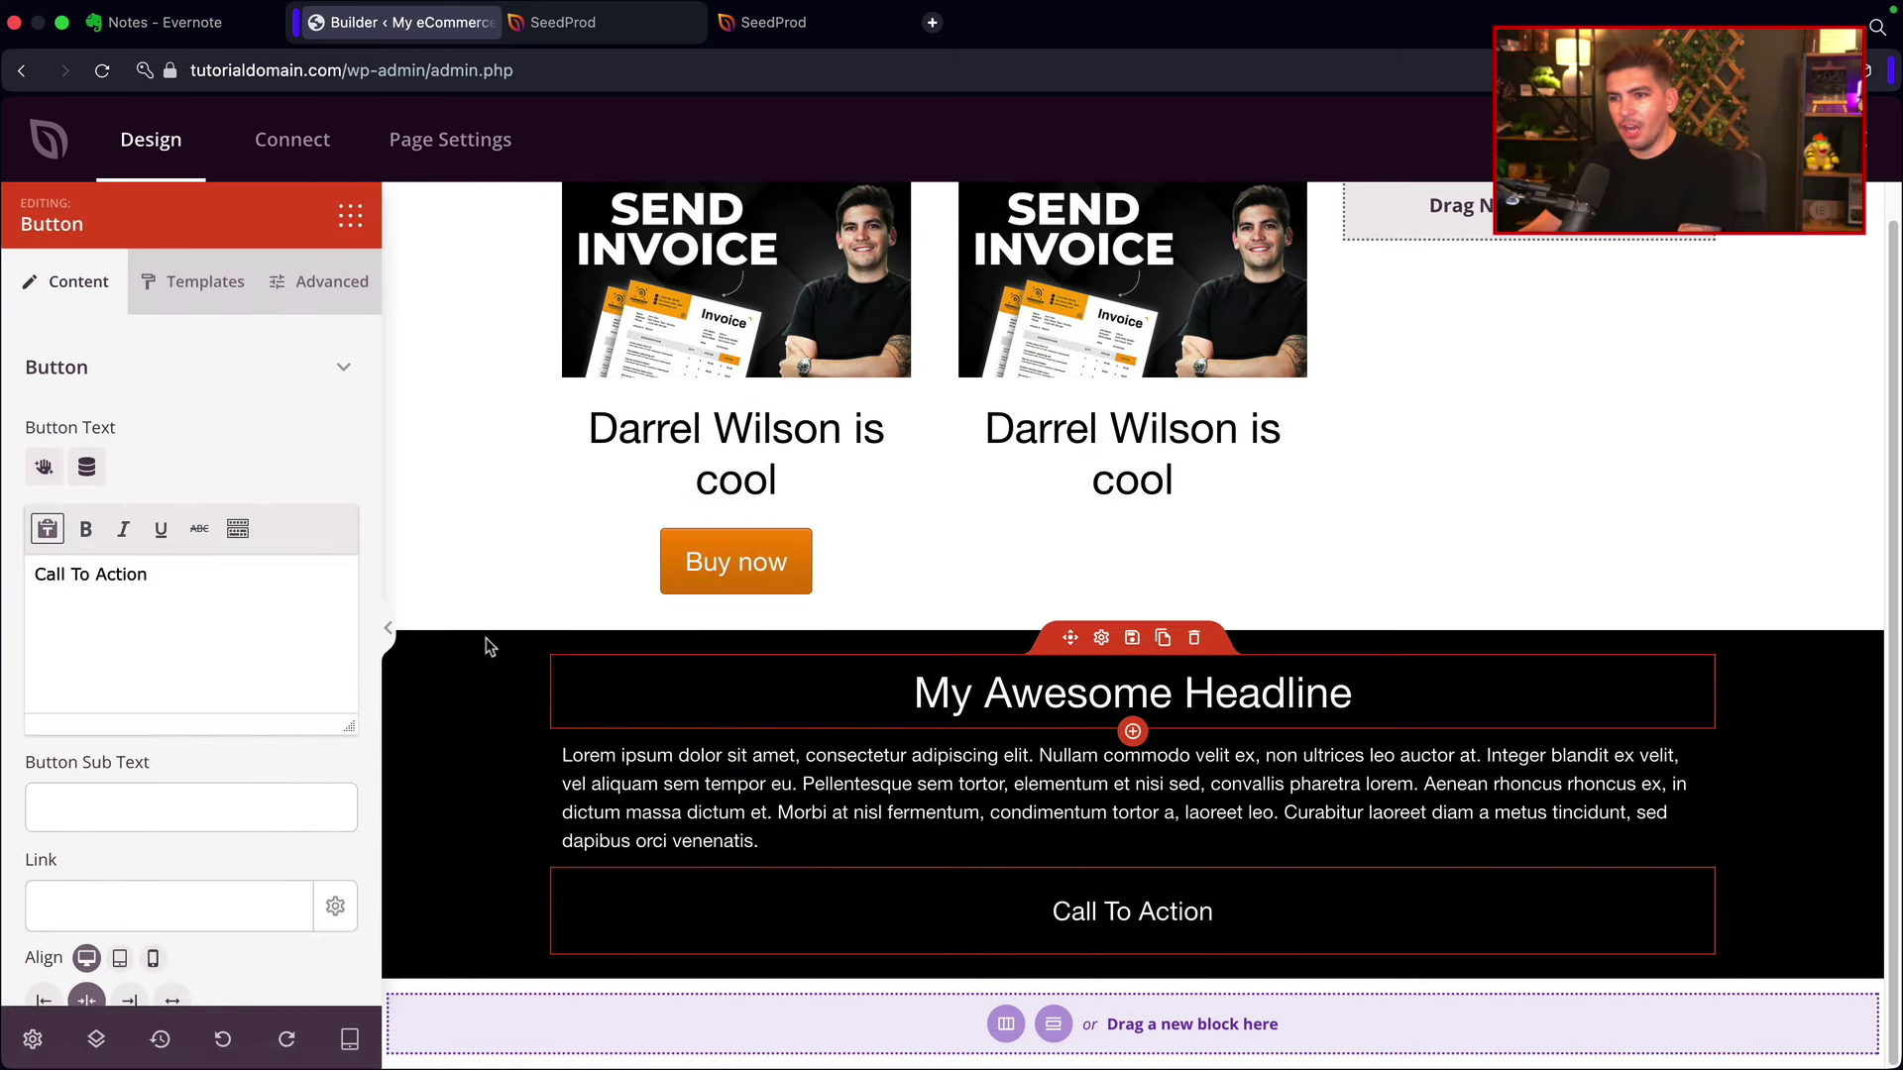
pyautogui.click(191, 288)
pyautogui.click(201, 507)
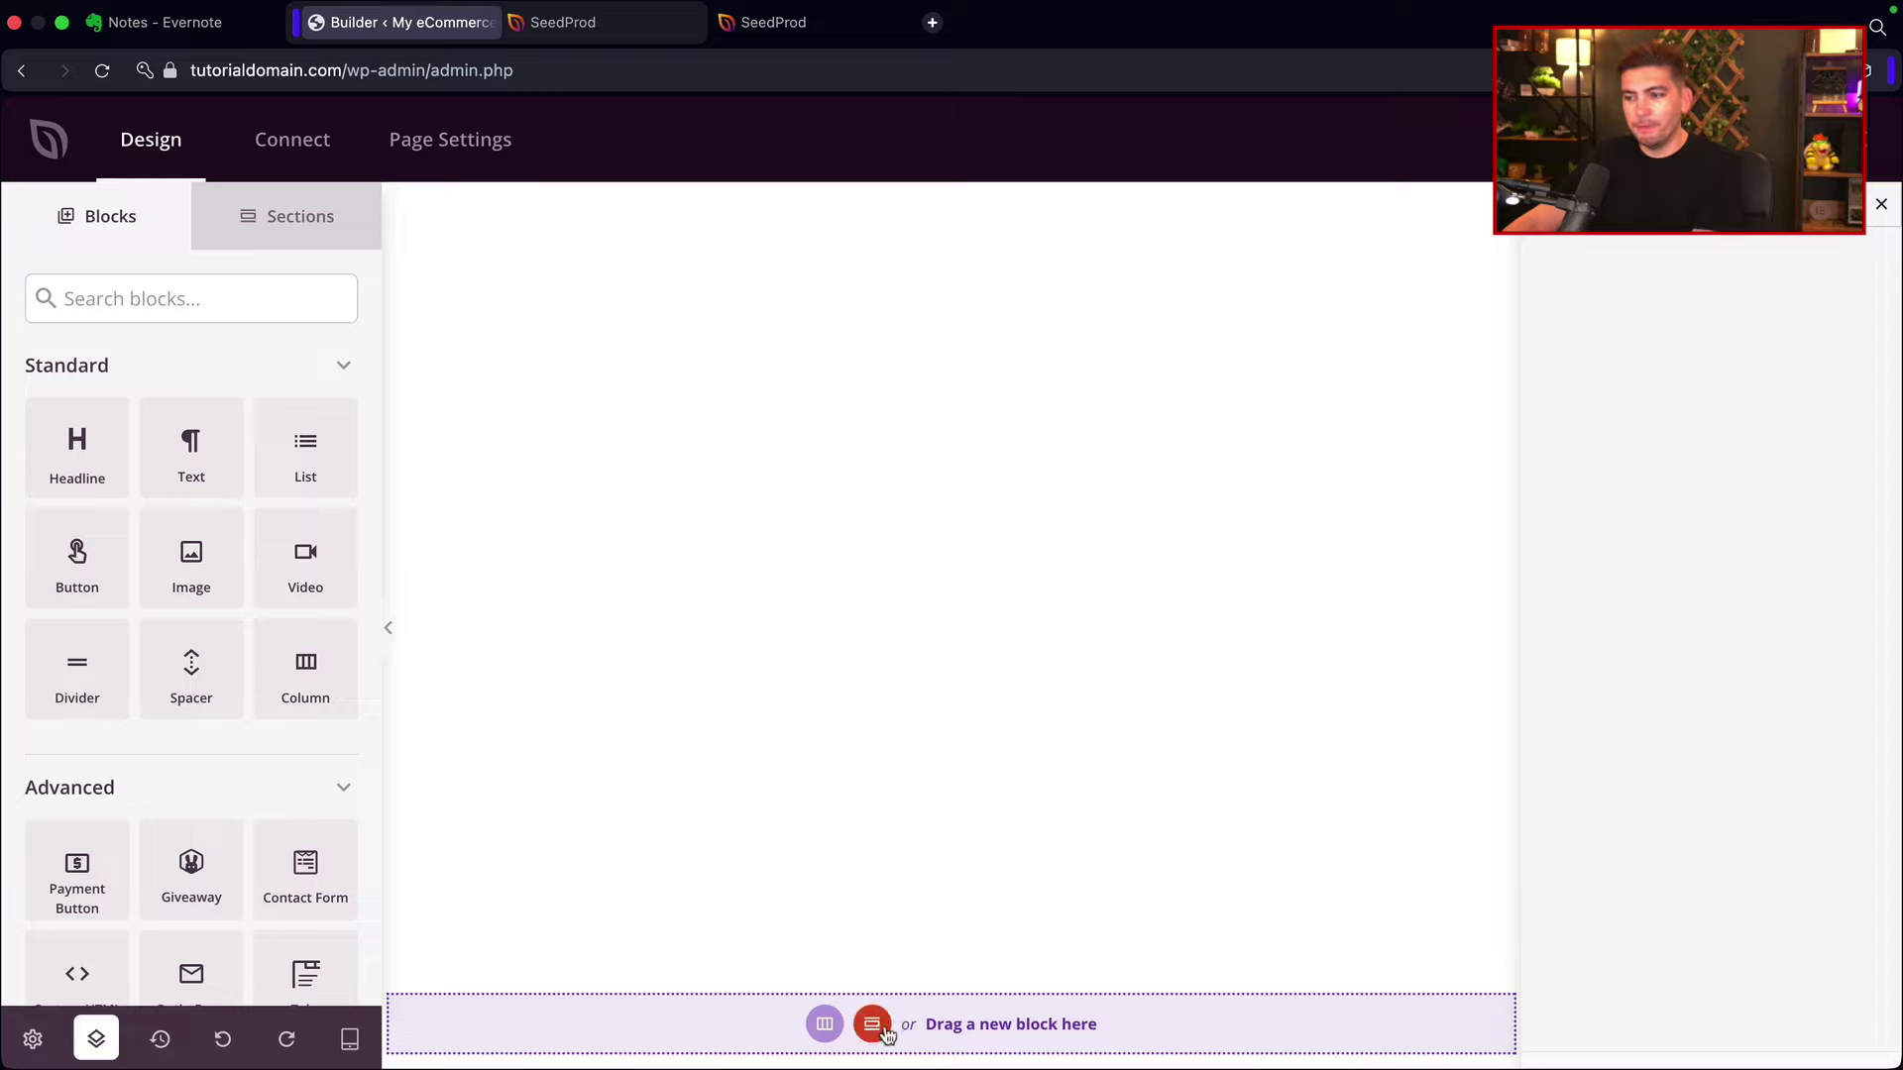
# - Insert the Hero 3 section and add a Call To Action button under its text
pyautogui.click(878, 1026)
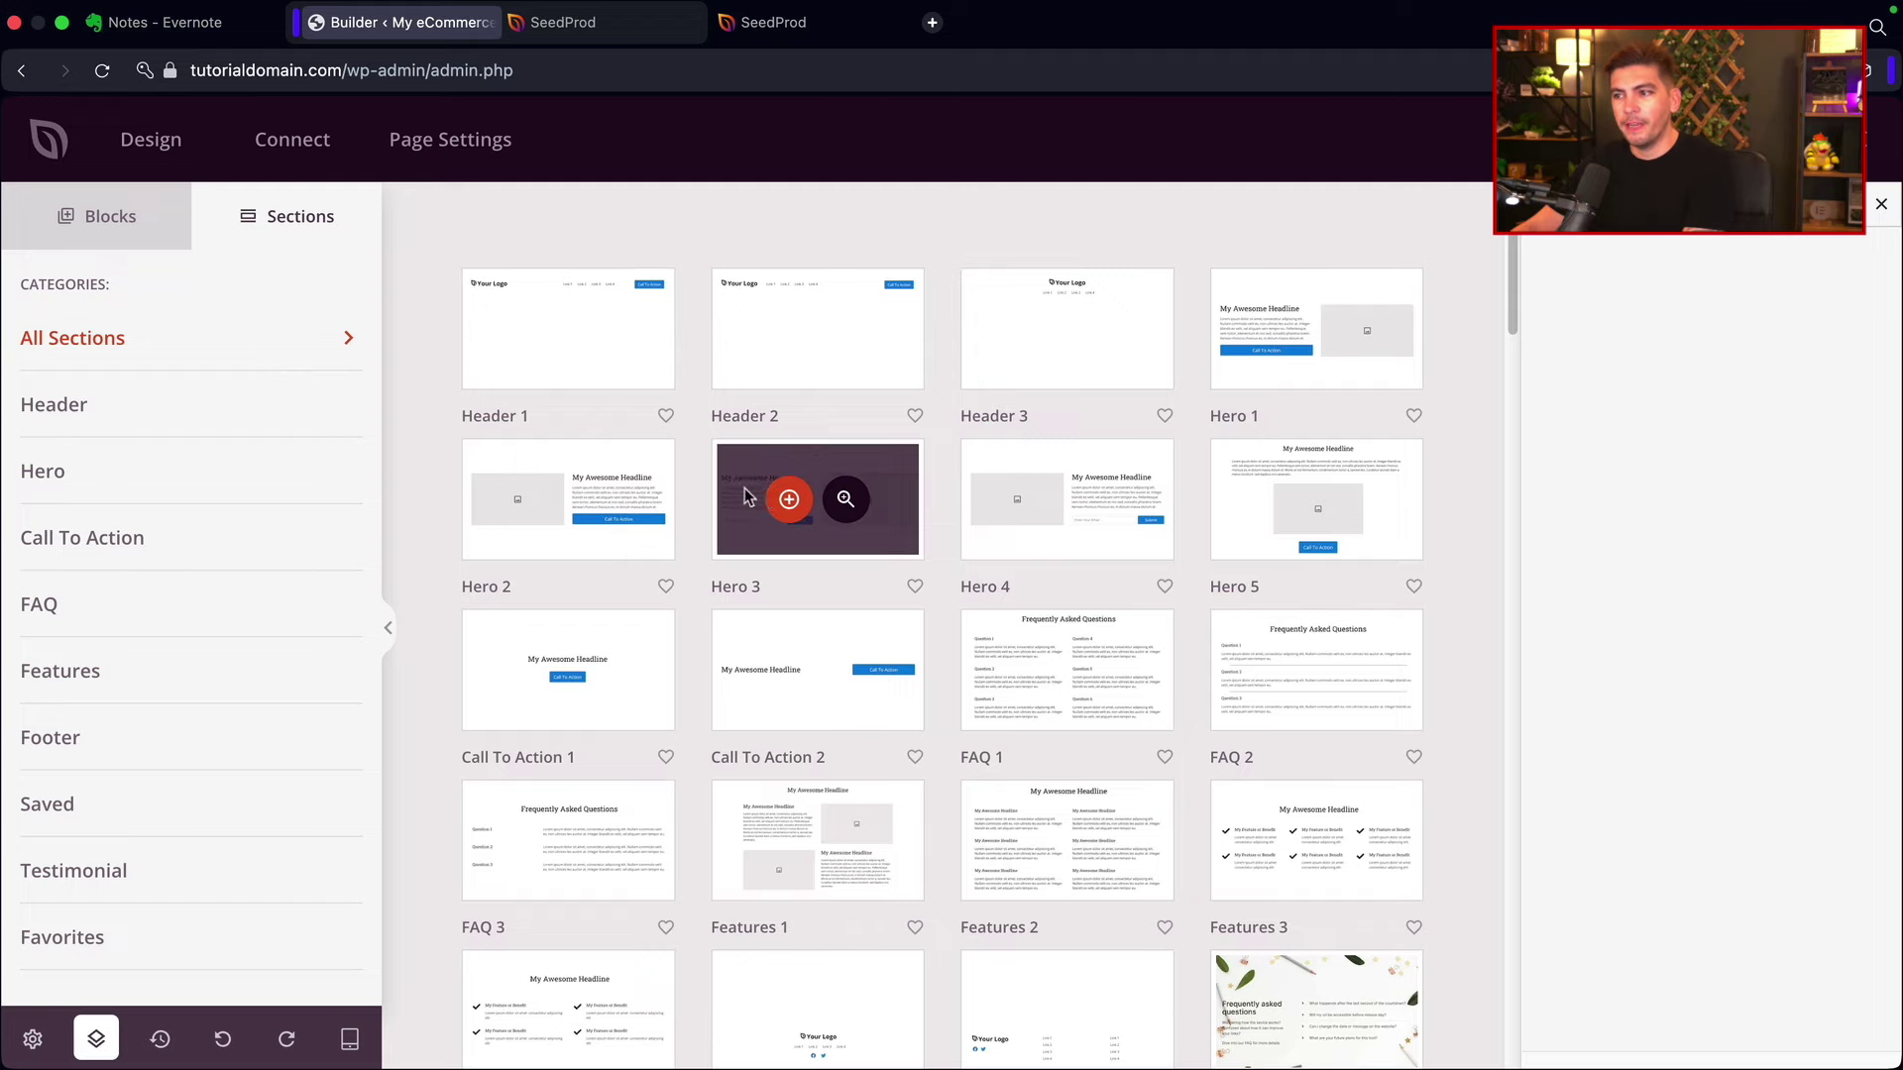
pyautogui.click(789, 501)
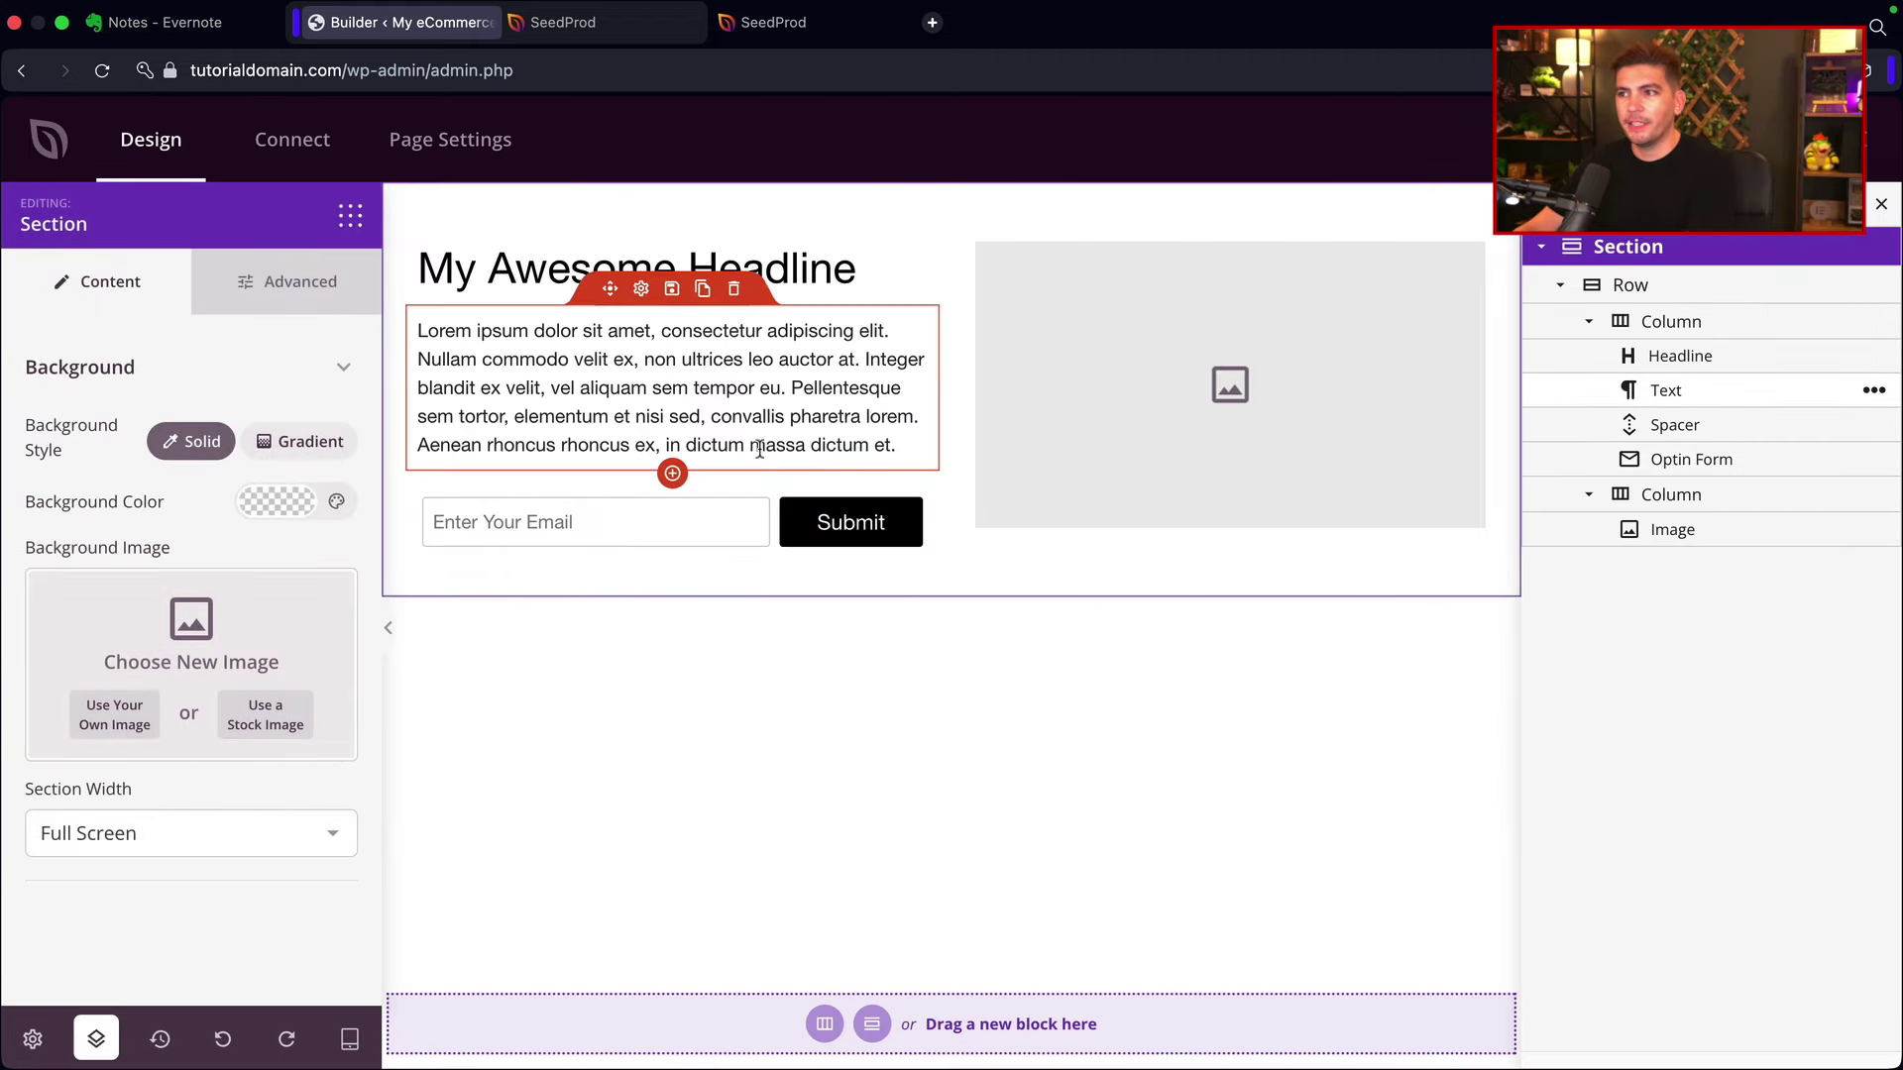
pyautogui.click(349, 216)
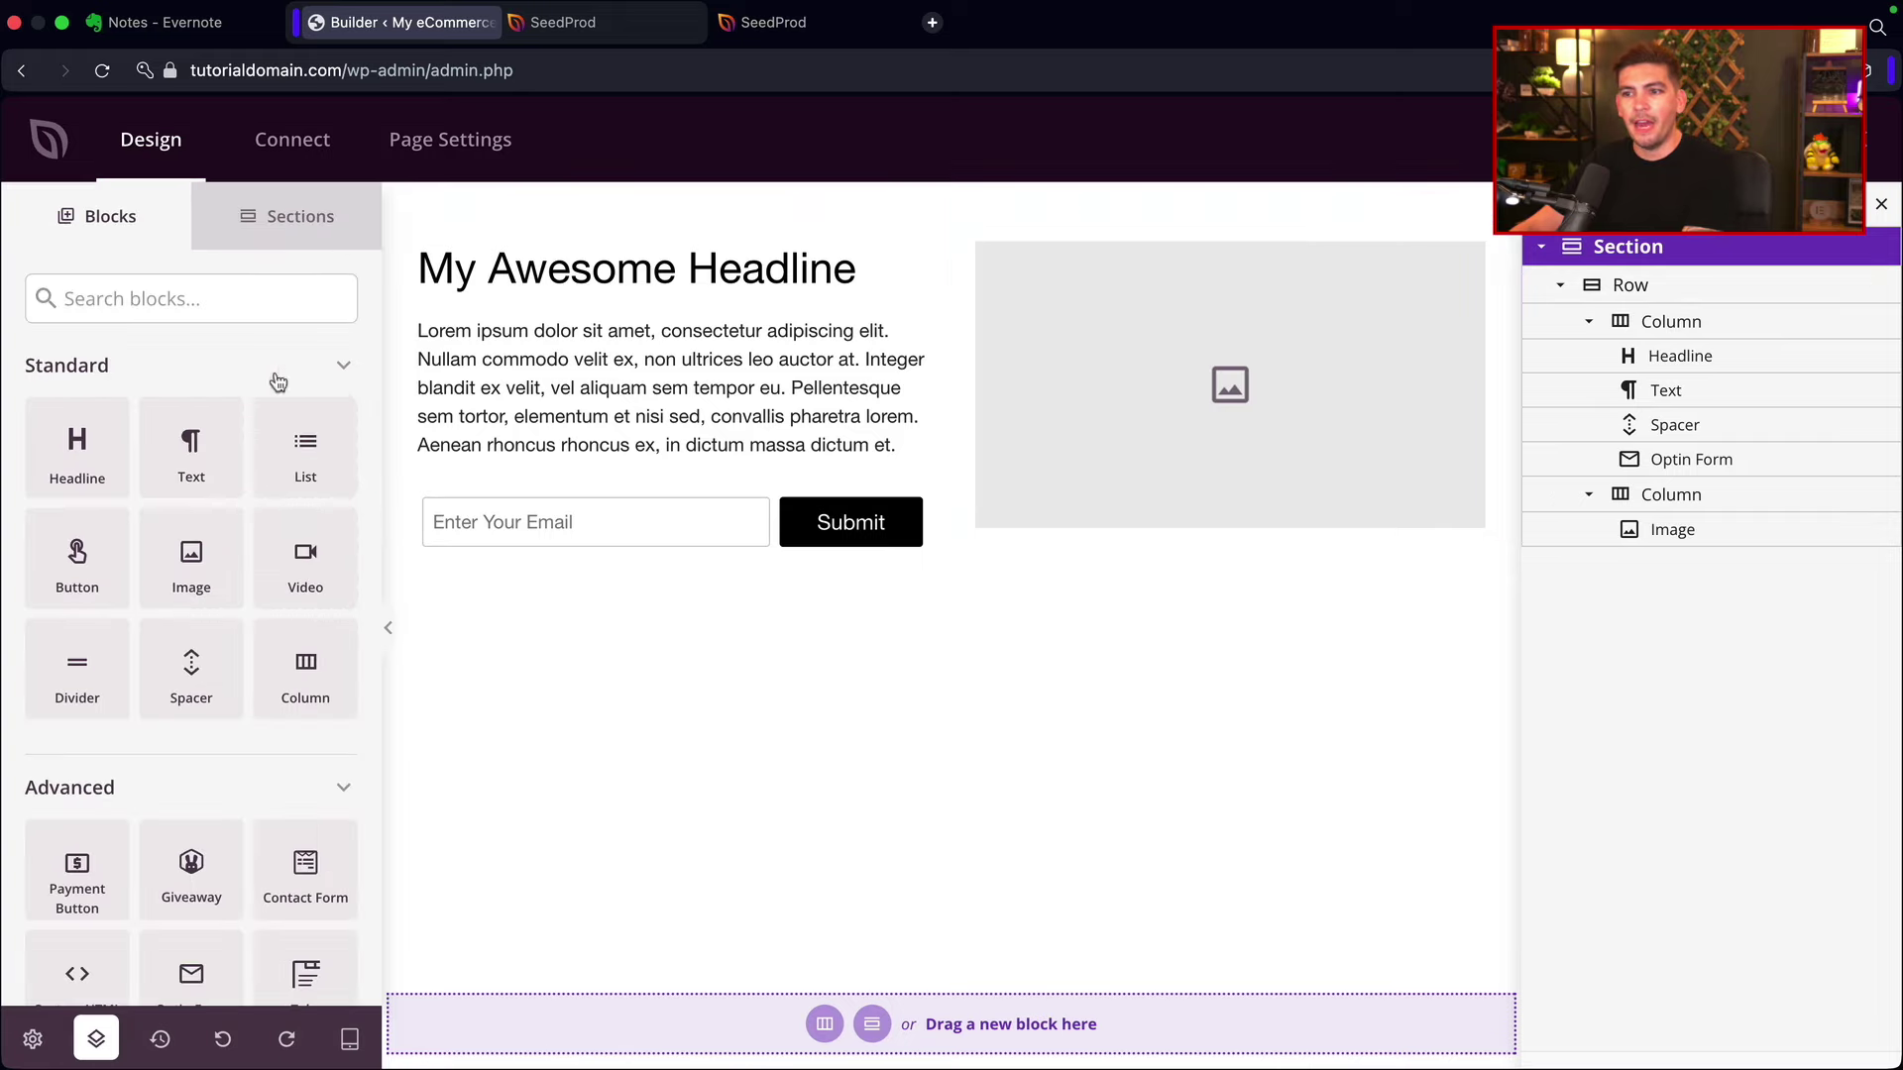
pyautogui.moveTo(76, 563); pyautogui.dragTo(542, 436)
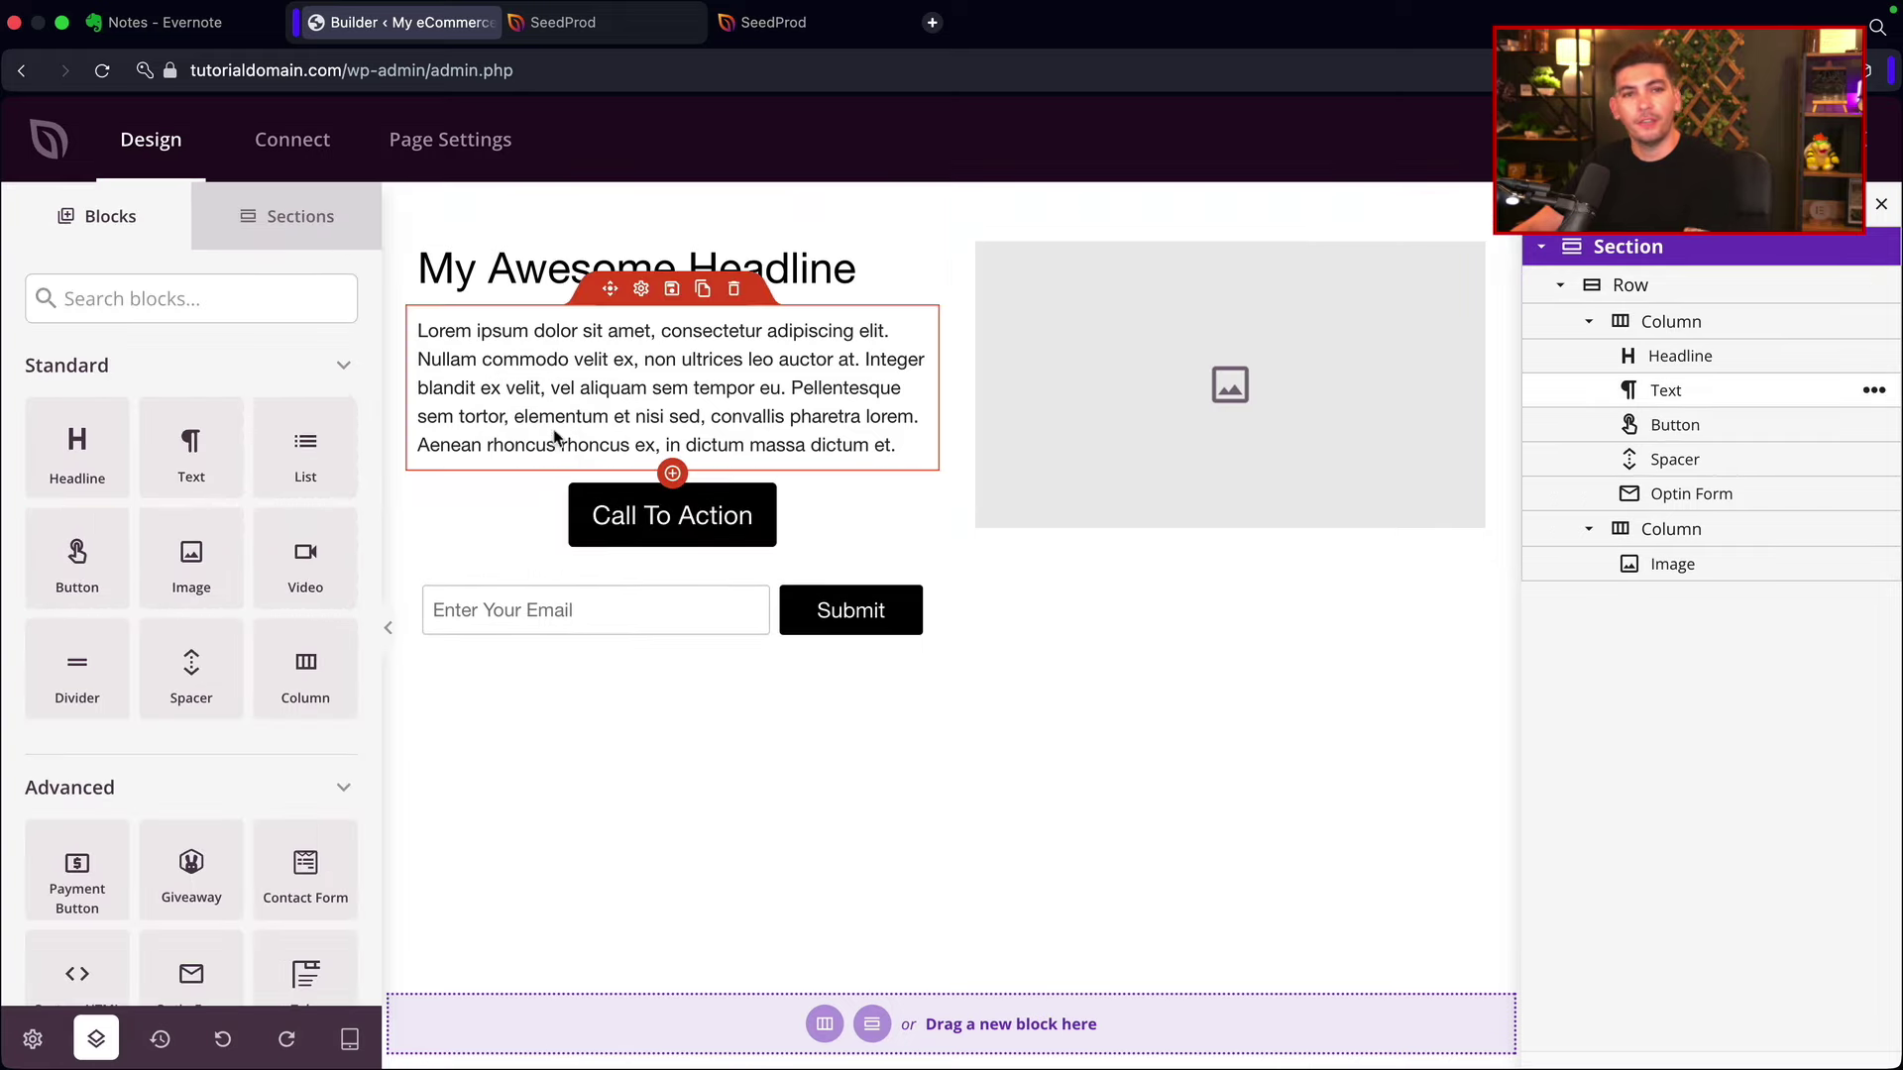
# - Add the Features 2 section from the Sections library below the hero
pyautogui.click(873, 1023)
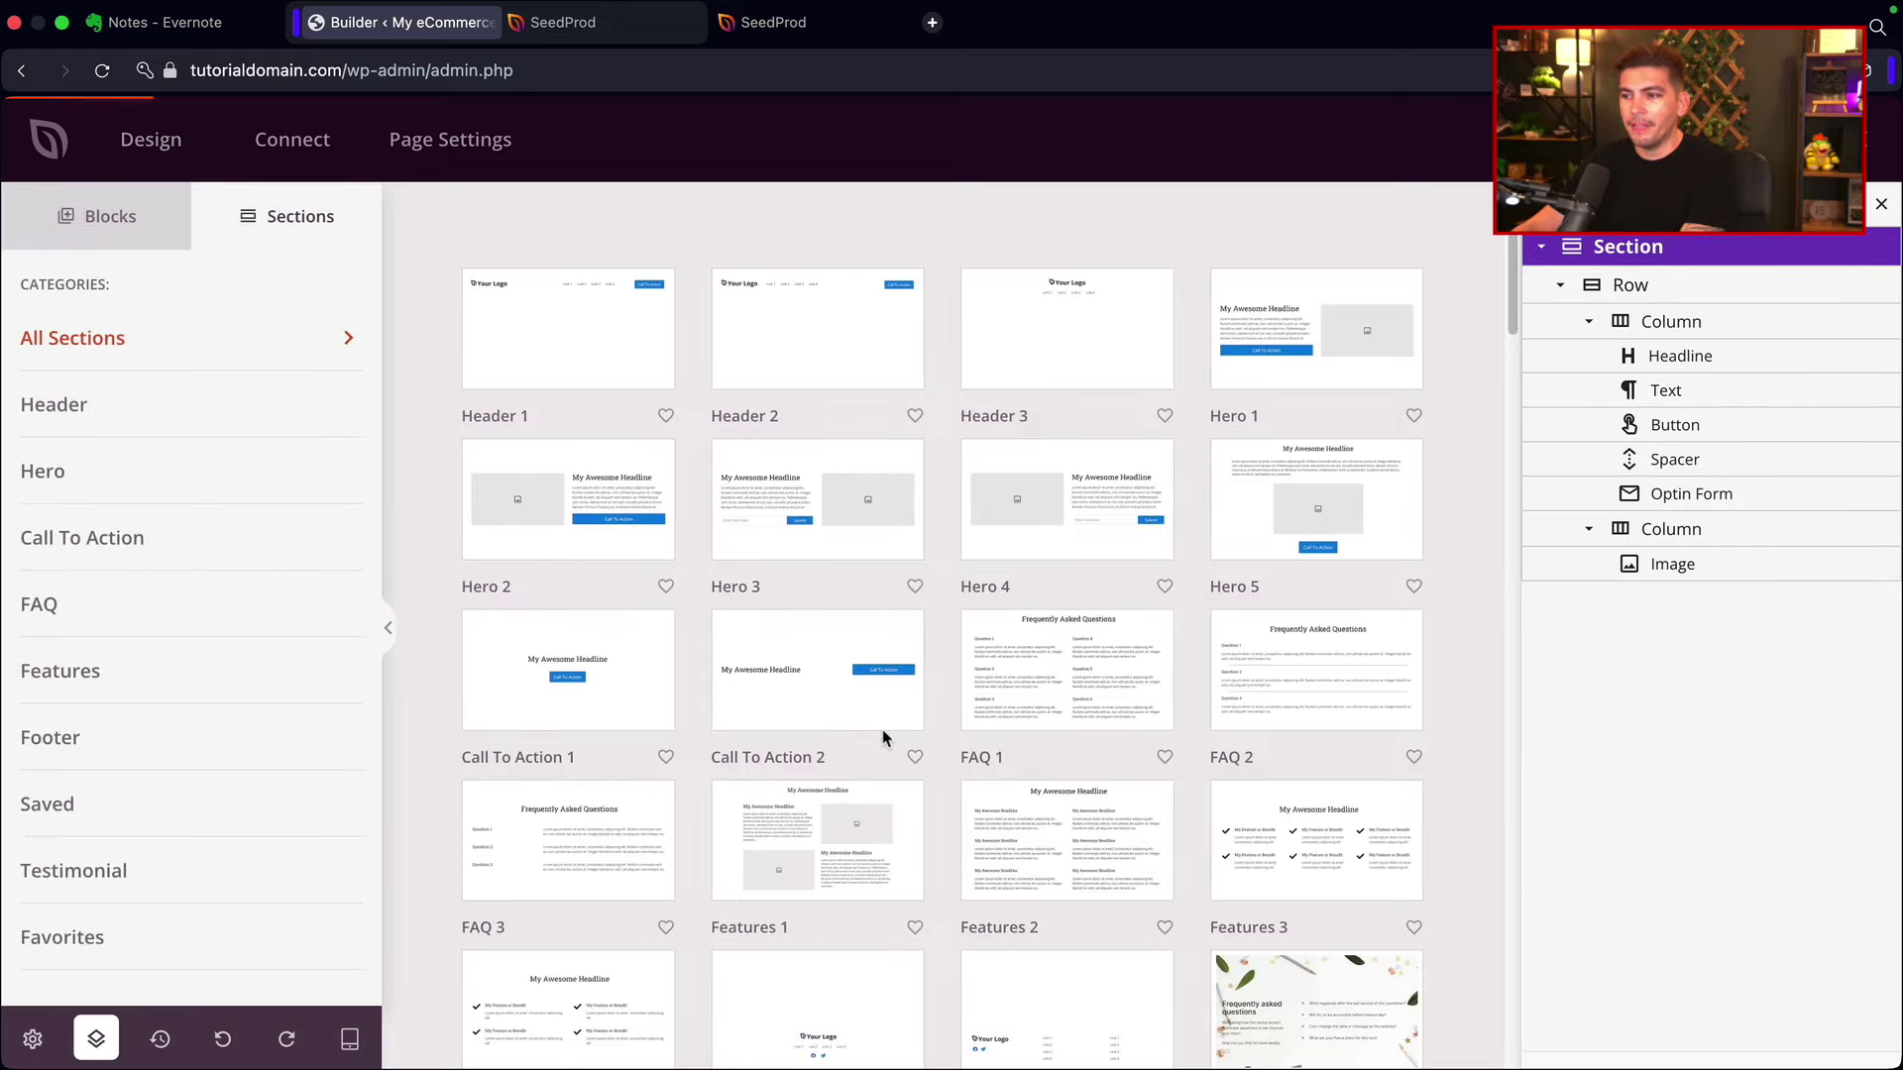
pyautogui.scroll(-3, 882, 753)
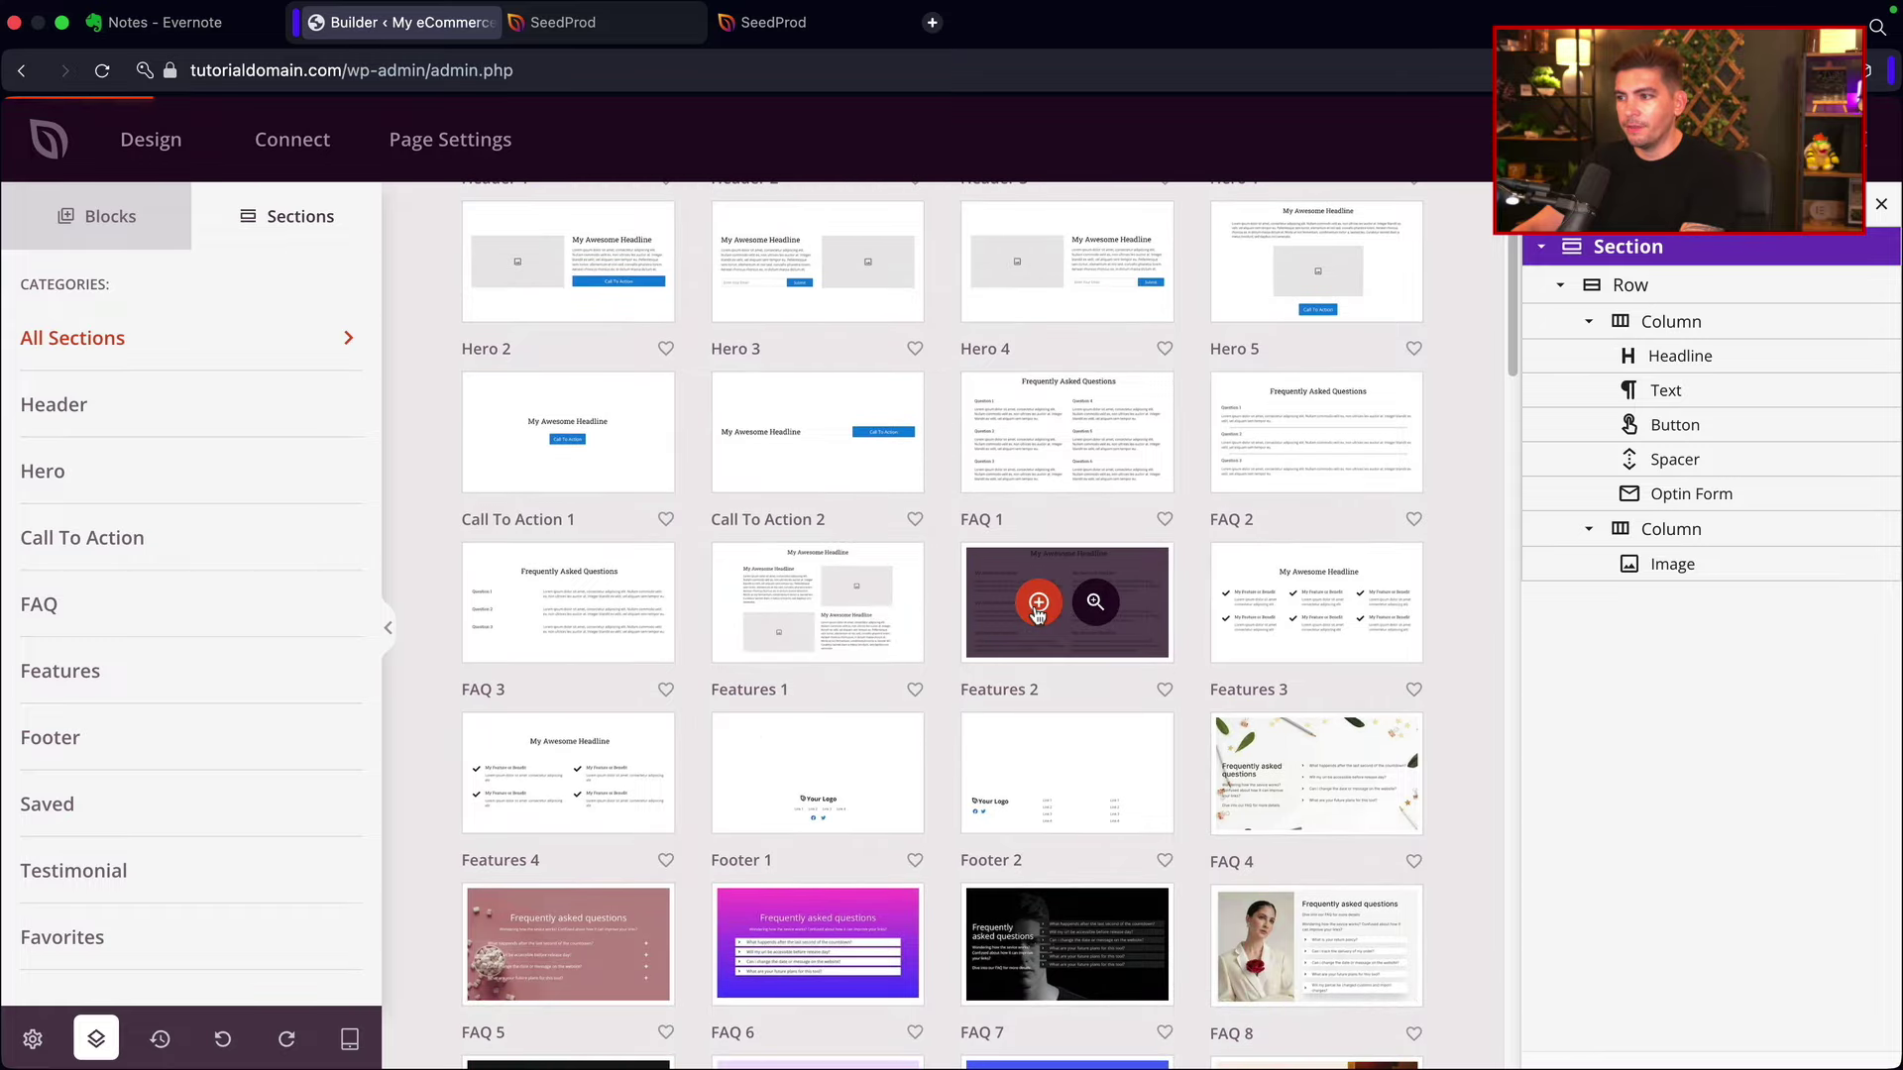
pyautogui.click(1039, 603)
pyautogui.scroll(-5, 1004, 589)
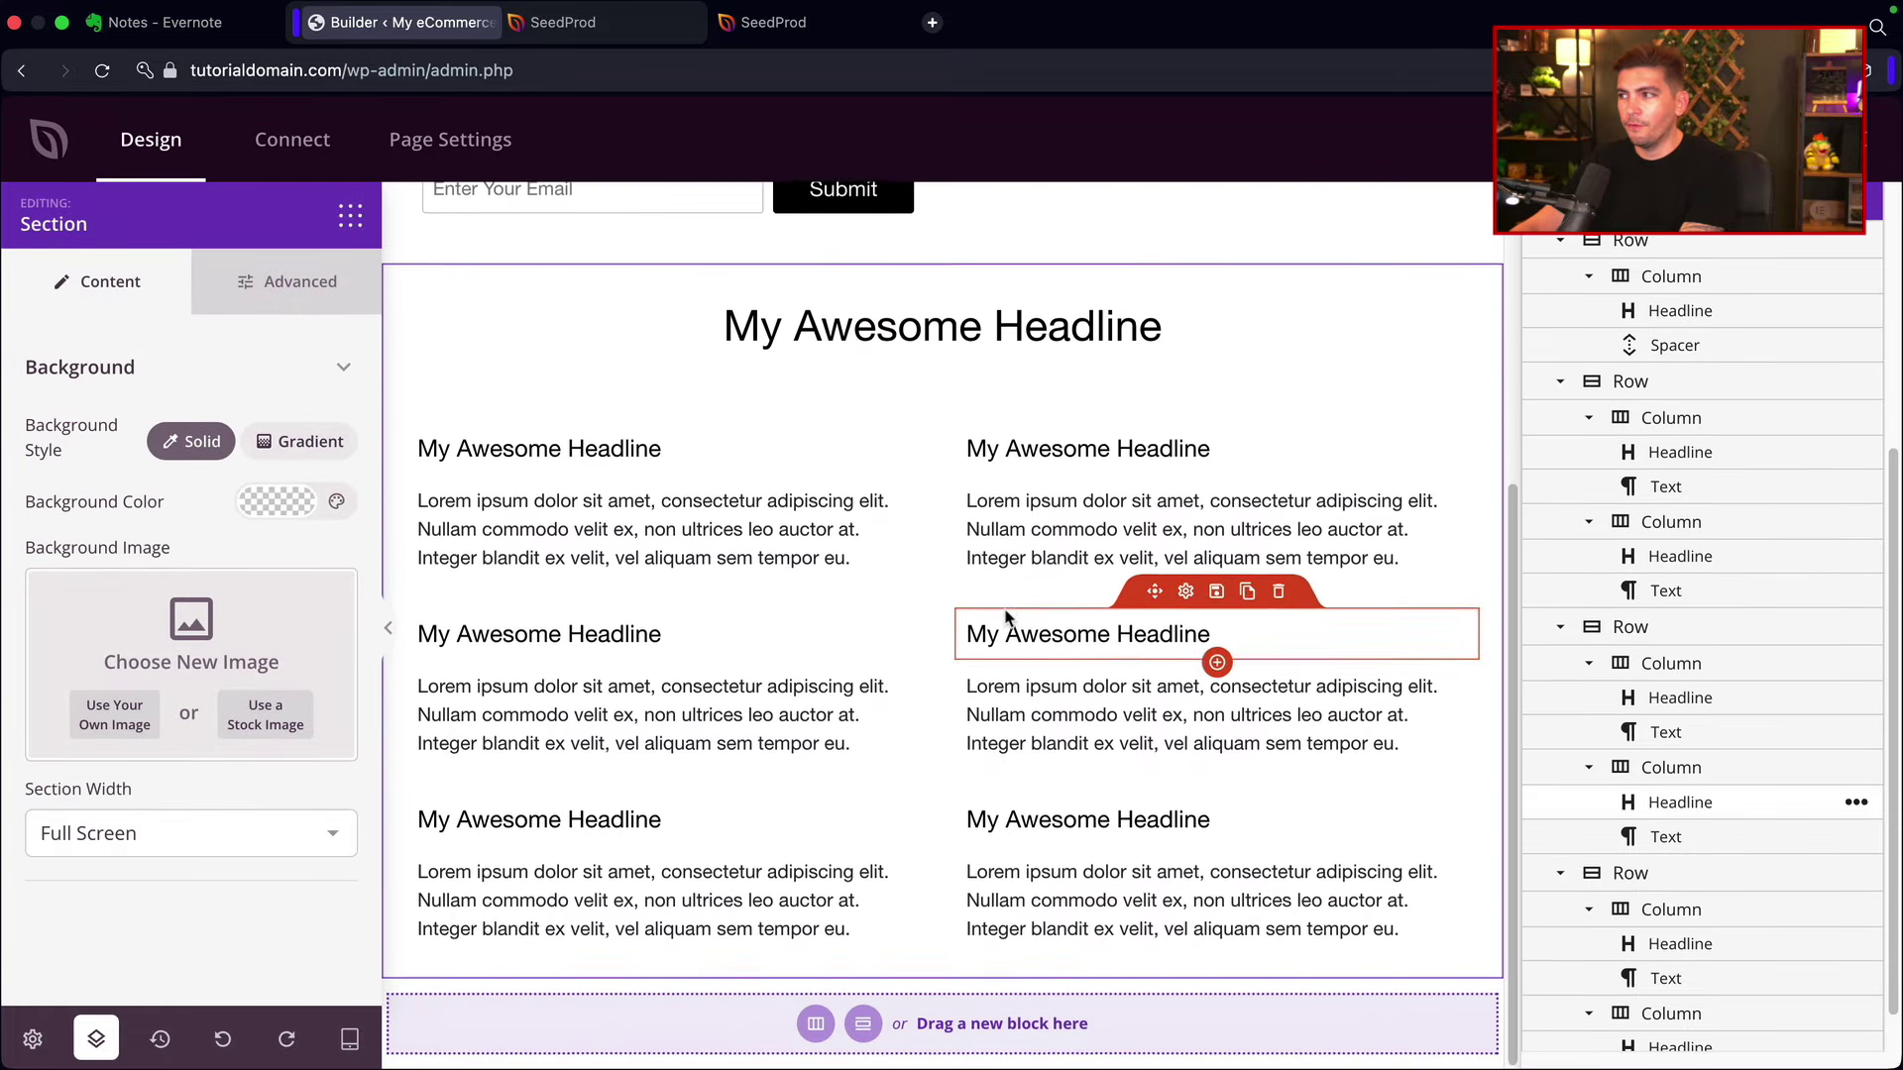
pyautogui.scroll(3, 1006, 614)
pyautogui.scroll(-3, 1006, 617)
pyautogui.scroll(5, 1006, 617)
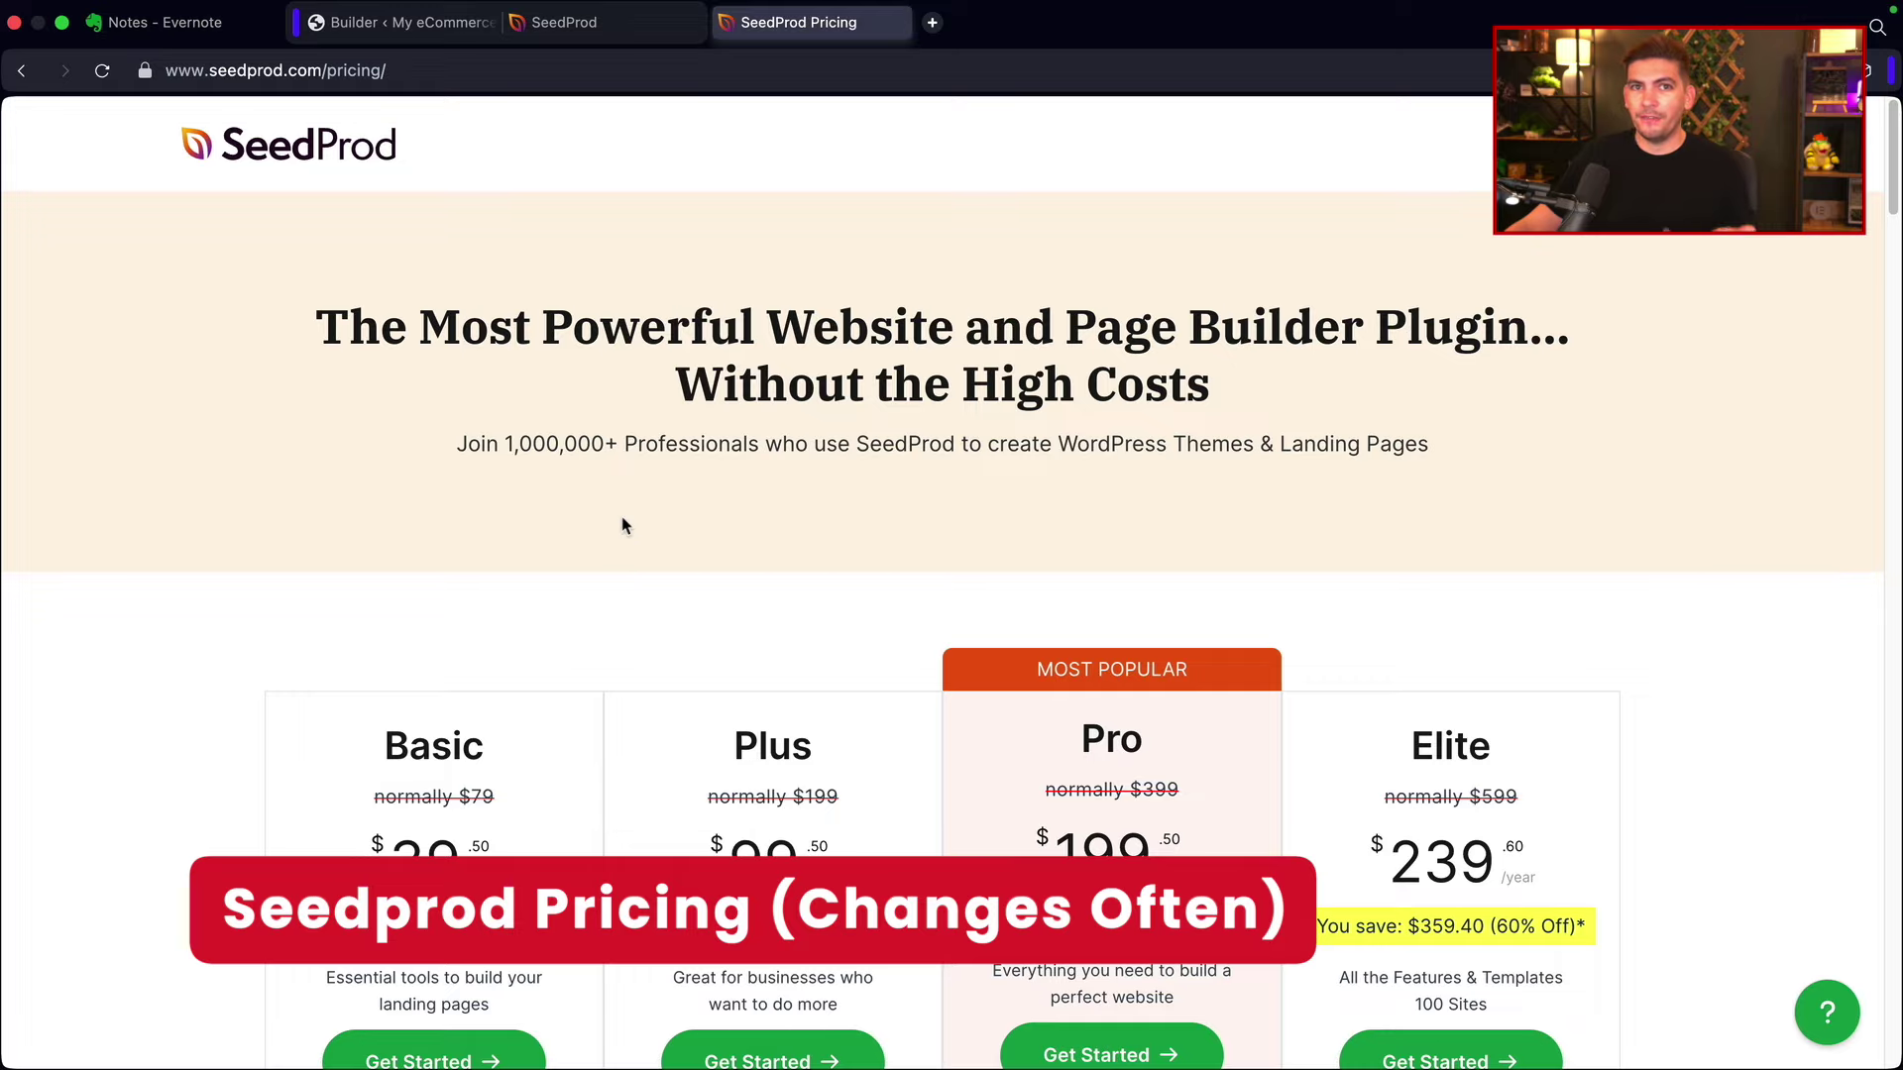
# - Scroll to SeedProd's plan cards, highlight the Elite, Plus and Basic names, and return to the builder
pyautogui.scroll(-5, 622, 518)
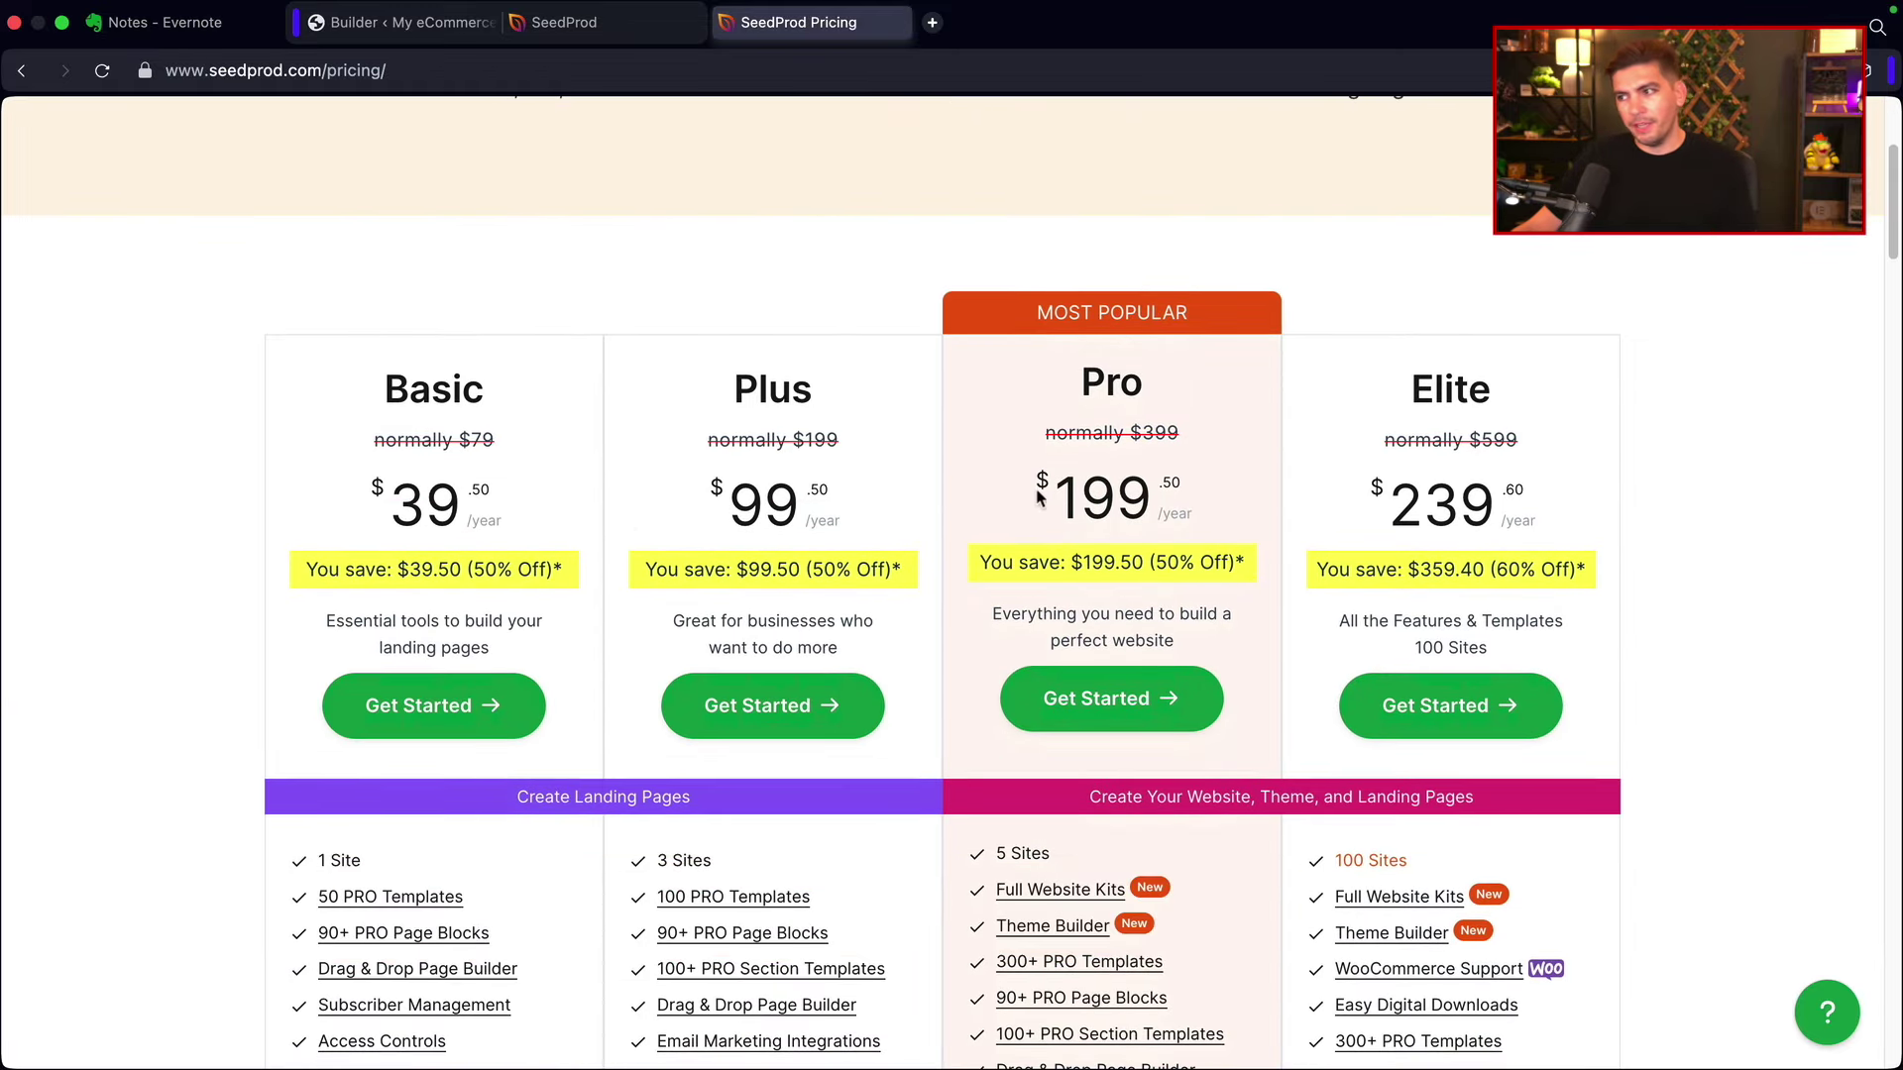
pyautogui.scroll(-2, 1037, 495)
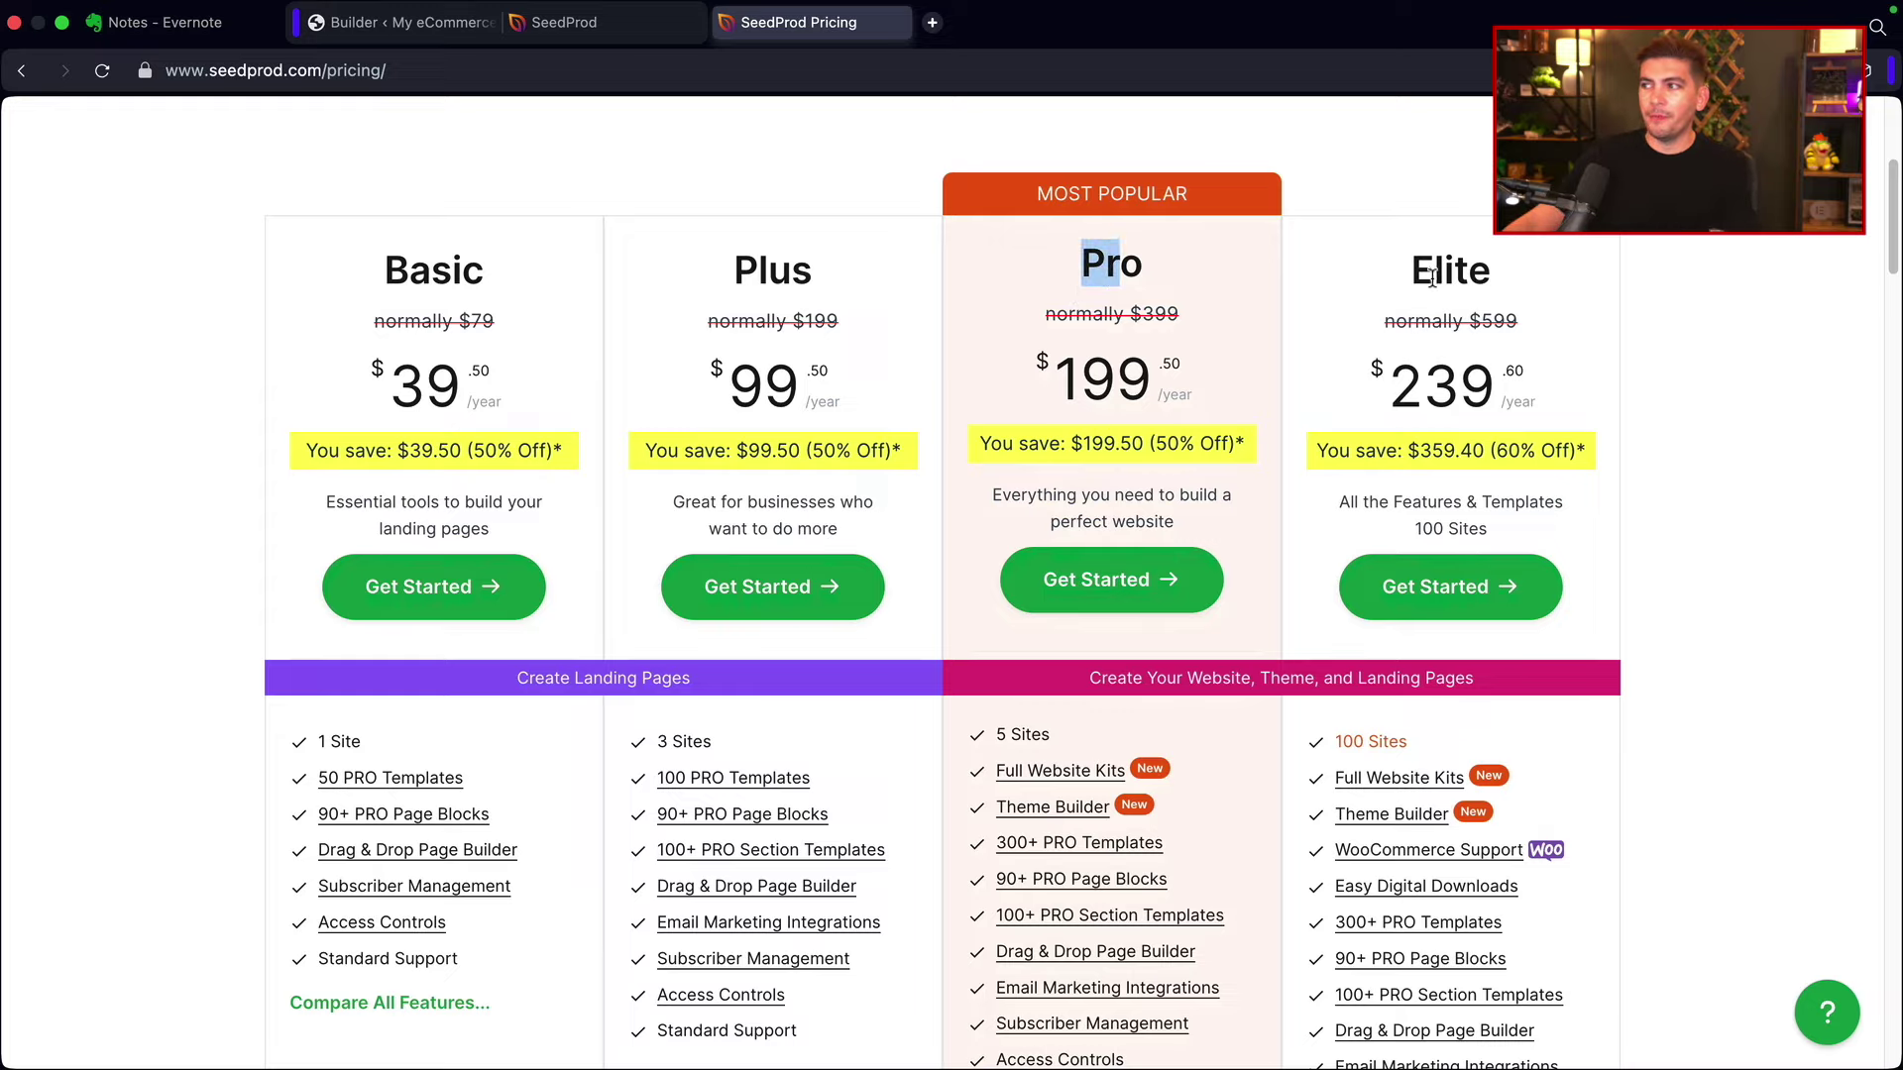
pyautogui.moveTo(1432, 279); pyautogui.dragTo(1514, 286)
pyautogui.moveTo(874, 290); pyautogui.dragTo(749, 265)
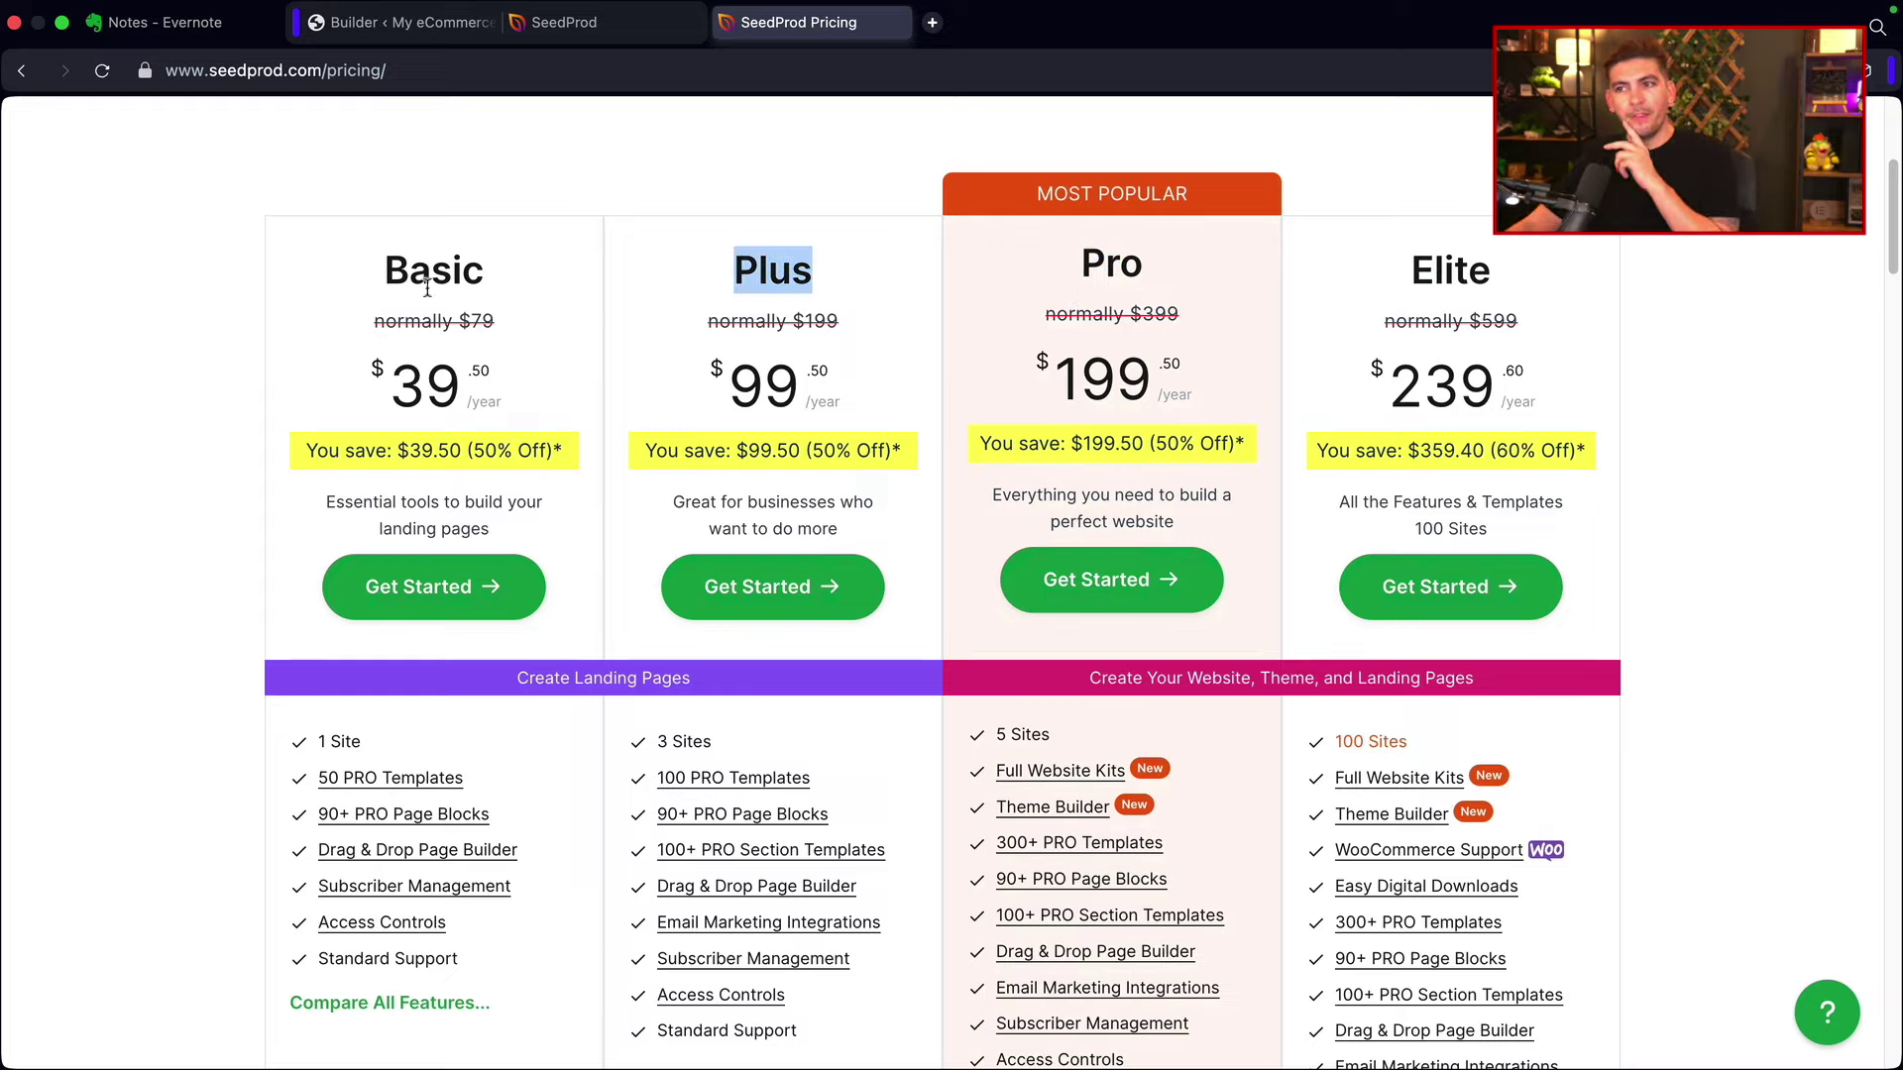
pyautogui.moveTo(491, 281); pyautogui.dragTo(457, 273)
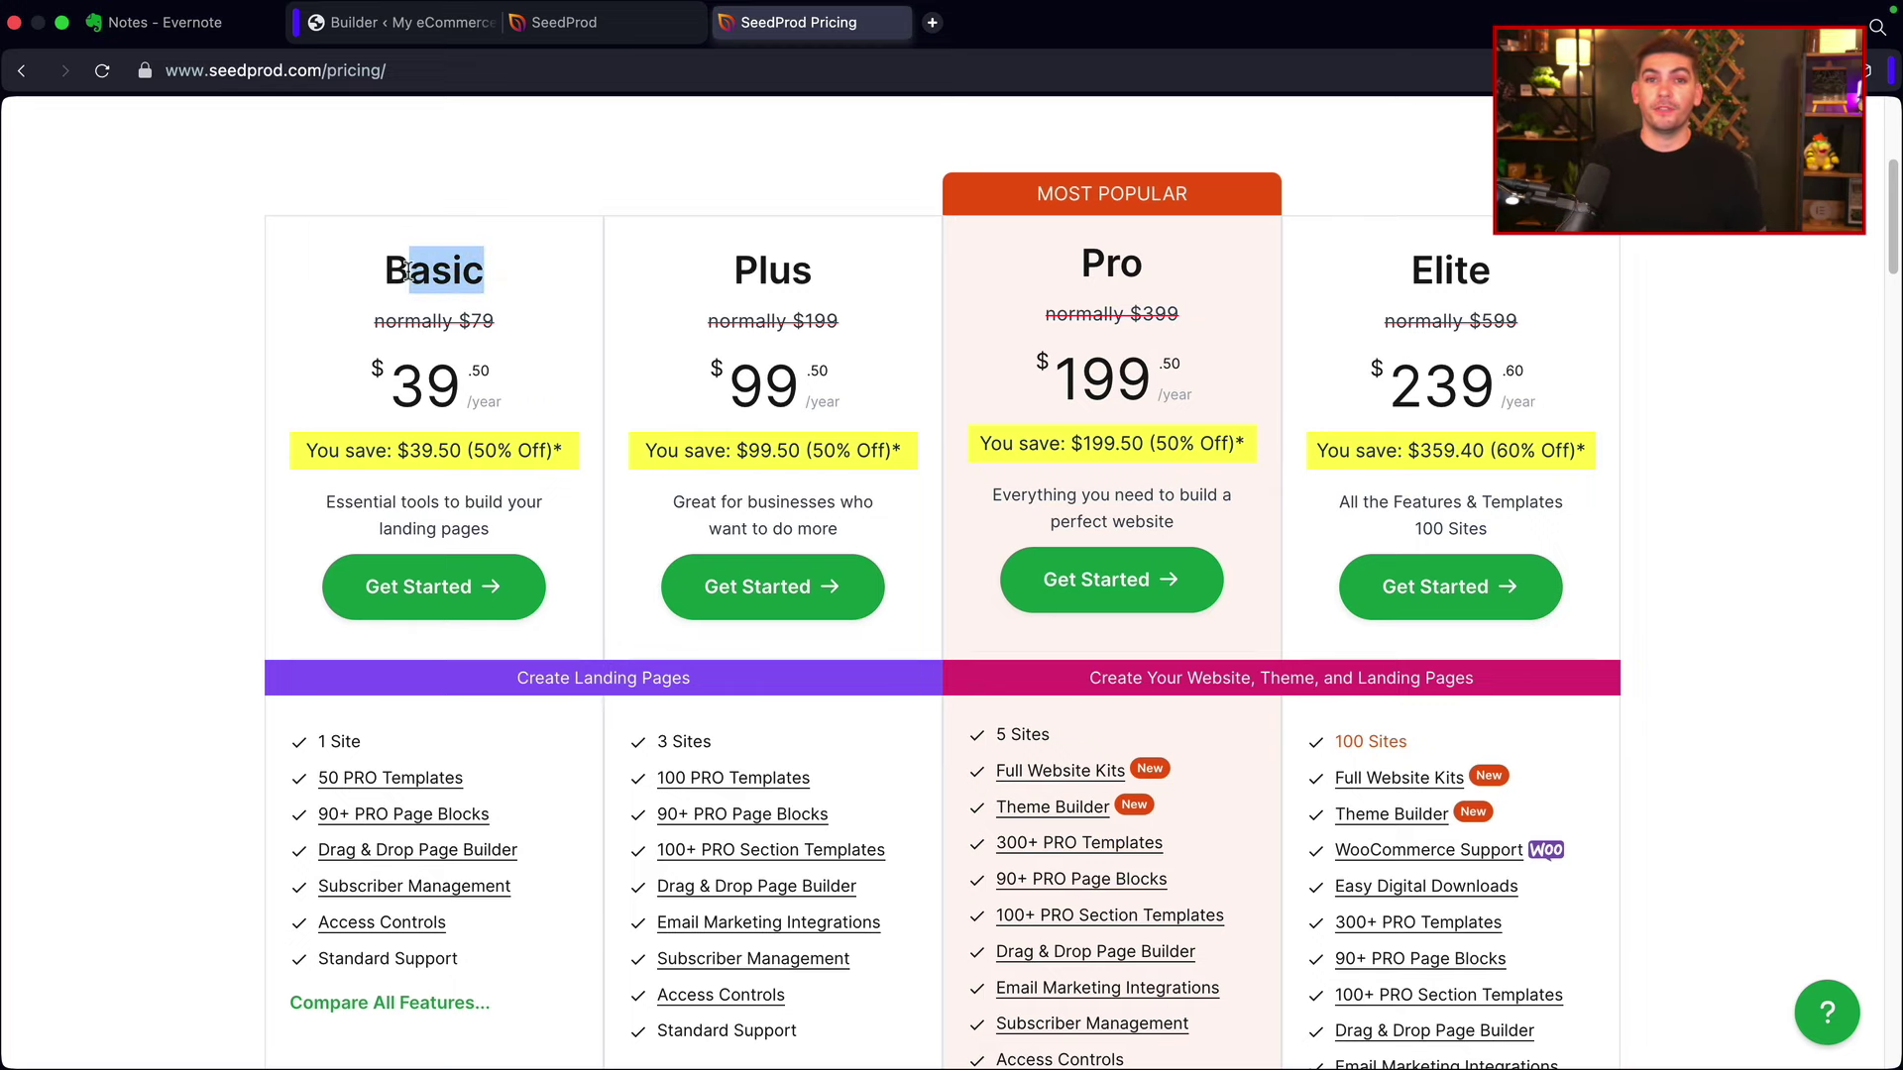
pyautogui.hotkey('ctrl', 'shift', 'Tab')
pyautogui.hotkey('ctrl', 'shift', 'Tab')
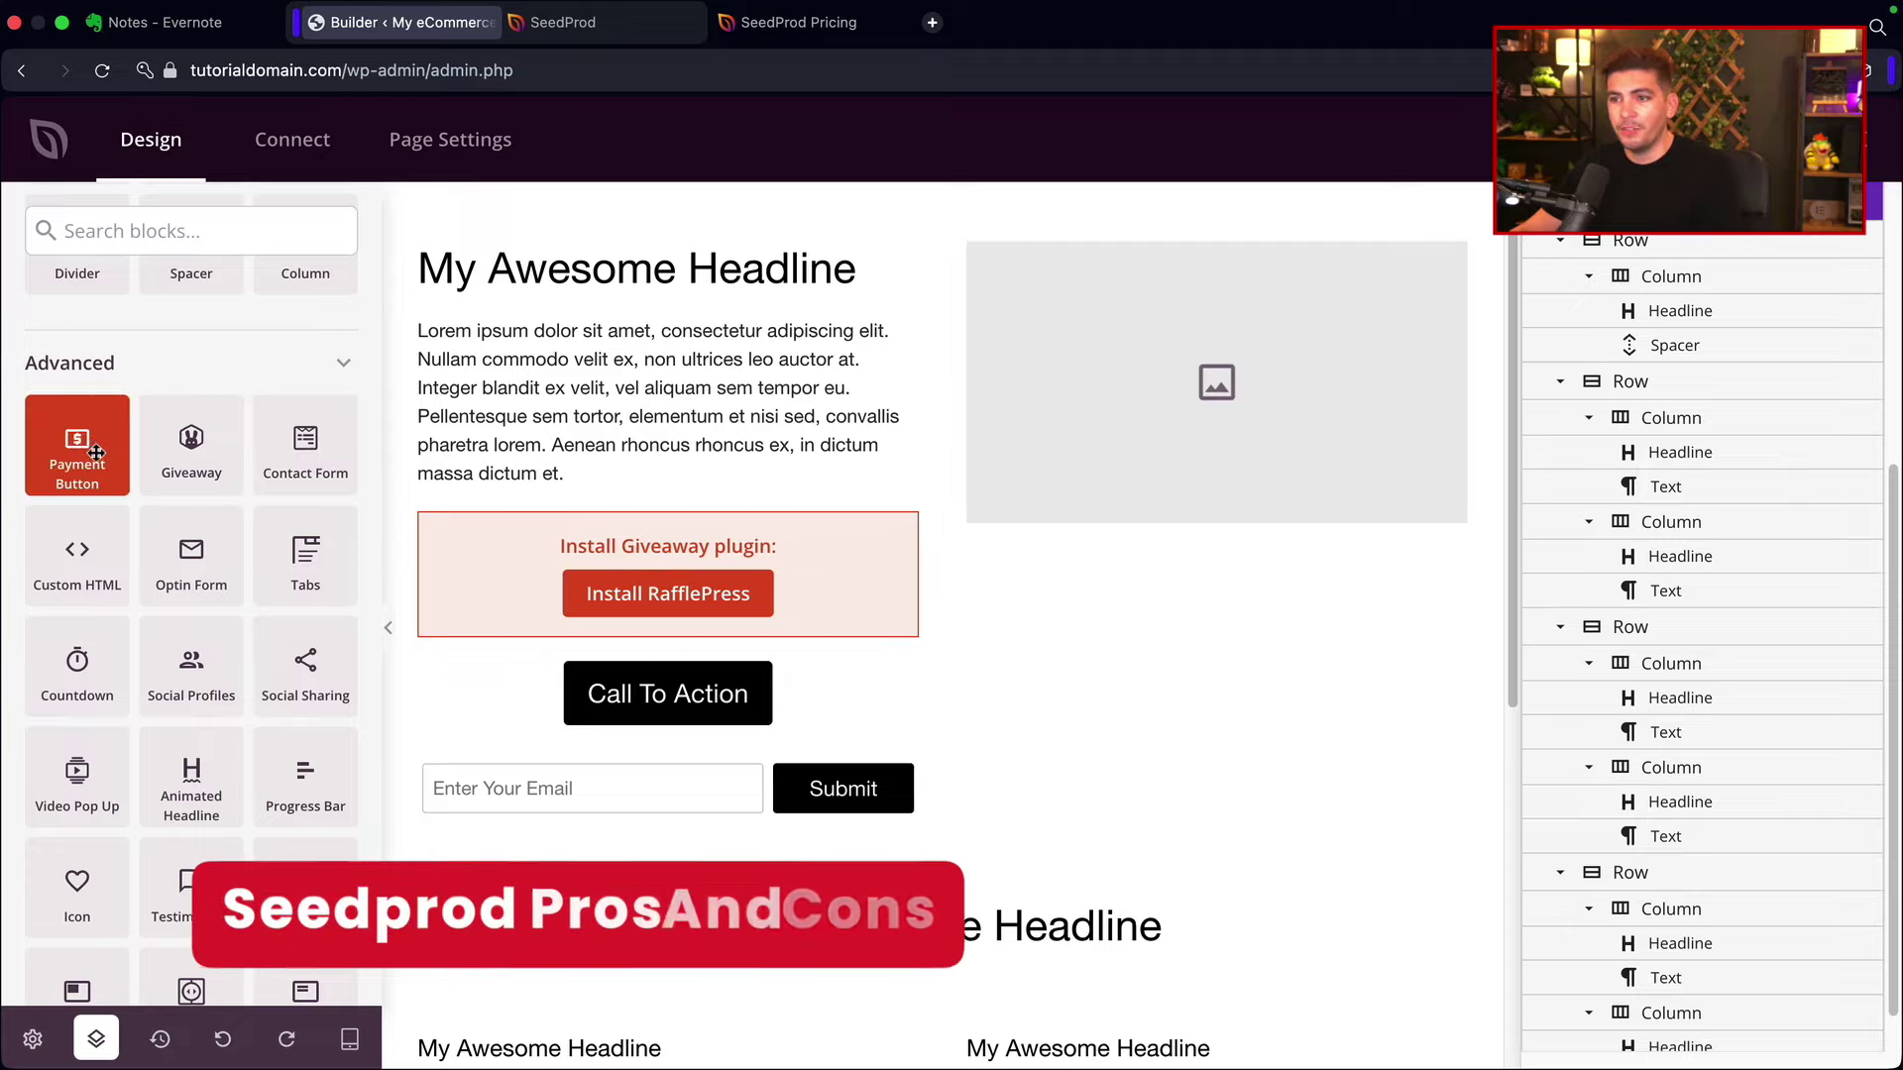
# - Add a contact form under the hero headline and drop another block further down the page
pyautogui.moveTo(320, 462); pyautogui.dragTo(589, 346)
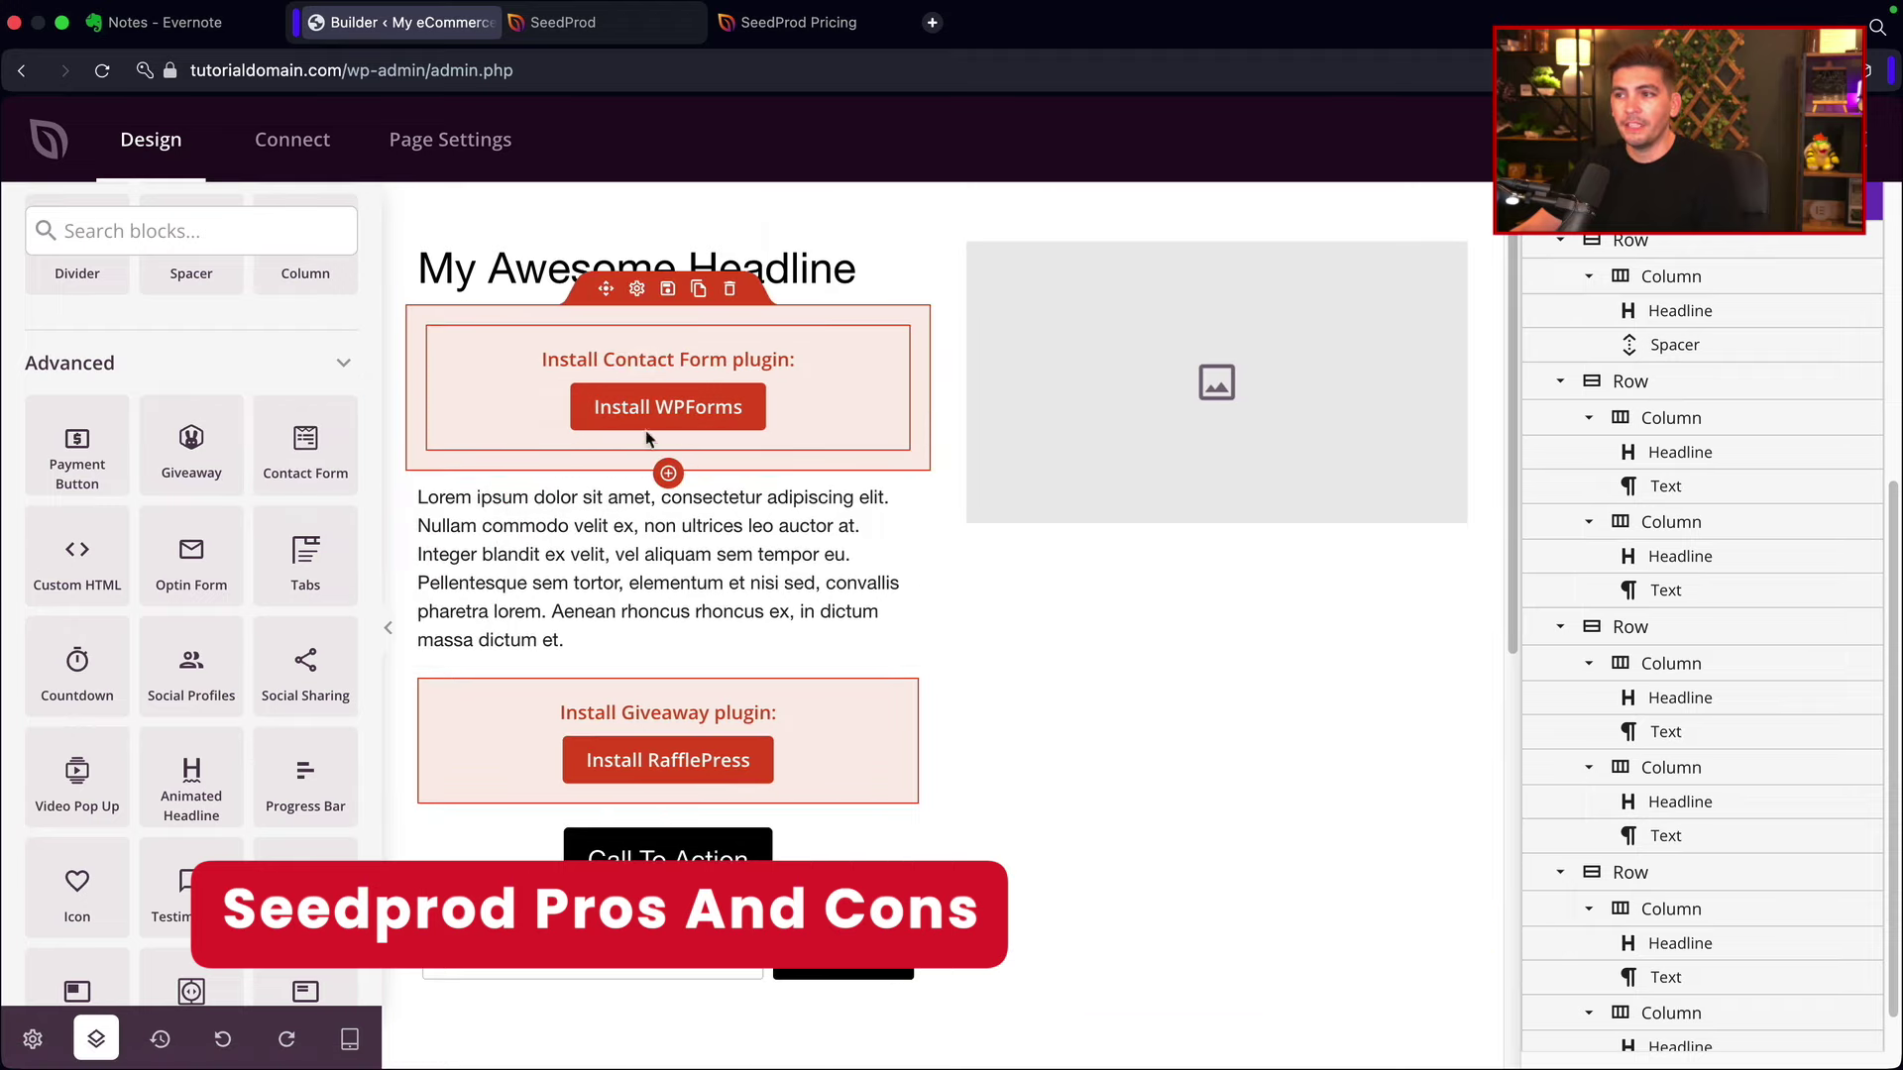
pyautogui.scroll(-4, 680, 693)
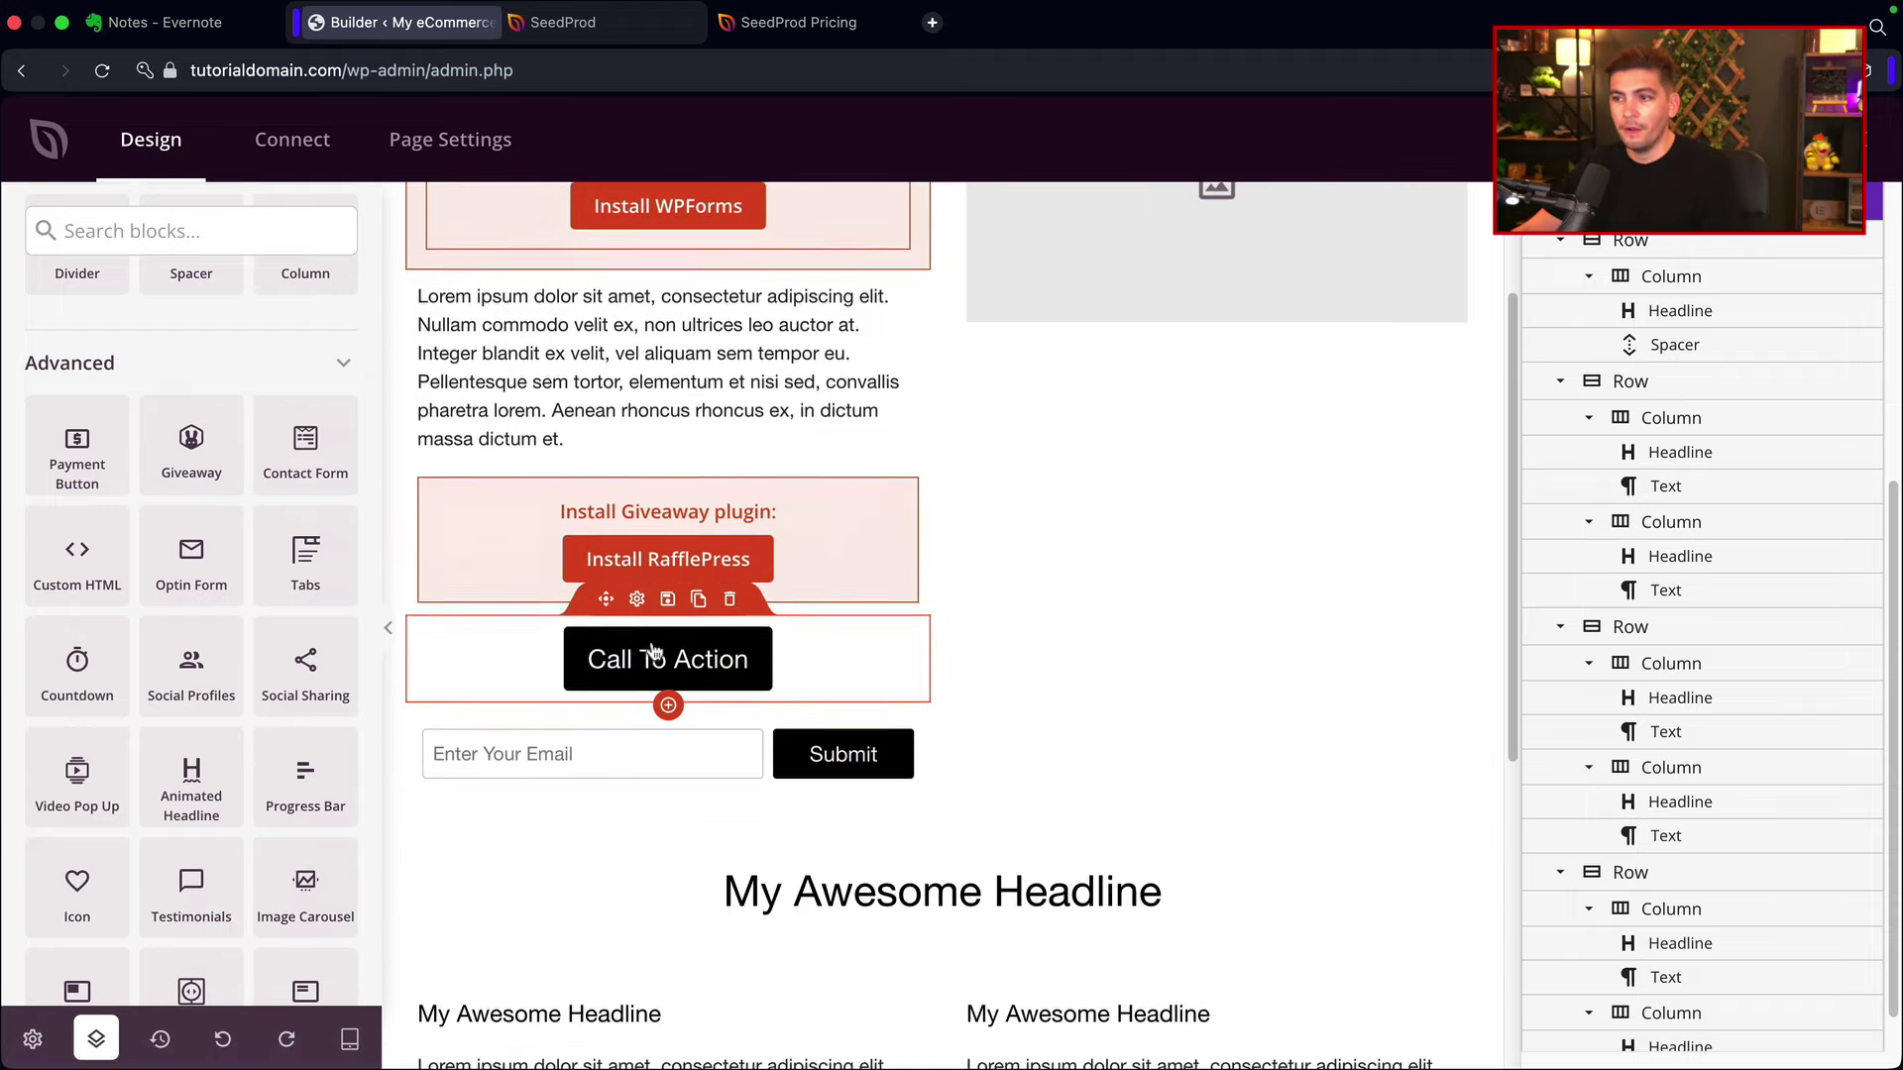
pyautogui.scroll(-3, 680, 753)
pyautogui.moveTo(78, 446); pyautogui.dragTo(585, 667)
pyautogui.scroll(-2, 555, 667)
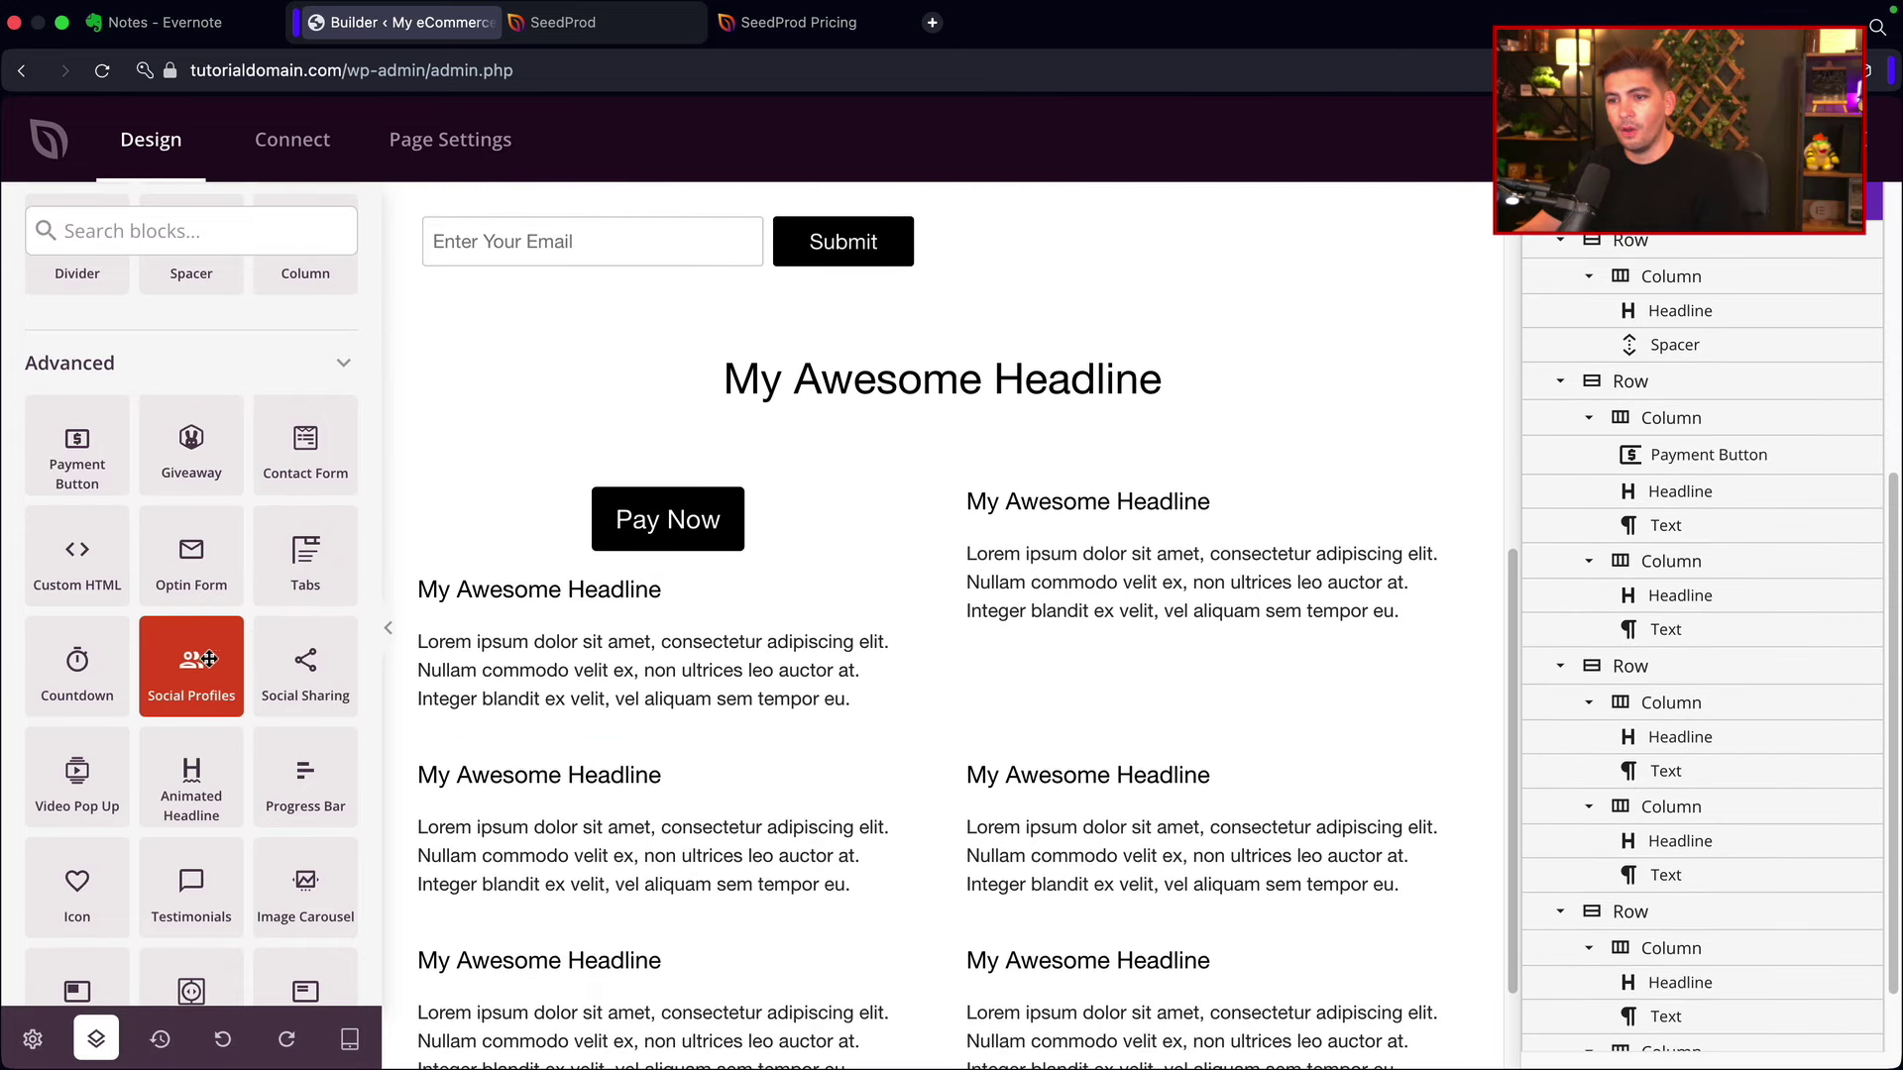
pyautogui.scroll(-4, 192, 659)
pyautogui.scroll(-3, 209, 658)
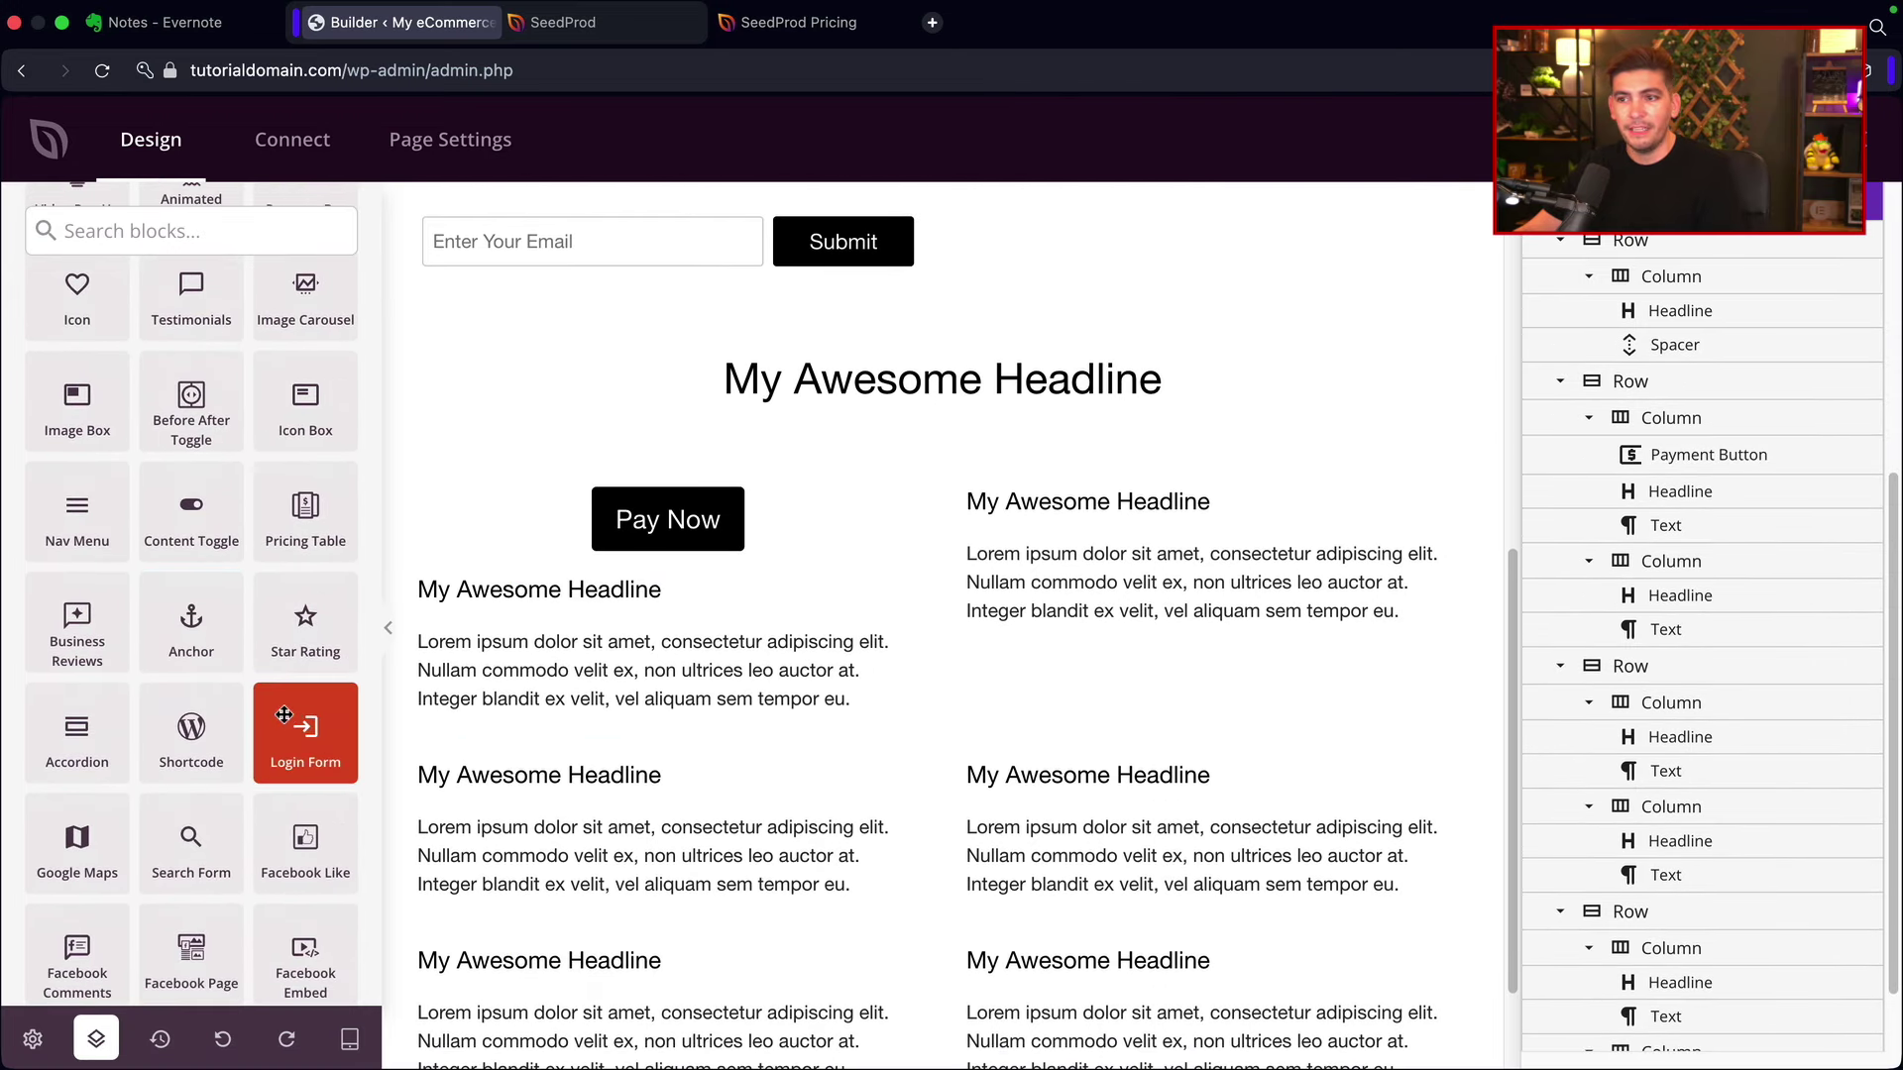
pyautogui.scroll(-12, 285, 715)
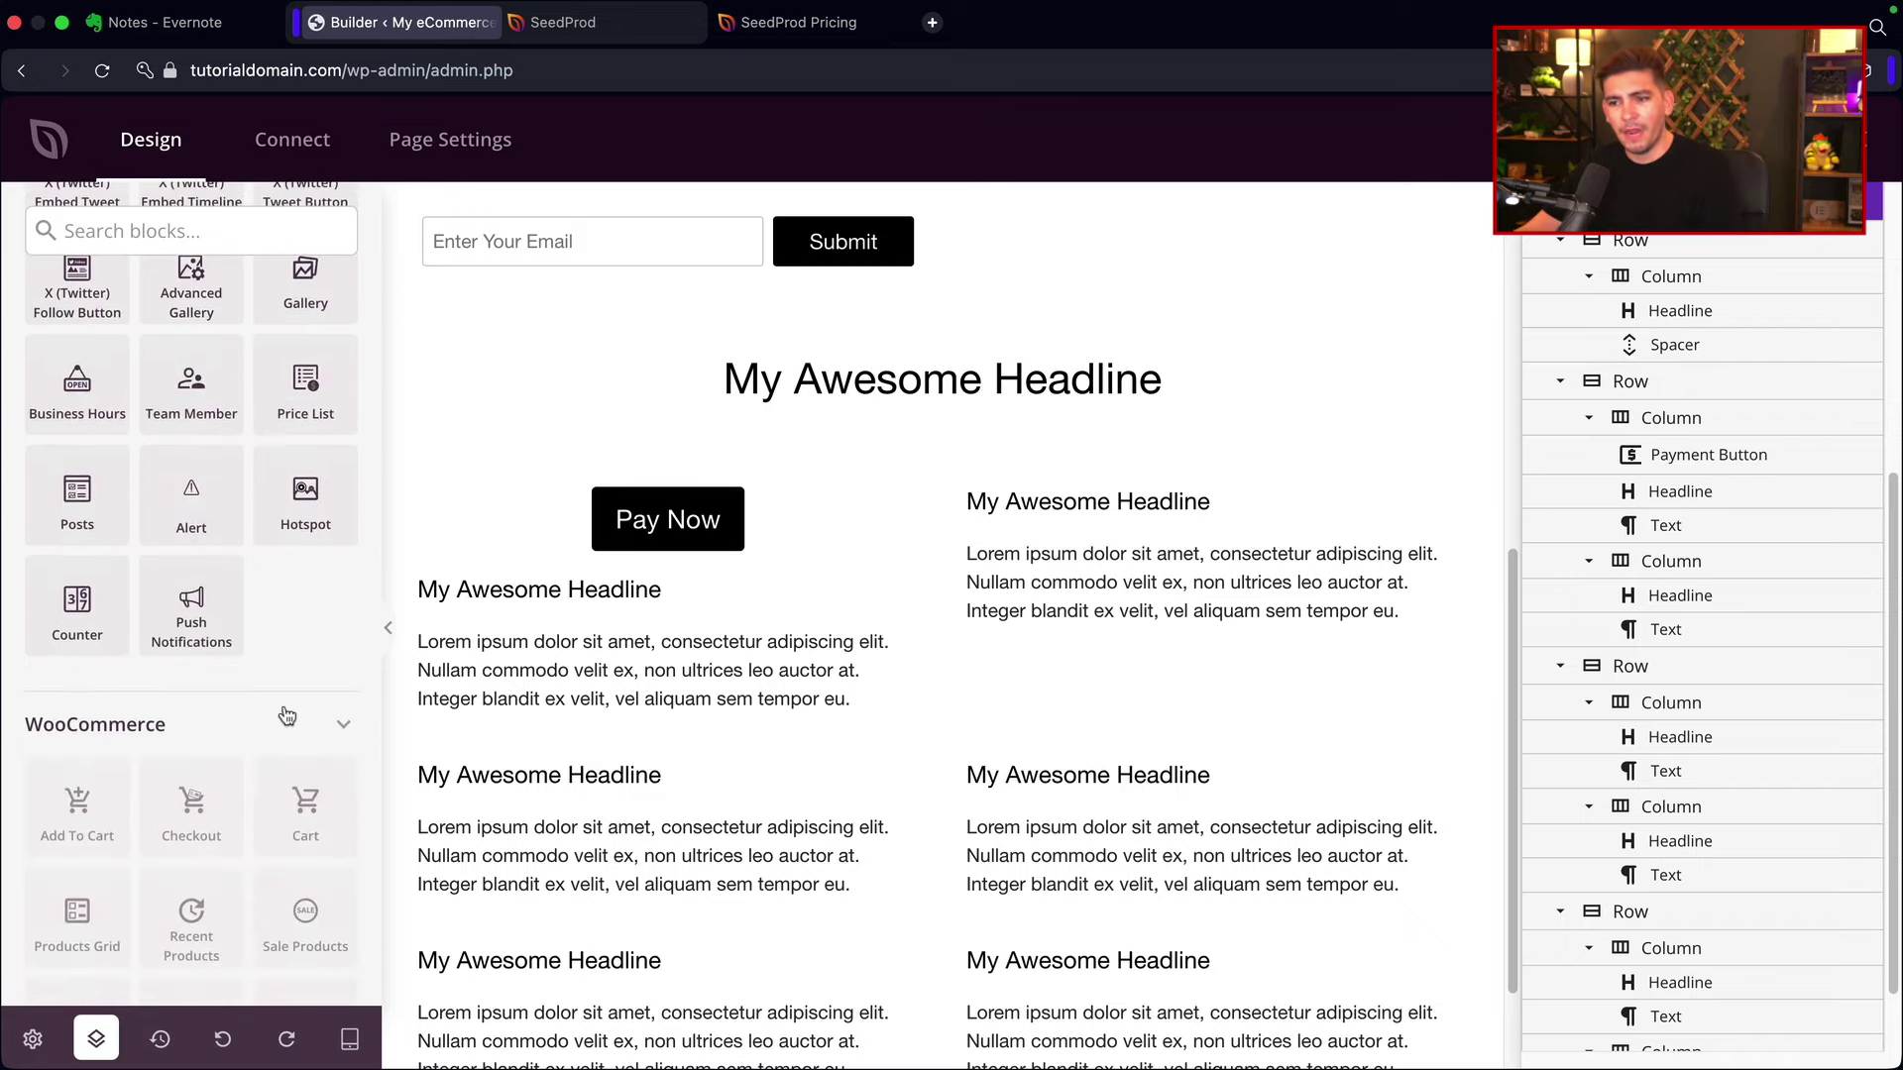
pyautogui.scroll(-3, 287, 716)
pyautogui.scroll(20, 287, 716)
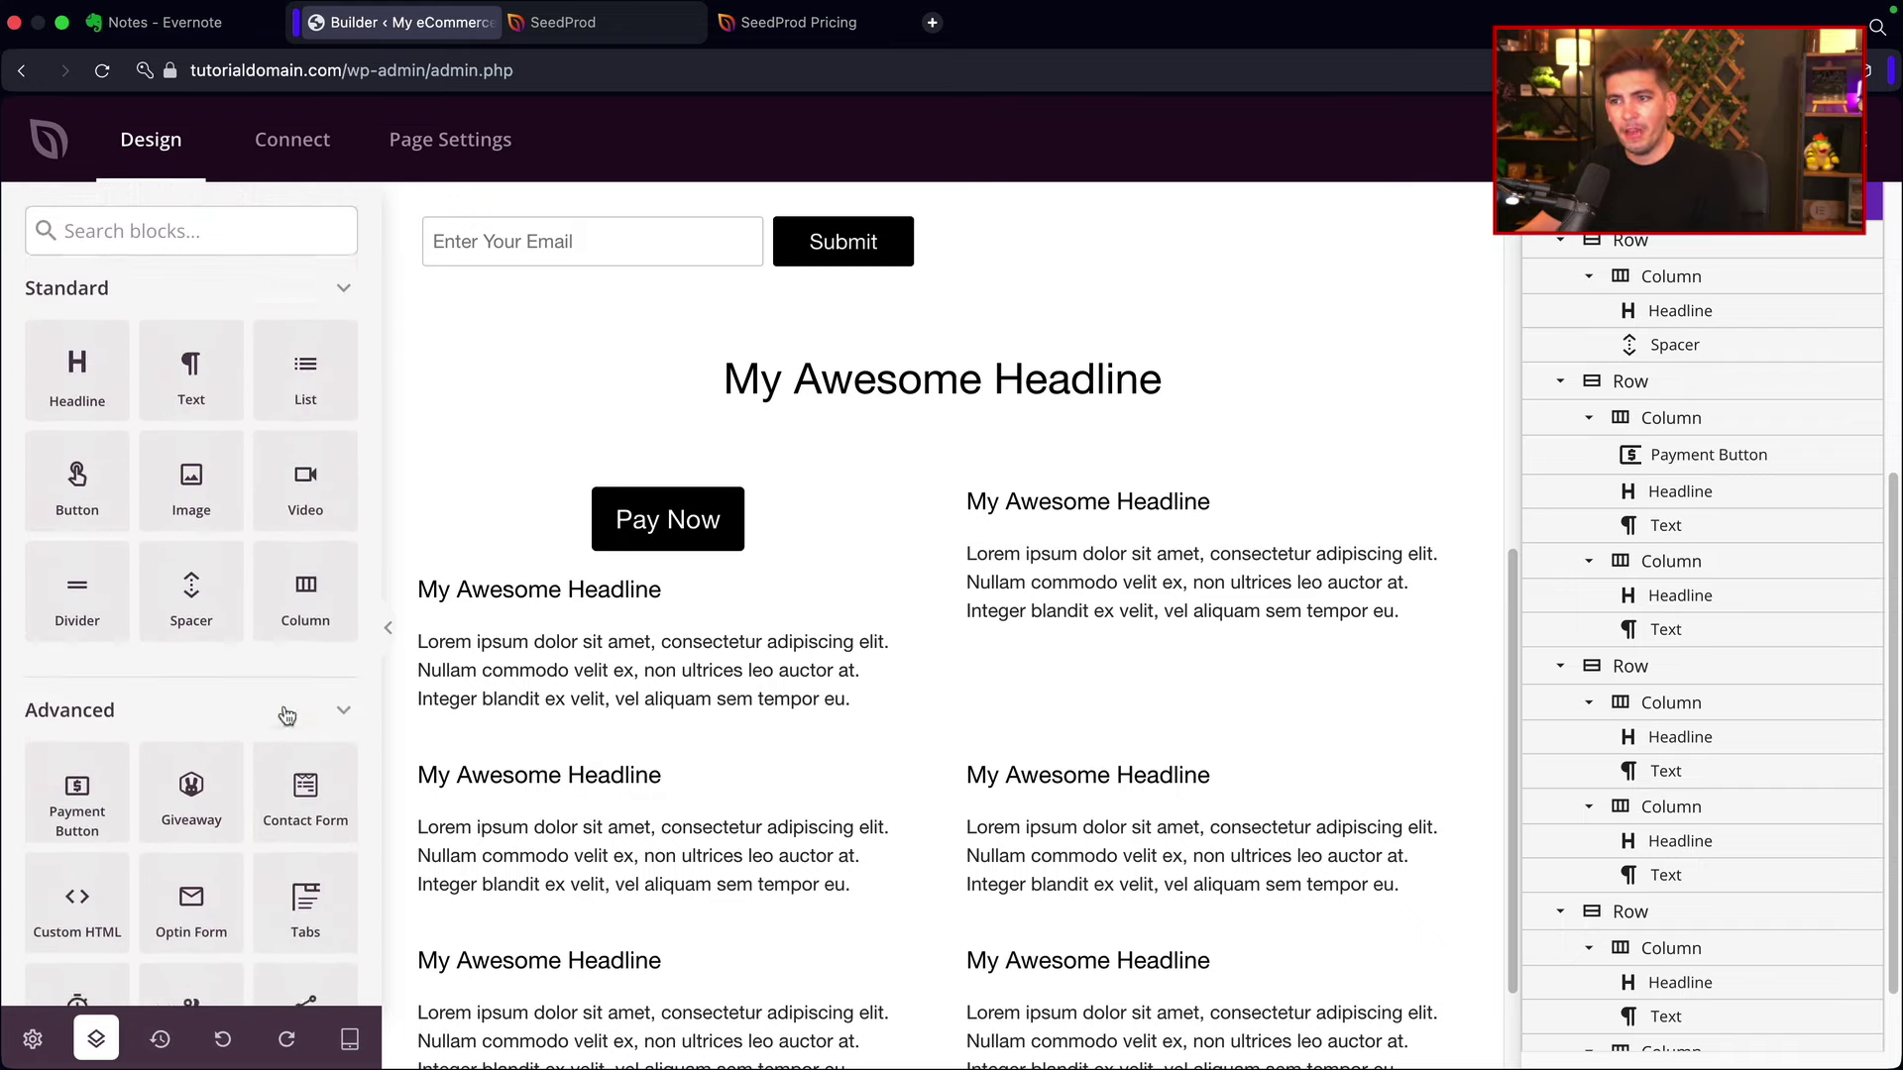
pyautogui.scroll(2, 287, 715)
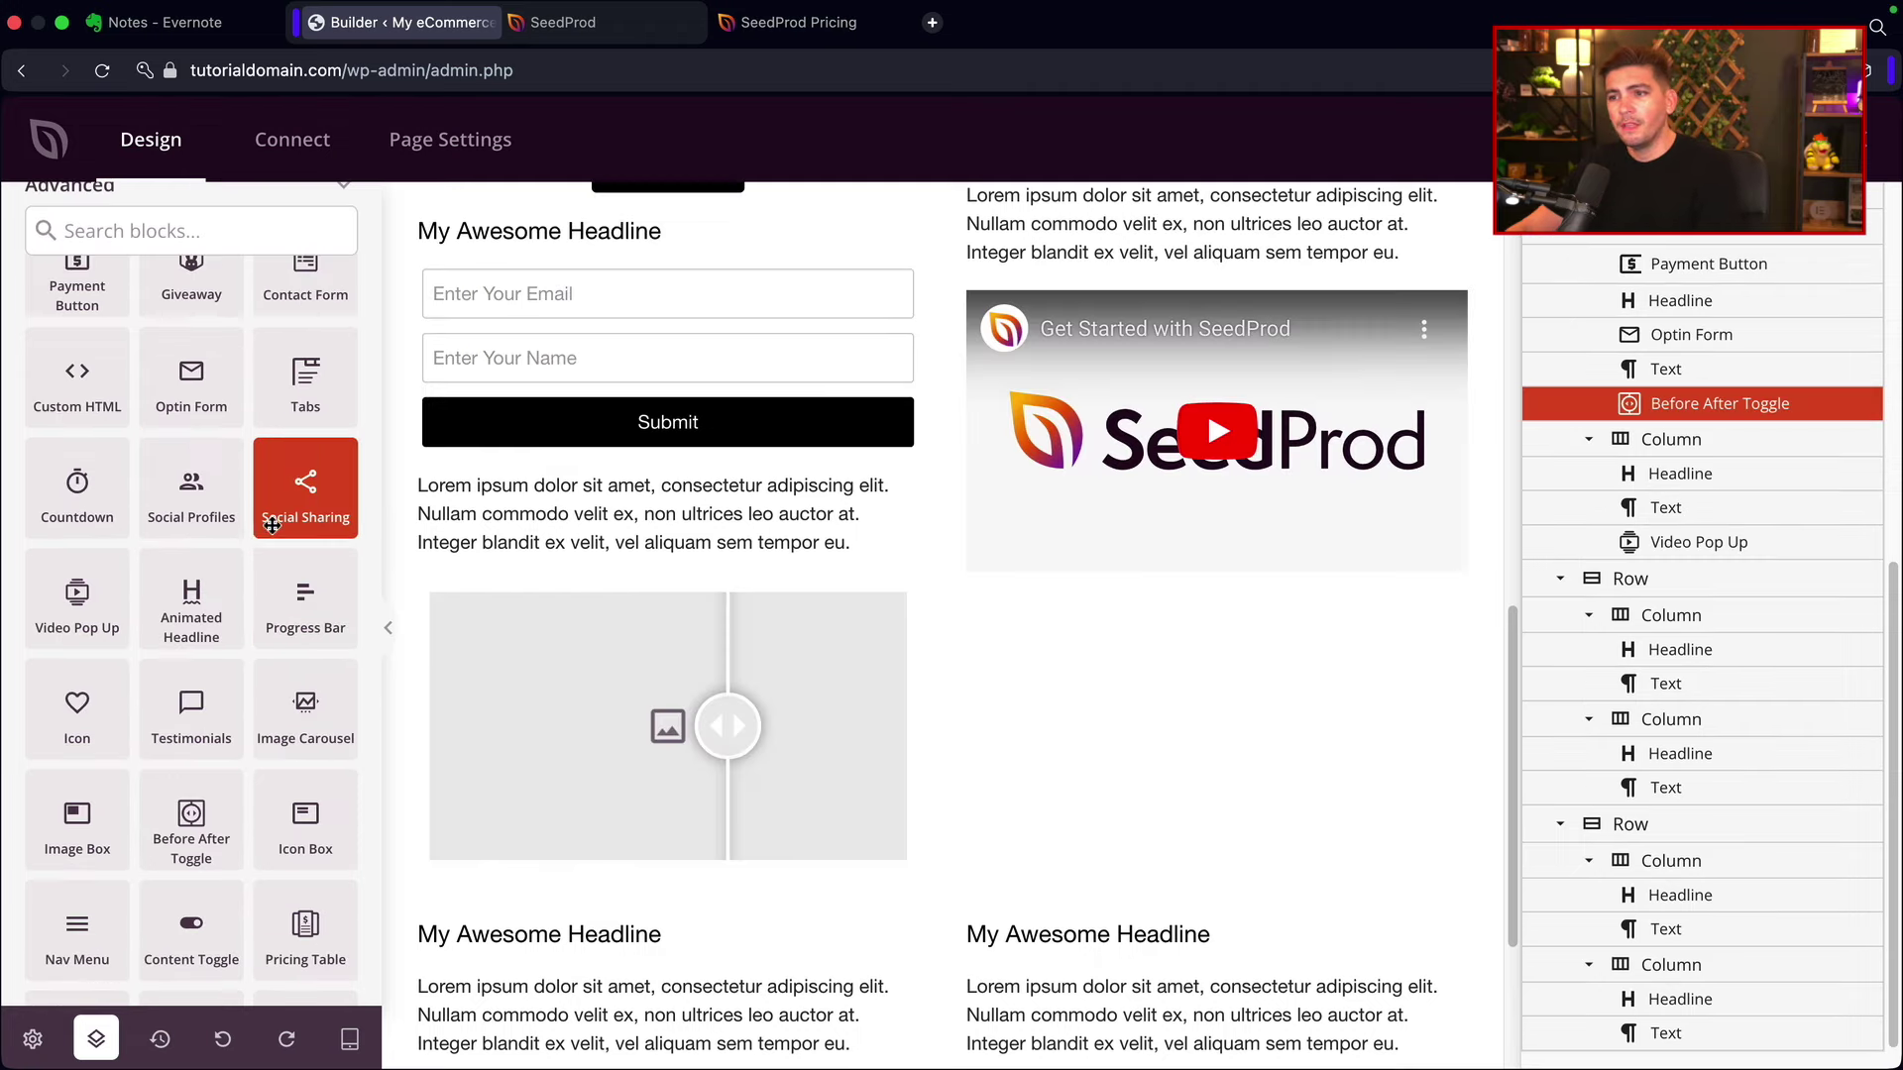
pyautogui.scroll(5, 248, 552)
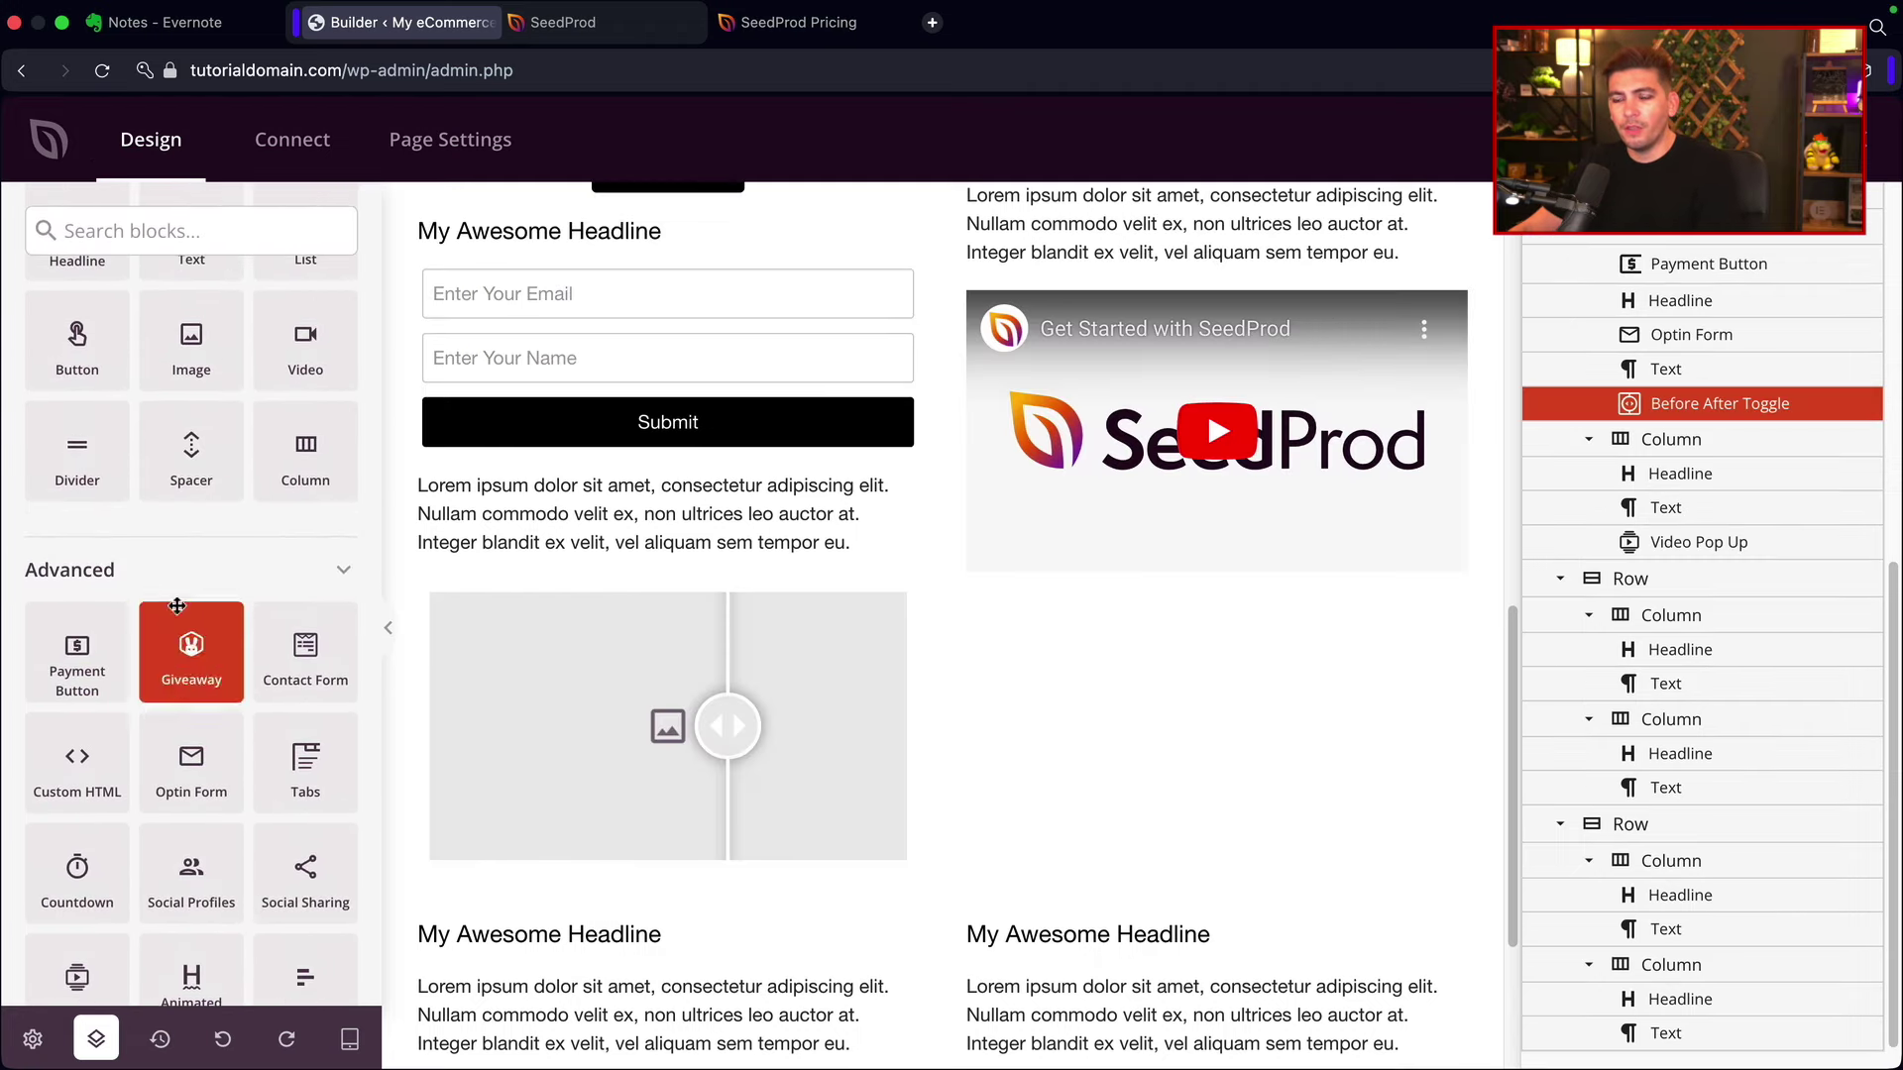
pyautogui.scroll(2, 153, 650)
pyautogui.scroll(-5, 154, 649)
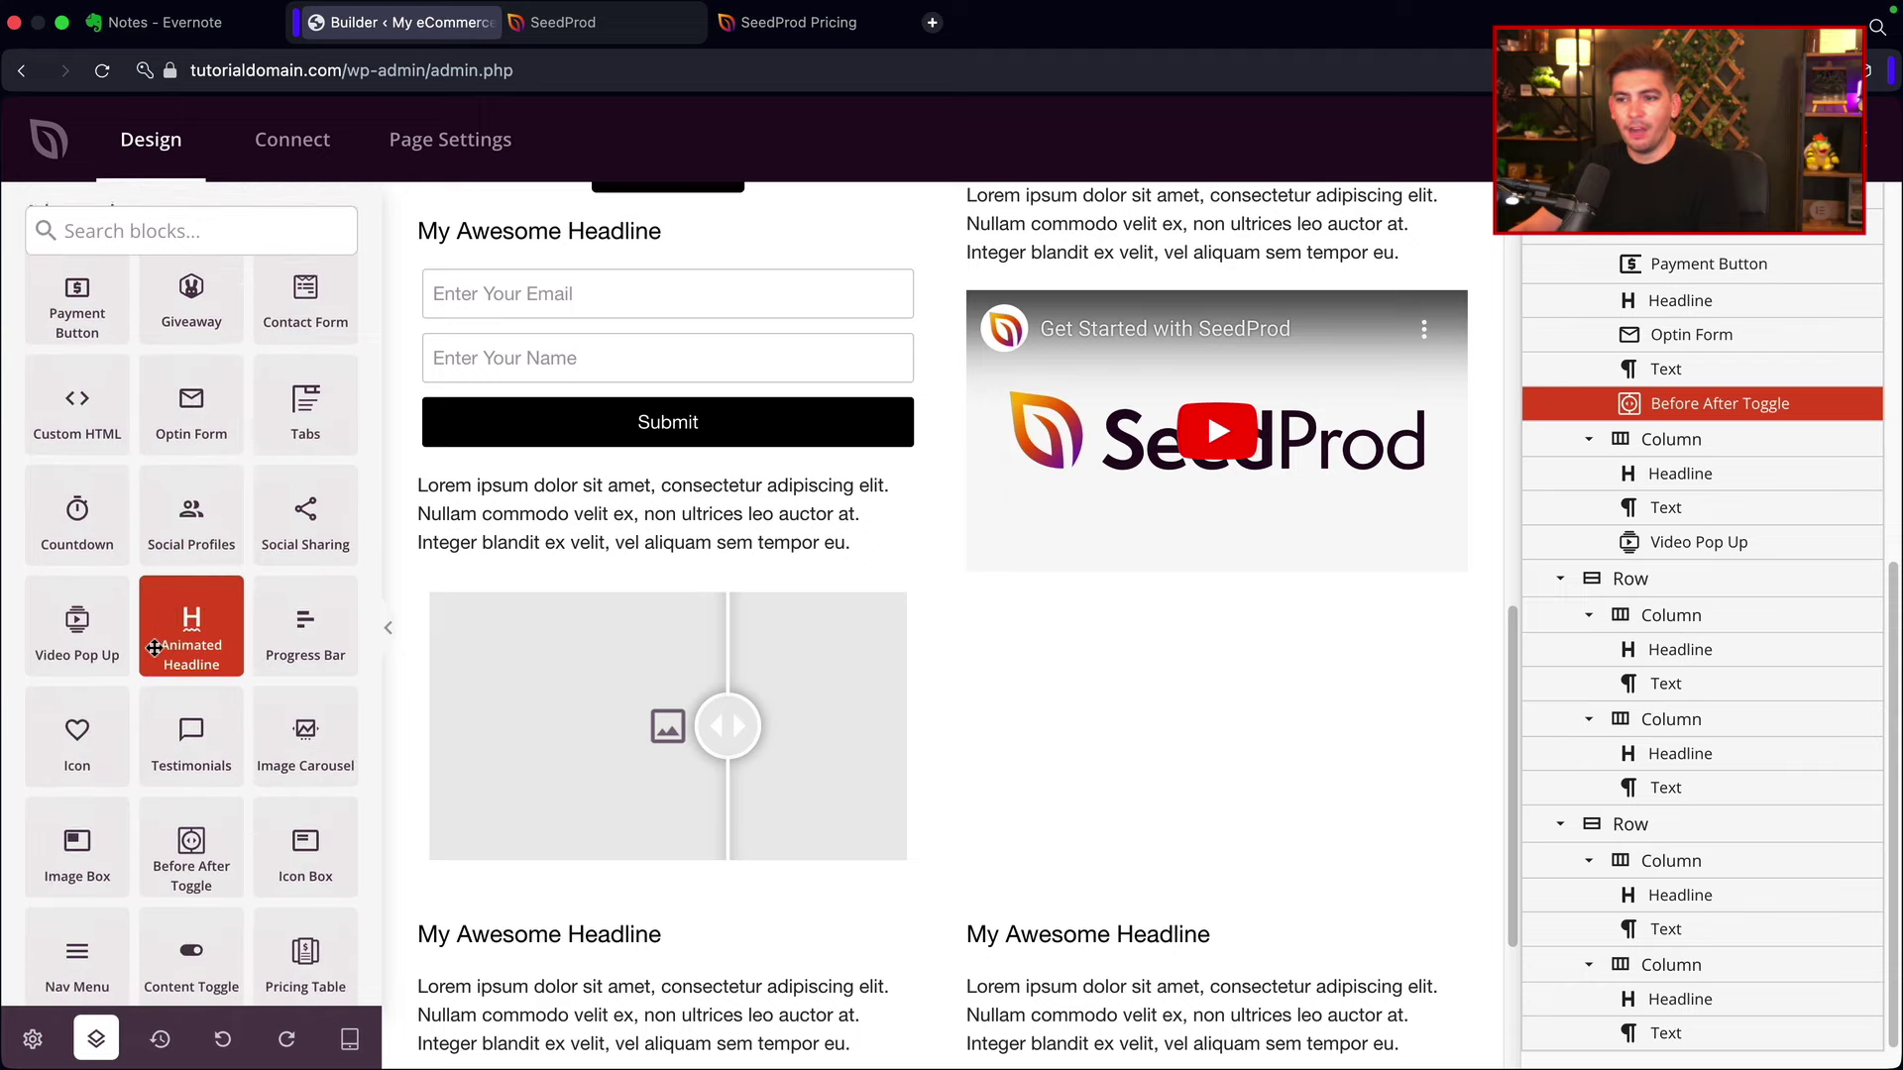
pyautogui.scroll(-2, 154, 650)
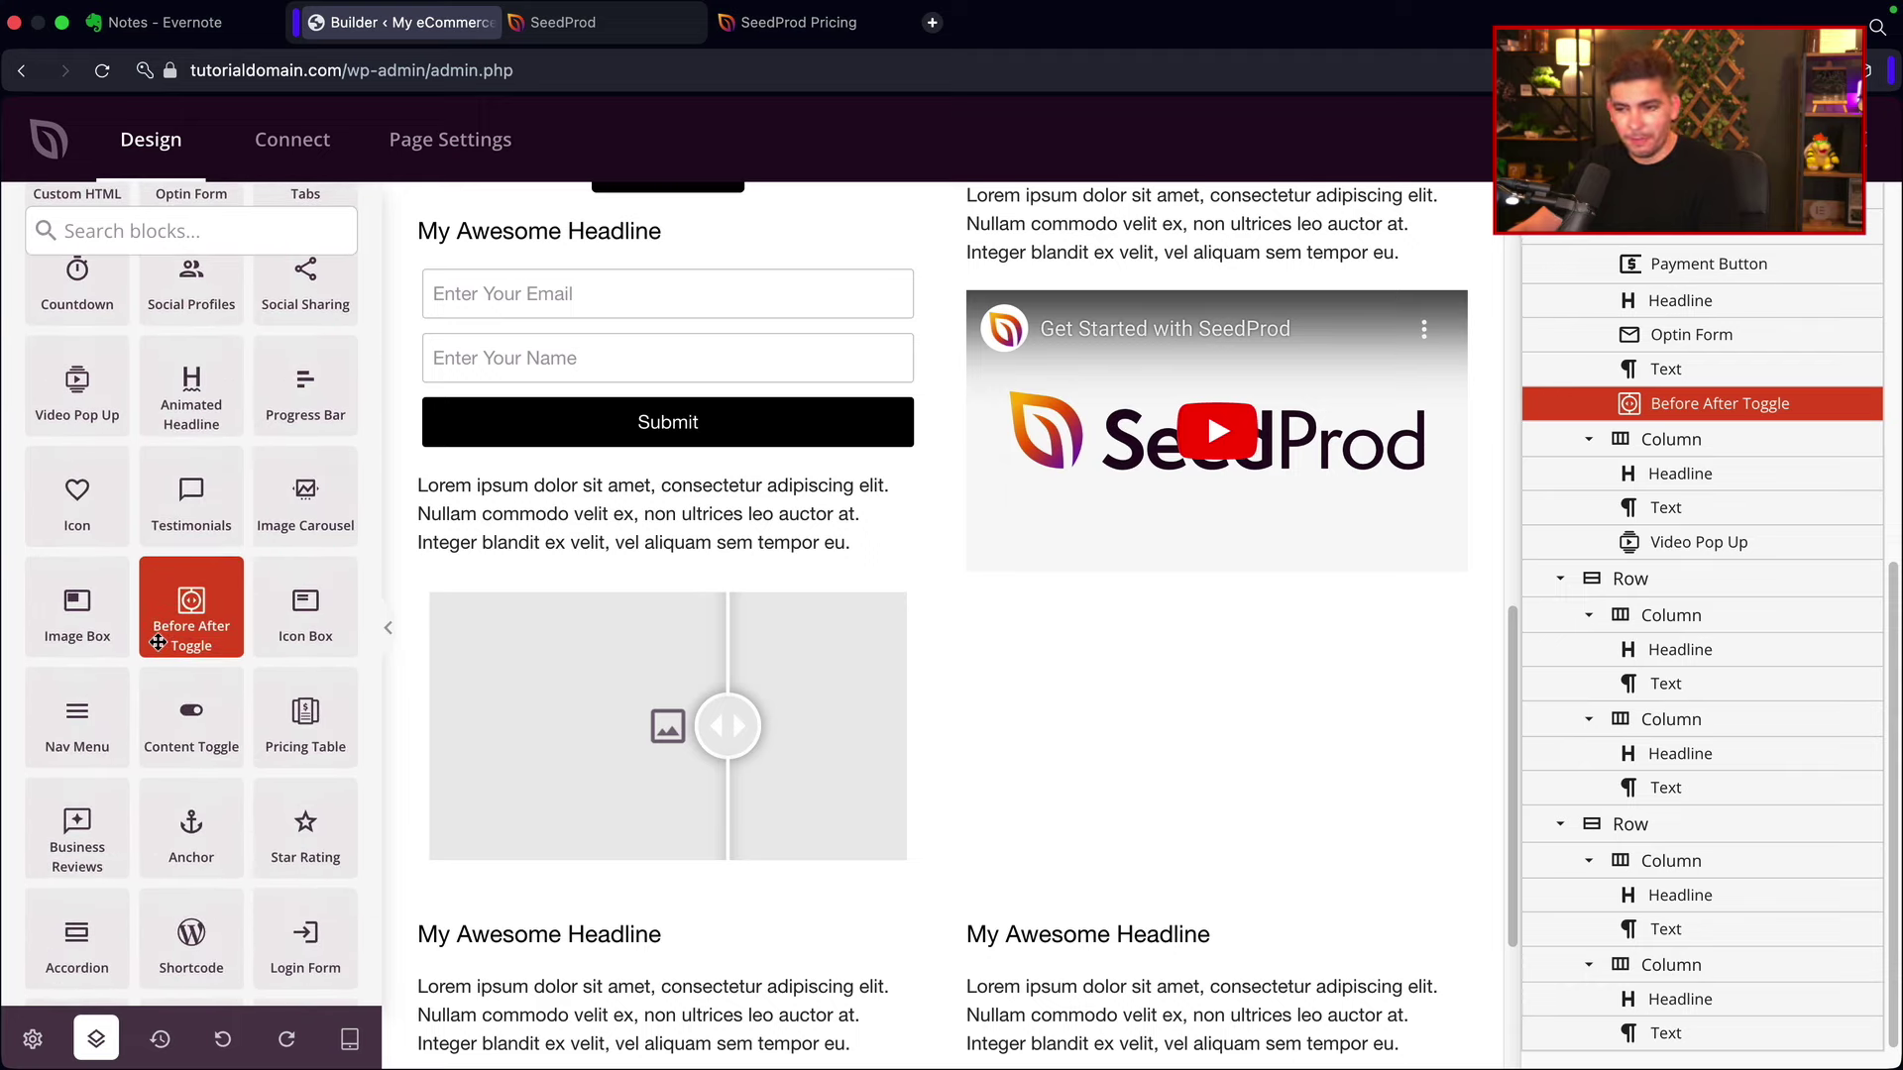
pyautogui.scroll(-1, 227, 641)
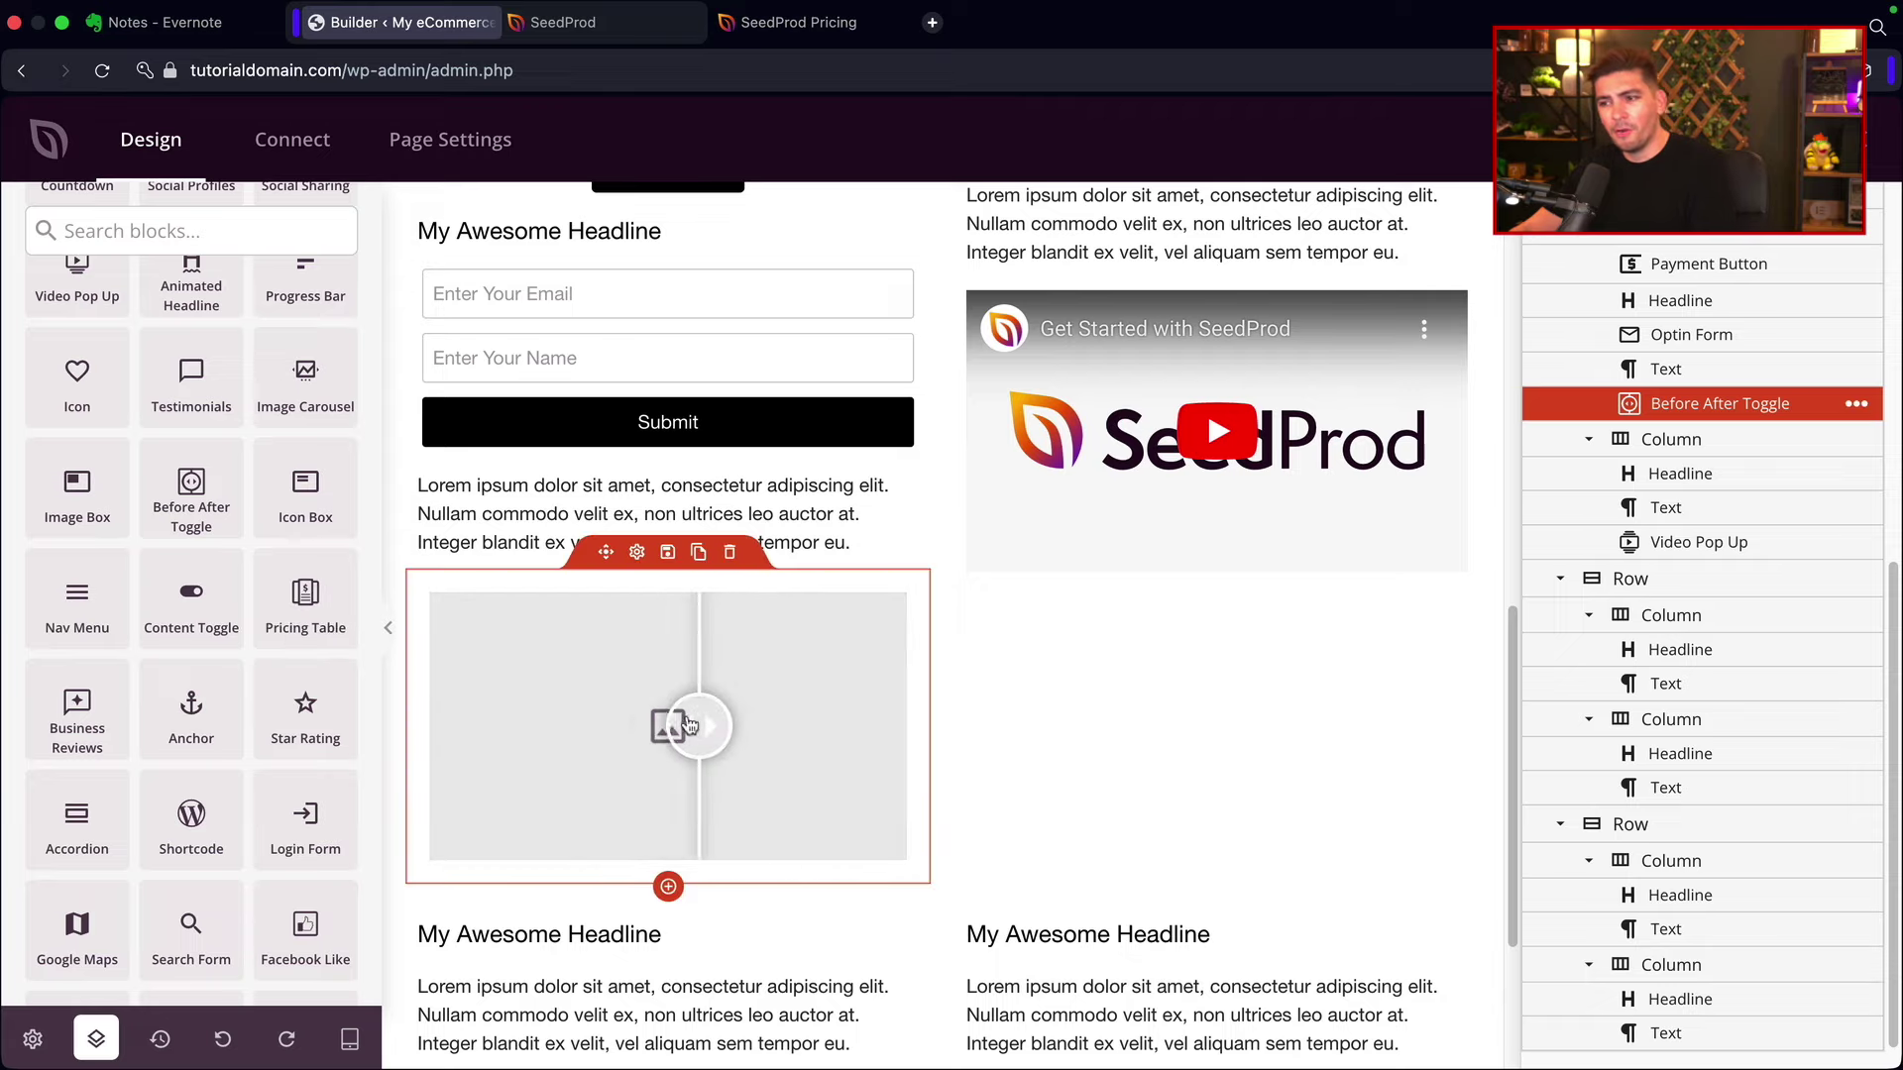
# - Inspect the before/after block's settings and slide its comparison divider to the left
pyautogui.click(626, 726)
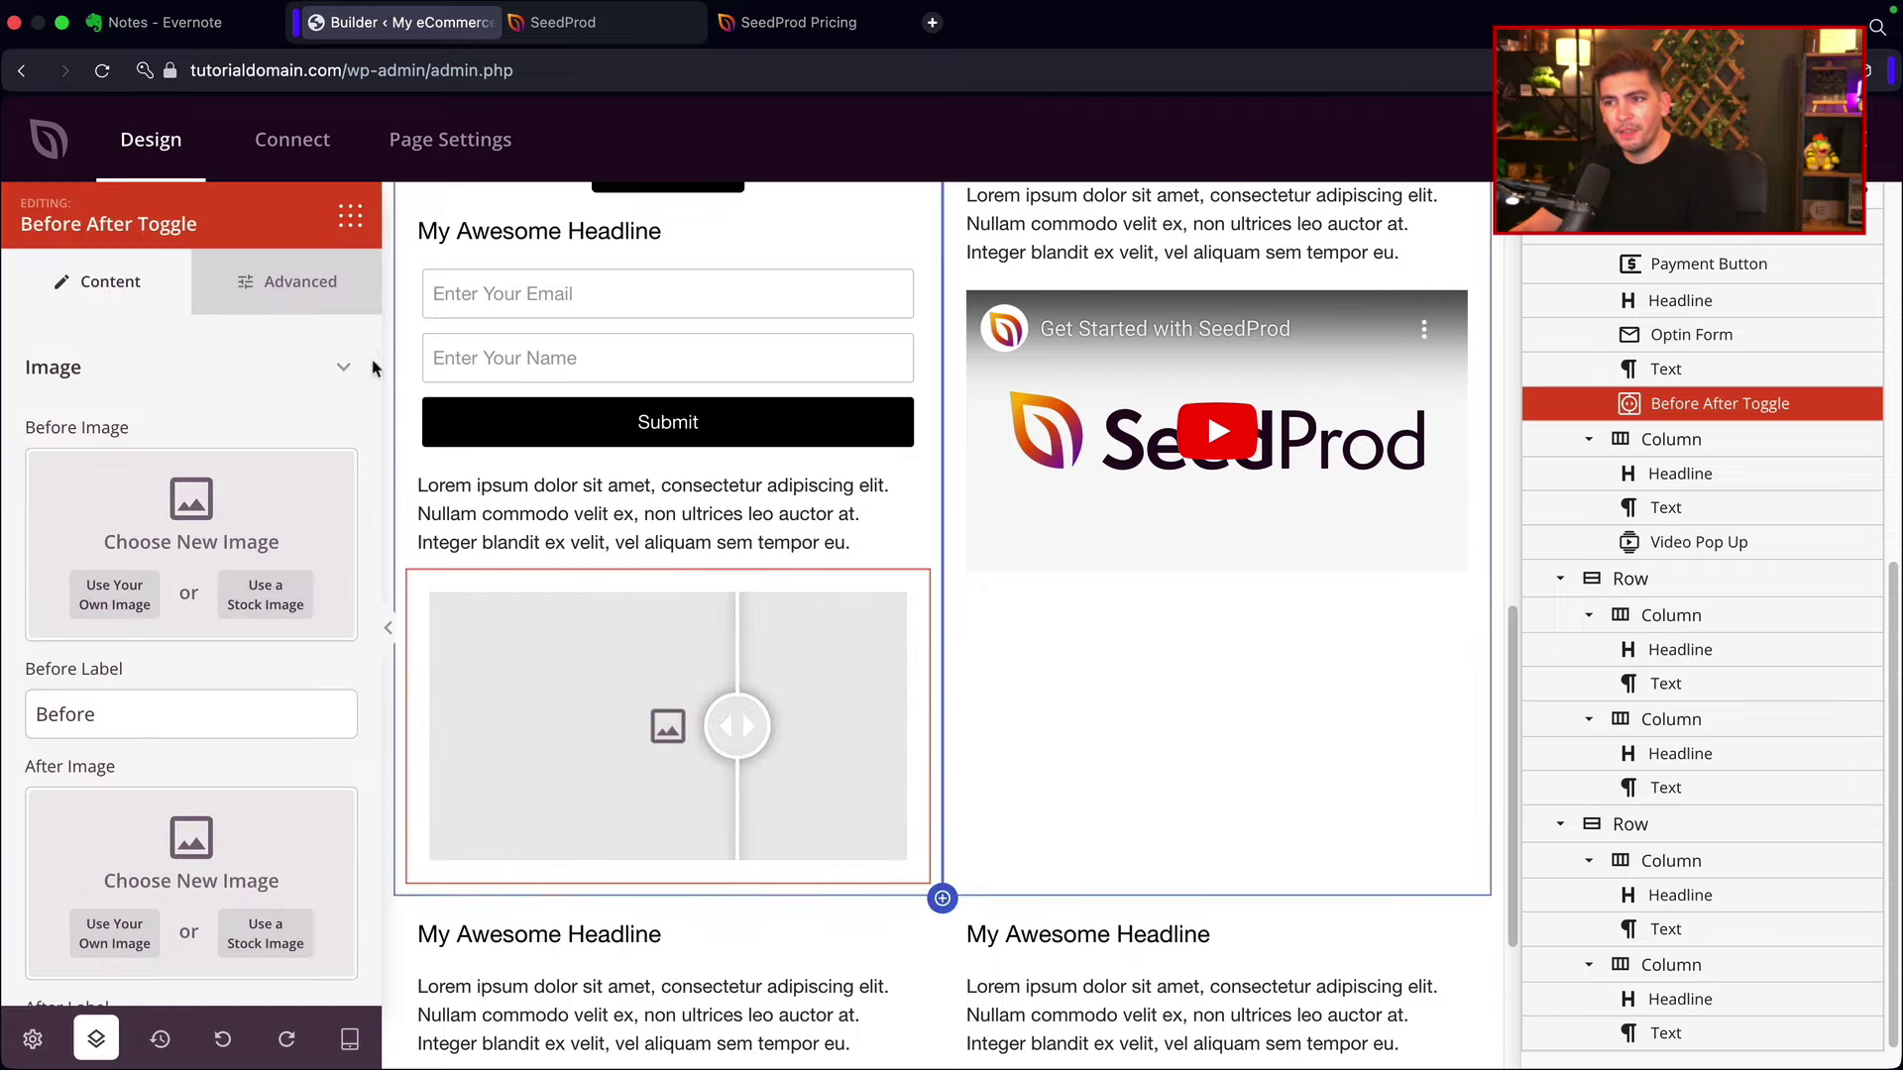
pyautogui.click(352, 232)
pyautogui.scroll(-12, 202, 696)
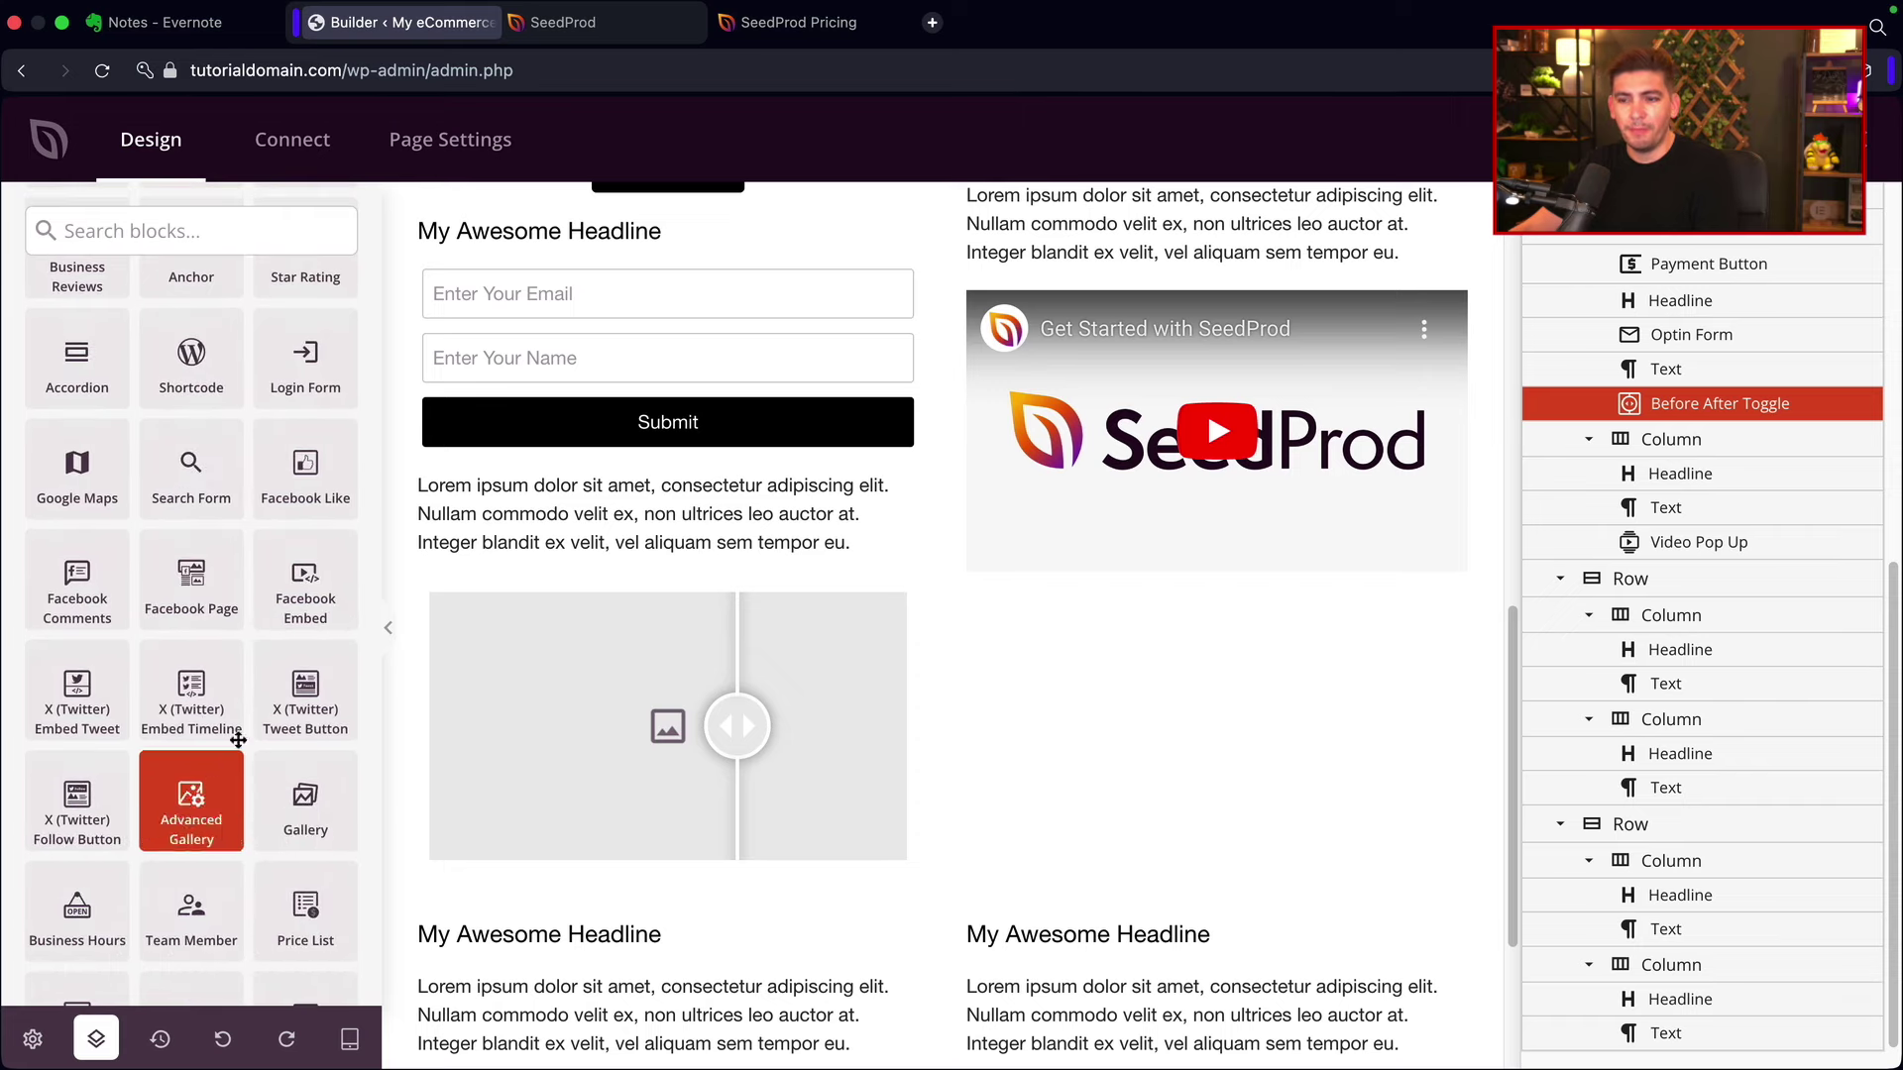
pyautogui.scroll(-3, 168, 775)
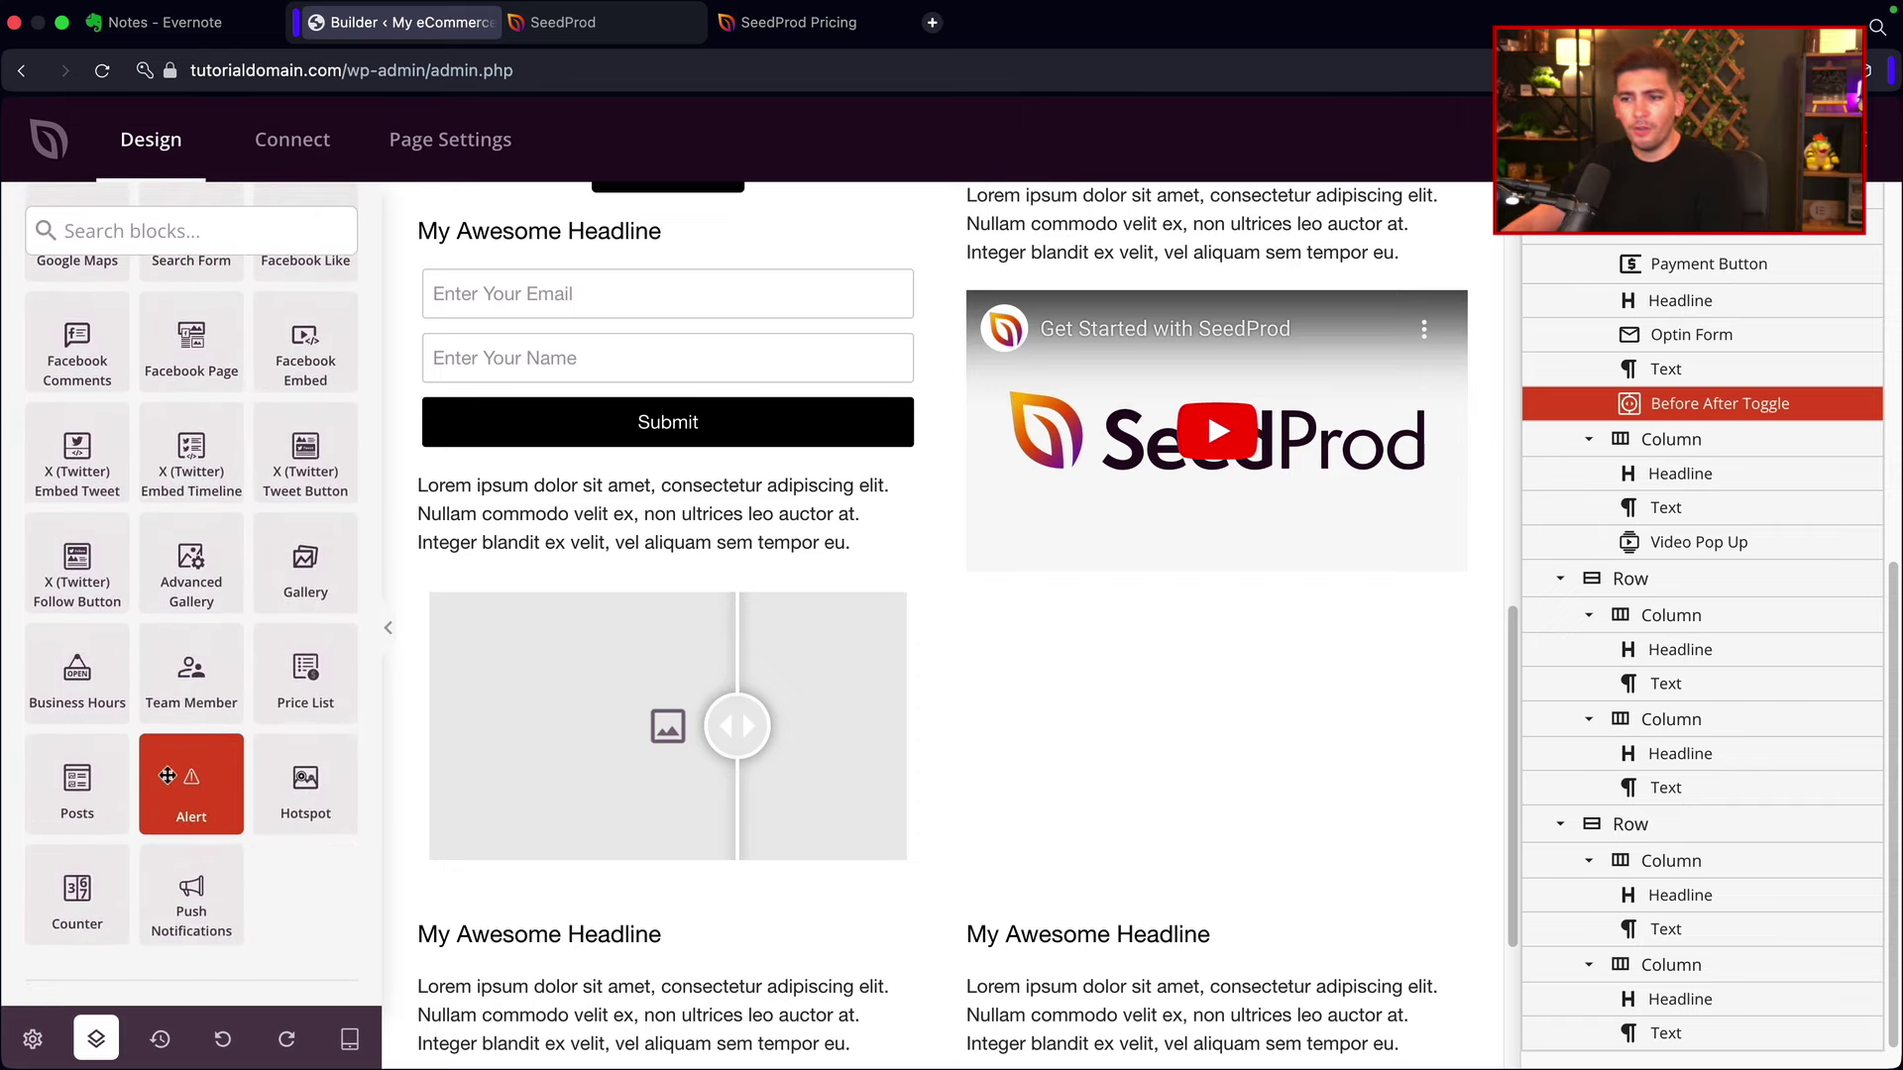
pyautogui.scroll(5, 170, 763)
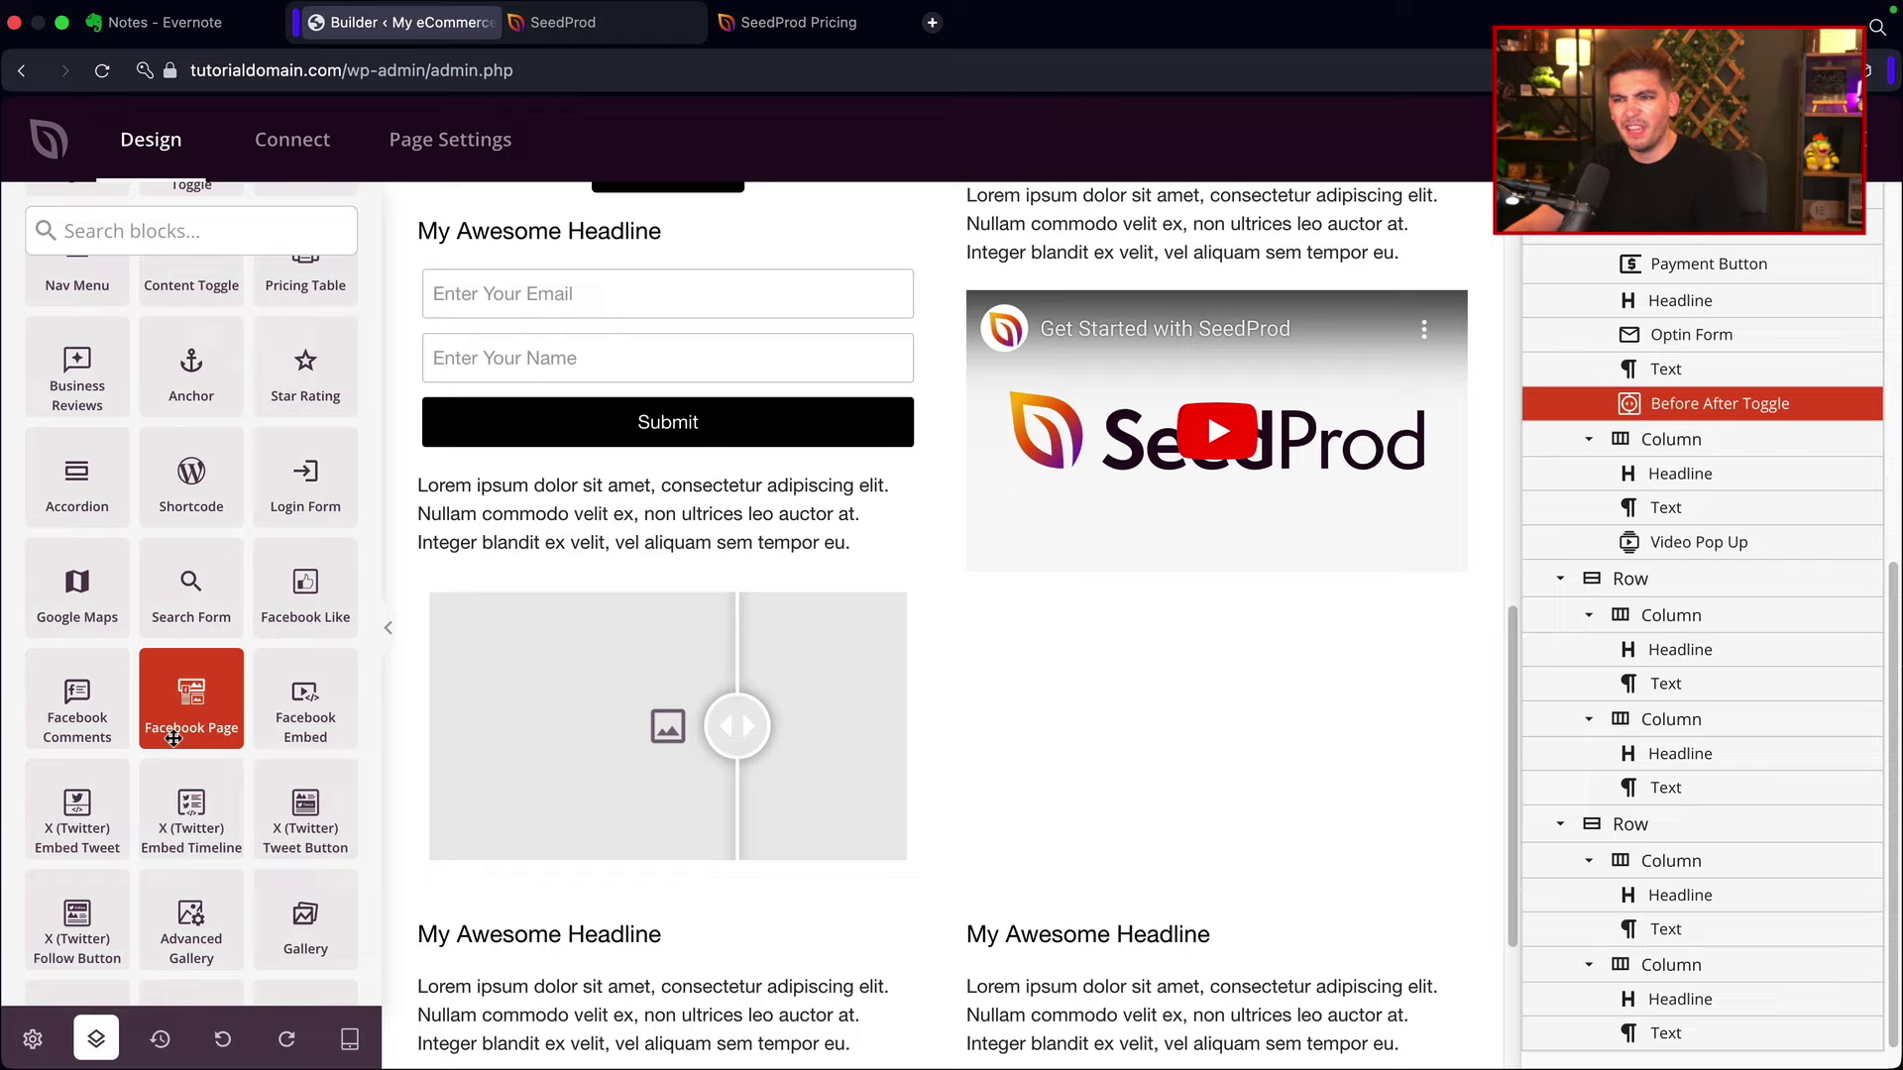
pyautogui.moveTo(734, 726); pyautogui.dragTo(659, 724)
# - Drop an Animated Headline block between the lorem ipsum paragraph and the before/after block
pyautogui.click(659, 724)
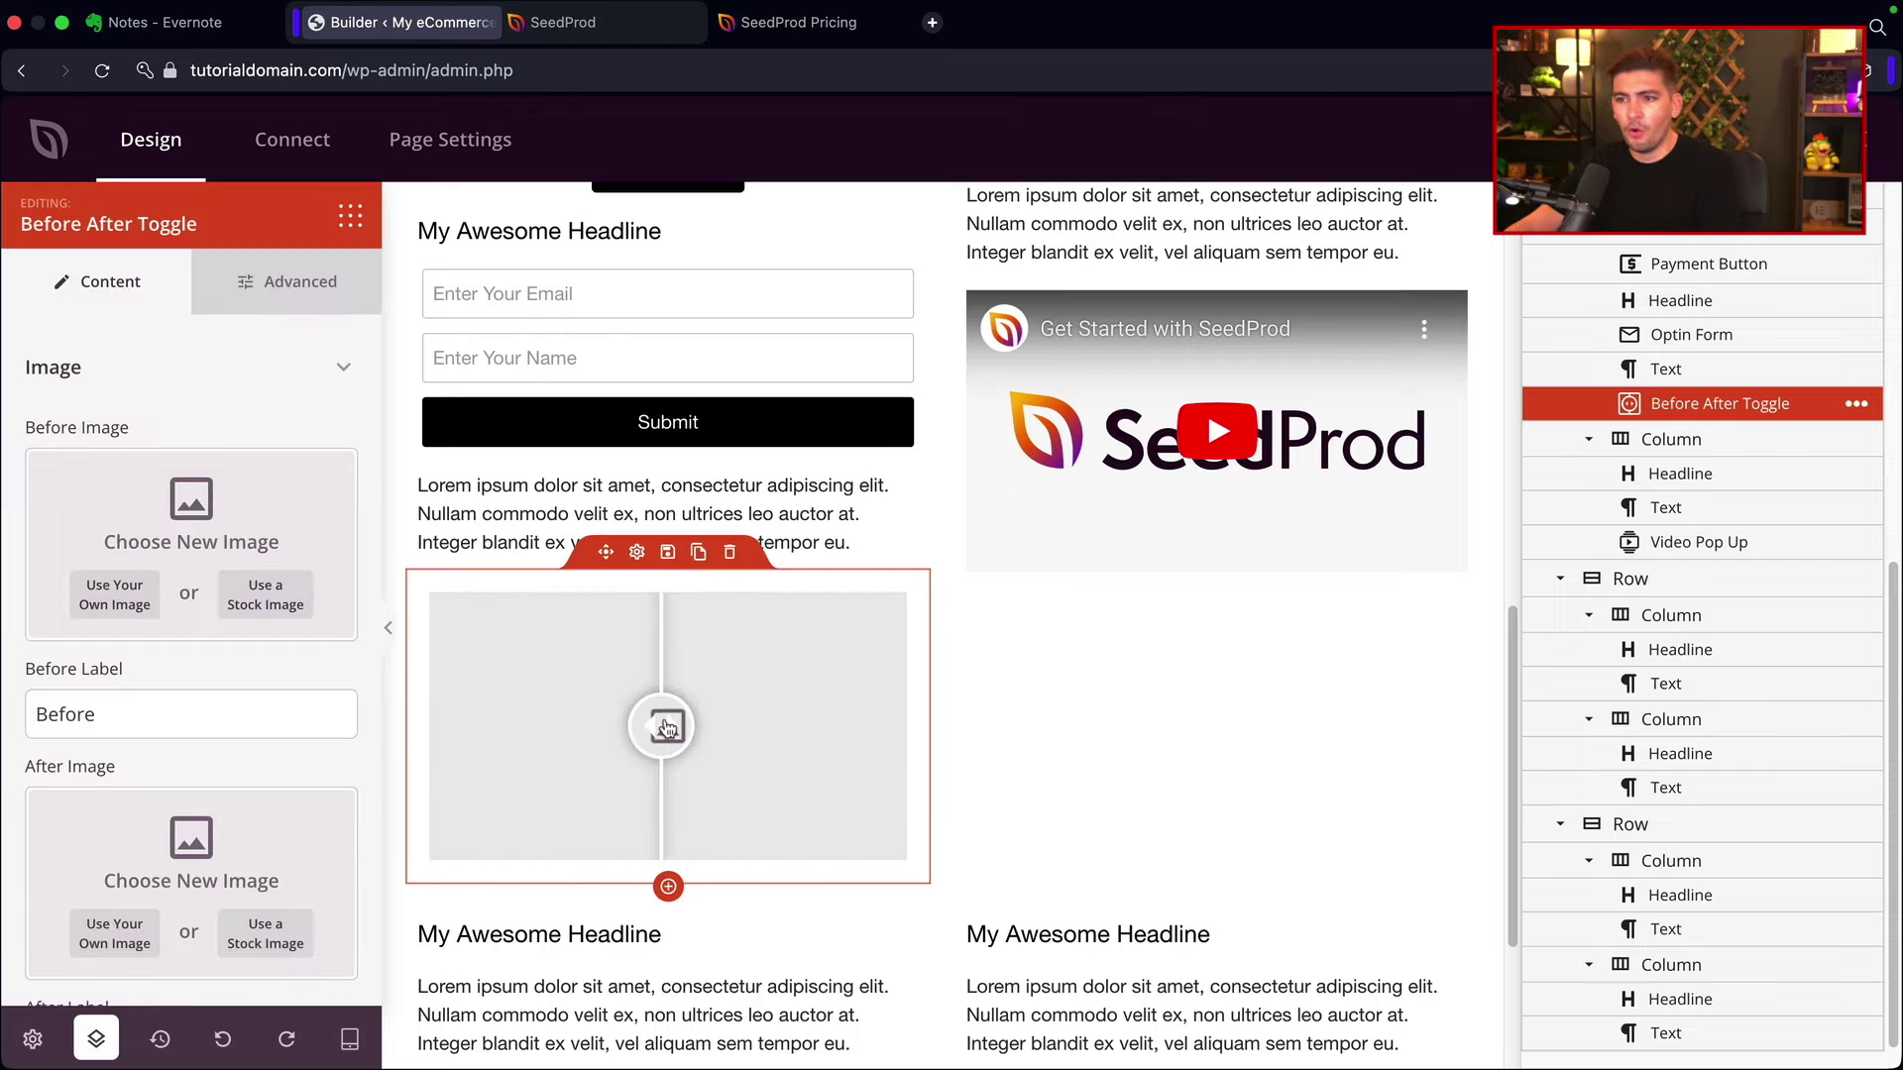
pyautogui.click(352, 215)
pyautogui.scroll(-10, 247, 674)
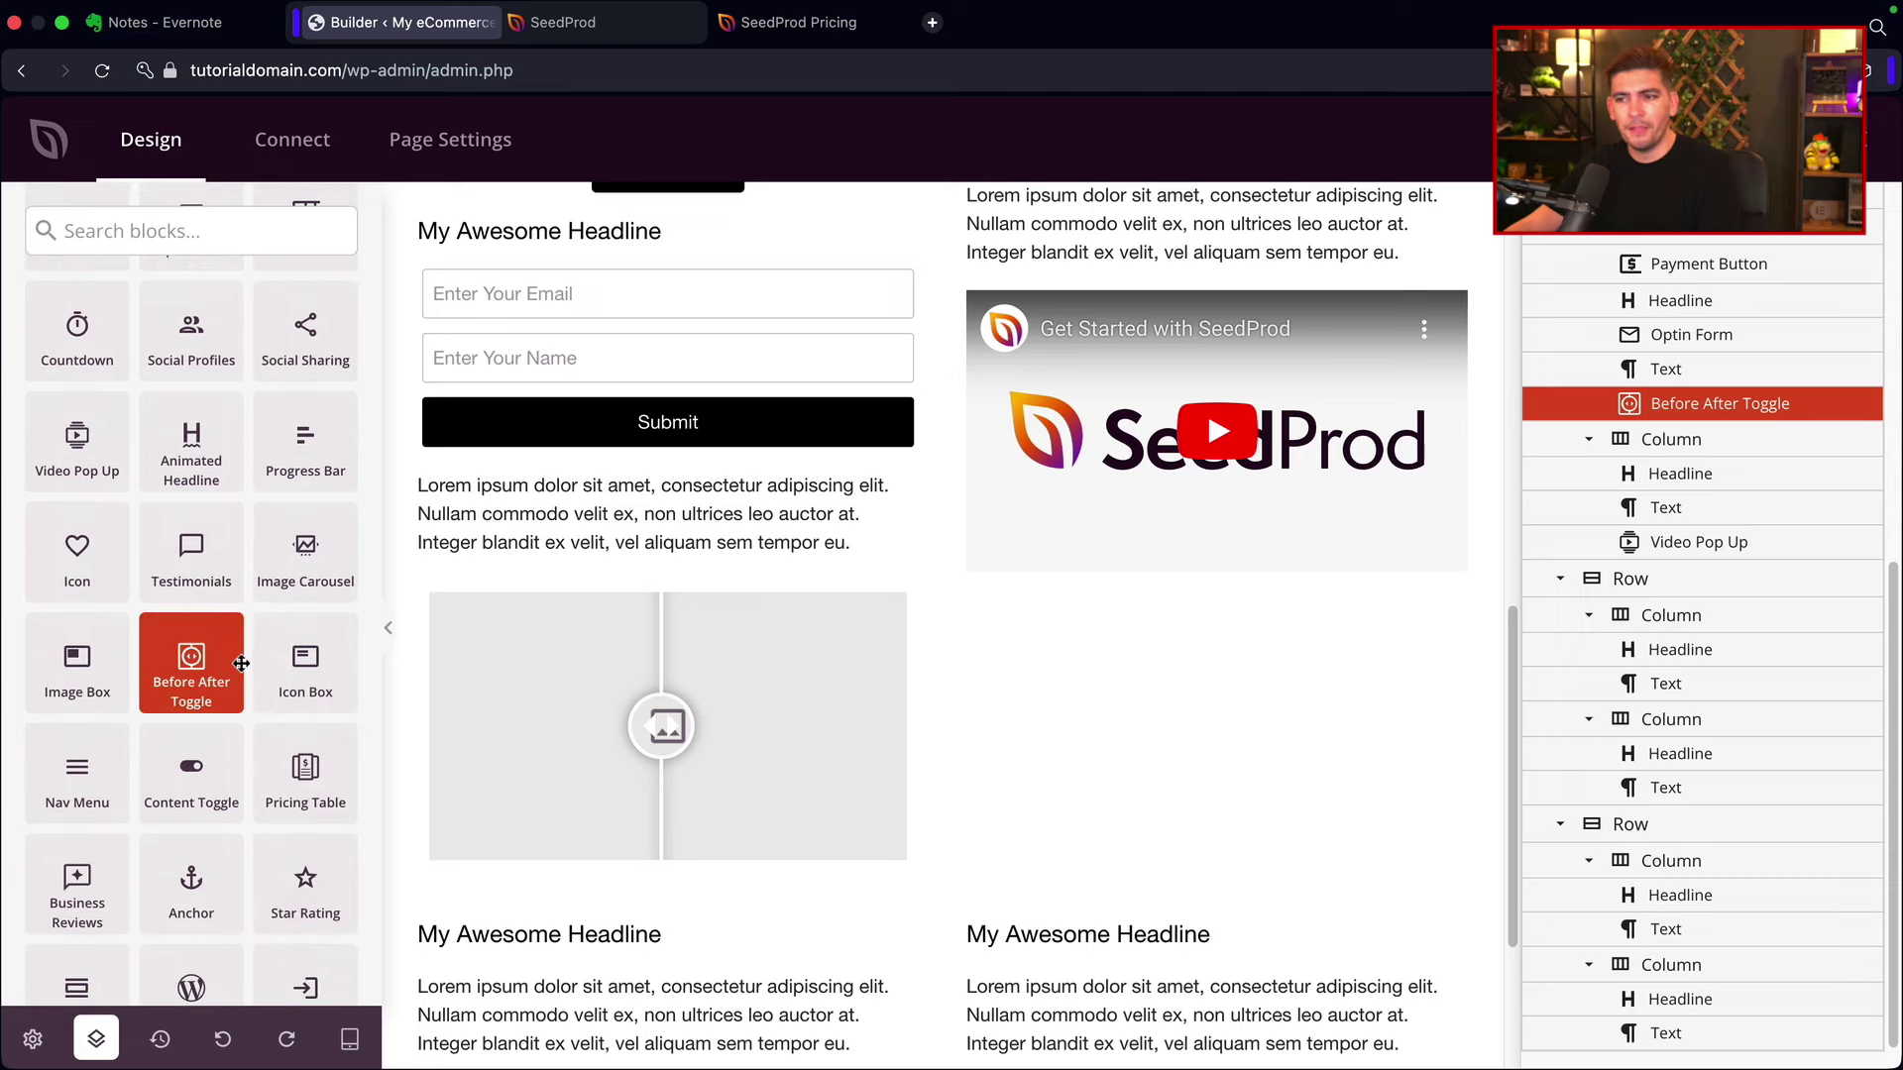
pyautogui.moveTo(191, 456); pyautogui.dragTo(615, 570)
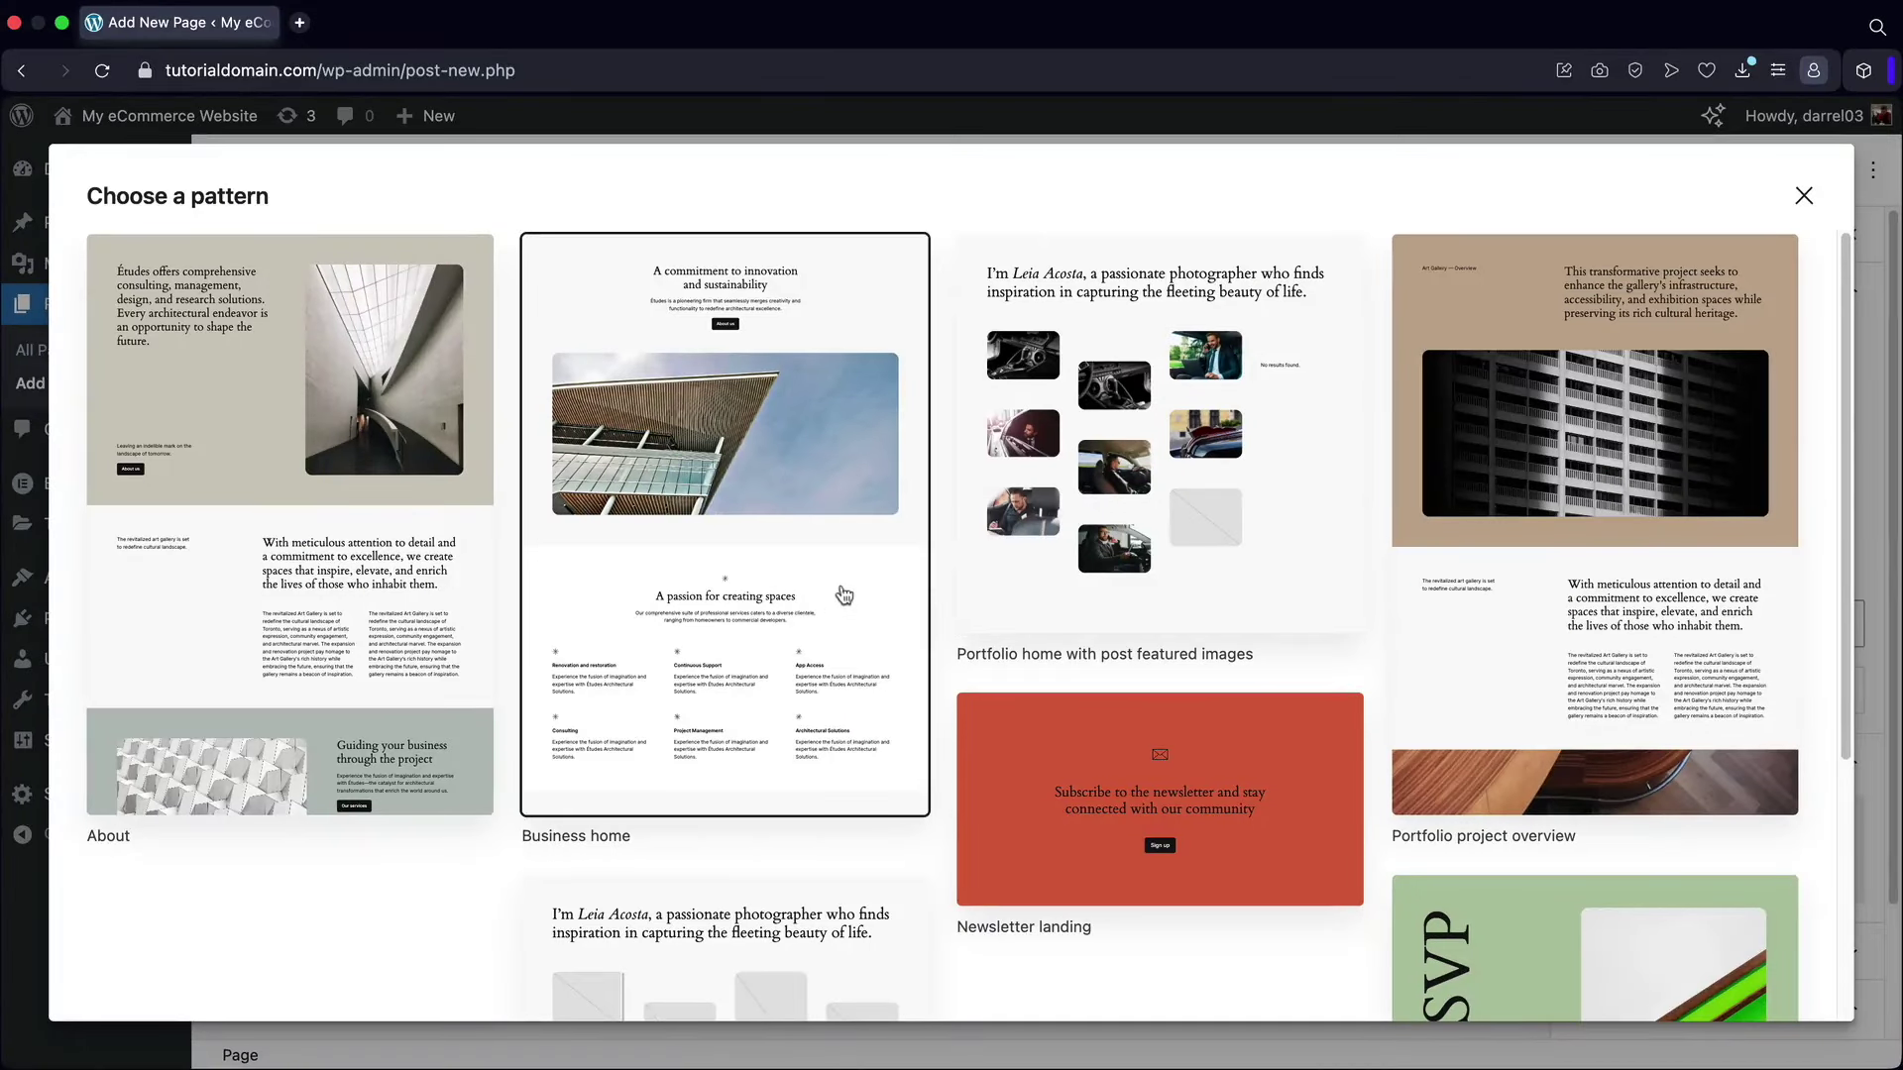
# - Dismiss the pattern chooser and backup notice, then insert a Row block via the 'row' search
pyautogui.click(1803, 197)
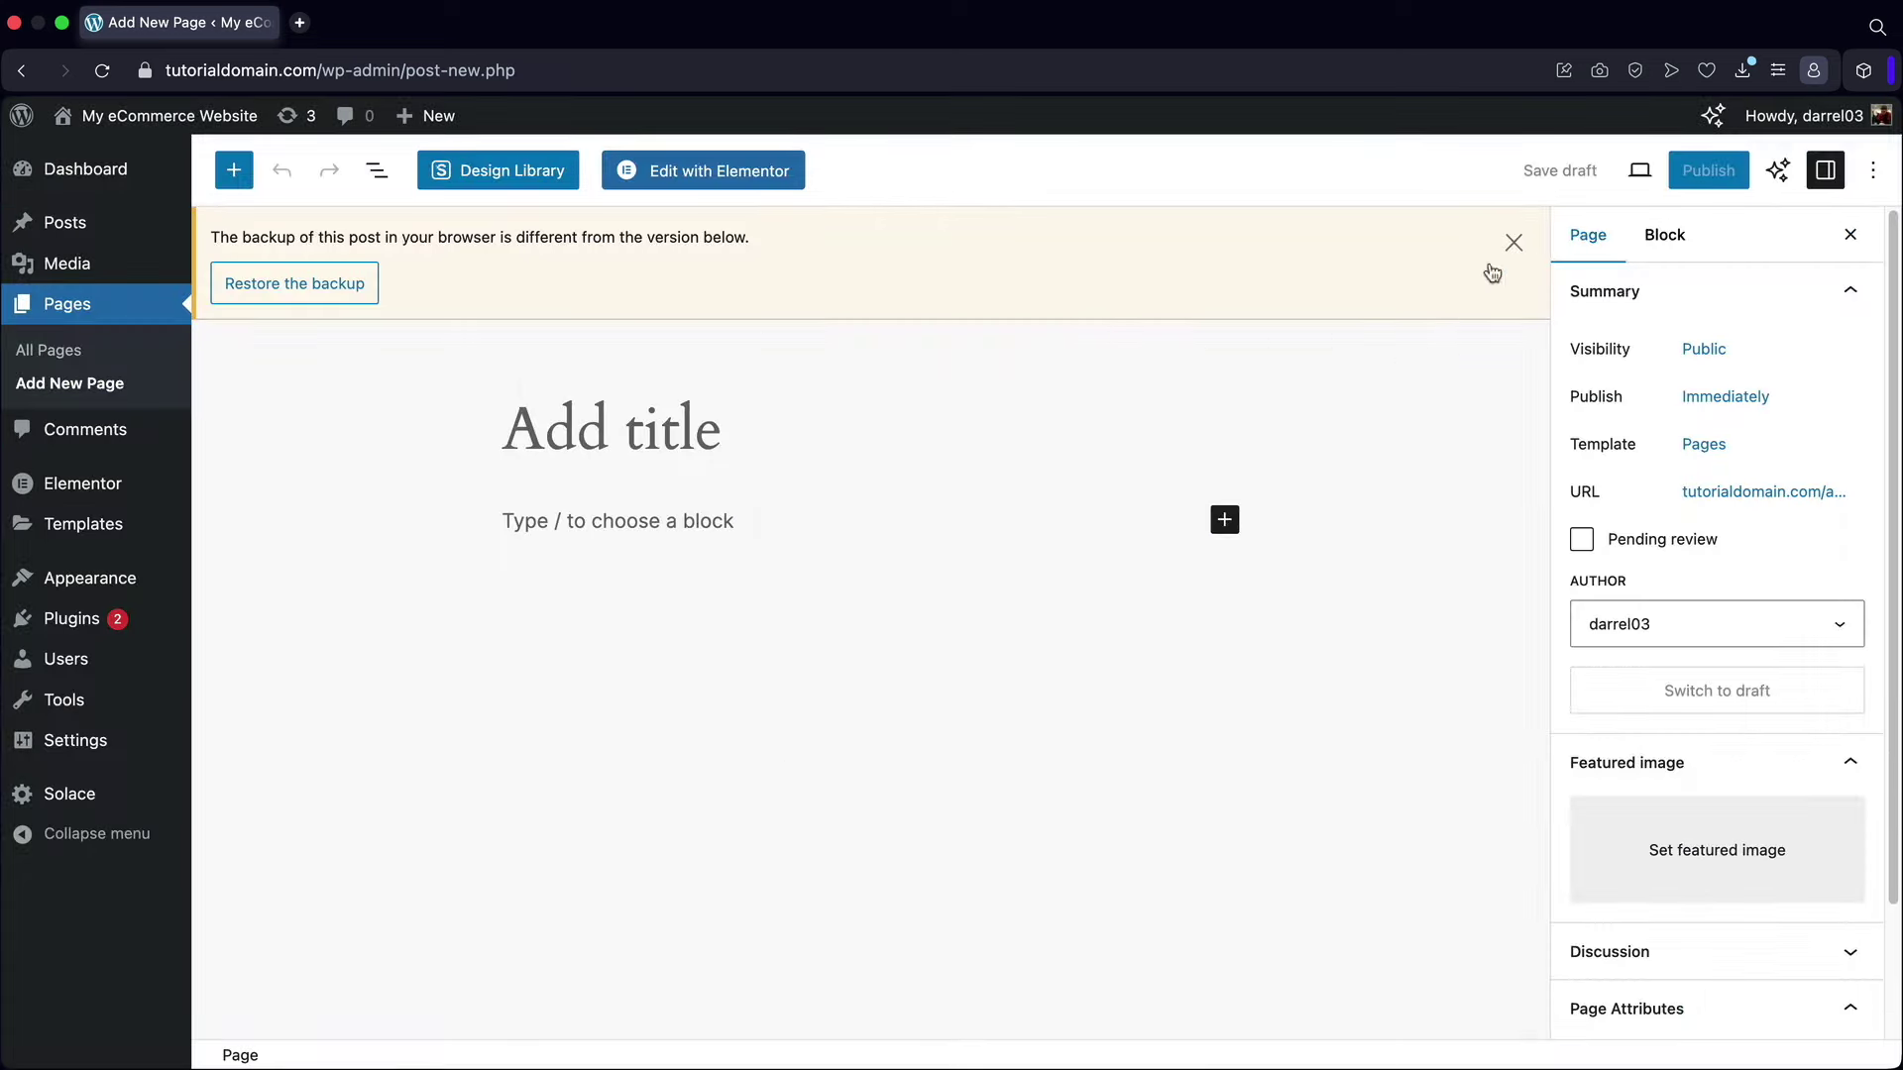
pyautogui.click(1514, 244)
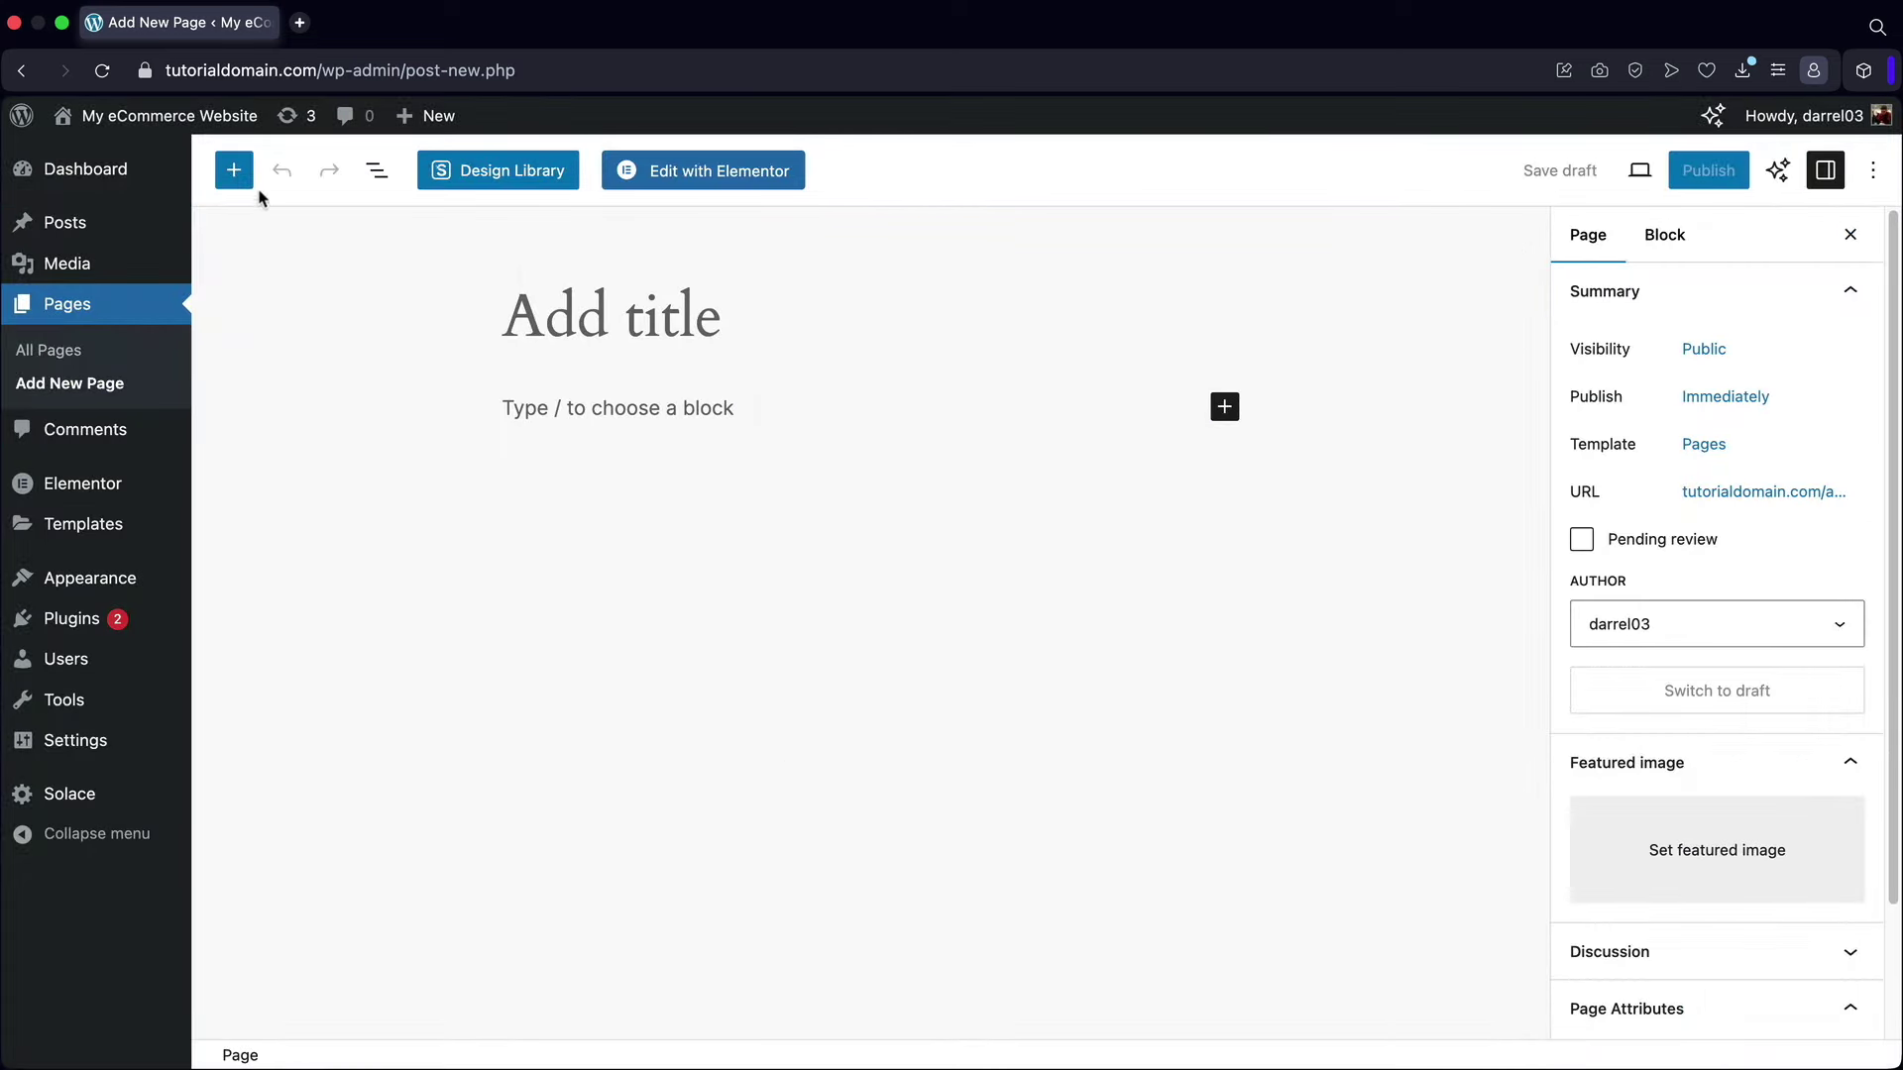
pyautogui.click(234, 171)
pyautogui.write('r')
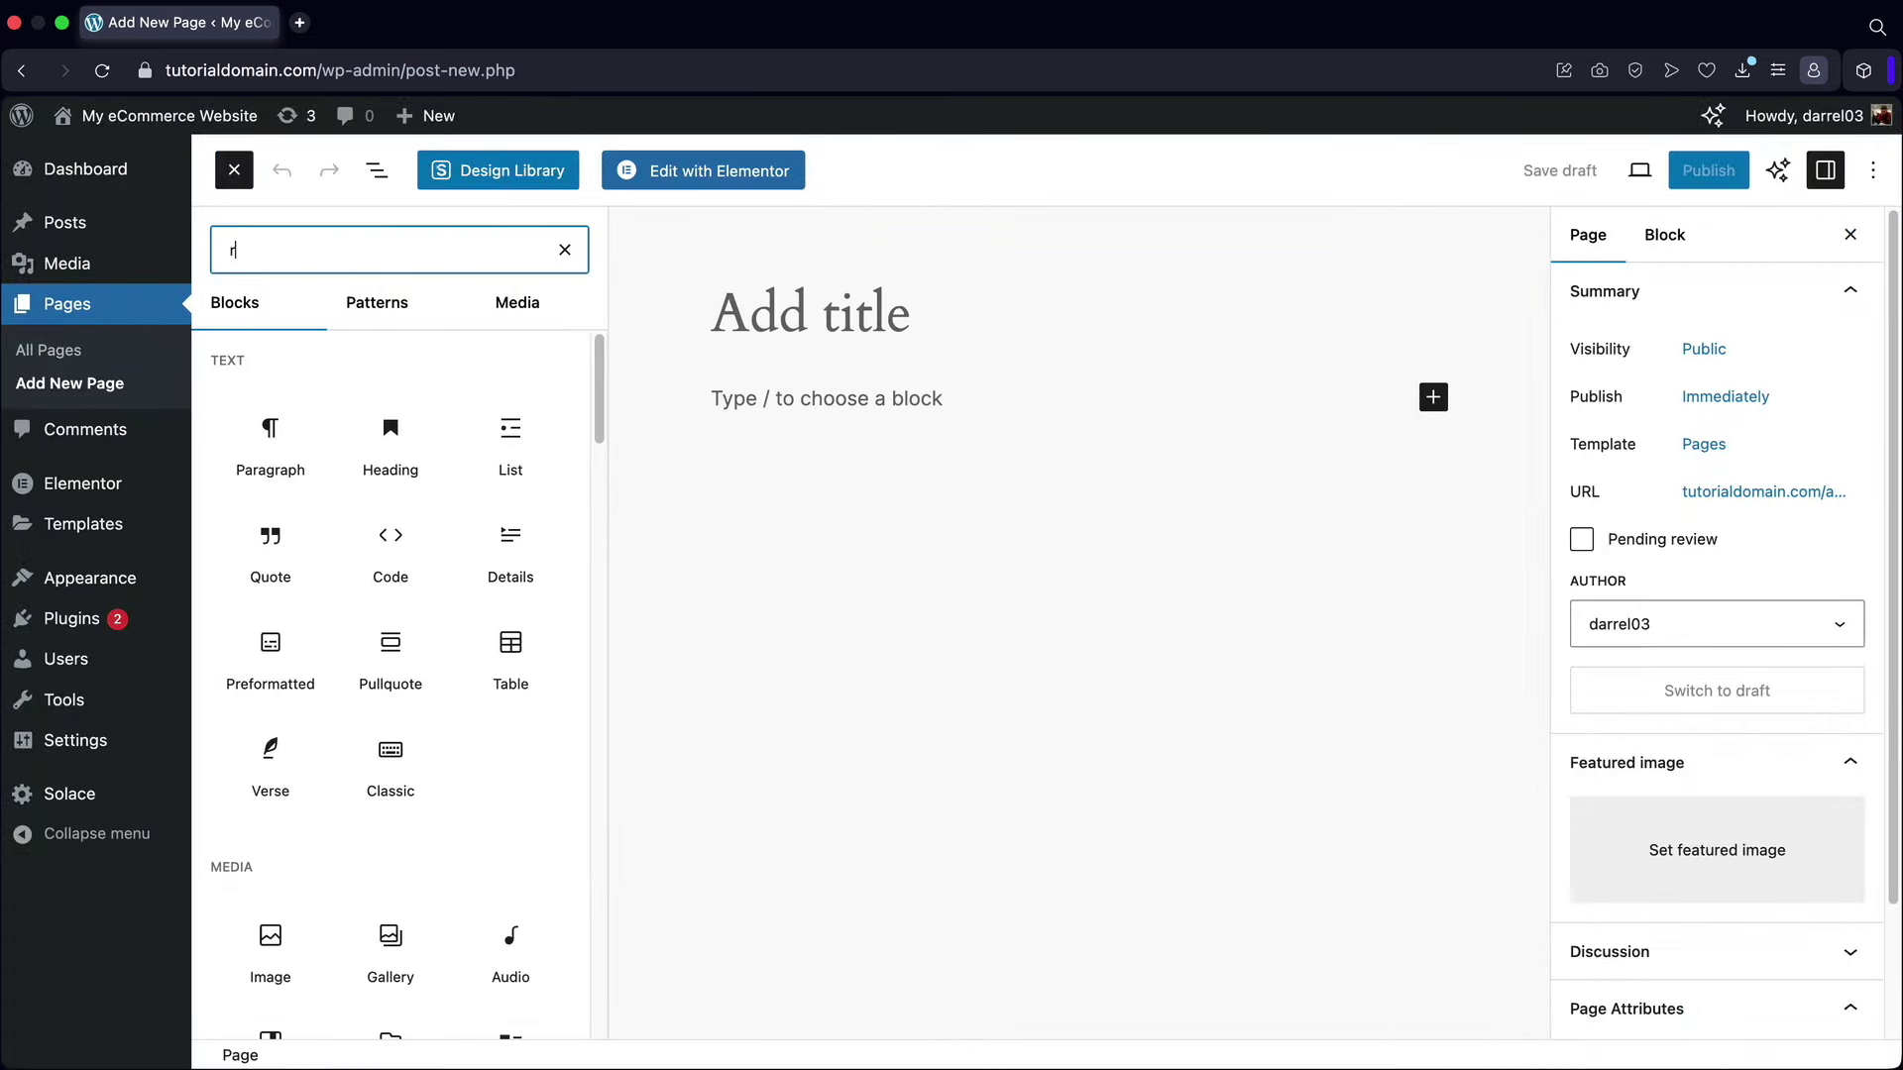
pyautogui.write('ow')
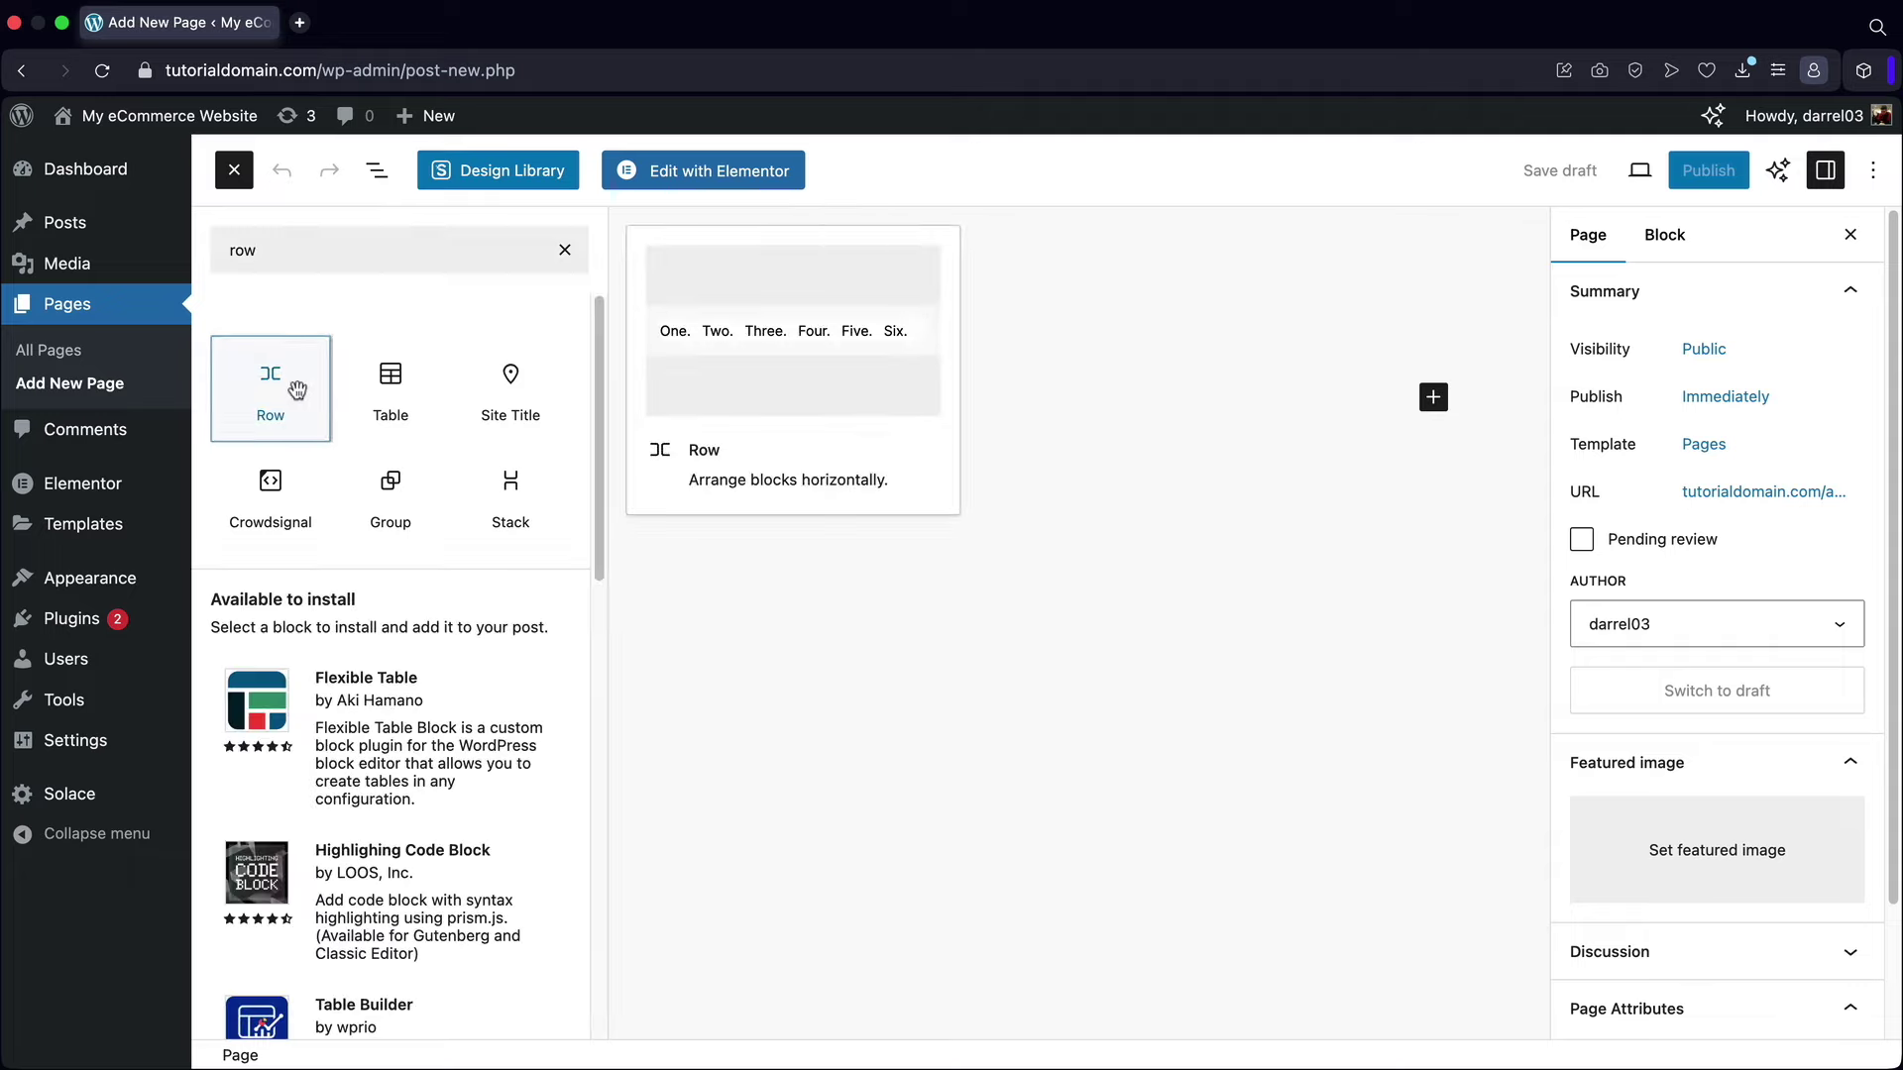
pyautogui.click(277, 392)
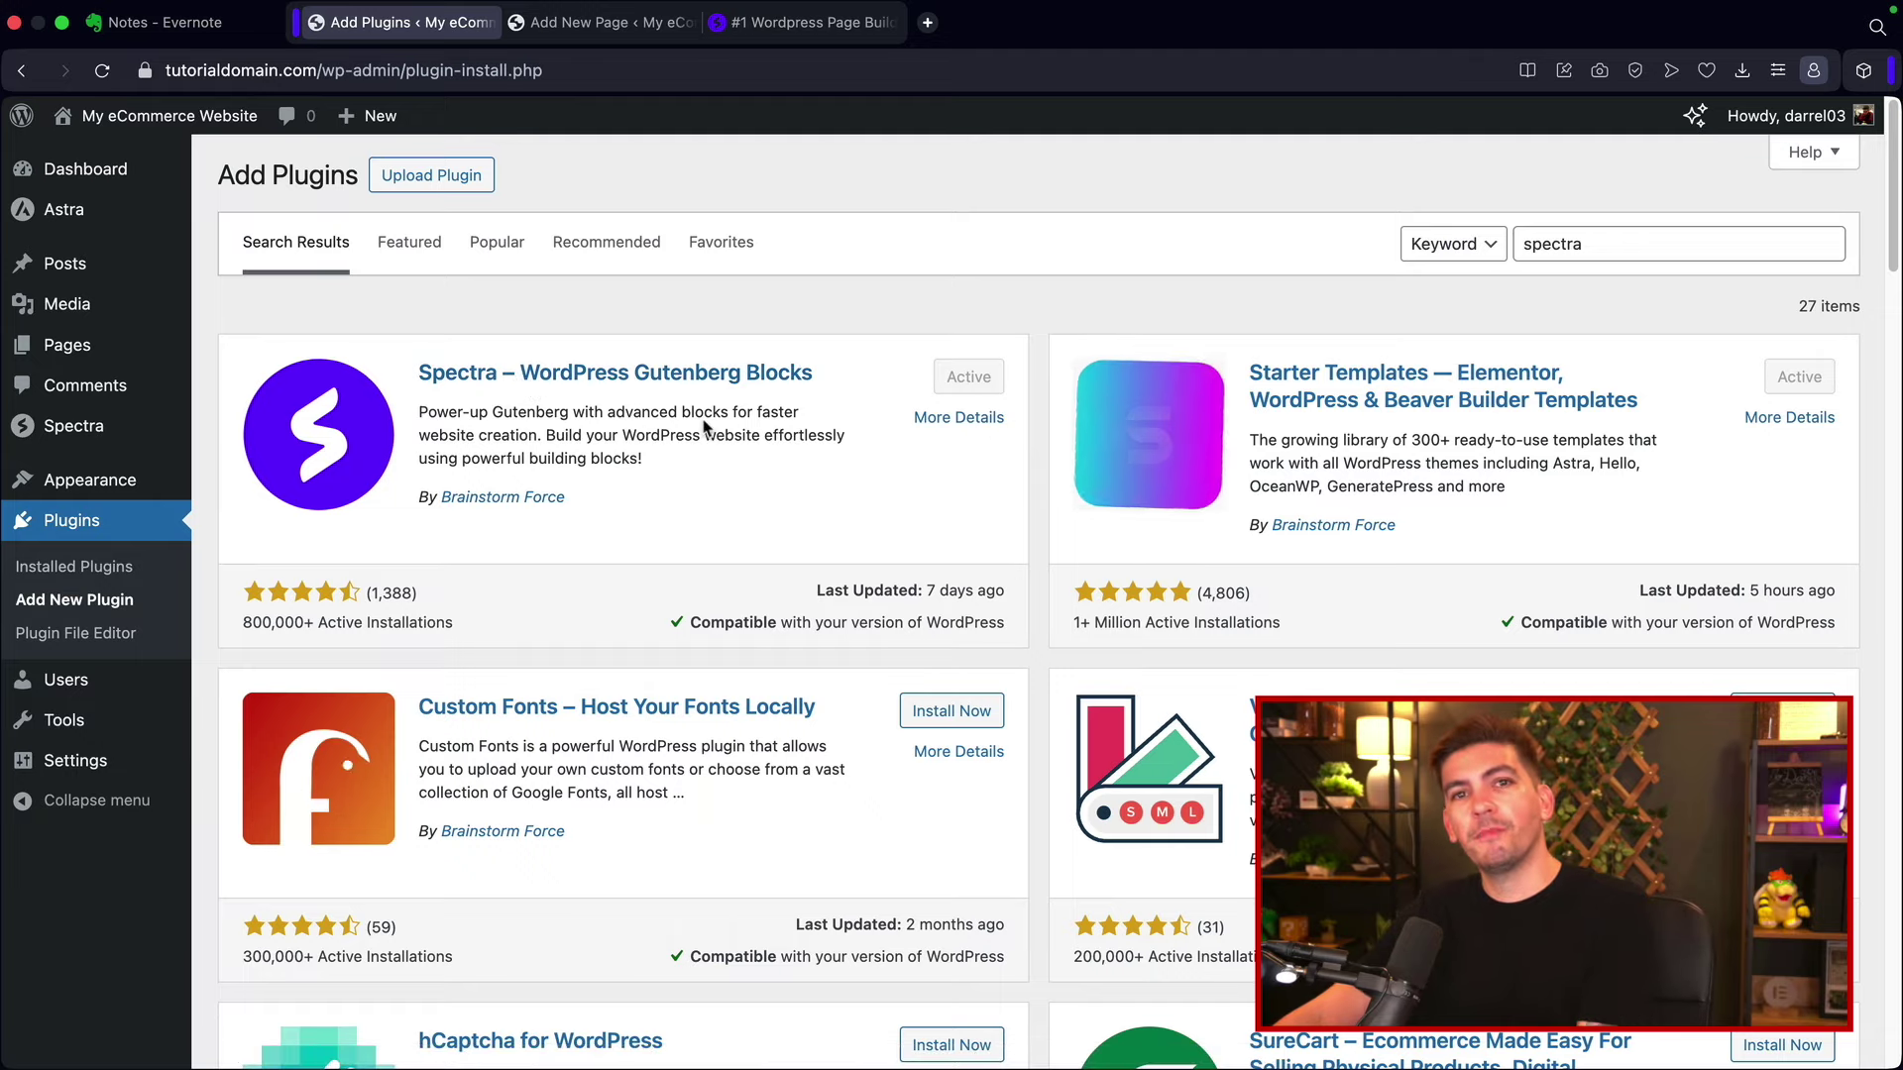
# - Title the new page 'Home' and start an empty paragraph block below the title
pyautogui.click(606, 22)
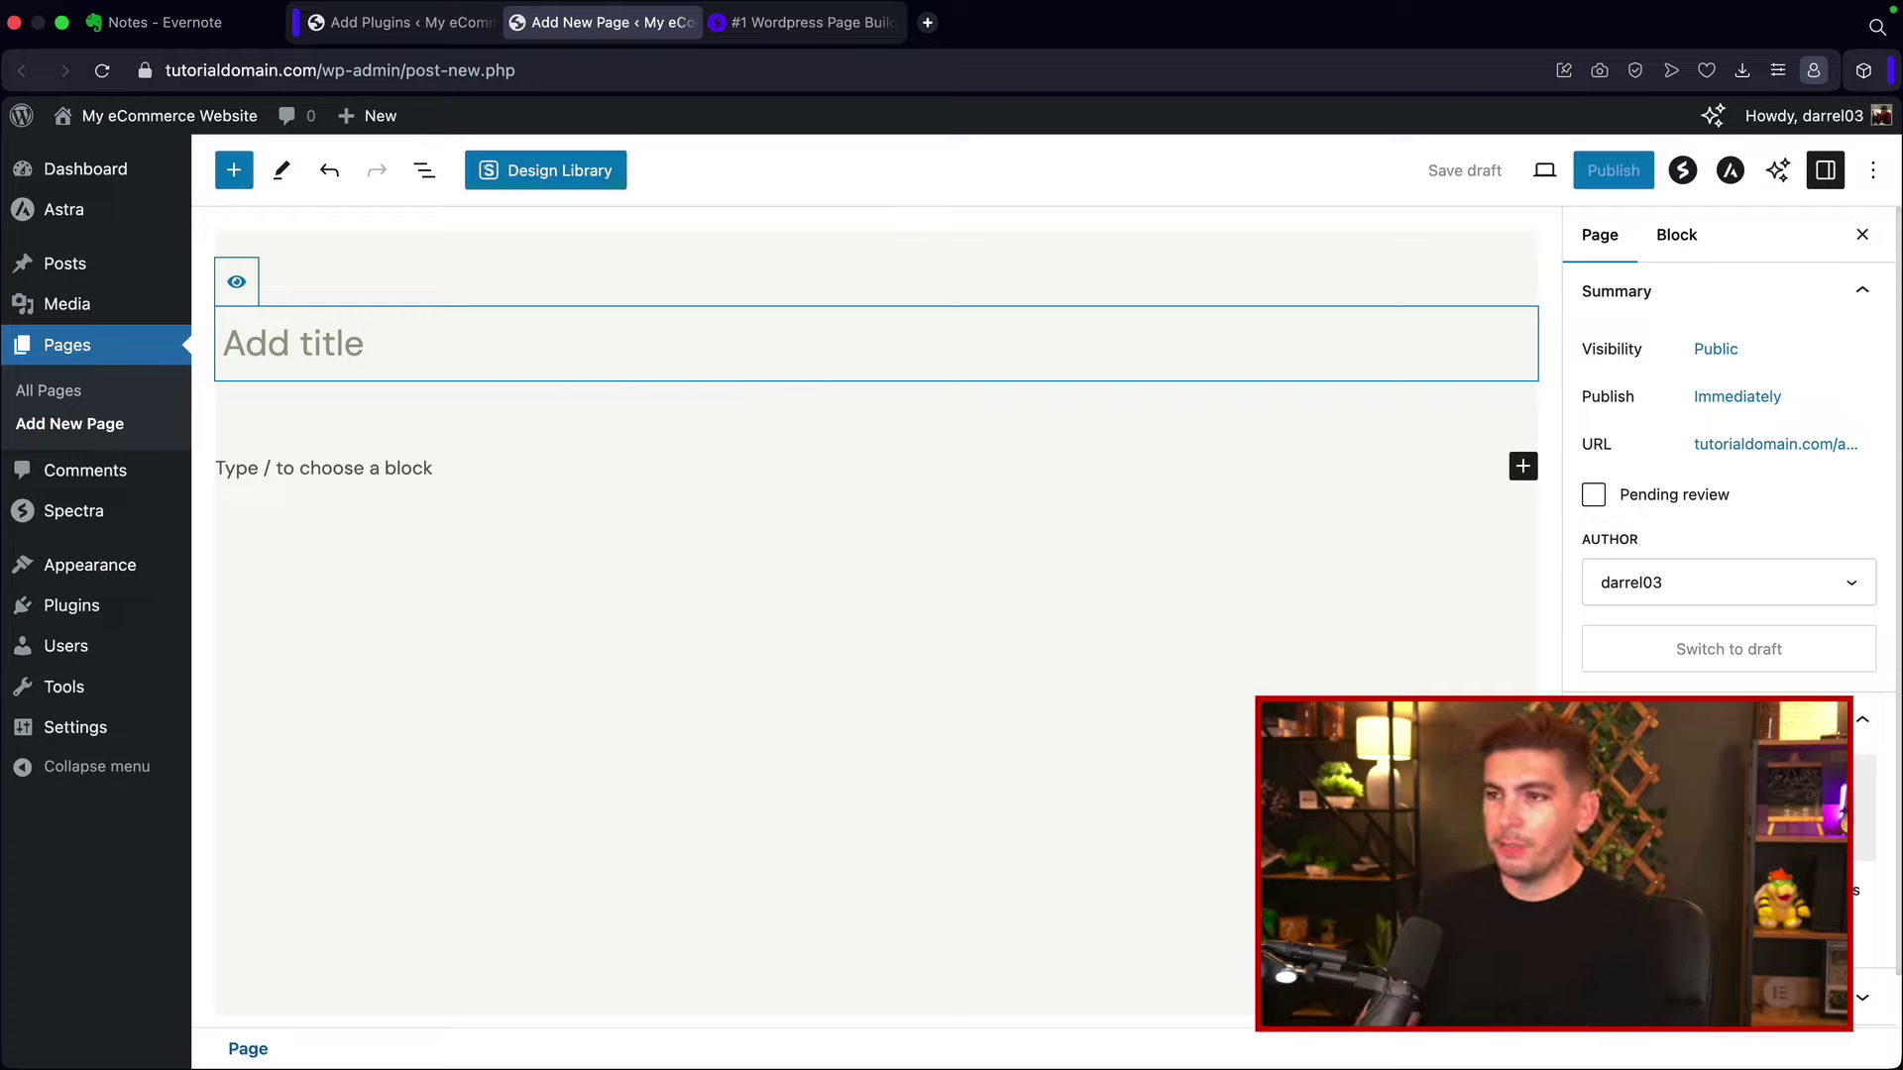
pyautogui.write('Home')
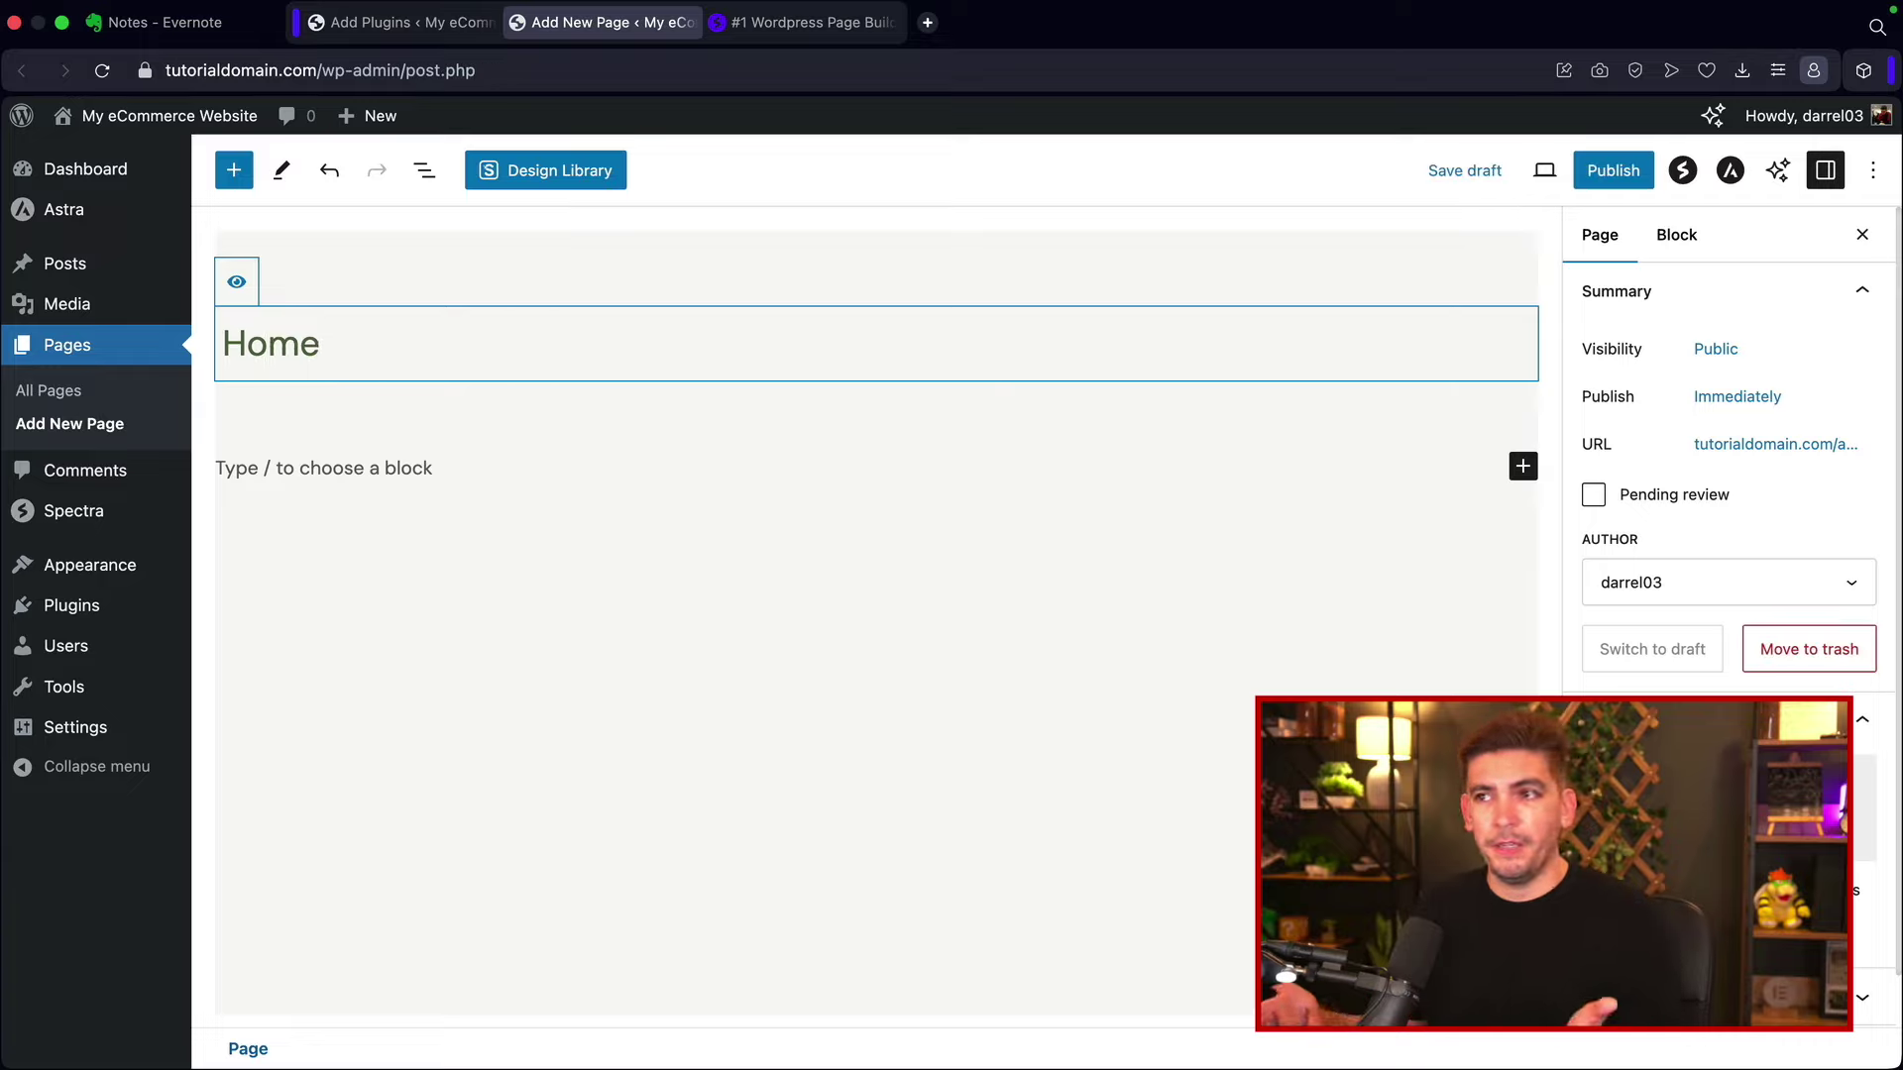
pyautogui.click(649, 476)
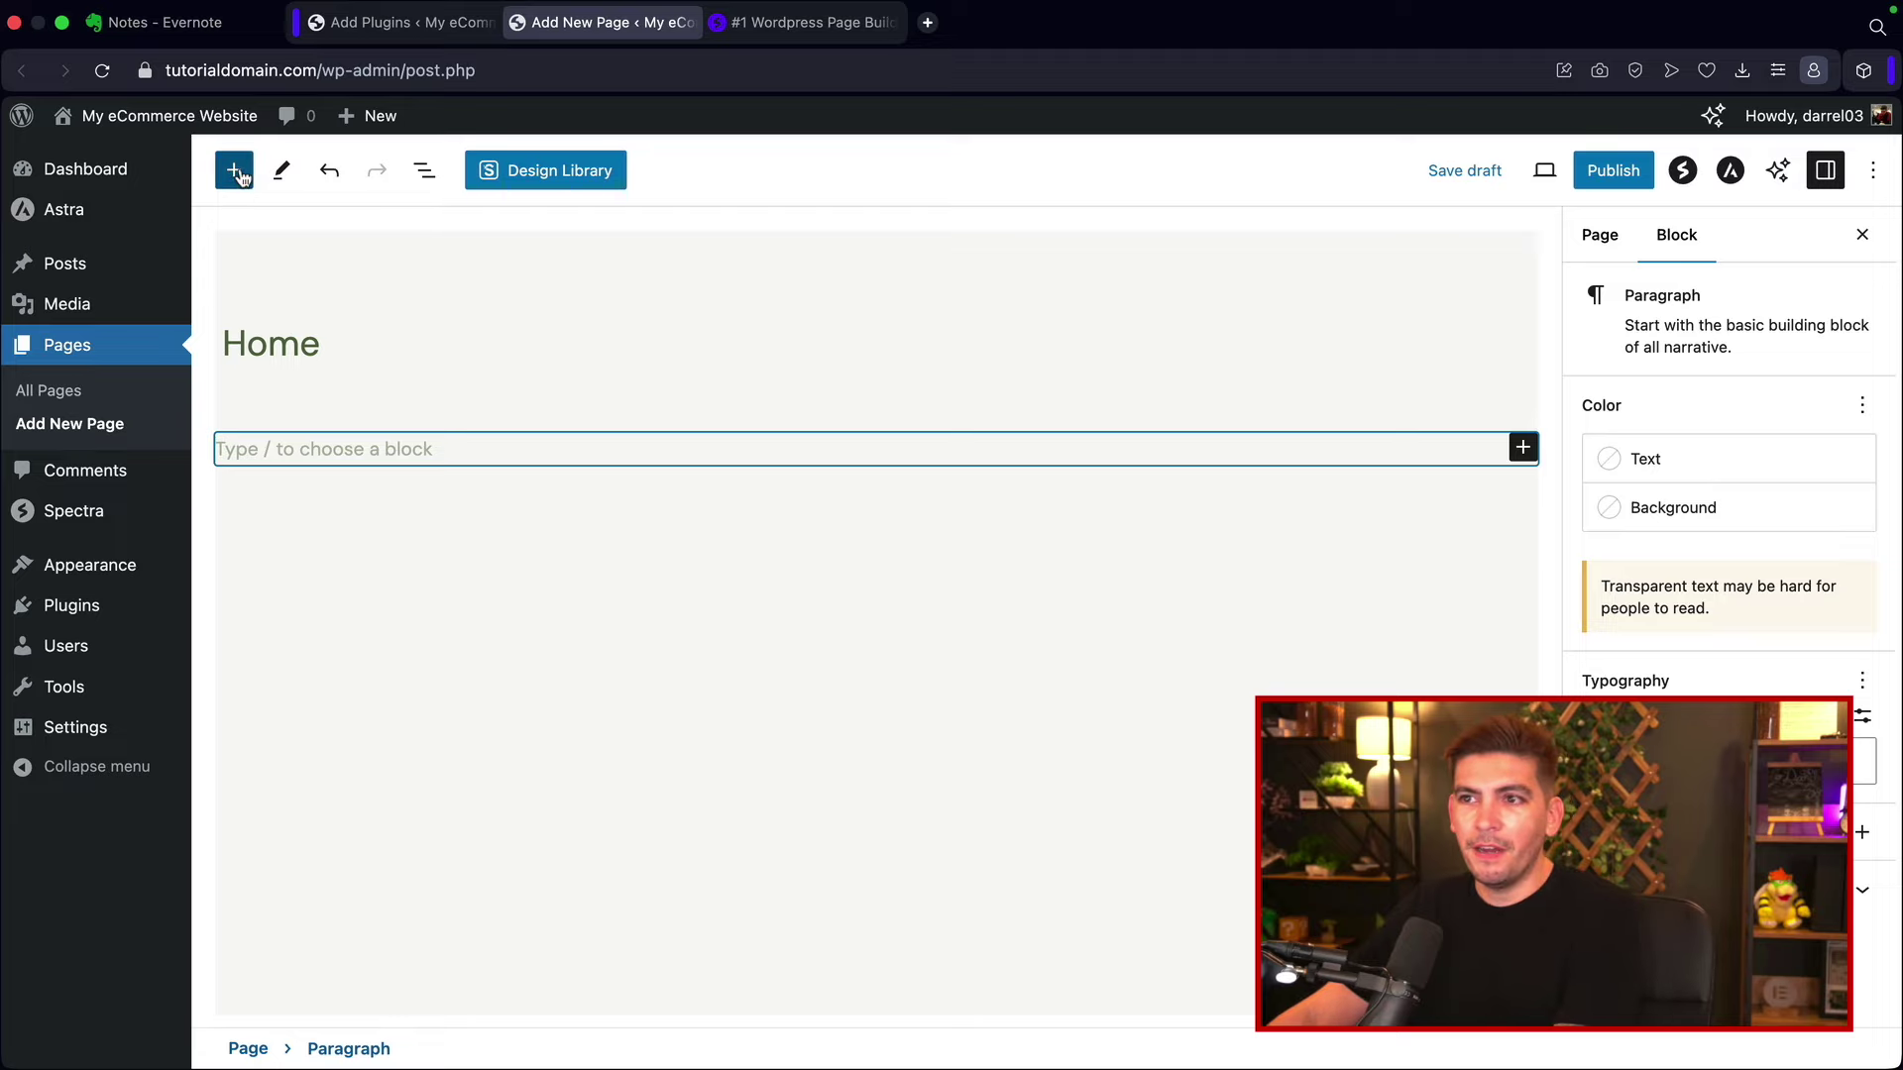
# - Insert a three-column Spectra Container with the heading 'This Is Heading' in its first column
pyautogui.click(236, 174)
pyautogui.moveTo(267, 447)
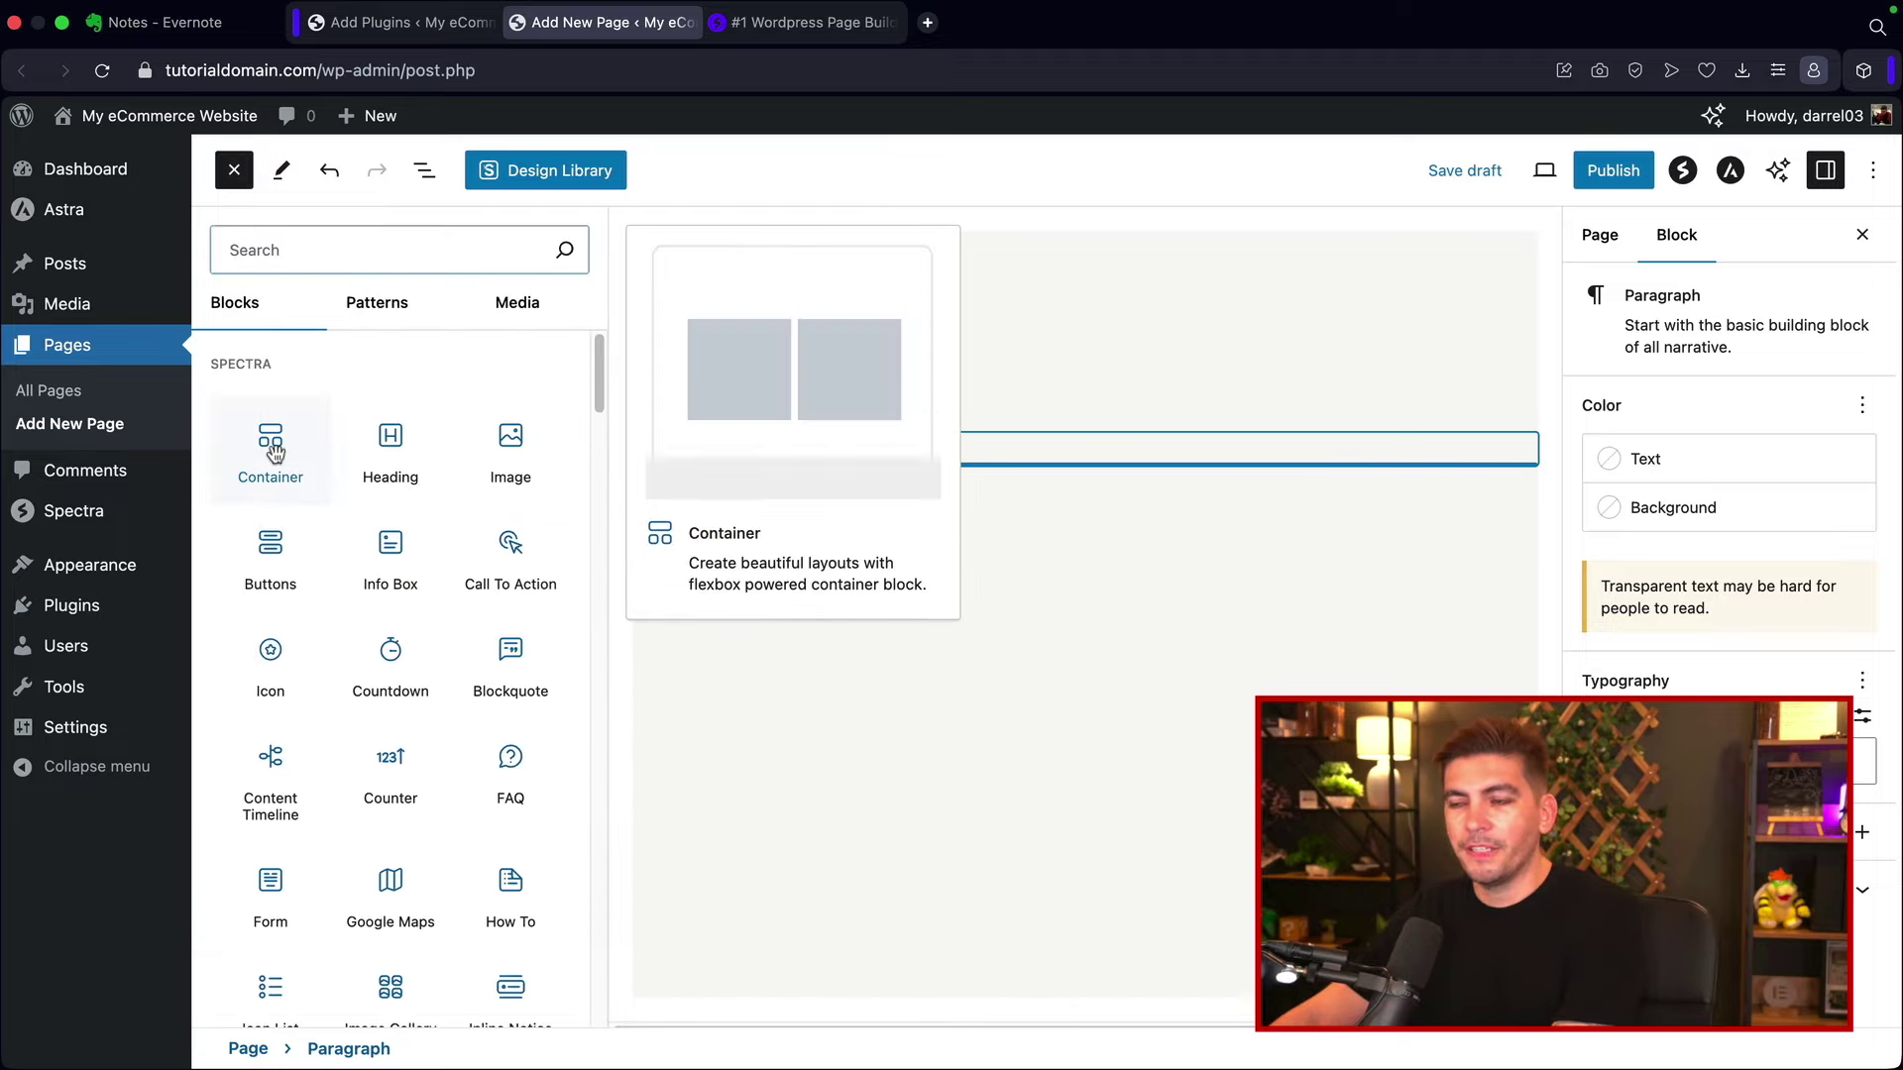
pyautogui.click(274, 451)
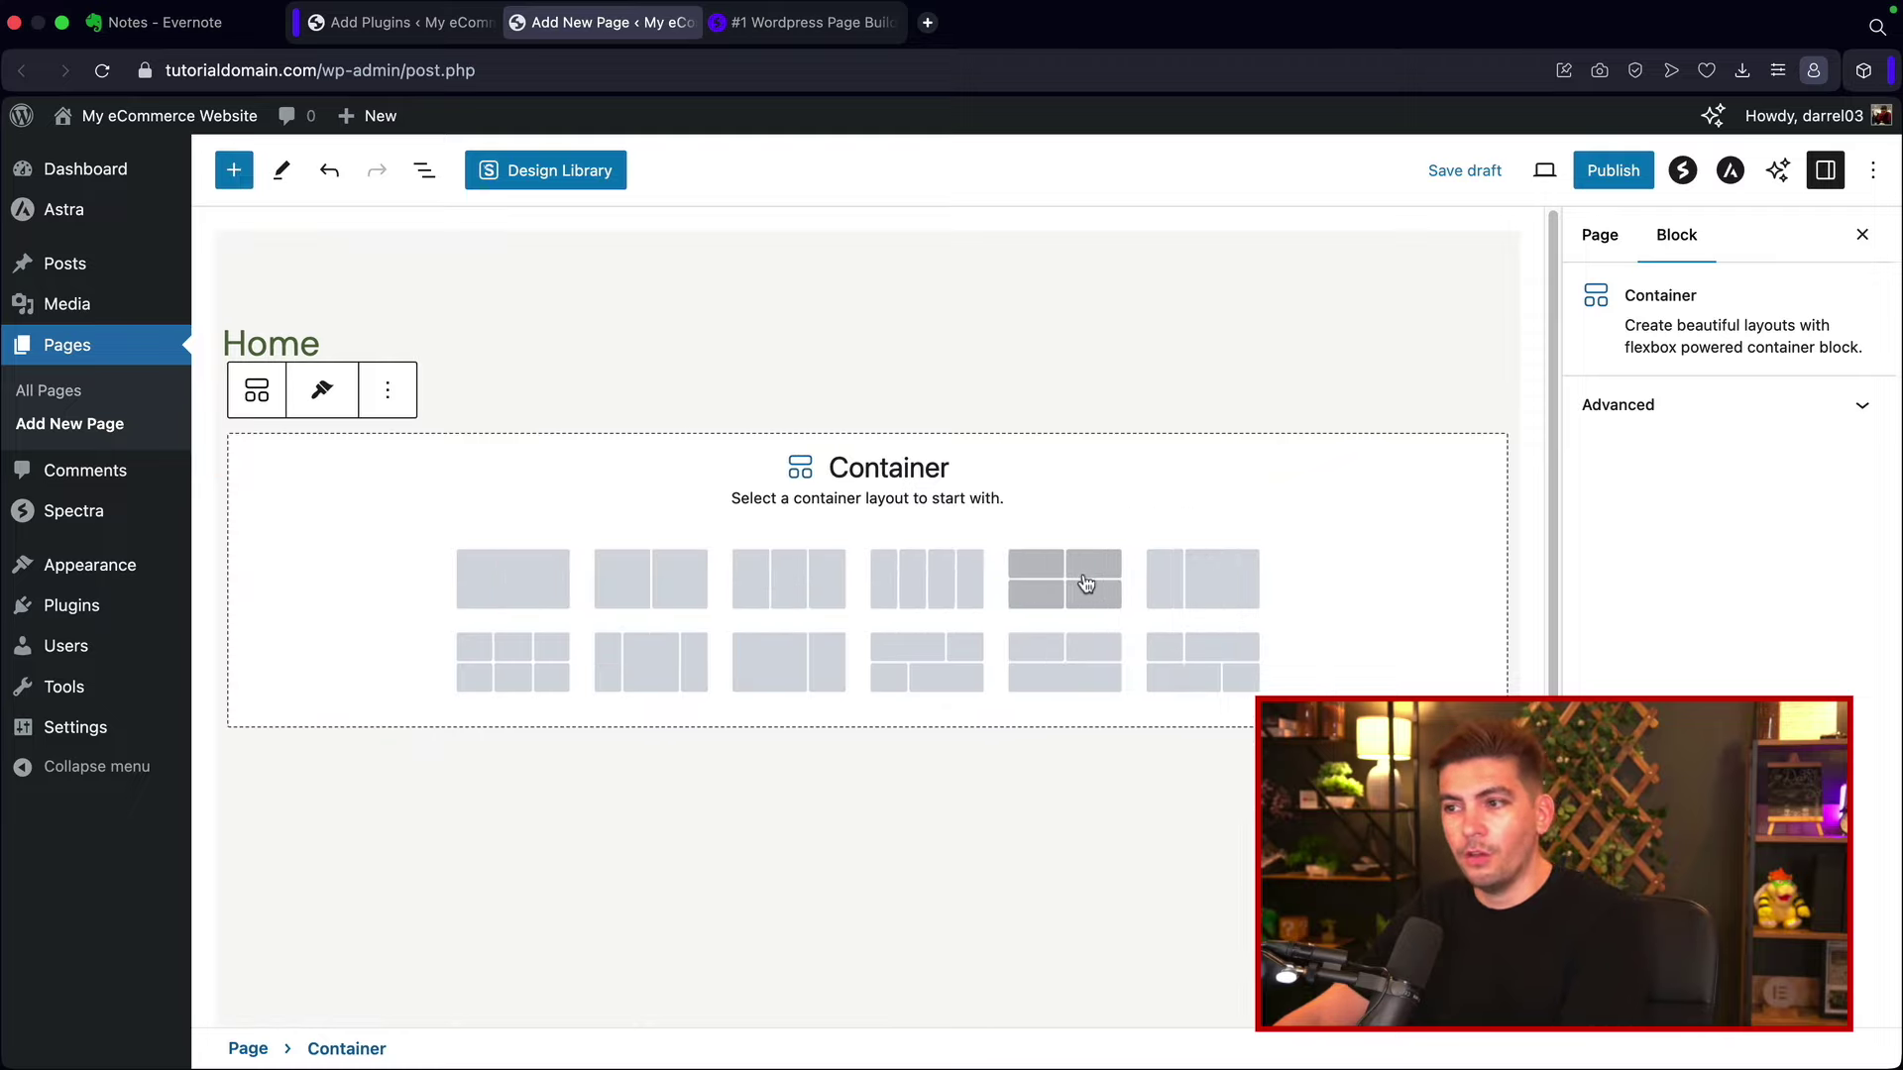
pyautogui.click(768, 589)
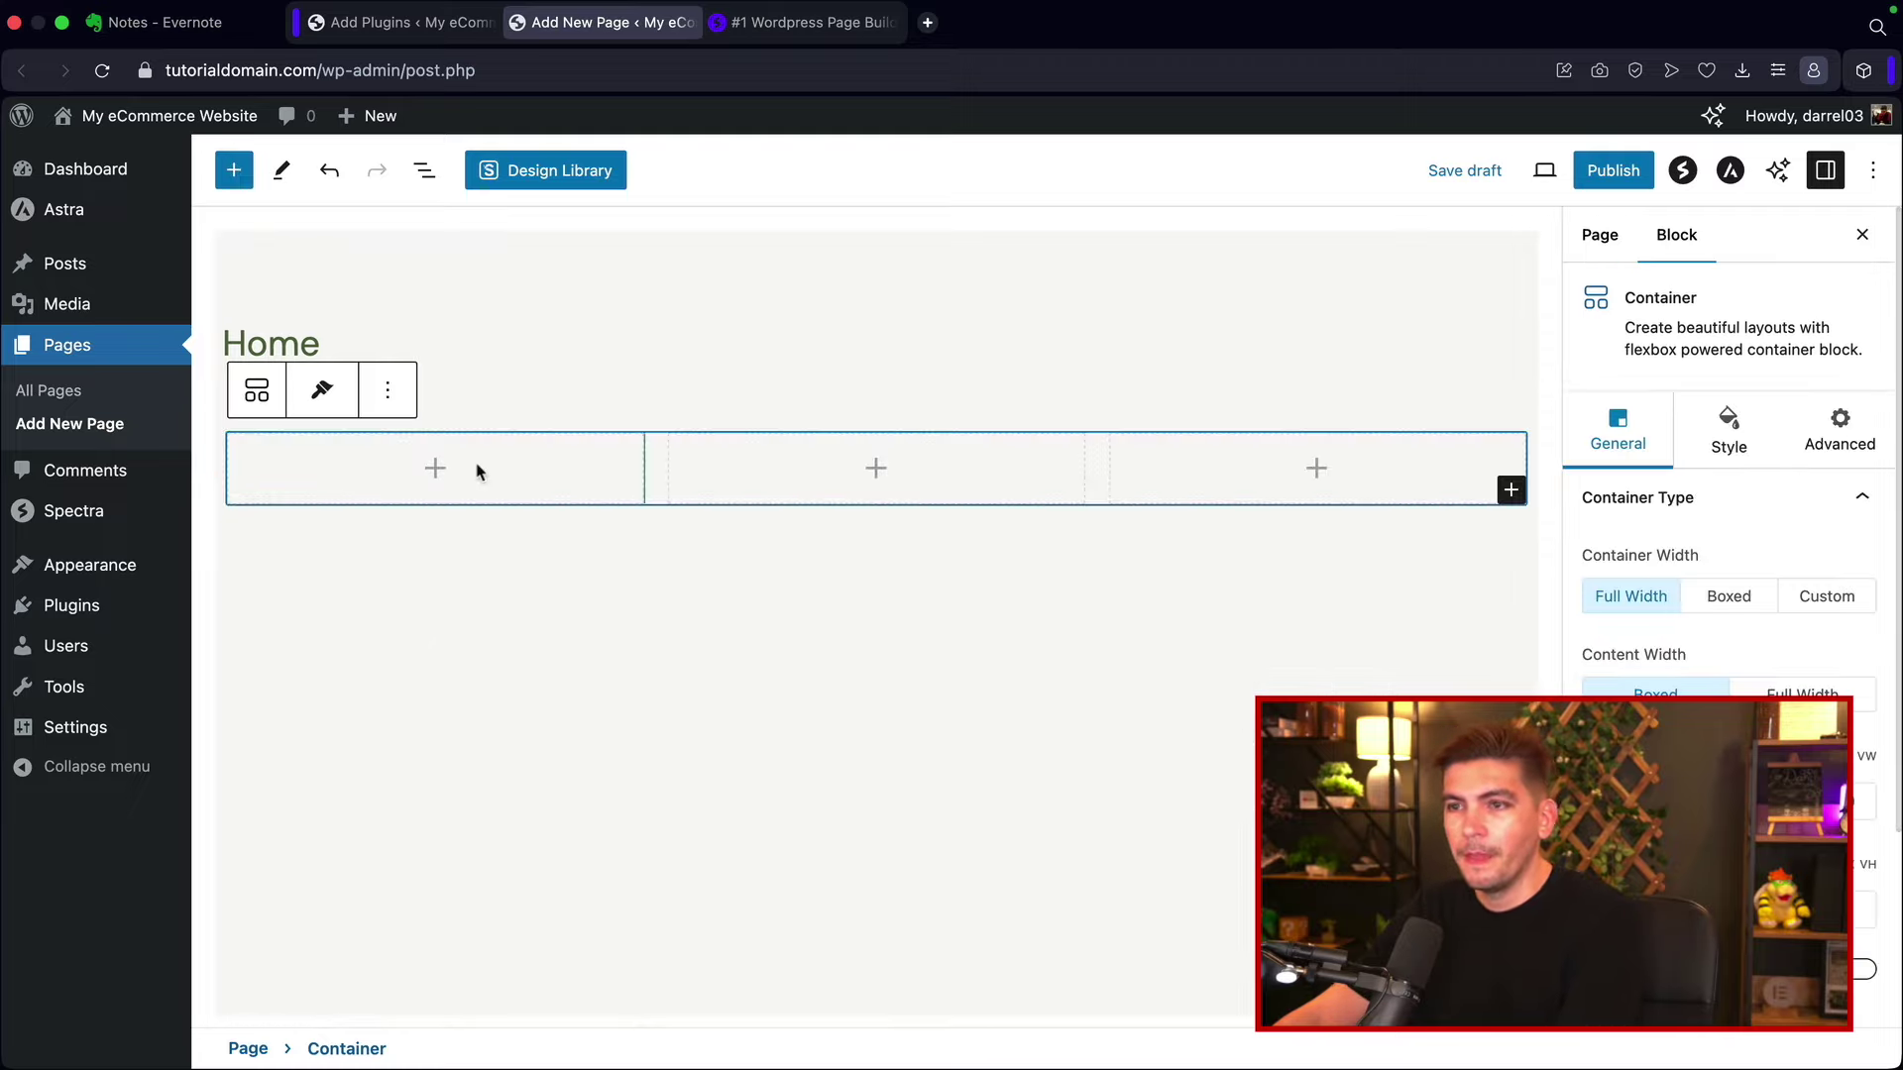
pyautogui.click(436, 470)
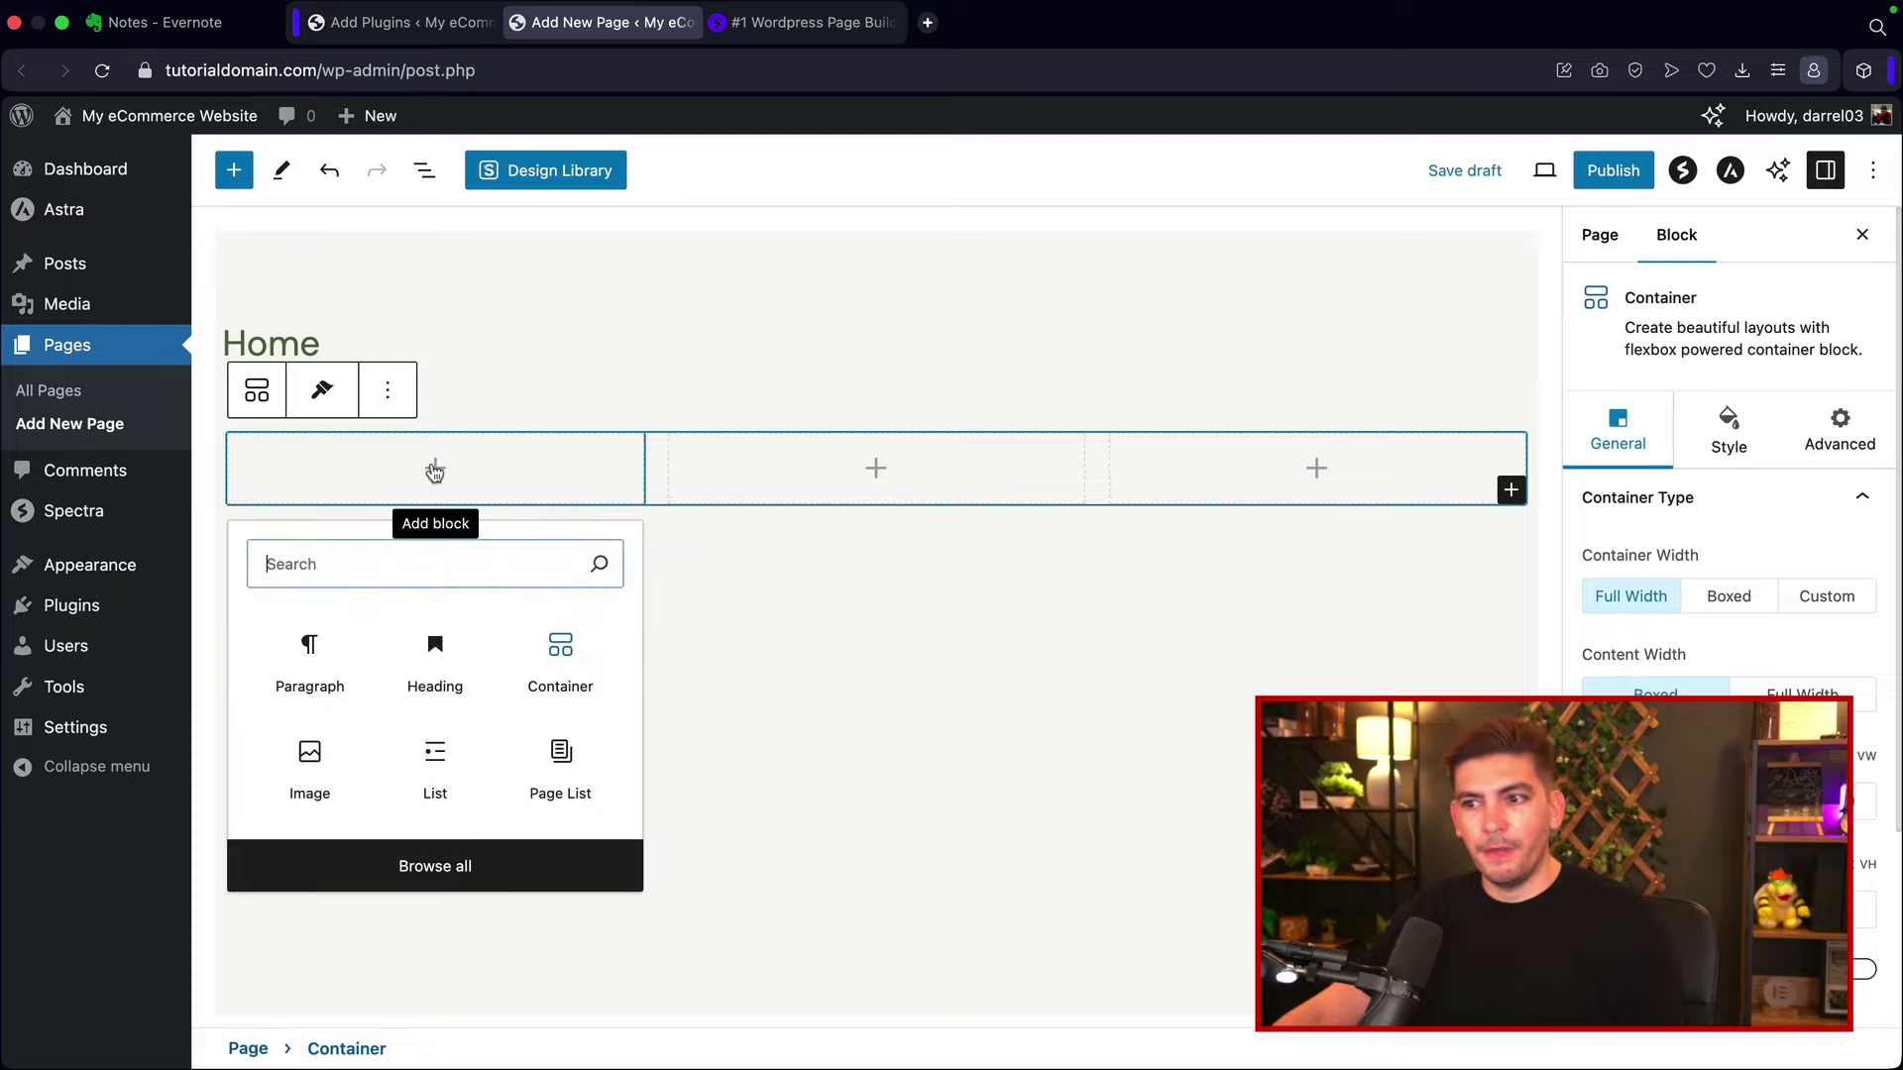
pyautogui.click(439, 668)
pyautogui.write('T')
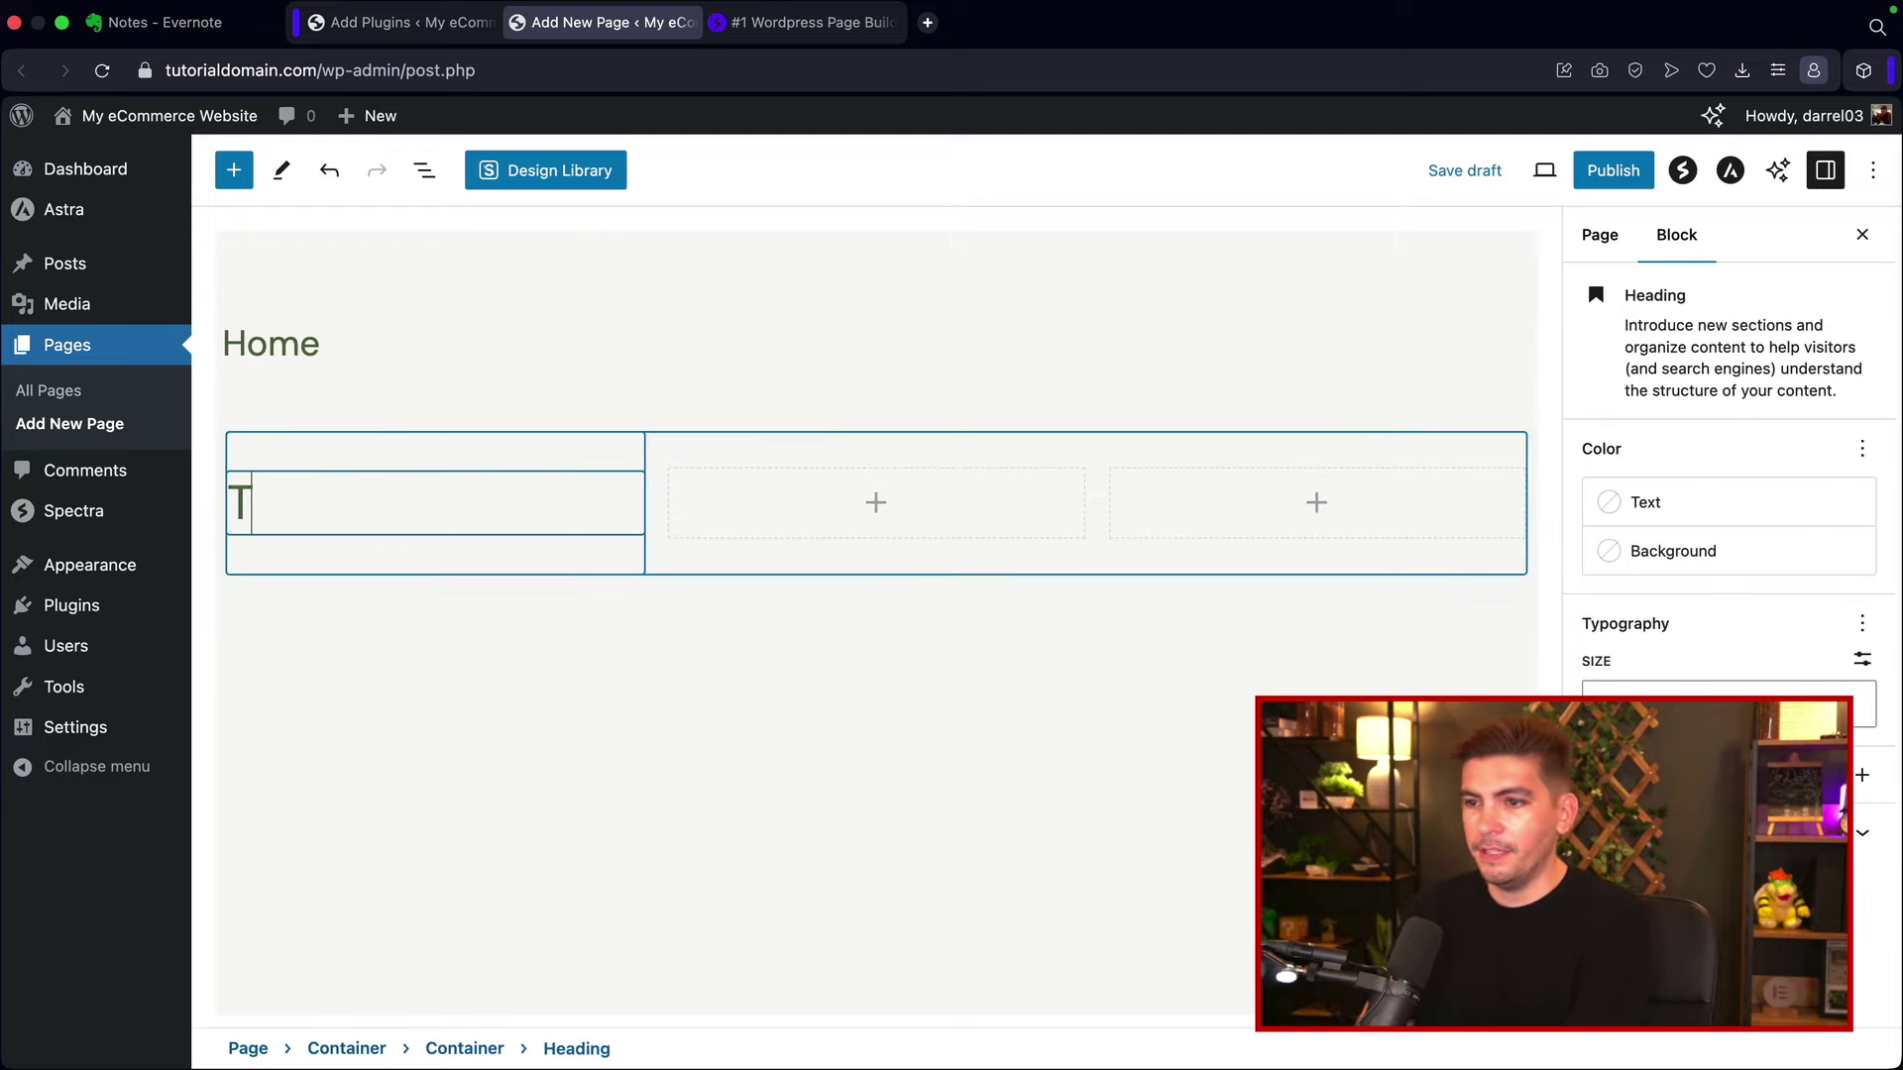
pyautogui.write('his Is Heading')
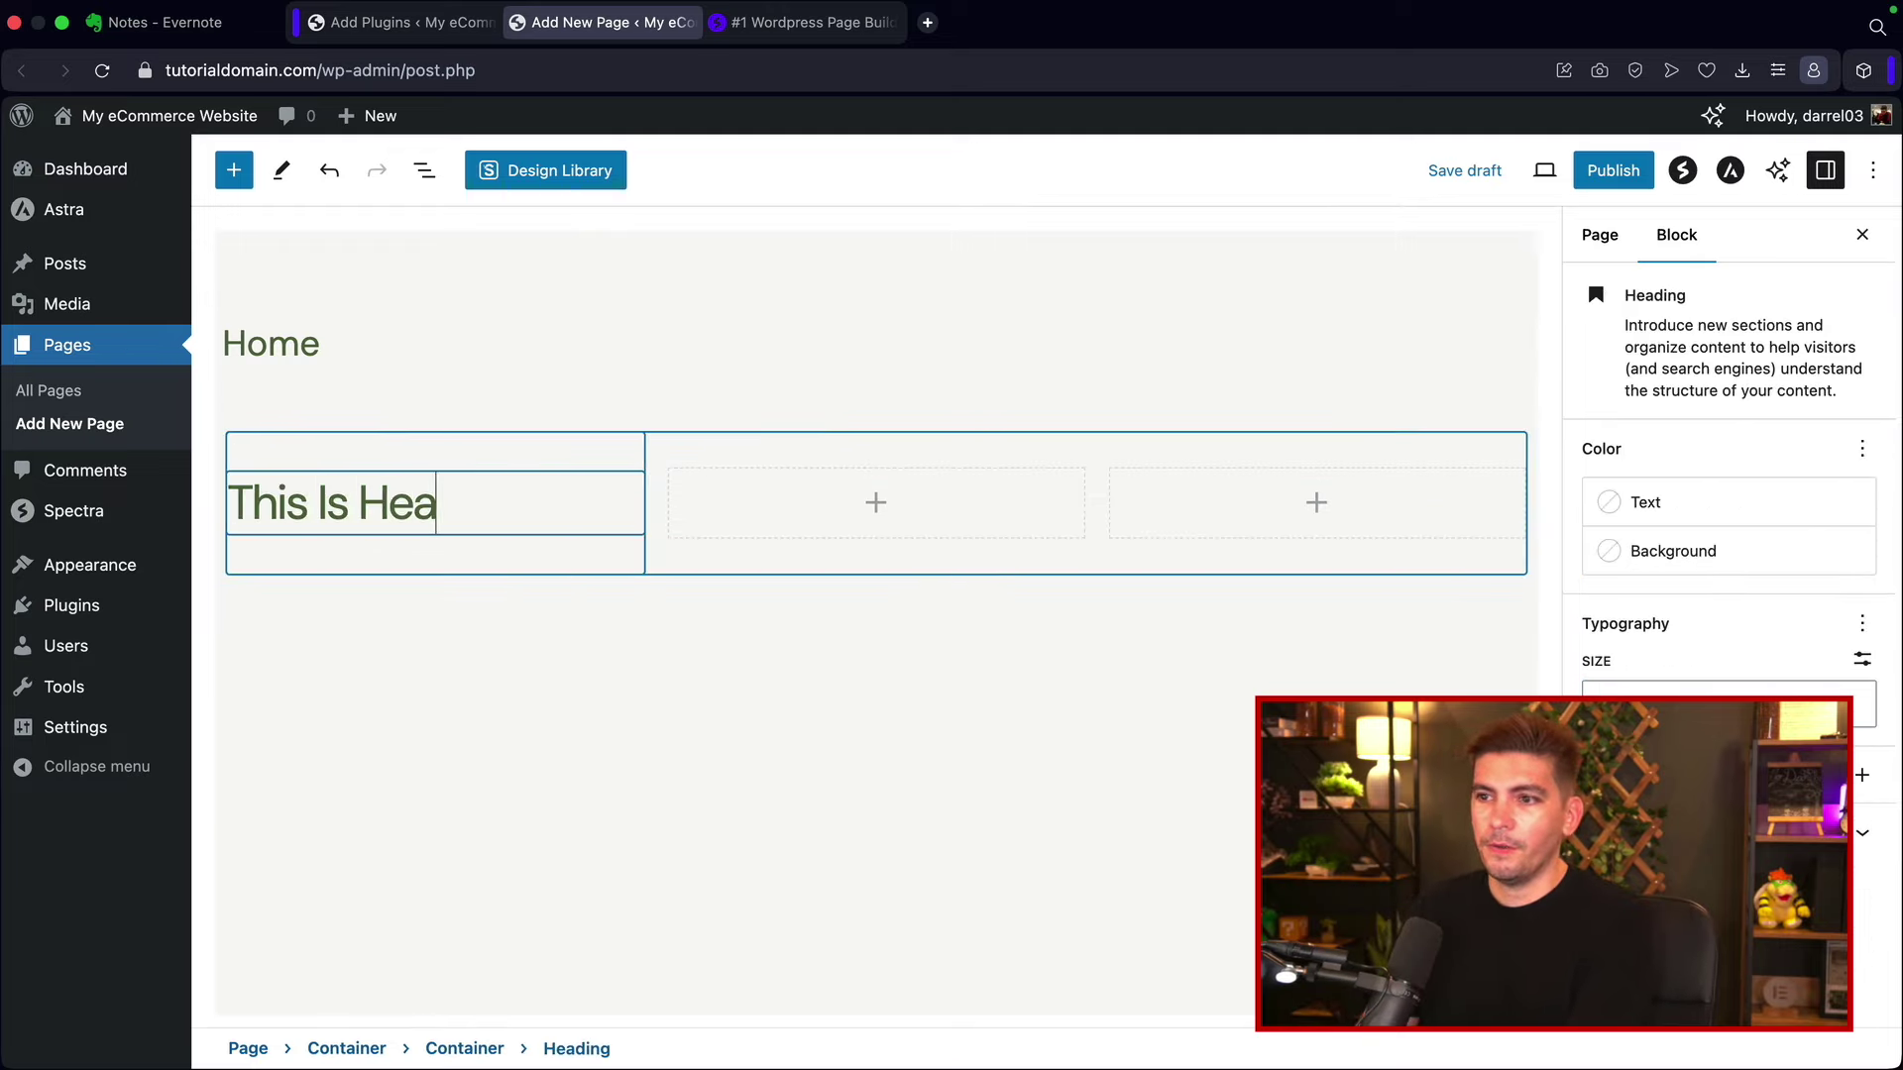
# - Add an Image block under the heading showing the avatar_1 portrait from the media library
pyautogui.click(428, 543)
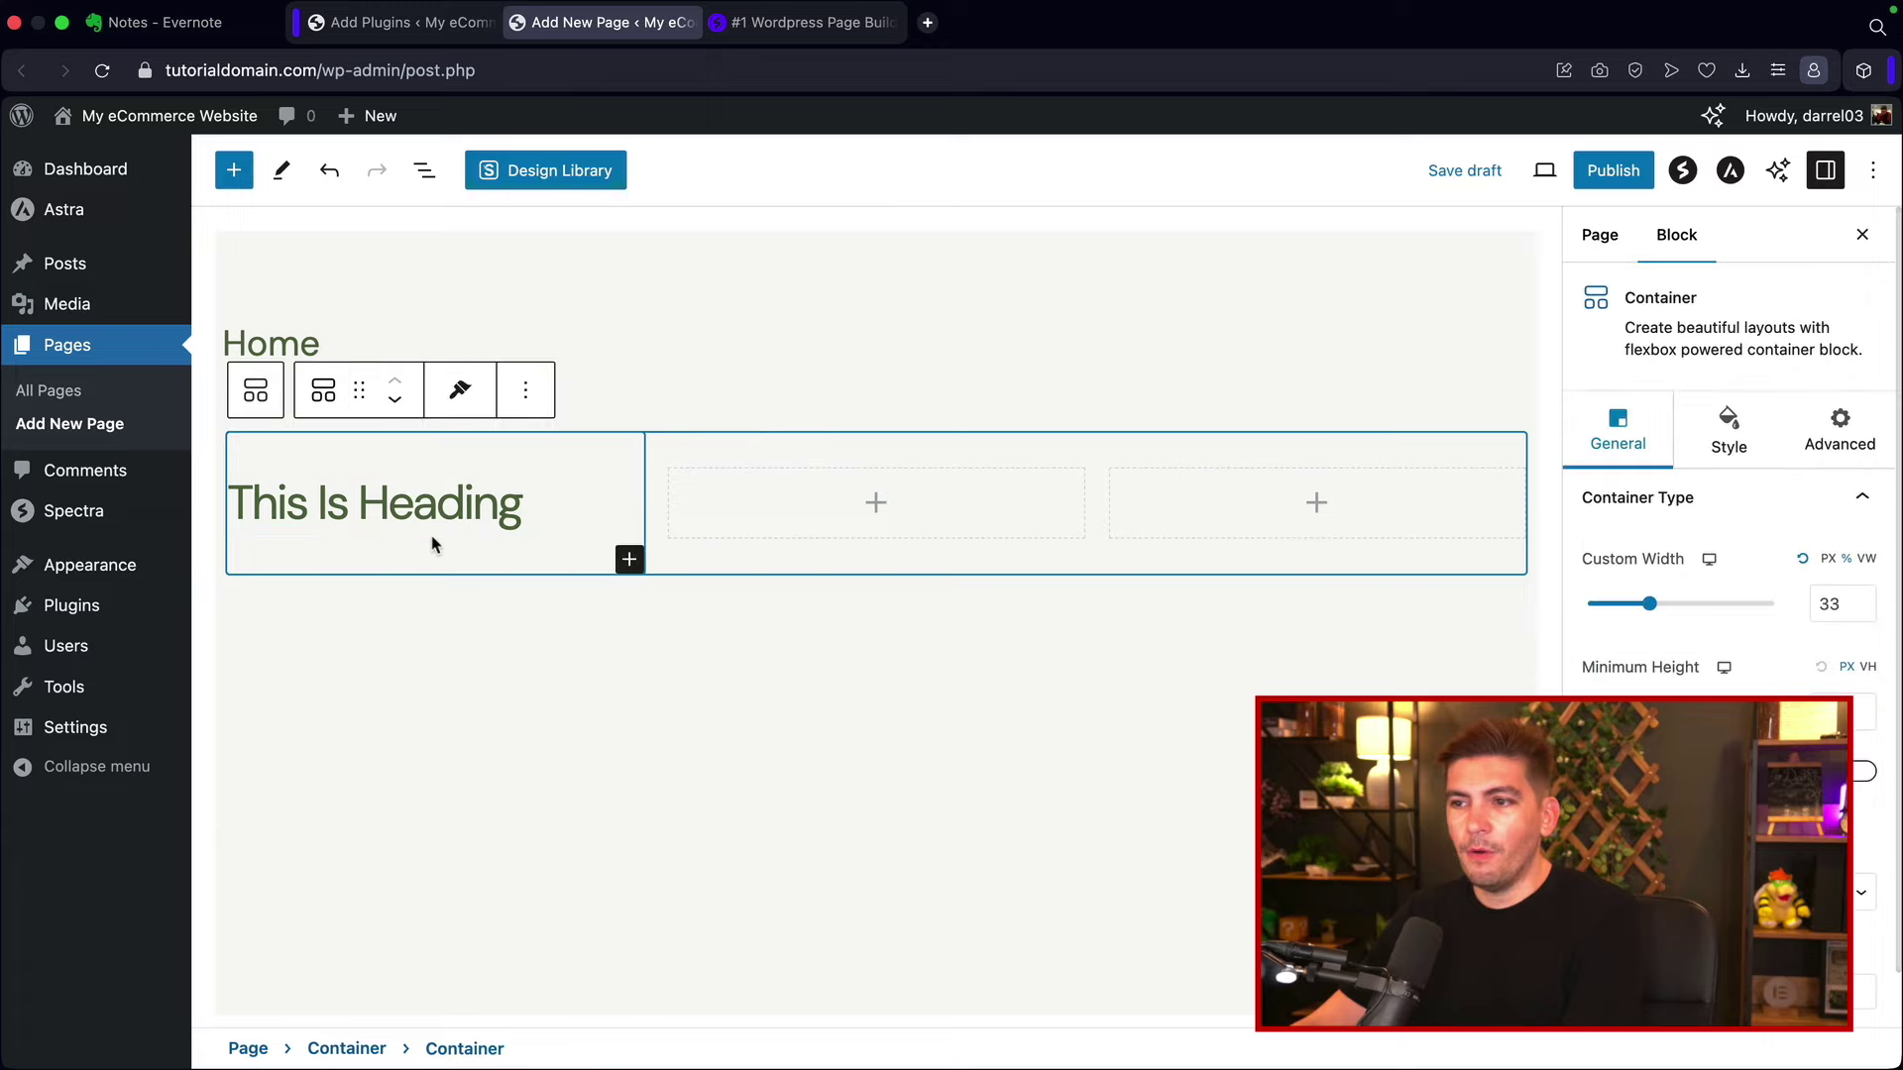
pyautogui.click(630, 563)
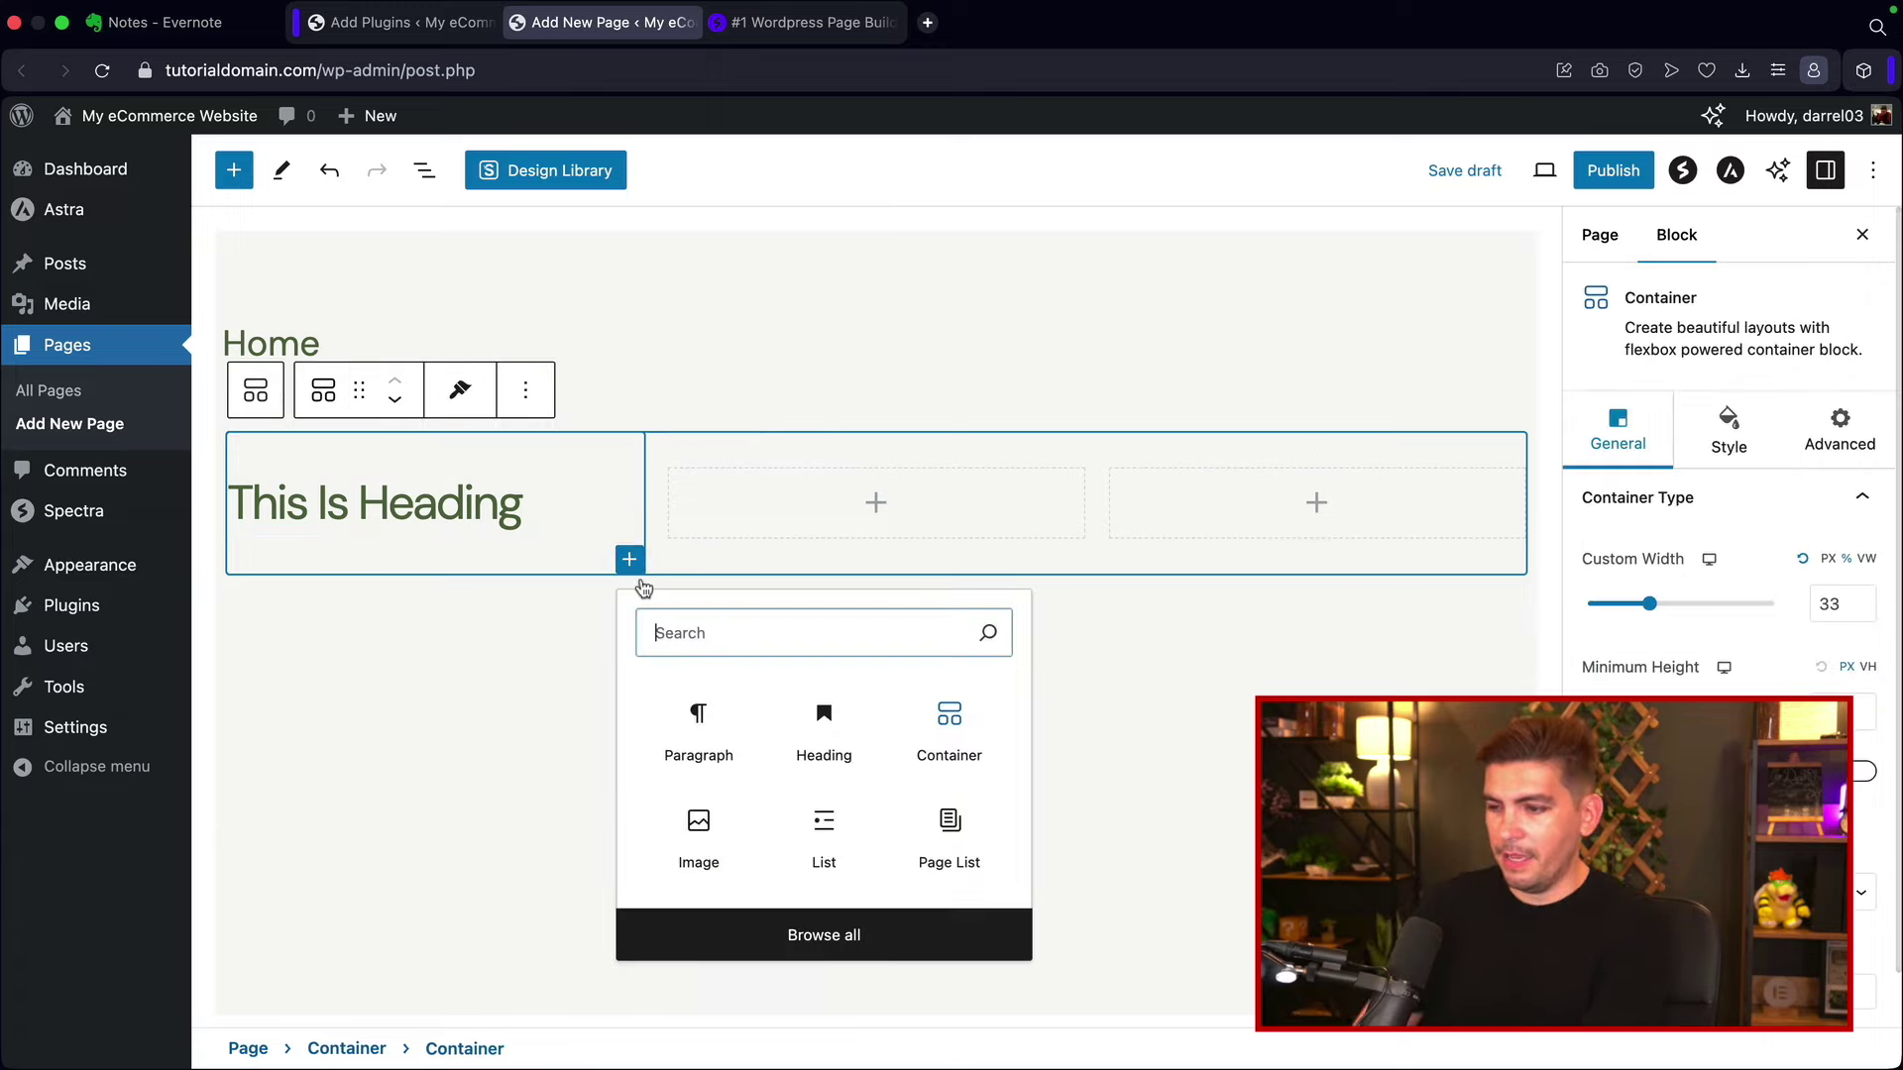
pyautogui.write('image')
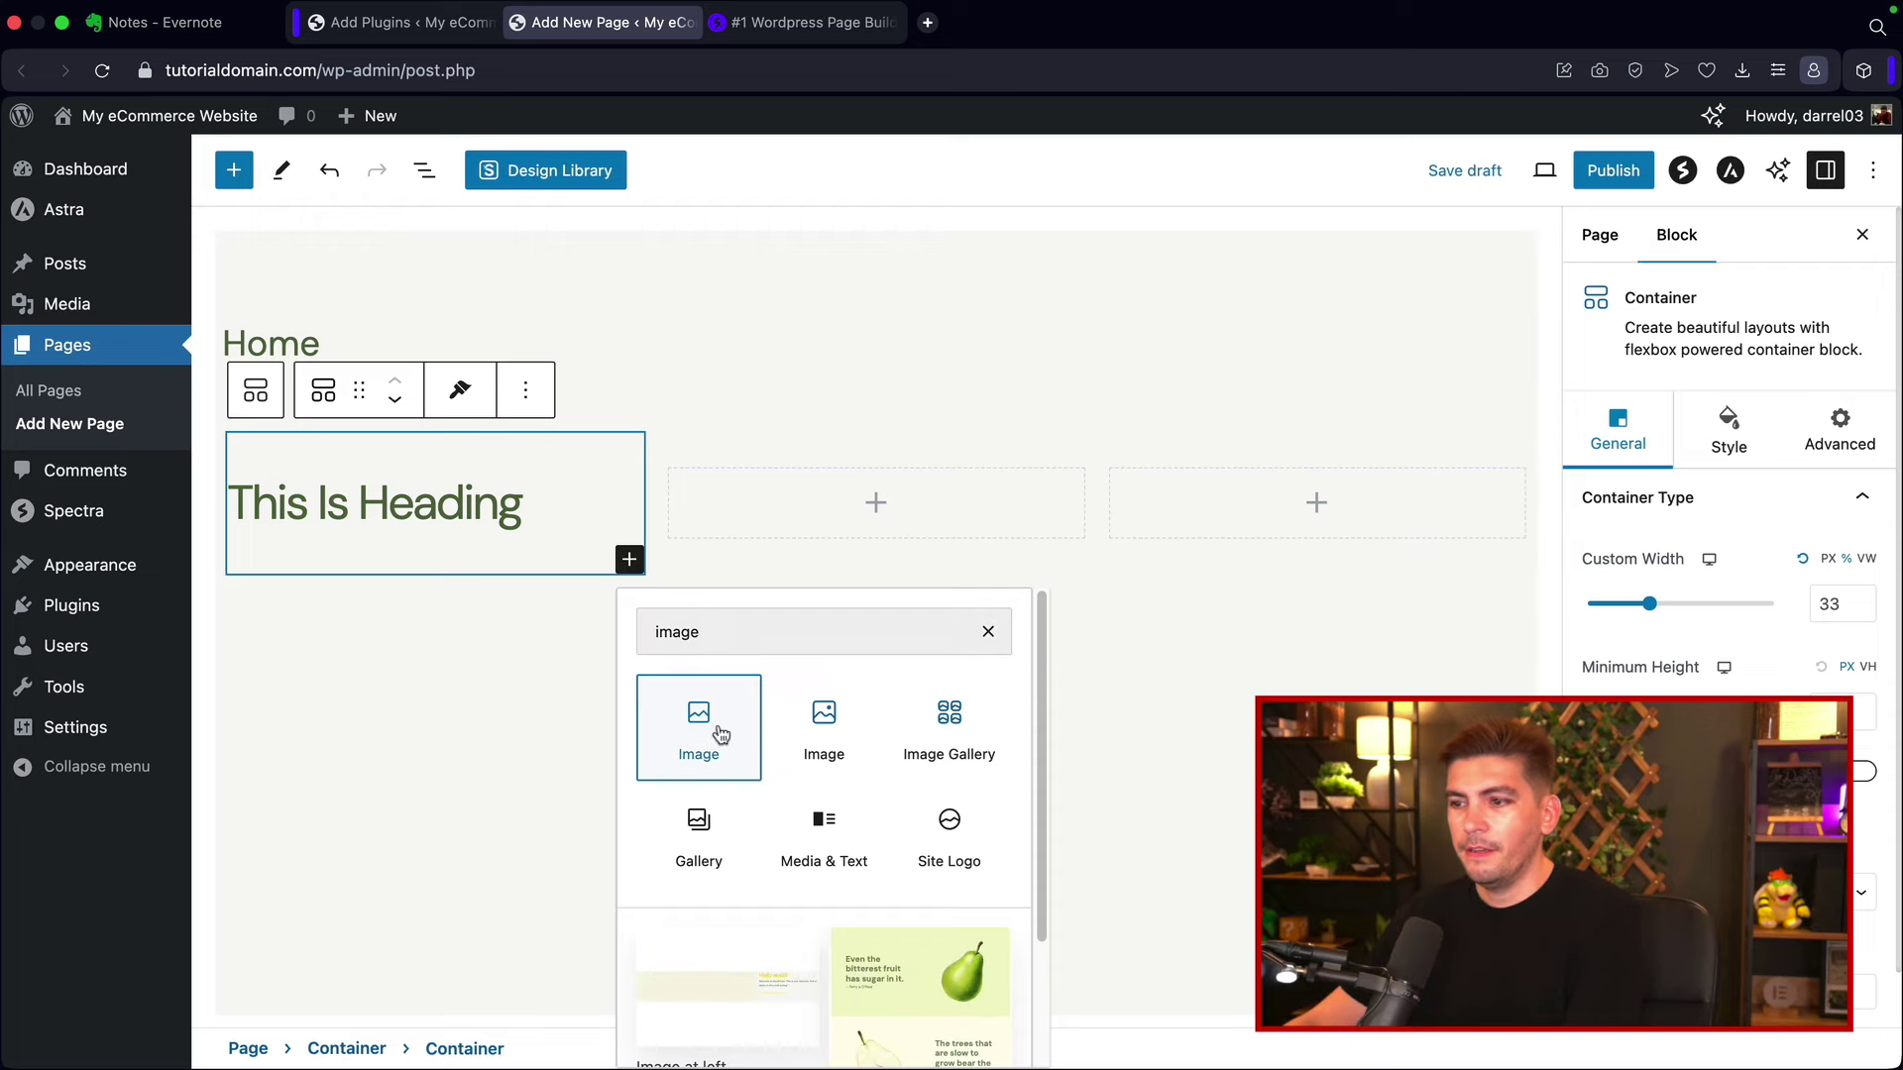
pyautogui.click(721, 734)
pyautogui.click(297, 735)
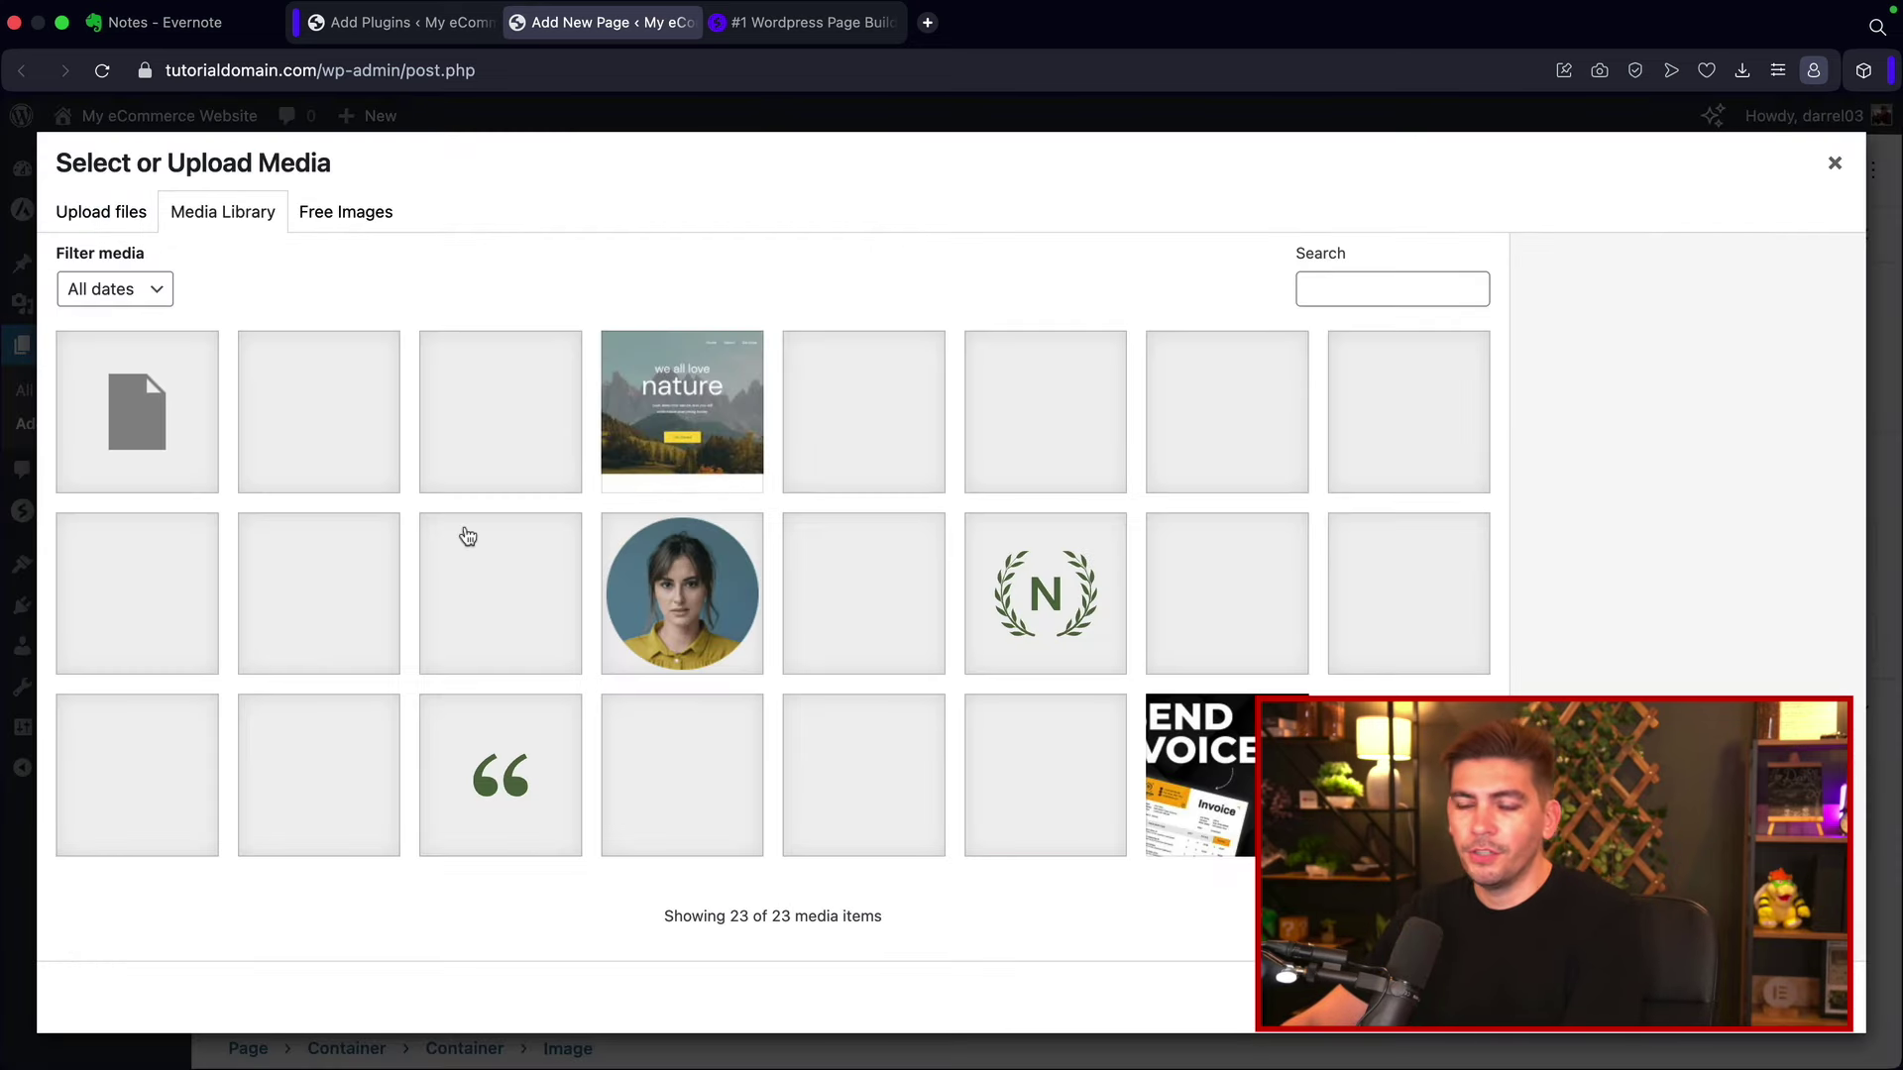
pyautogui.click(1033, 410)
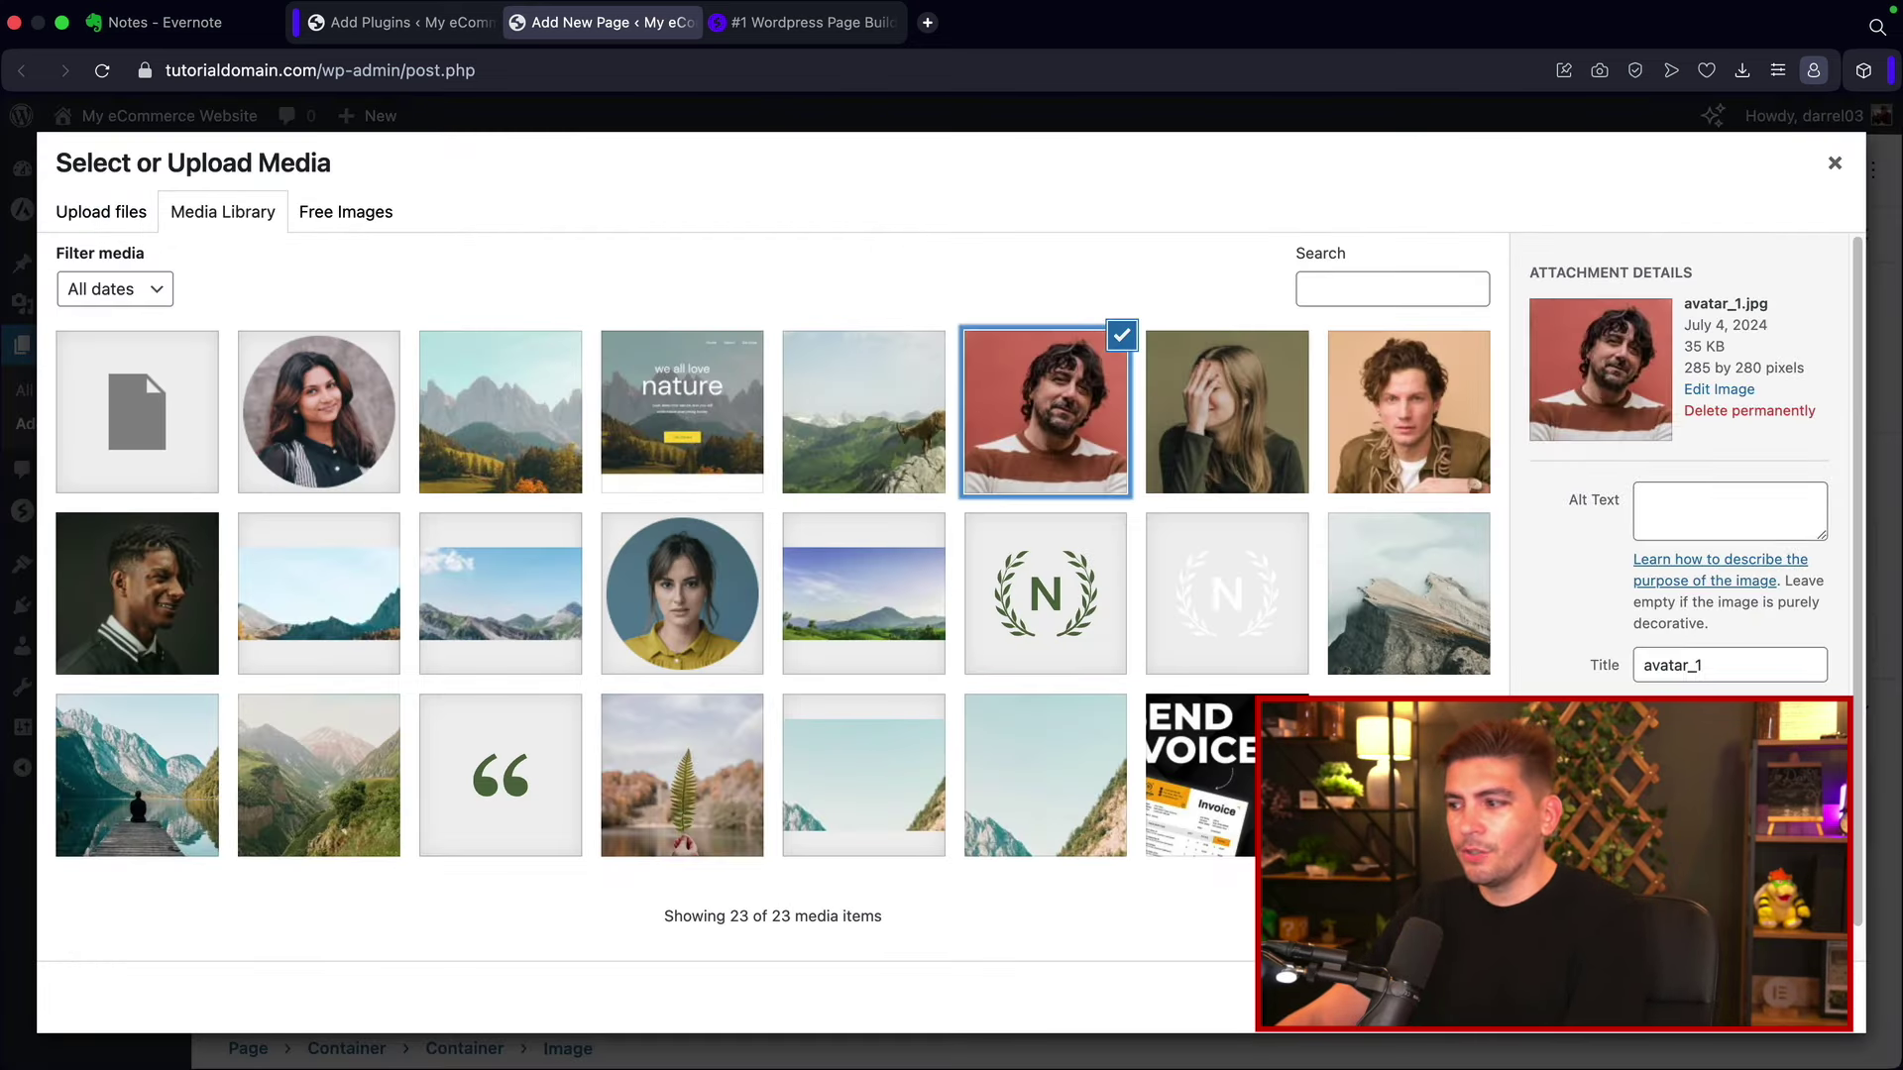
pyautogui.click(1794, 996)
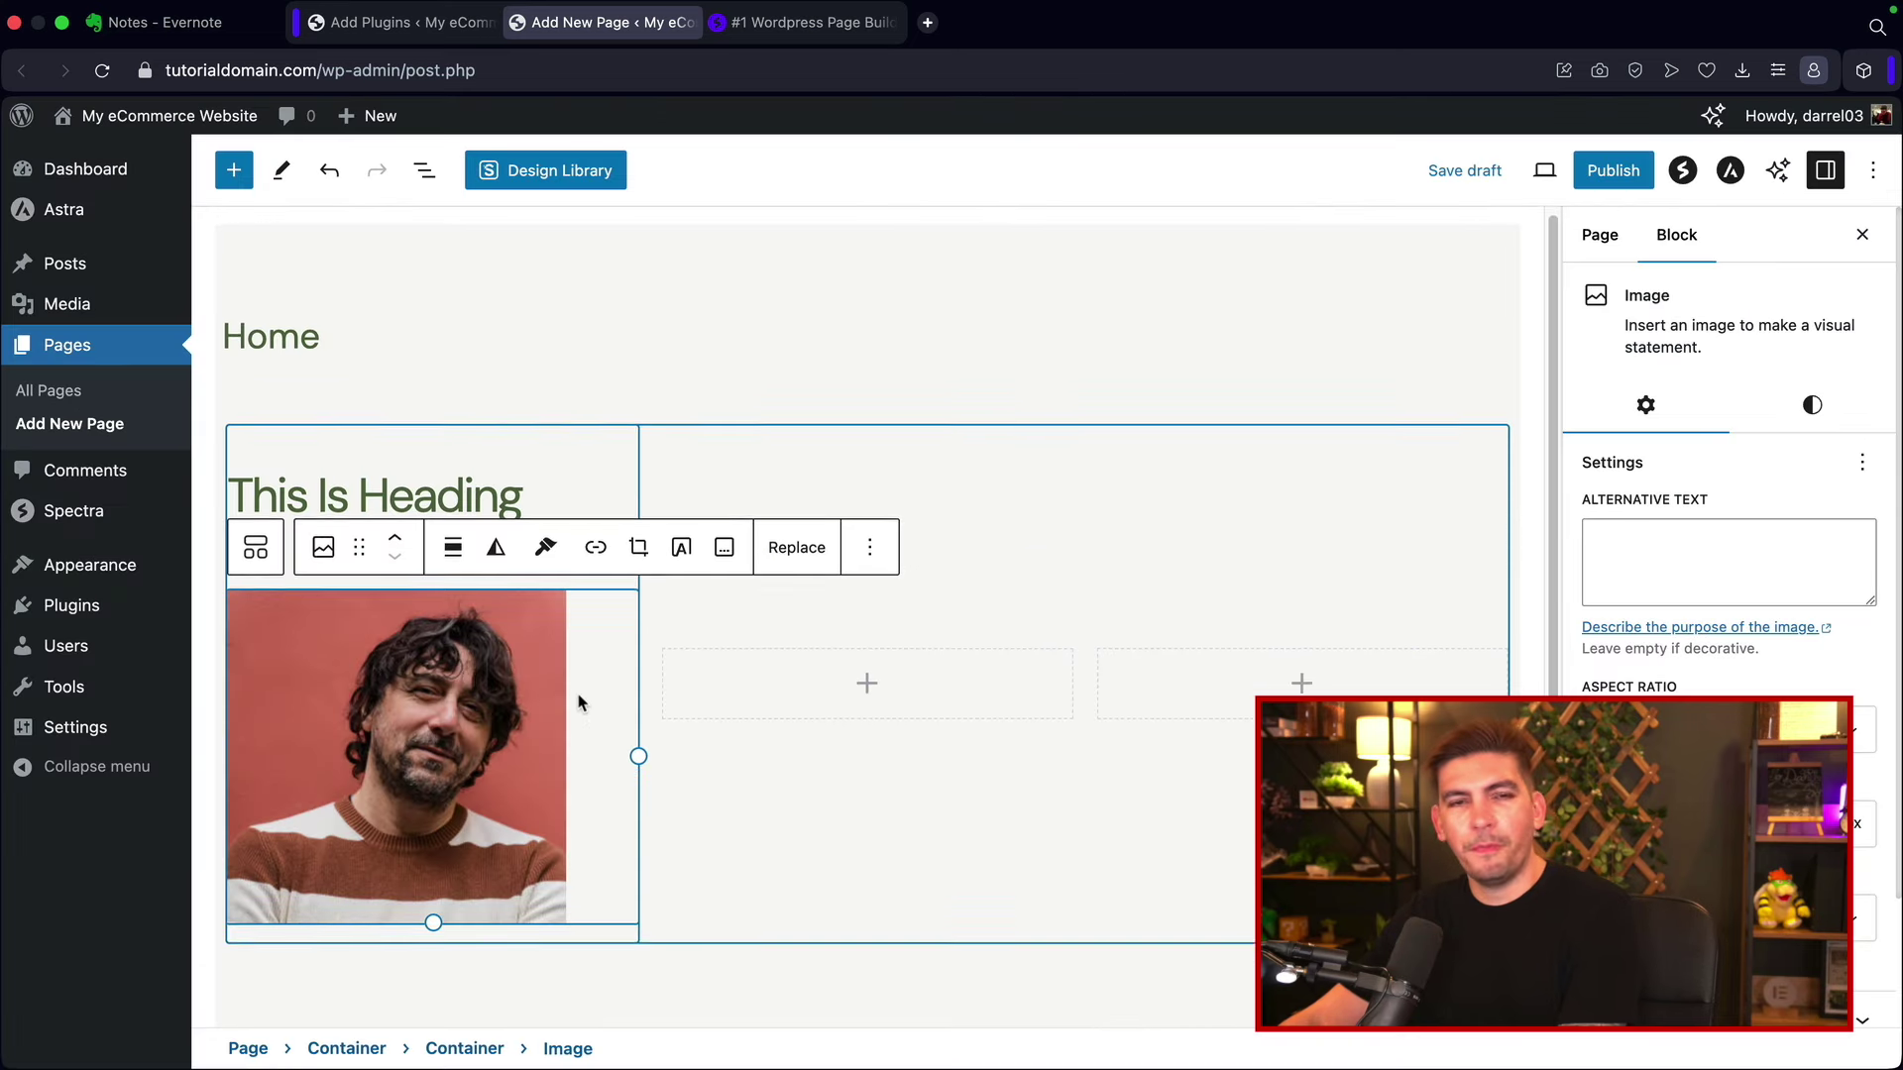
pyautogui.scroll(-3, 574, 701)
pyautogui.click(561, 818)
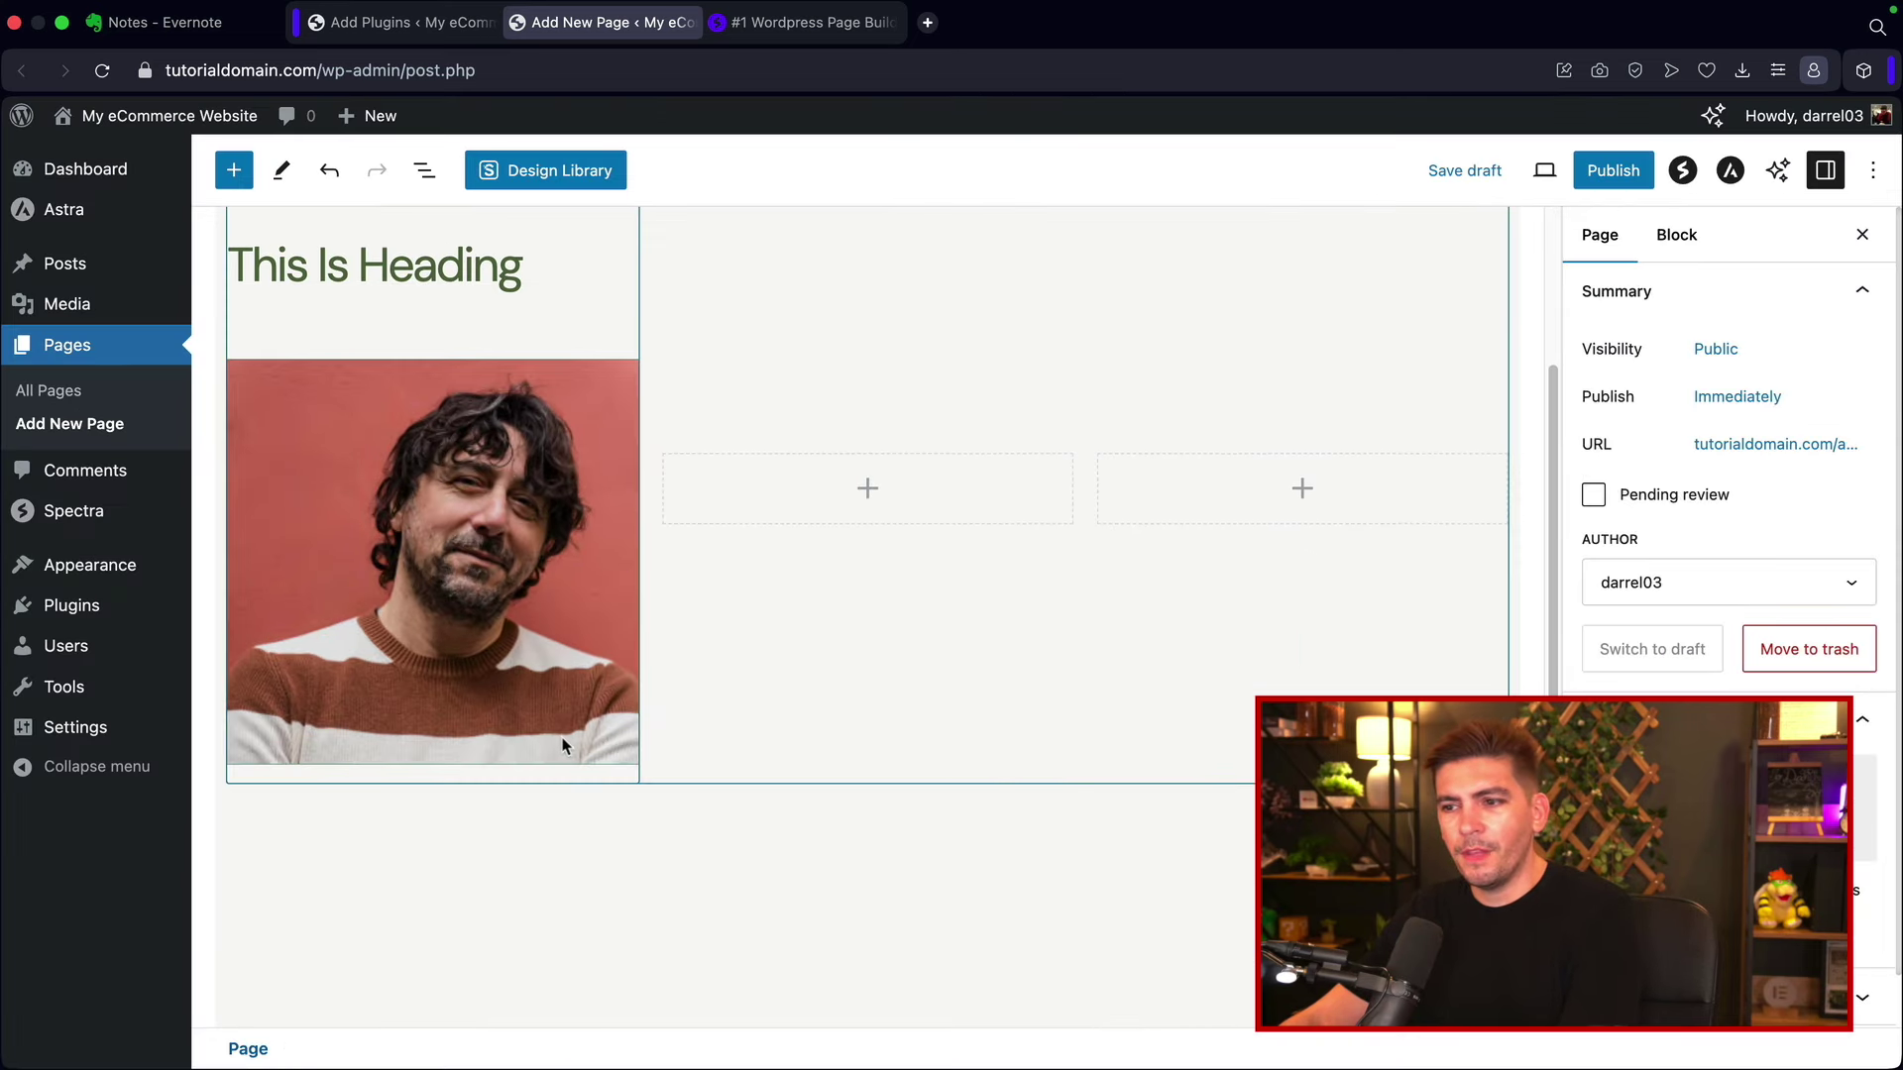
pyautogui.click(560, 735)
pyautogui.click(620, 838)
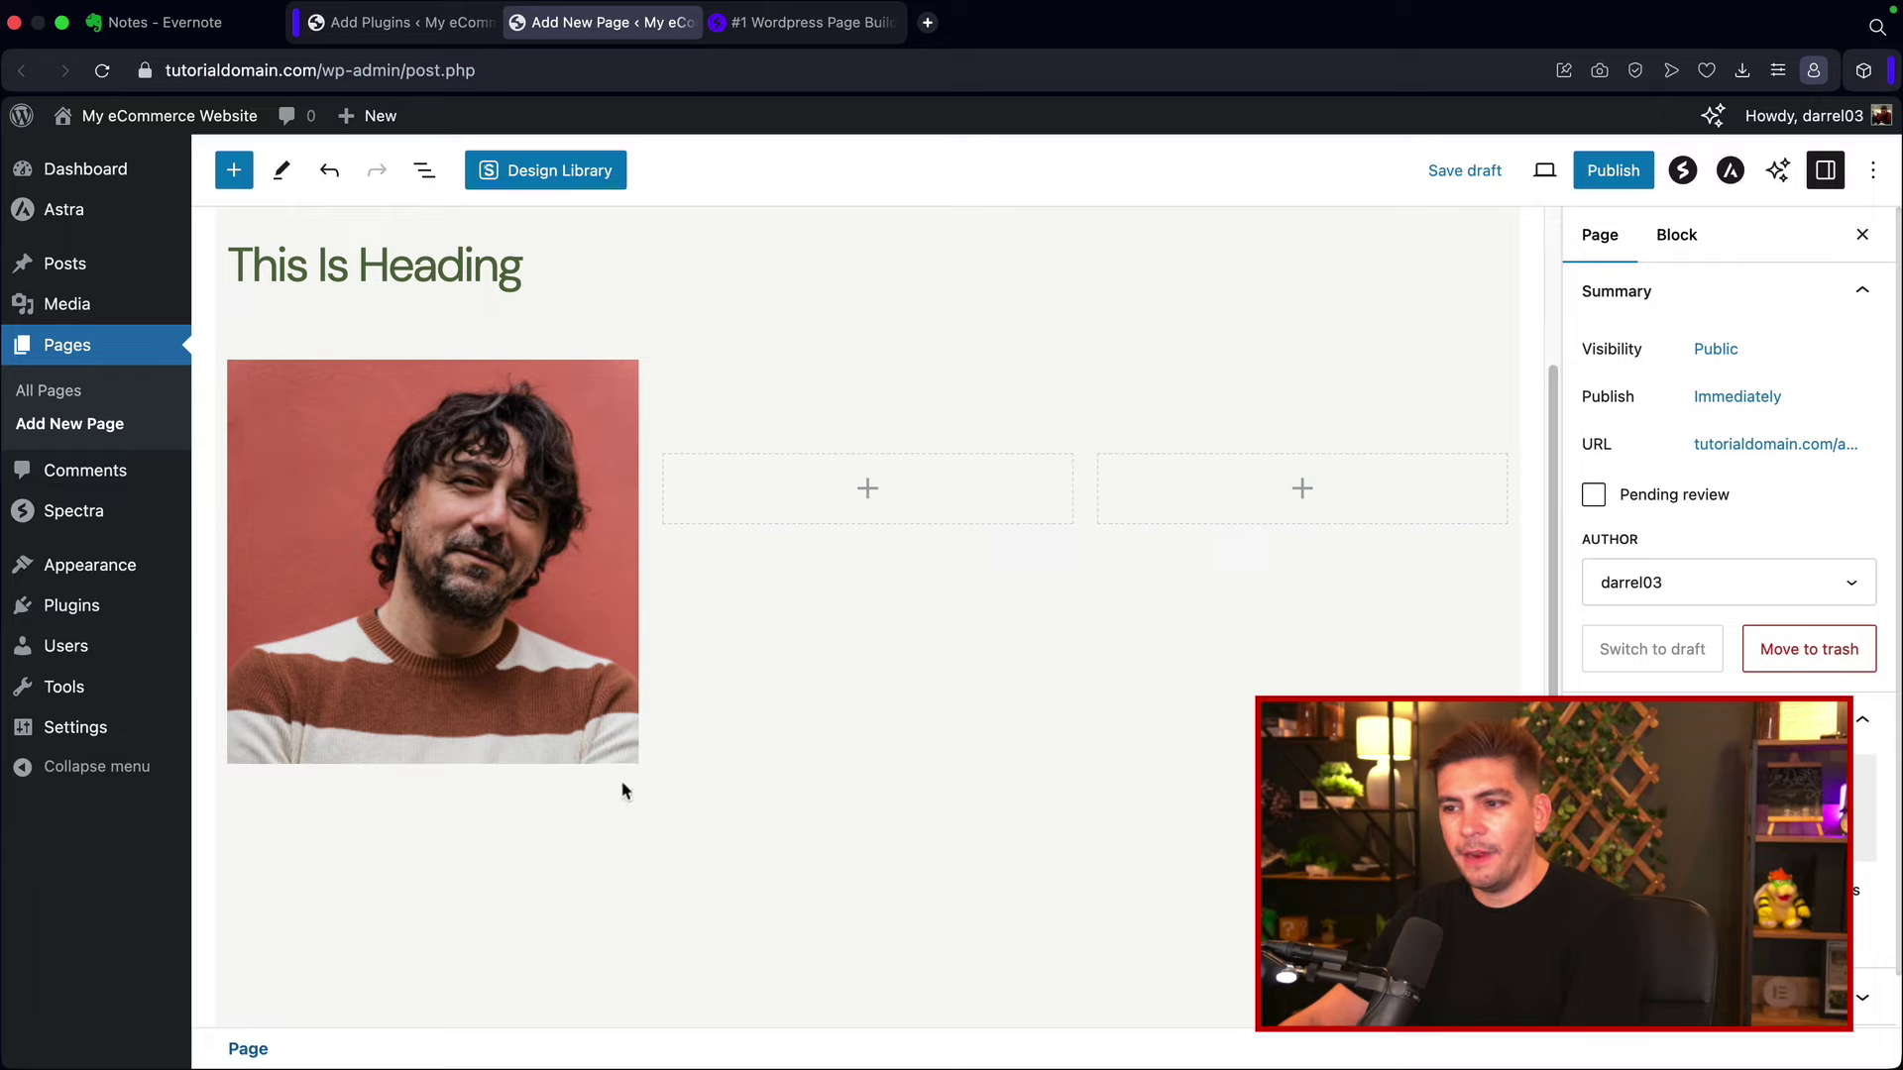
pyautogui.scroll(2, 609, 783)
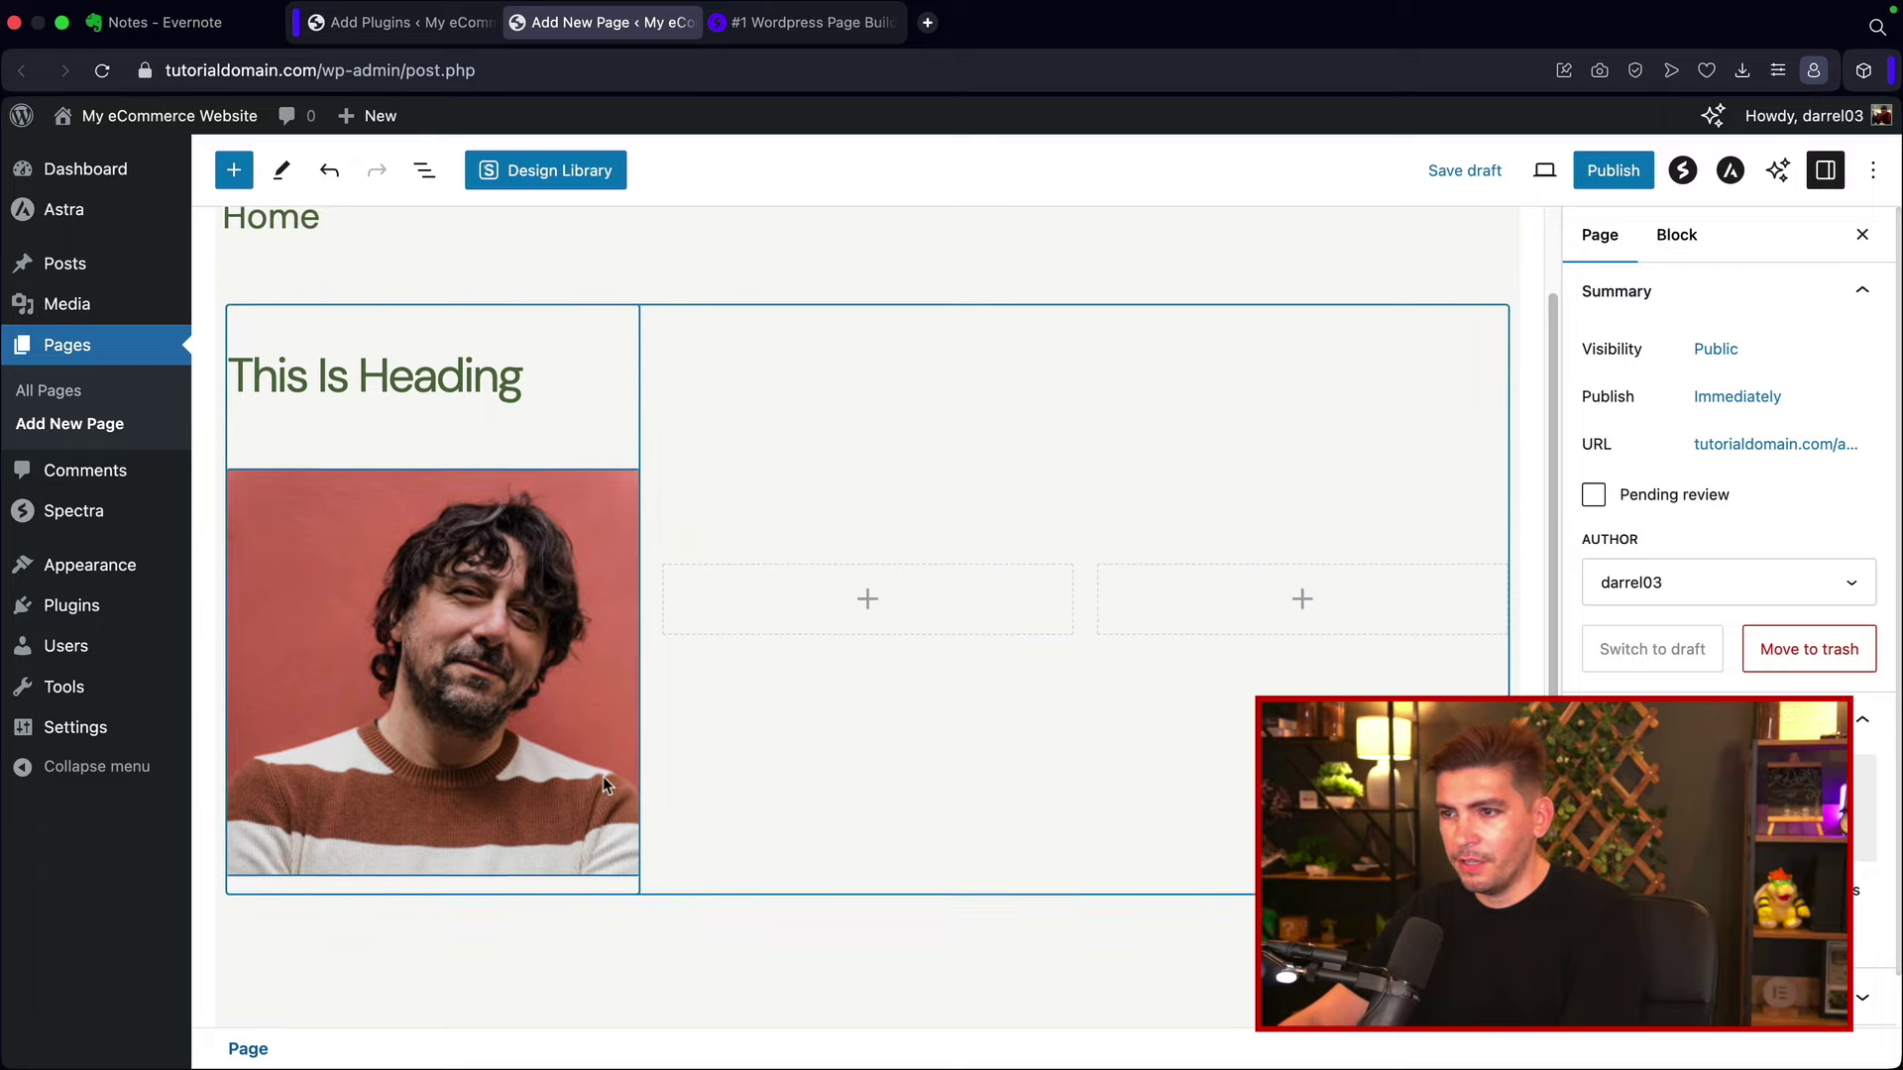
# - Add a Buttons block labelled 'Buy Now' beneath the portrait photo
pyautogui.click(607, 893)
pyautogui.click(625, 889)
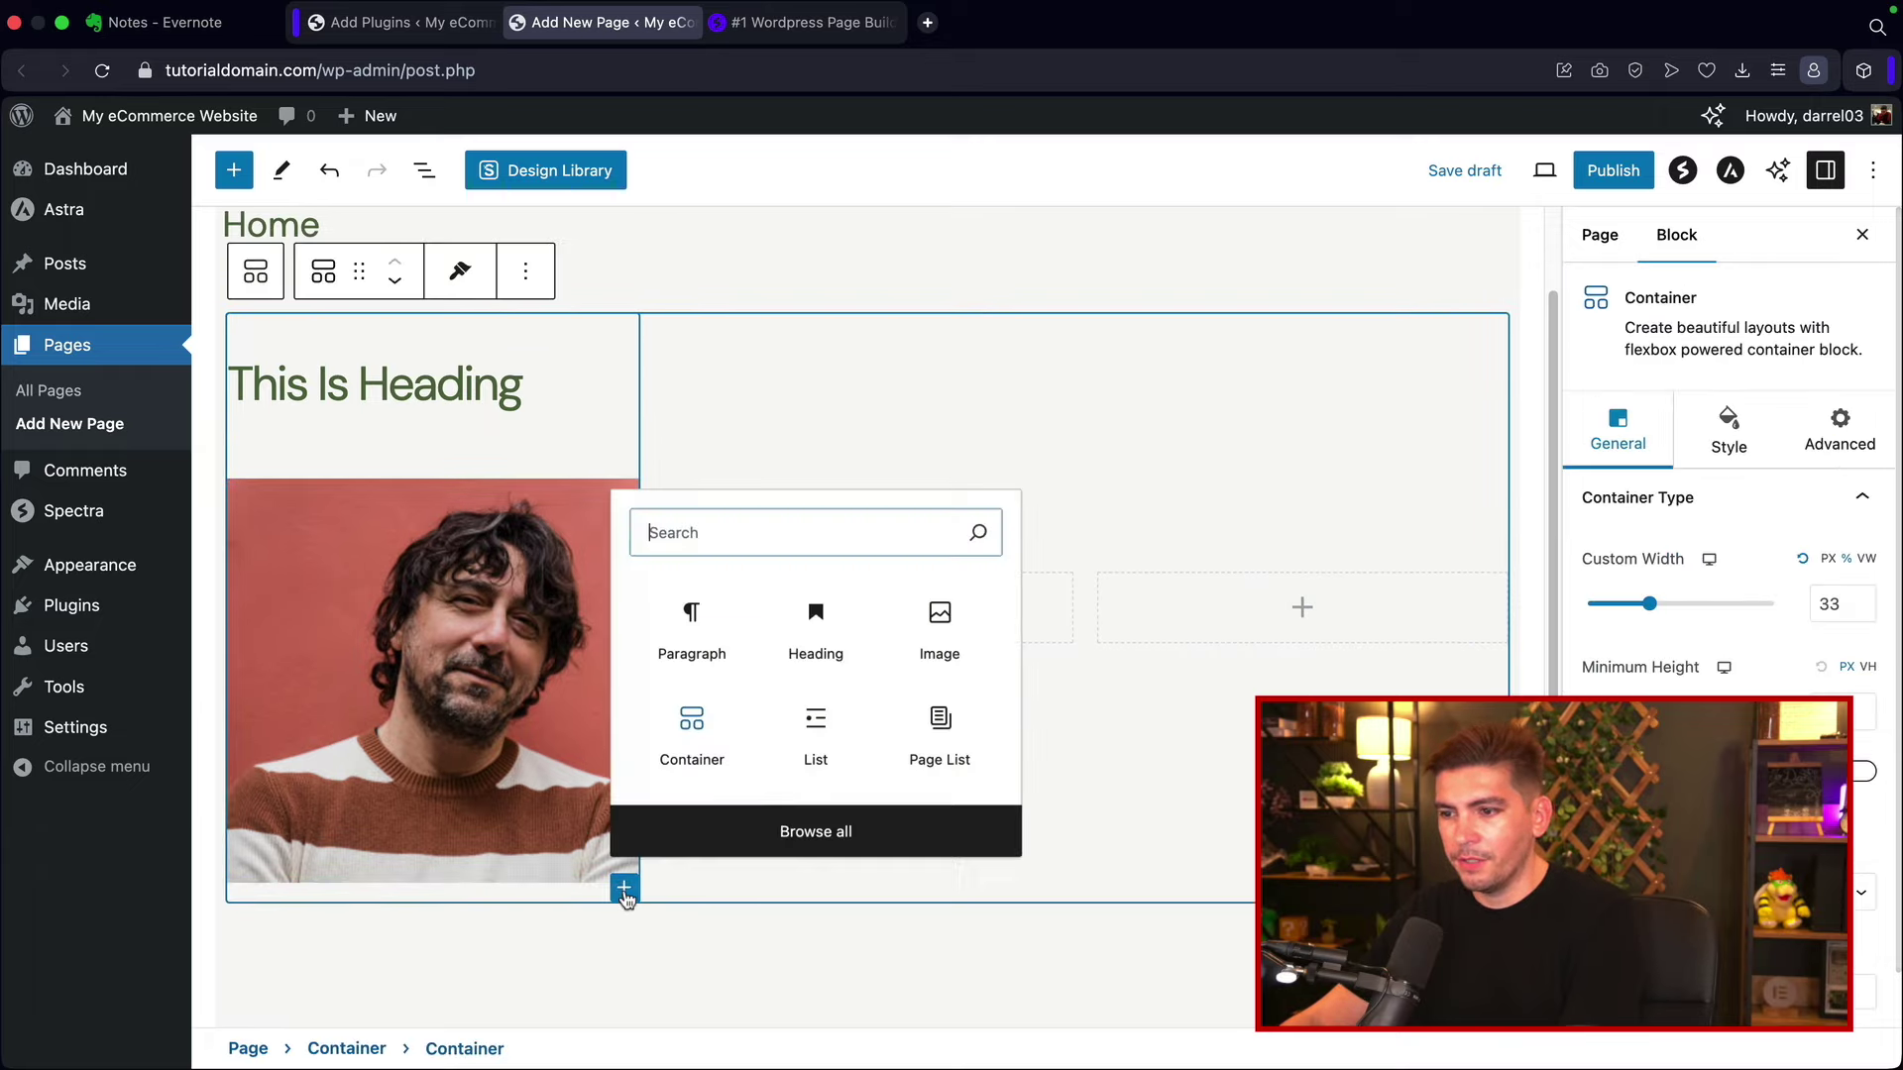
pyautogui.write('button')
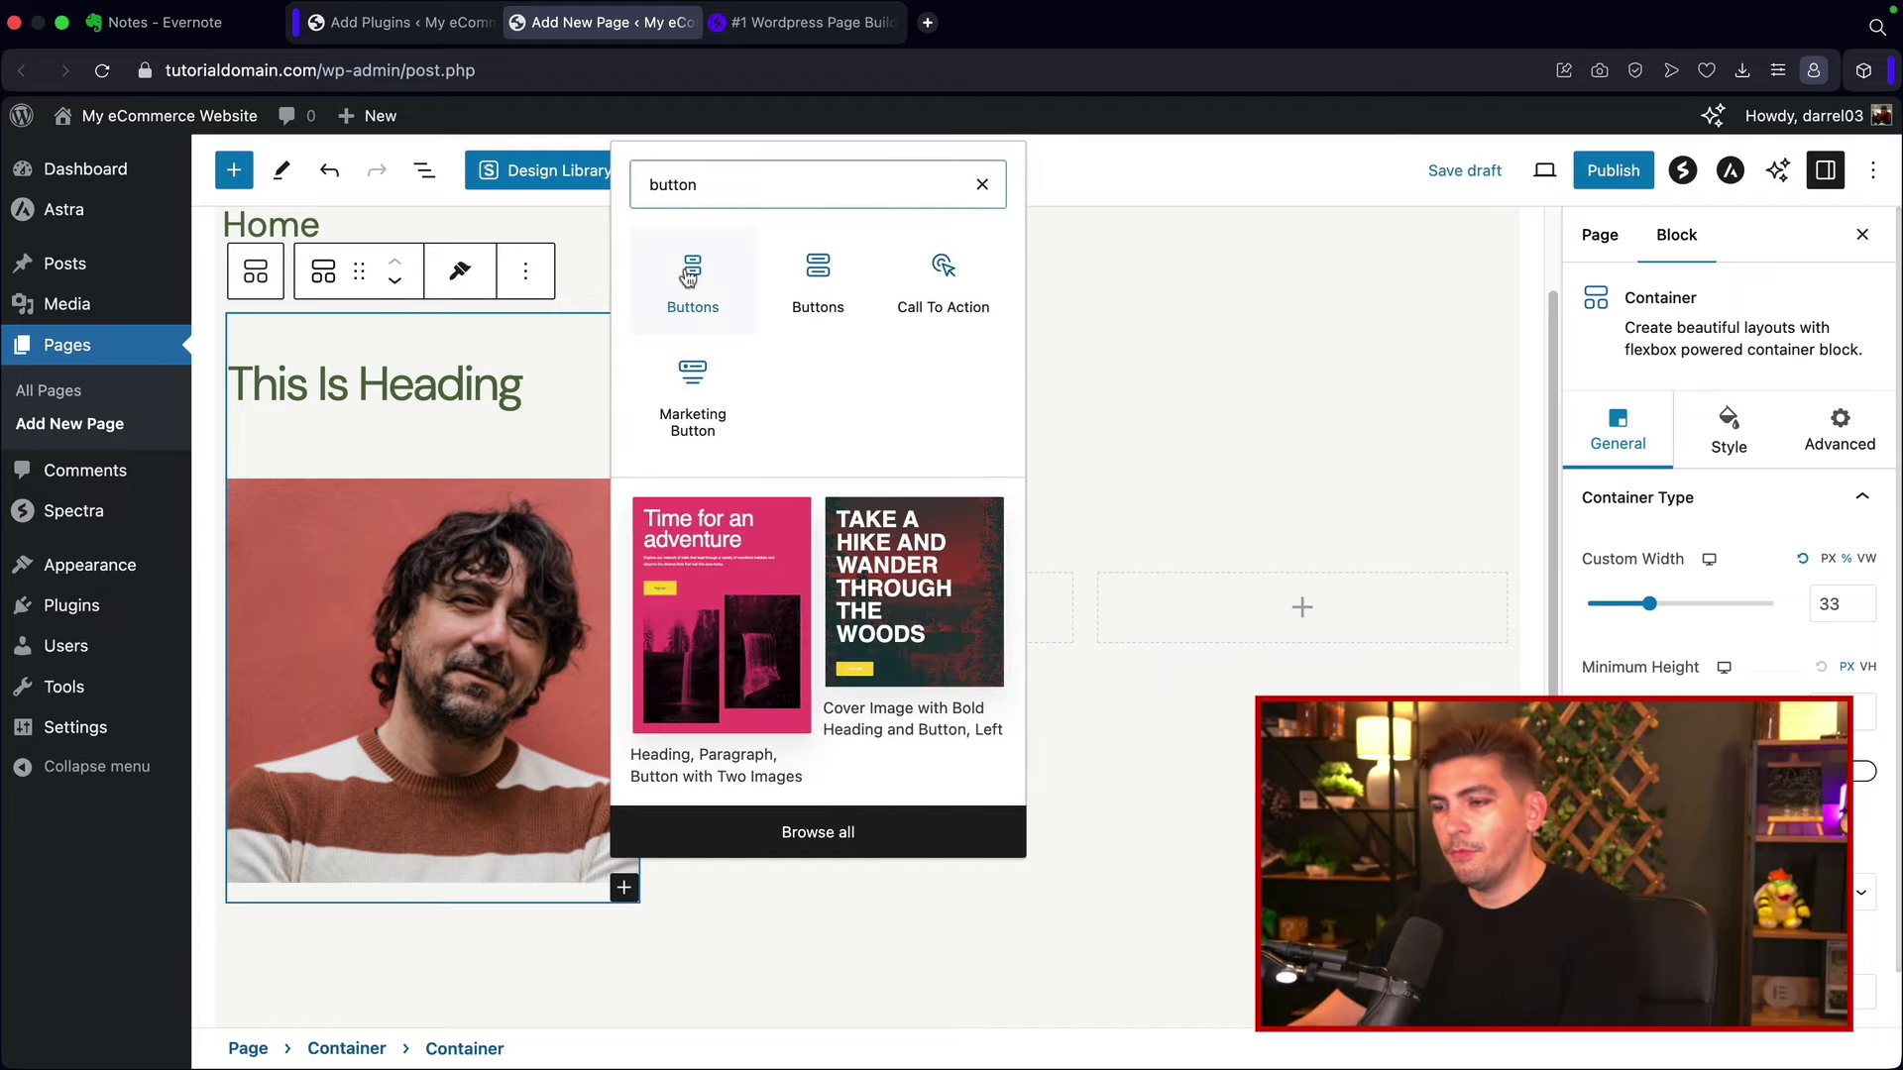
pyautogui.click(693, 282)
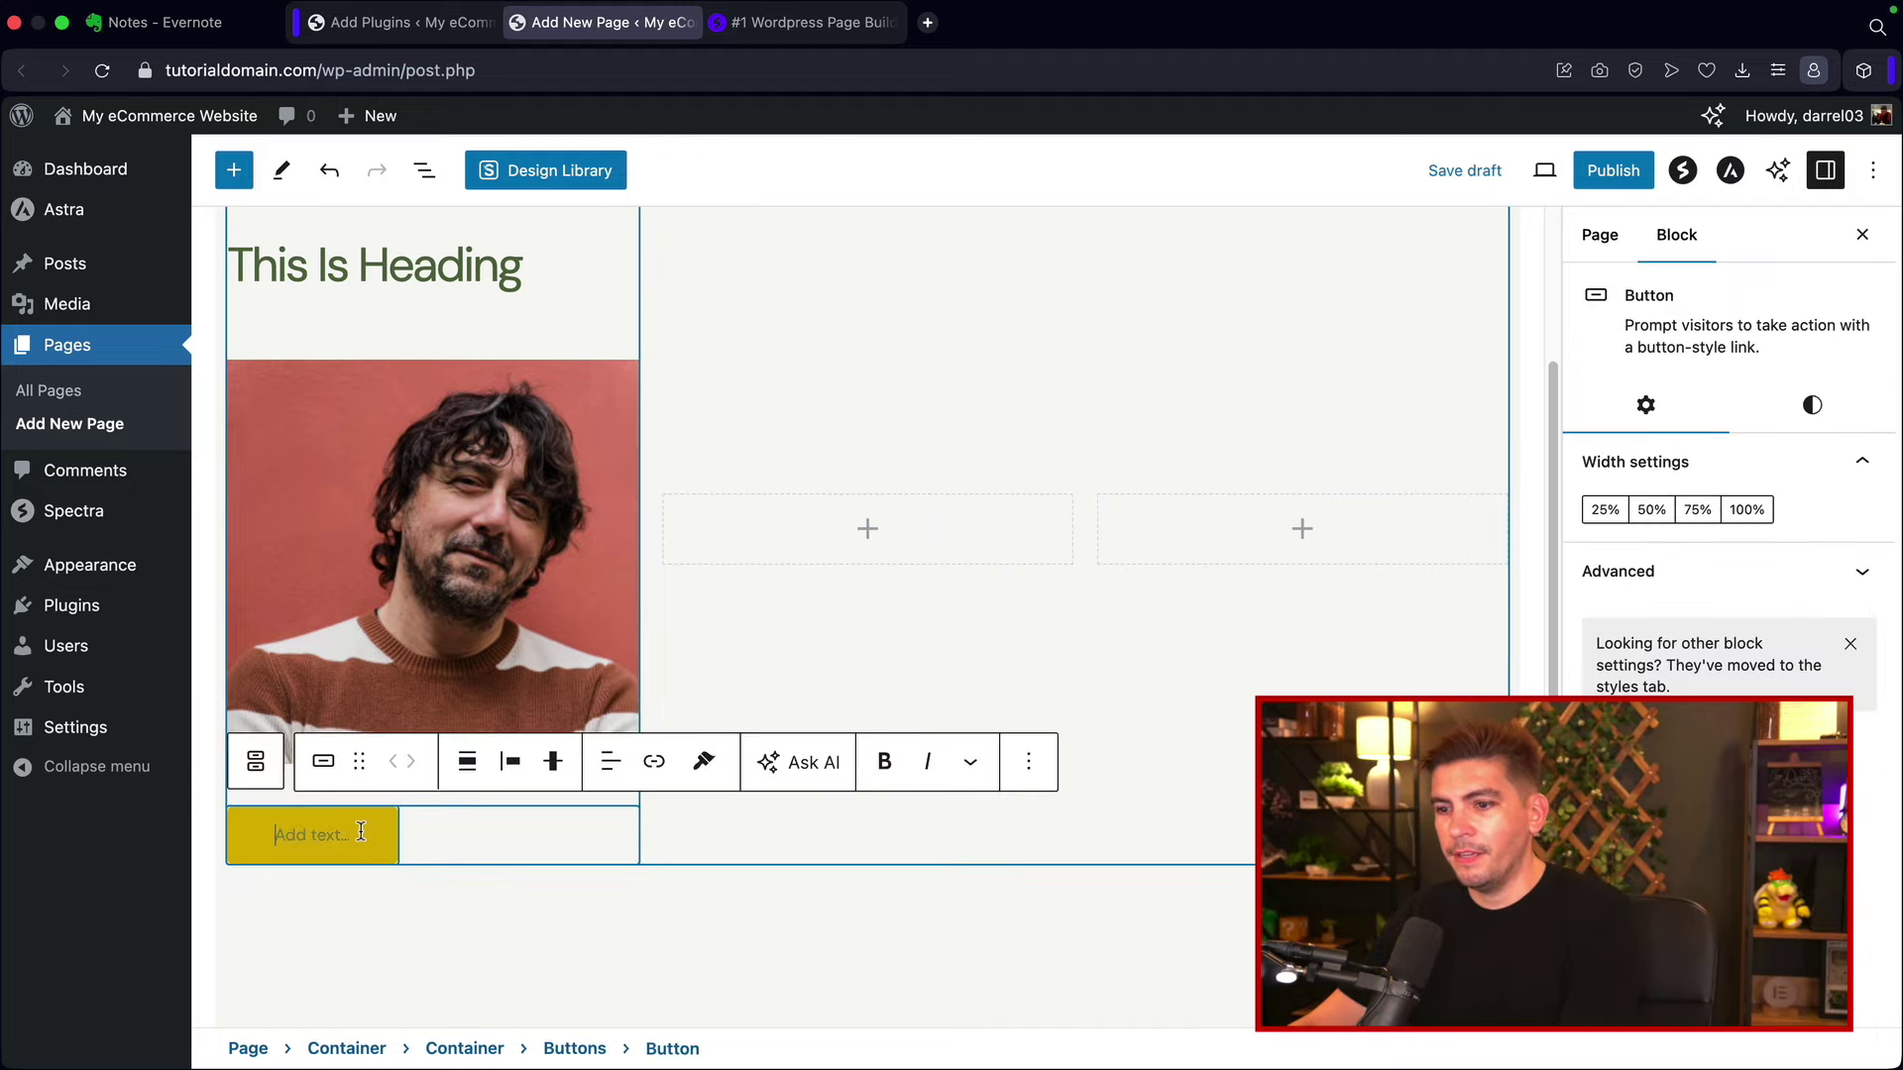
pyautogui.write('Buy Now')
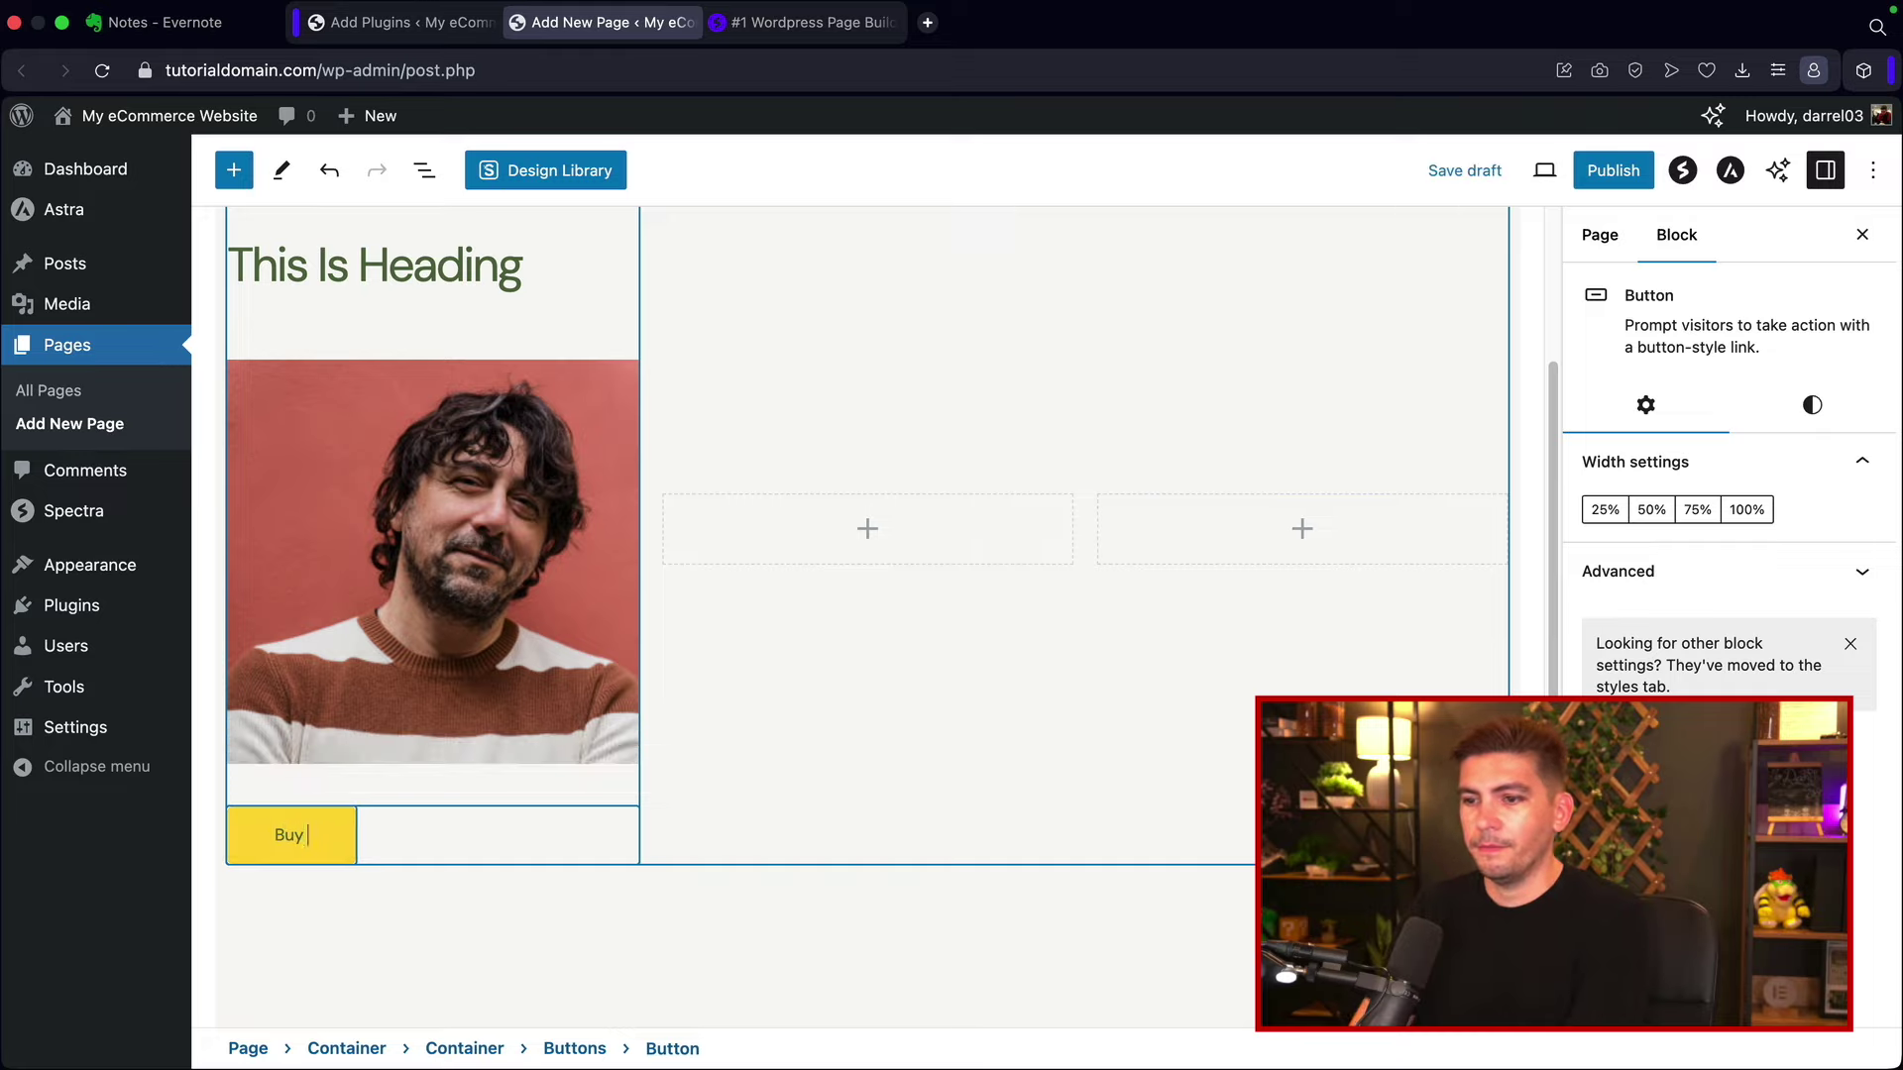
pyautogui.click(908, 671)
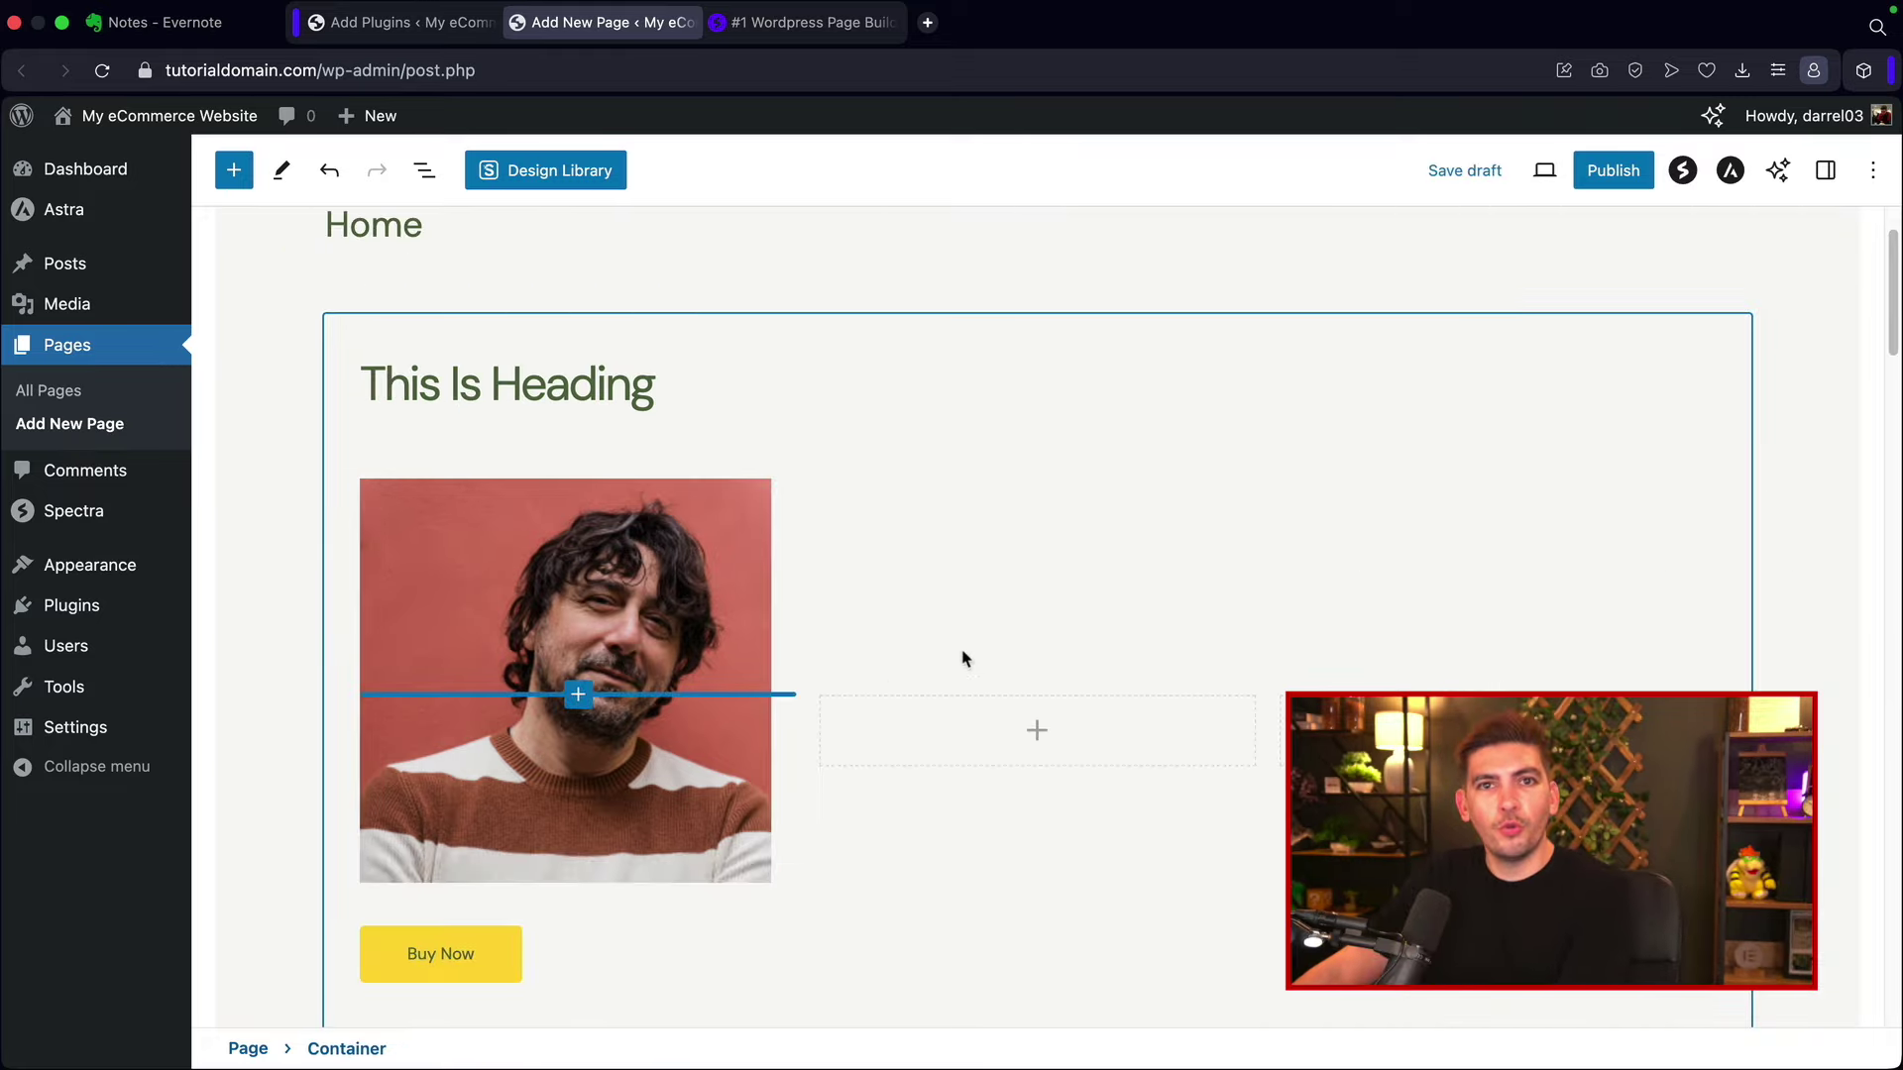
# - Insert the Achieve Your Goals pattern from the Spectra Design Library
pyautogui.click(581, 175)
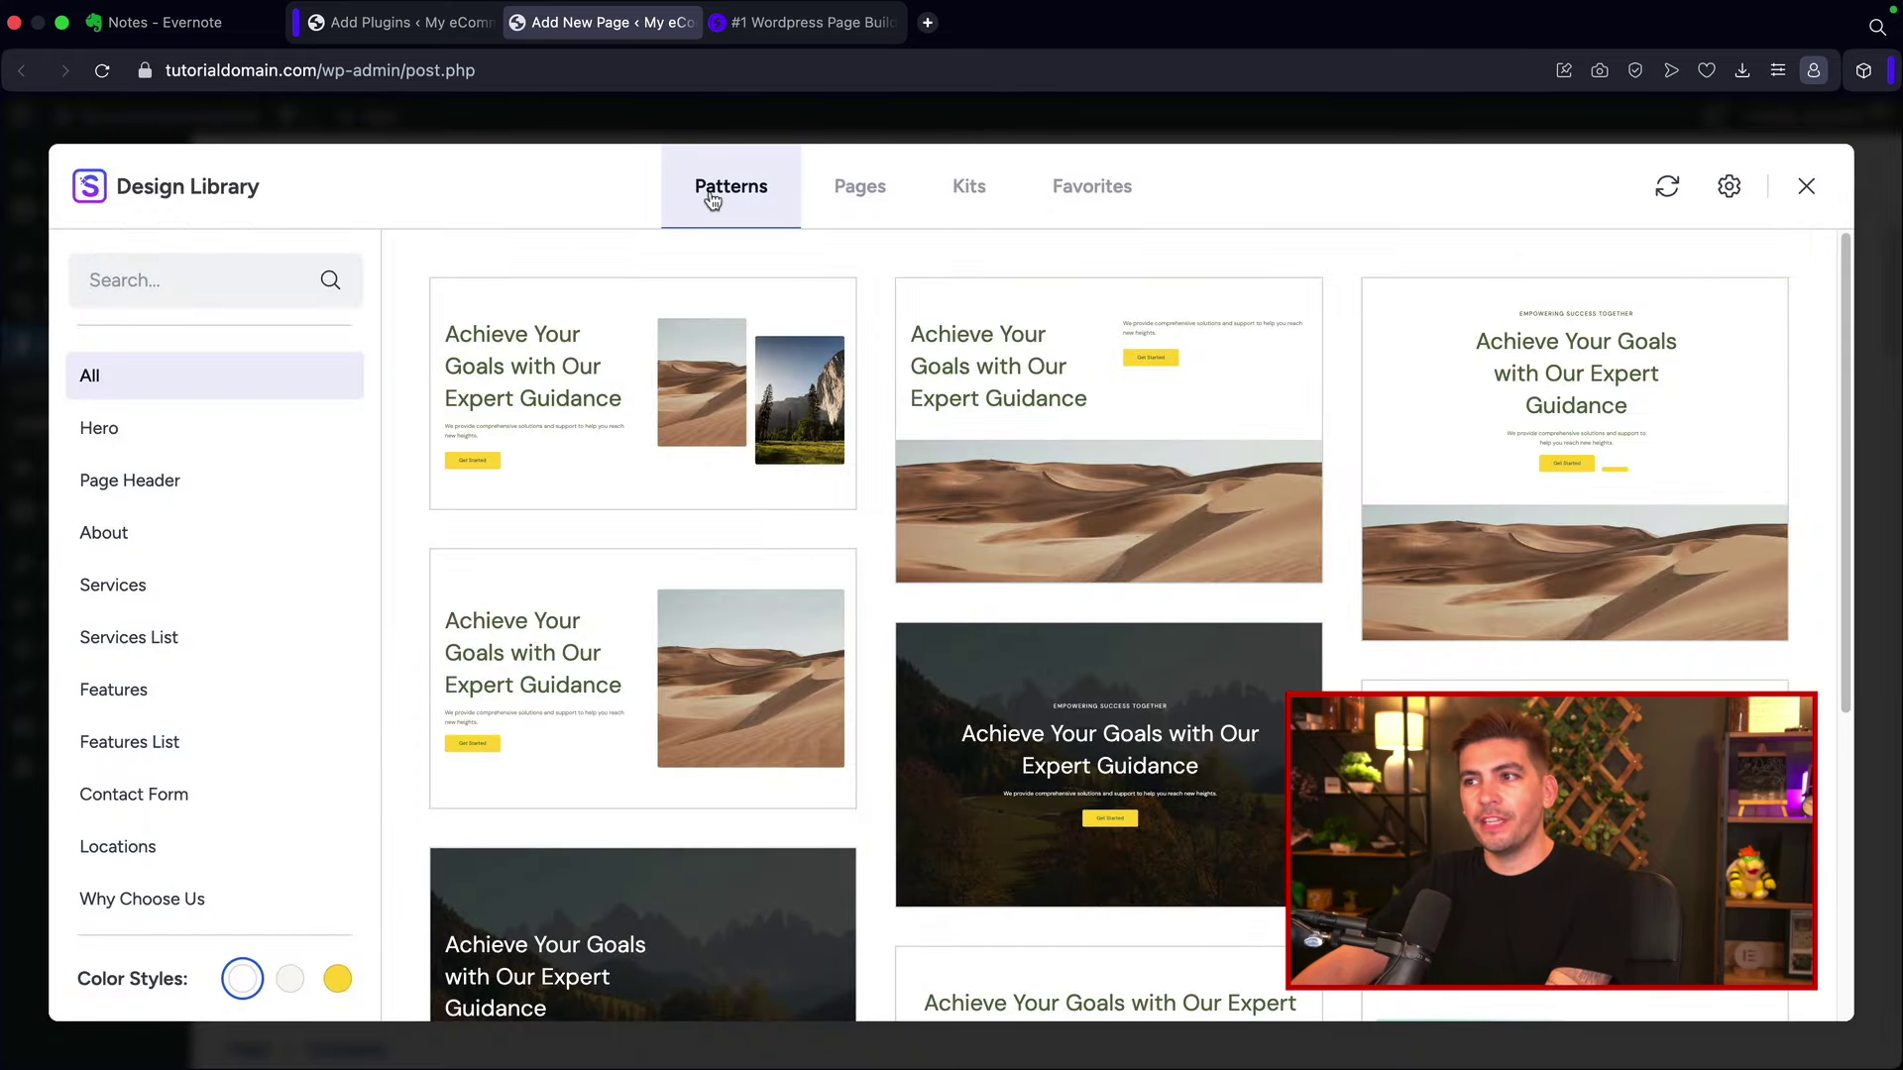
pyautogui.click(849, 201)
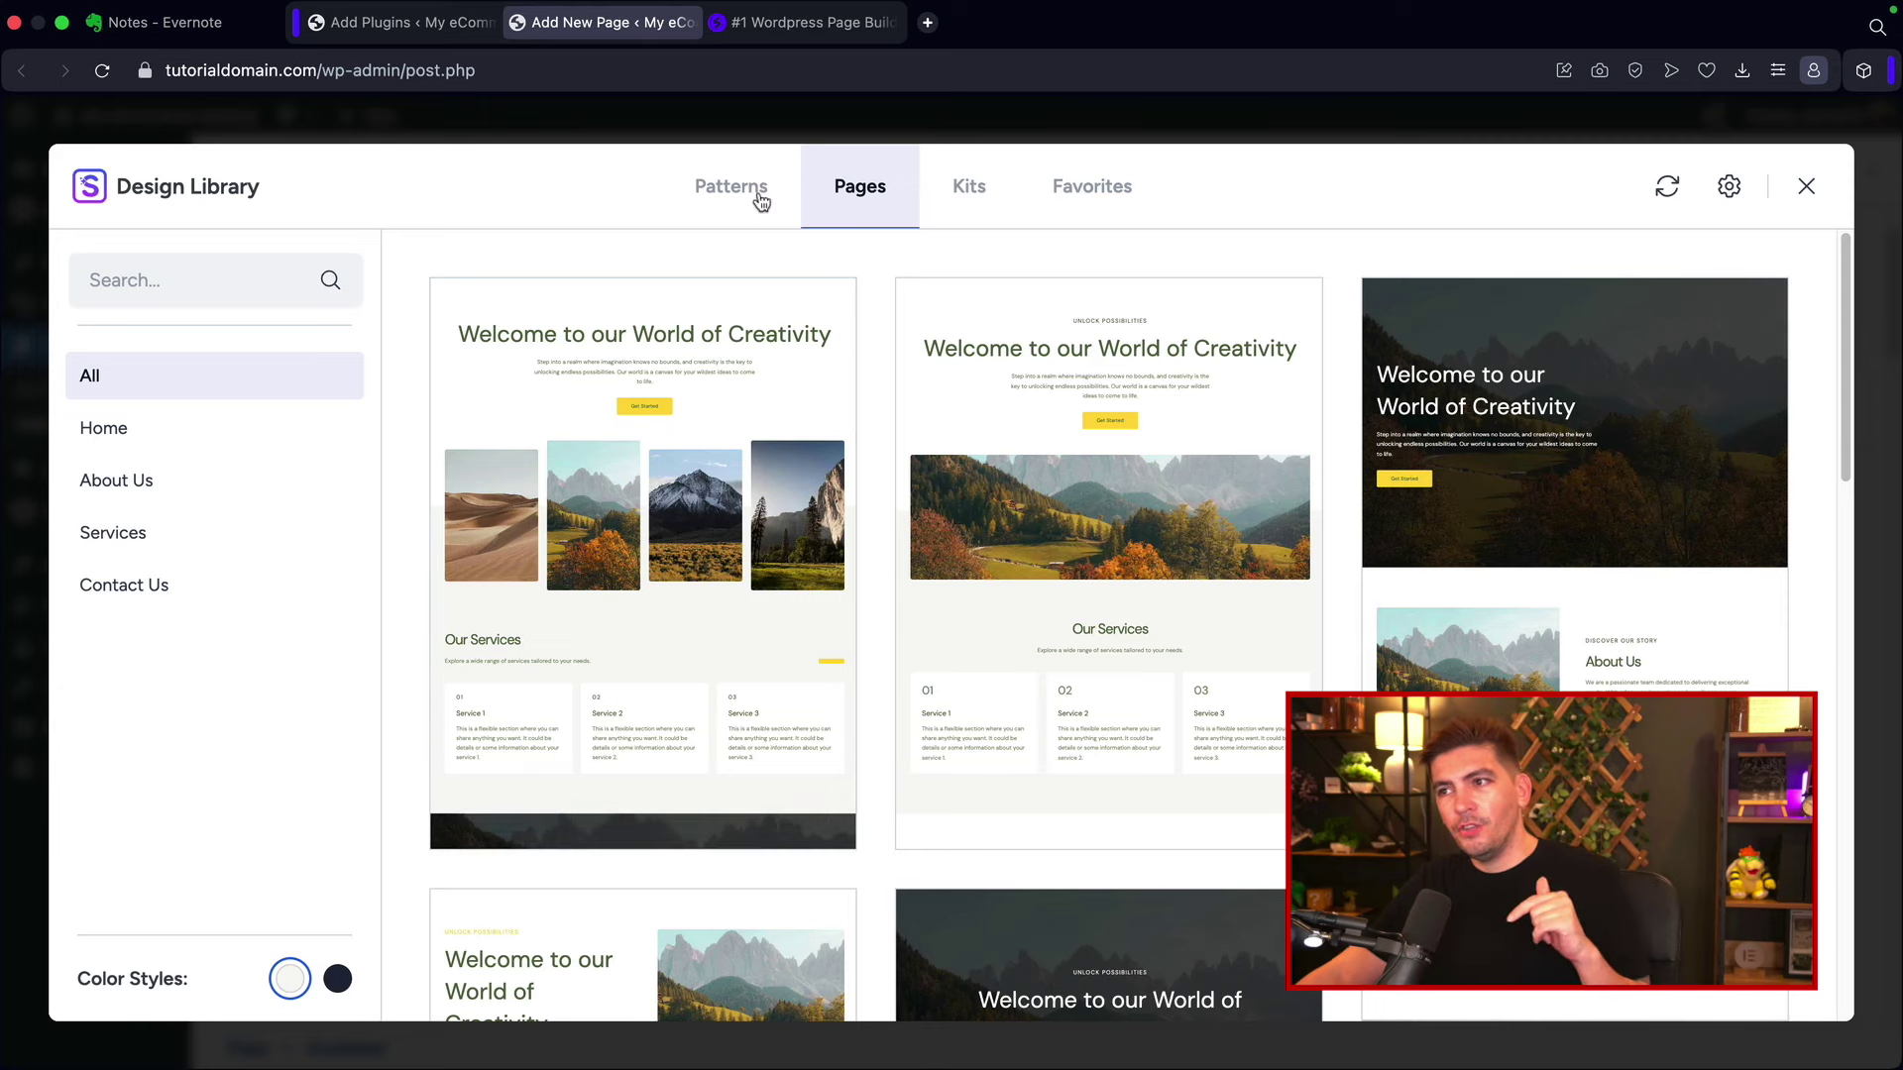
pyautogui.click(758, 198)
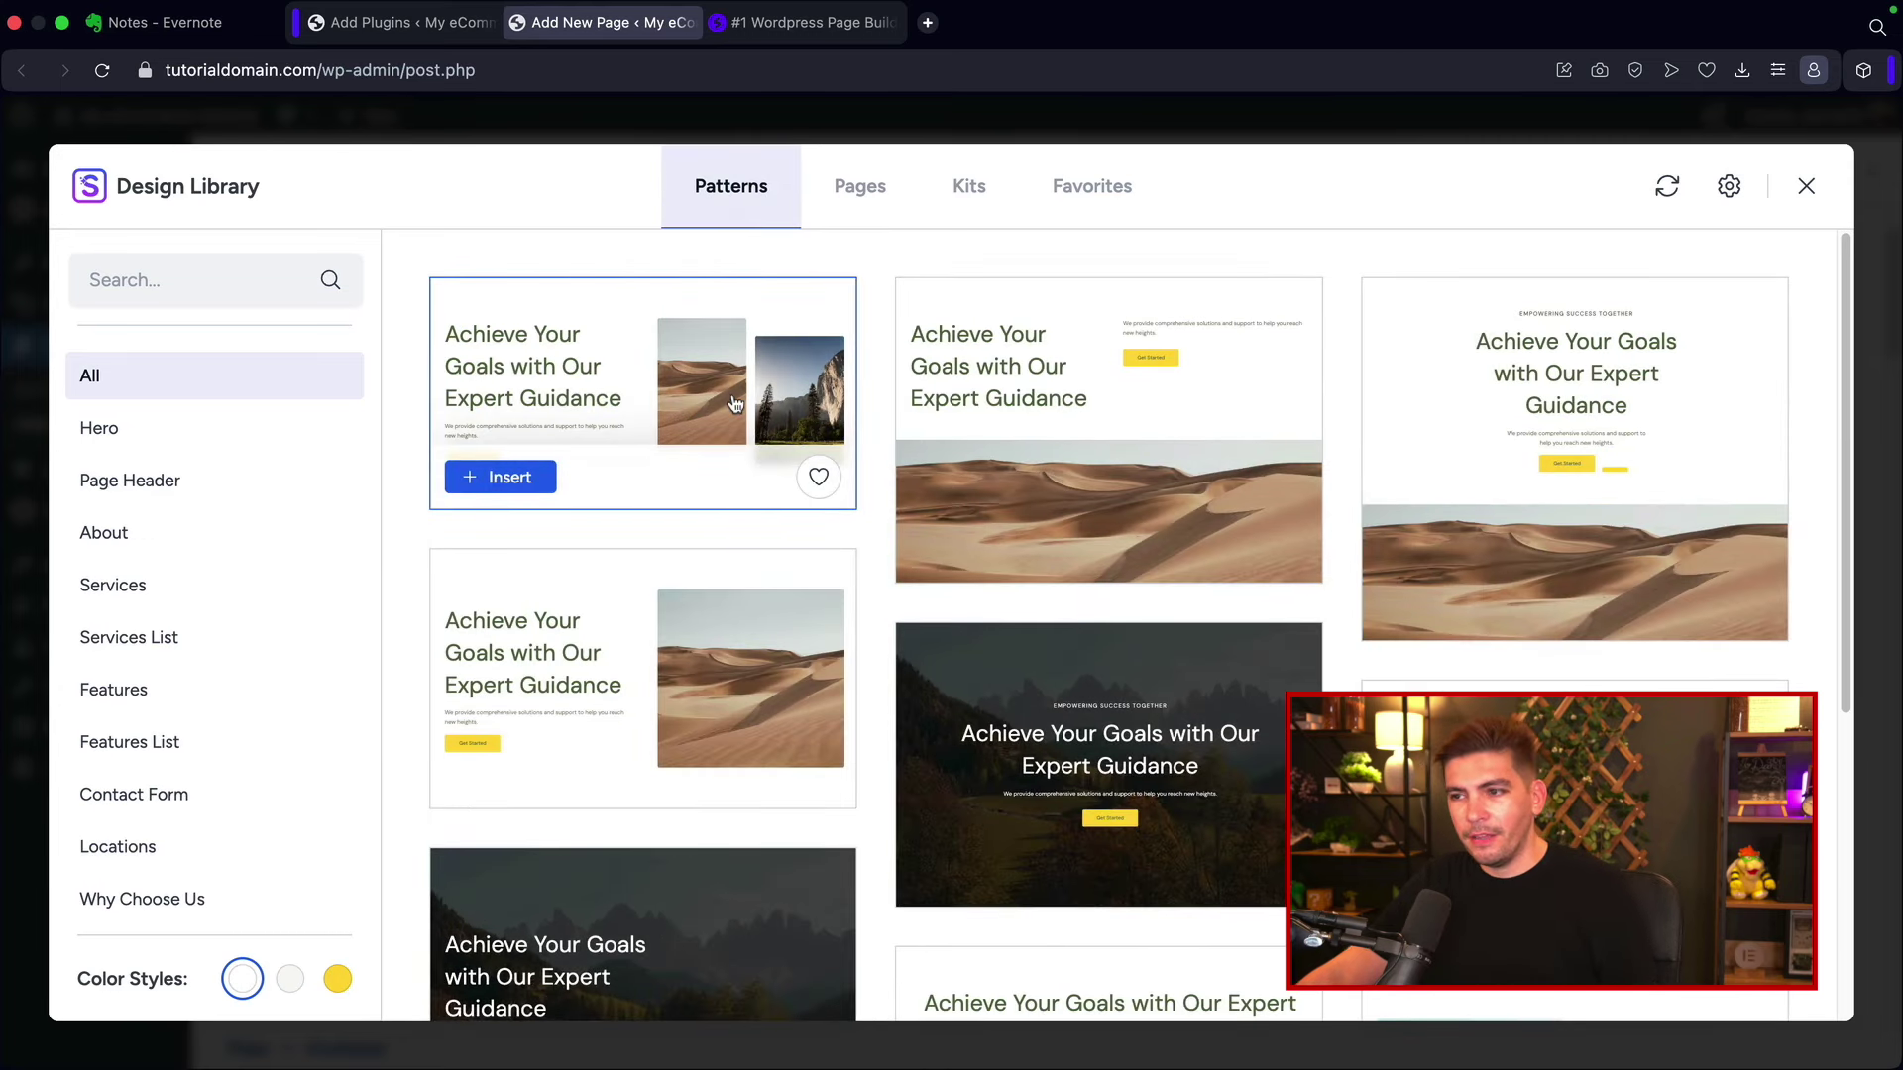
pyautogui.click(514, 477)
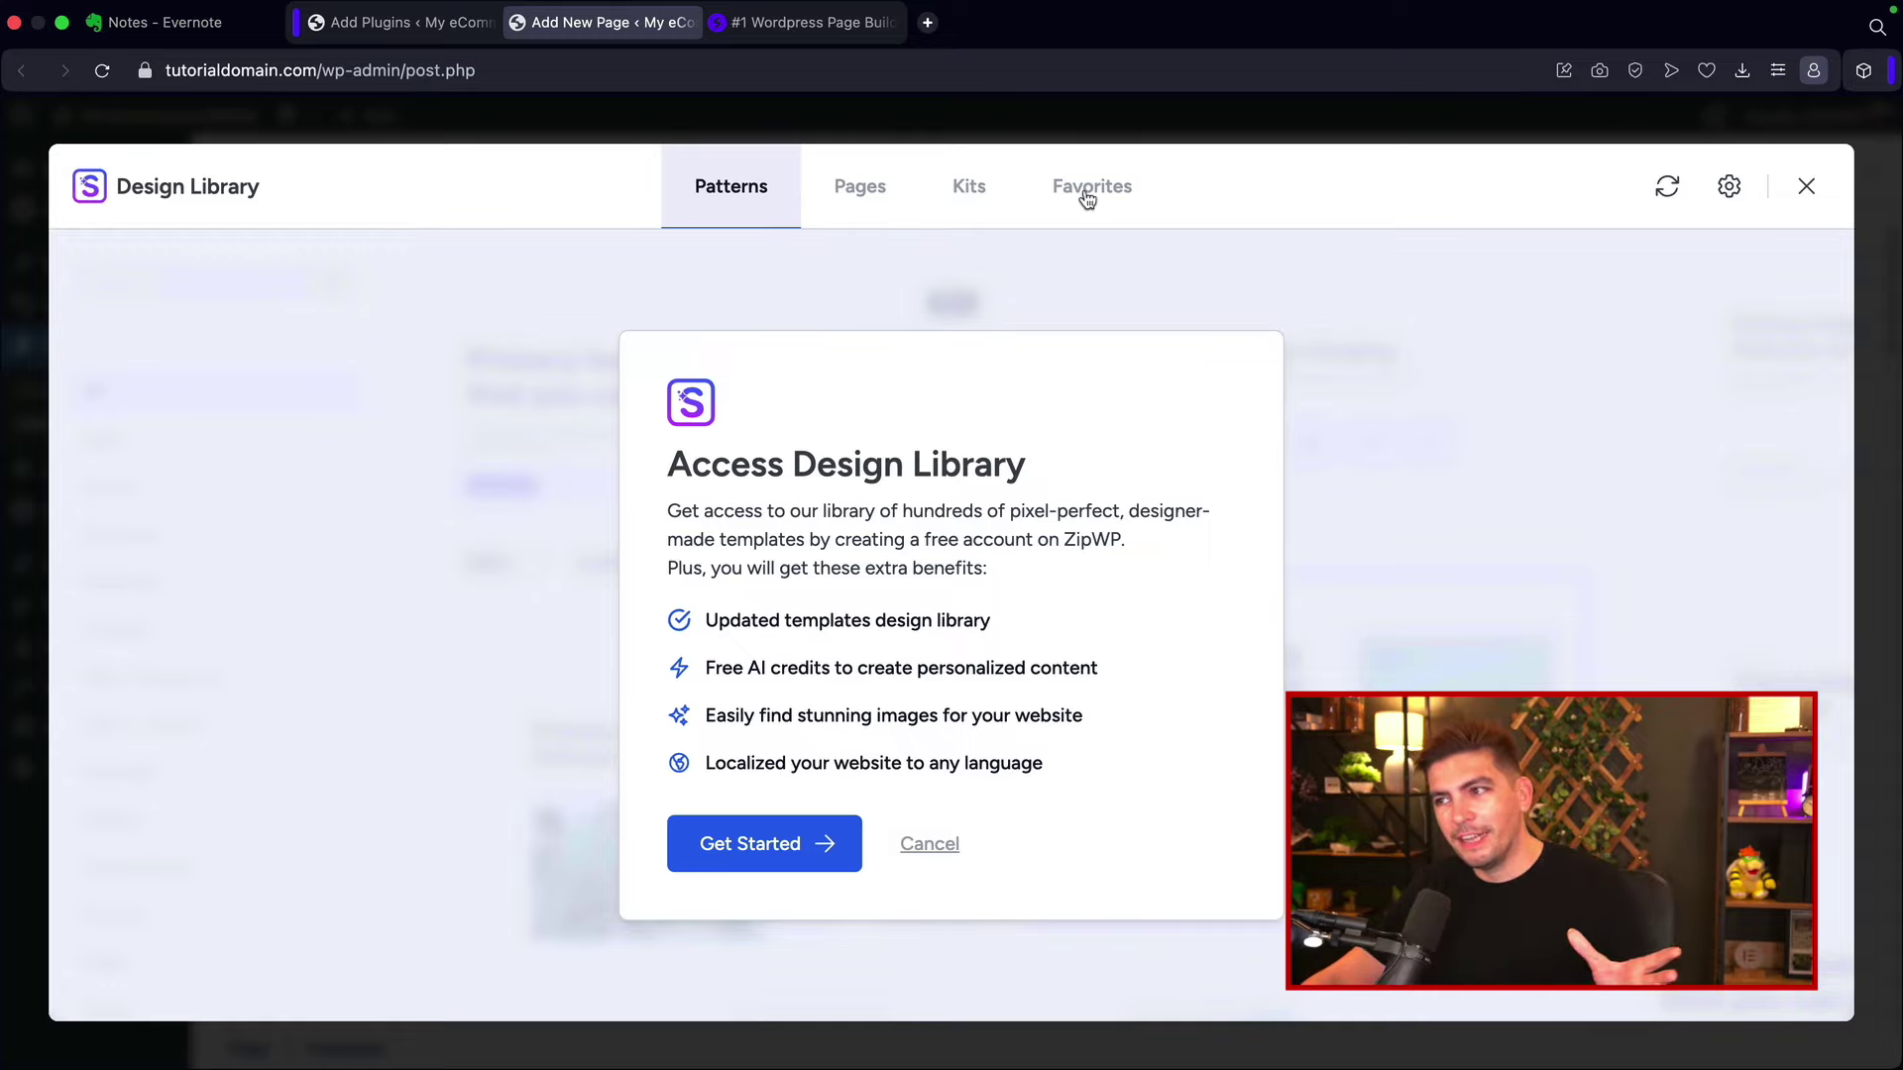
# - Insert the Love Nature template kit from the Design Library's Kits tab
pyautogui.click(973, 196)
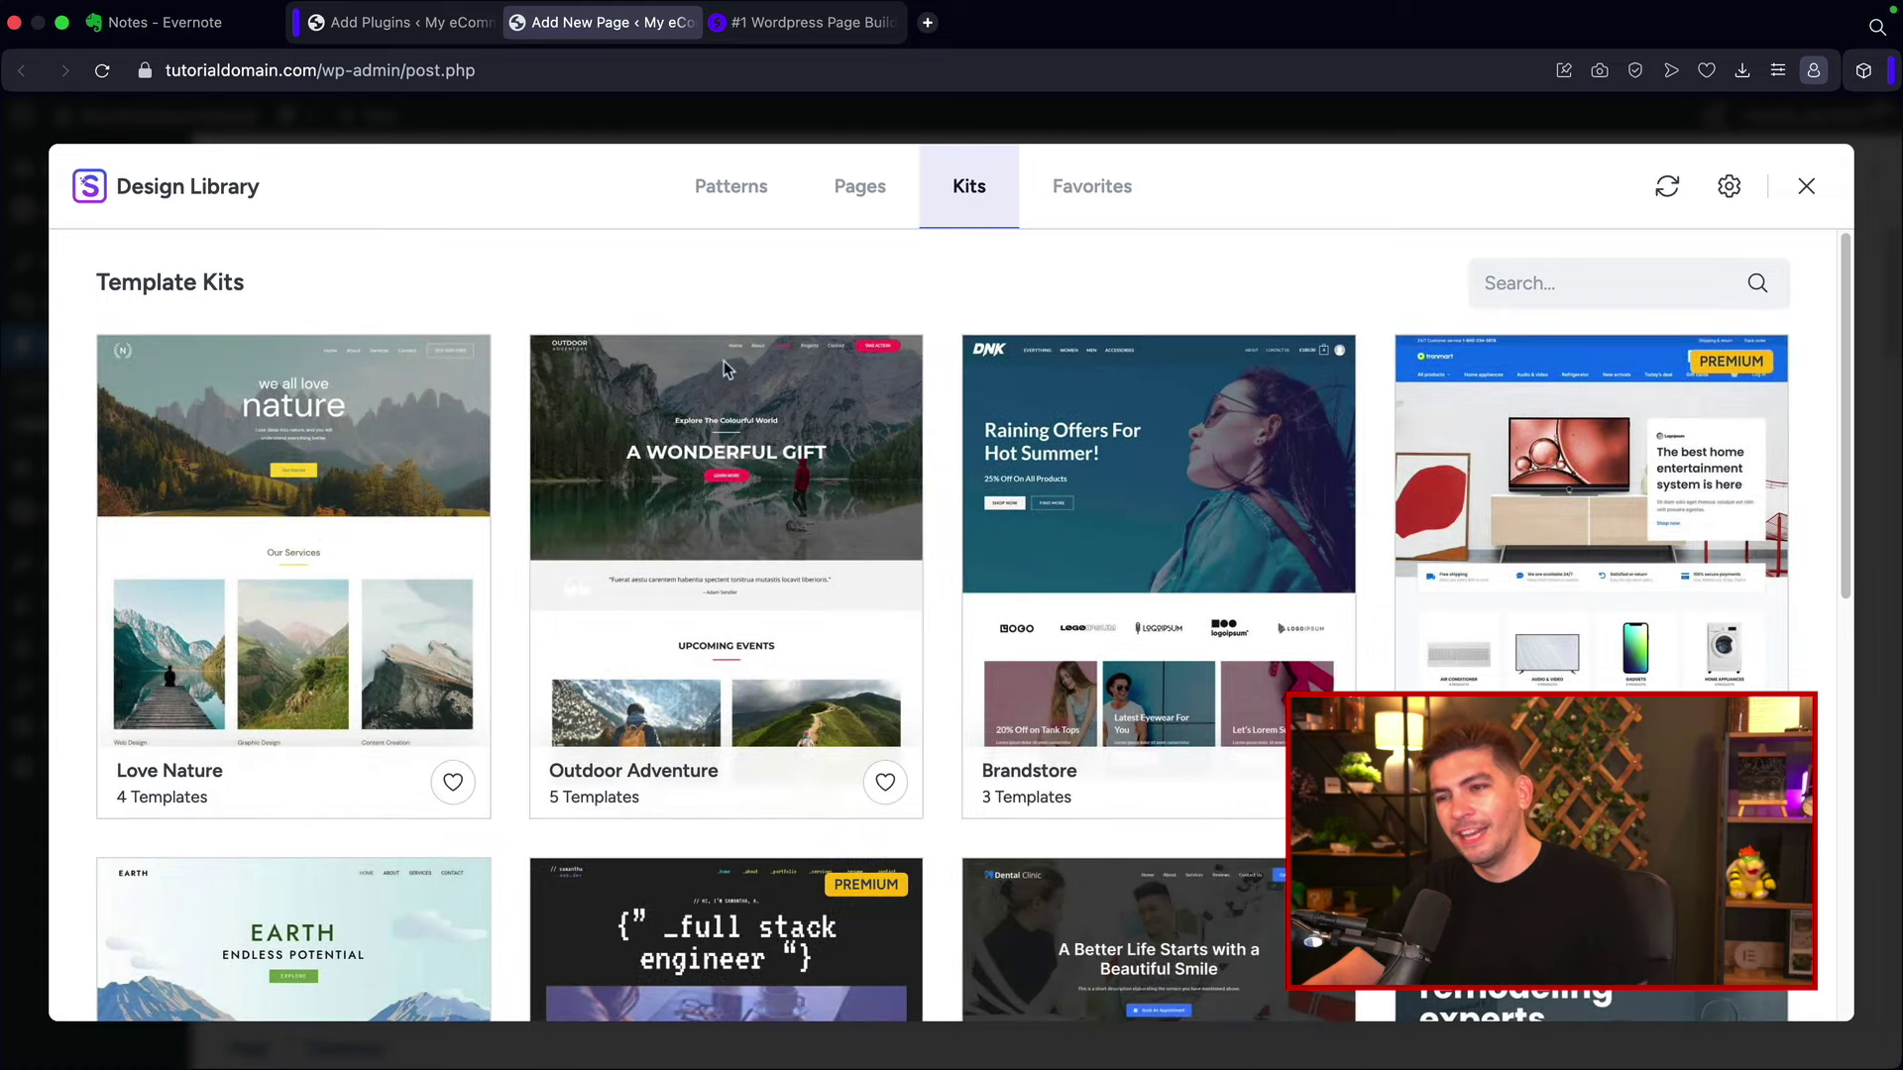
pyautogui.scroll(-6, 747, 414)
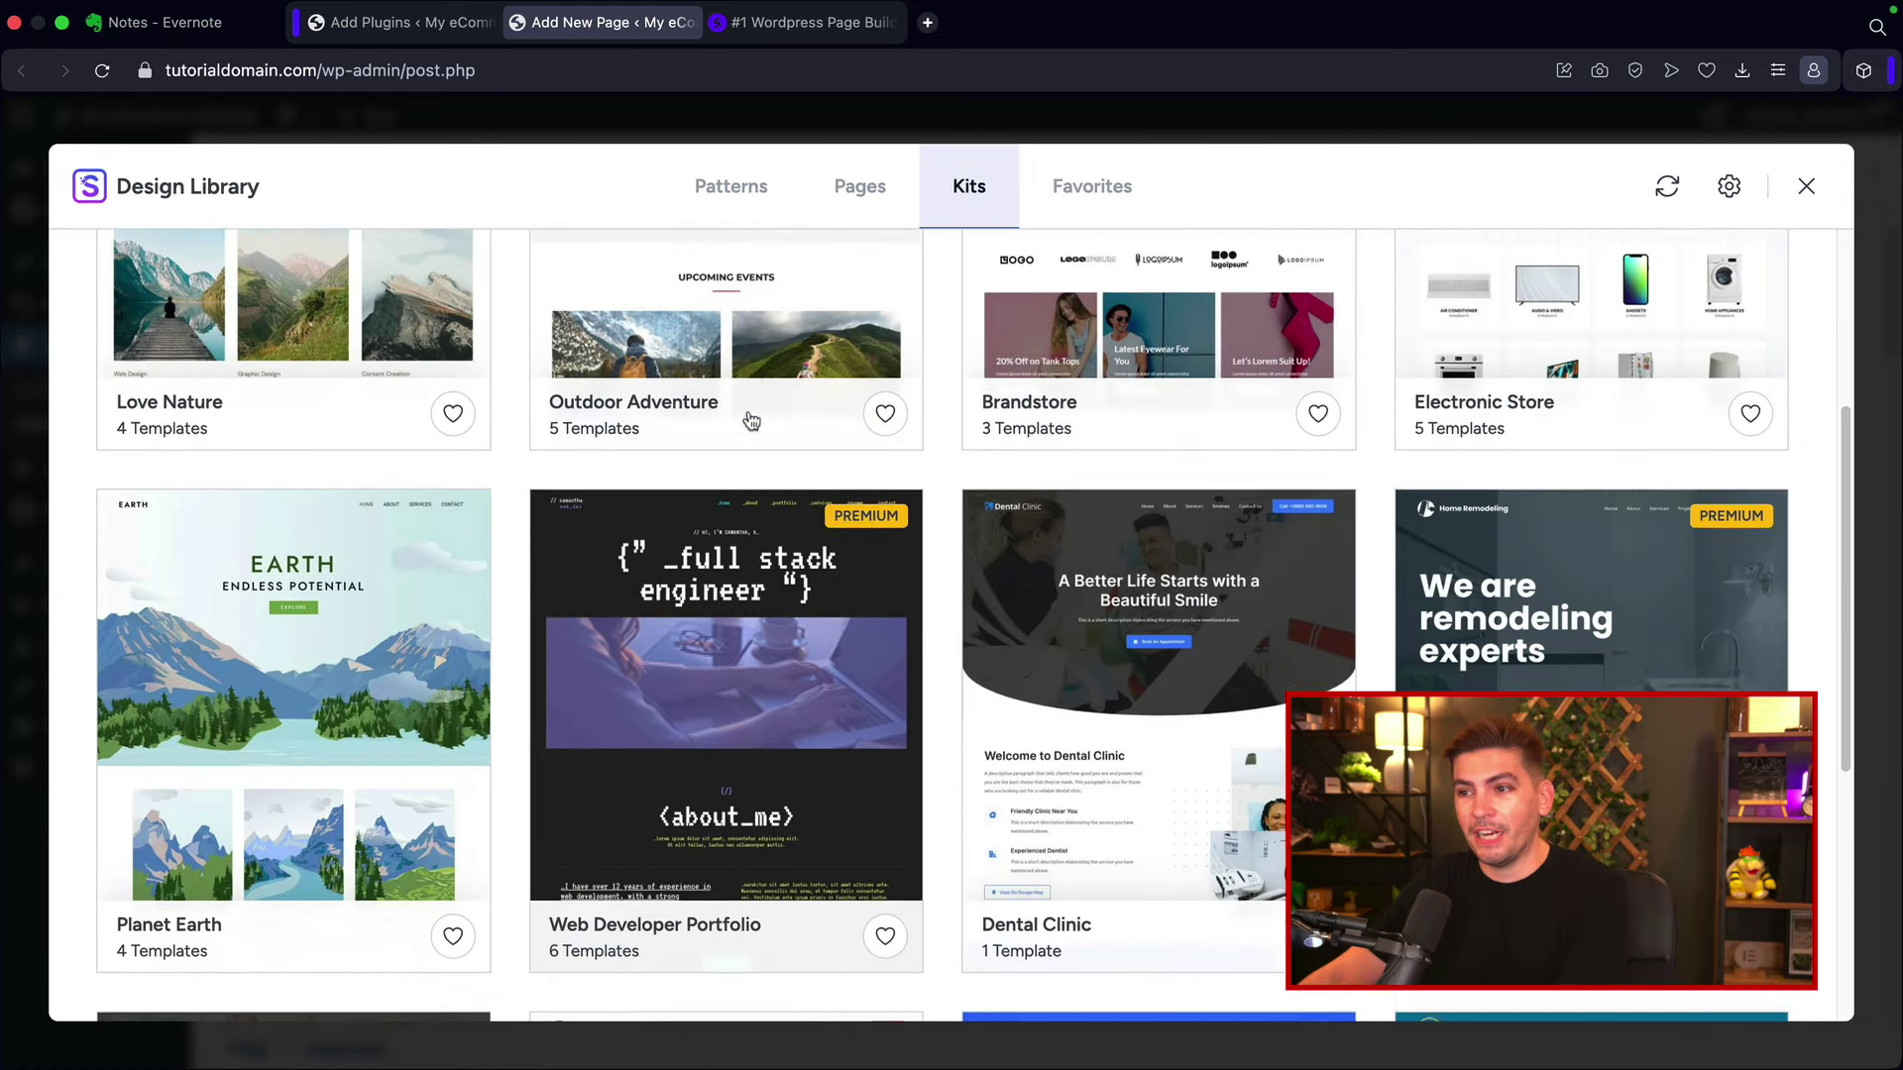
pyautogui.scroll(6, 332, 578)
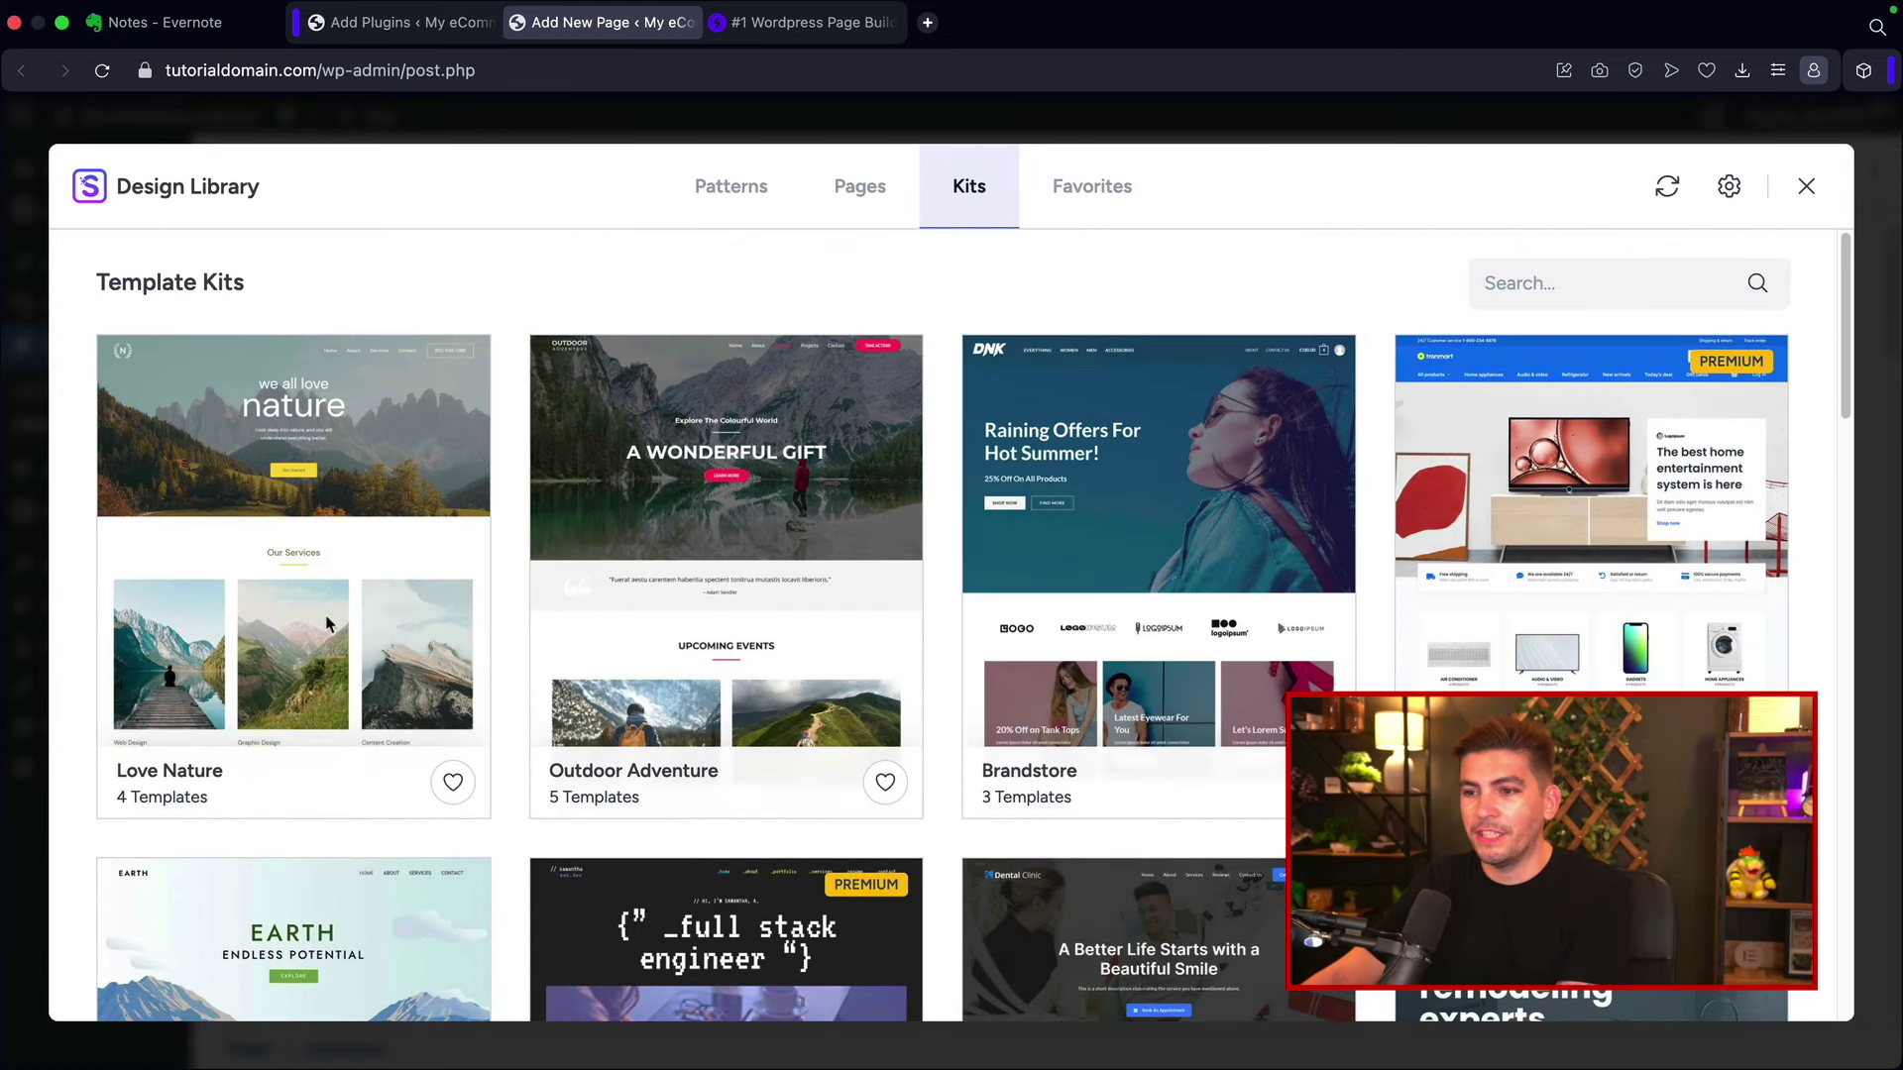
pyautogui.click(329, 624)
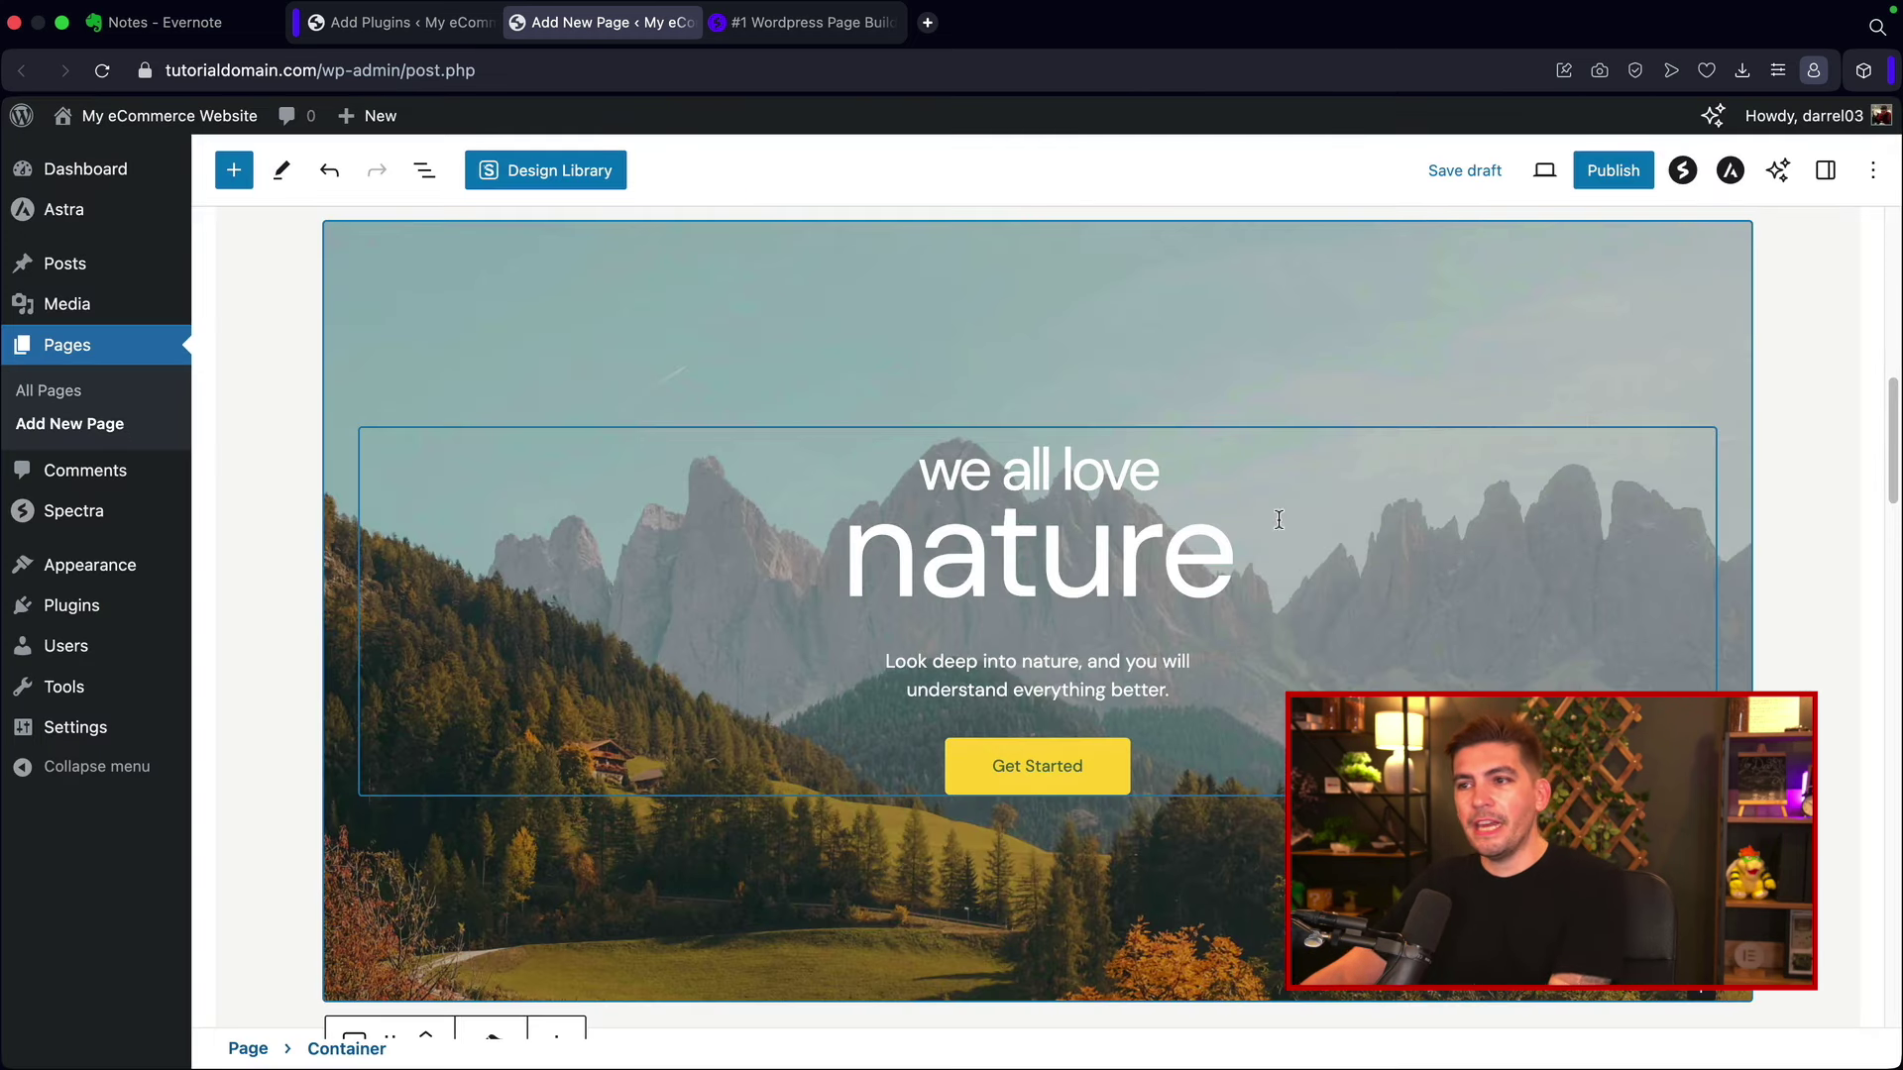
# - Replace the word 'nature' in the hero heading with a person's name and open an inserter below the hero
pyautogui.click(938, 536)
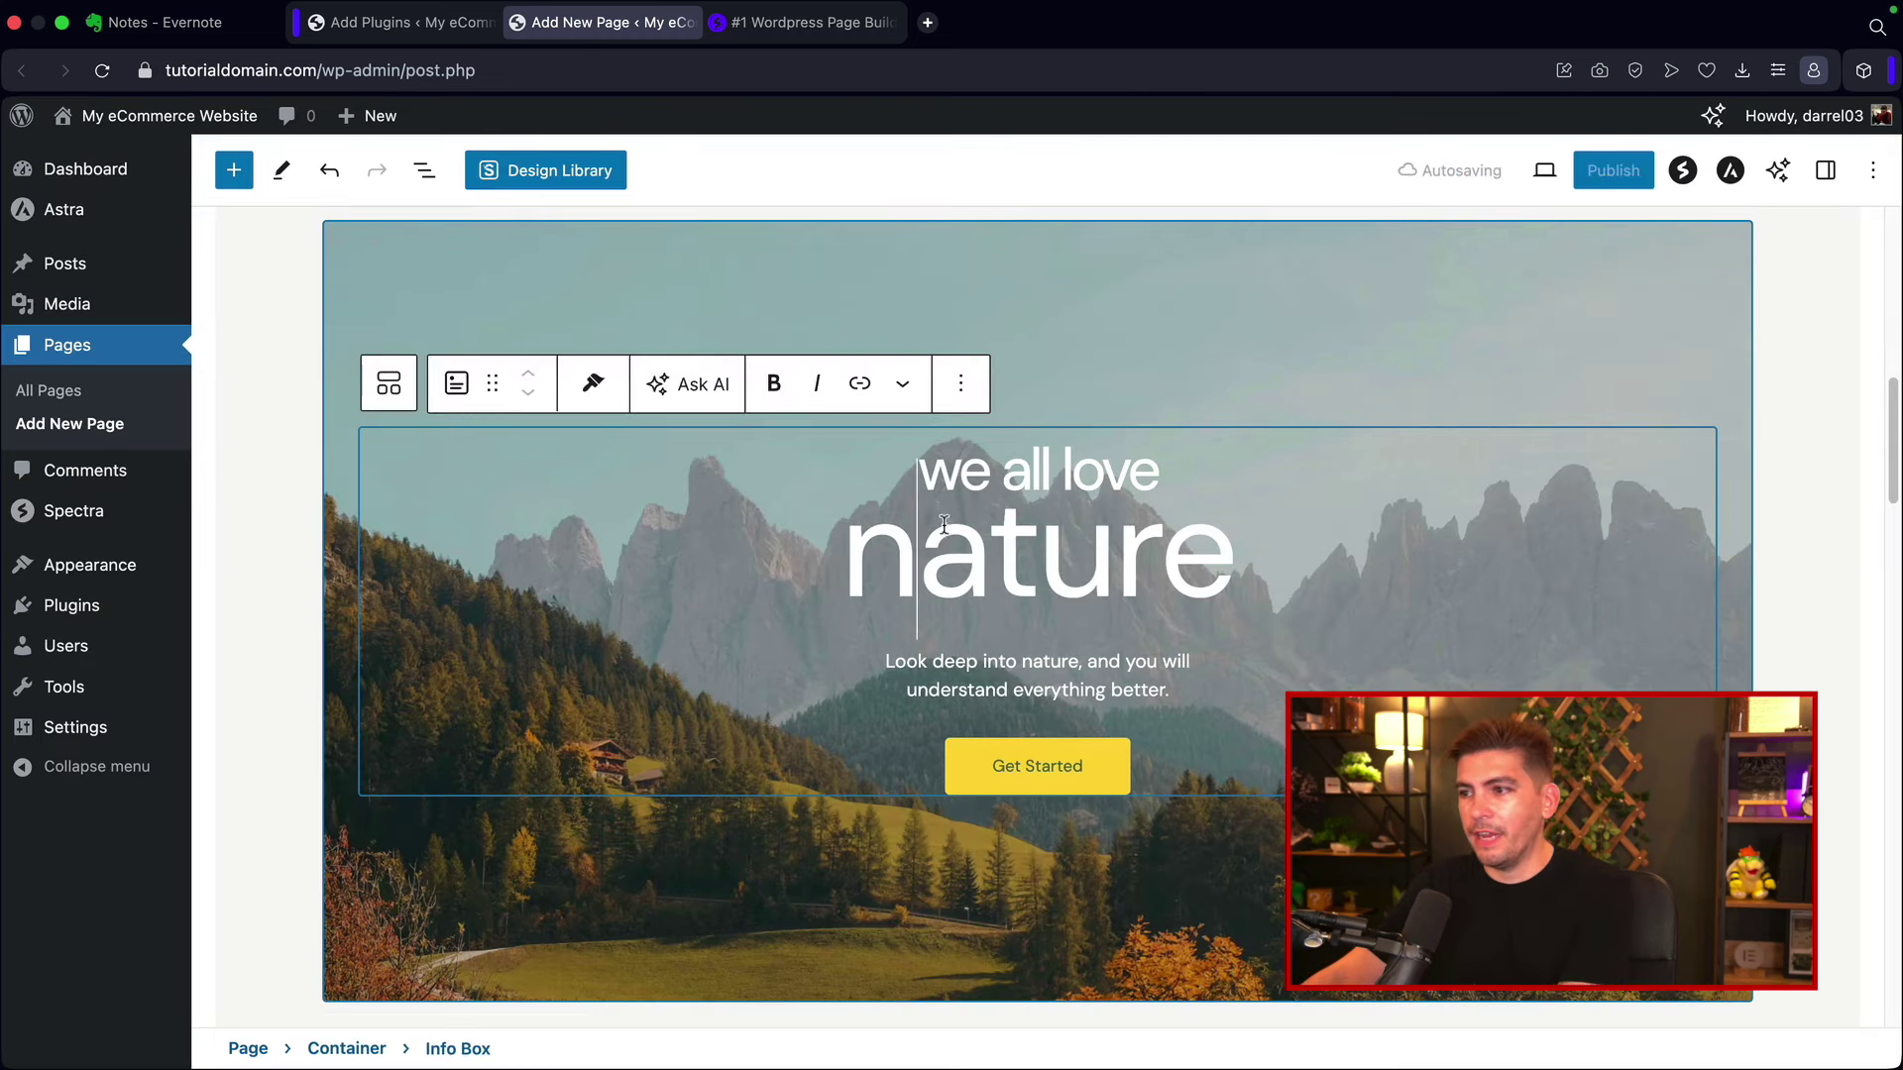
pyautogui.doubleClick(961, 544)
pyautogui.write('Darrel Wilson')
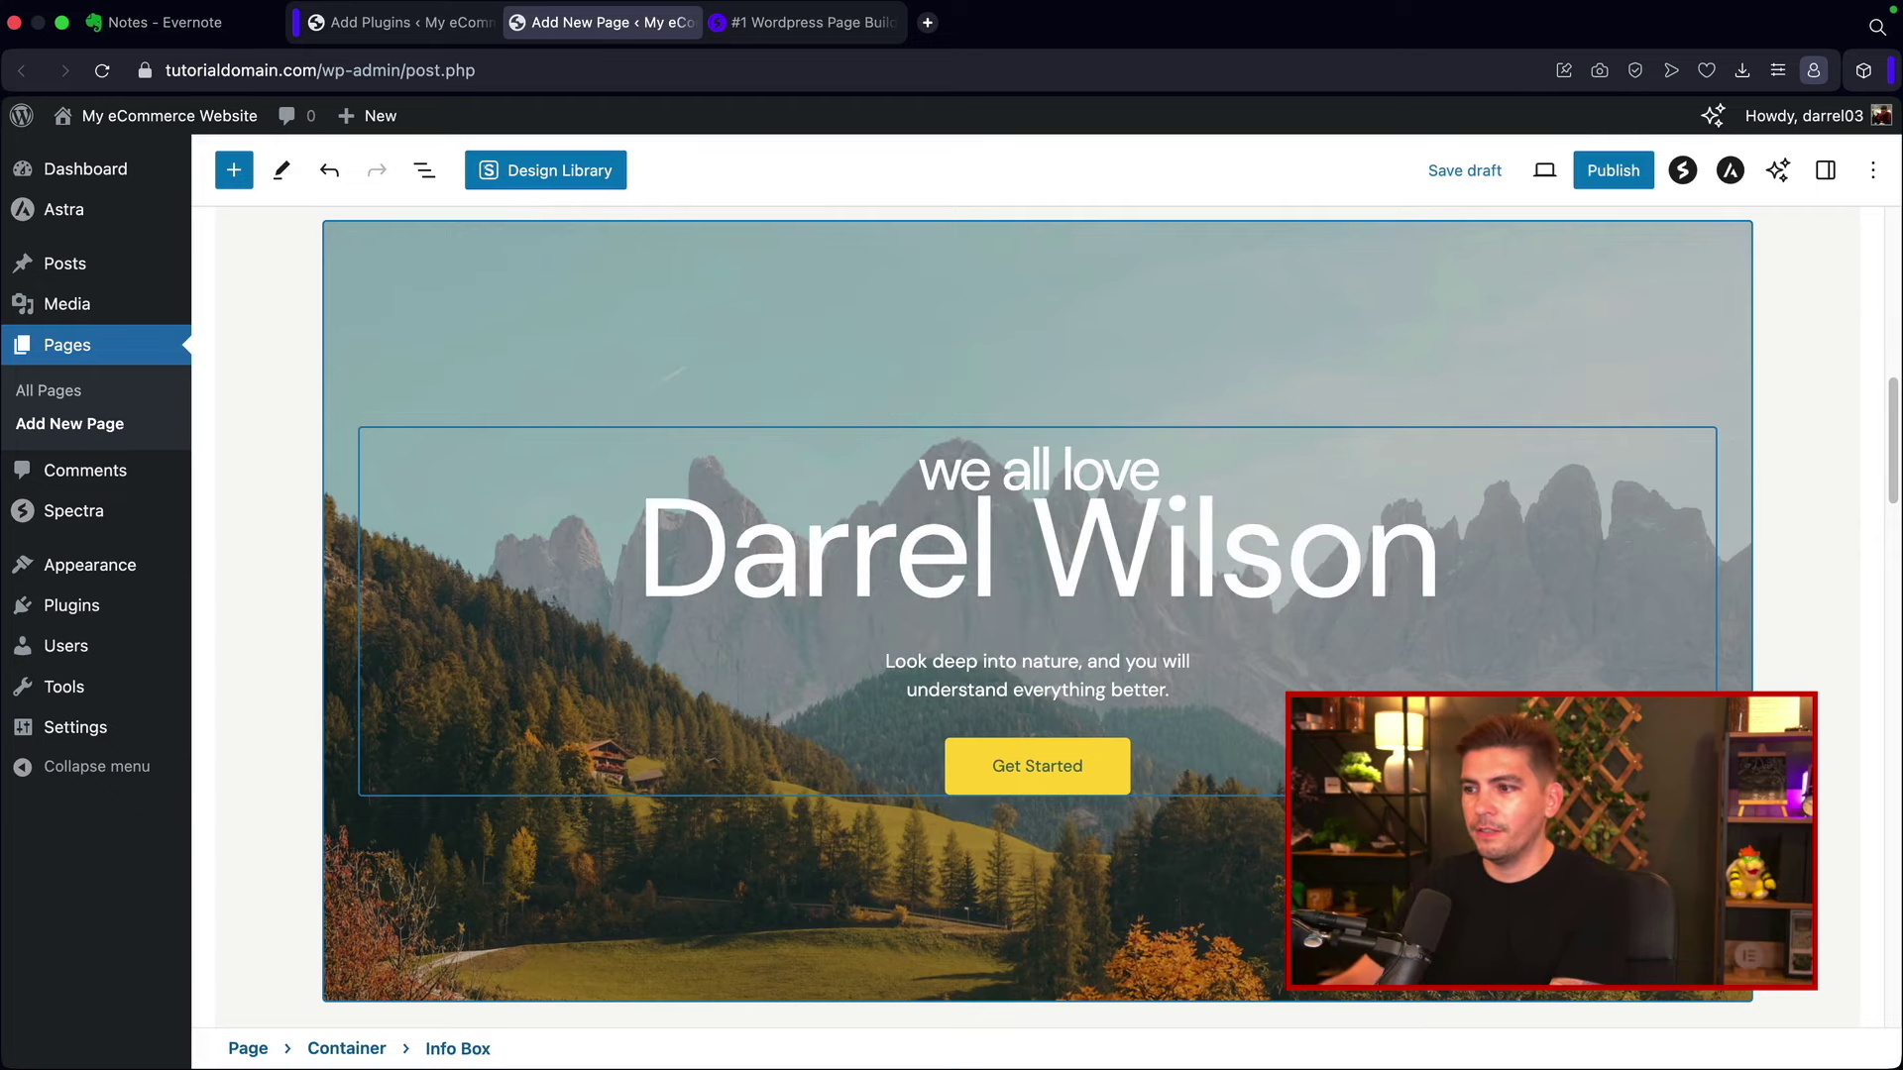
pyautogui.scroll(-1, 724, 478)
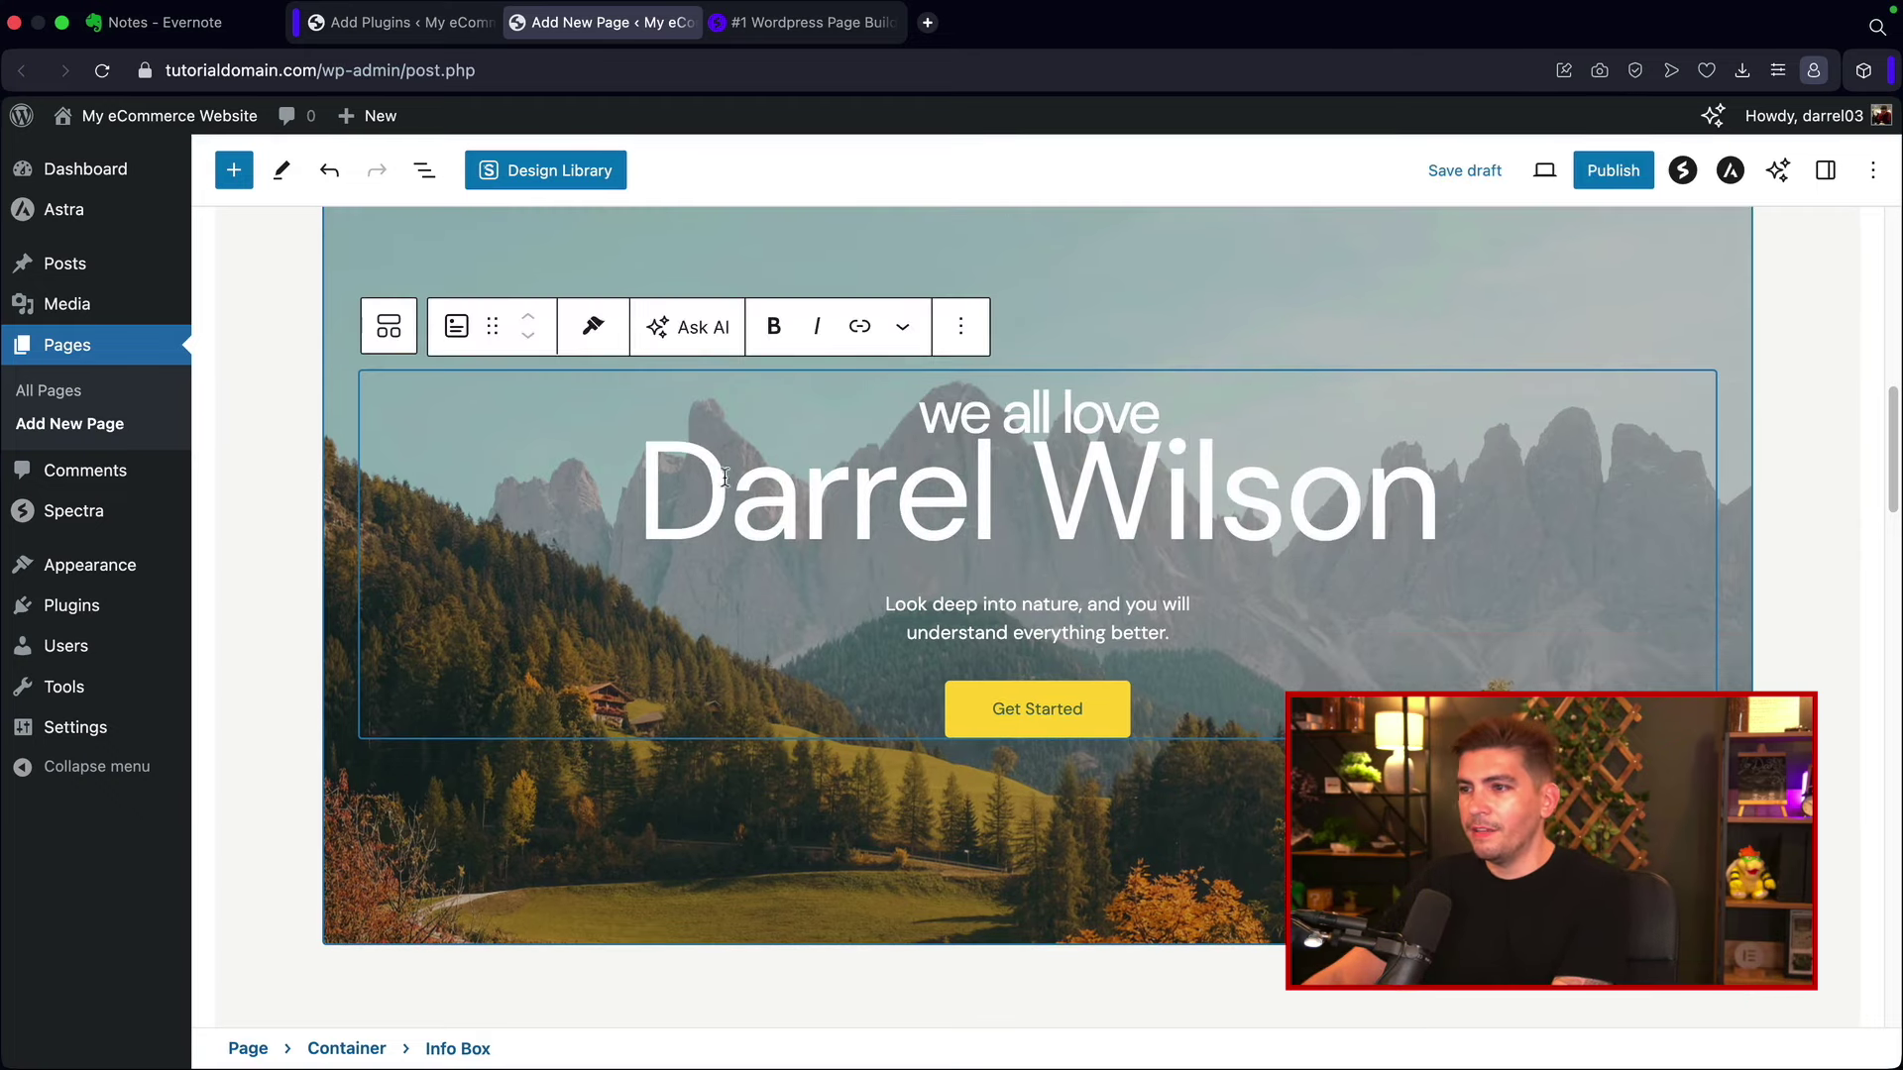
pyautogui.scroll(-4, 1204, 692)
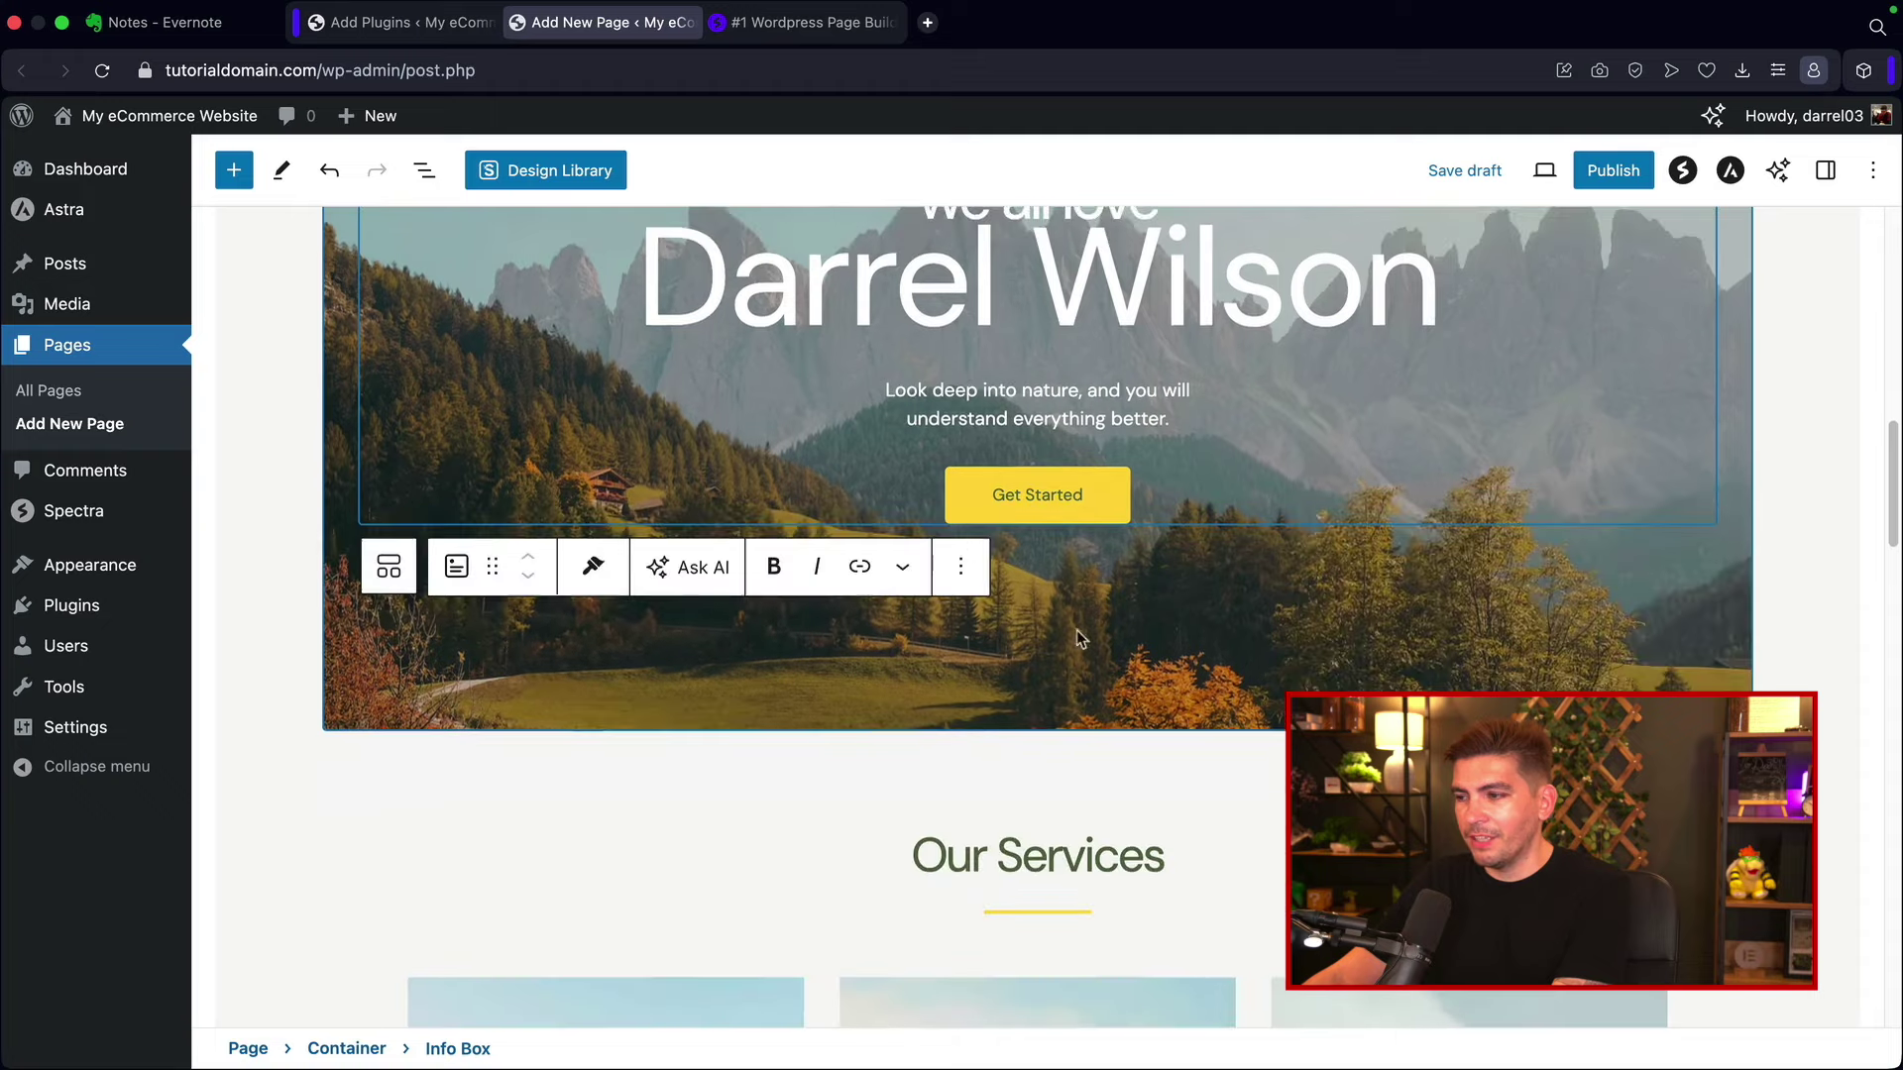
pyautogui.click(1242, 561)
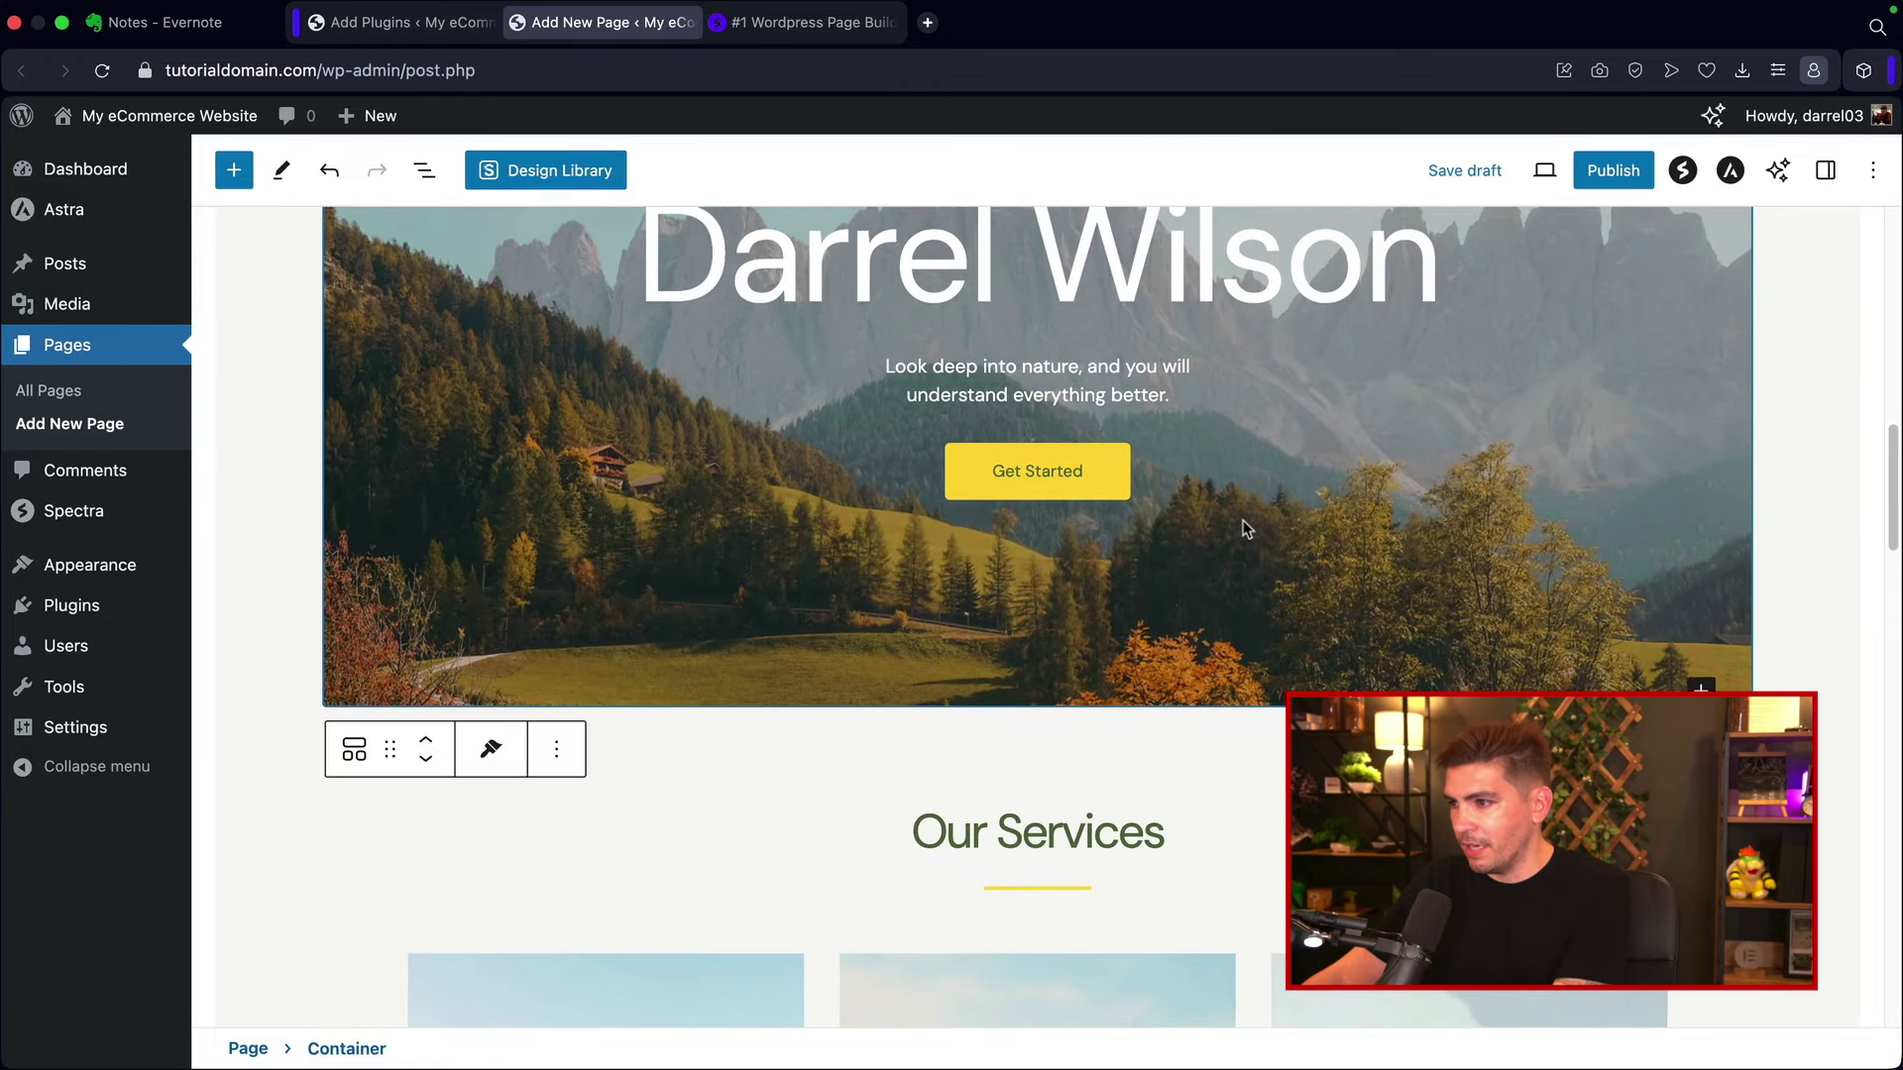
pyautogui.click(1700, 686)
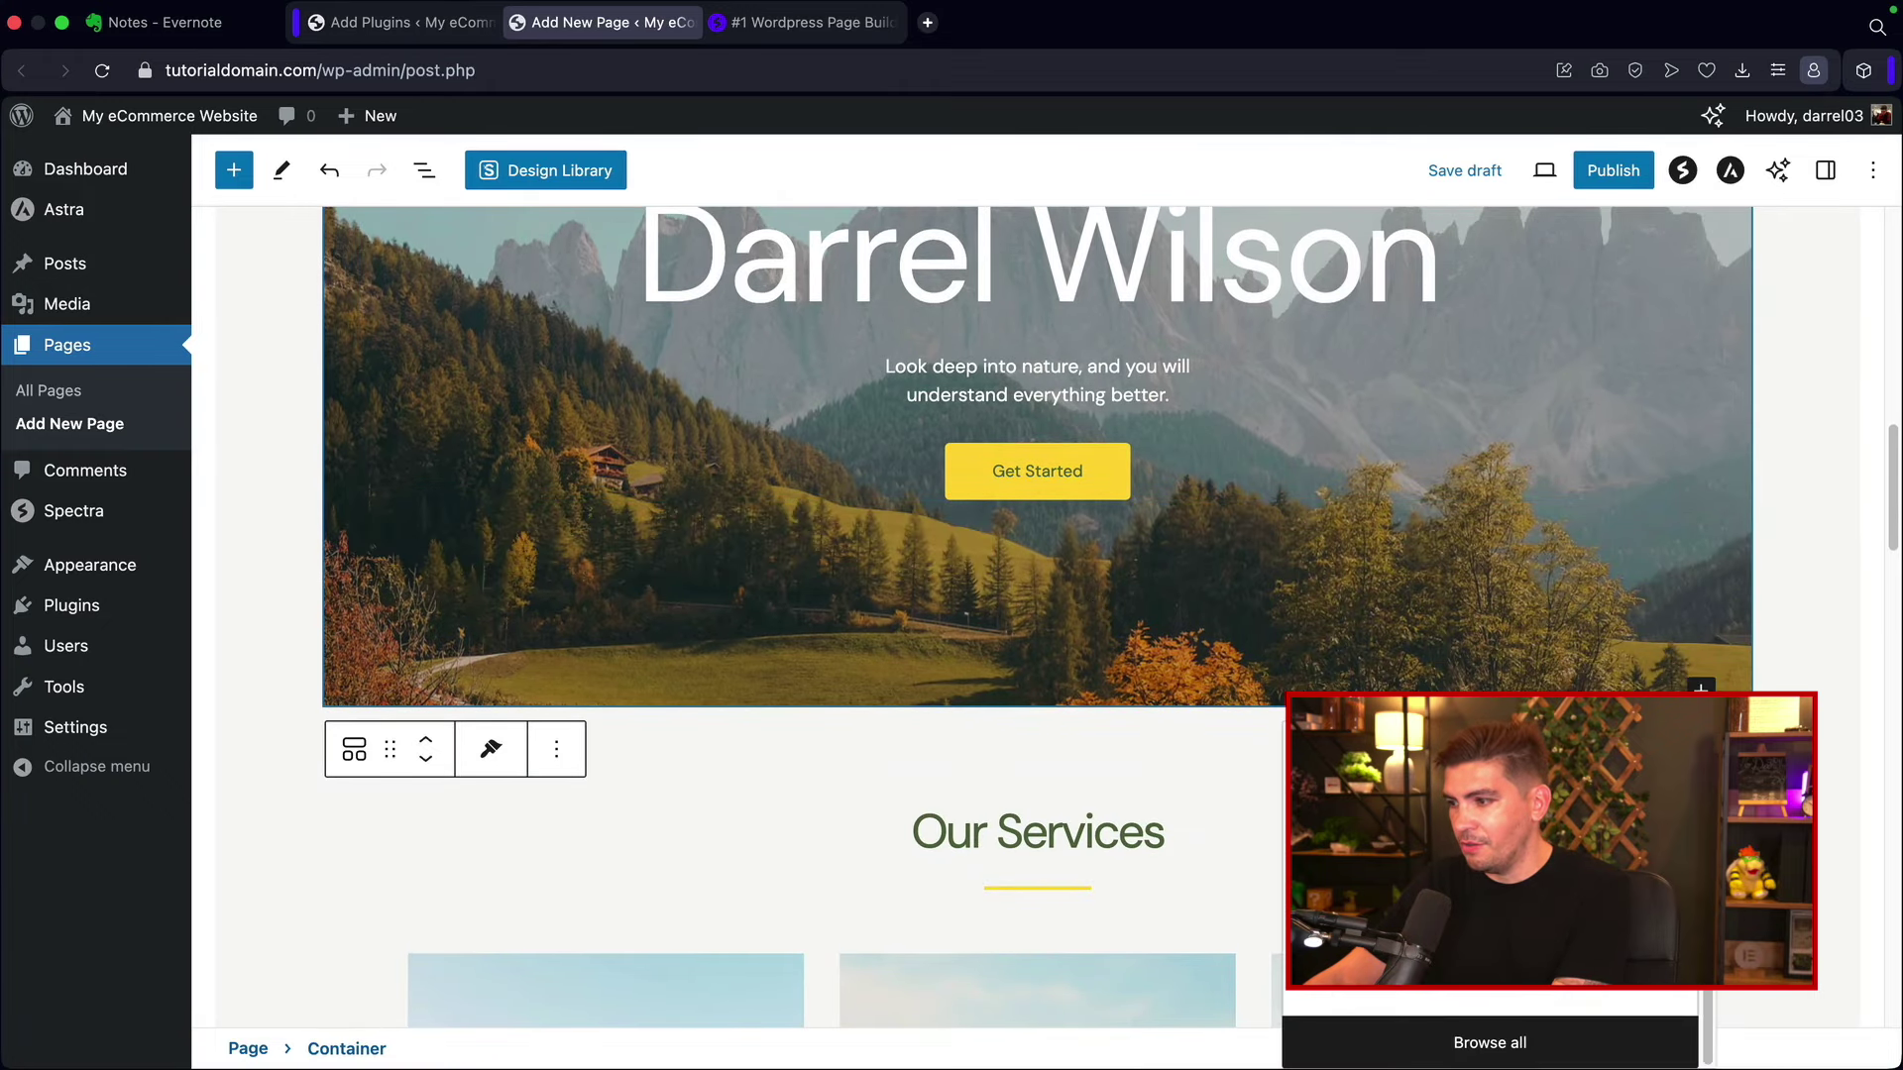
pyautogui.scroll(-10, 1149, 606)
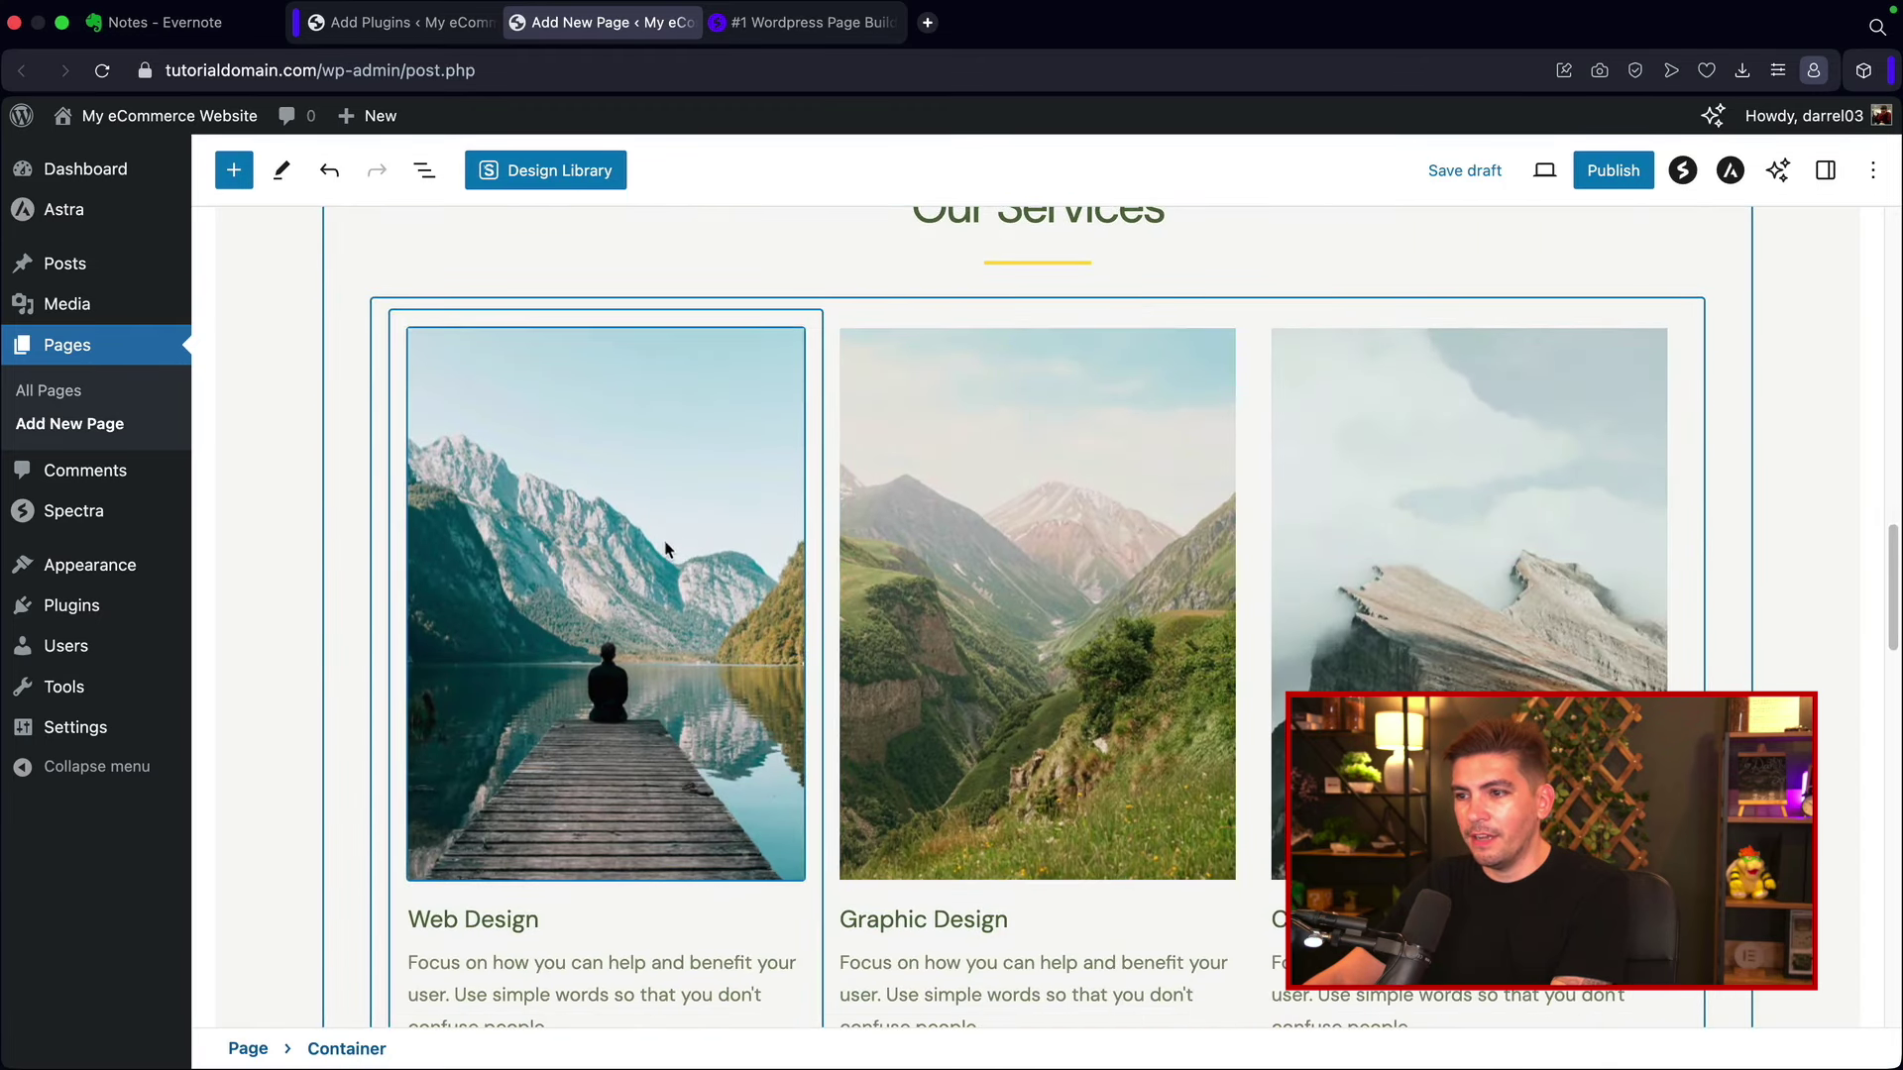
pyautogui.click(664, 549)
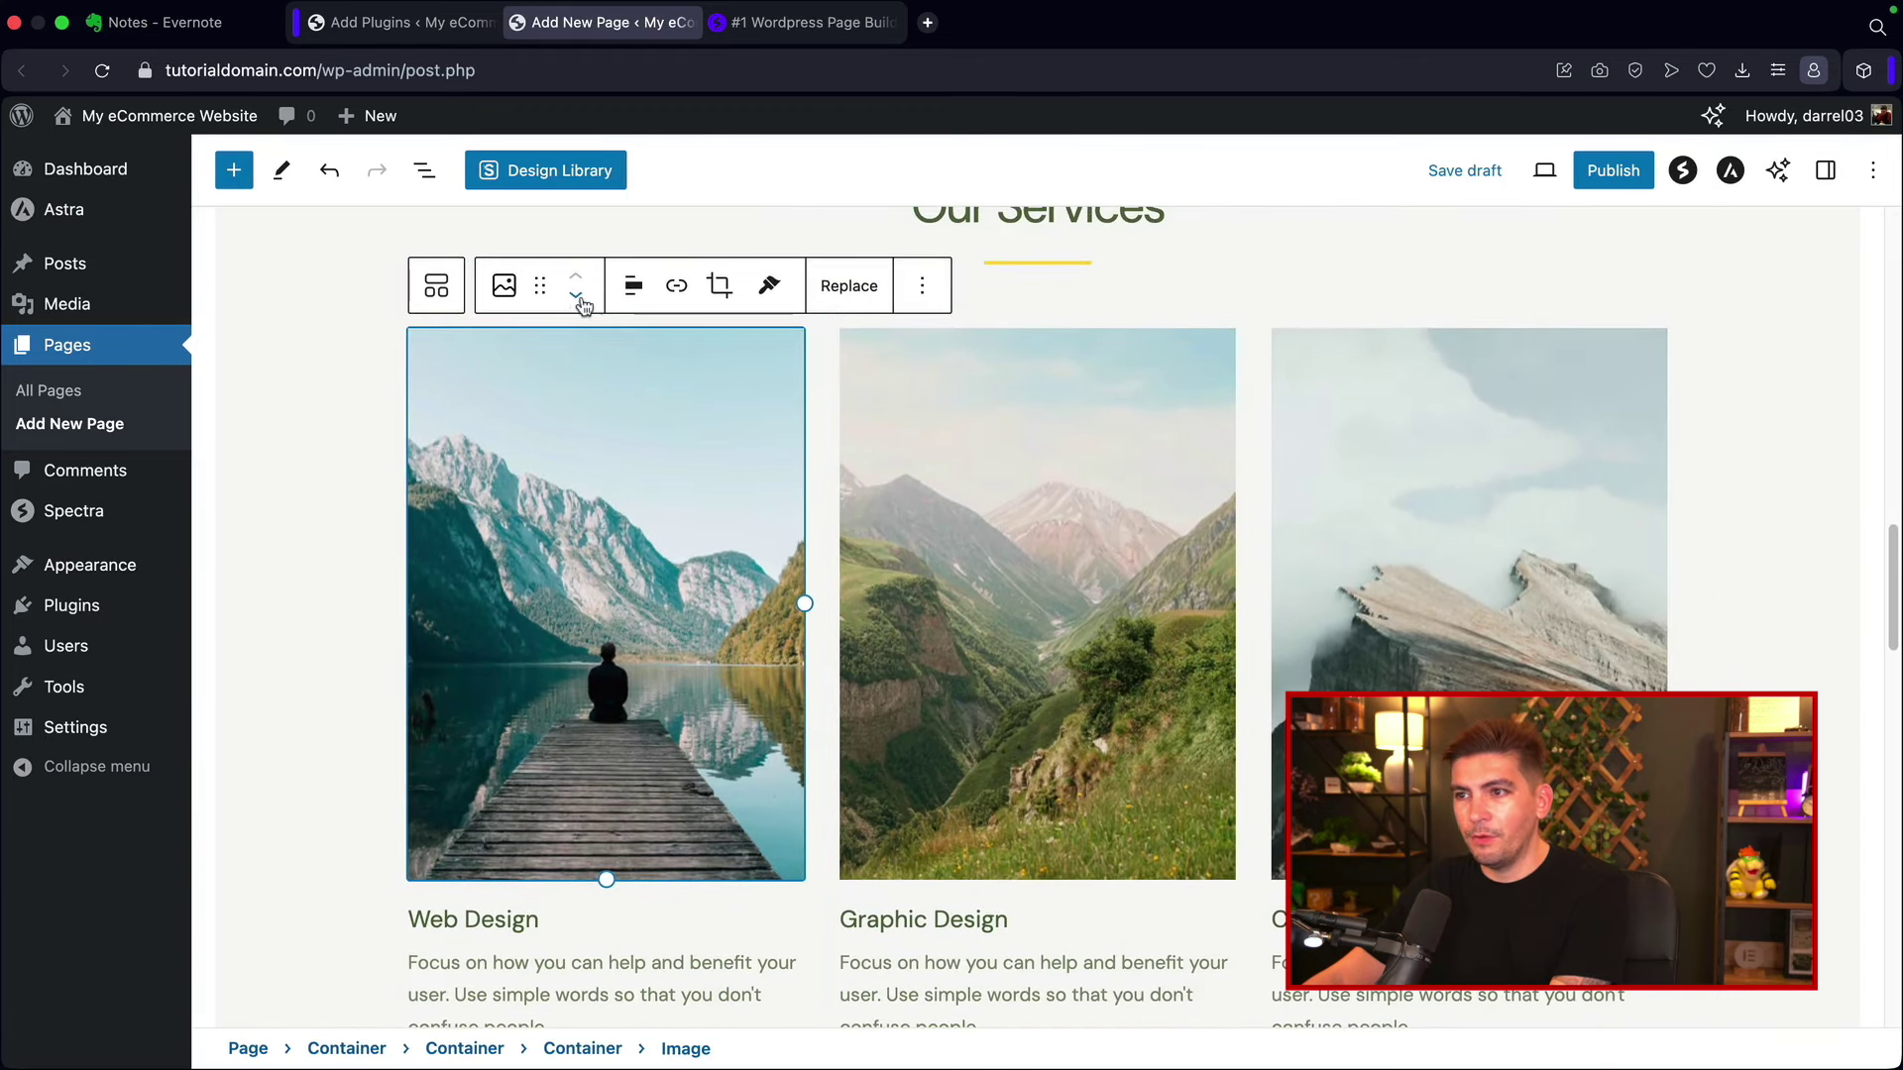
pyautogui.click(576, 296)
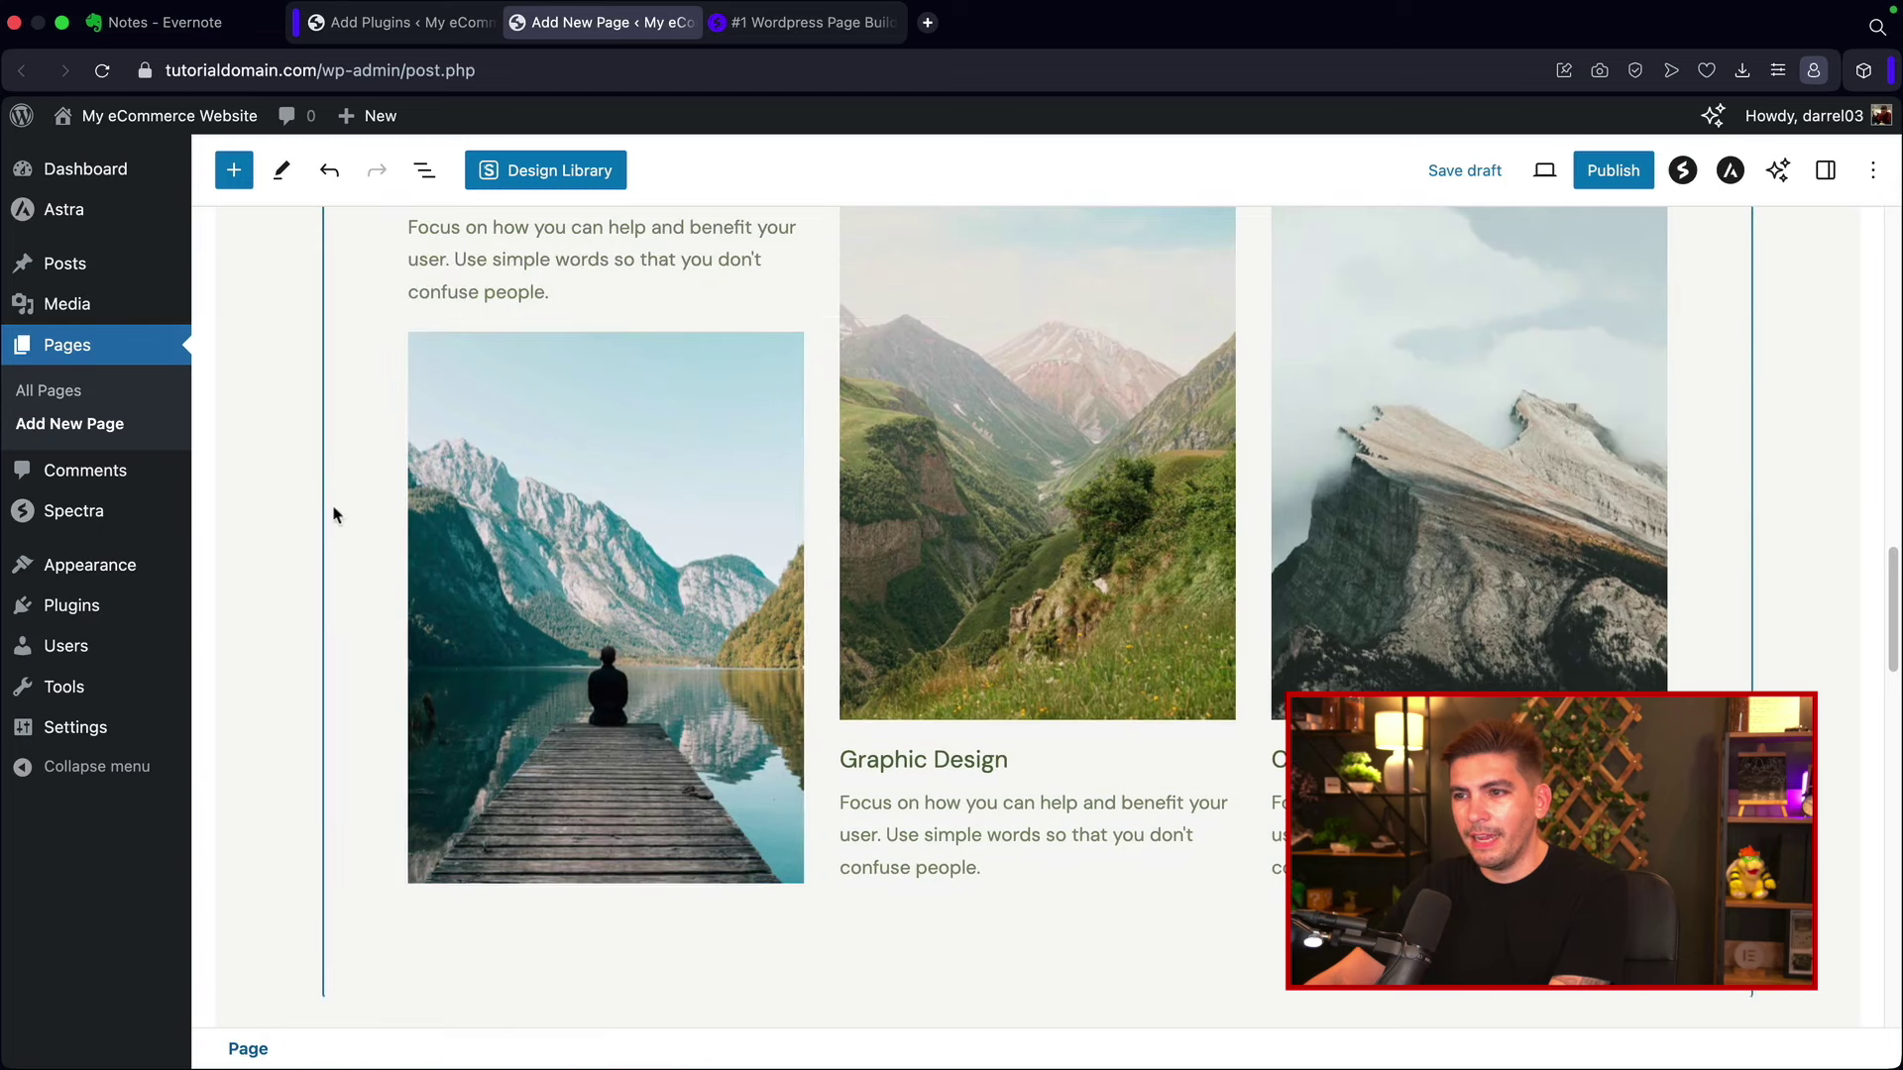
pyautogui.scroll(4, 552, 594)
pyautogui.scroll(-1, 552, 584)
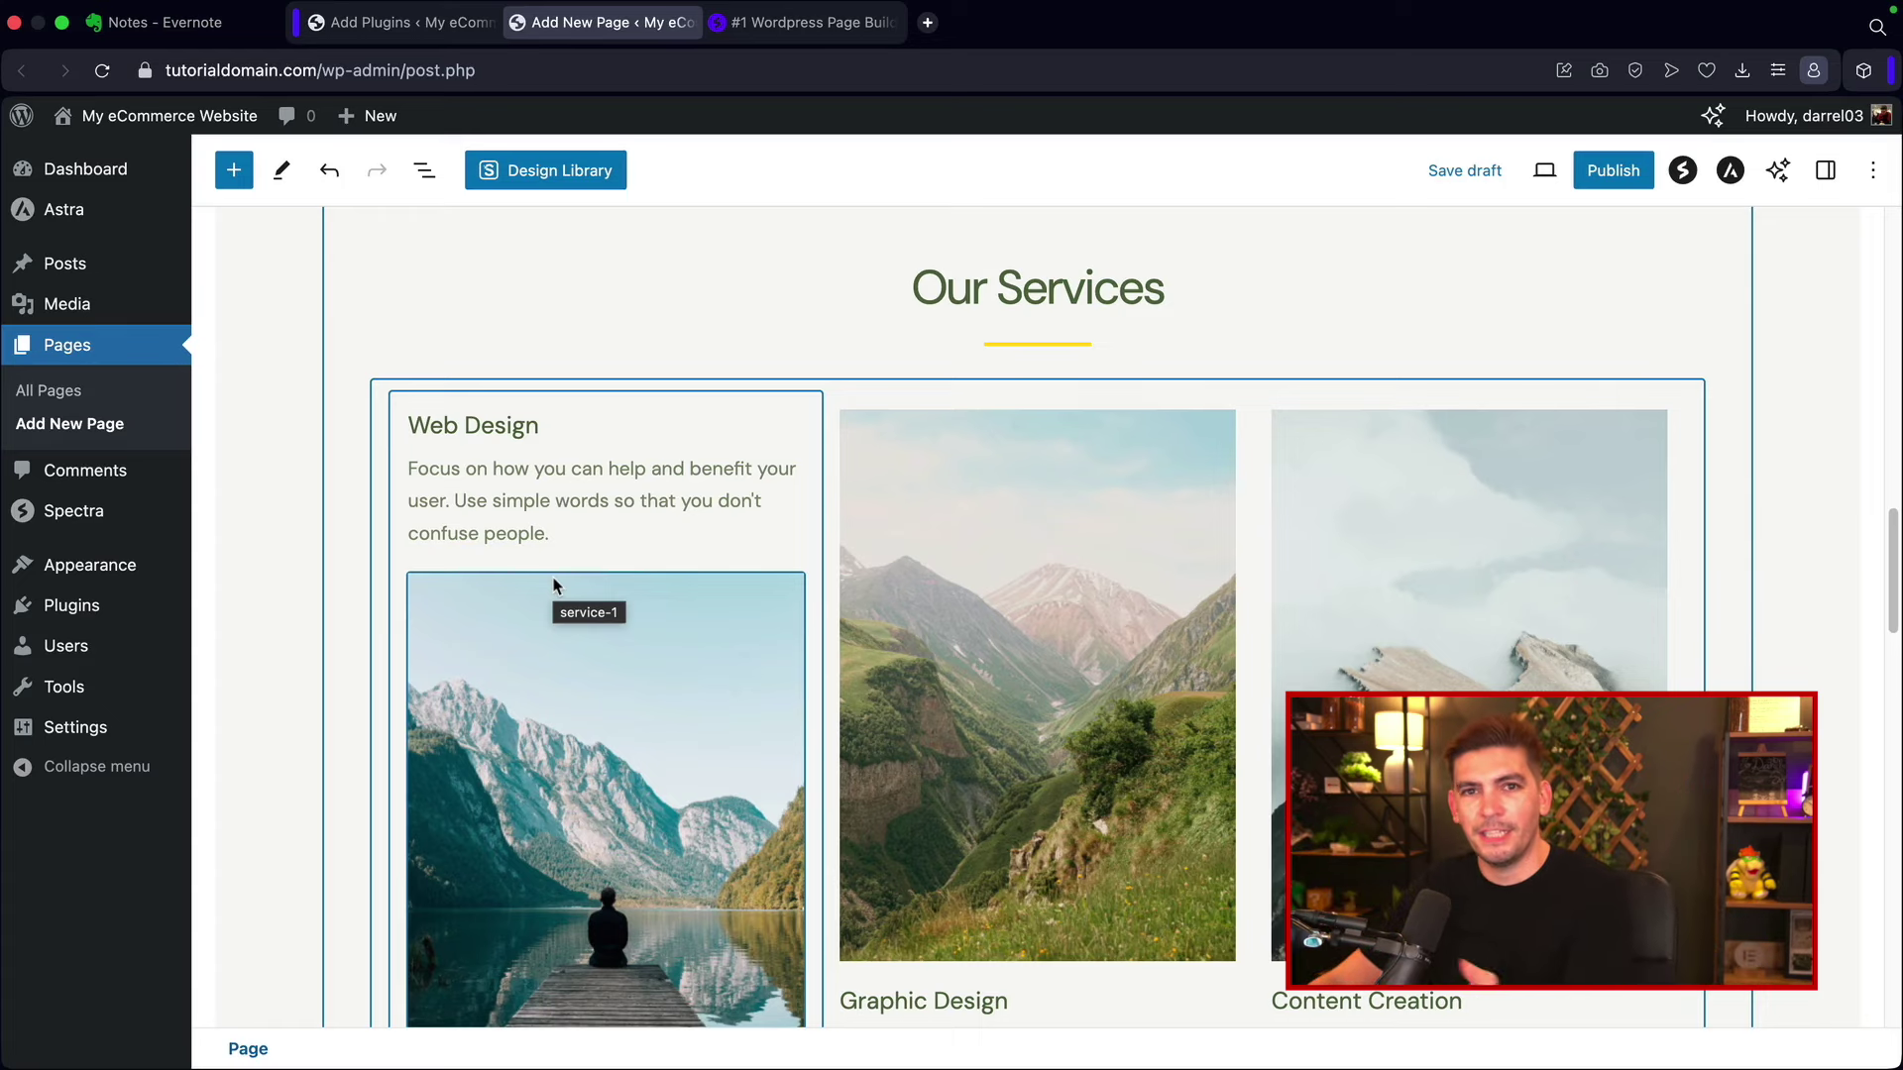
pyautogui.scroll(-2, 595, 610)
pyautogui.scroll(3, 616, 635)
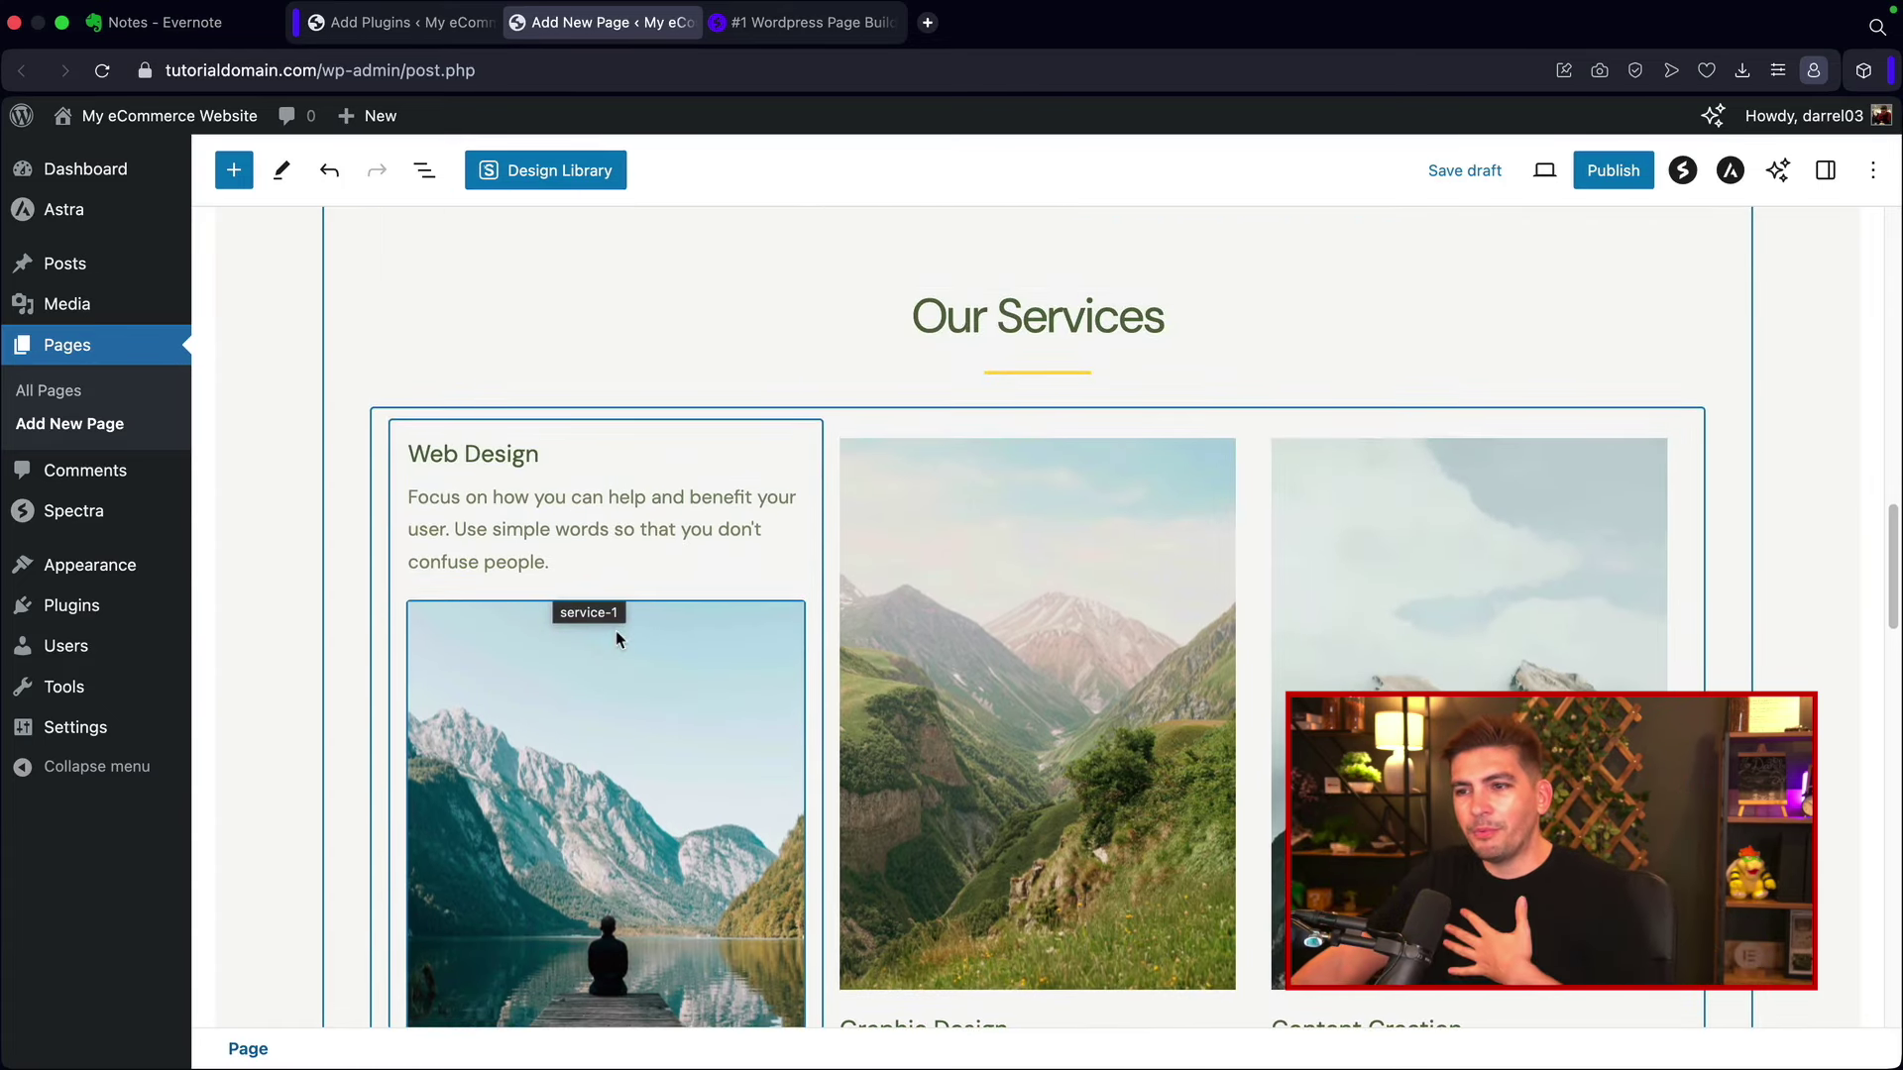
pyautogui.scroll(-2, 617, 634)
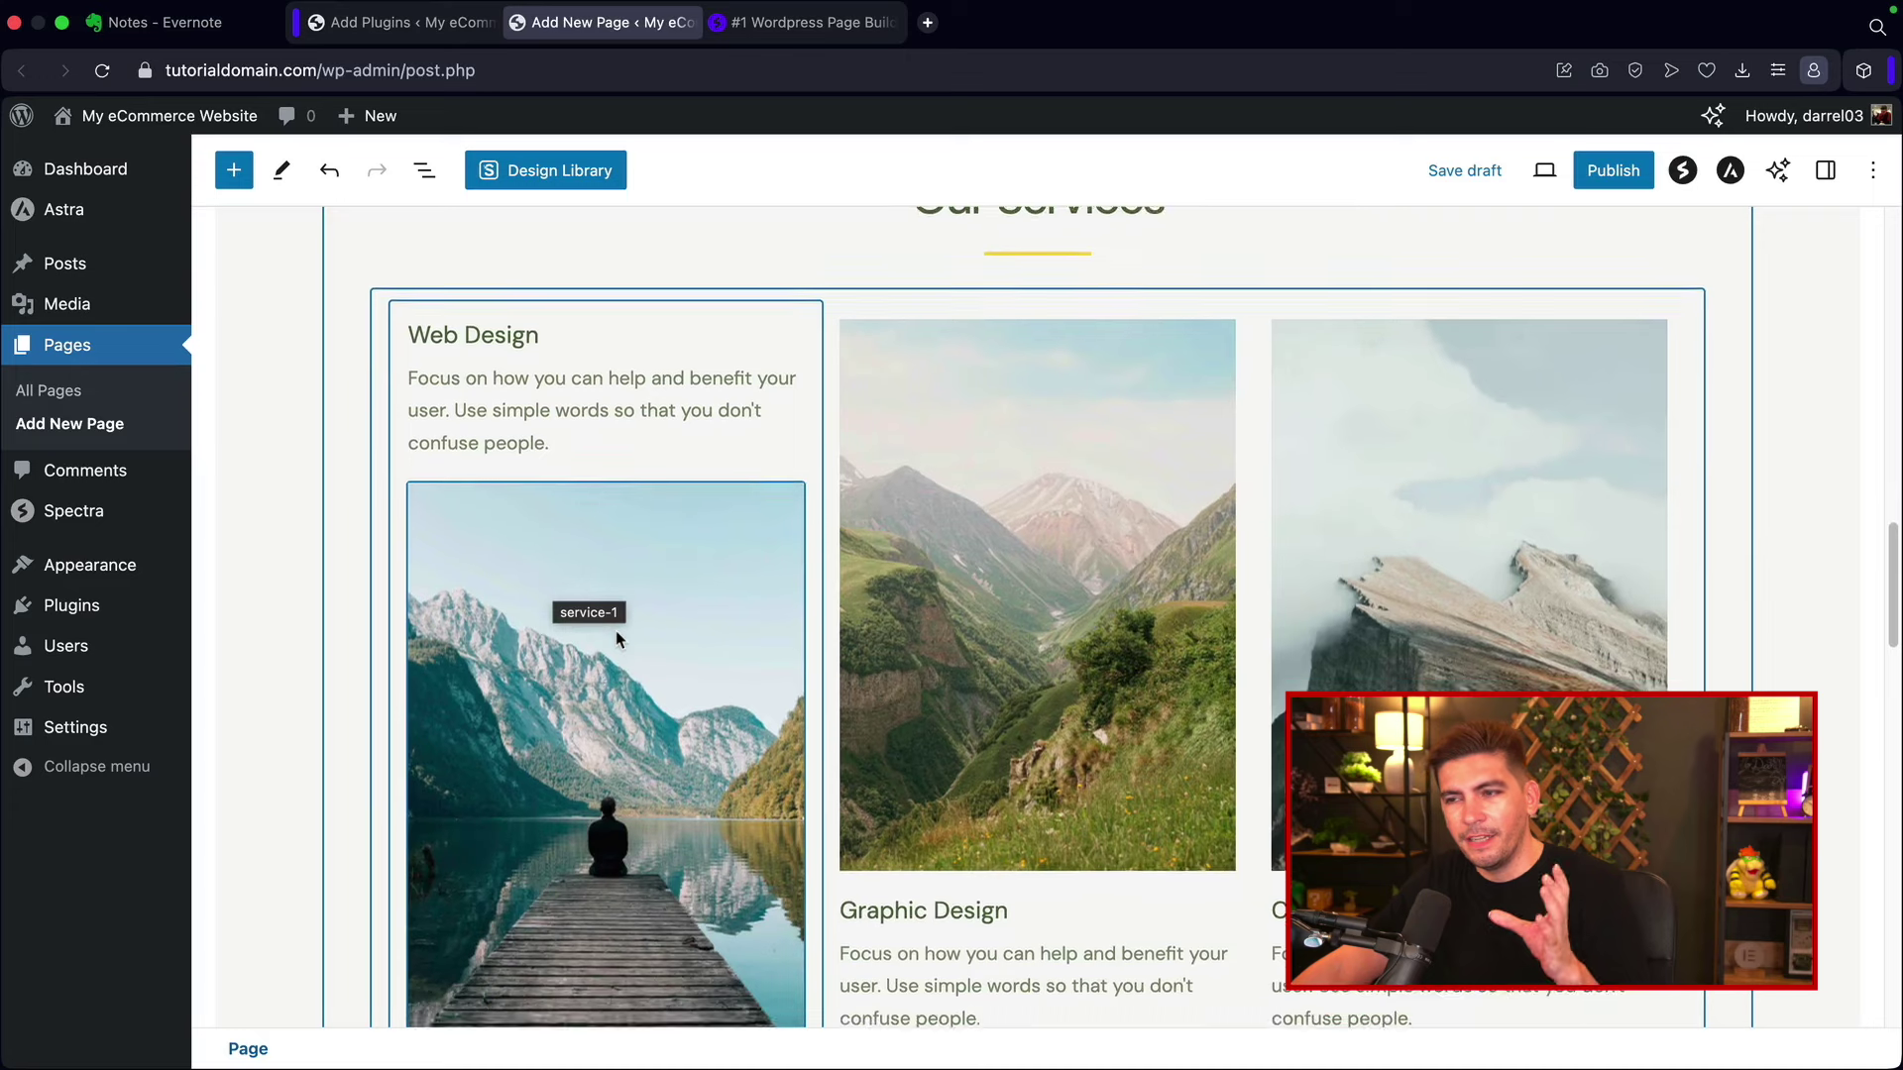
pyautogui.scroll(2, 616, 635)
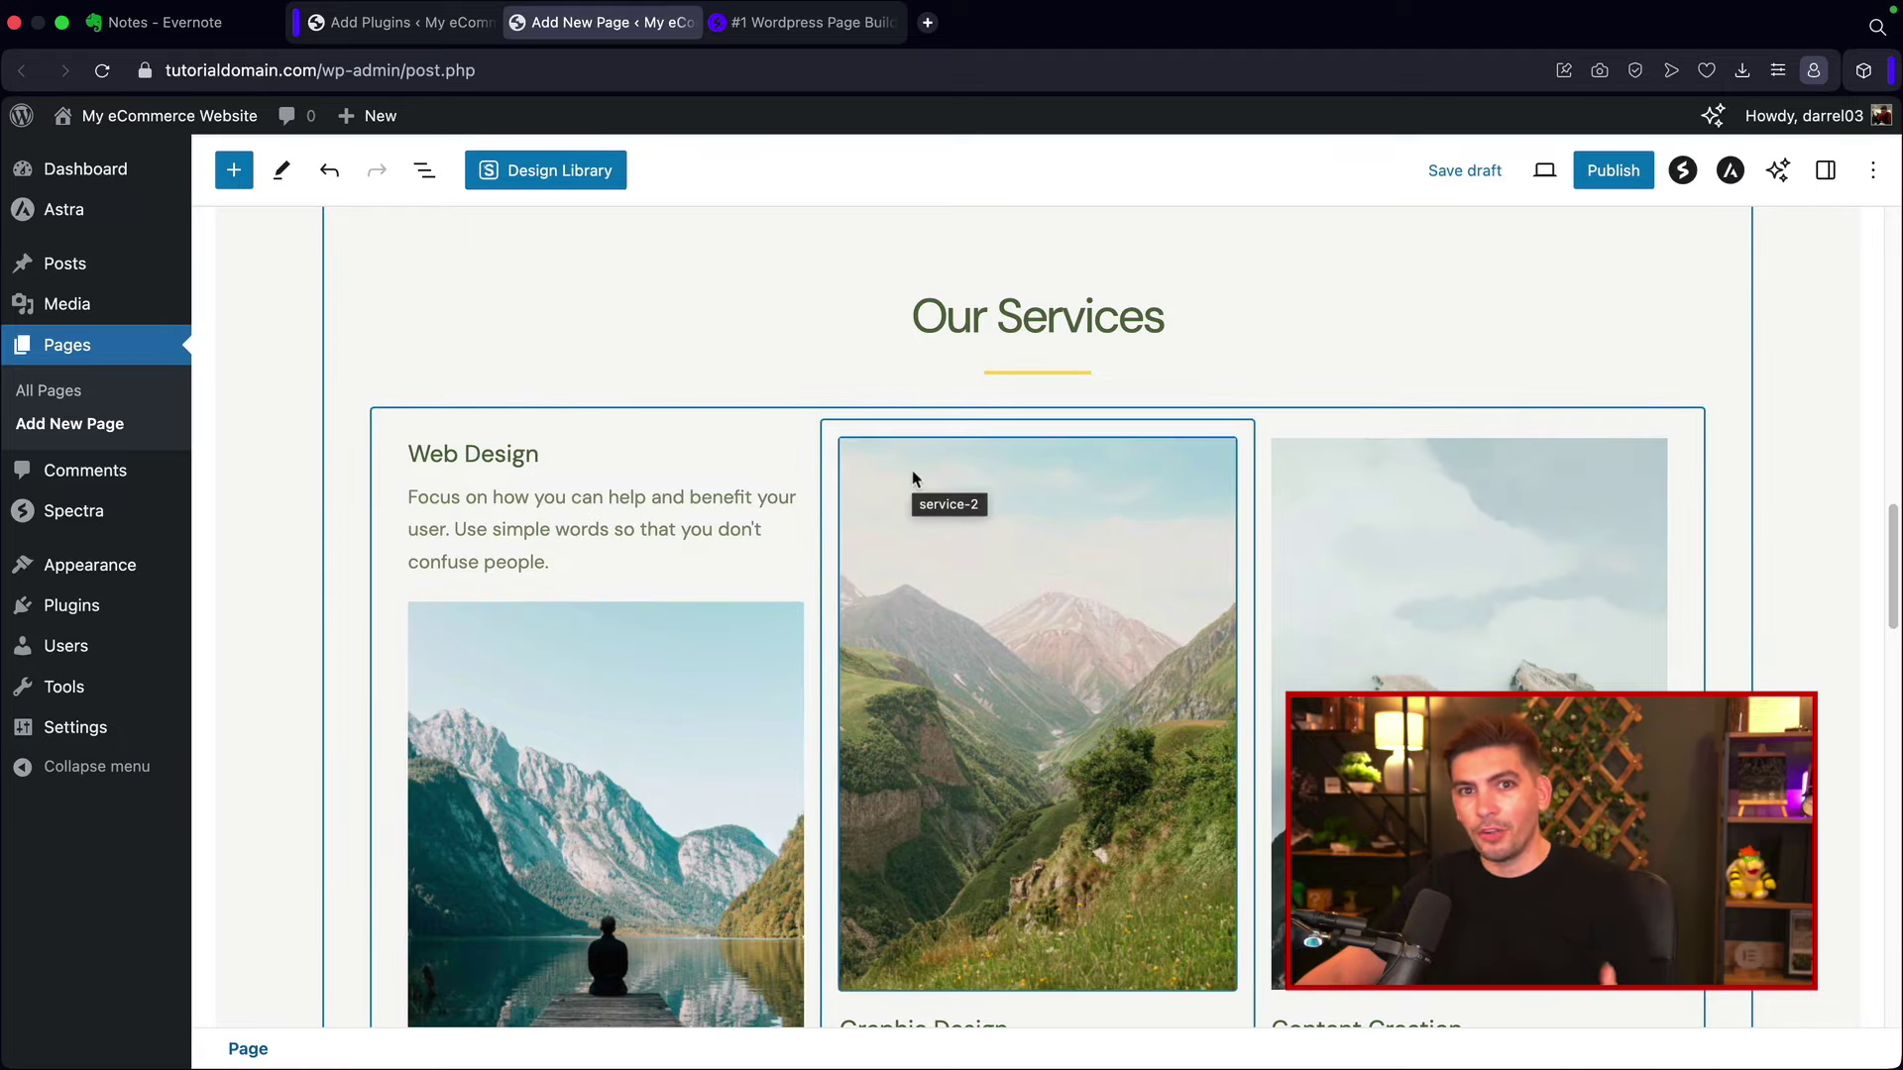
pyautogui.scroll(-10, 912, 469)
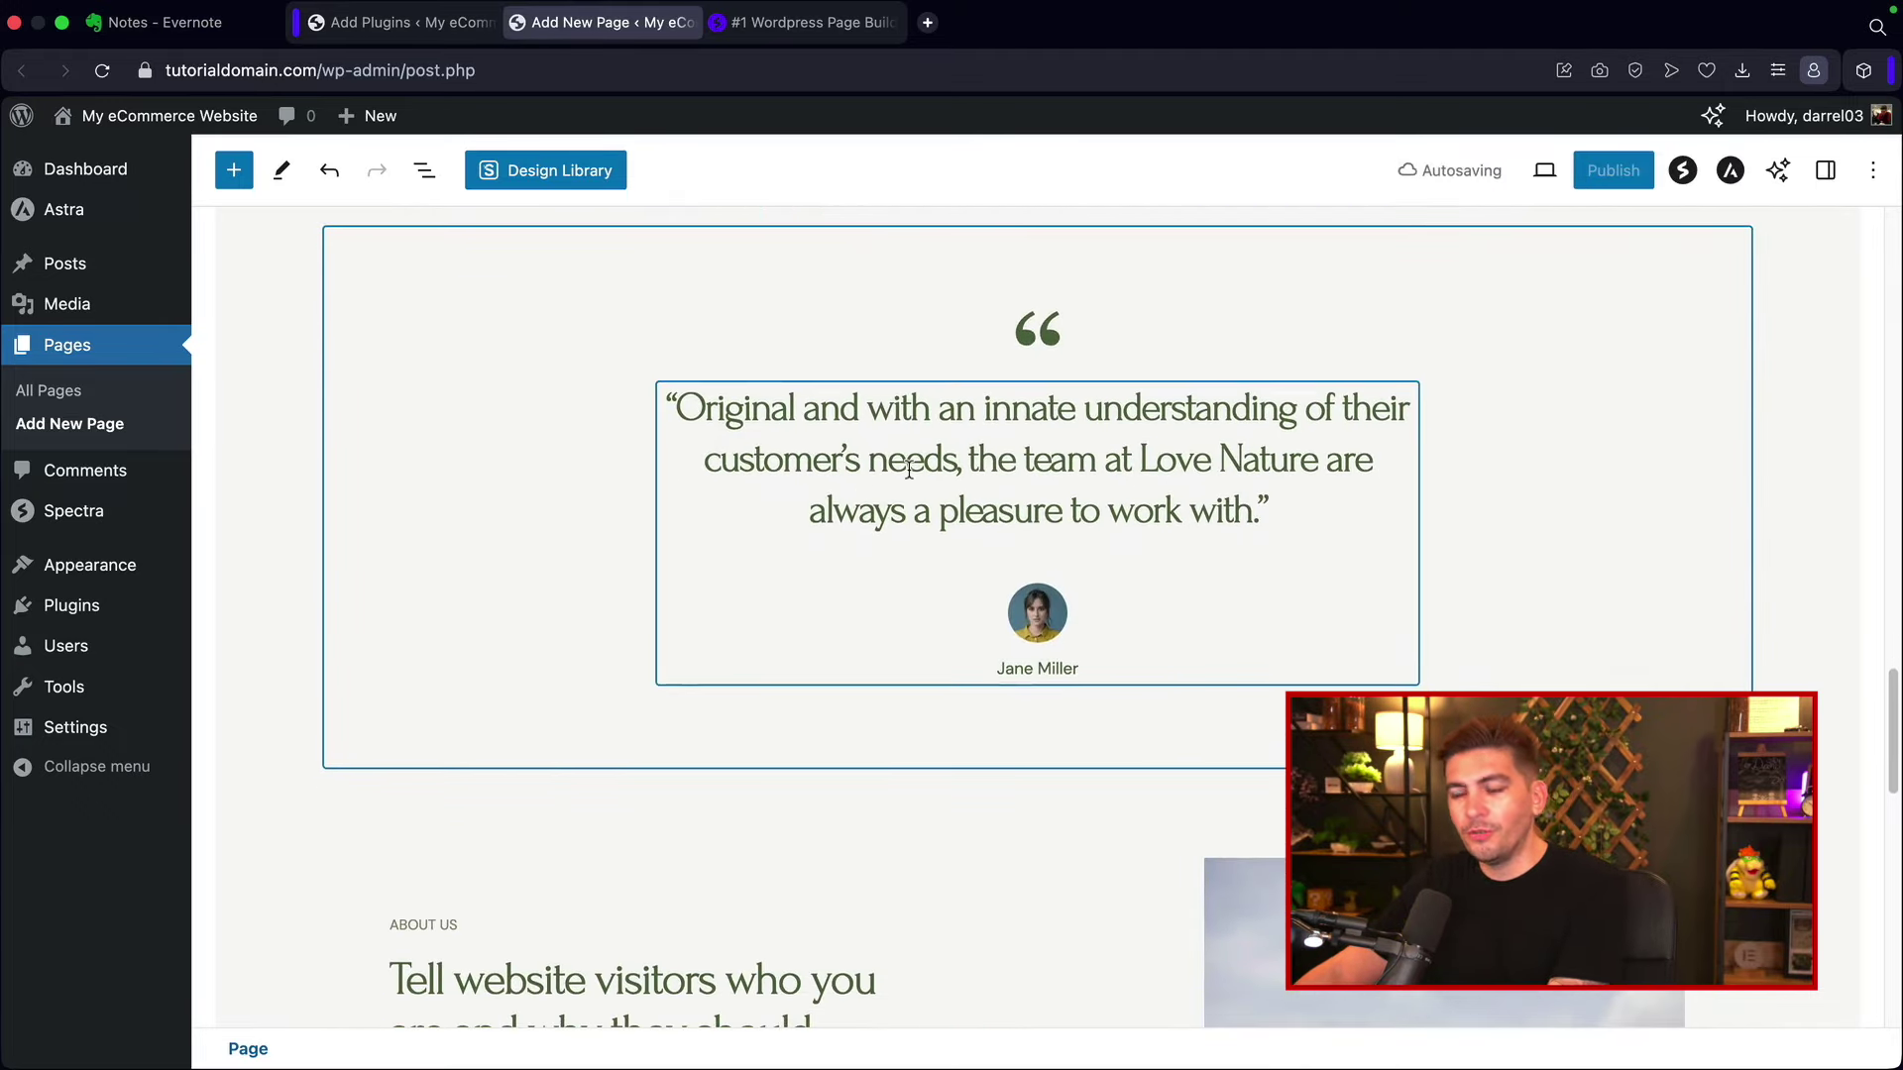
pyautogui.scroll(-2, 909, 470)
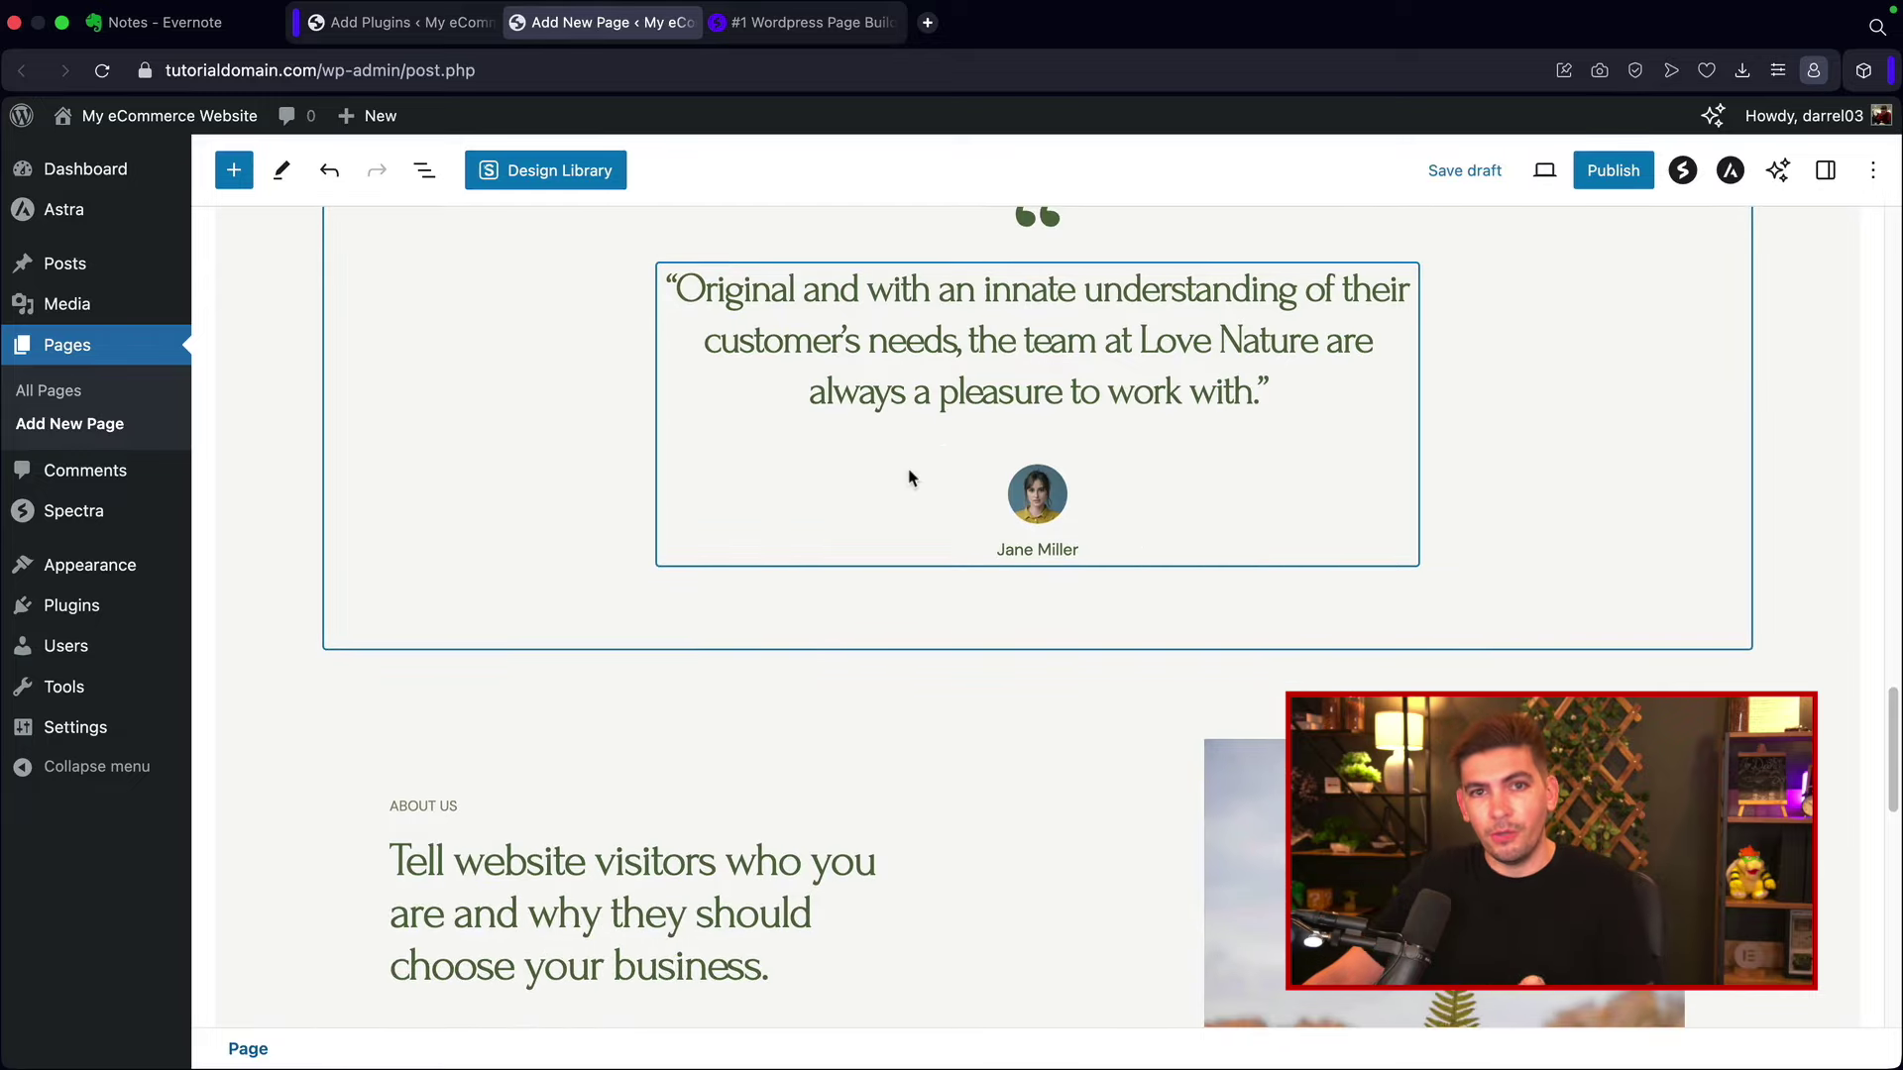
pyautogui.scroll(-8, 910, 478)
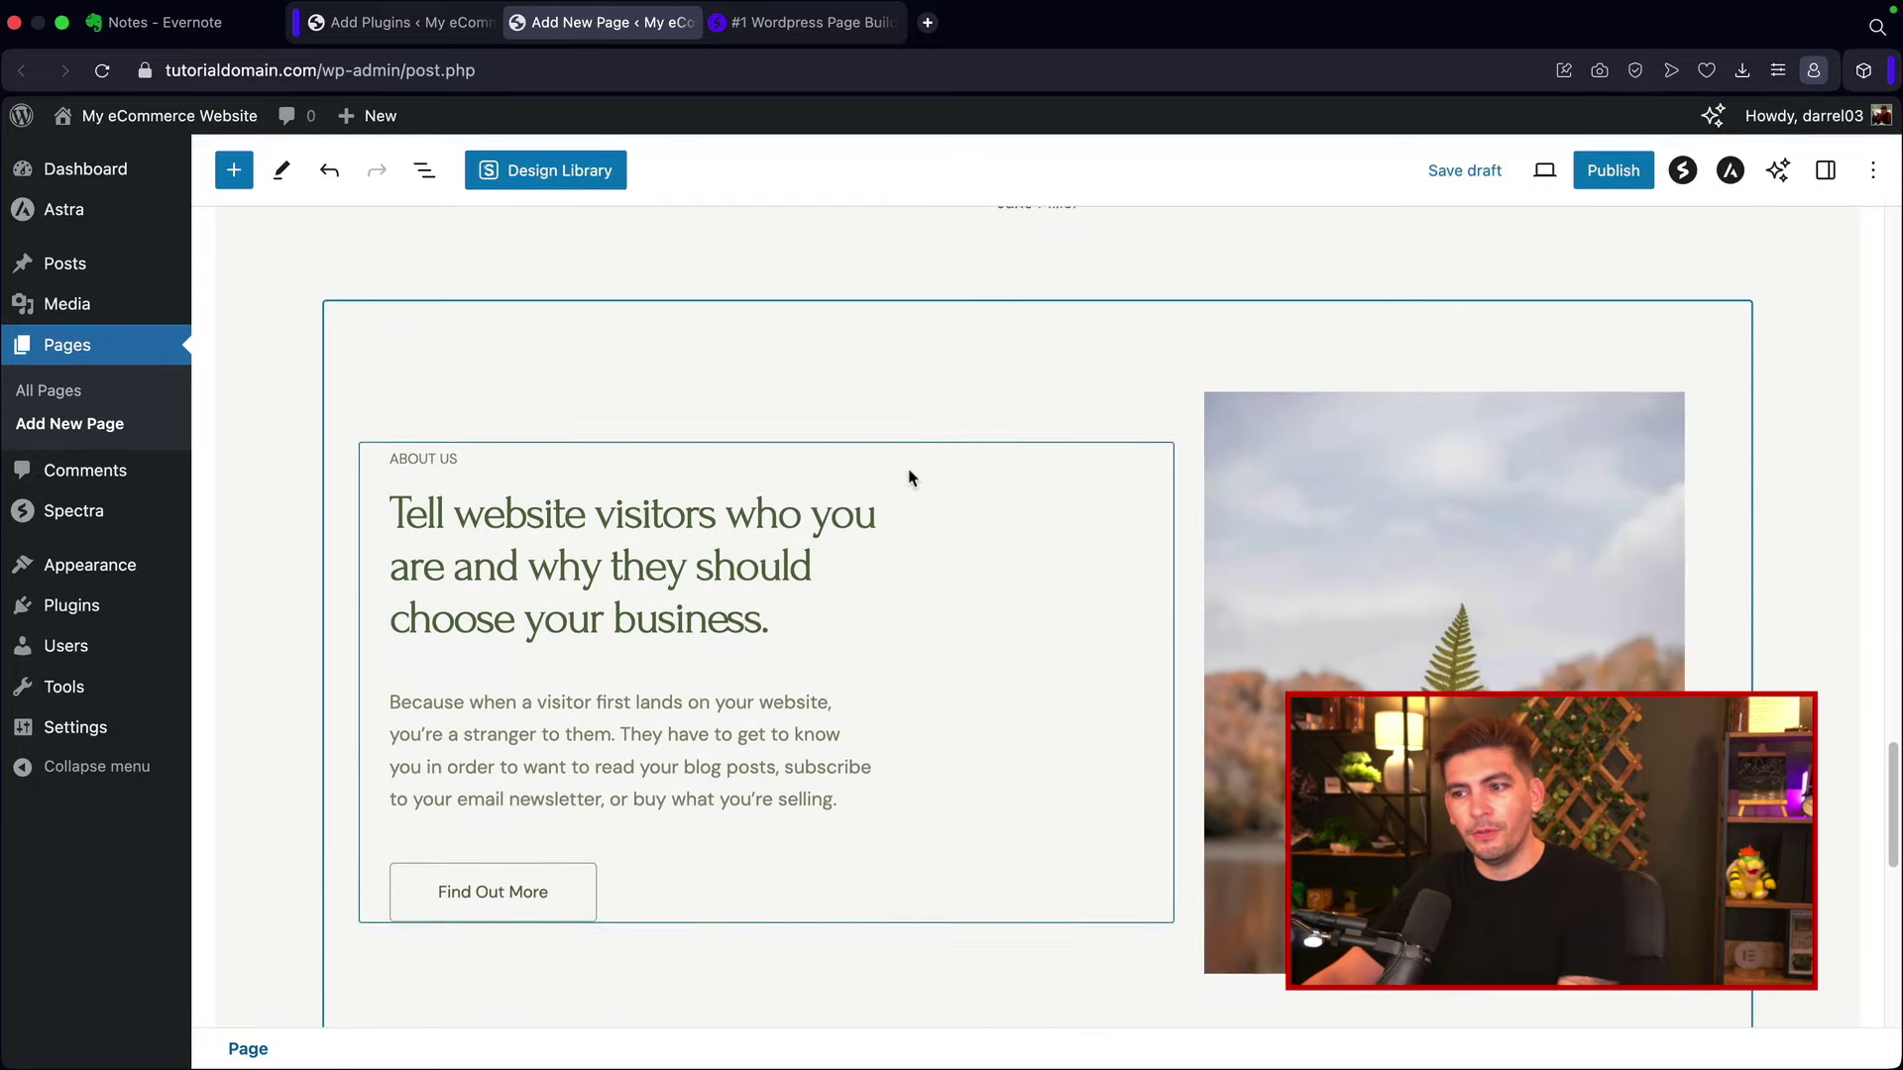
pyautogui.scroll(2, 917, 472)
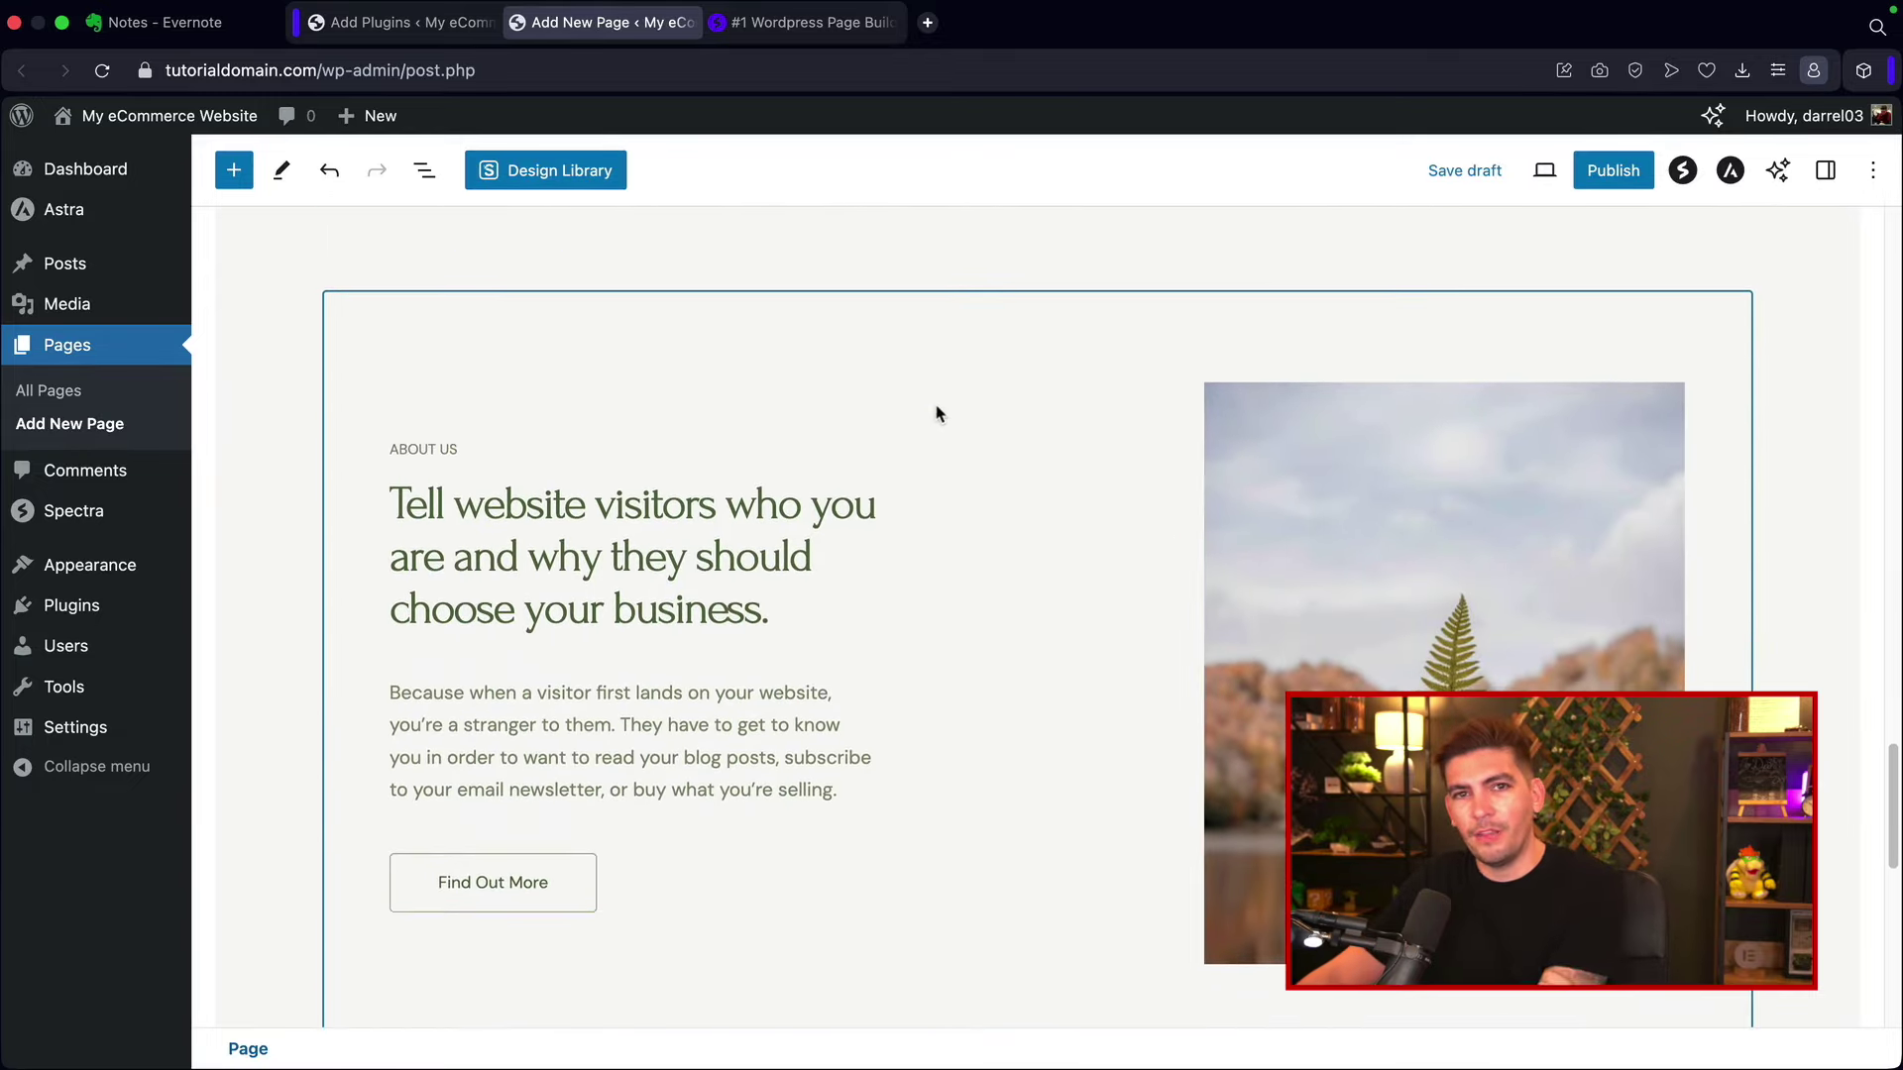
# - Show Spectra's Lifetime prices for 10 websites: Pro $279, Essential Toolkit $599, Business Toolkit $799
pyautogui.hotkey('ctrl', 'Tab')
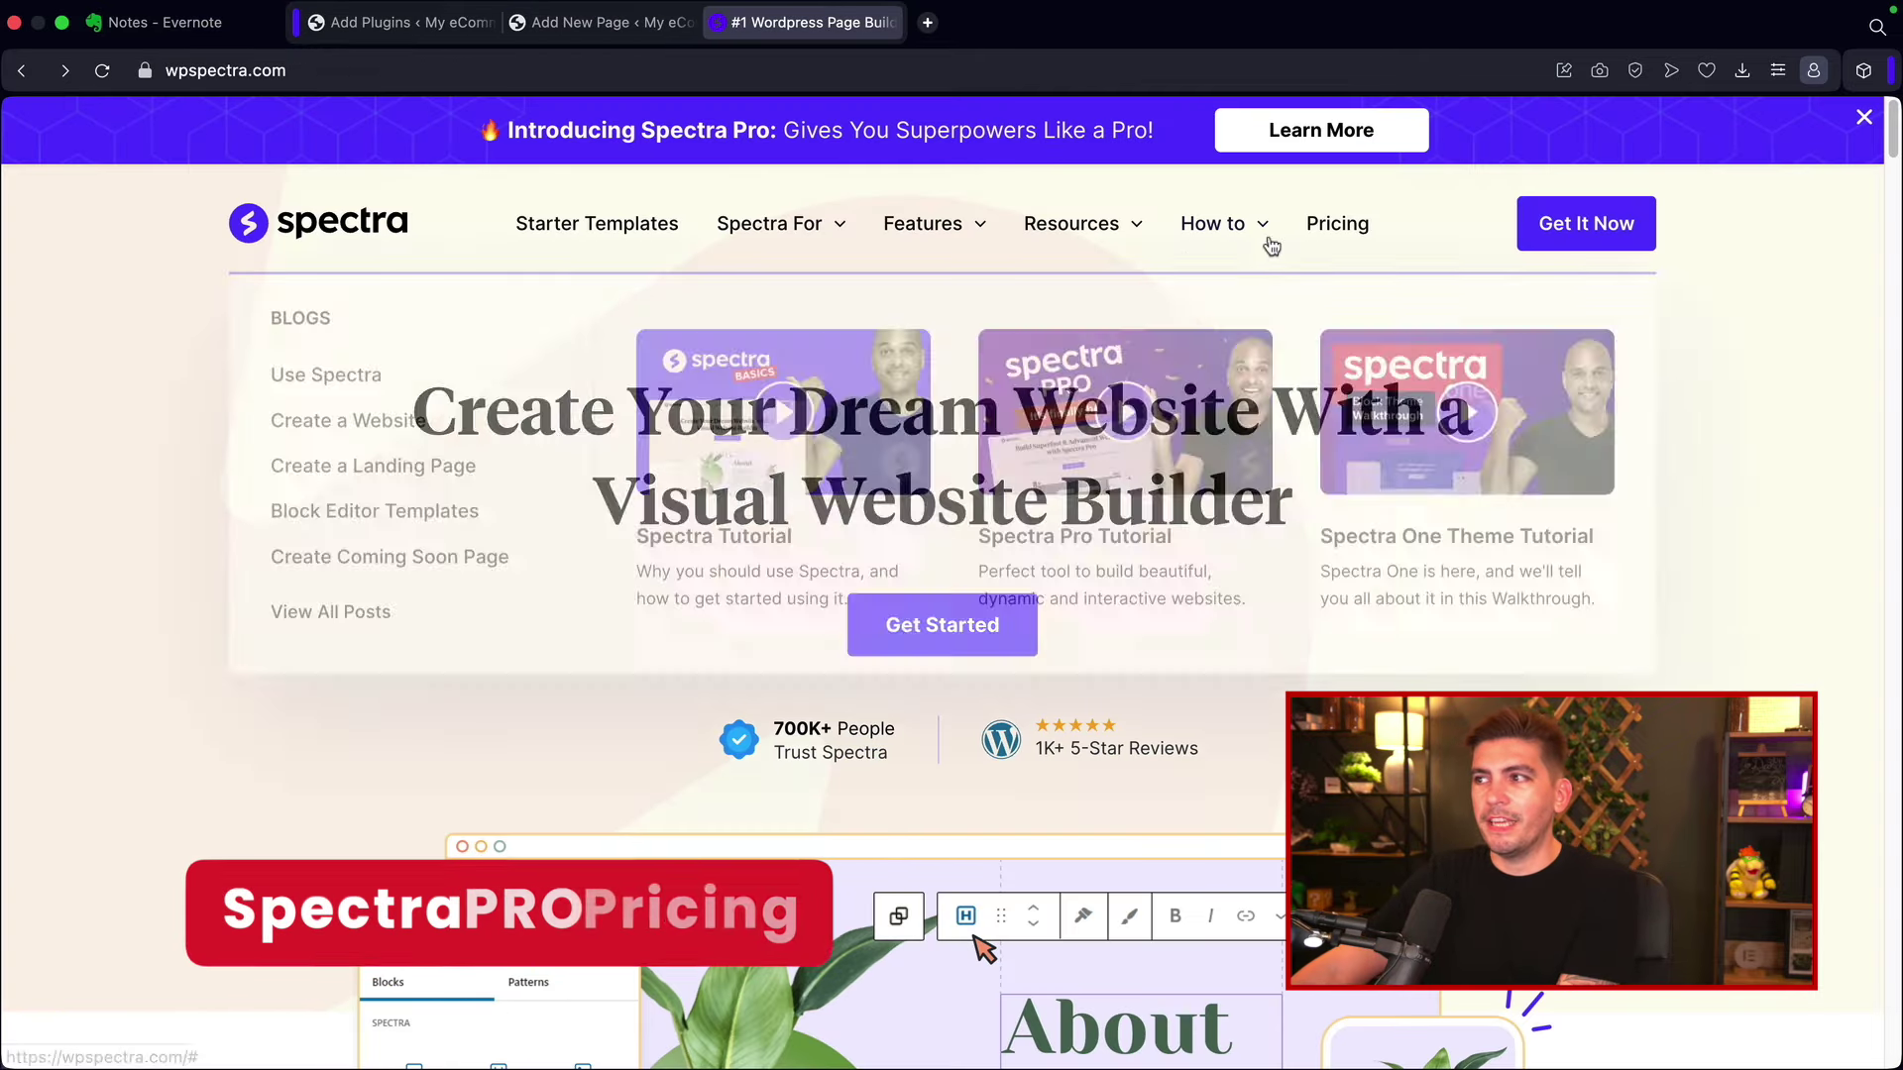
pyautogui.click(1327, 226)
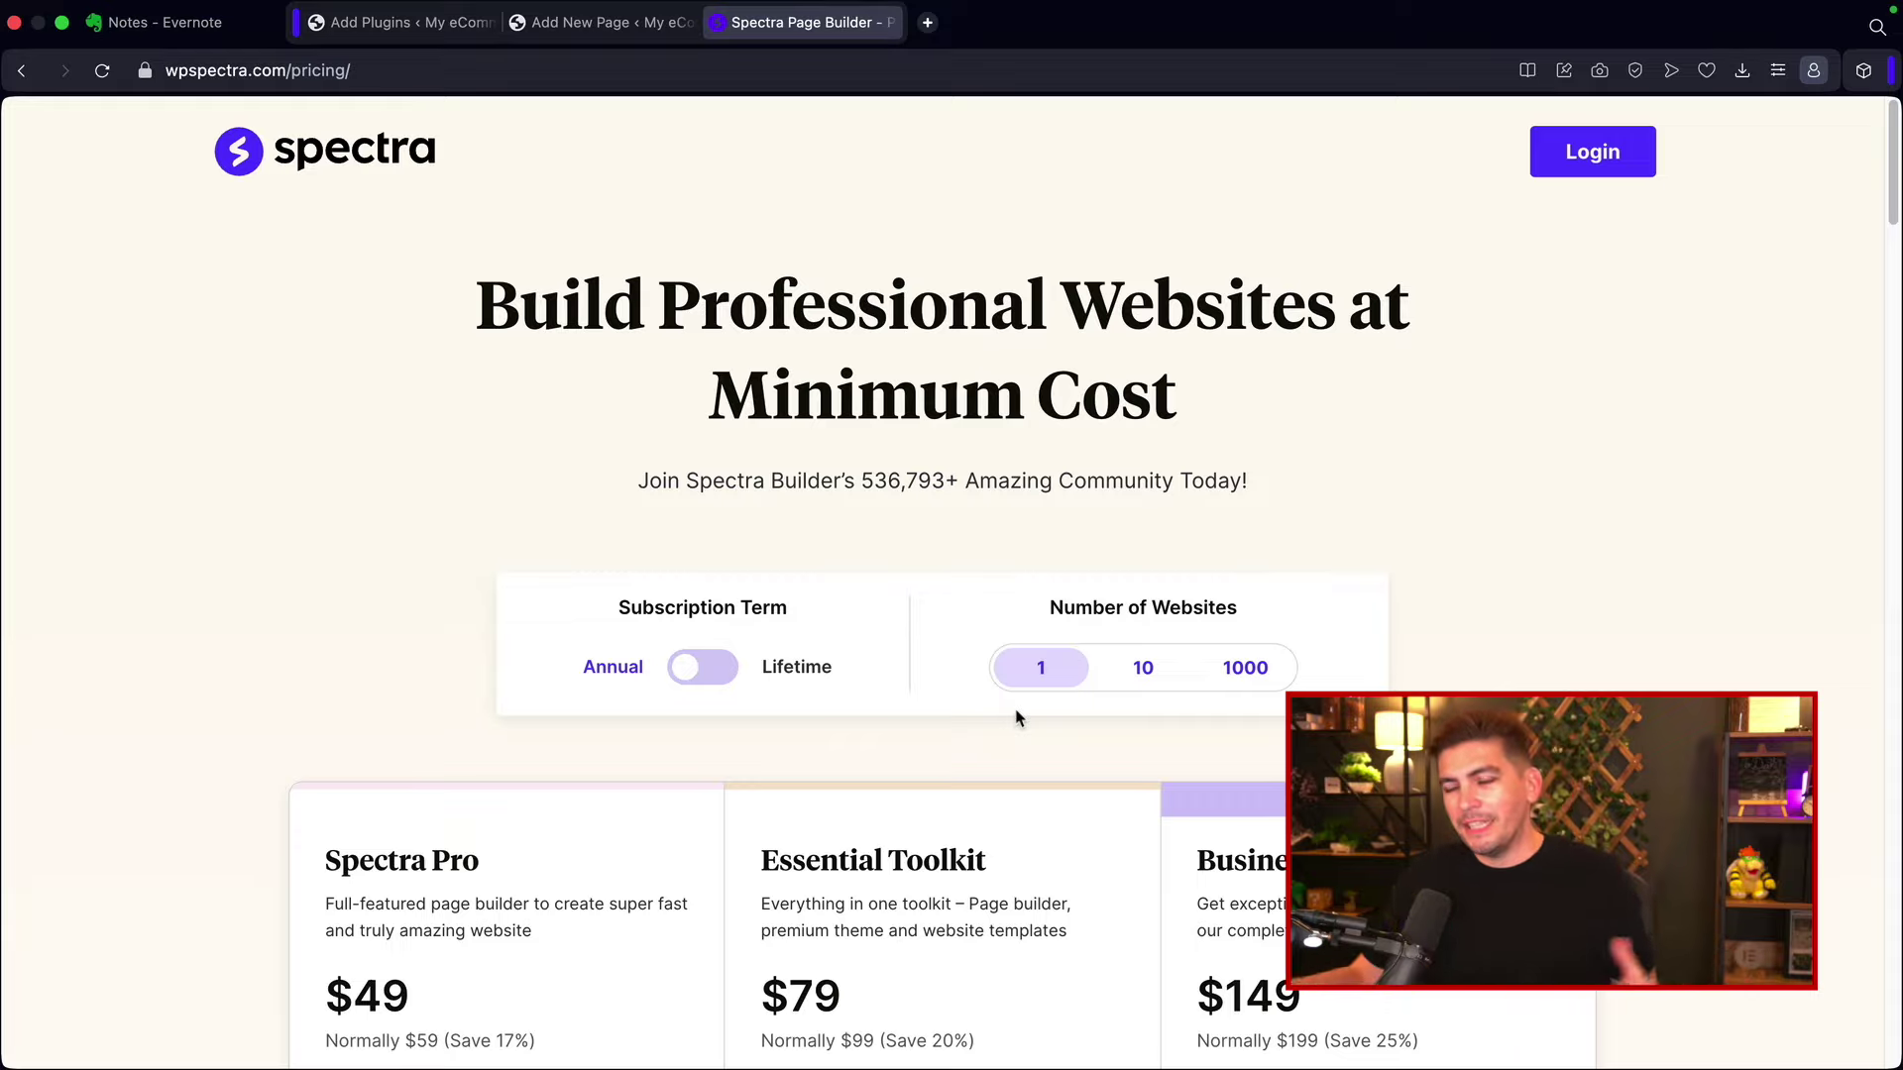
pyautogui.click(1135, 691)
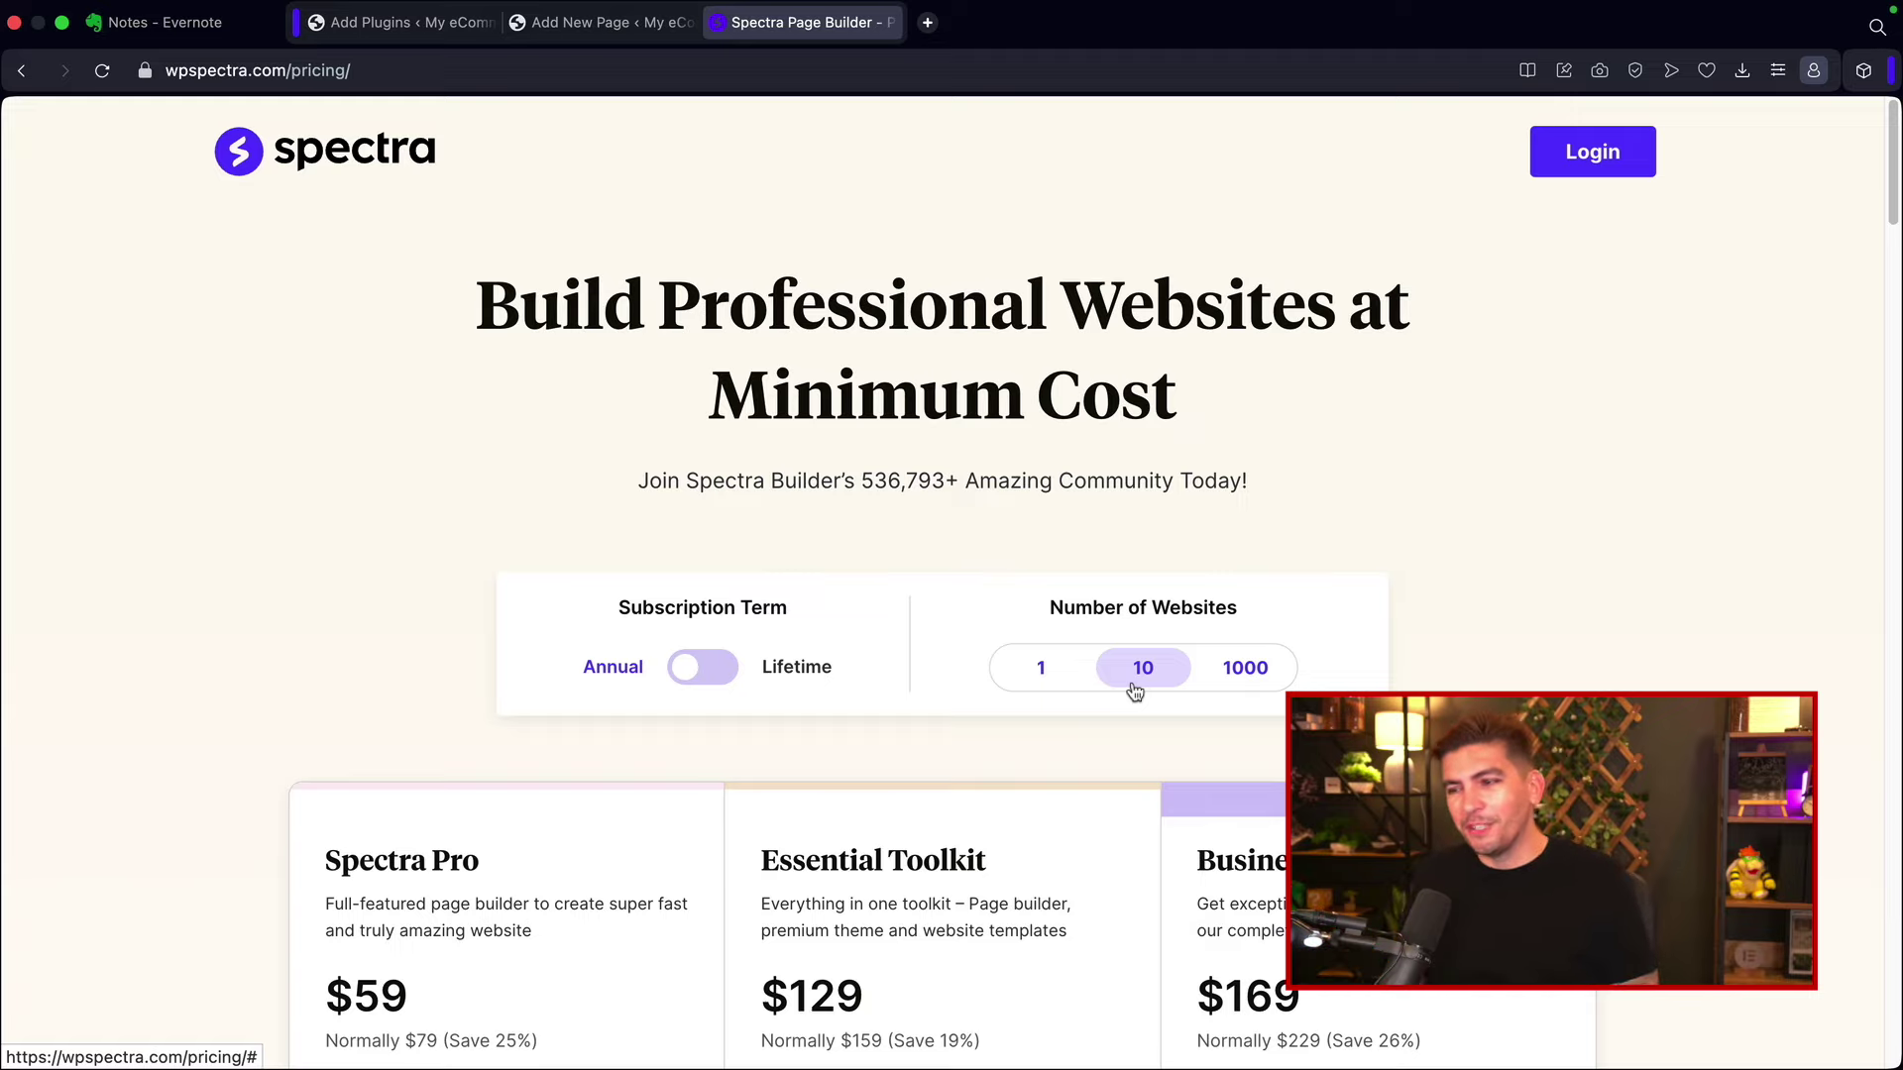
pyautogui.scroll(-3, 1134, 691)
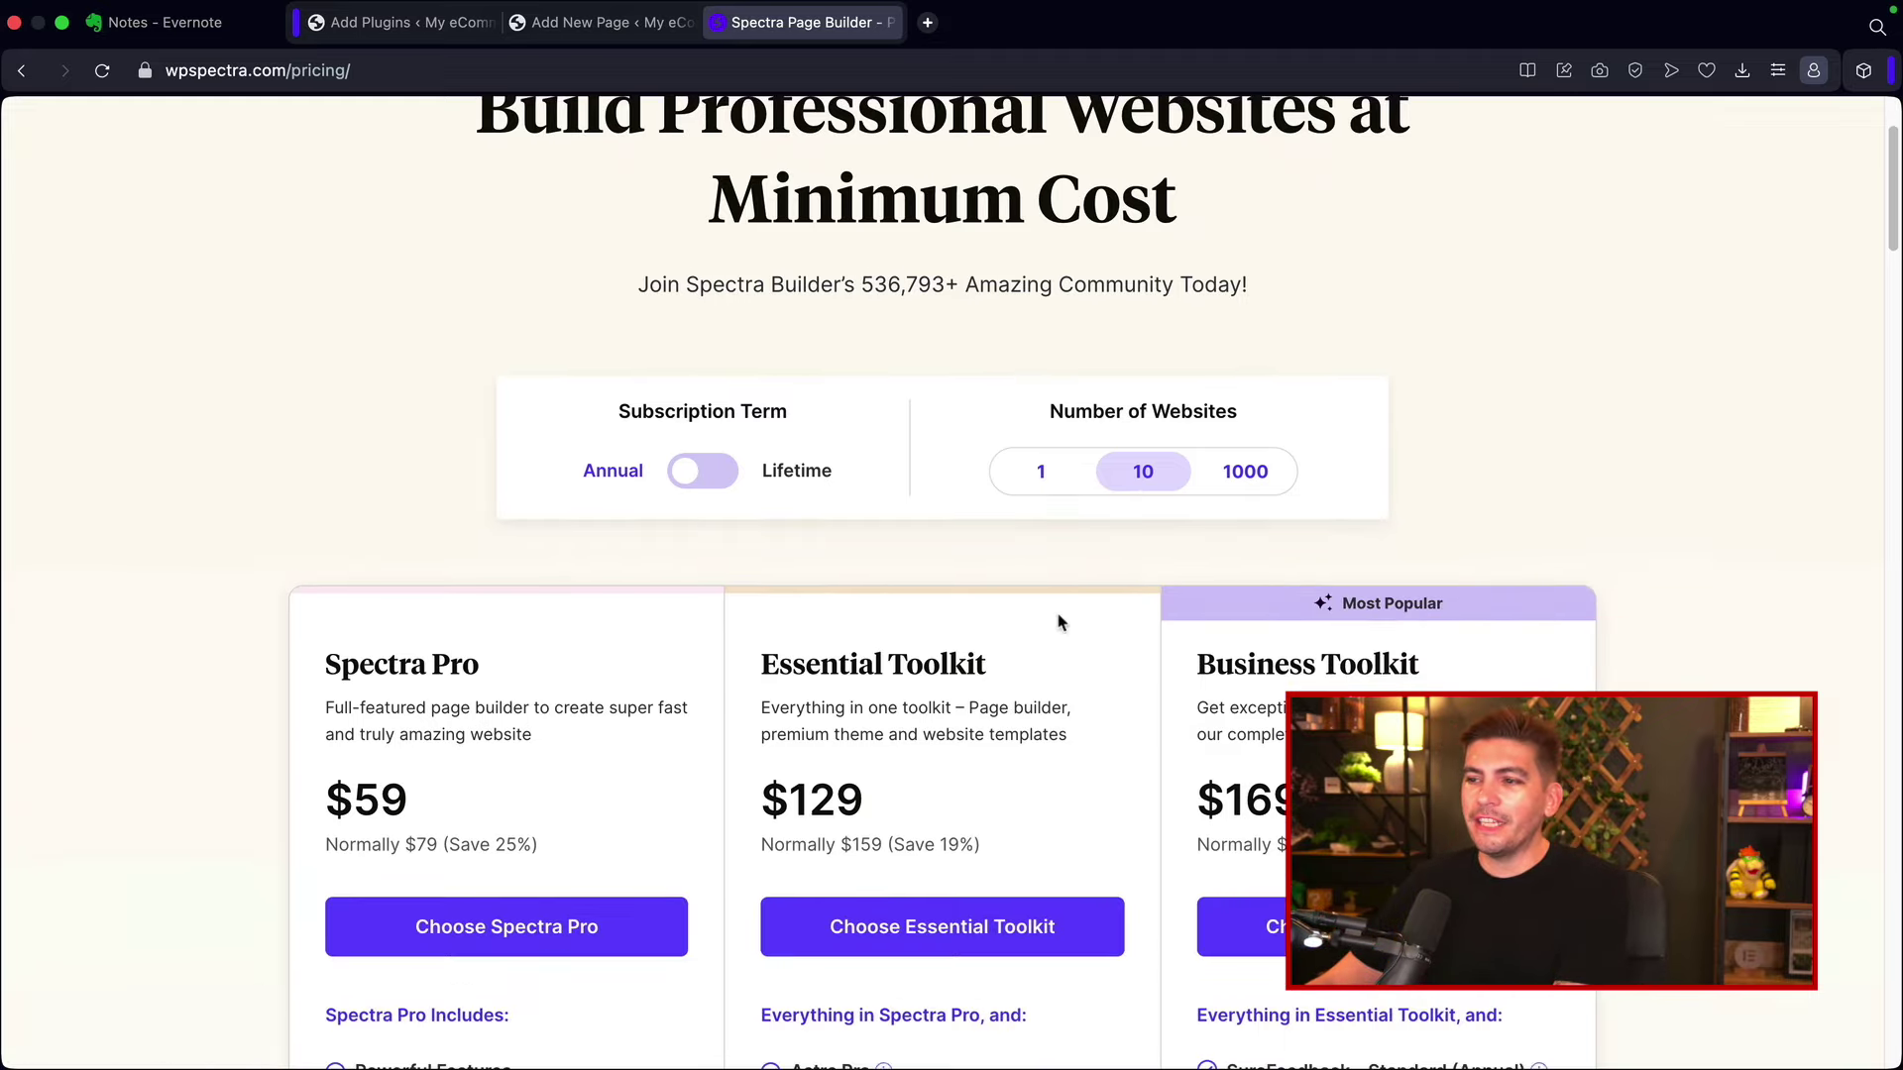
pyautogui.click(710, 436)
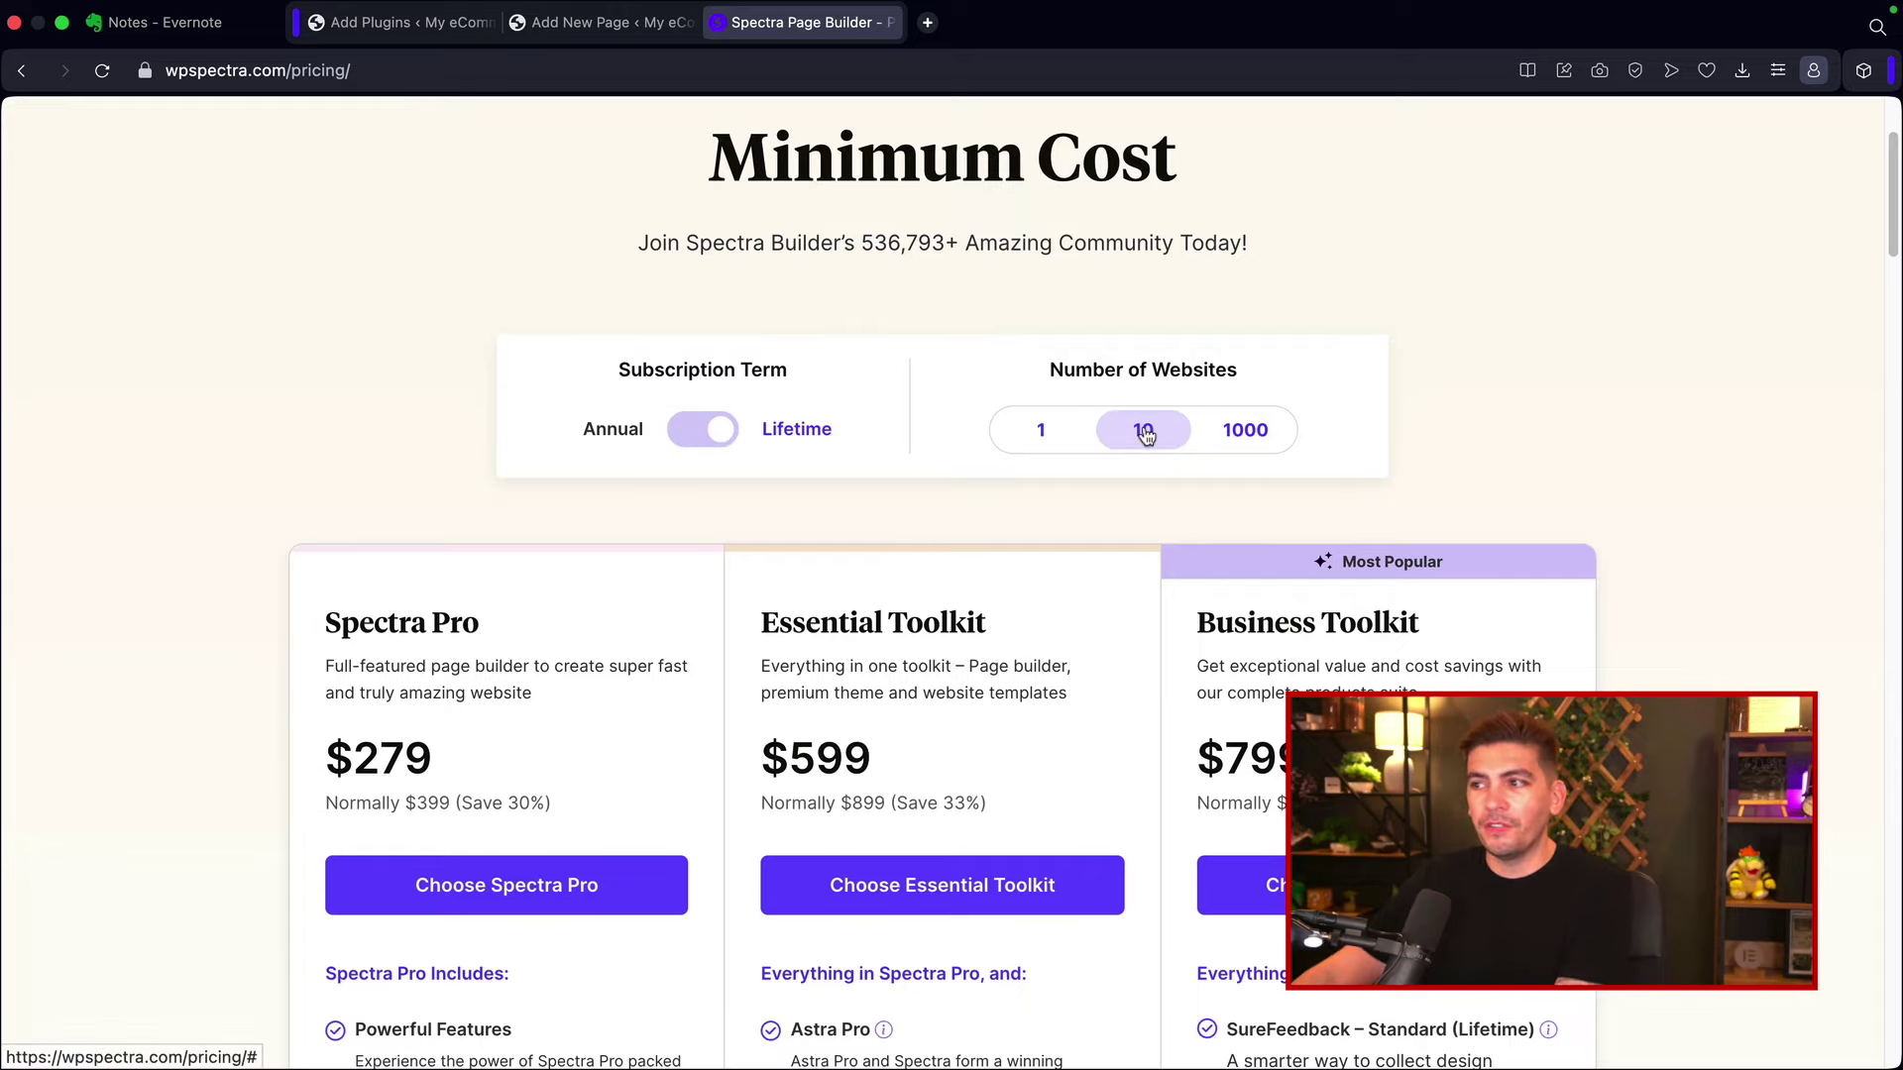
pyautogui.scroll(-2, 1136, 422)
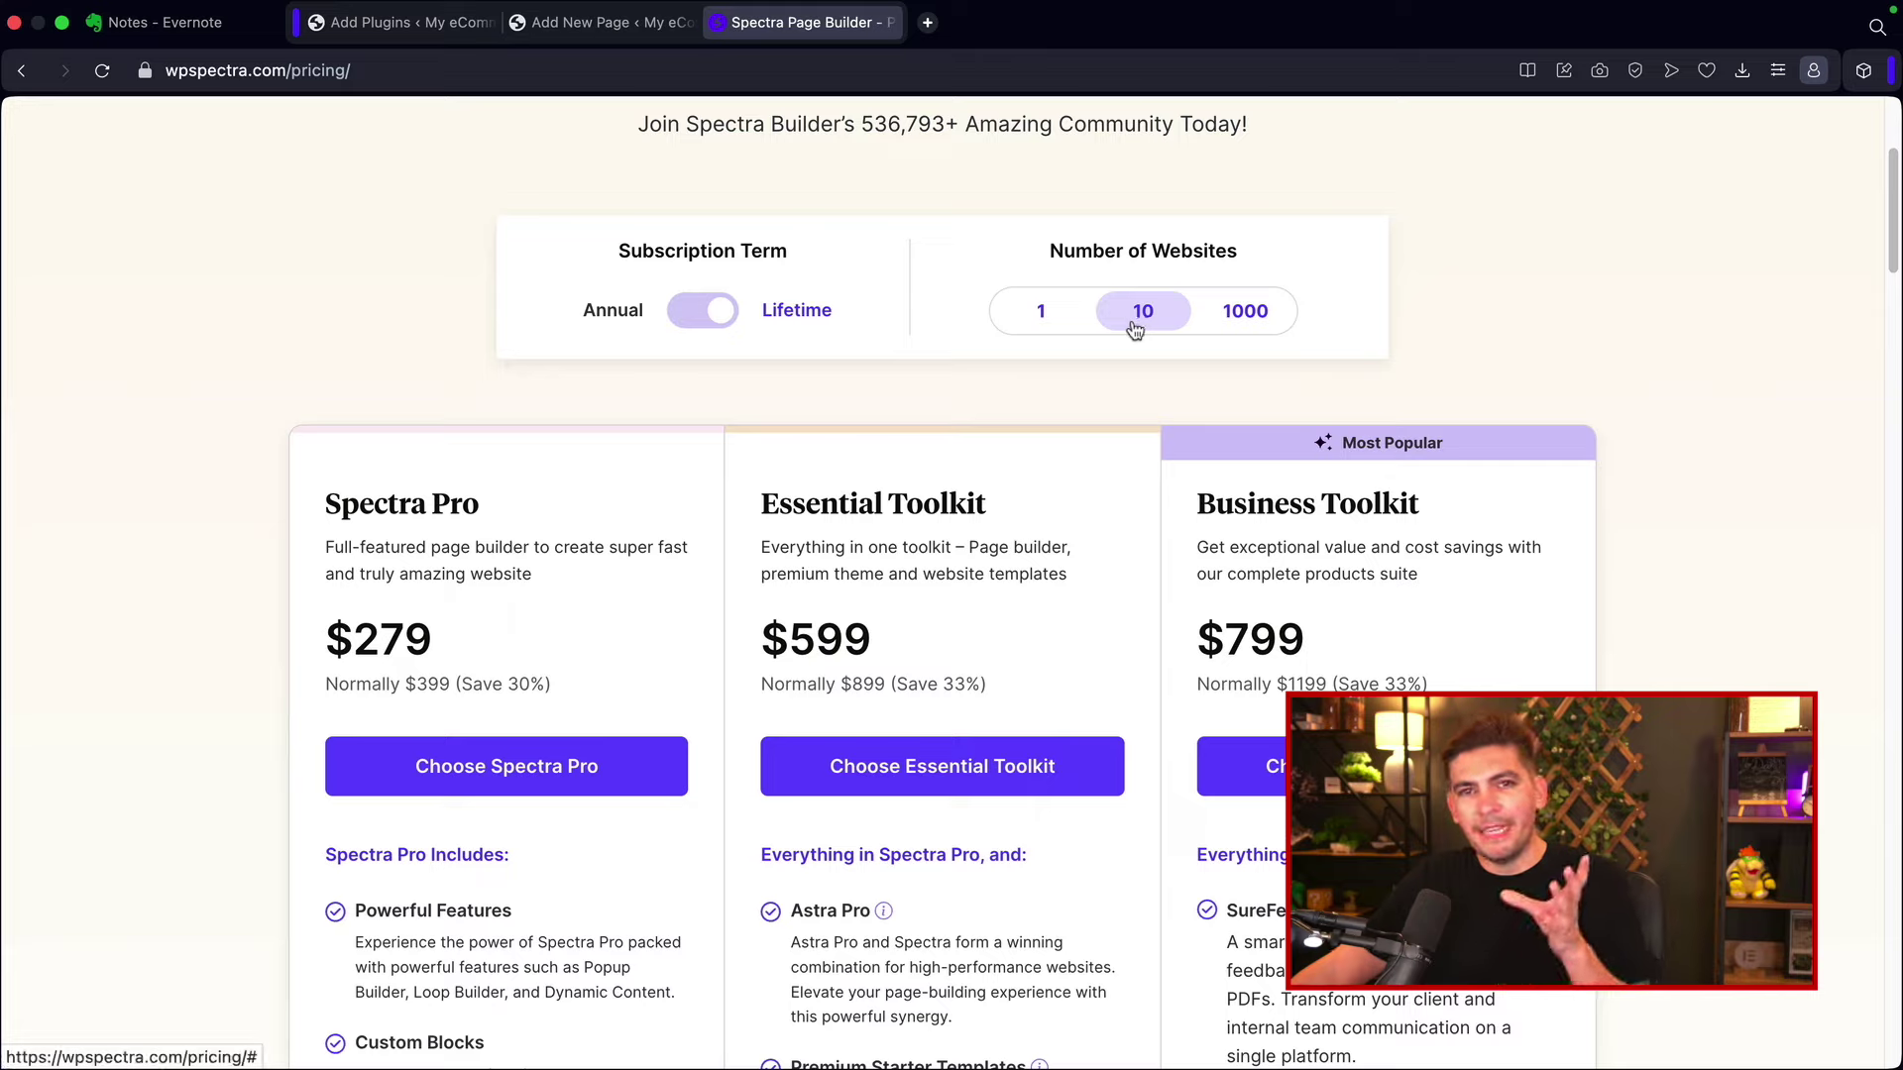
pyautogui.click(1043, 316)
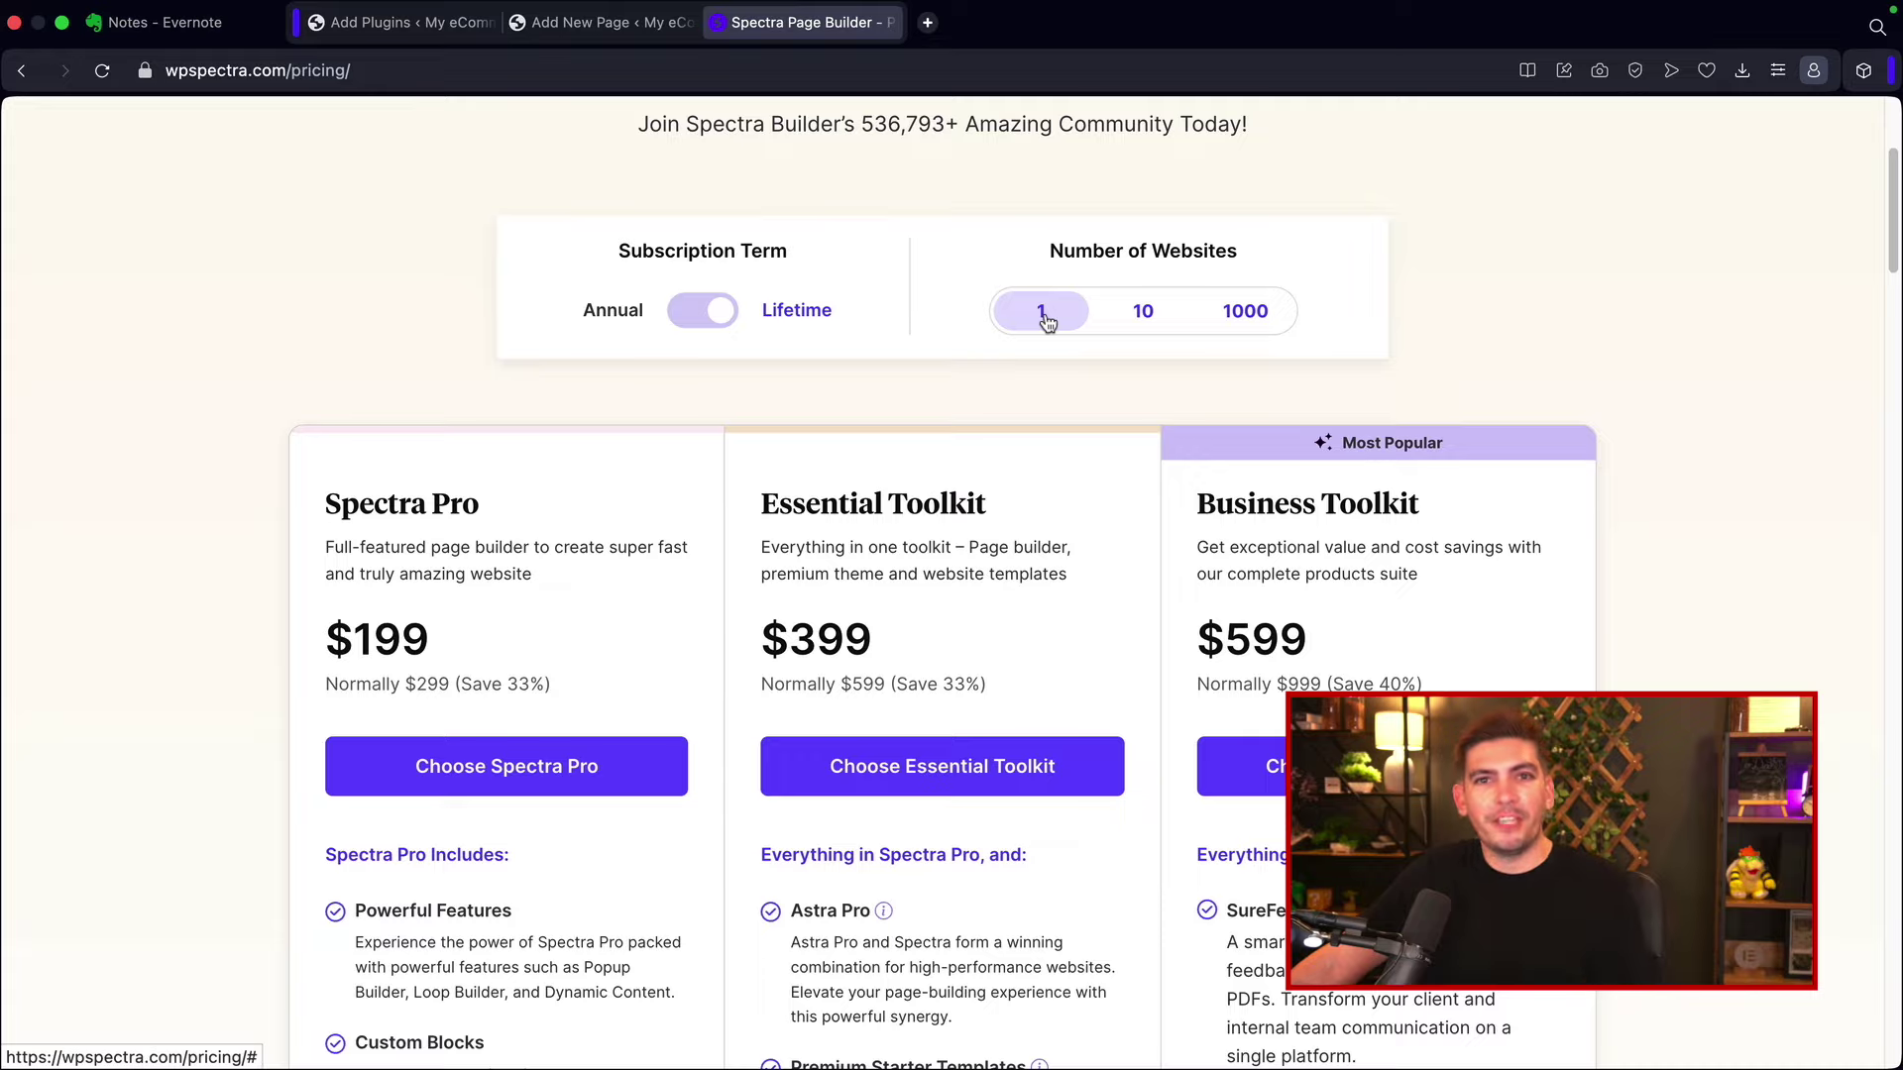
pyautogui.click(1105, 313)
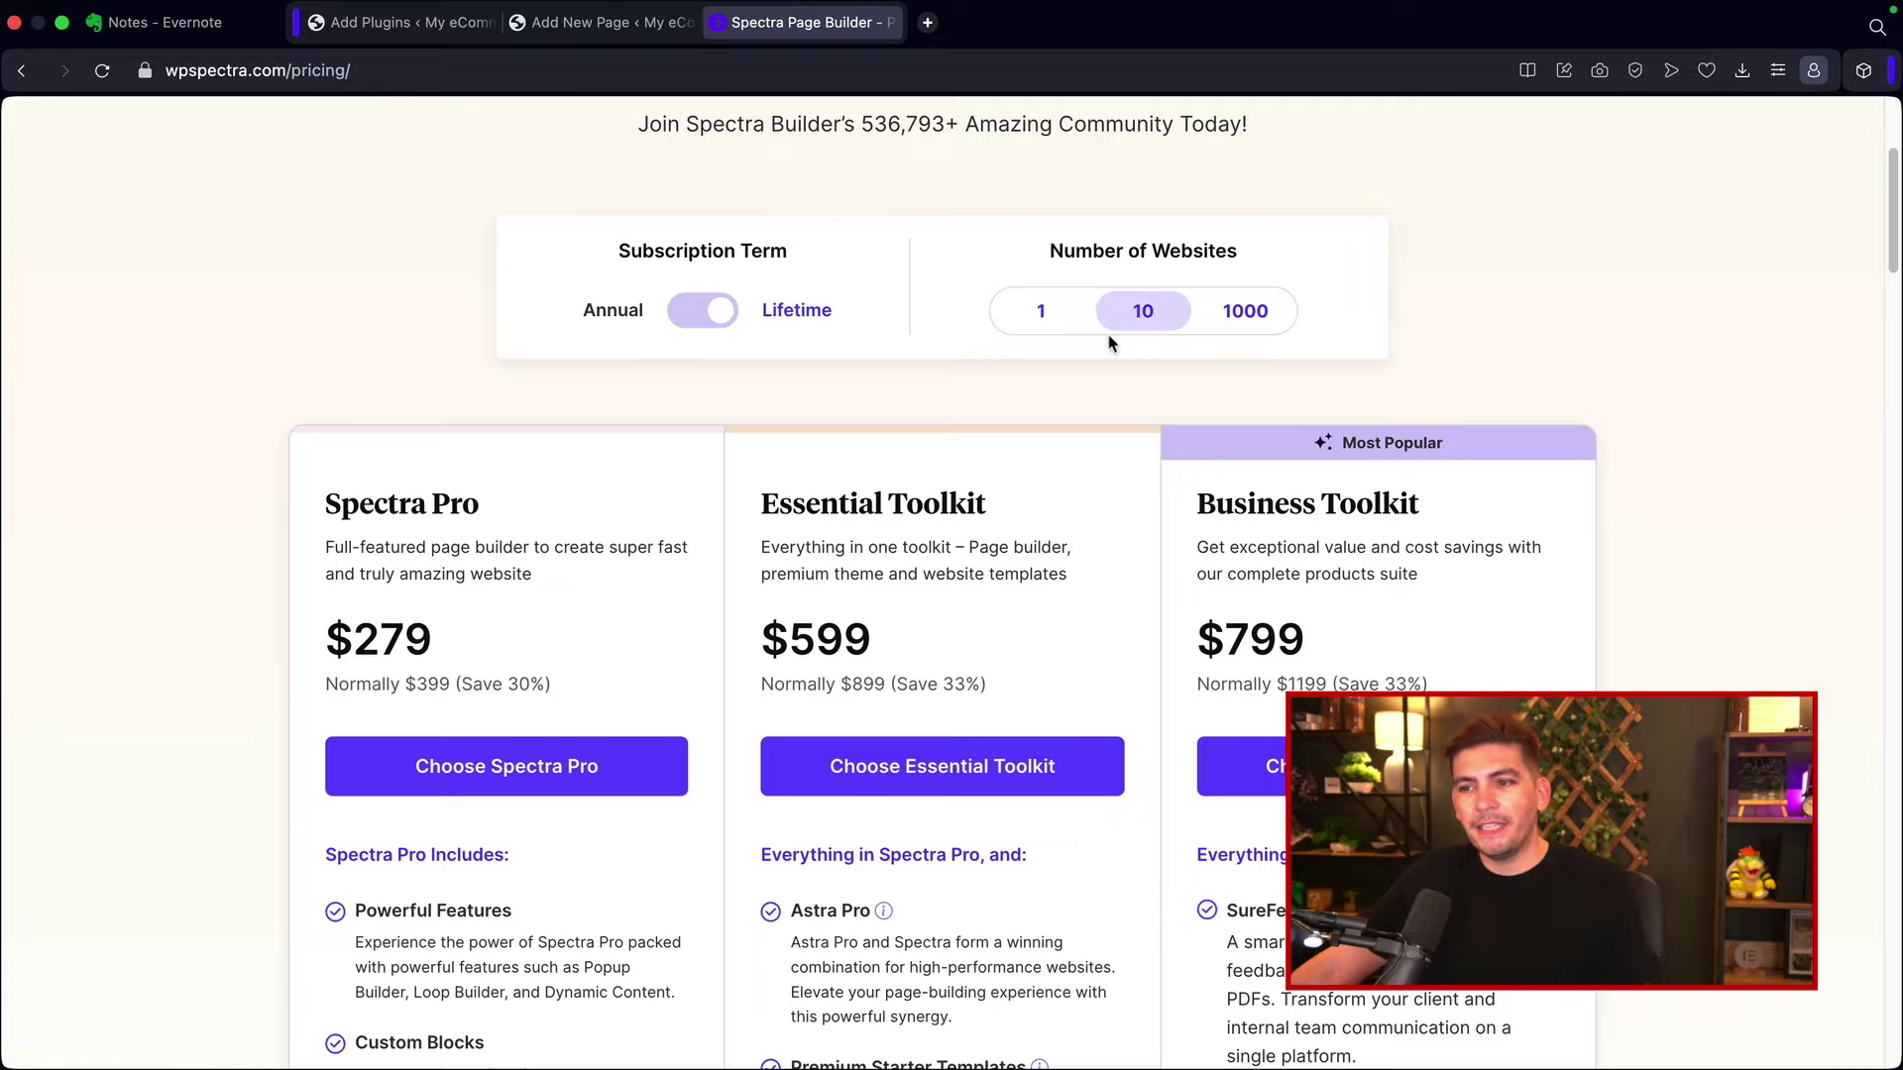
pyautogui.scroll(-5, 634, 618)
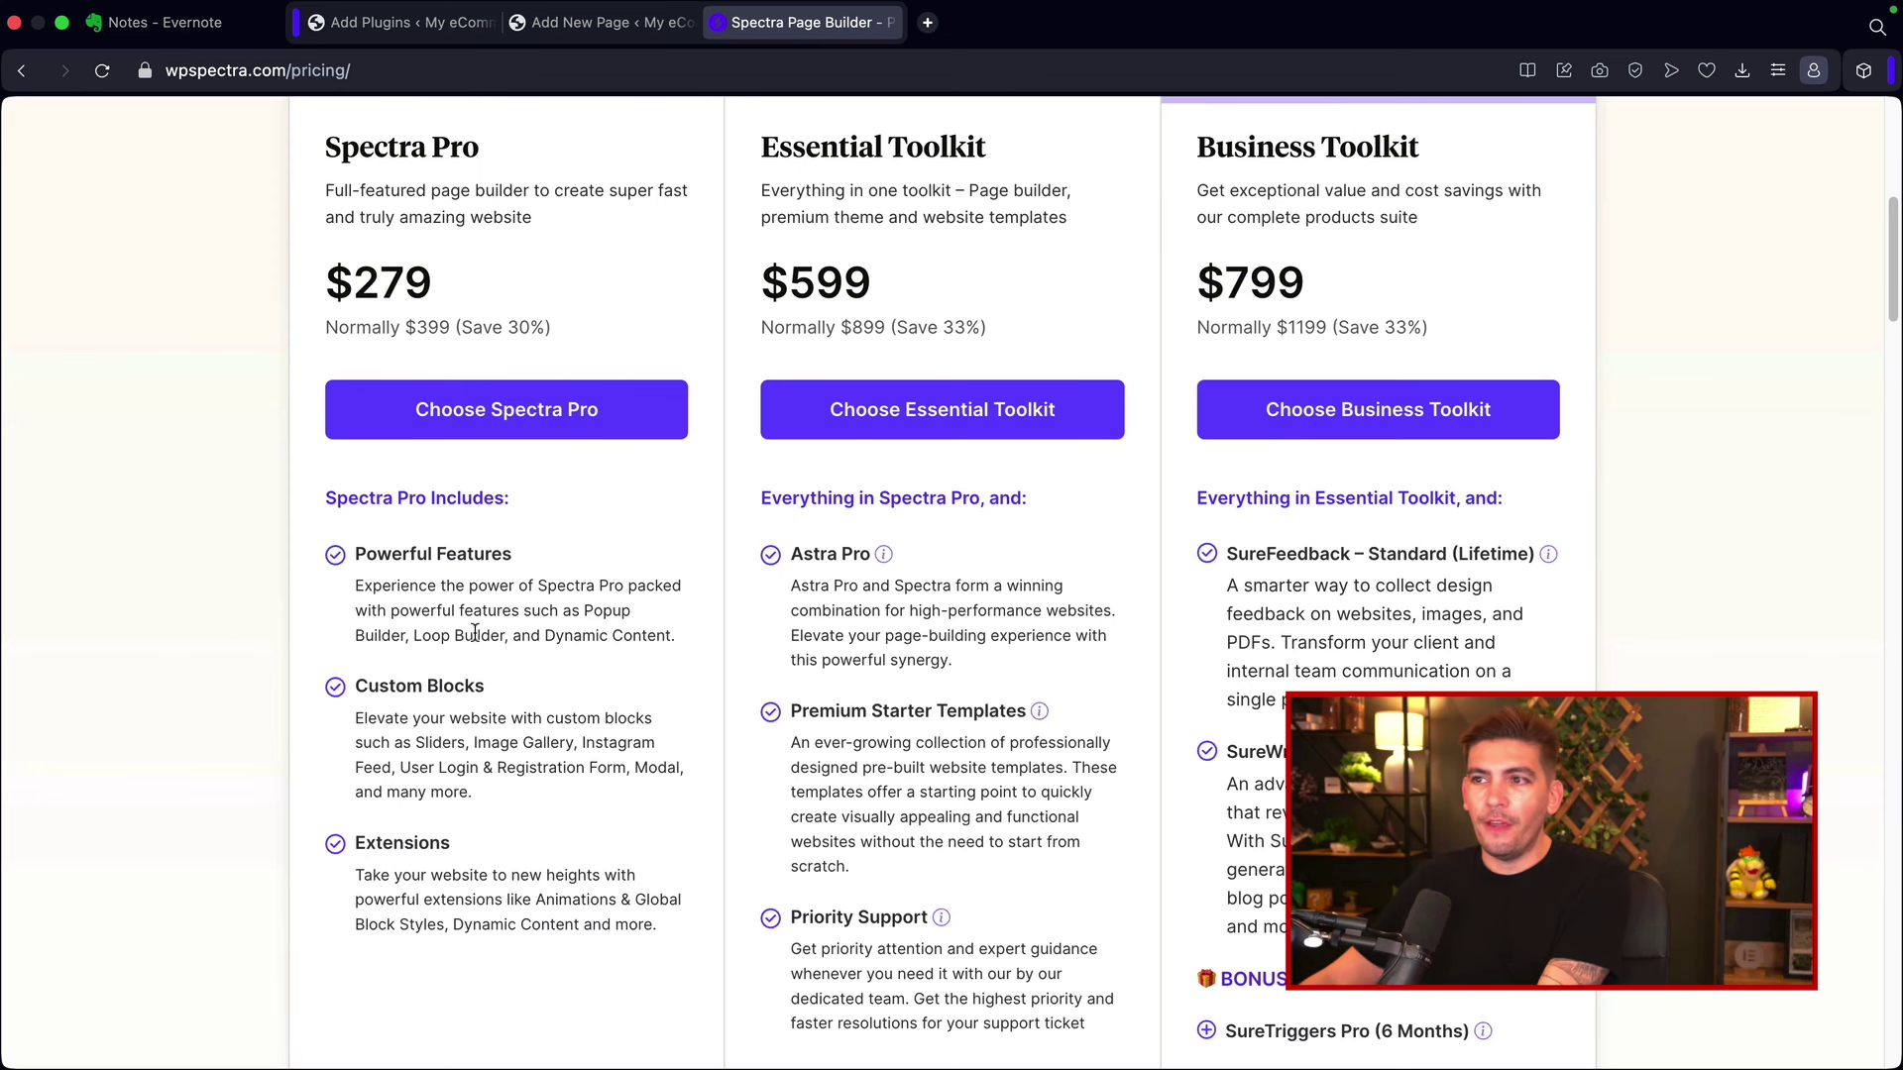
pyautogui.scroll(2, 475, 632)
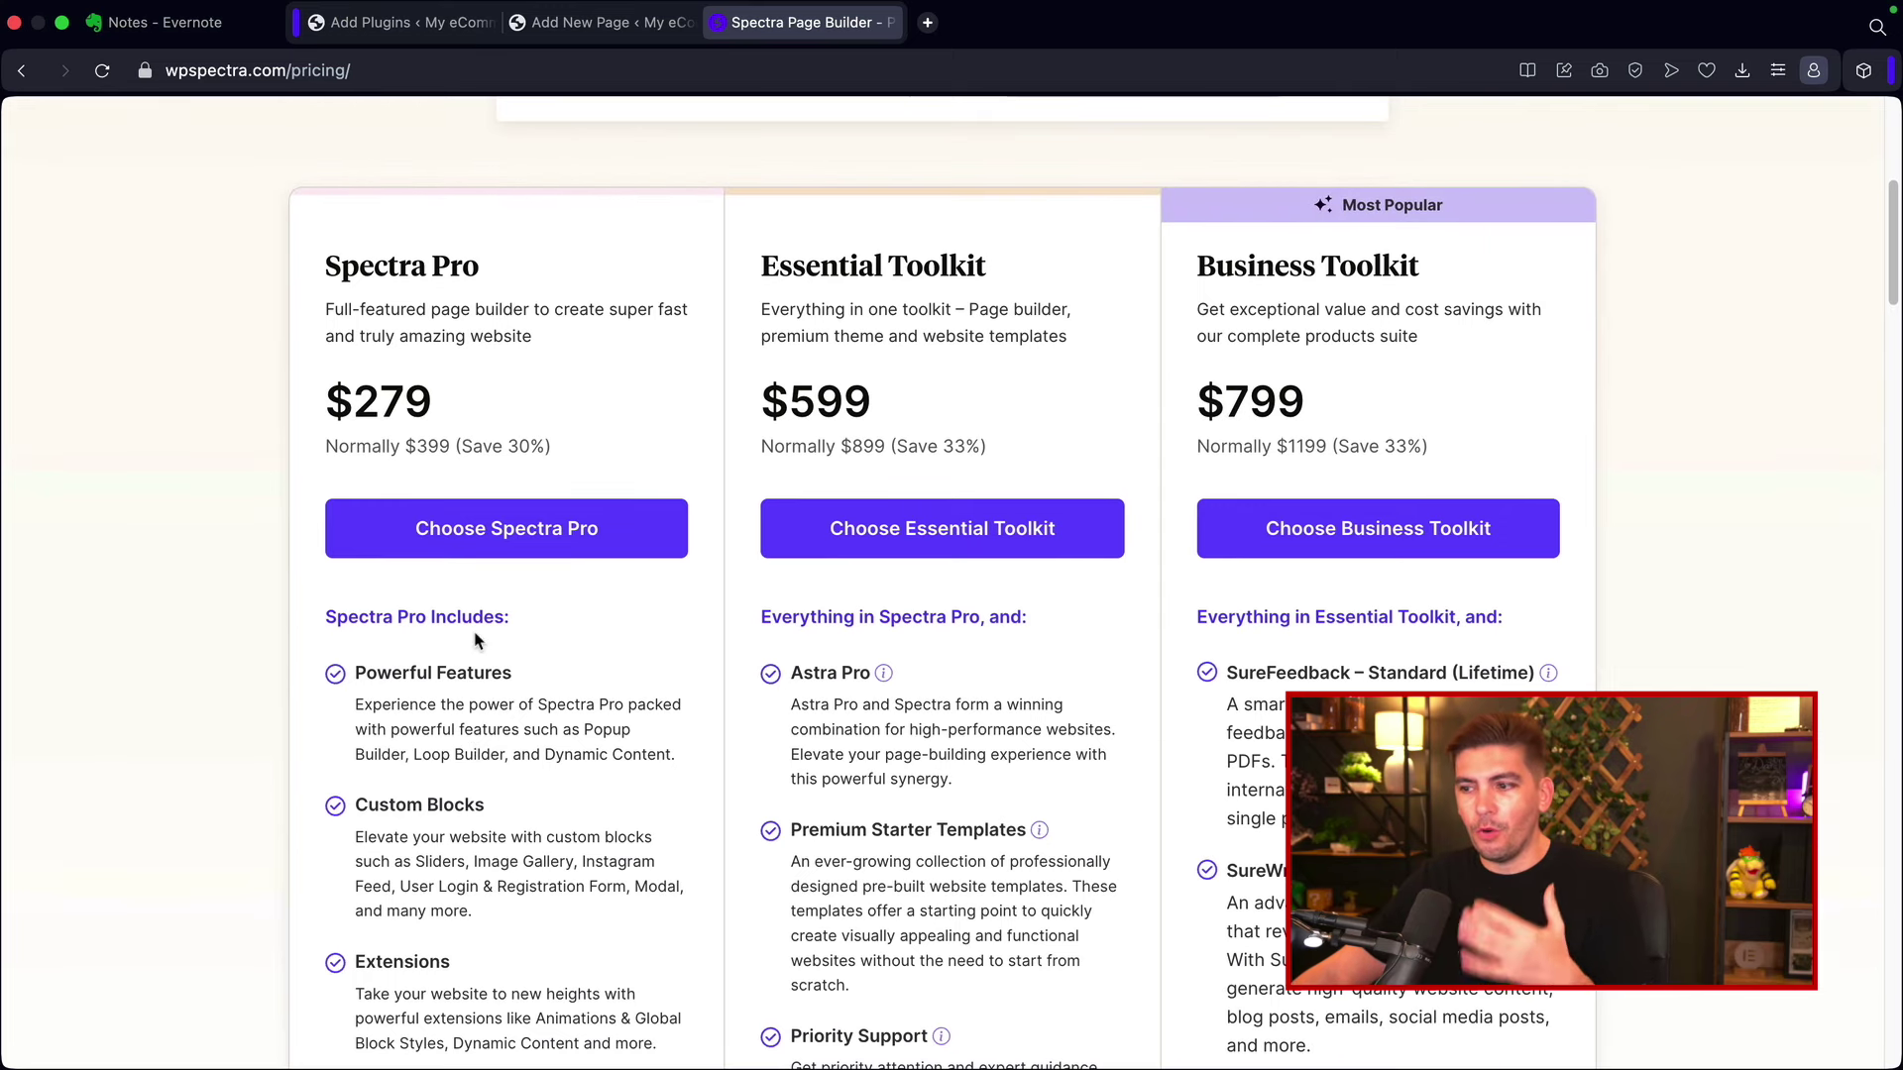
pyautogui.scroll(-3, 507, 358)
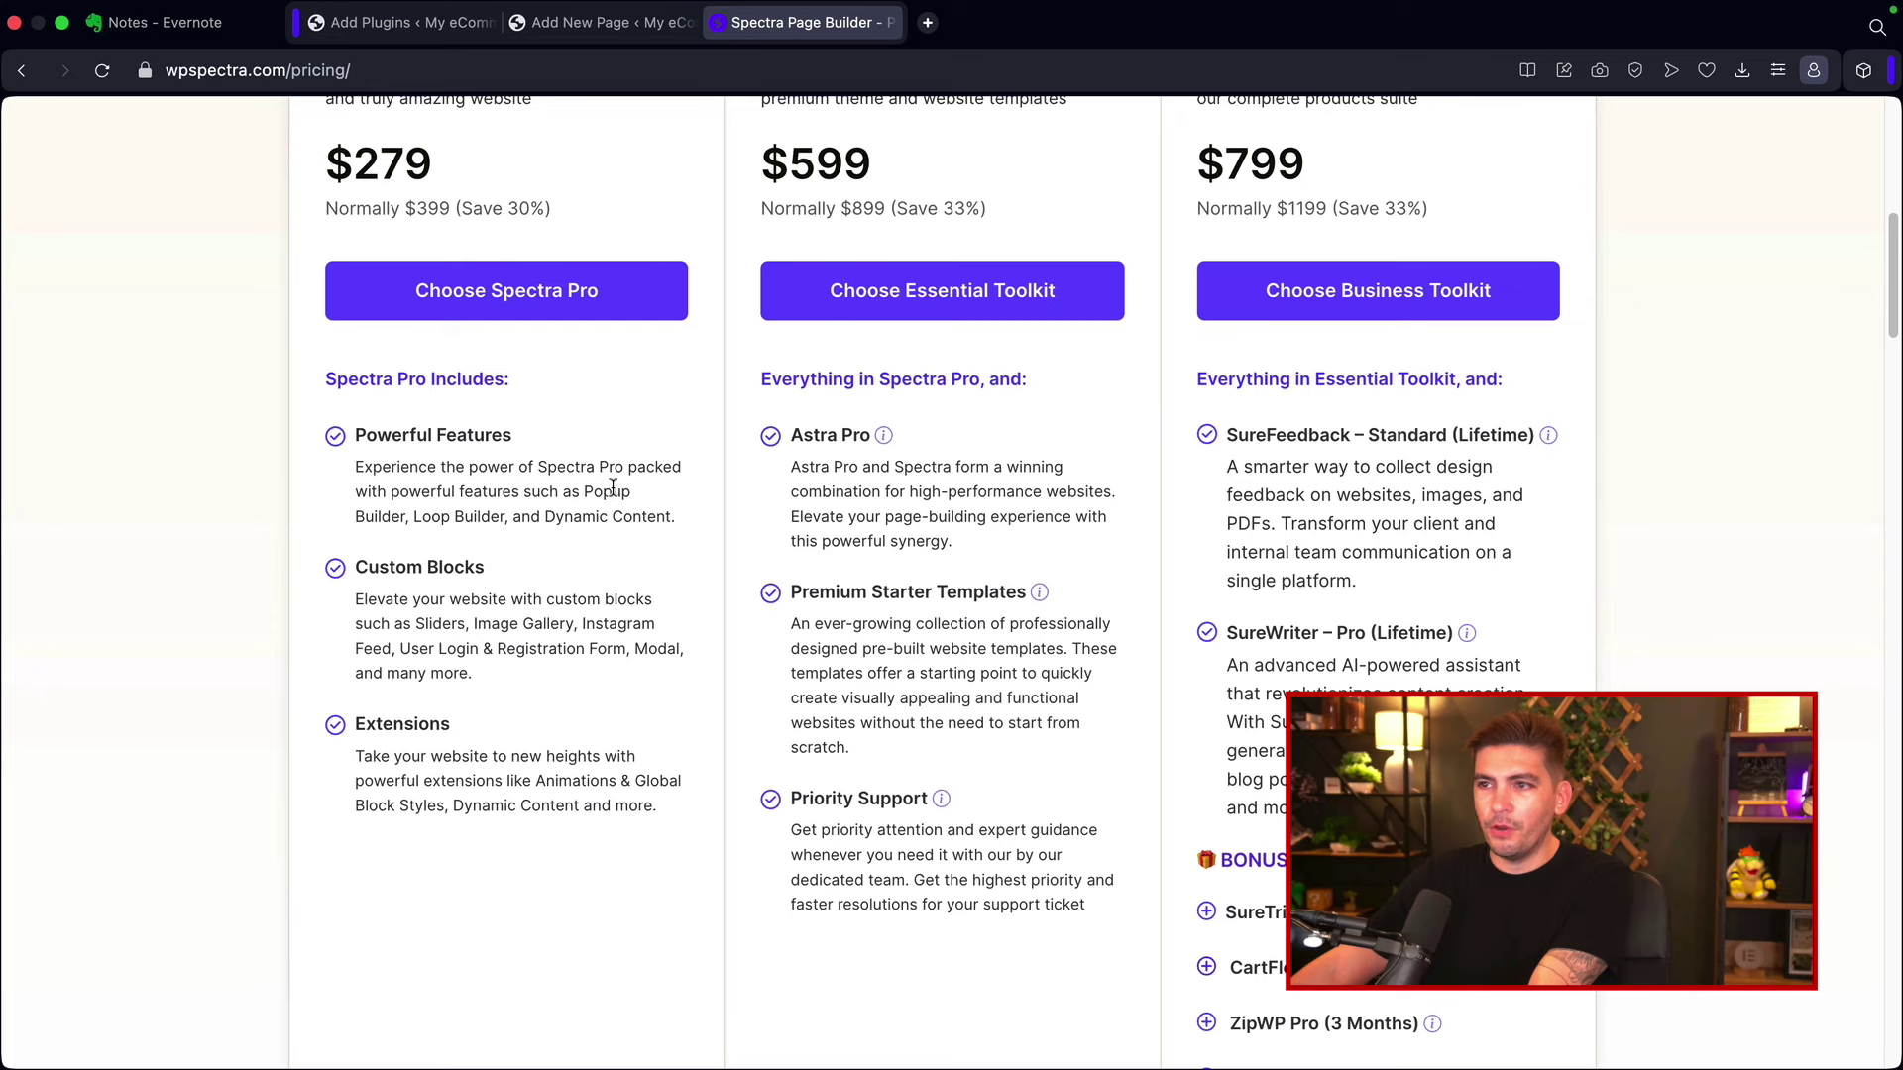
pyautogui.scroll(2, 613, 486)
pyautogui.moveTo(512, 155); pyautogui.dragTo(245, 158)
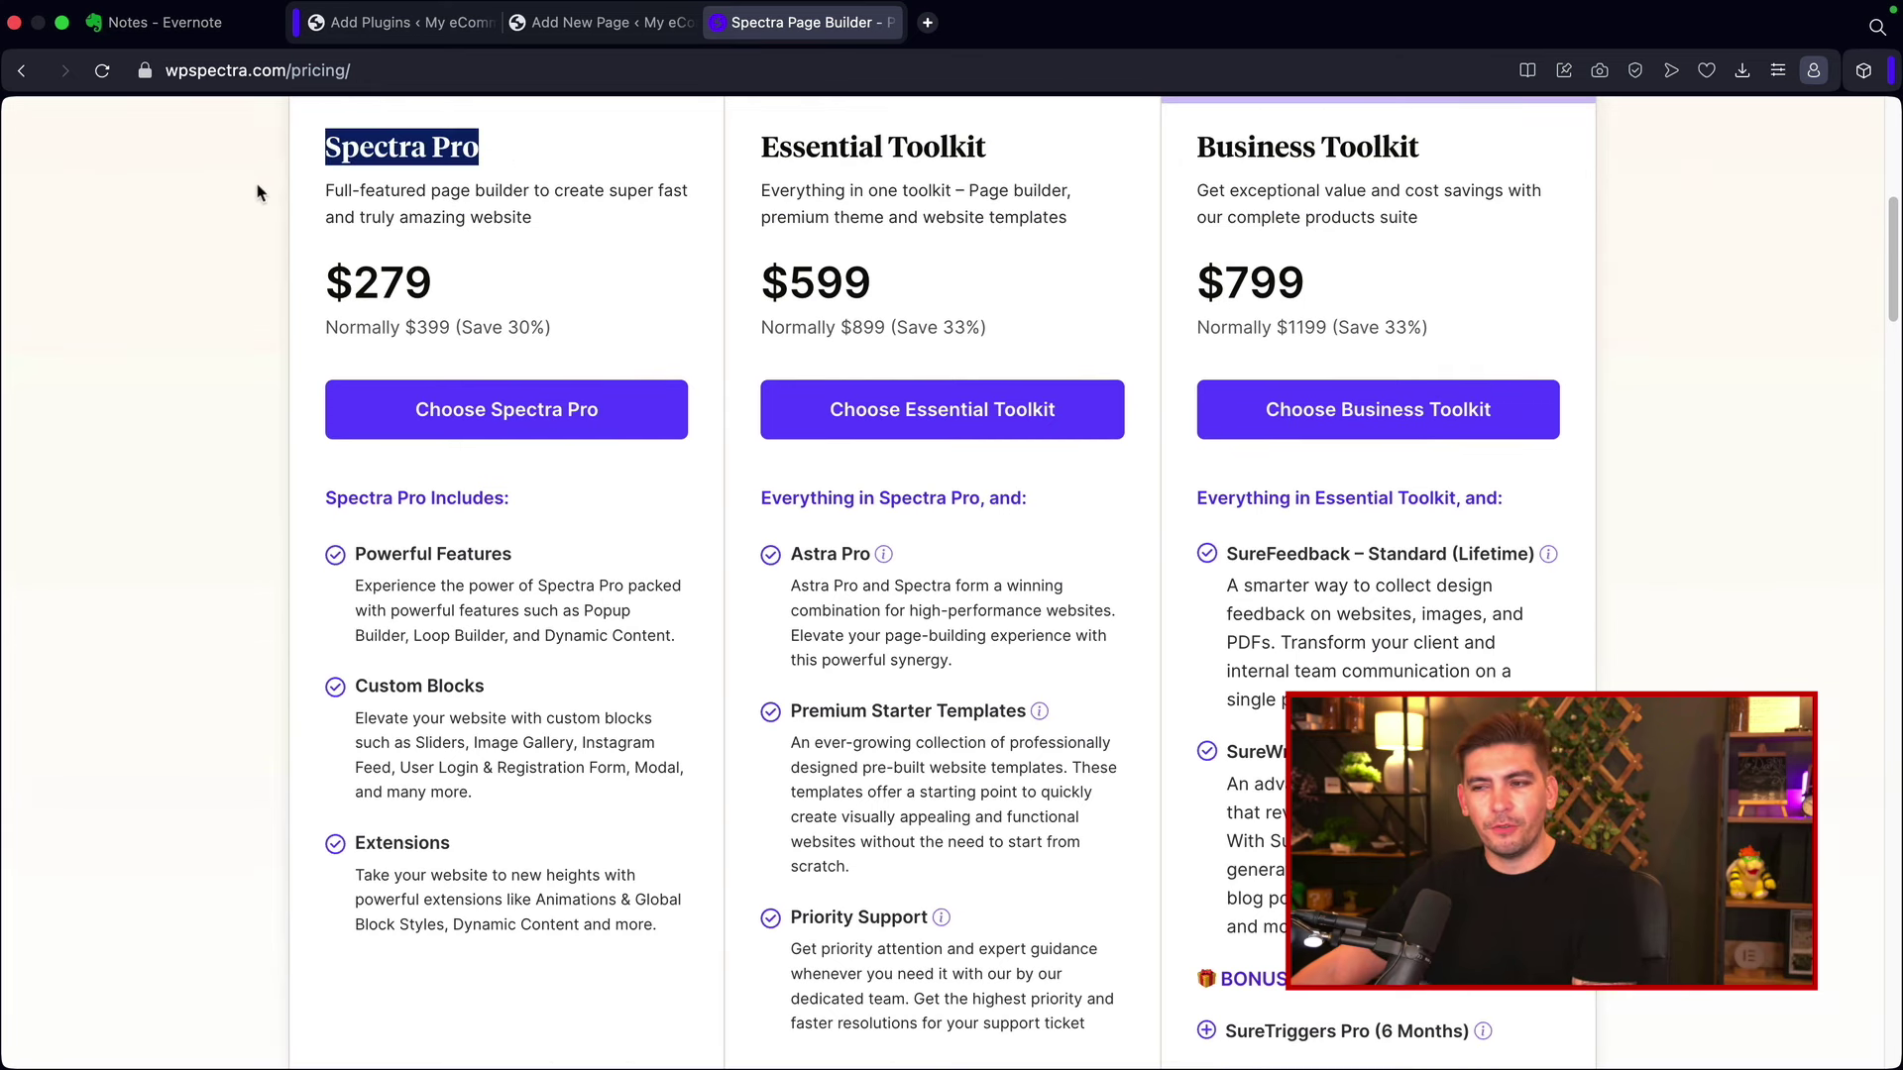
pyautogui.moveTo(426, 555); pyautogui.dragTo(494, 602)
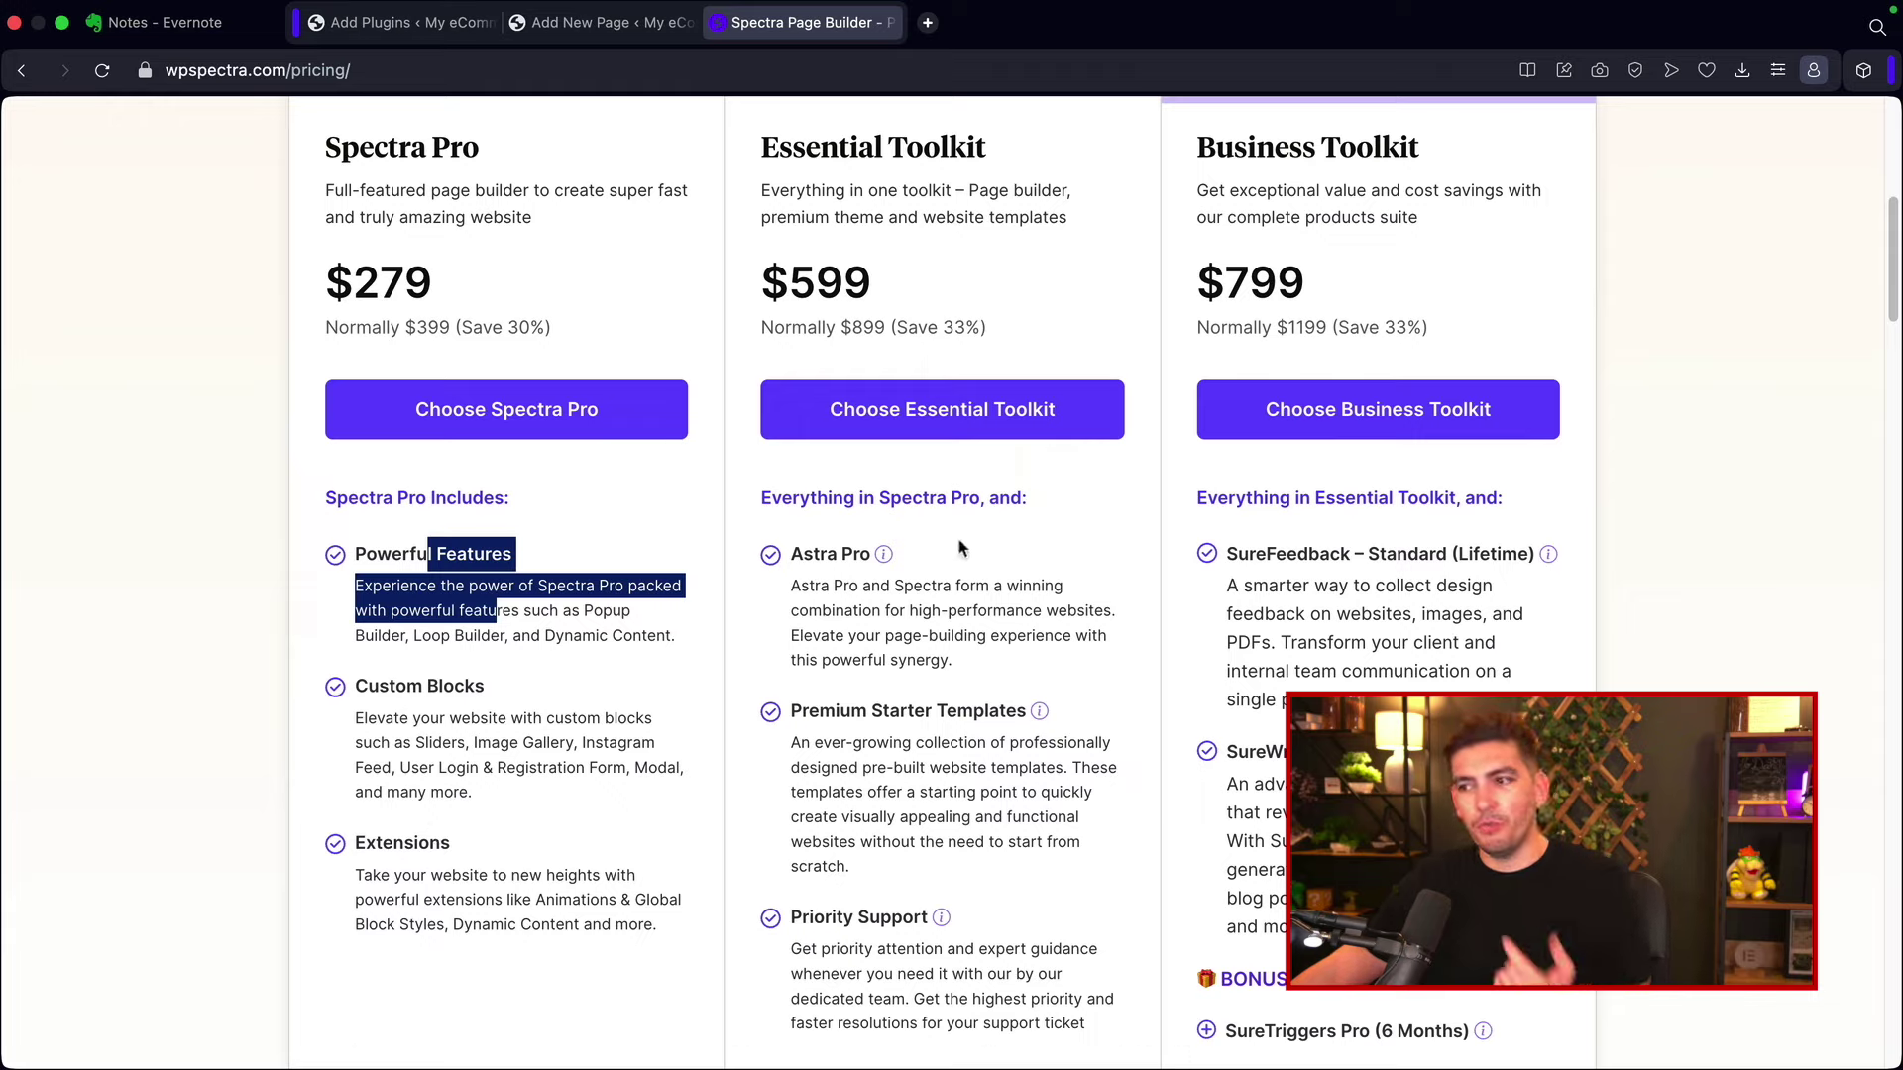
pyautogui.moveTo(835, 711); pyautogui.dragTo(998, 704)
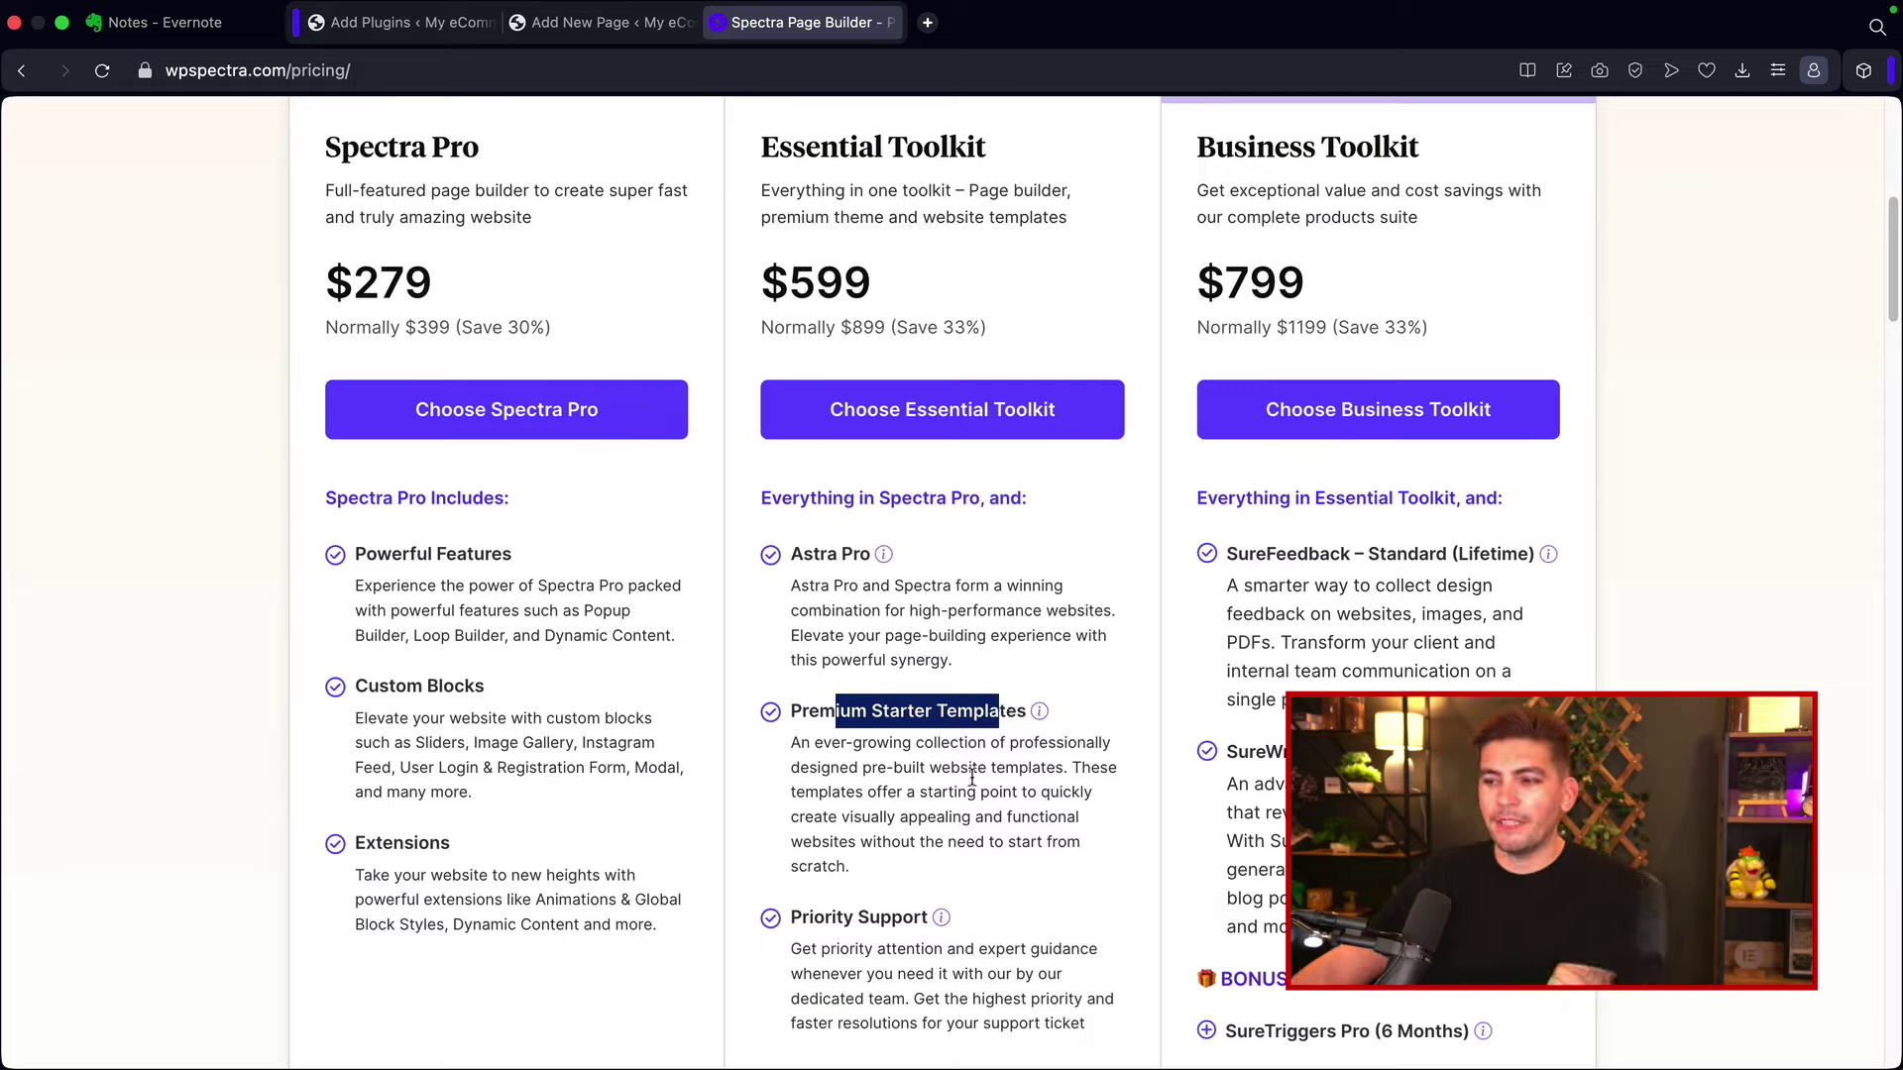
pyautogui.click(853, 920)
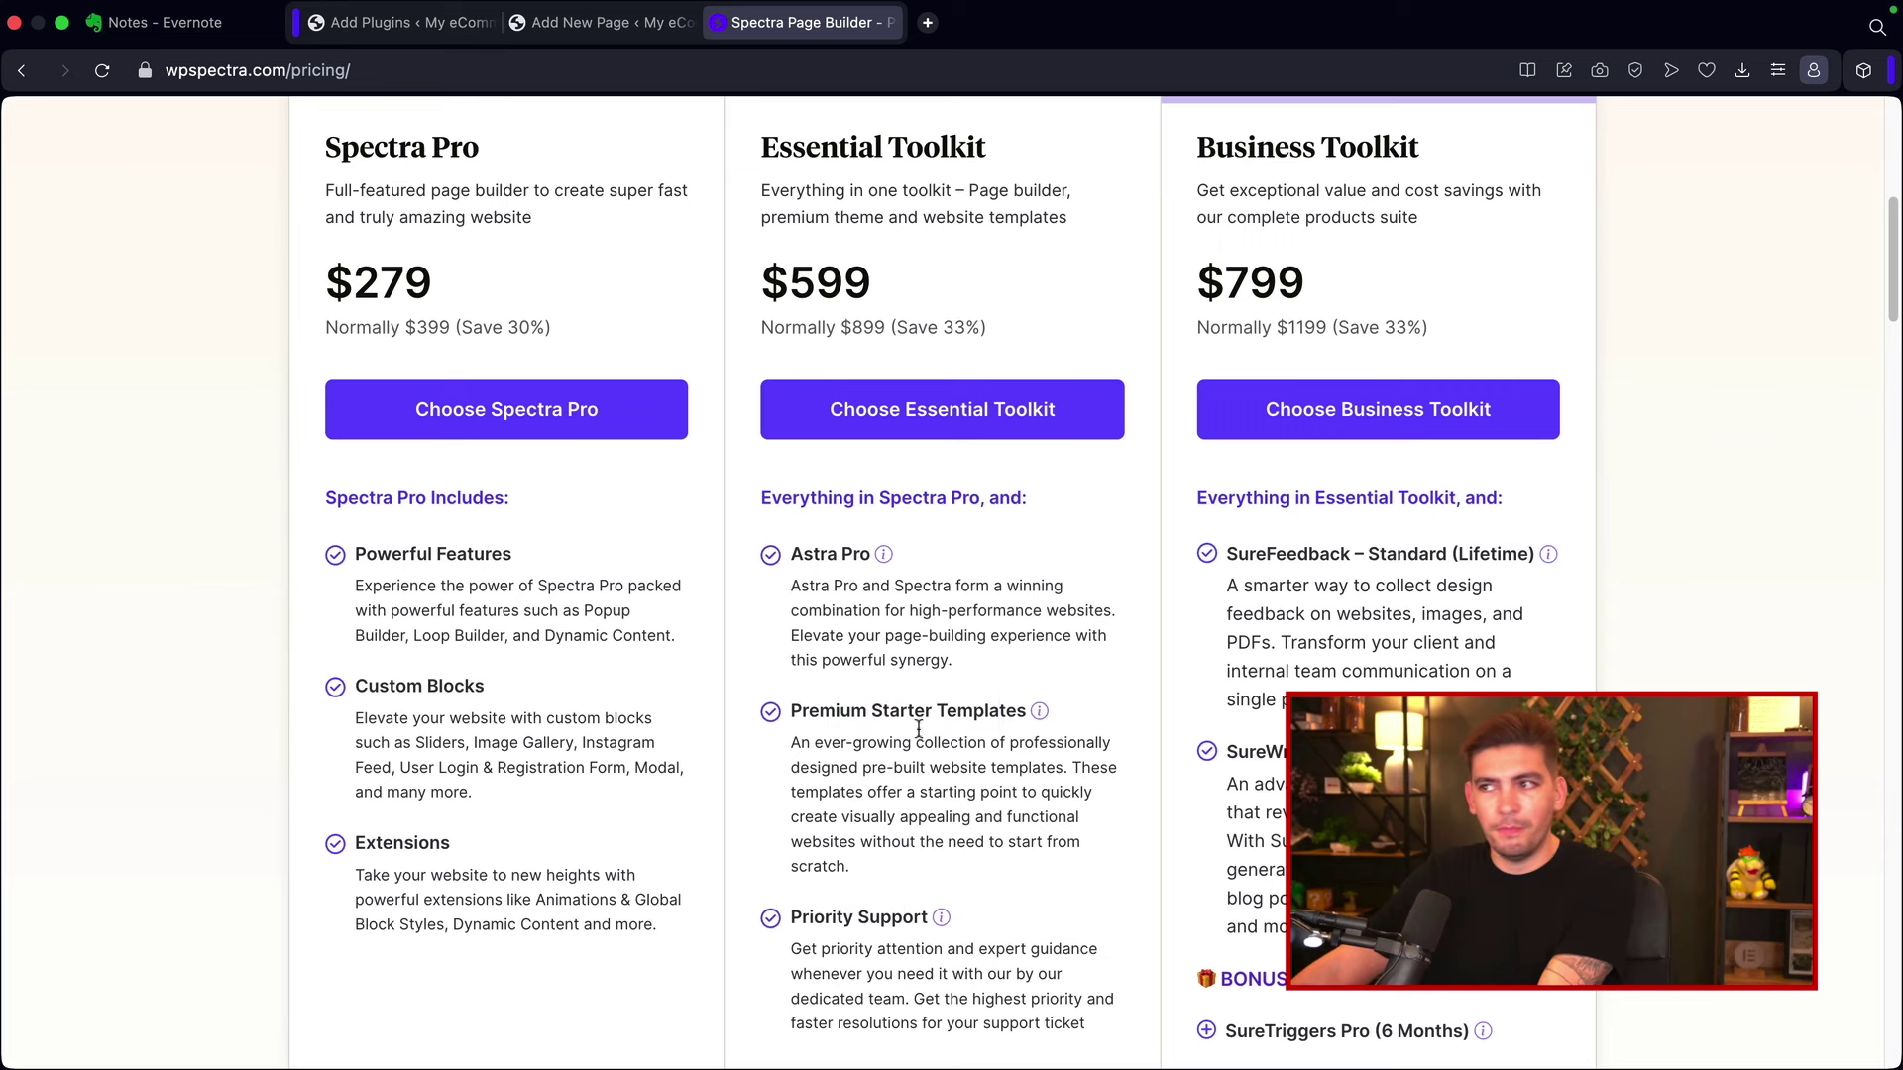
pyautogui.scroll(4, 919, 729)
pyautogui.scroll(-4, 1271, 220)
pyautogui.moveTo(1202, 158); pyautogui.dragTo(1365, 159)
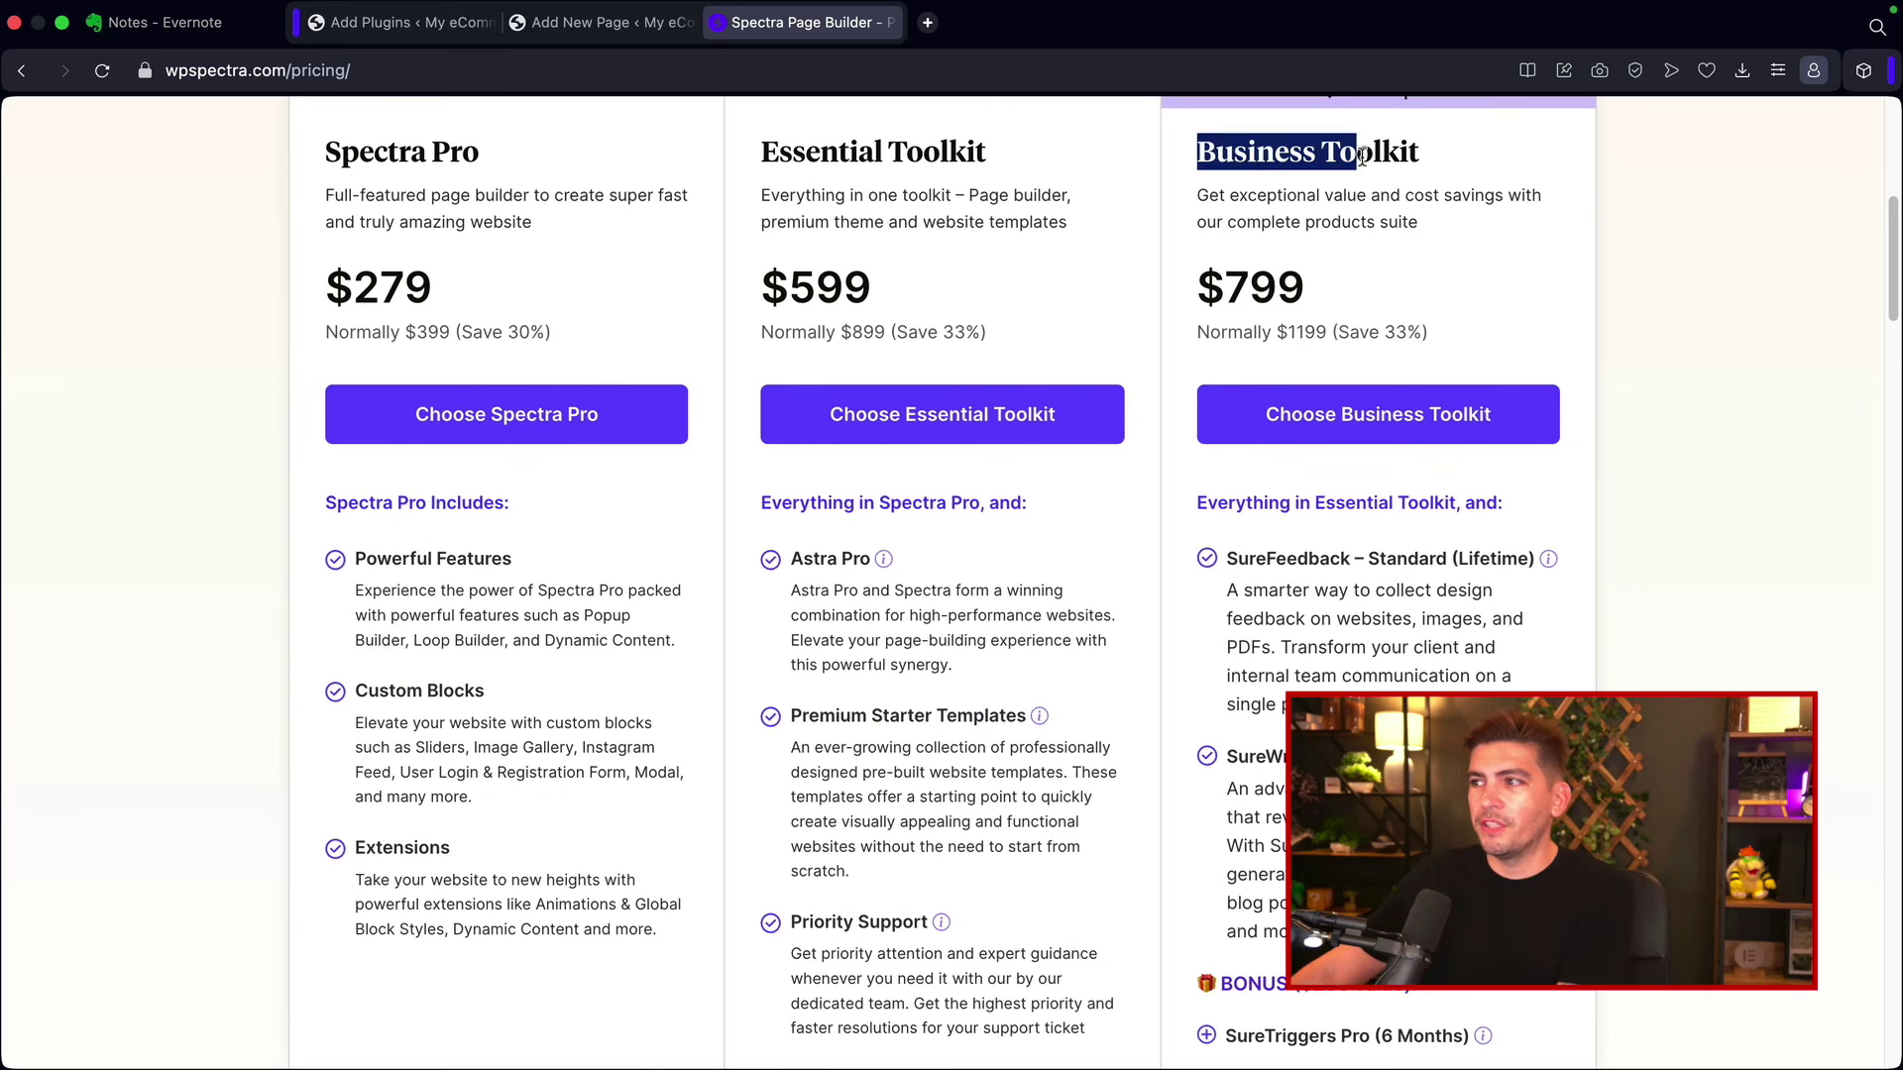
pyautogui.click(1364, 161)
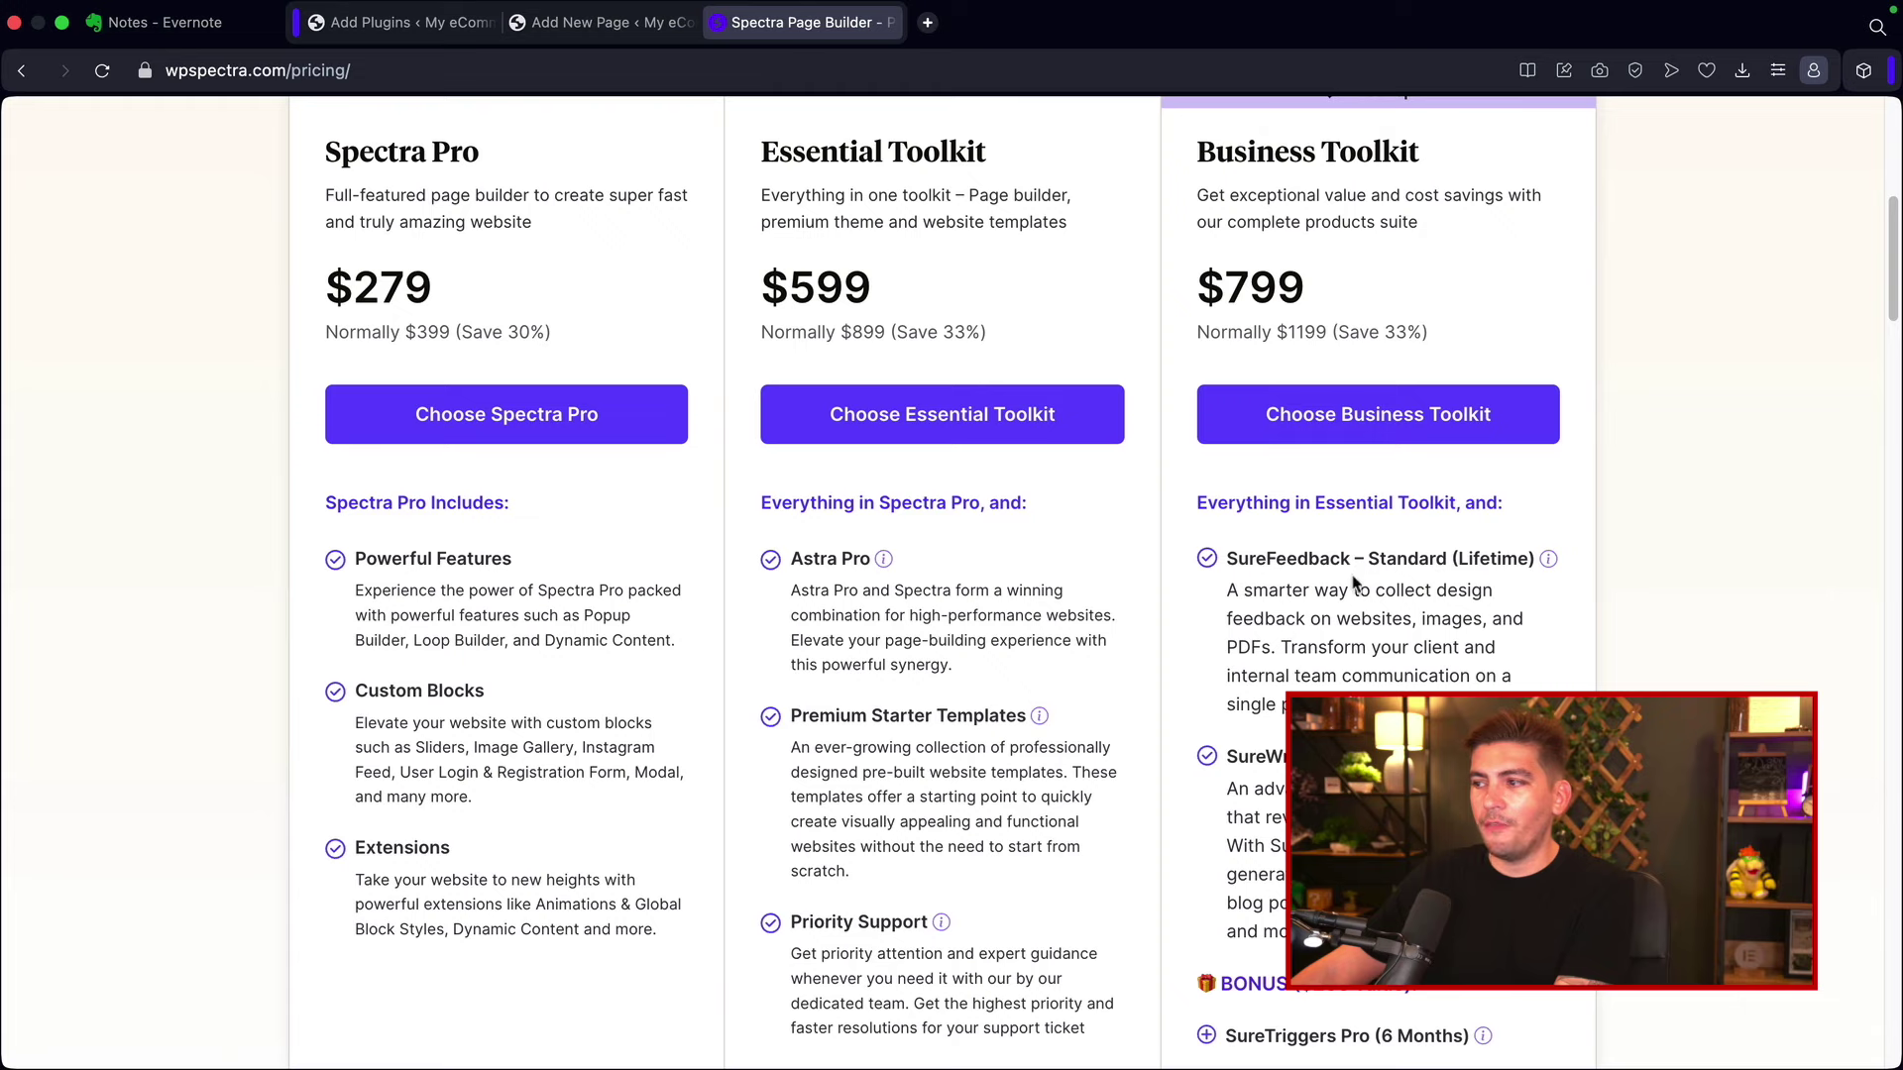
pyautogui.moveTo(1289, 561); pyautogui.dragTo(1441, 558)
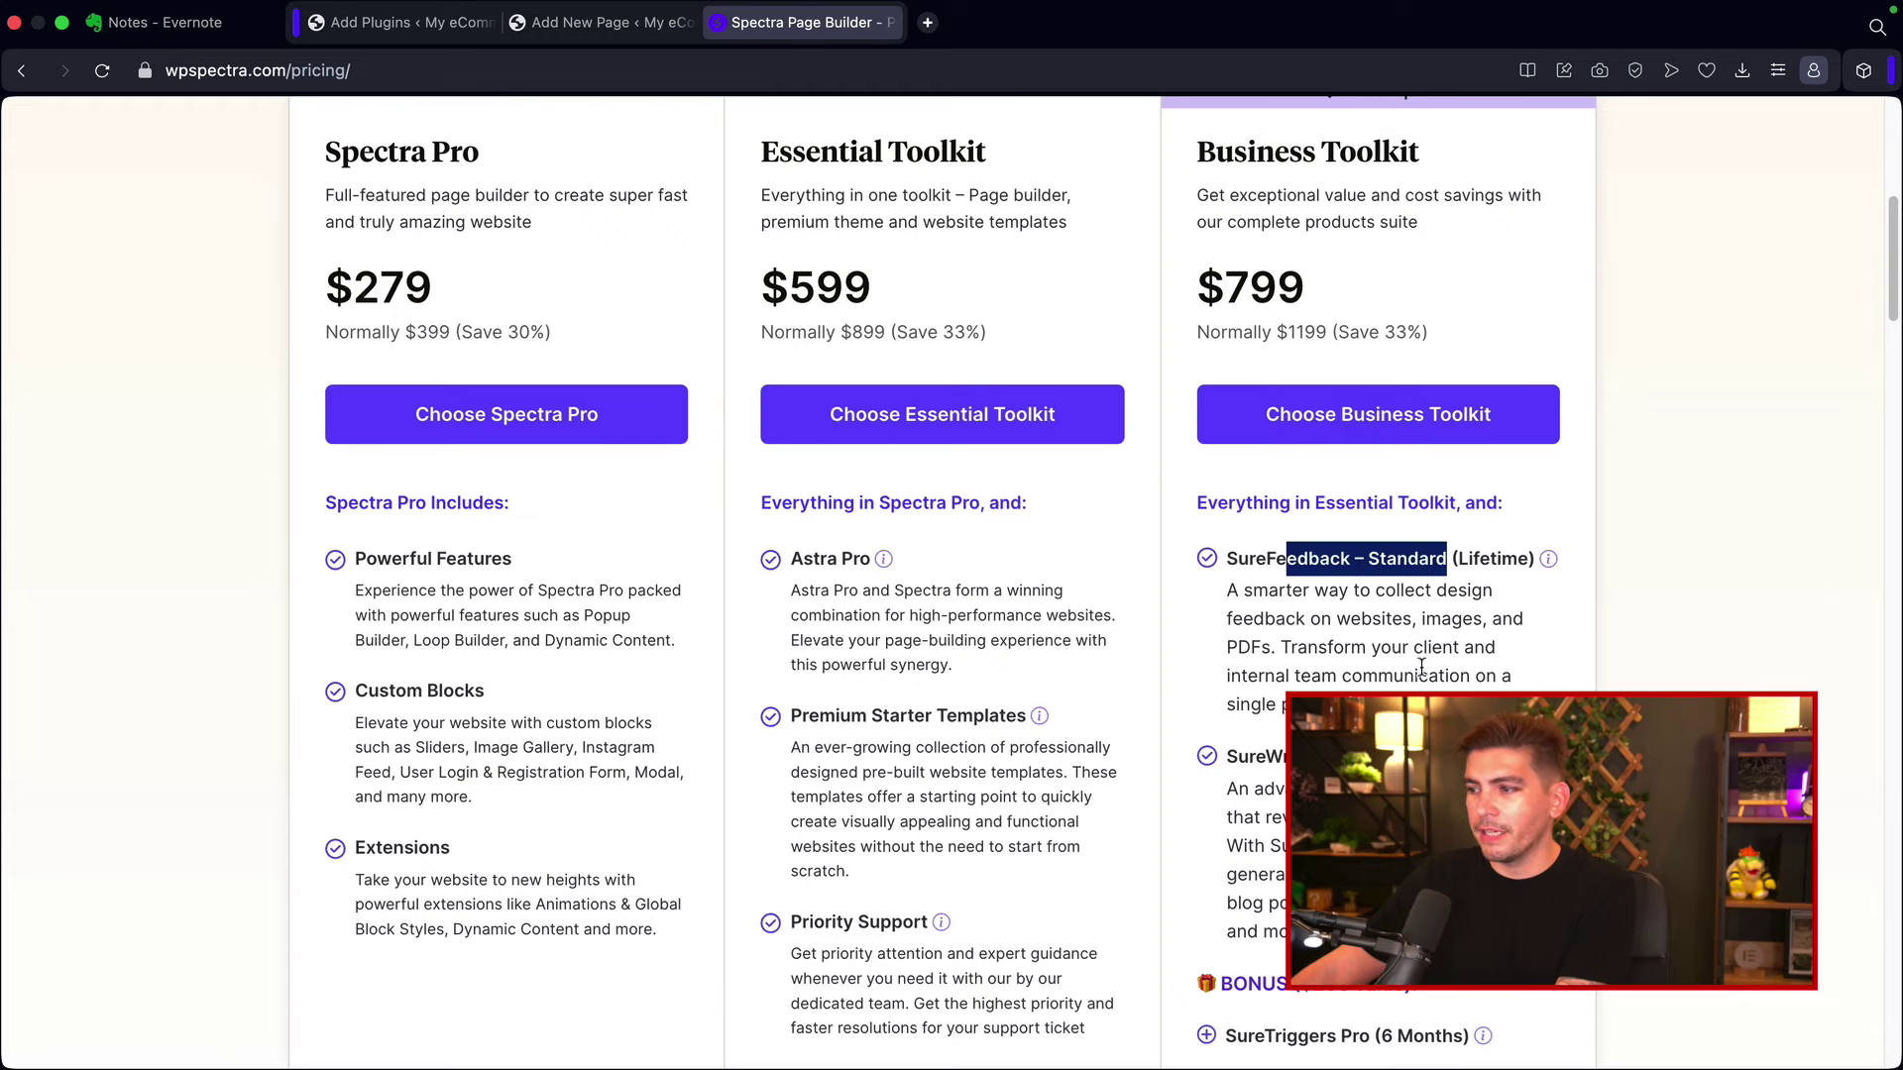
pyautogui.scroll(-2, 1421, 667)
pyautogui.moveTo(1299, 637); pyautogui.dragTo(1387, 636)
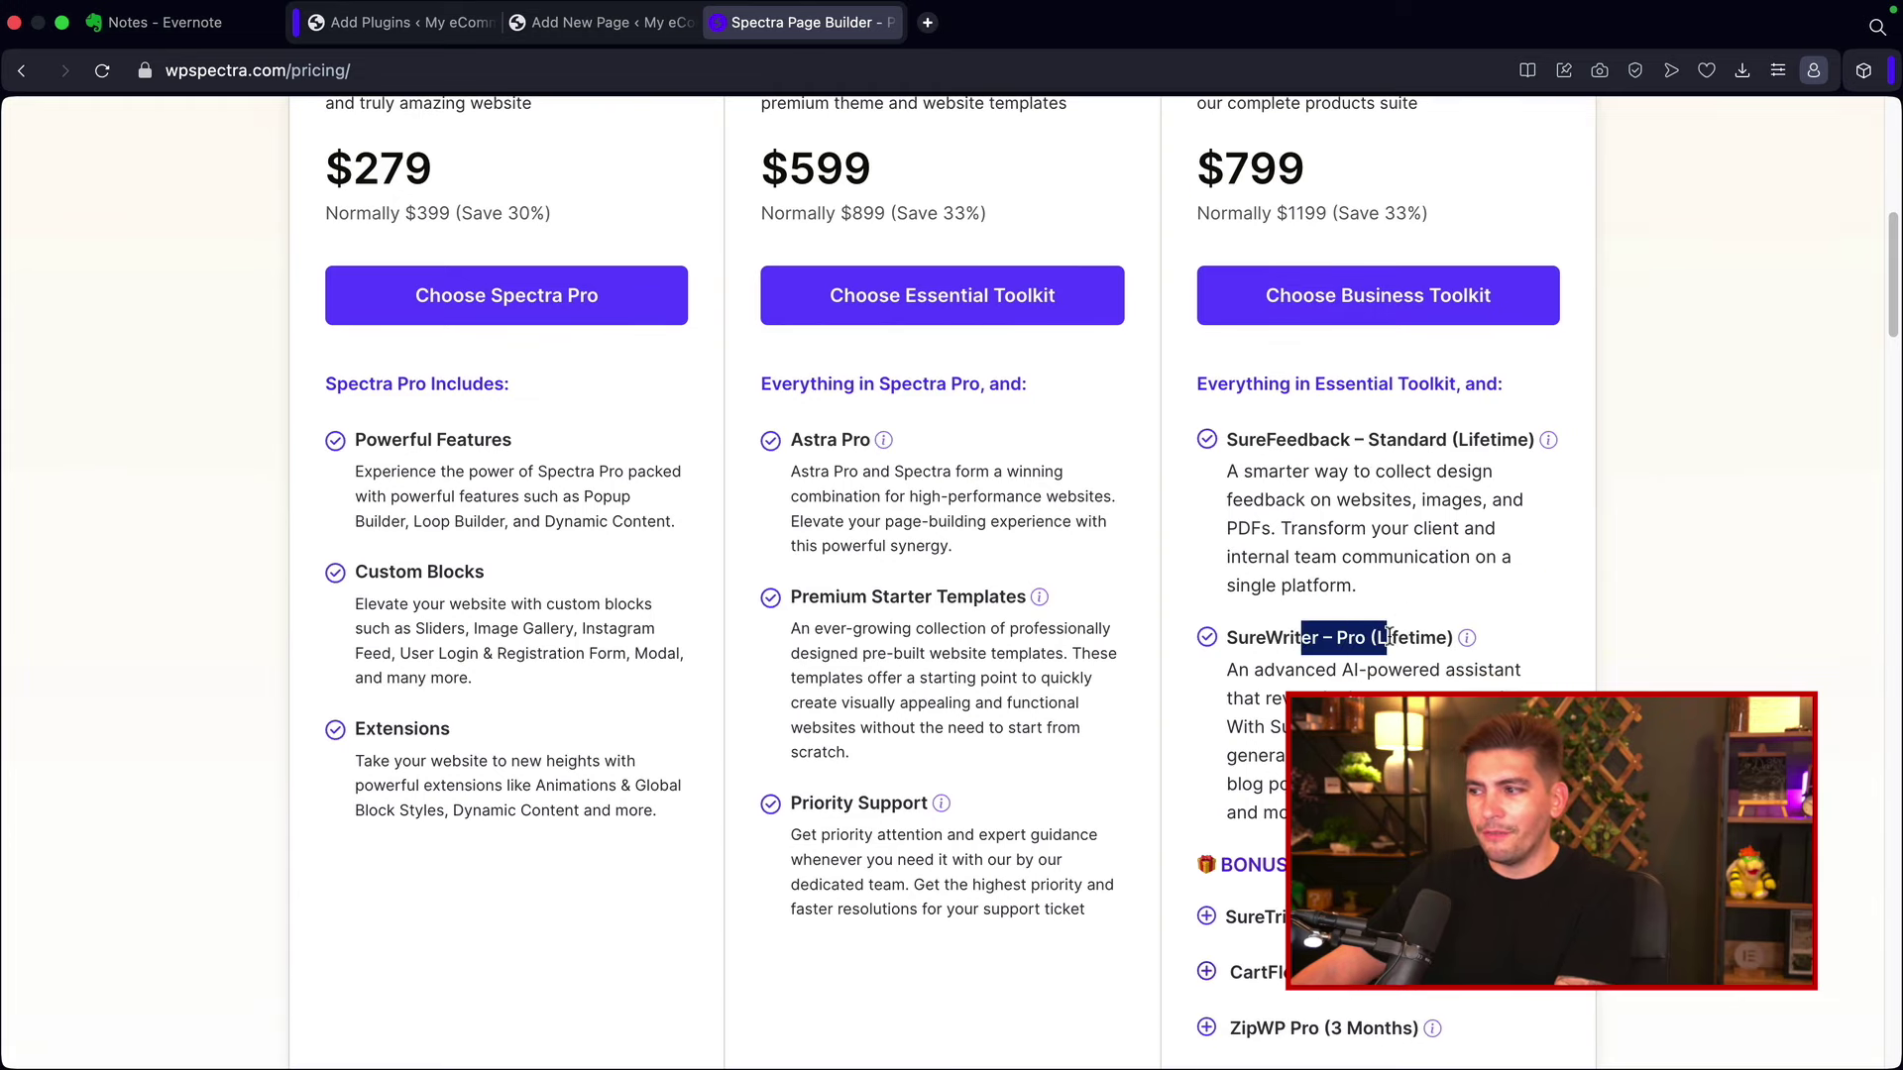
pyautogui.click(1387, 637)
pyautogui.scroll(-4, 1387, 636)
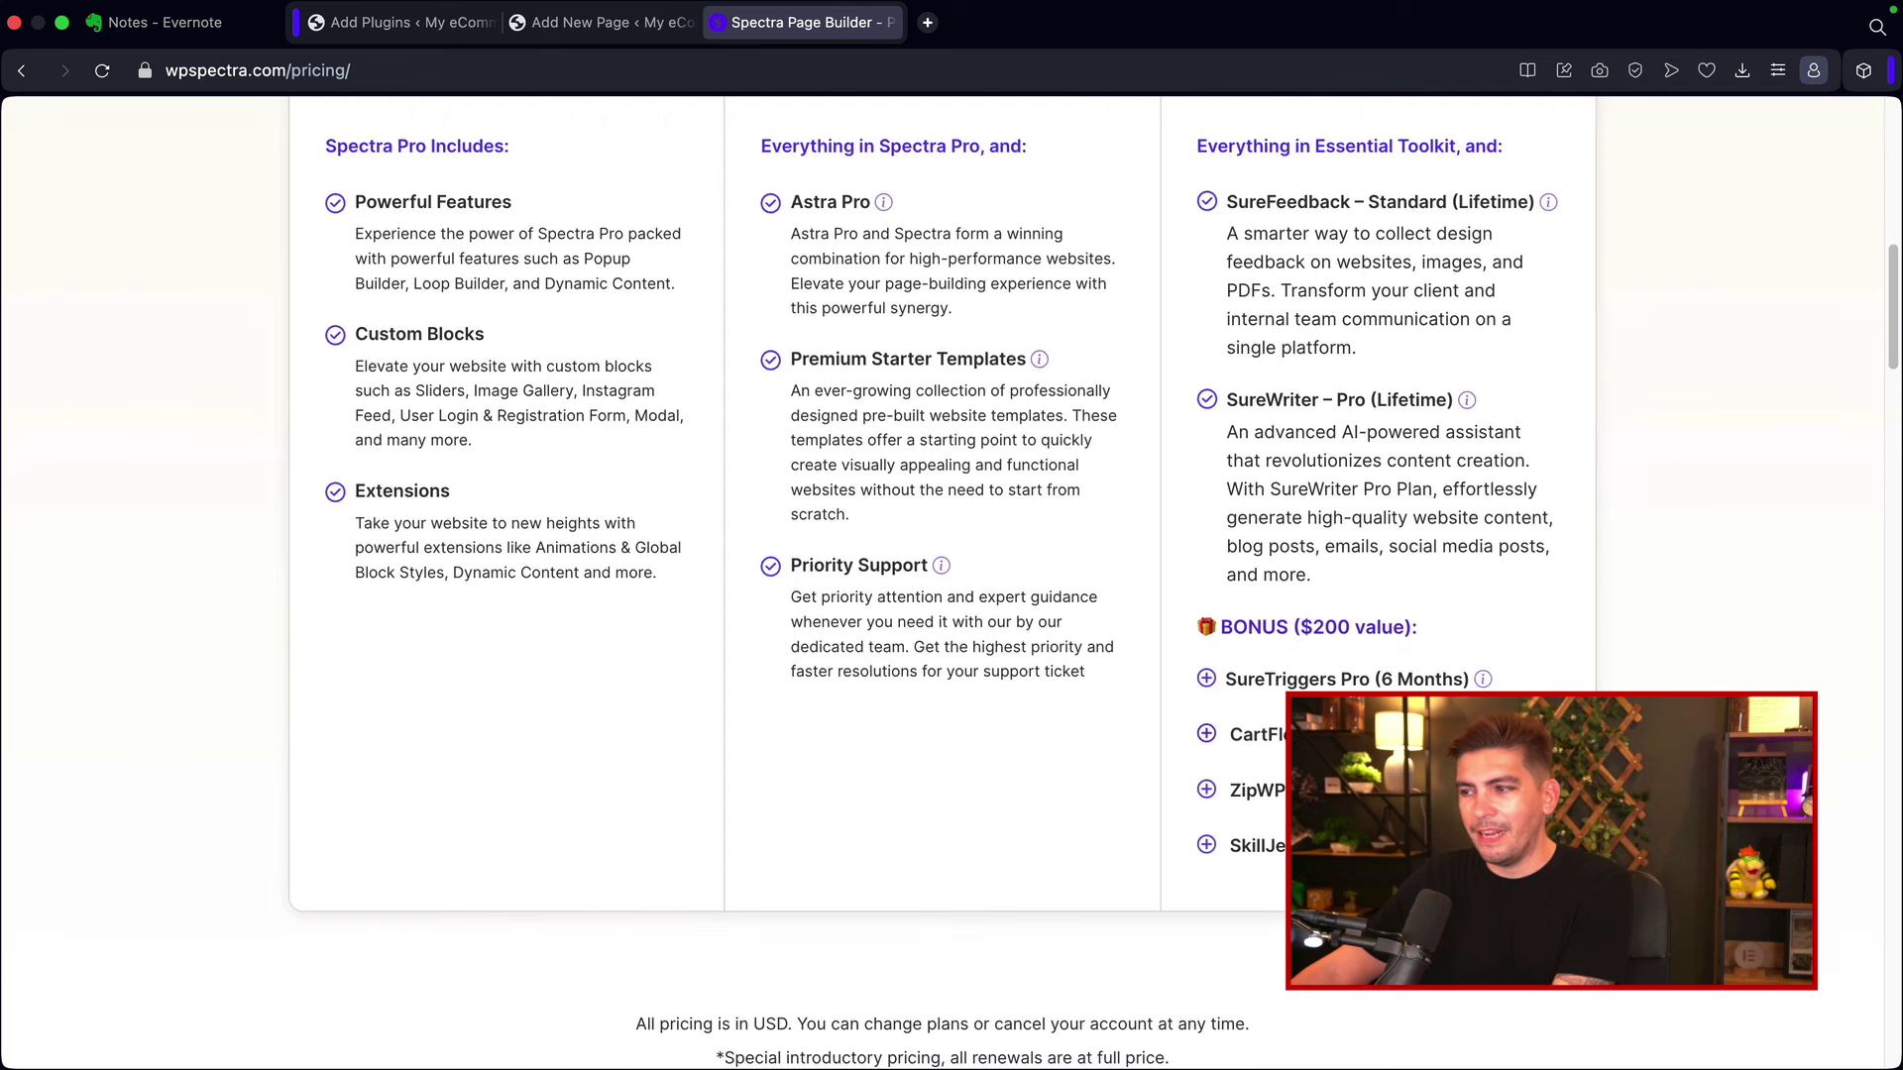